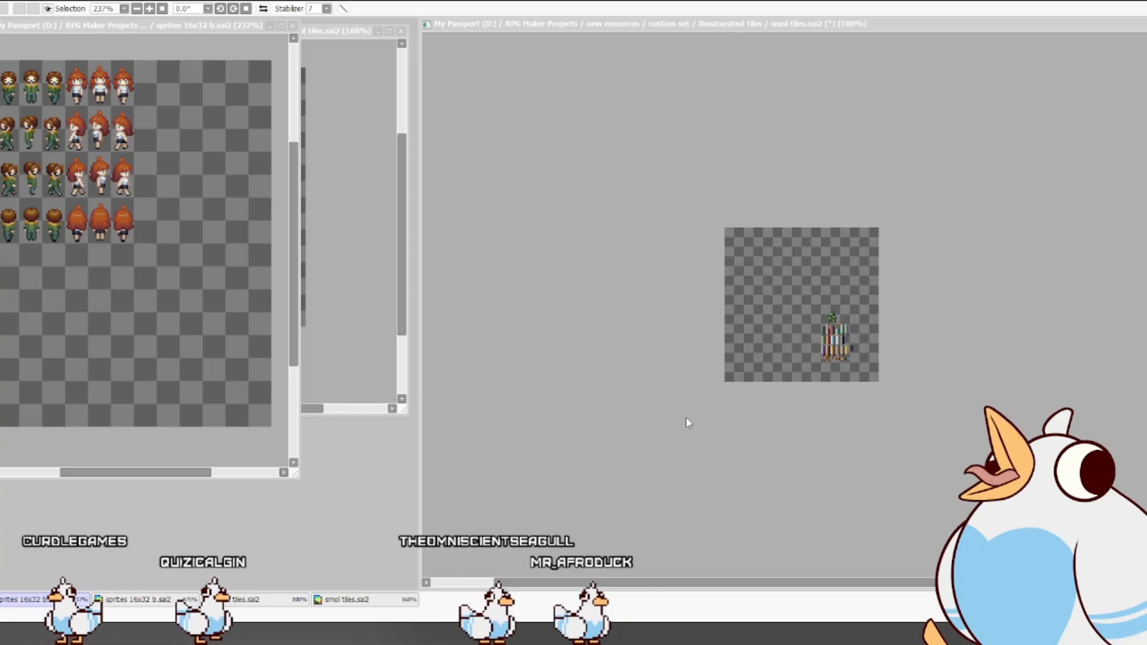
# - Bring the full furniture tileset back onto the smol tiles canvas by undoing the last change
pyautogui.click(822, 355)
pyautogui.moveTo(824, 341); pyautogui.dragTo(790, 328)
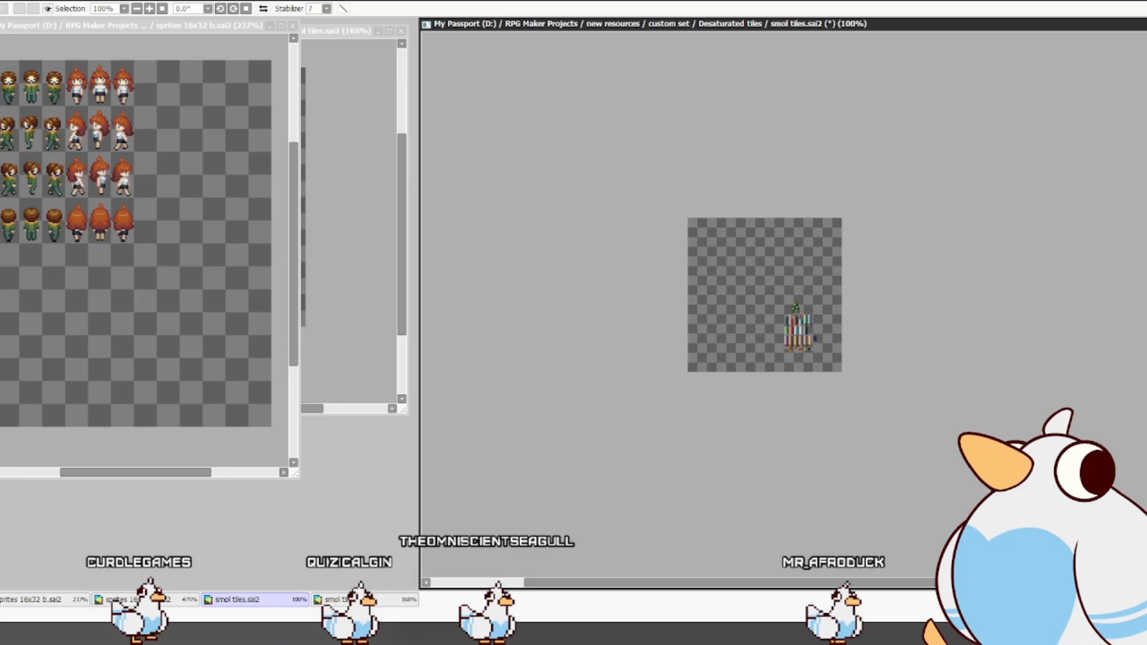
pyautogui.hotkey('alt', 'Tab')
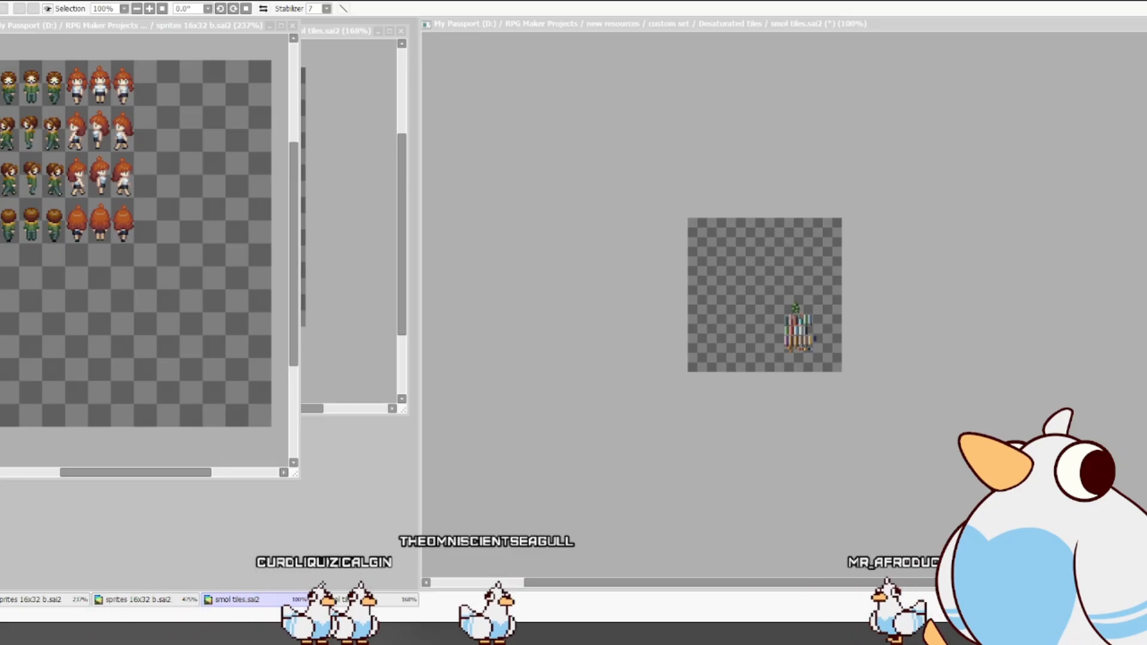
pyautogui.hotkey('alt', 'Tab')
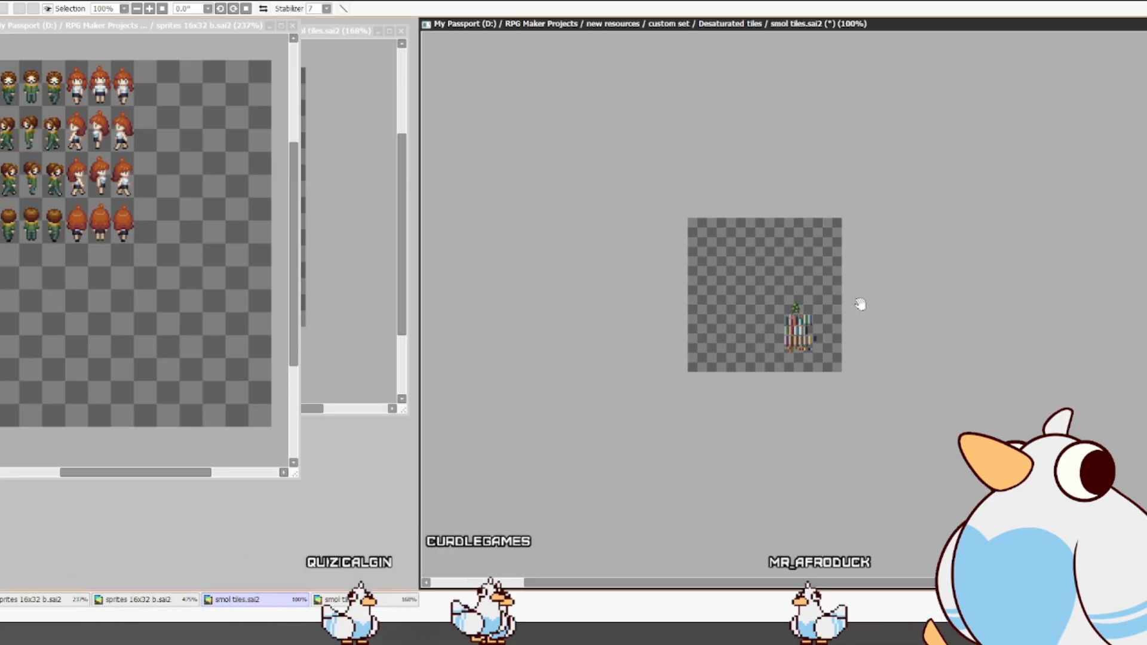
pyautogui.scroll(5, 796, 287)
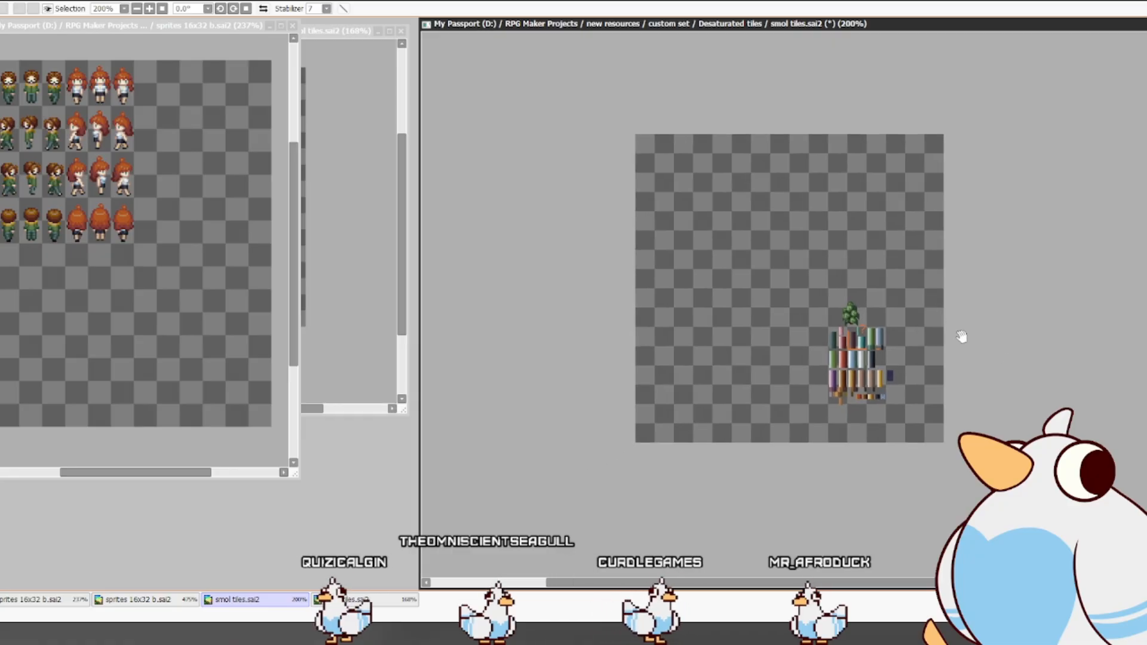
pyautogui.hotkey('ctrl', 'z')
pyautogui.hotkey('ctrl', 'y')
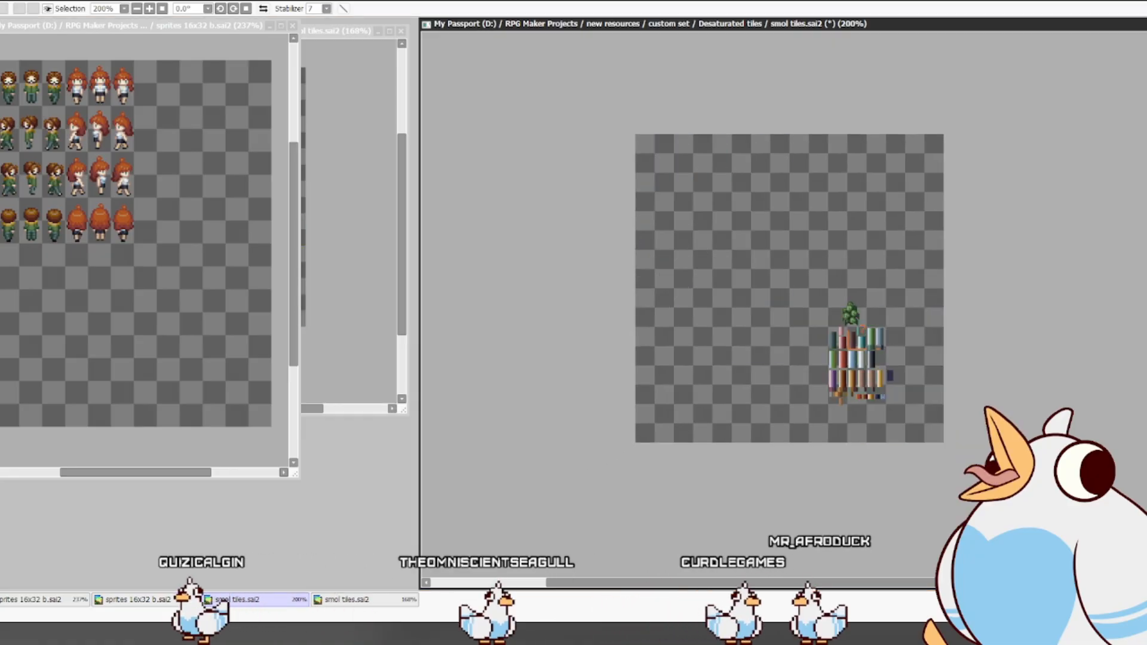
pyautogui.hotkey('ctrl', 'z')
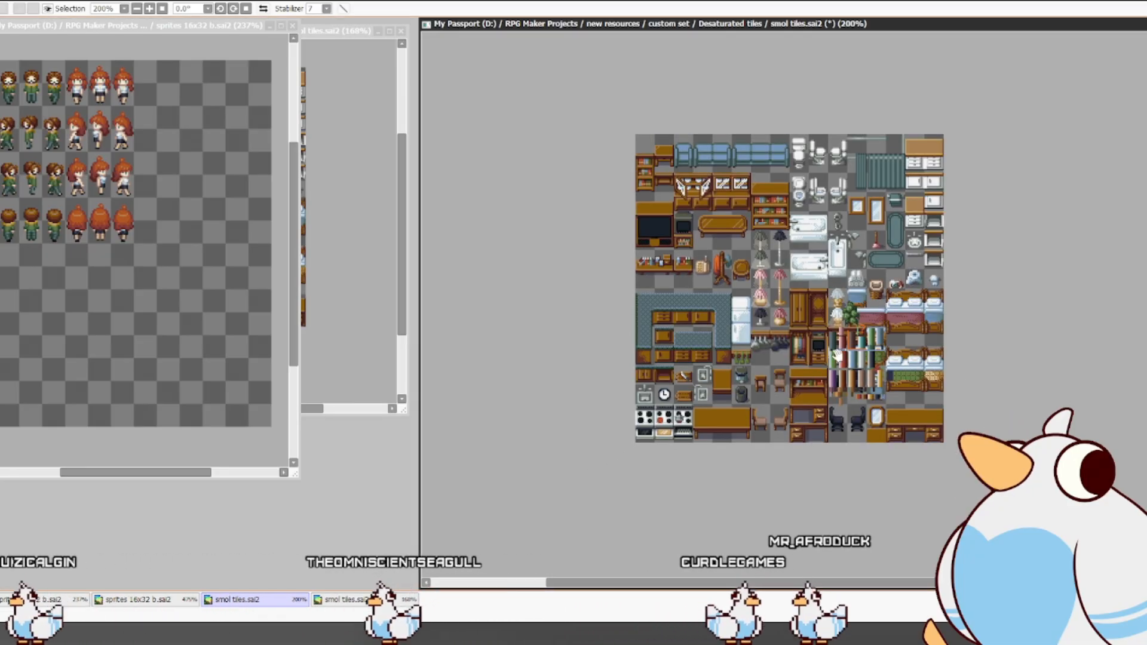
# - Move only the kitchen counters, cabinets and sinks near the canvas's upper-left corner, one tile in from the edges, and save the file
pyautogui.scroll(1, 690, 331)
pyautogui.scroll(3, 690, 331)
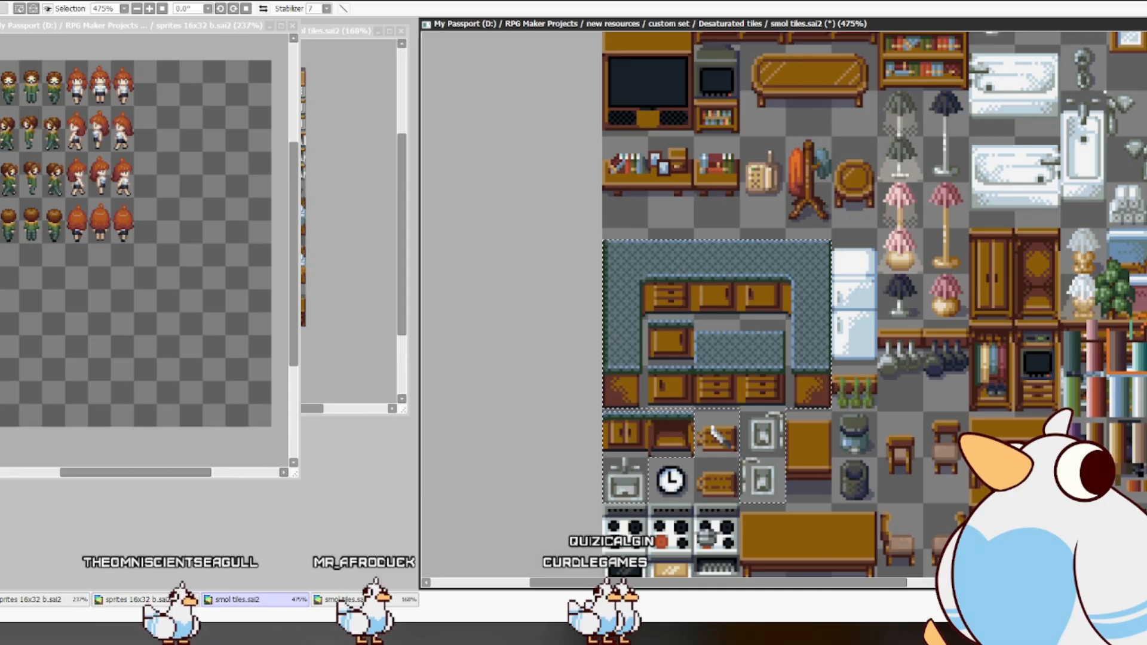
pyautogui.scroll(-3, 886, 263)
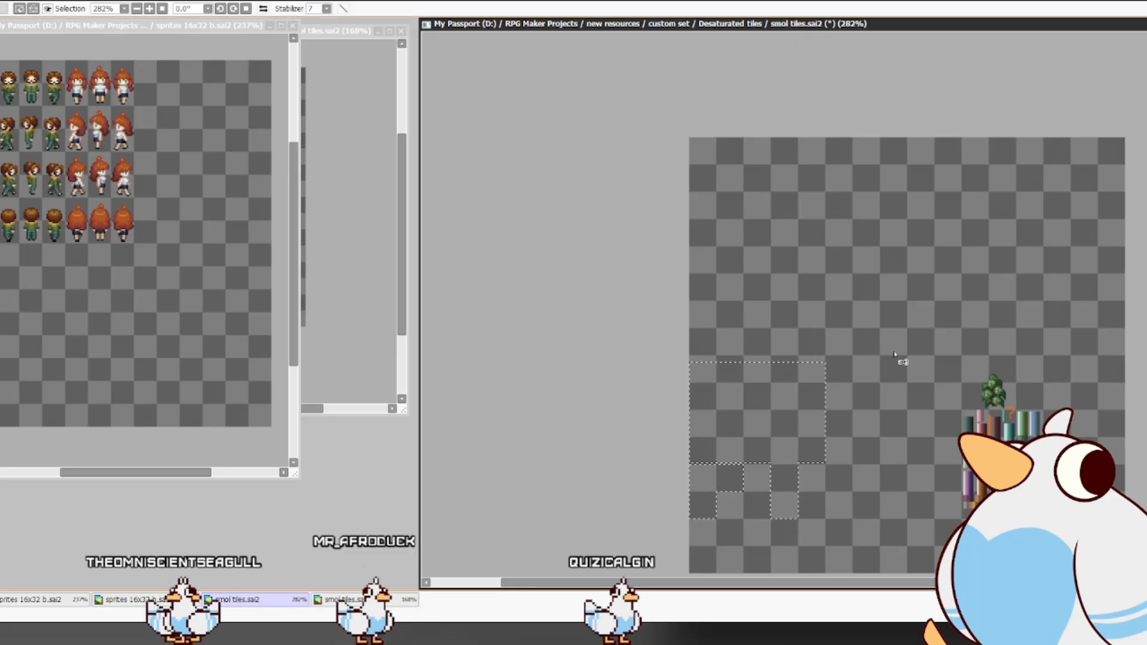
pyautogui.moveTo(822, 392); pyautogui.dragTo(852, 235)
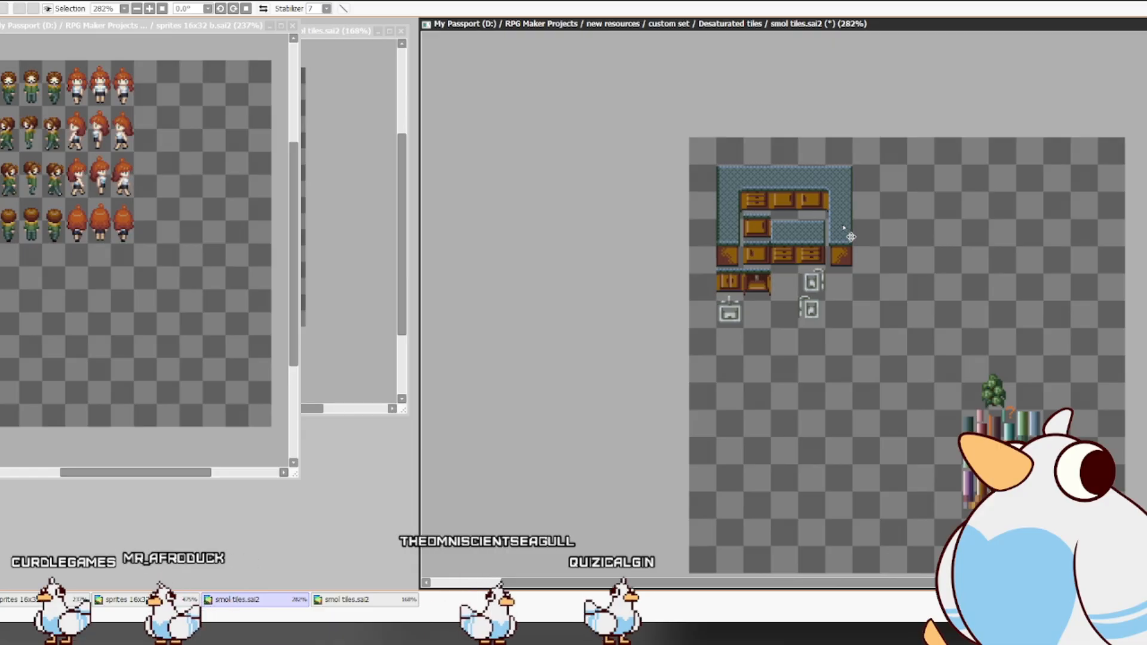
pyautogui.scroll(4, 851, 235)
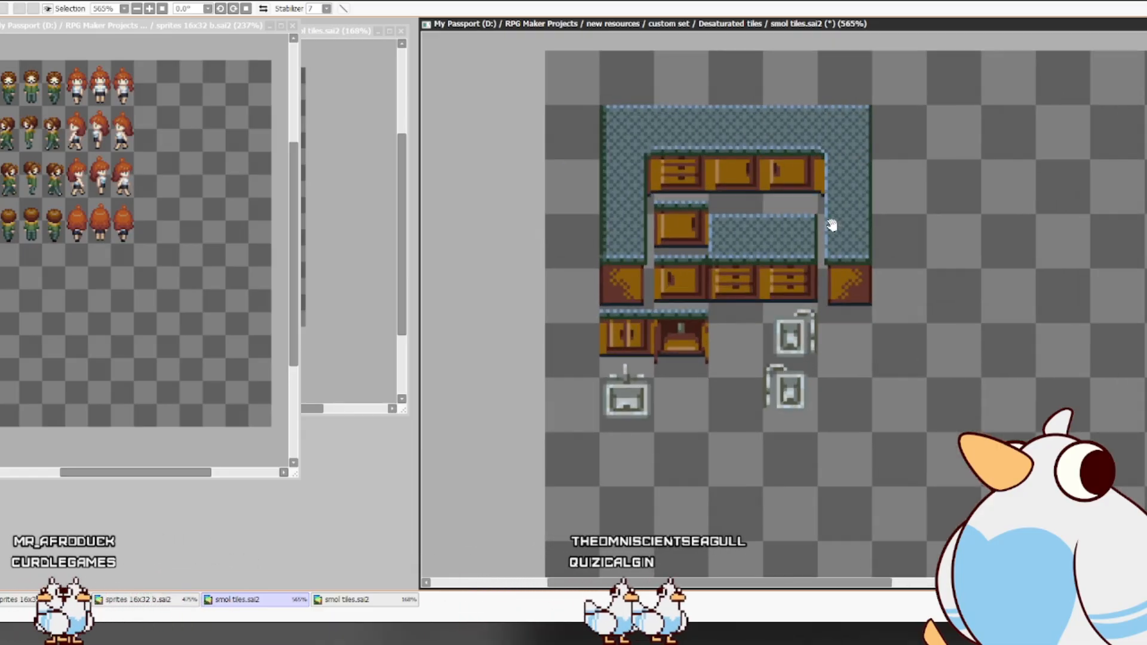
pyautogui.moveTo(831, 225); pyautogui.dragTo(830, 253)
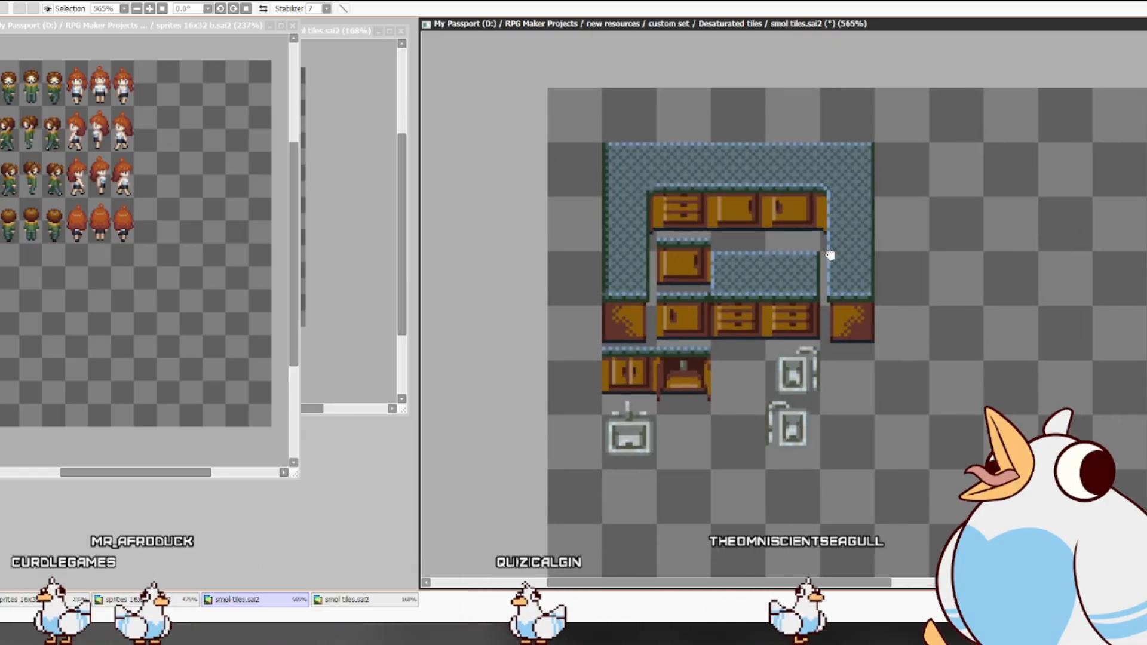
pyautogui.hotkey('ctrl', 's')
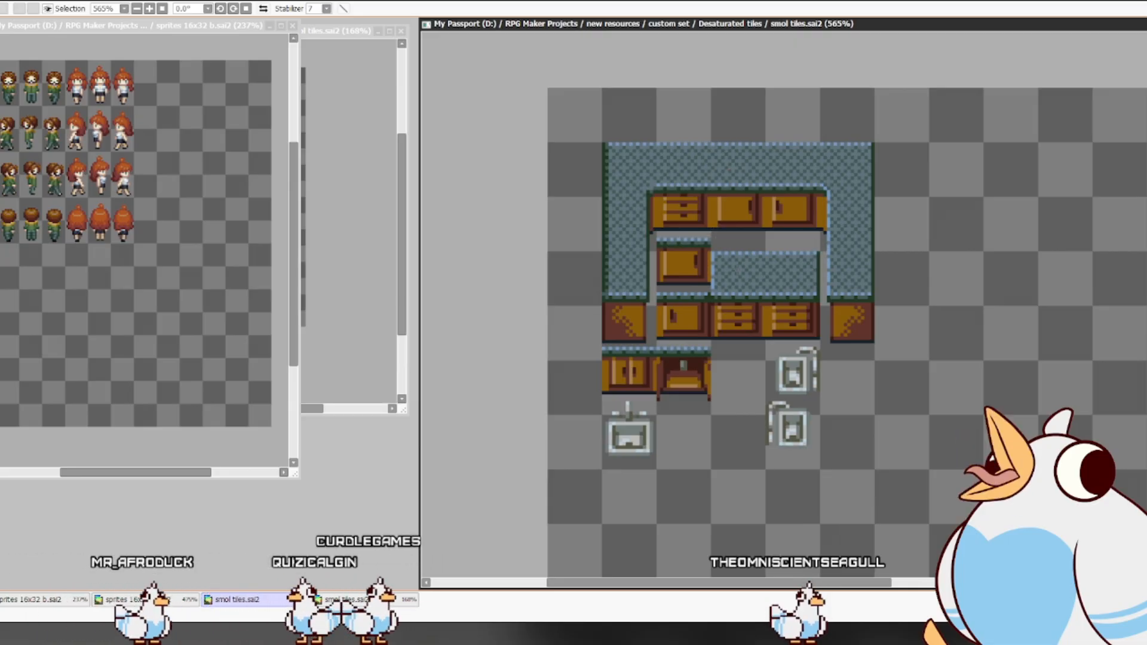
# - Shift the kitchen set up slightly and place the upper side-facing sink directly beside the lower one
pyautogui.moveTo(713, 342); pyautogui.dragTo(819, 246)
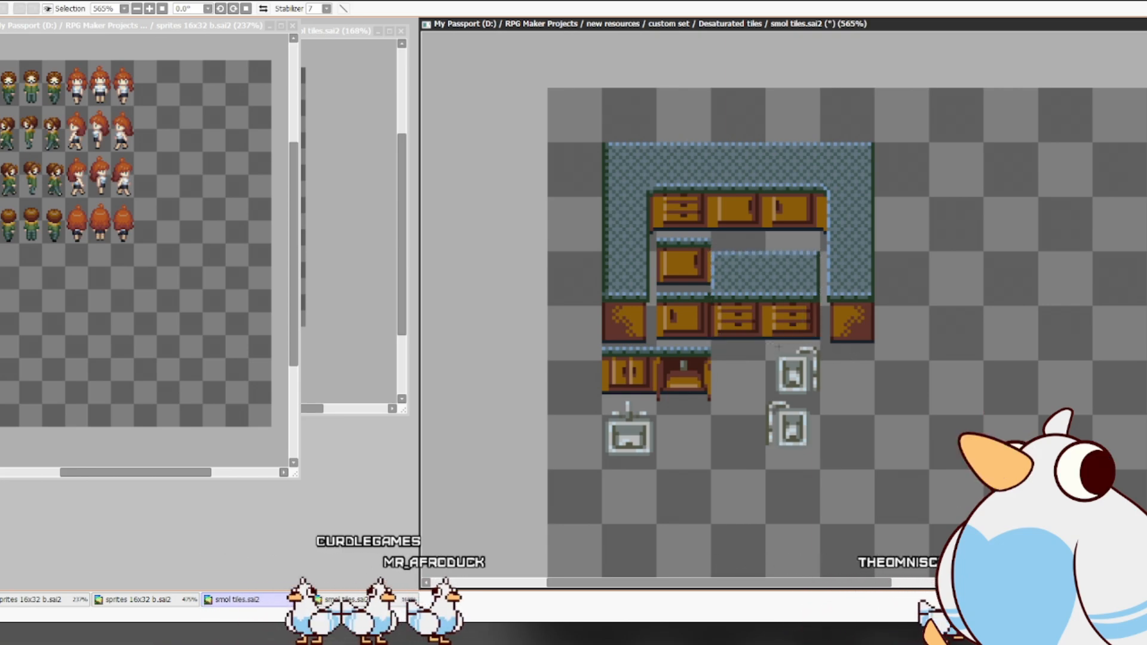
pyautogui.hotkey('ctrl', 'd')
pyautogui.moveTo(873, 318); pyautogui.dragTo(869, 281)
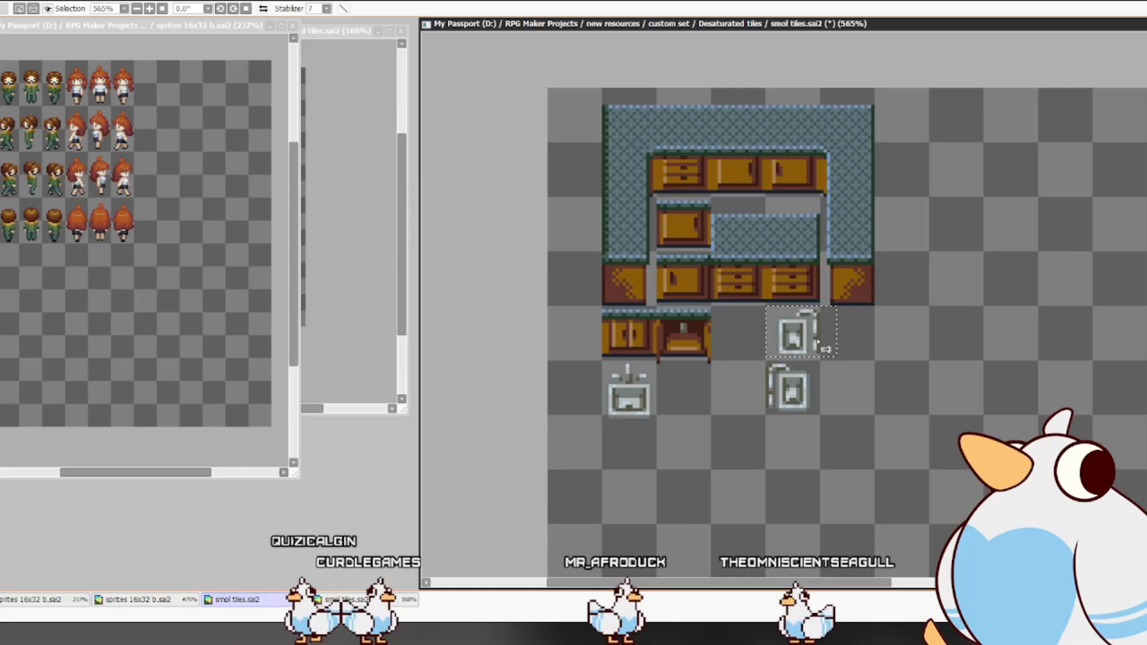
pyautogui.moveTo(825, 349)
pyautogui.mouseDown()
pyautogui.moveTo(766, 401)
pyautogui.moveTo(817, 363)
pyautogui.mouseUp()
pyautogui.hotkey('ctrl', 'd')
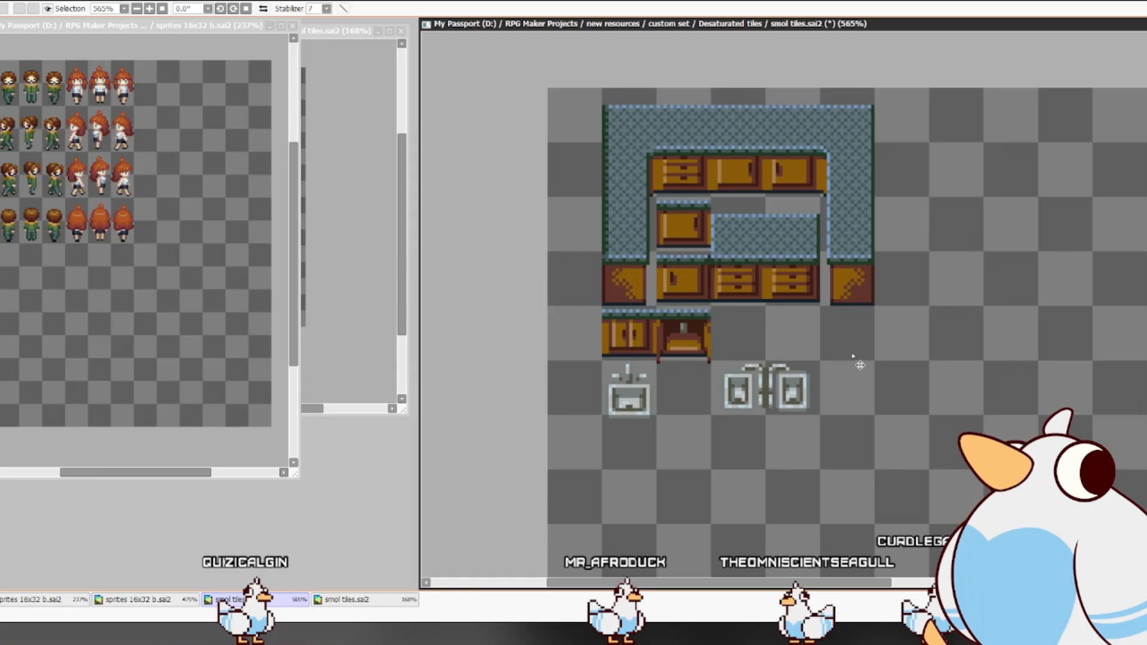
# - Nudge the kitchen set up one pixel and move the pair of side-facing sinks one tile left beside the front-facing sink
pyautogui.hotkey('ctrl', 'Up')
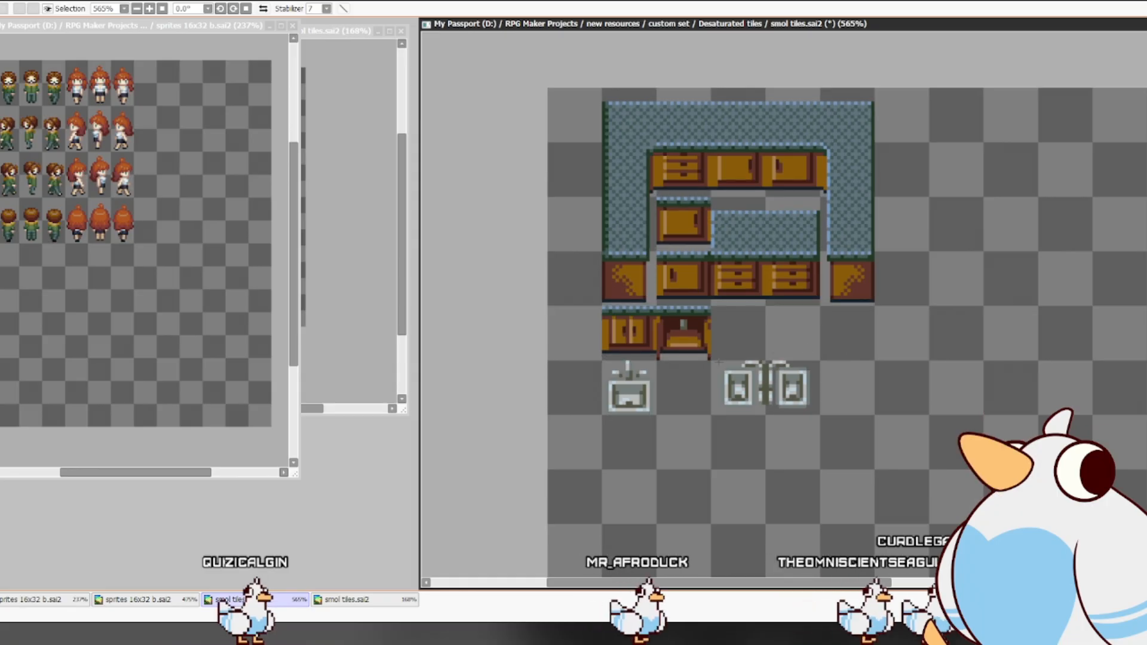
pyautogui.moveTo(803, 411); pyautogui.dragTo(743, 399)
pyautogui.hotkey('ctrl', 'd')
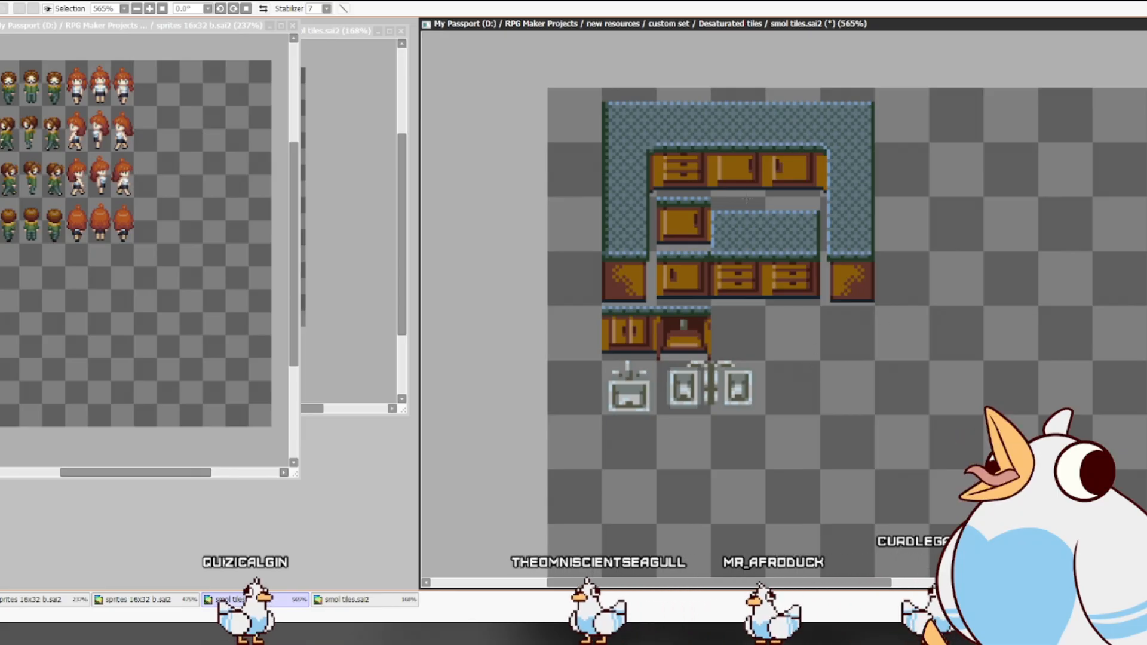
# - Duplicate the tiled island counter with two drawer units and place the copy below, flush with the kitchen set's right edge
pyautogui.scroll(3, 762, 174)
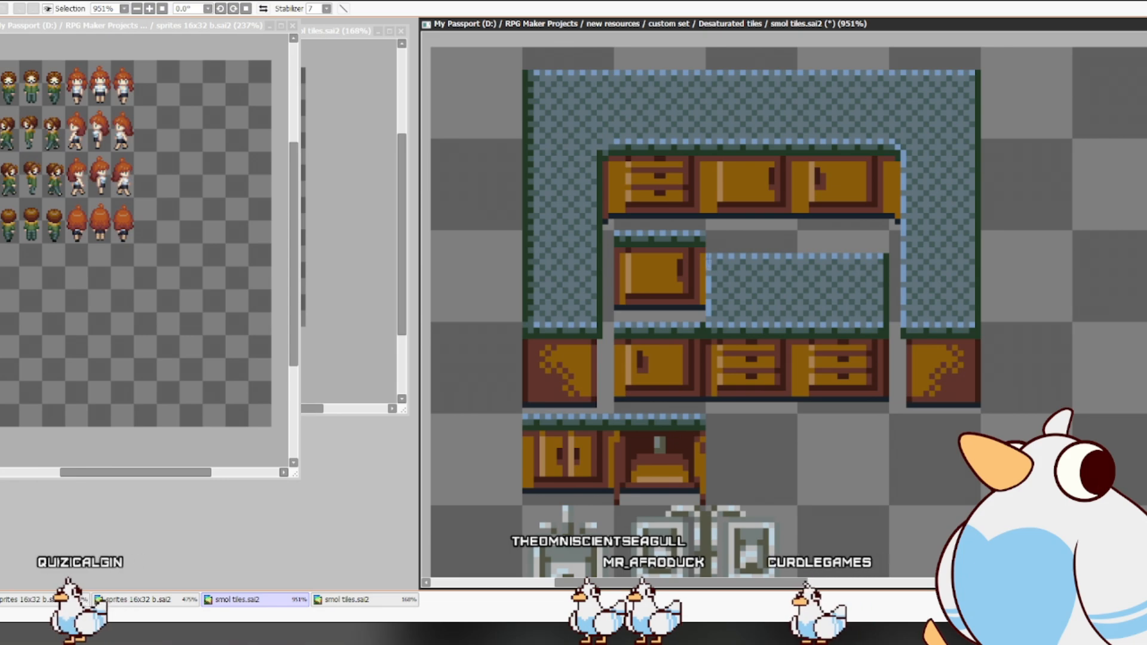
pyautogui.moveTo(706, 242); pyautogui.dragTo(883, 408)
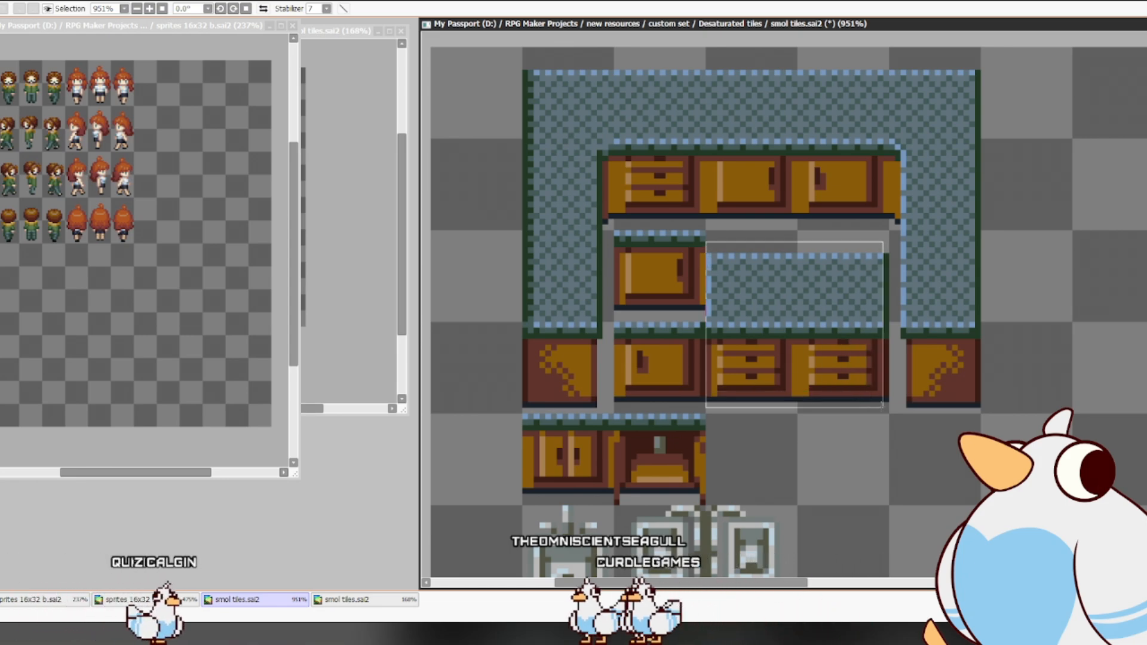
pyautogui.moveTo(845, 346); pyautogui.dragTo(855, 378)
pyautogui.hotkey('ctrl', 'z')
pyautogui.scroll(-3, 887, 424)
pyautogui.scroll(2, 855, 379)
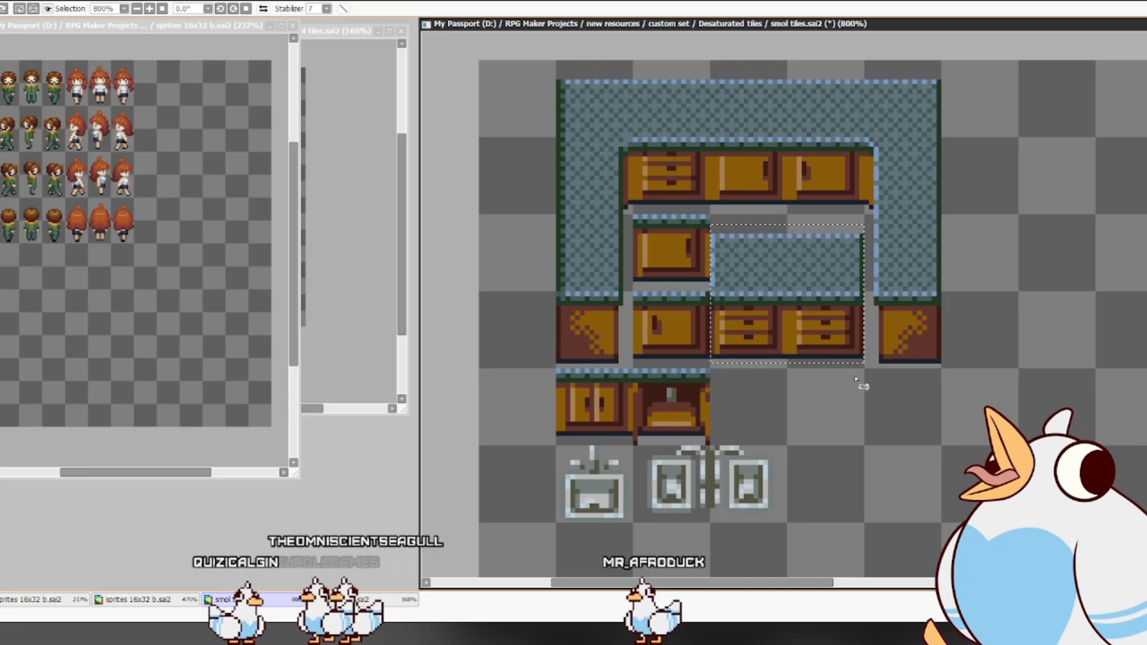
pyautogui.moveTo(810, 315); pyautogui.dragTo(889, 460)
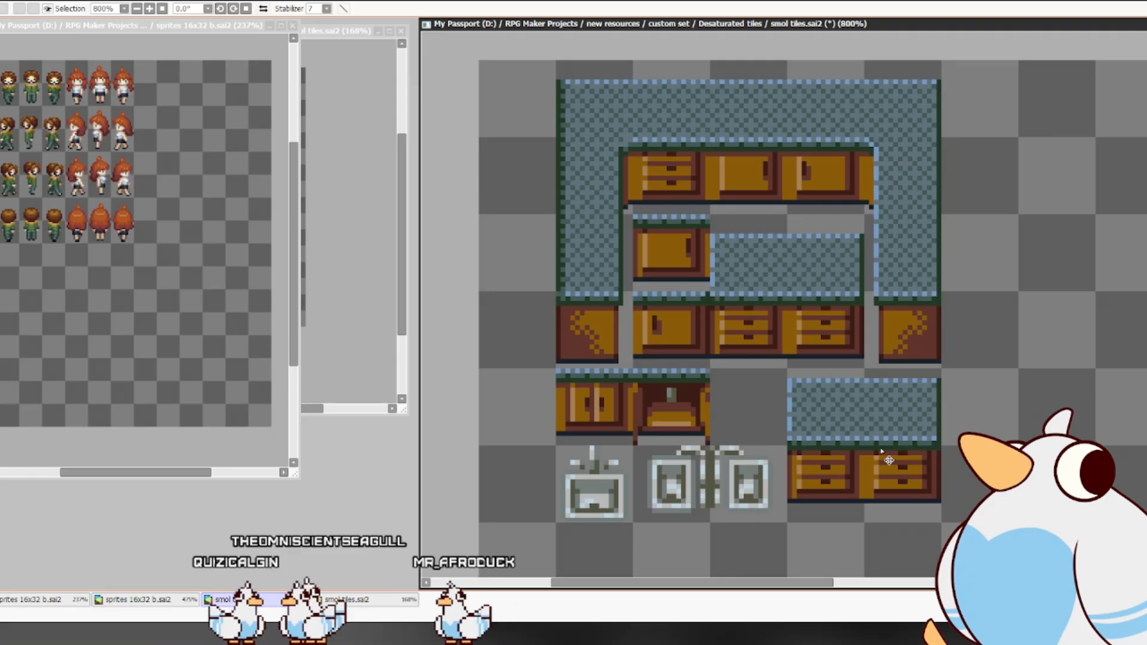
pyautogui.moveTo(889, 460); pyautogui.dragTo(889, 466)
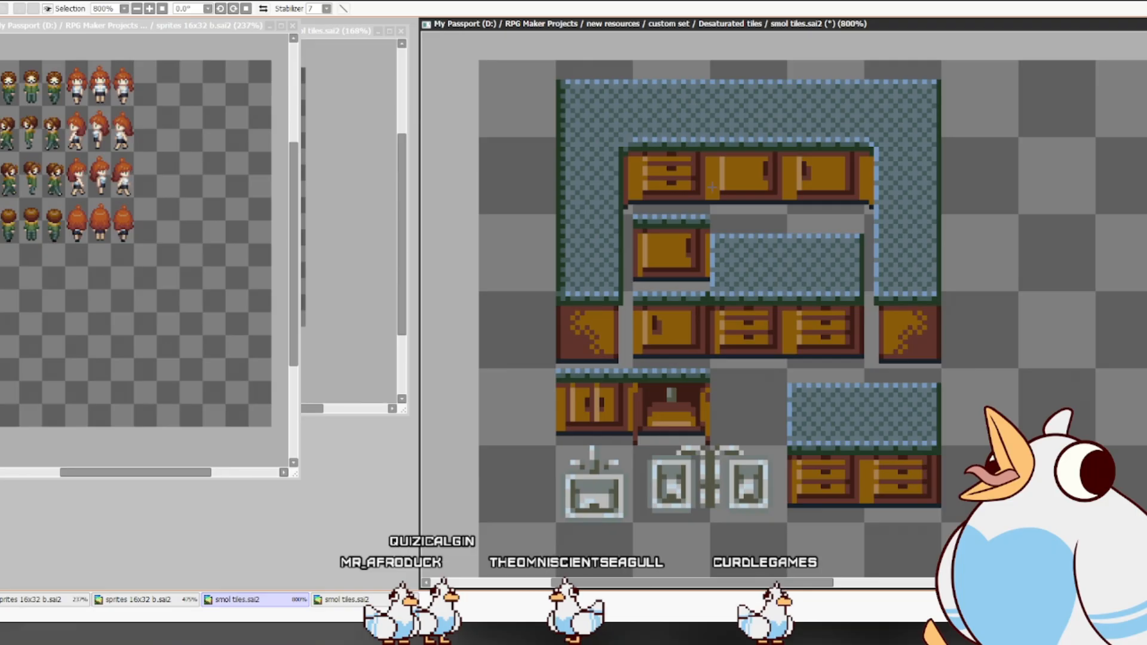
# - Copy the middle cabinet of the upper counter row and place it directly right of the open under-sink cabinet
pyautogui.moveTo(712, 208); pyautogui.dragTo(785, 146)
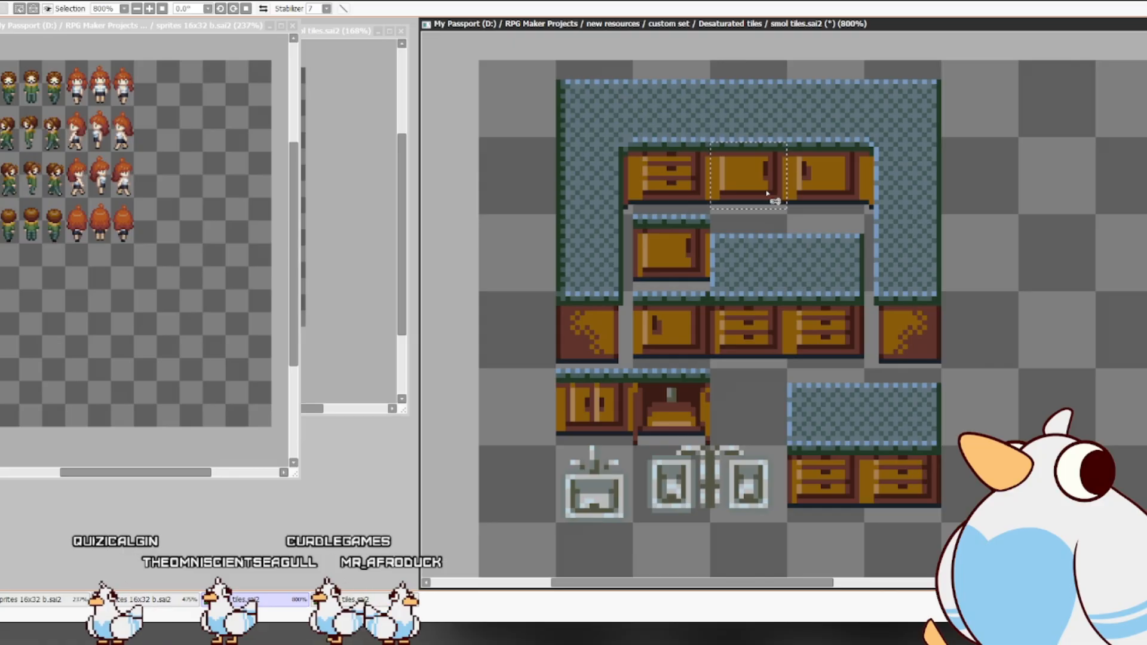
pyautogui.hotkey('ctrl', 'c')
pyautogui.hotkey('ctrl', 'v')
pyautogui.moveTo(758, 171); pyautogui.dragTo(757, 393)
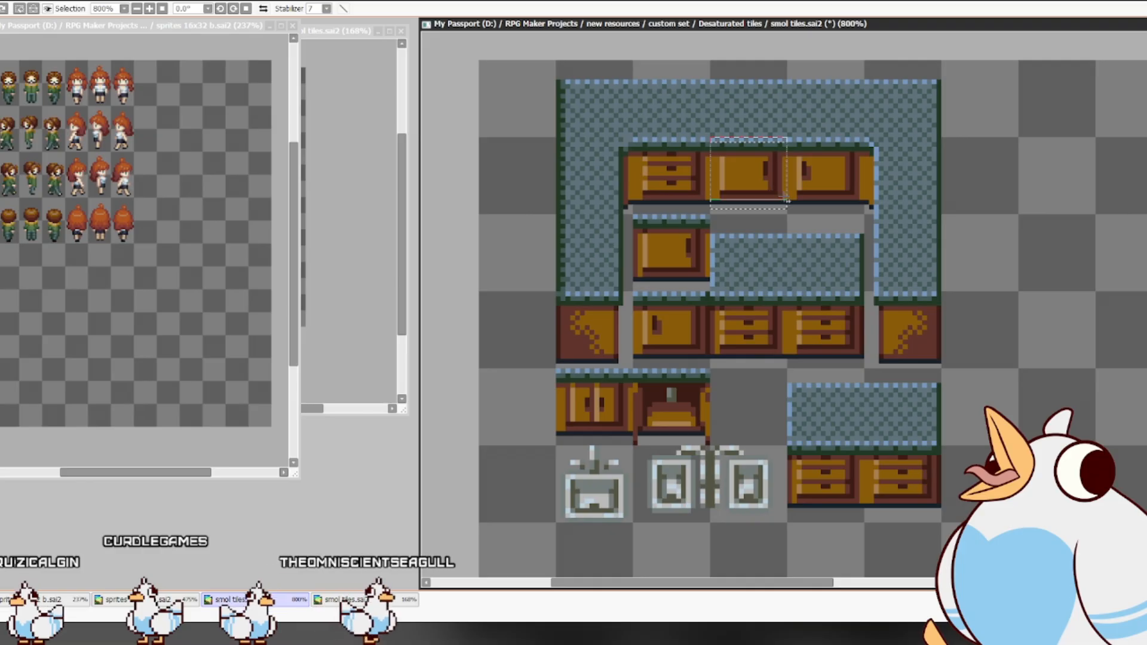
pyautogui.moveTo(780, 199); pyautogui.dragTo(767, 413)
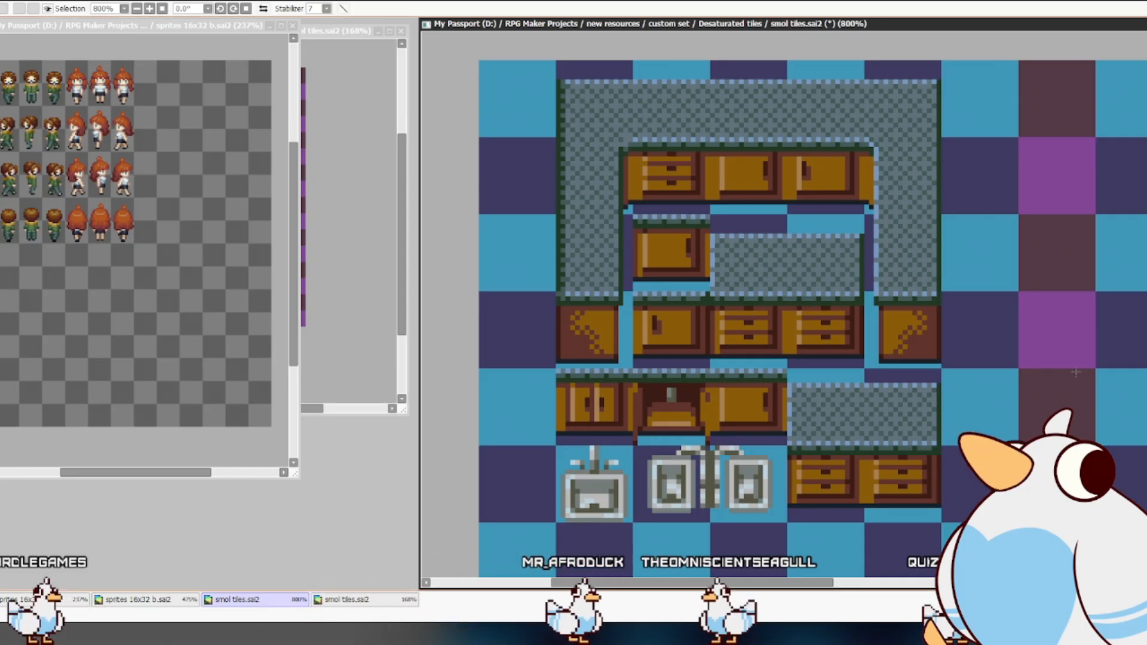
# - Examine the character sprites and the tileset overview against the enlarged kitchen tiles
pyautogui.moveTo(850, 341); pyautogui.dragTo(856, 325)
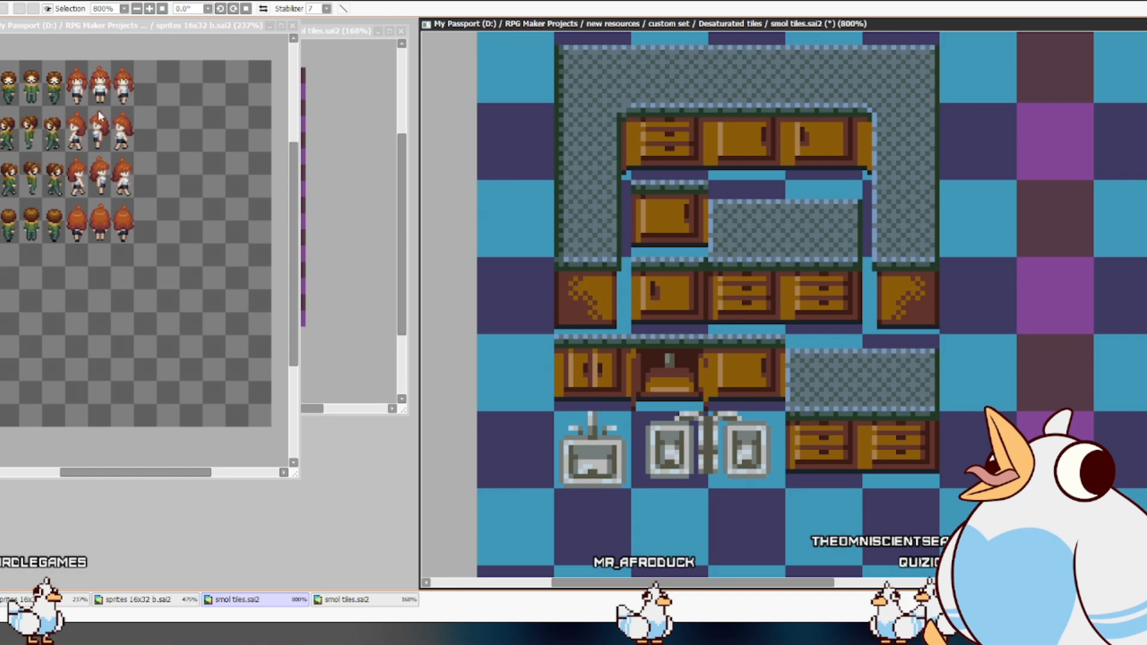
pyautogui.click(95, 149)
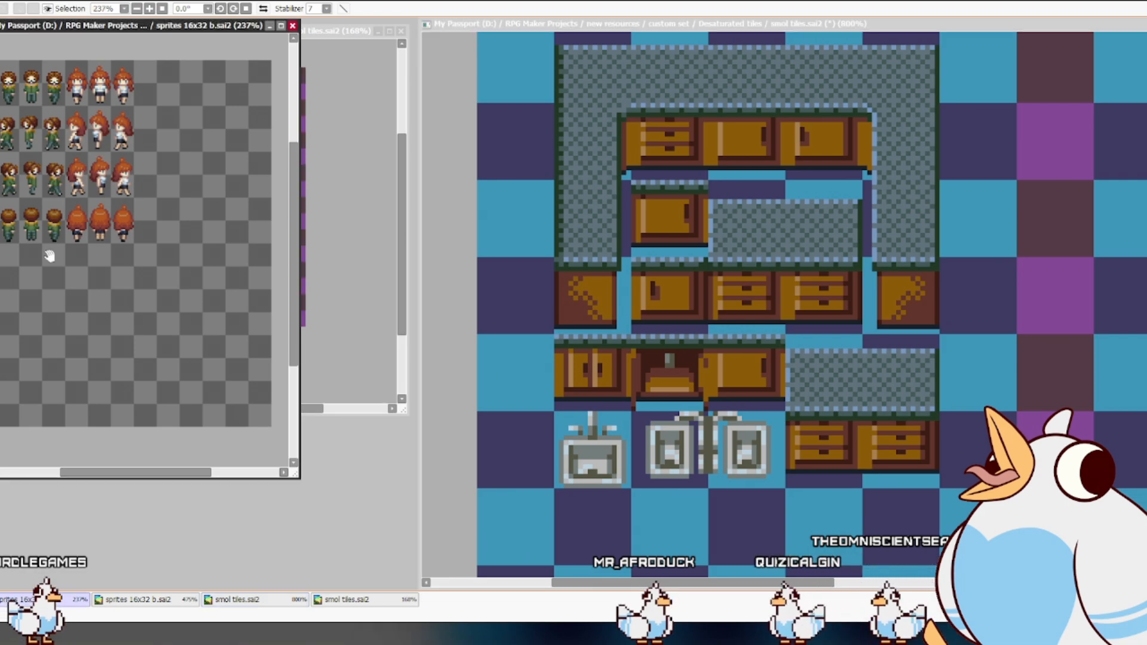
pyautogui.scroll(5, 147, 205)
pyautogui.scroll(-3, 180, 251)
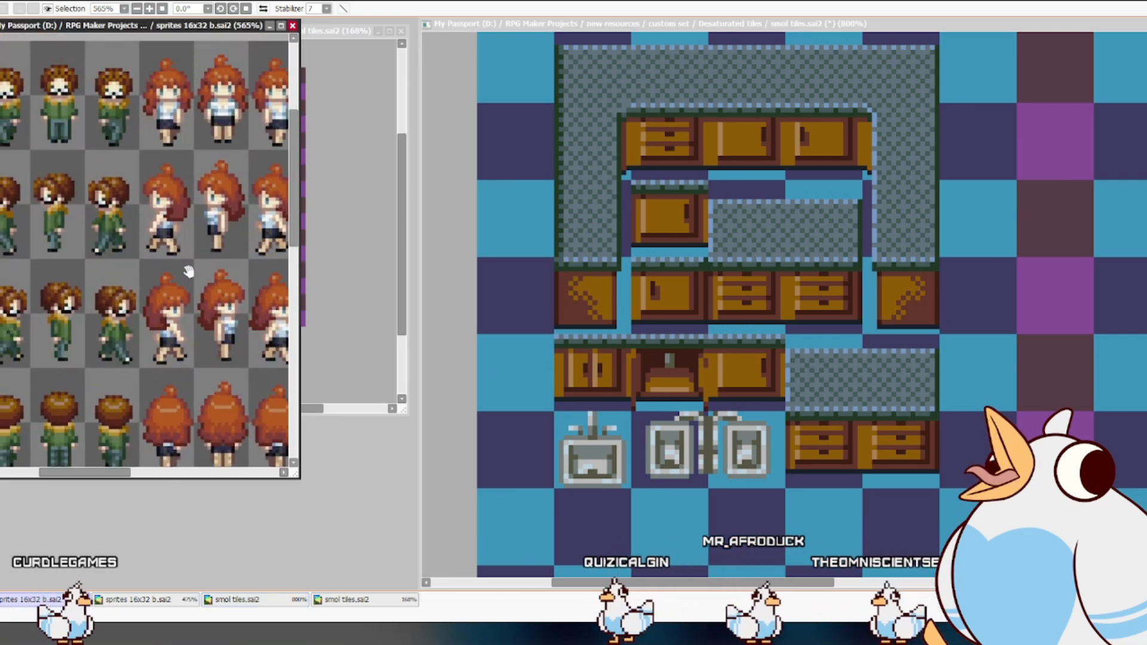
pyautogui.scroll(2, 201, 261)
pyautogui.scroll(-2, 201, 261)
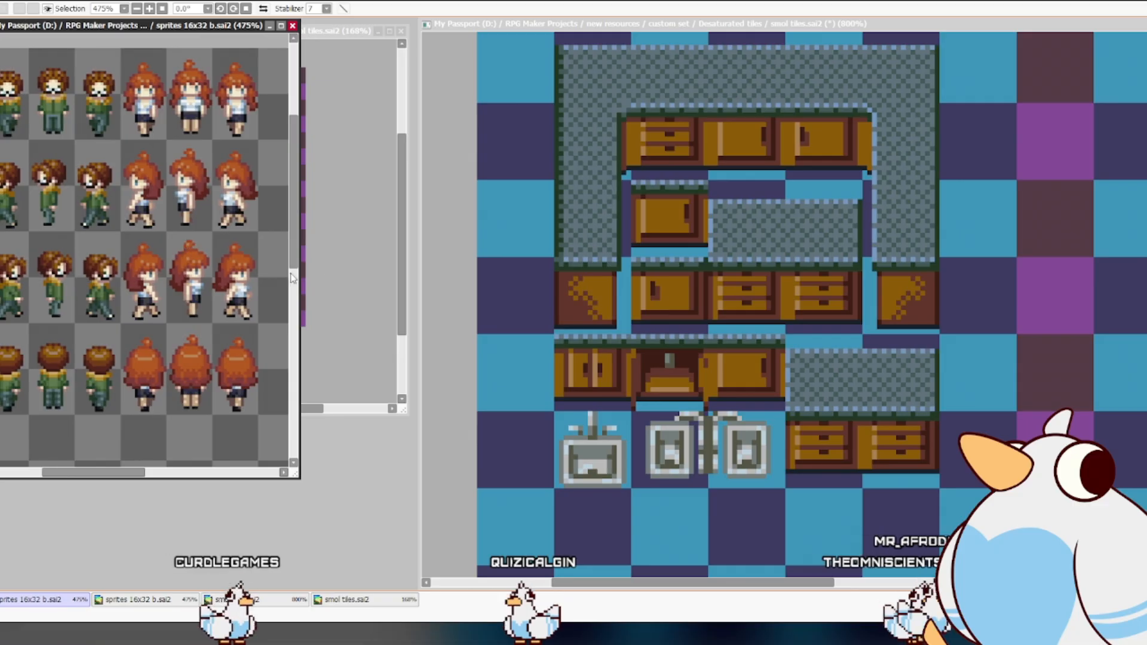
pyautogui.click(340, 263)
pyautogui.moveTo(267, 224)
pyautogui.mouseDown()
pyautogui.moveTo(267, 259)
pyautogui.moveTo(251, 245)
pyautogui.moveTo(272, 244)
pyautogui.mouseUp()
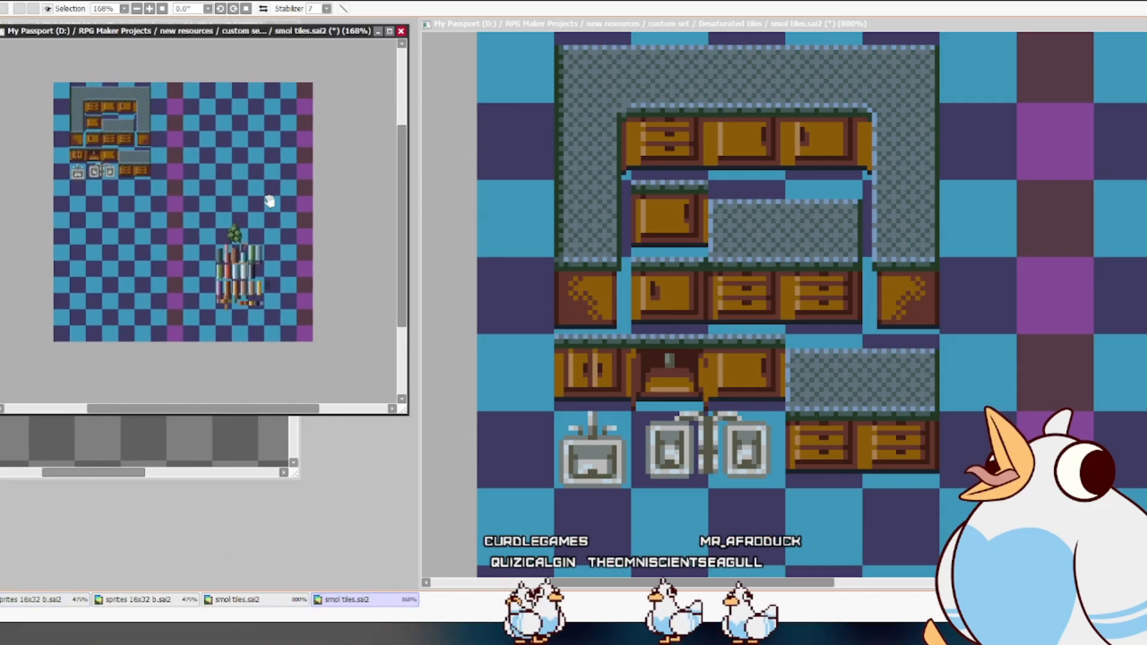
pyautogui.click(904, 340)
pyautogui.moveTo(903, 381); pyautogui.dragTo(932, 395)
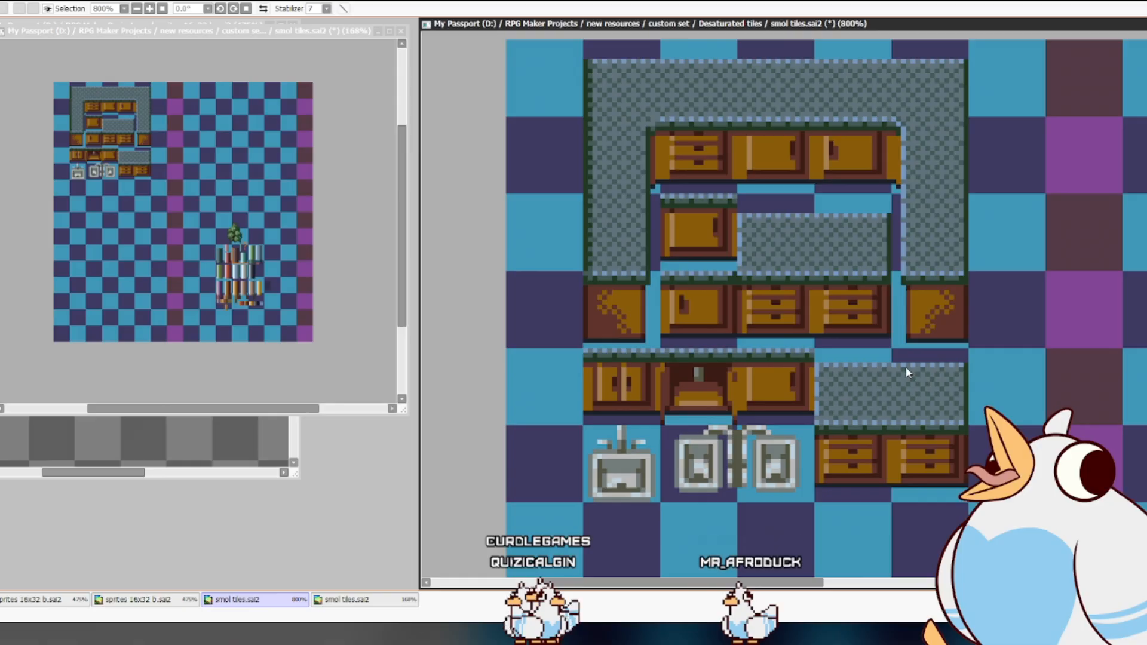
pyautogui.moveTo(919, 338); pyautogui.dragTo(914, 393)
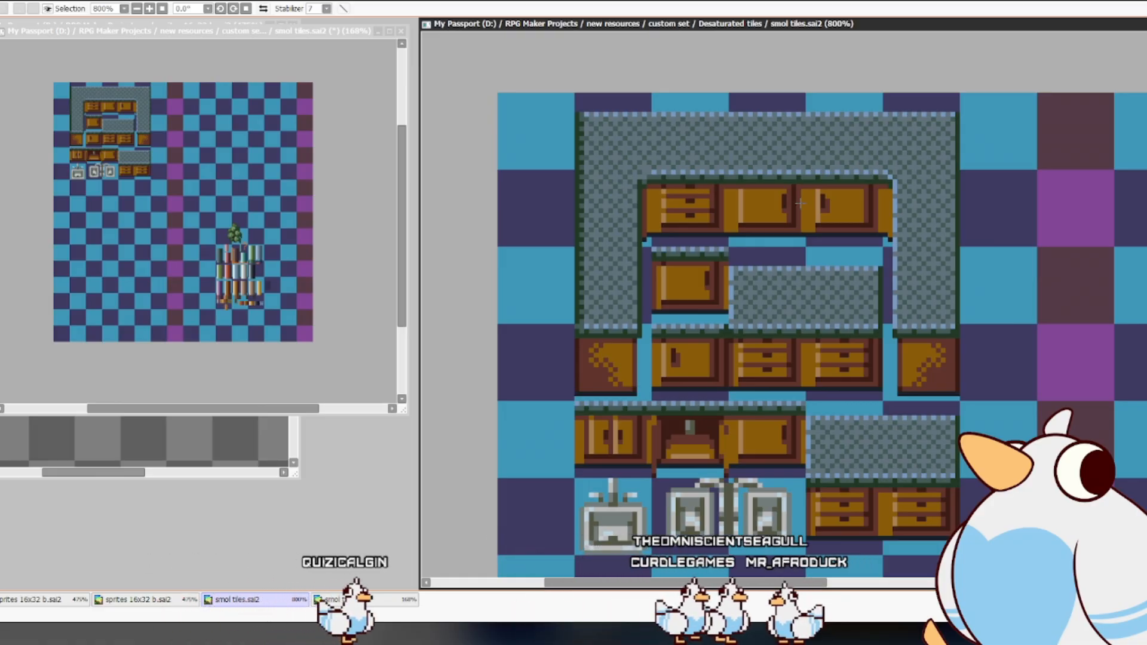
# - Delete the two drawer fronts inside the frame of the duplicated island counter
pyautogui.scroll(1, 799, 203)
pyautogui.moveTo(831, 487); pyautogui.dragTo(753, 333)
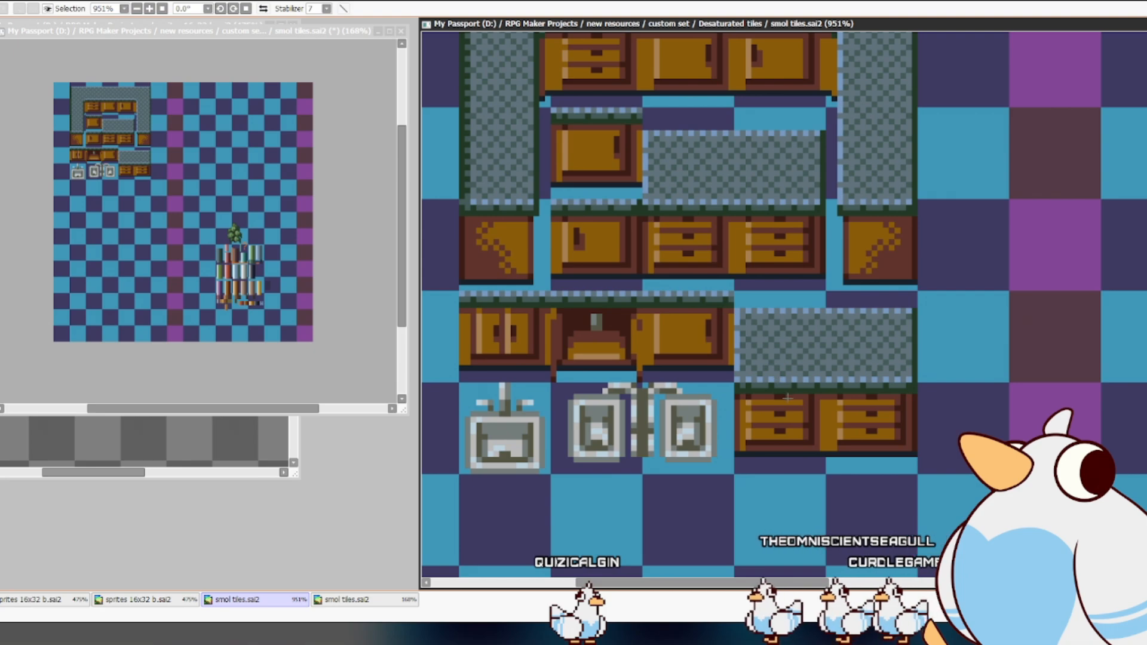
pyautogui.moveTo(739, 399); pyautogui.dragTo(901, 446)
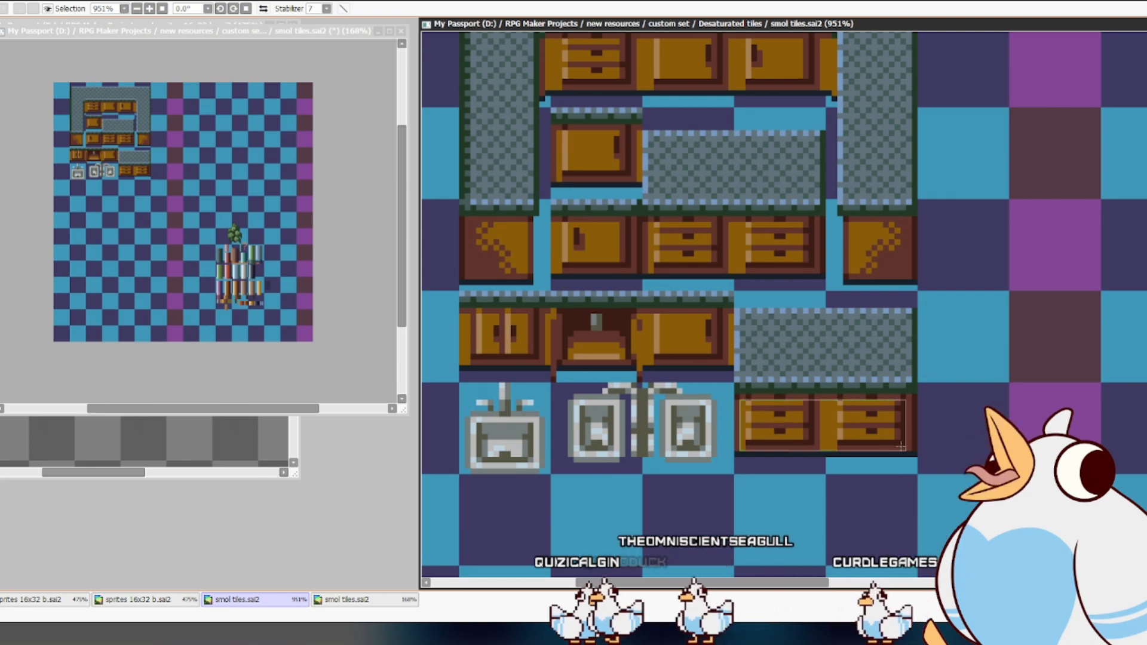
pyautogui.press('Delete')
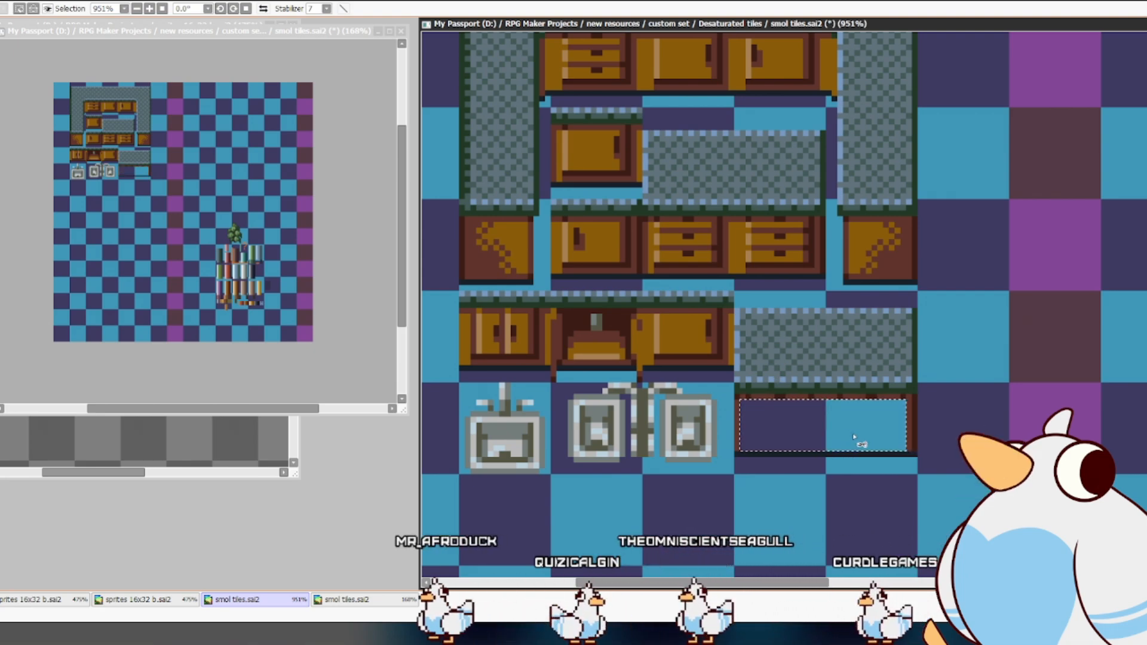
# - Fill the emptied front panel of the duplicated island counter with flat orange-brown
pyautogui.click(806, 420)
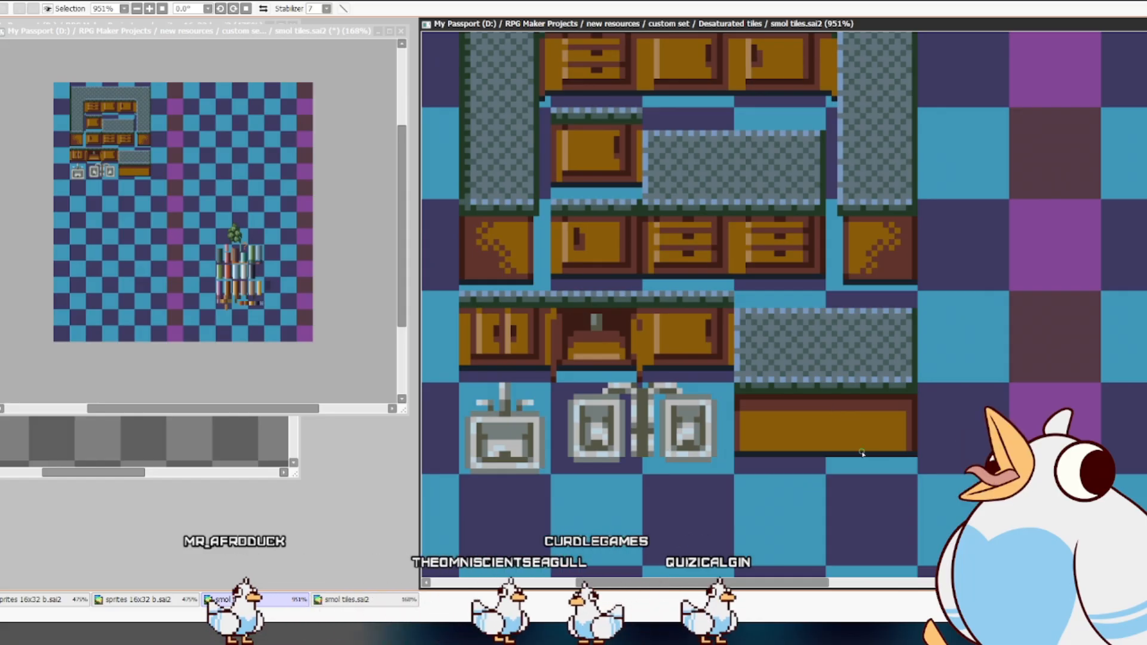
pyautogui.moveTo(816, 435); pyautogui.dragTo(879, 440)
pyautogui.moveTo(887, 383); pyautogui.dragTo(884, 447)
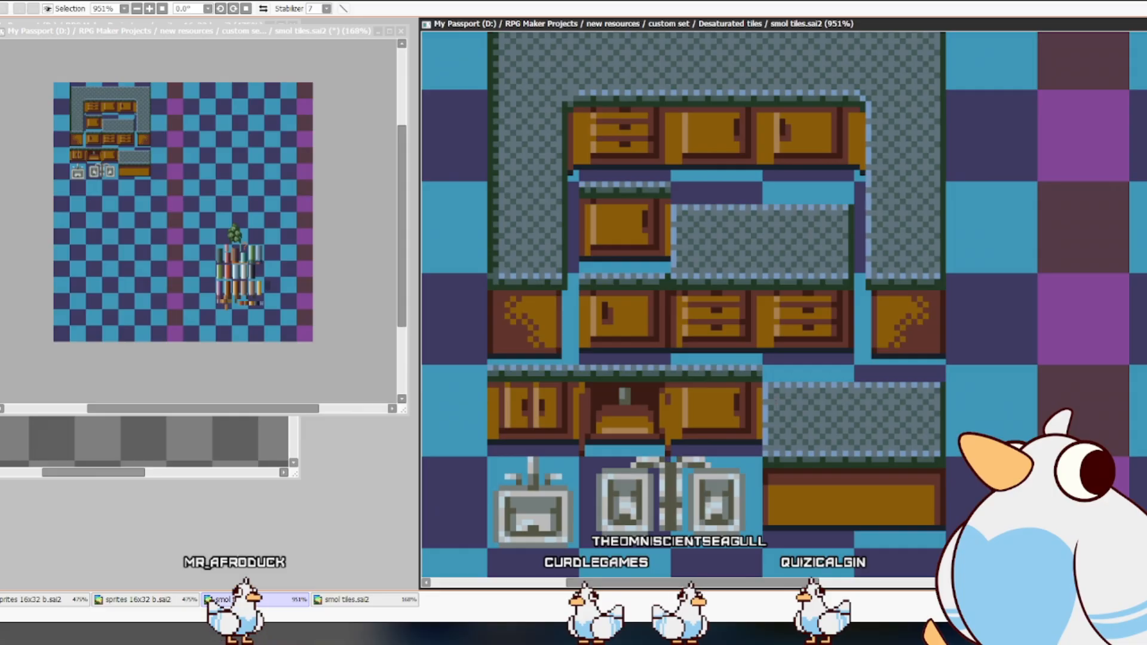
# - Redraw the duplicated island countertop's dashed highlights as solid light-blue edges and make its dark green front trim solid
pyautogui.moveTo(765, 390); pyautogui.dragTo(937, 453)
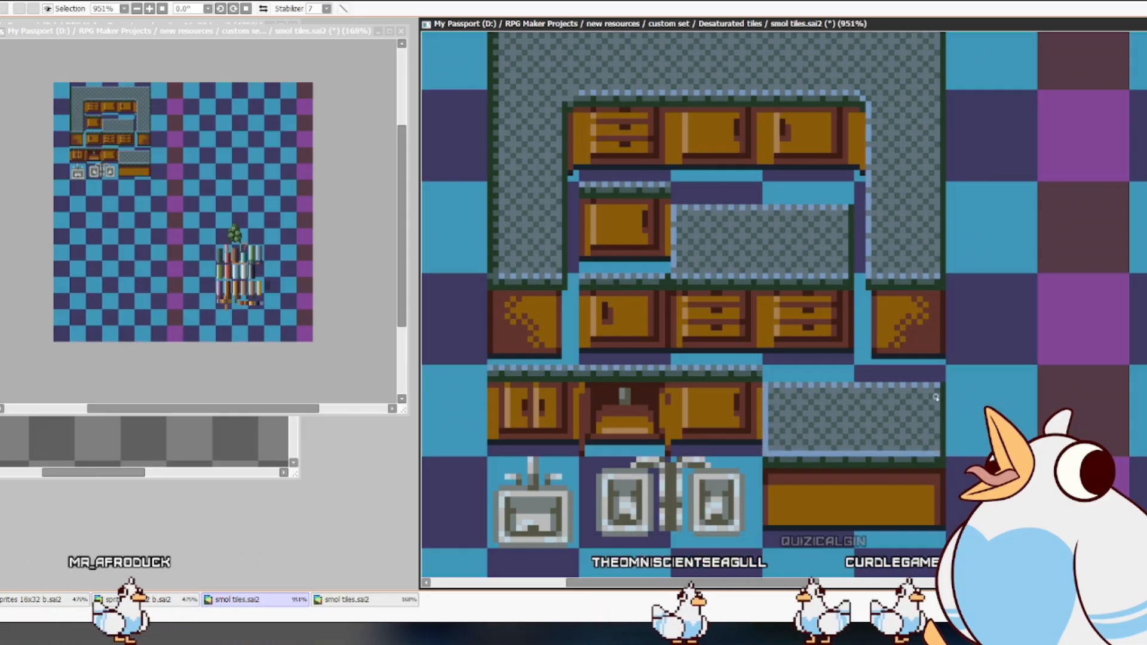
pyautogui.moveTo(935, 386); pyautogui.dragTo(768, 385)
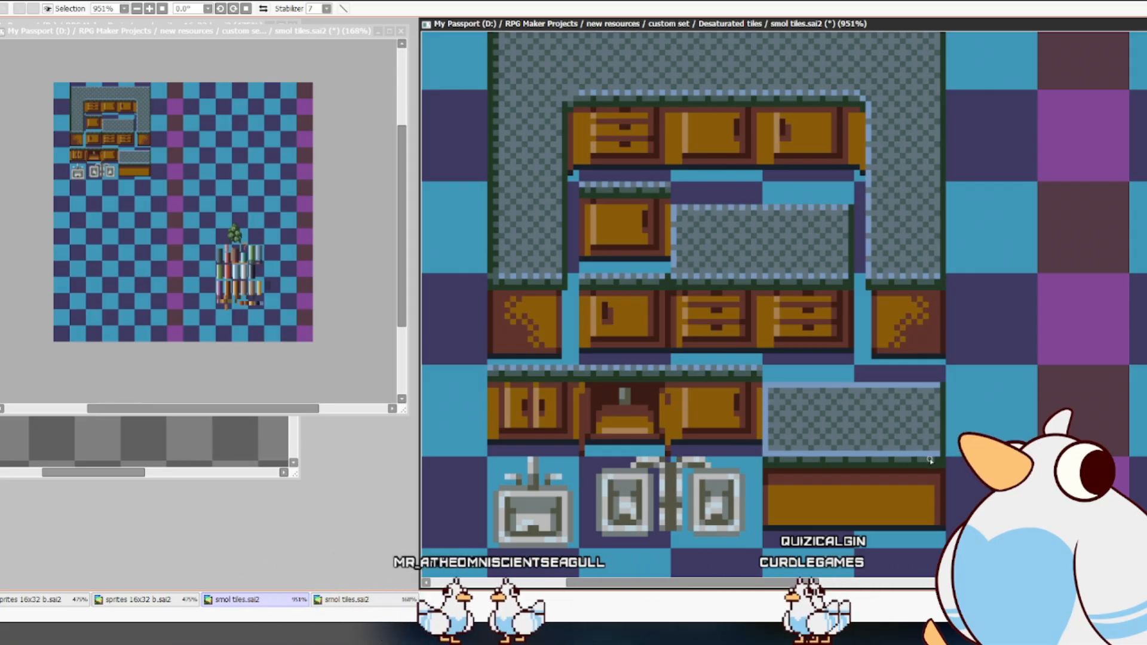
pyautogui.moveTo(937, 461); pyautogui.dragTo(790, 454)
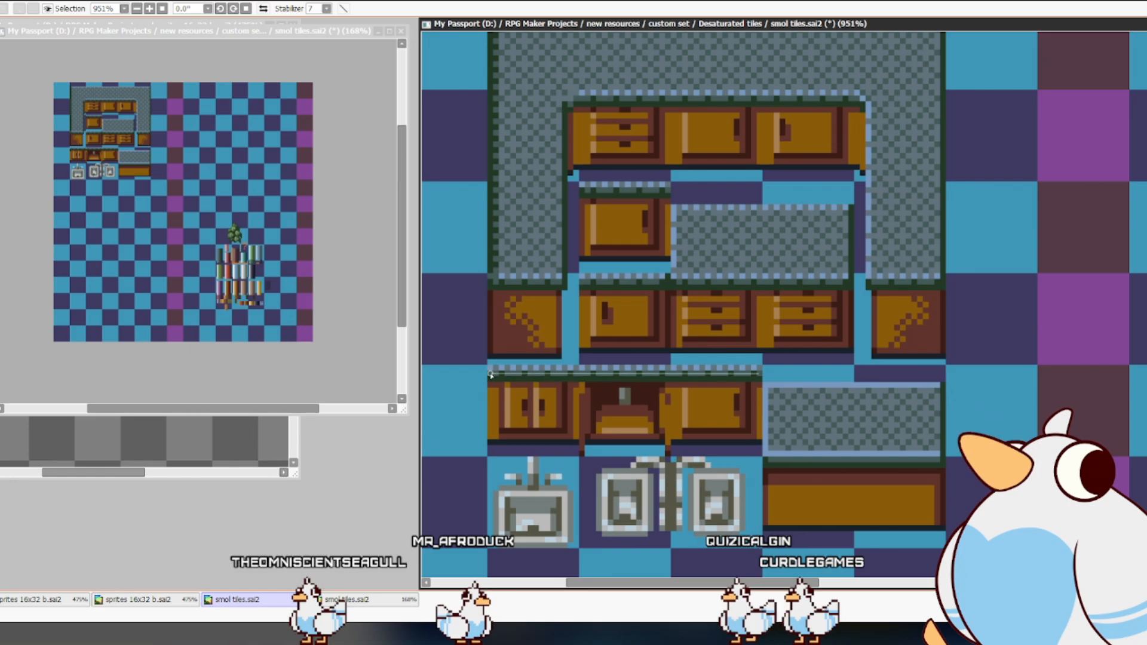
# - Replace the dashed highlights along the lower counter row and around the middle island countertop with solid light-blue lines
pyautogui.moveTo(742, 371); pyautogui.dragTo(759, 370)
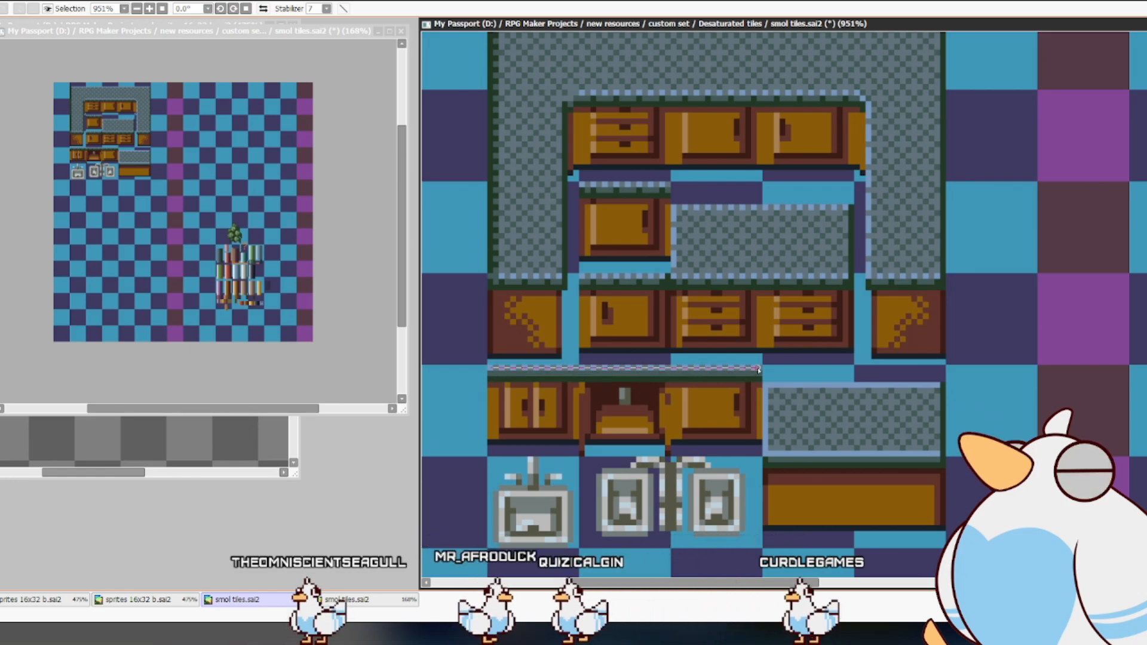
pyautogui.moveTo(675, 276); pyautogui.dragTo(674, 212)
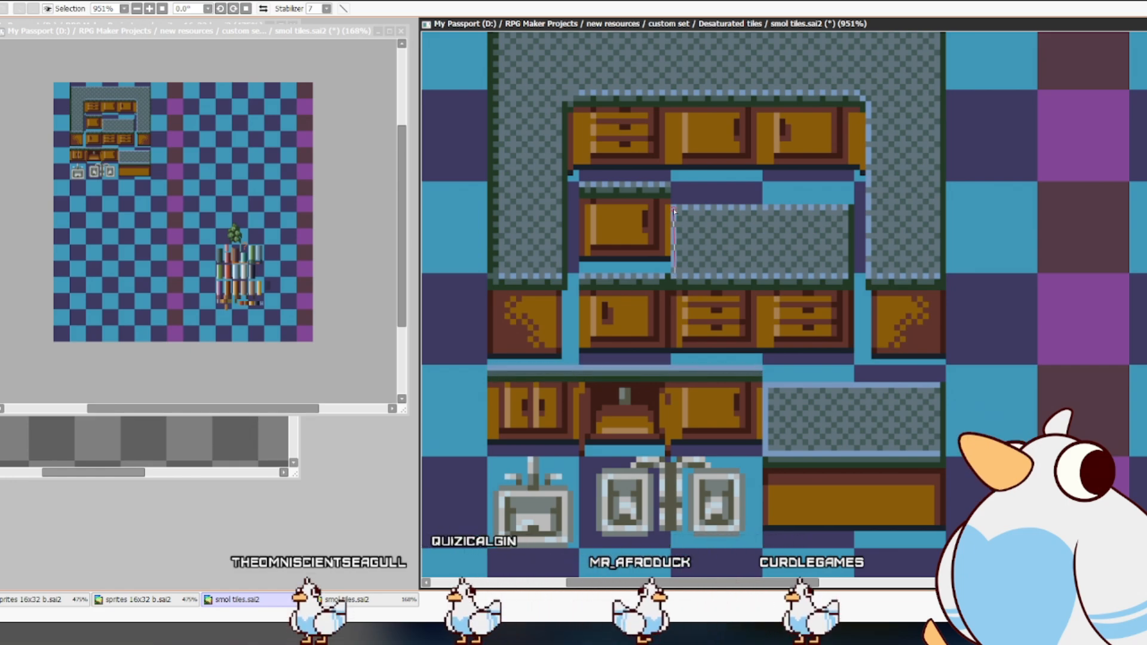
pyautogui.moveTo(791, 207); pyautogui.dragTo(846, 207)
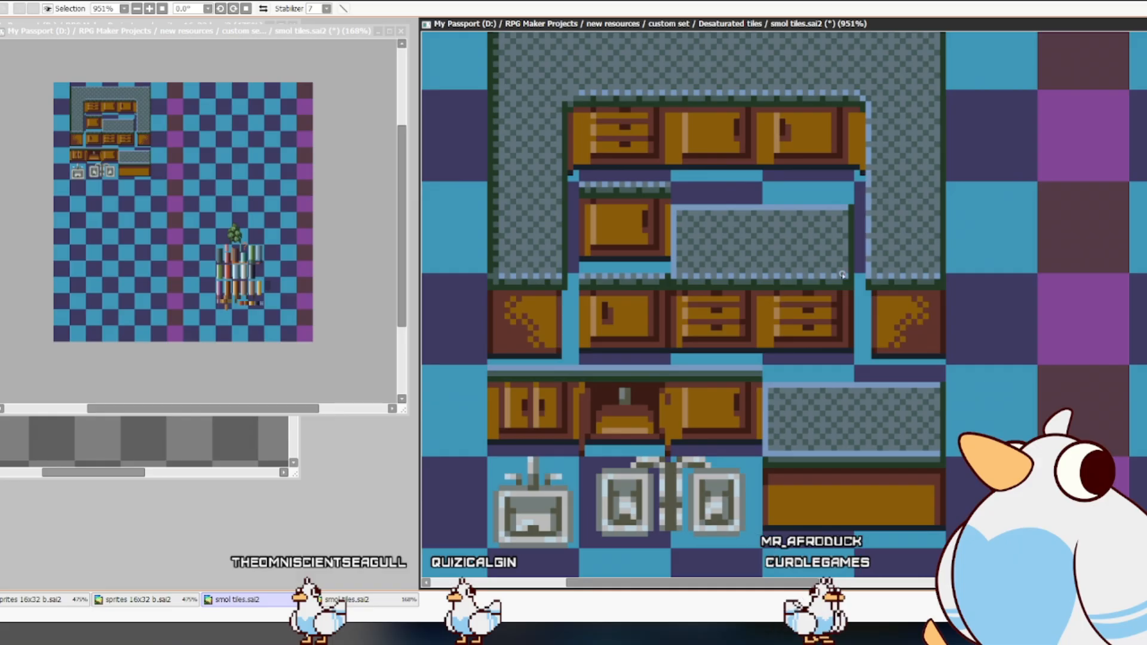
pyautogui.moveTo(847, 276); pyautogui.dragTo(579, 275)
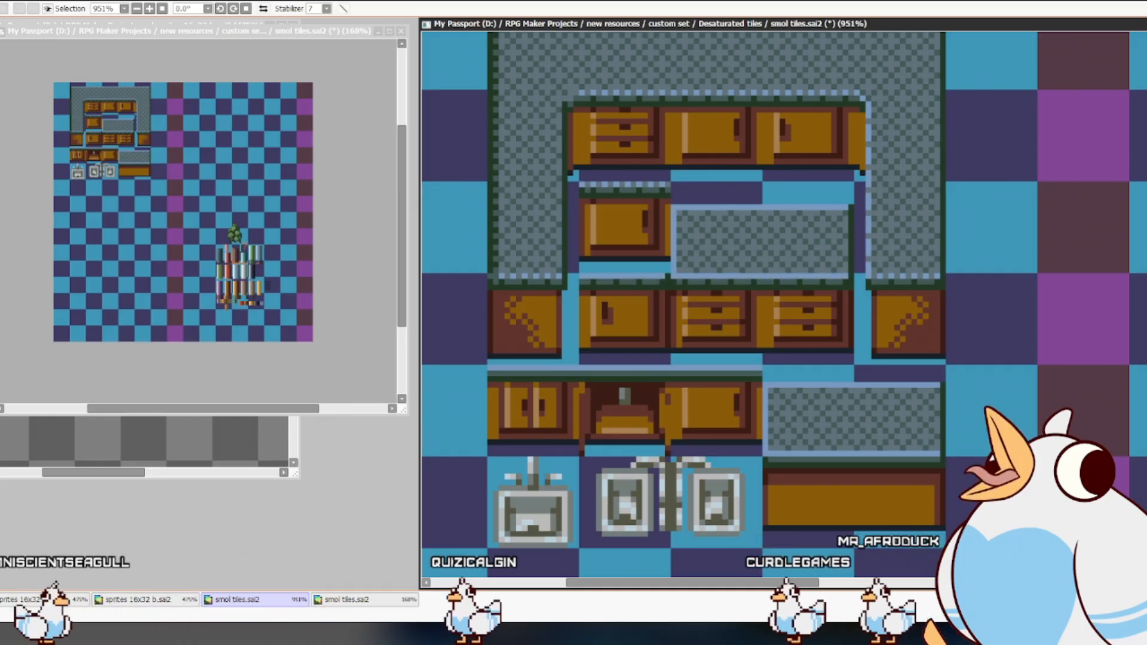
# - Redraw the outer top edge, inner edges and leg end of the large U-shaped countertop as solid light-blue lines
pyautogui.scroll(2, 1102, 245)
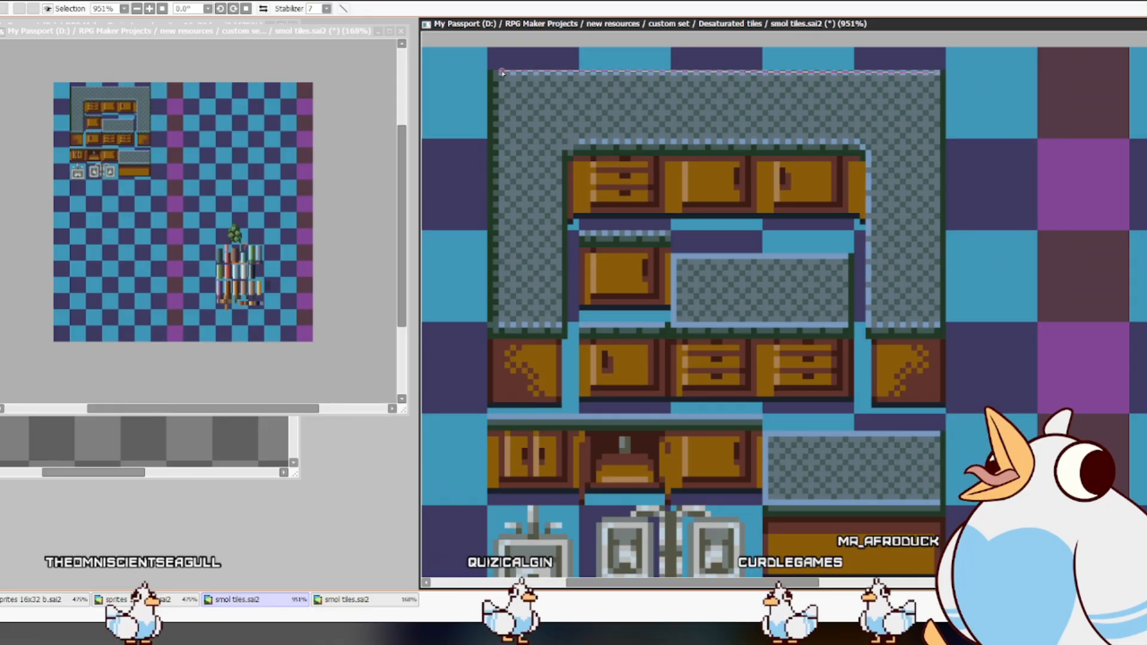
pyautogui.moveTo(502, 72); pyautogui.dragTo(500, 73)
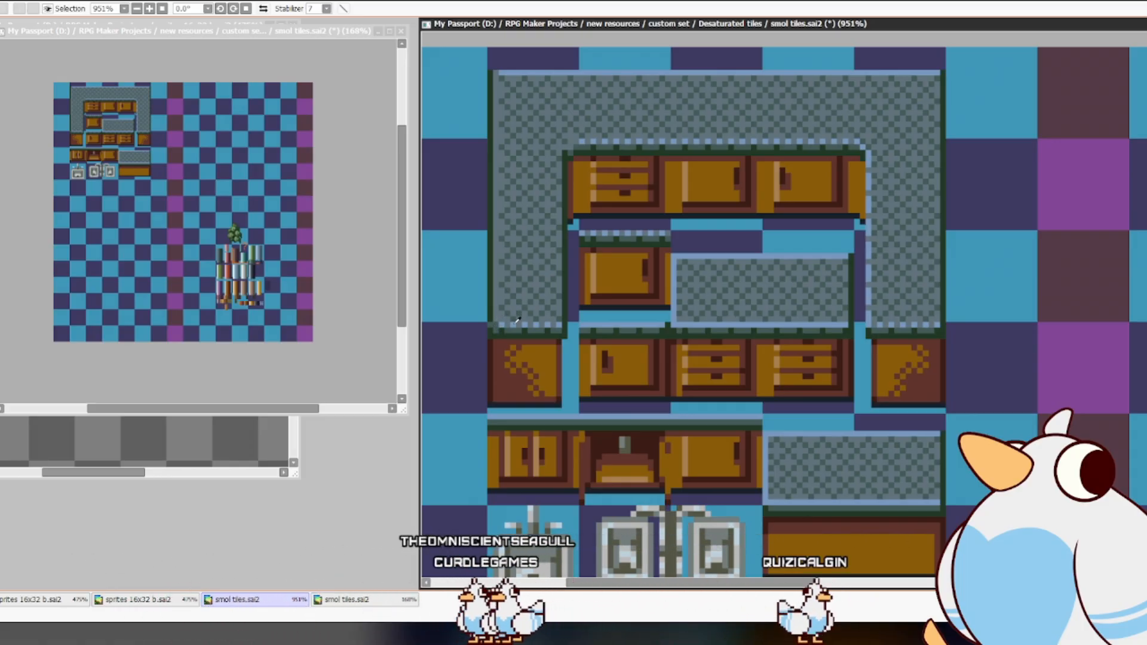
pyautogui.moveTo(501, 325); pyautogui.dragTo(552, 326)
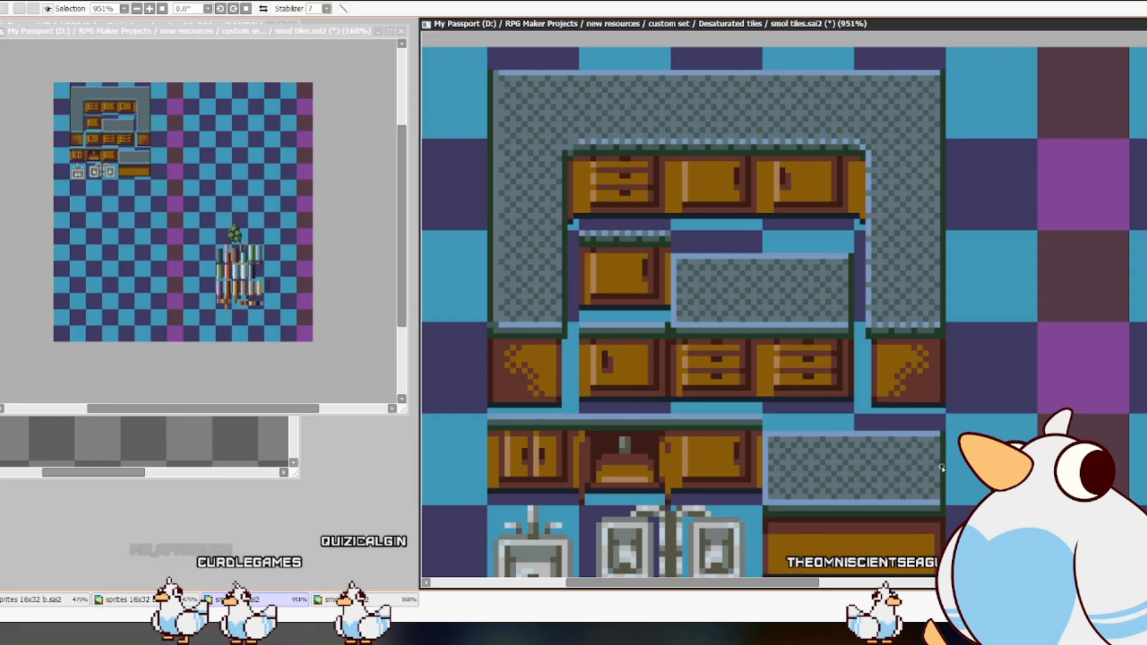
pyautogui.click(868, 319)
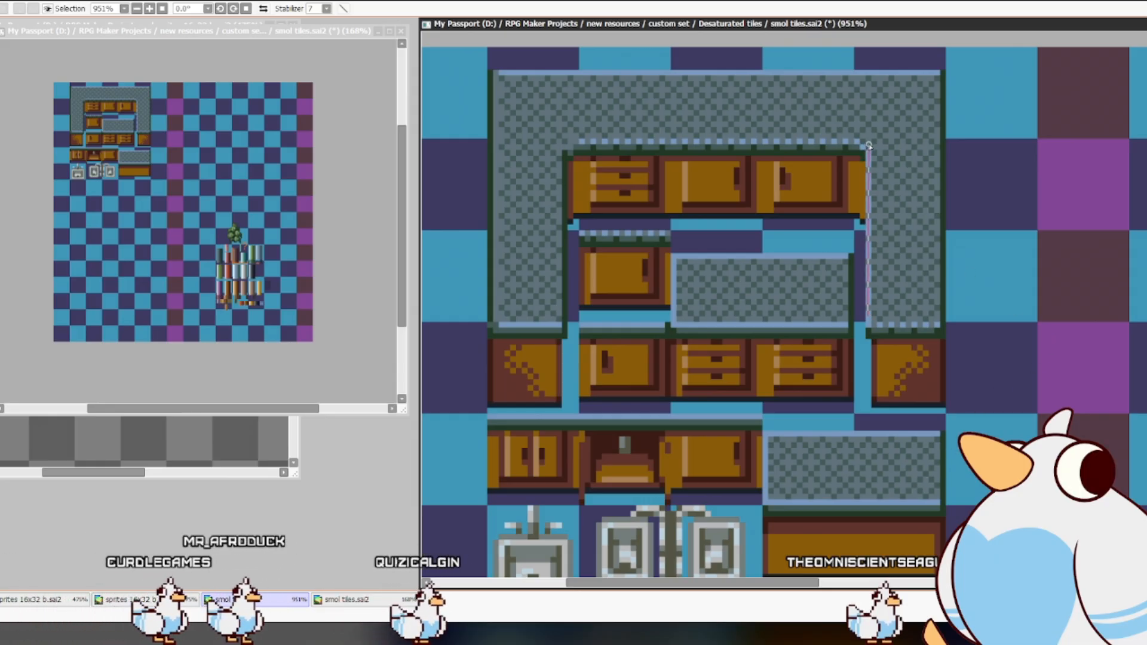
pyautogui.click(868, 154)
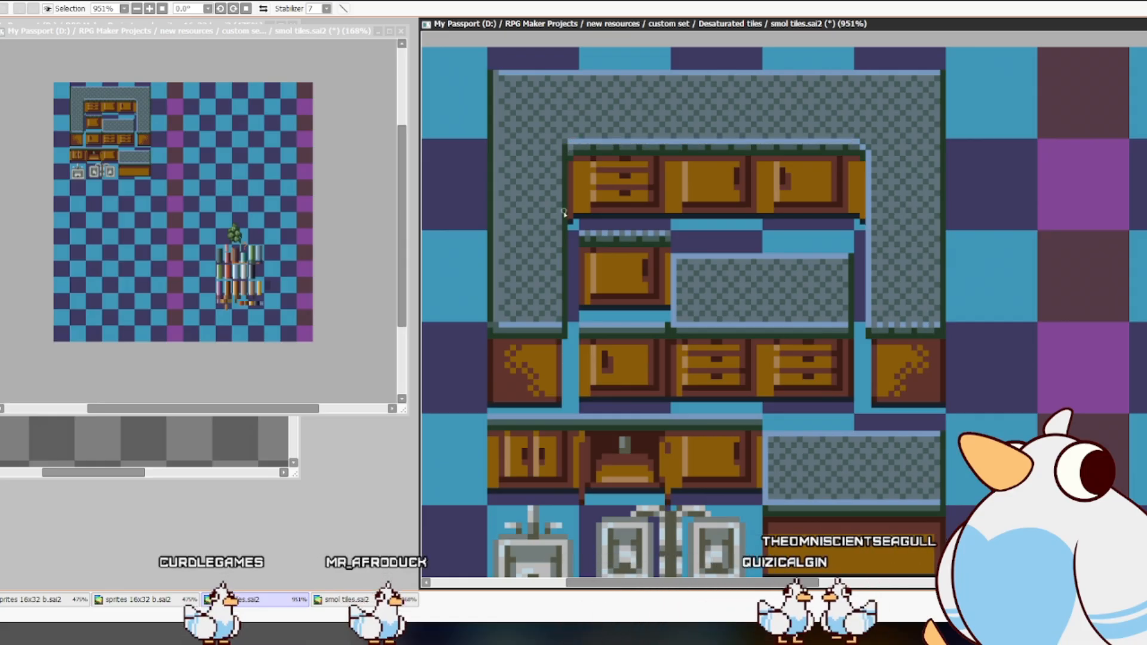
pyautogui.click(564, 320)
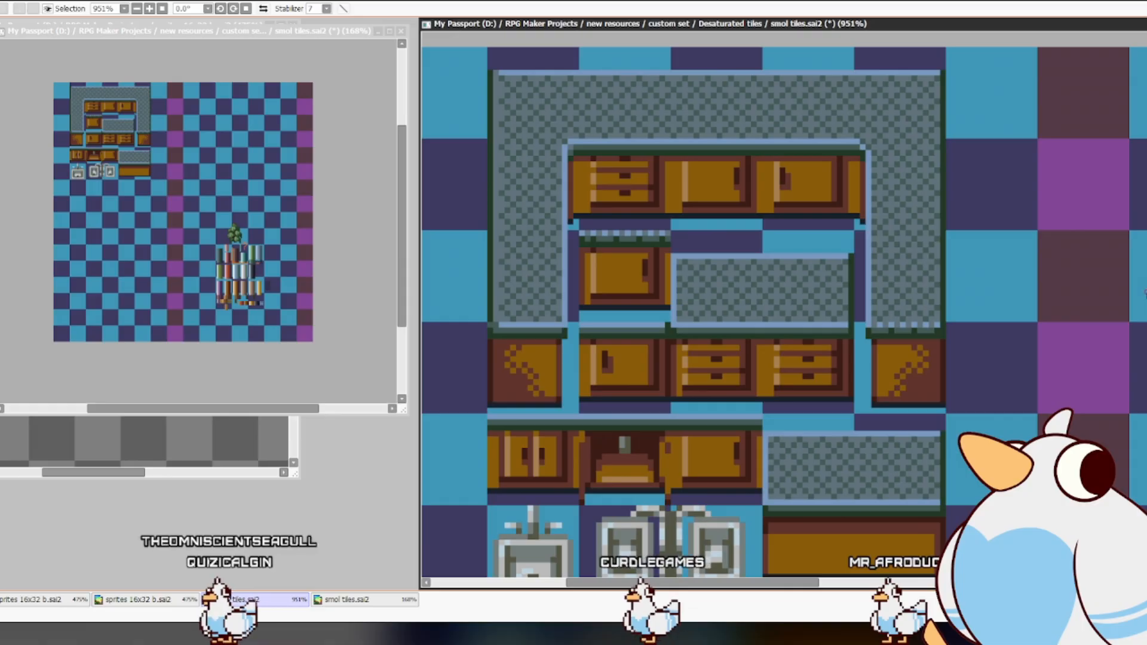
# - Delete the duplicated island's top surface and attach its plain front to the lower counter row with a continuous light-blue edge
pyautogui.scroll(-1, 777, 311)
pyautogui.scroll(-1, 776, 311)
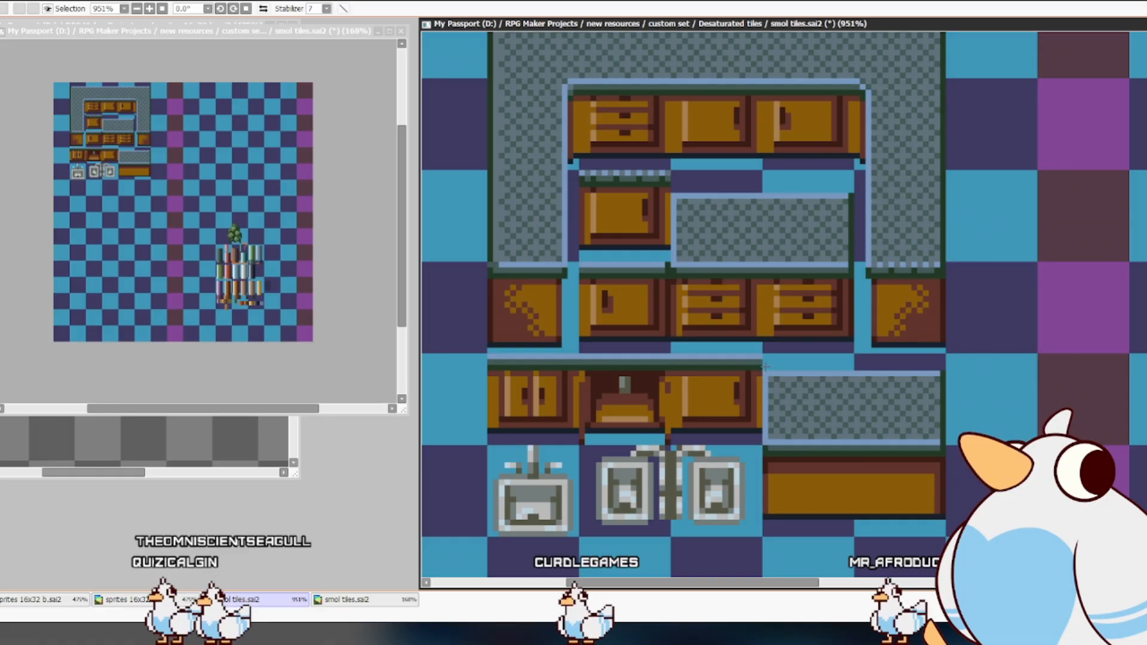
pyautogui.moveTo(762, 366); pyautogui.dragTo(905, 415)
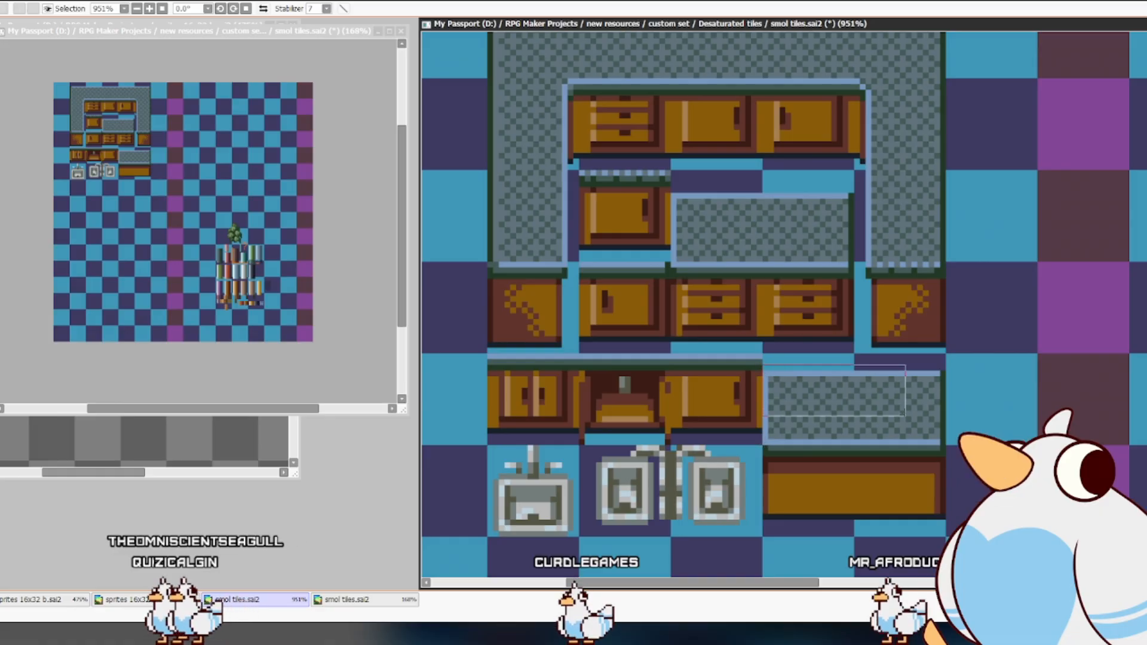
pyautogui.press('Delete')
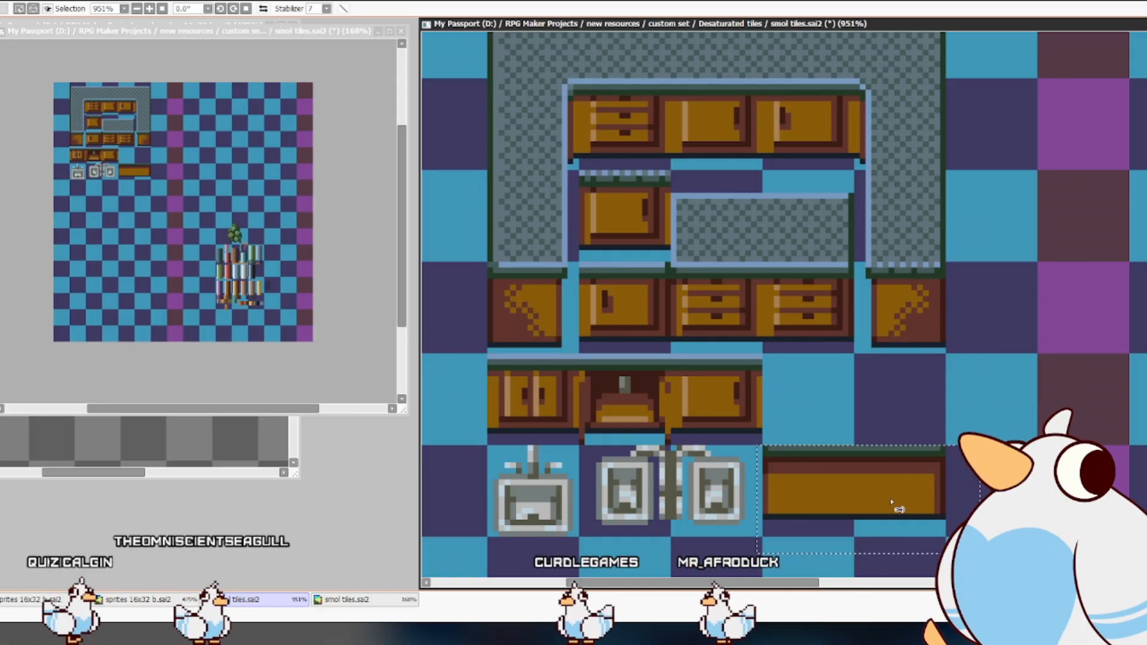
pyautogui.moveTo(890, 498); pyautogui.dragTo(895, 409)
pyautogui.press('Down')
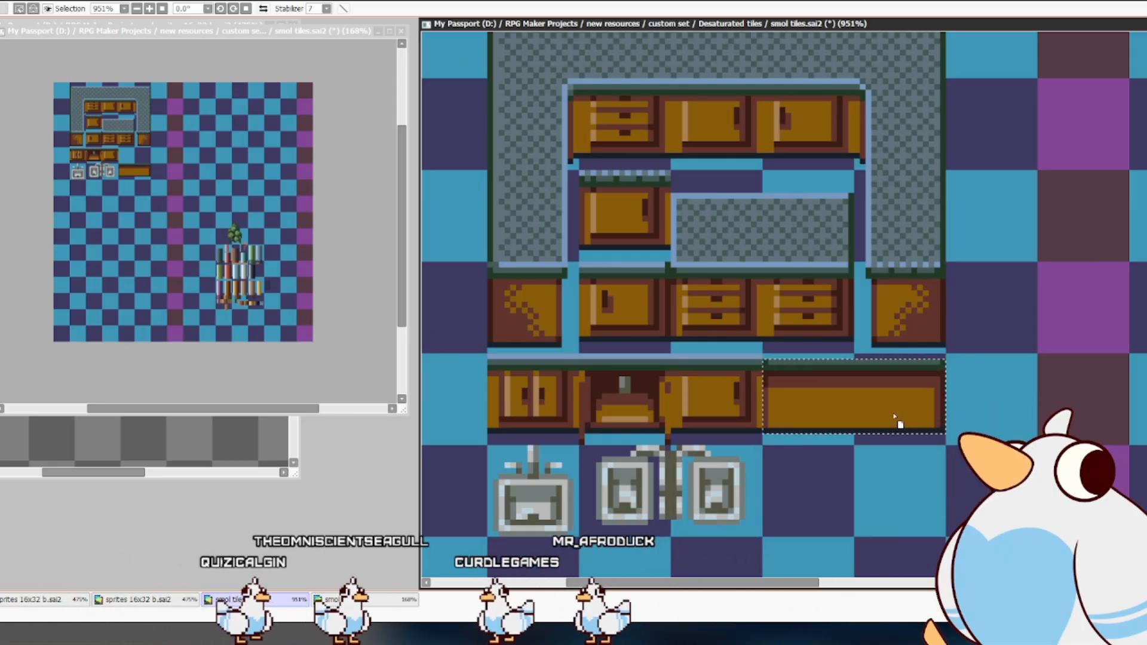
pyautogui.click(960, 399)
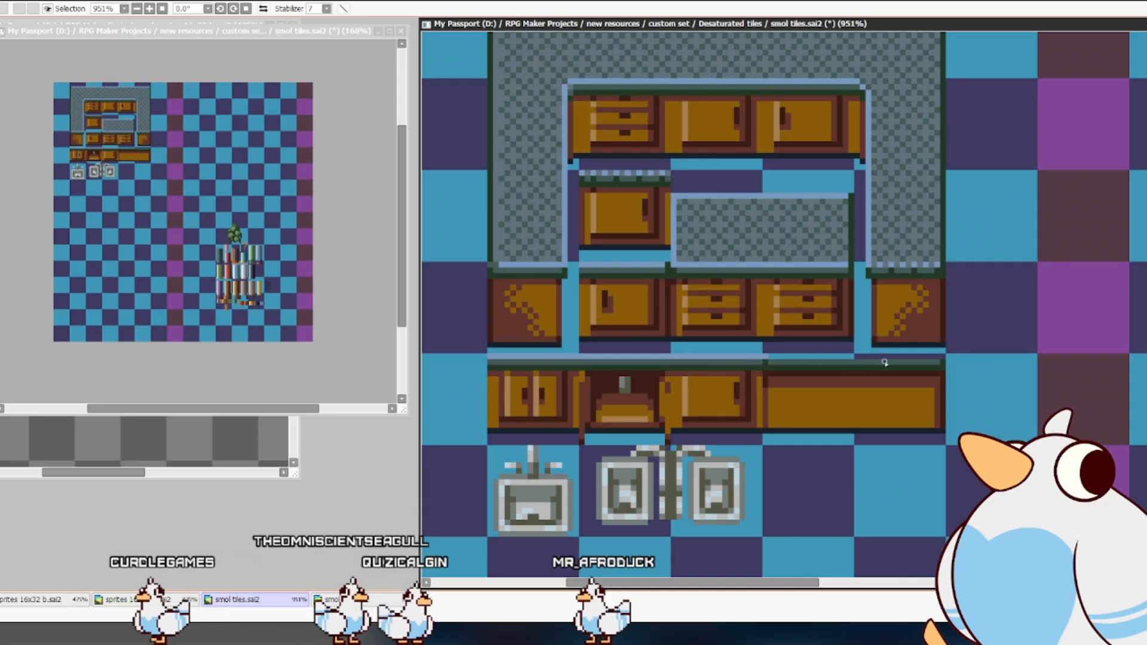
pyautogui.keyDown('shift'); pyautogui.click(941, 357); pyautogui.keyUp('shift')
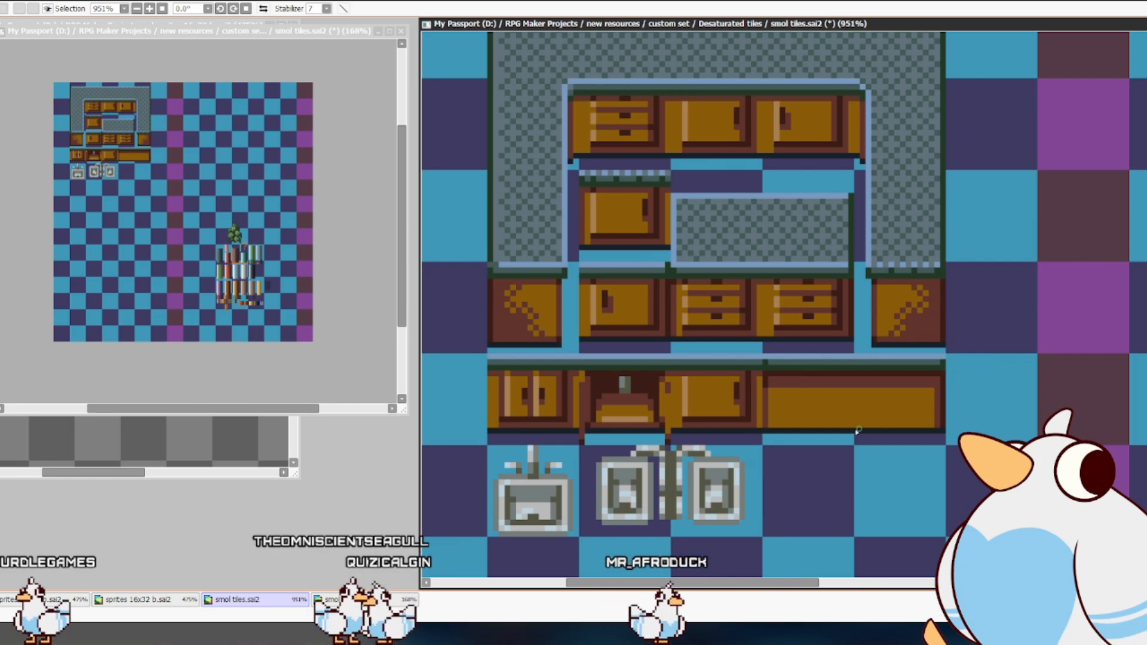
# - Replace the door of the cabinet between the open under-sink cabinet and the plain front with a flat orange-brown panel
pyautogui.moveTo(676, 377); pyautogui.dragTo(760, 427)
pyautogui.hotkey('ctrl', 't')
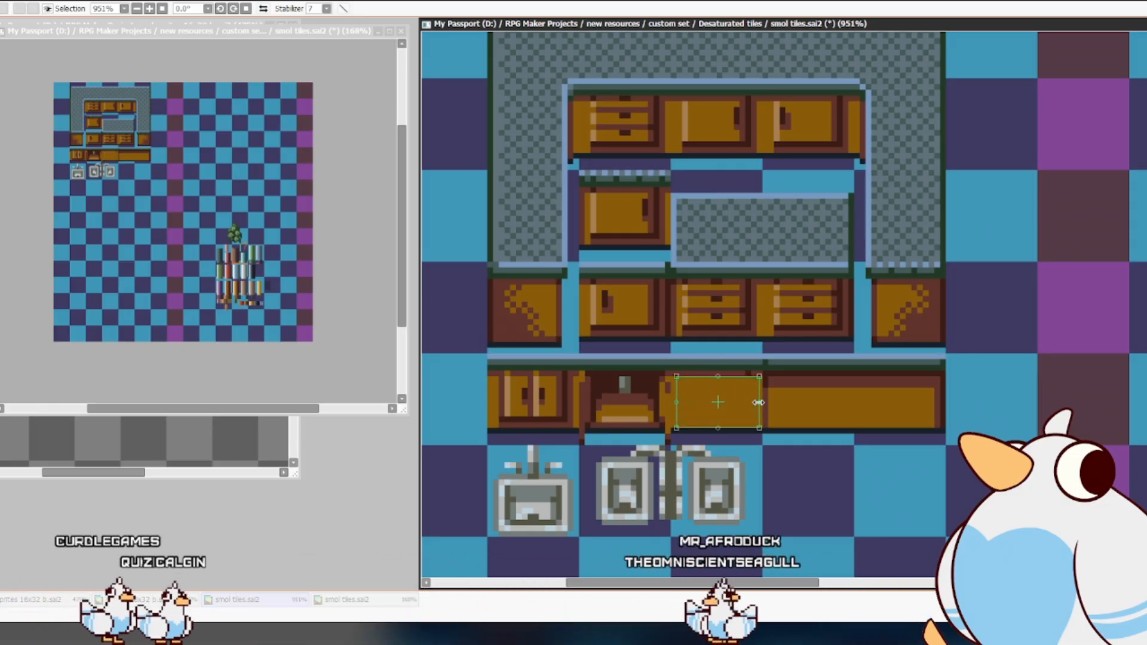
pyautogui.press('Return')
pyautogui.hotkey('ctrl', 'd')
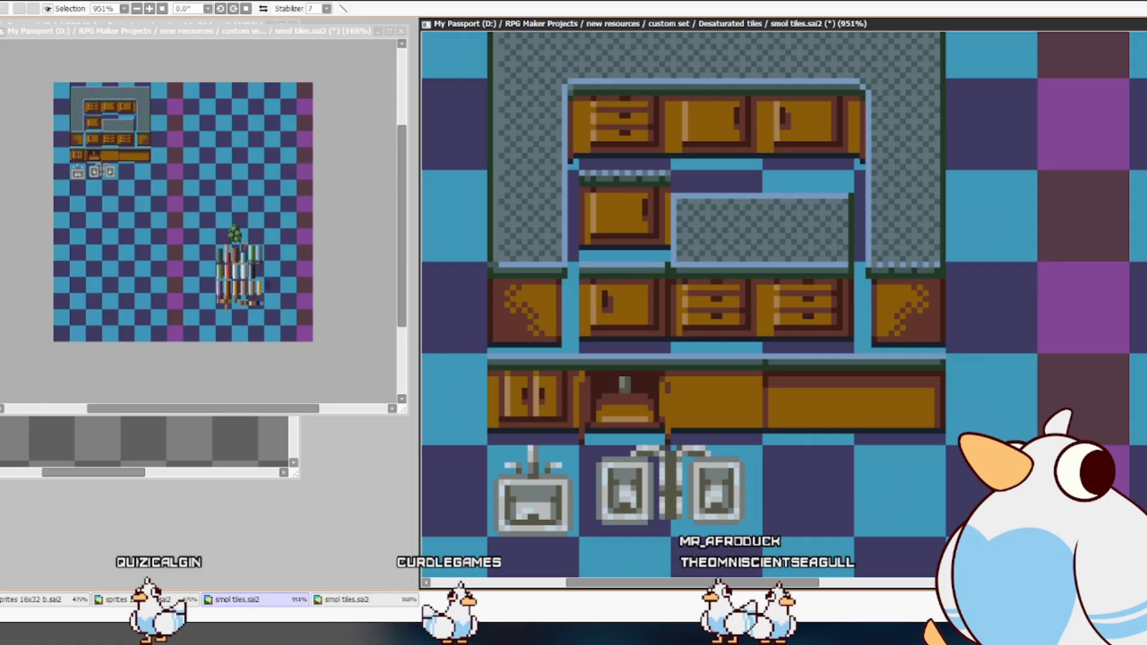
# - Redraw the dashed counter edge above the standalone single cabinet as solid highlight and trim lines
pyautogui.scroll(3, 777, 299)
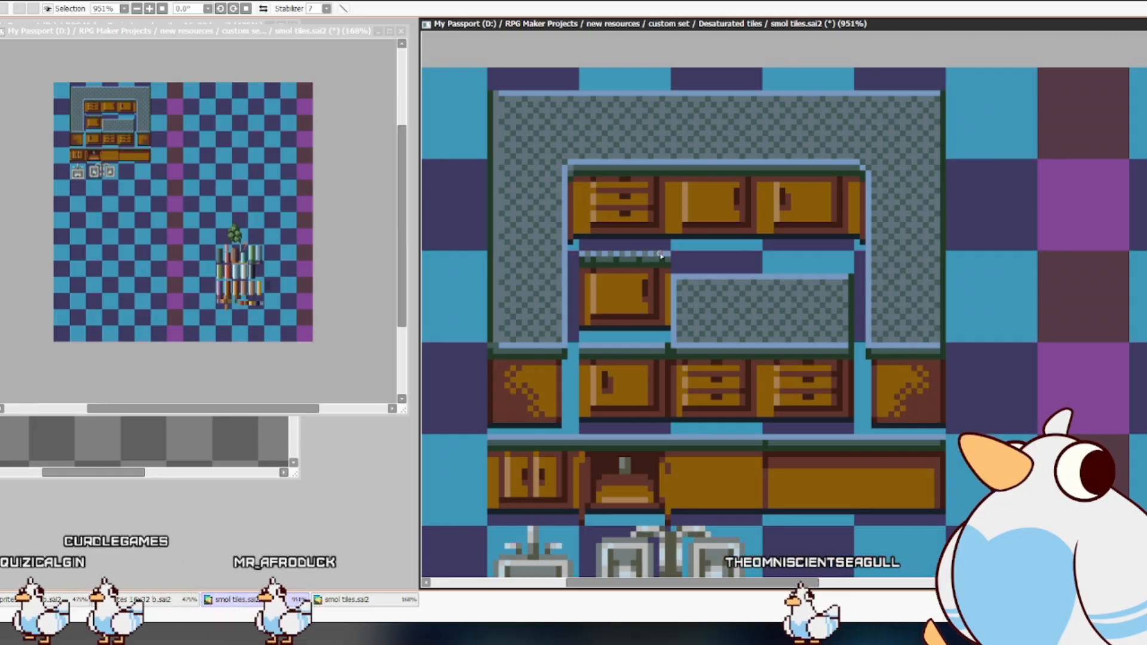
pyautogui.moveTo(589, 260); pyautogui.dragTo(667, 260)
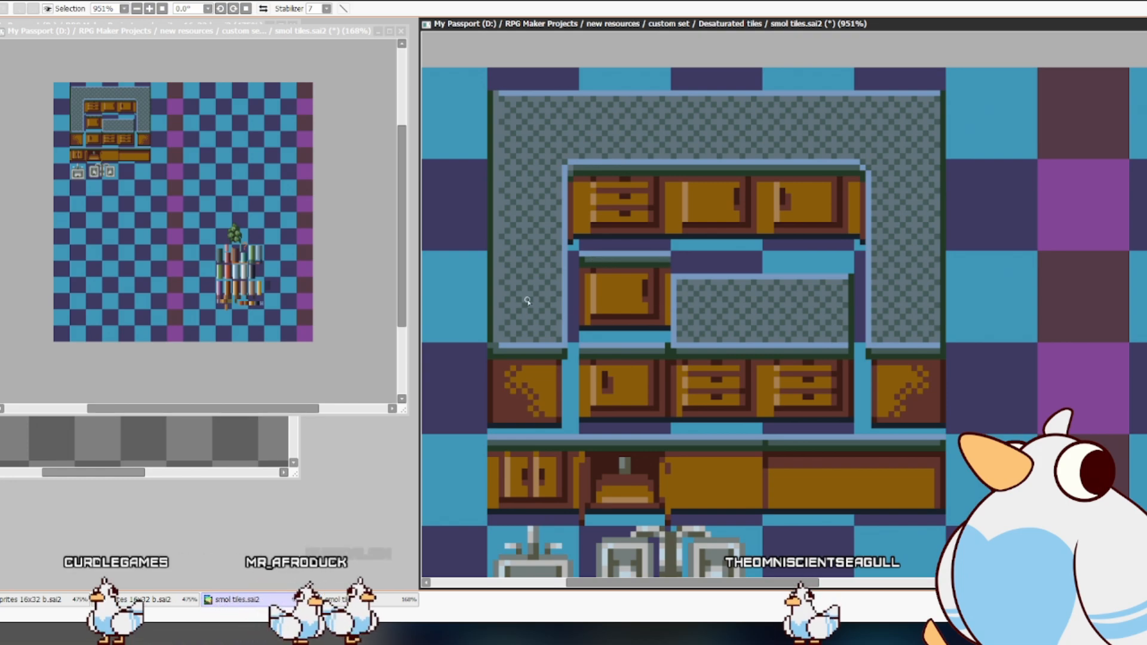
# - Flatten the checkered surfaces of the U-shaped and island countertops to plain gray-blue and save the file
pyautogui.moveTo(493, 342); pyautogui.dragTo(934, 336)
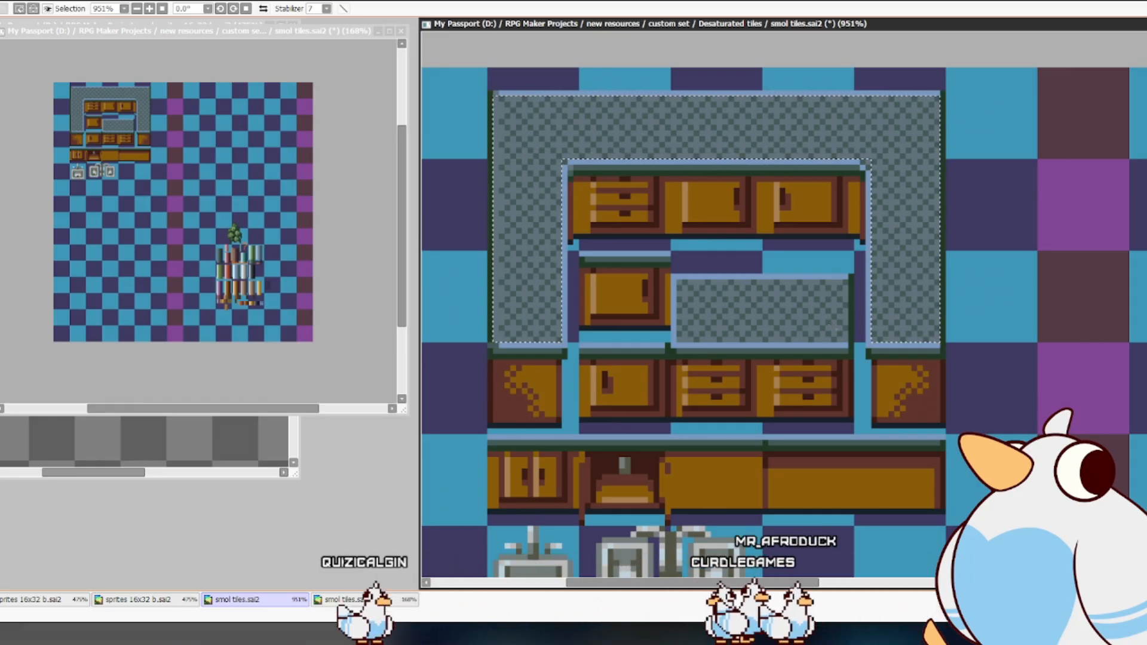
pyautogui.moveTo(847, 341); pyautogui.dragTo(682, 279)
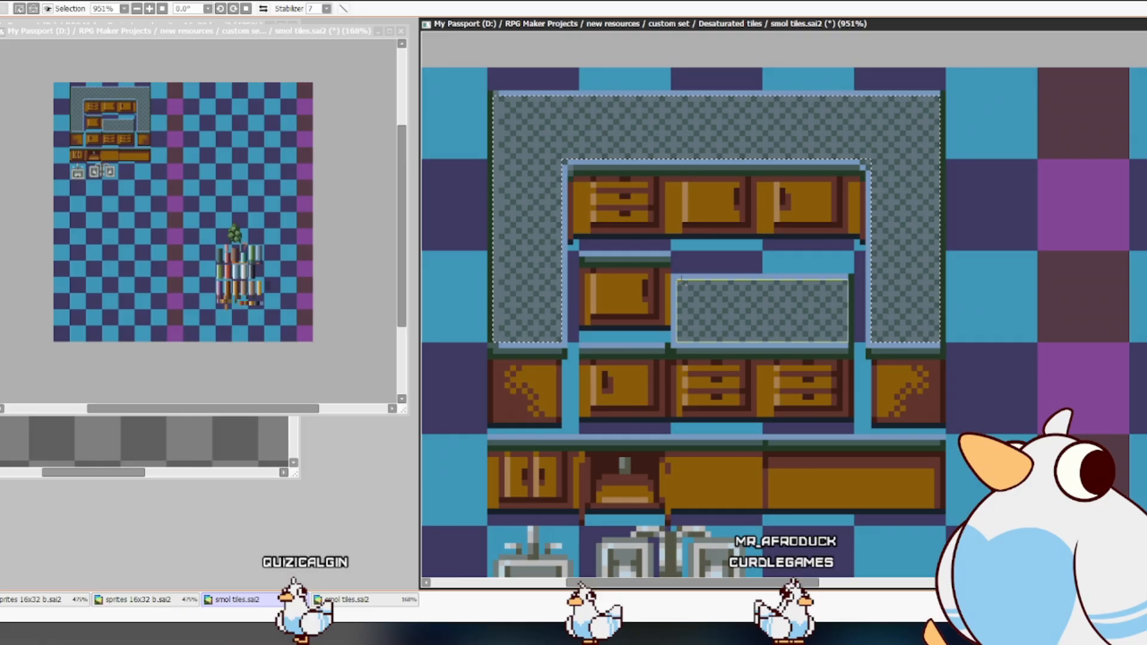
pyautogui.press('Delete')
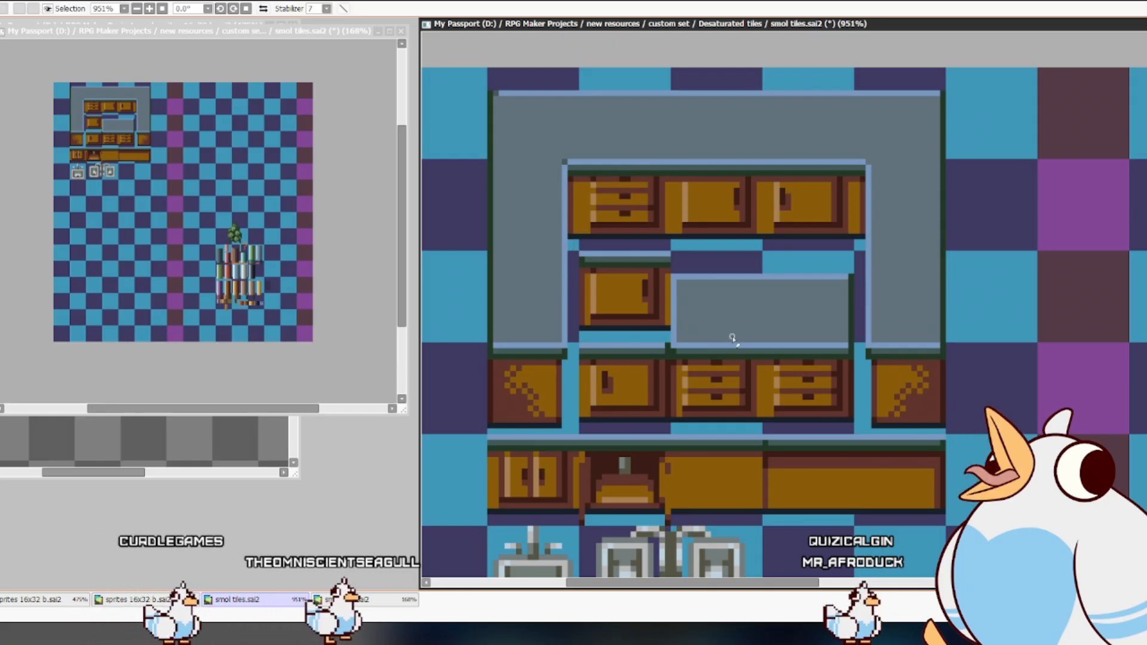
pyautogui.moveTo(719, 323); pyautogui.dragTo(780, 354)
pyautogui.hotkey('ctrl', 's')
# - Move the plant and the colour swatches up beside the kitchen set
pyautogui.moveTo(818, 410); pyautogui.dragTo(750, 320)
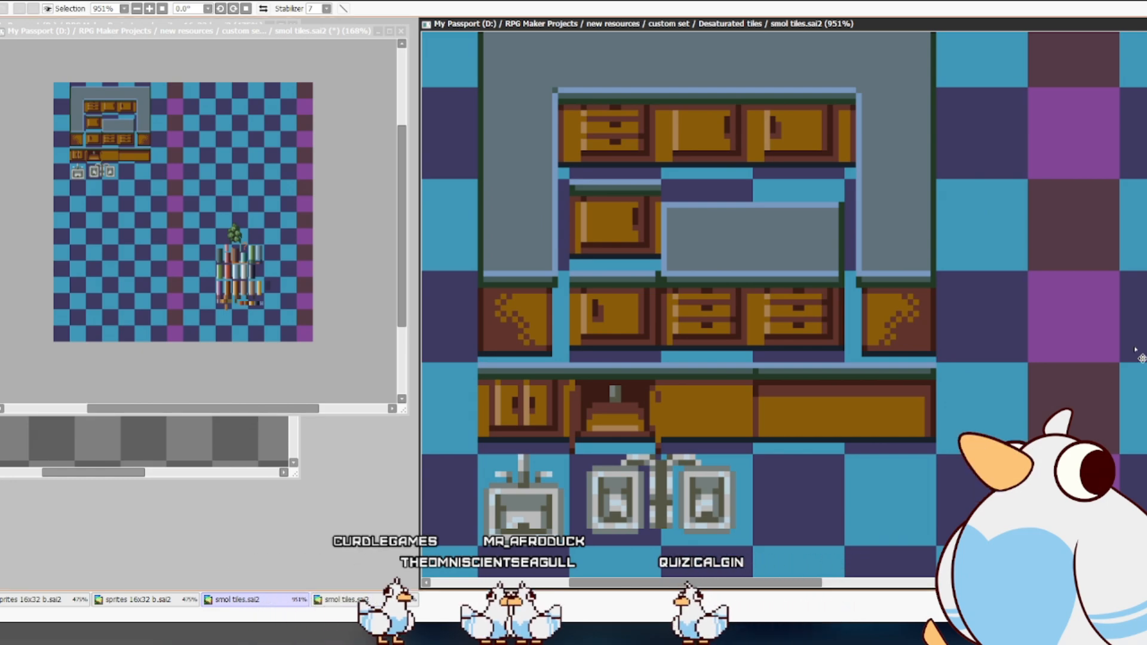
pyautogui.moveTo(1146, 478); pyautogui.dragTo(1052, 369)
pyautogui.moveTo(1146, 640); pyautogui.dragTo(1034, 134)
pyautogui.moveTo(1018, 332); pyautogui.dragTo(986, 367)
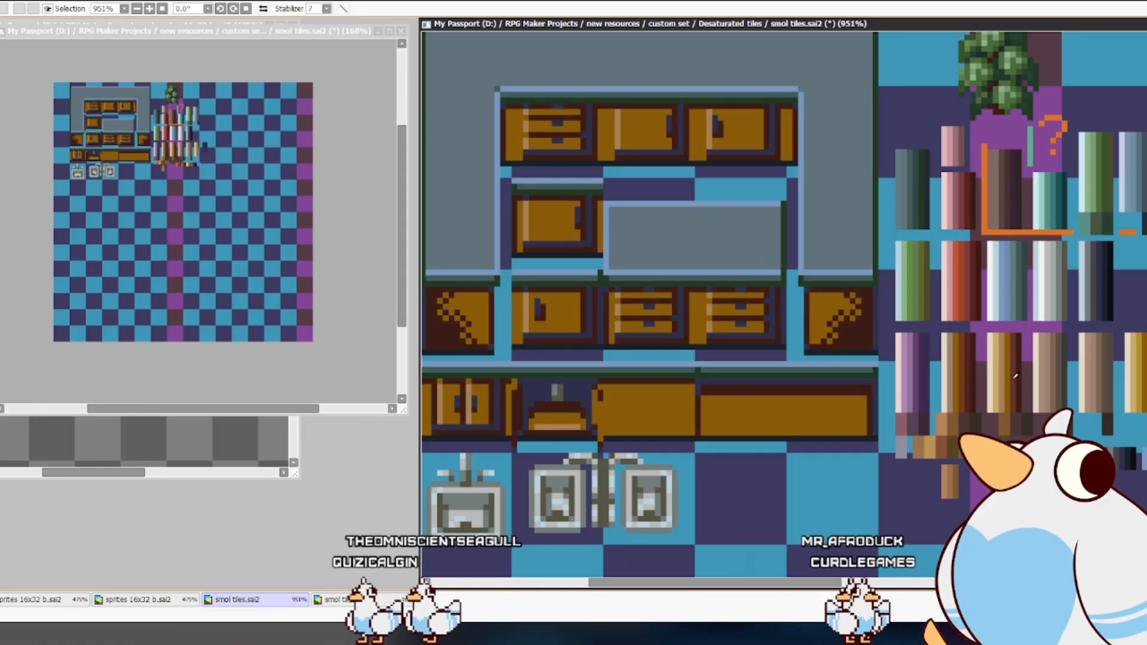
# - Recolour the orange-brown wood of all kitchen cabinets to dark reddish brown and save the file
pyautogui.click(864, 412)
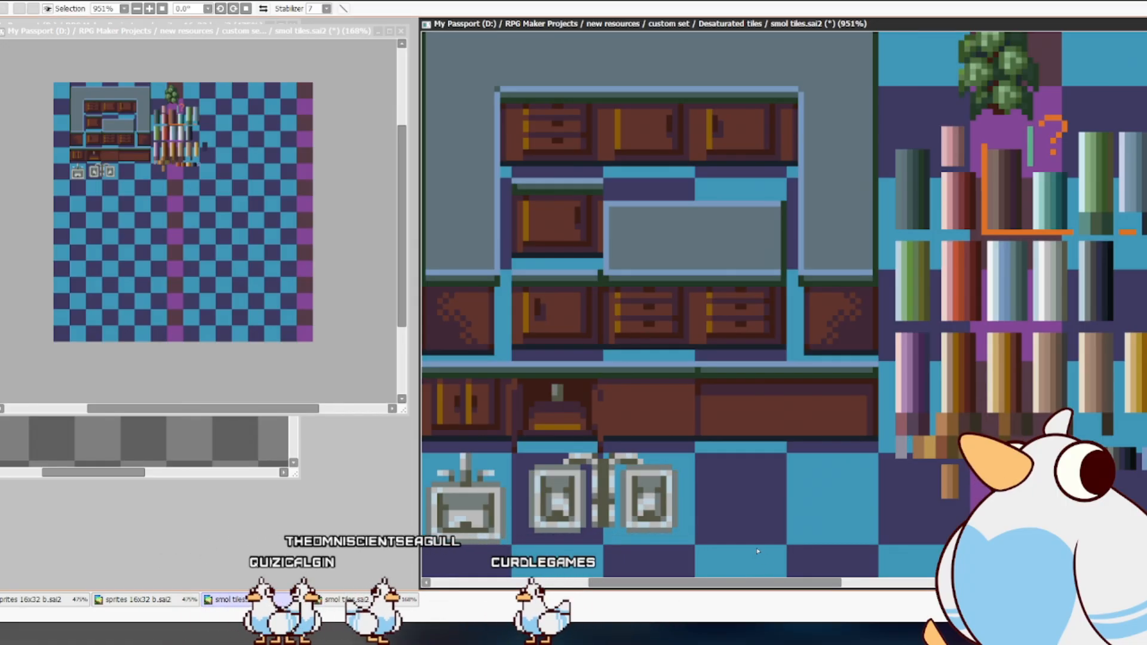
pyautogui.moveTo(791, 373); pyautogui.dragTo(783, 440)
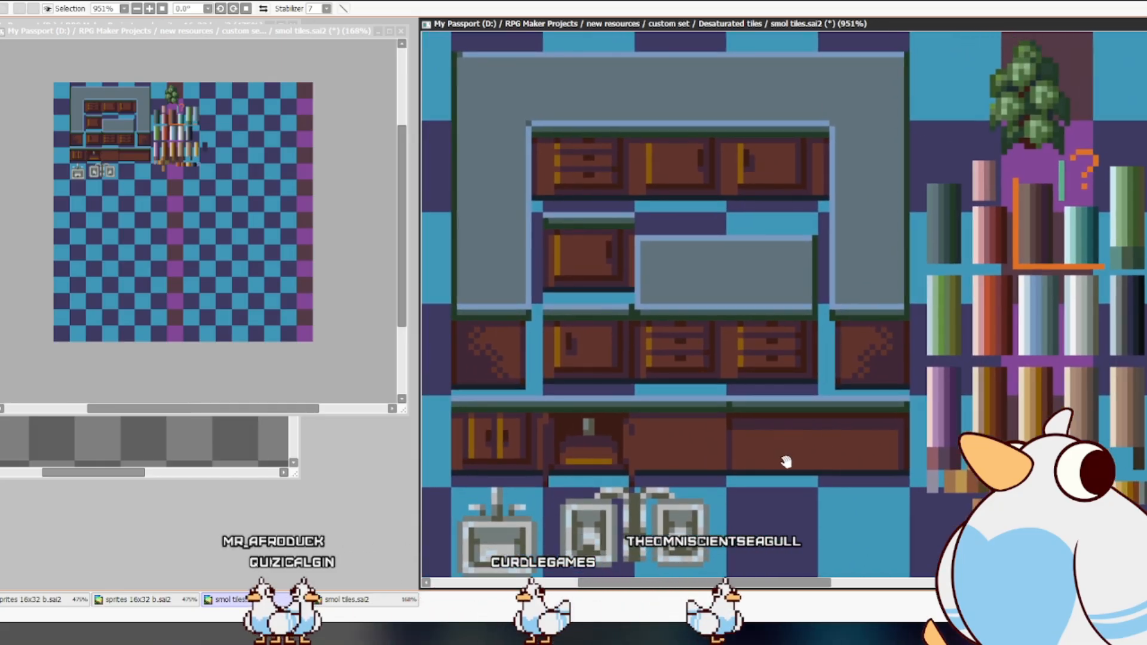
pyautogui.hotkey('ctrl', 's')
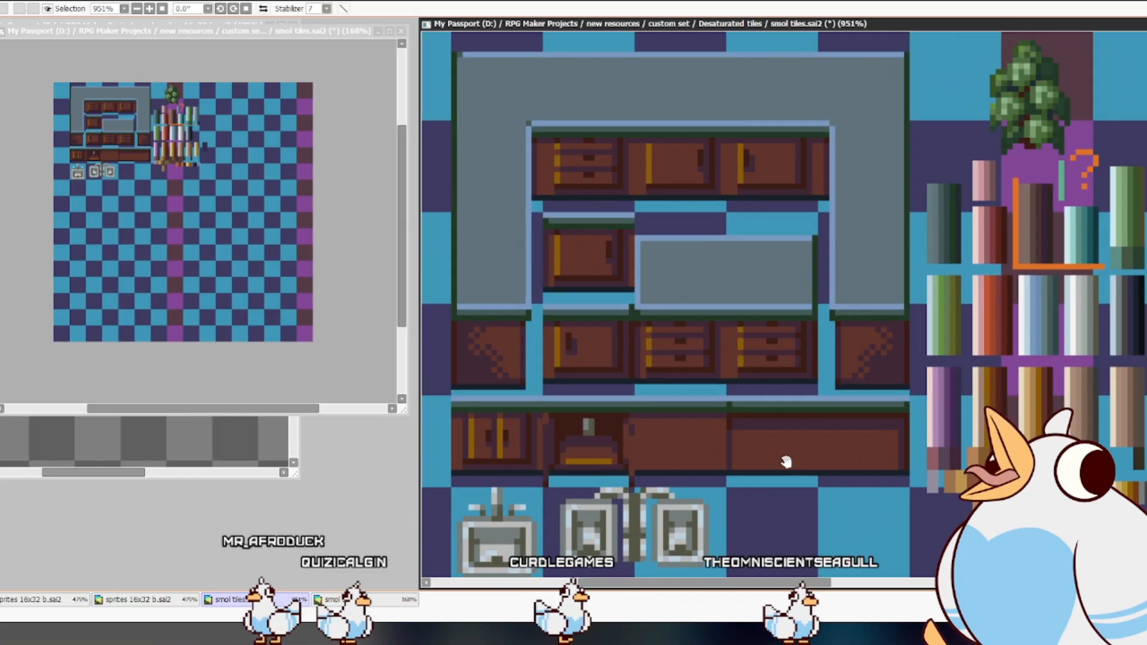
# - Touch up the corner pixels of the light-blue highlight edge on the U-shaped countertop
pyautogui.moveTo(867, 438); pyautogui.dragTo(870, 486)
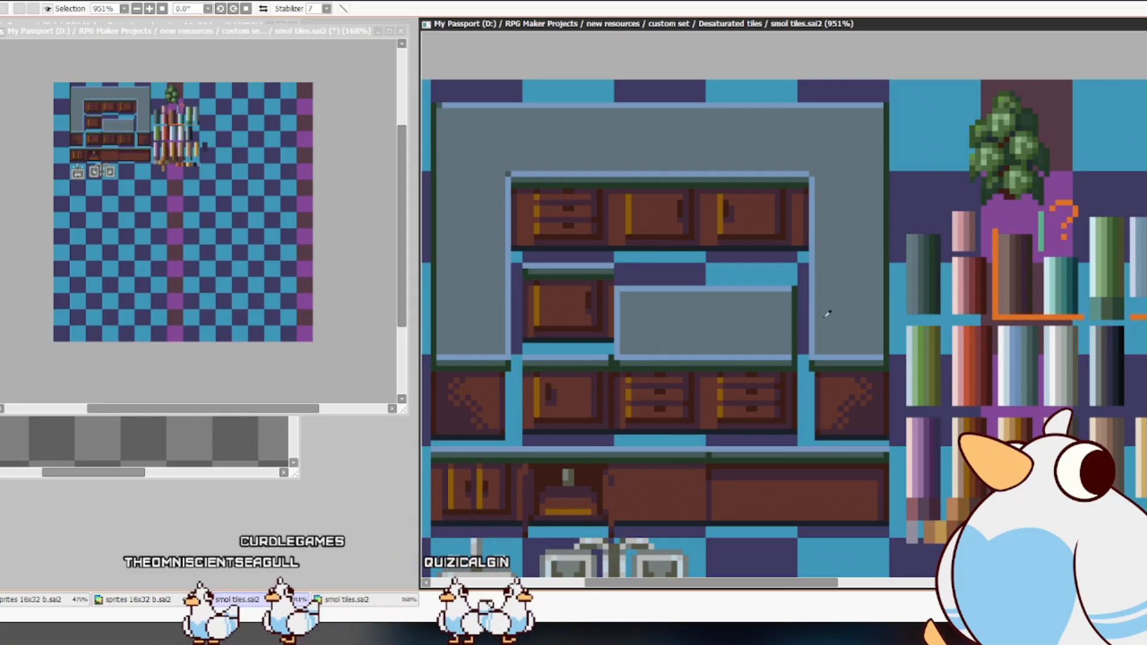
pyautogui.click(811, 174)
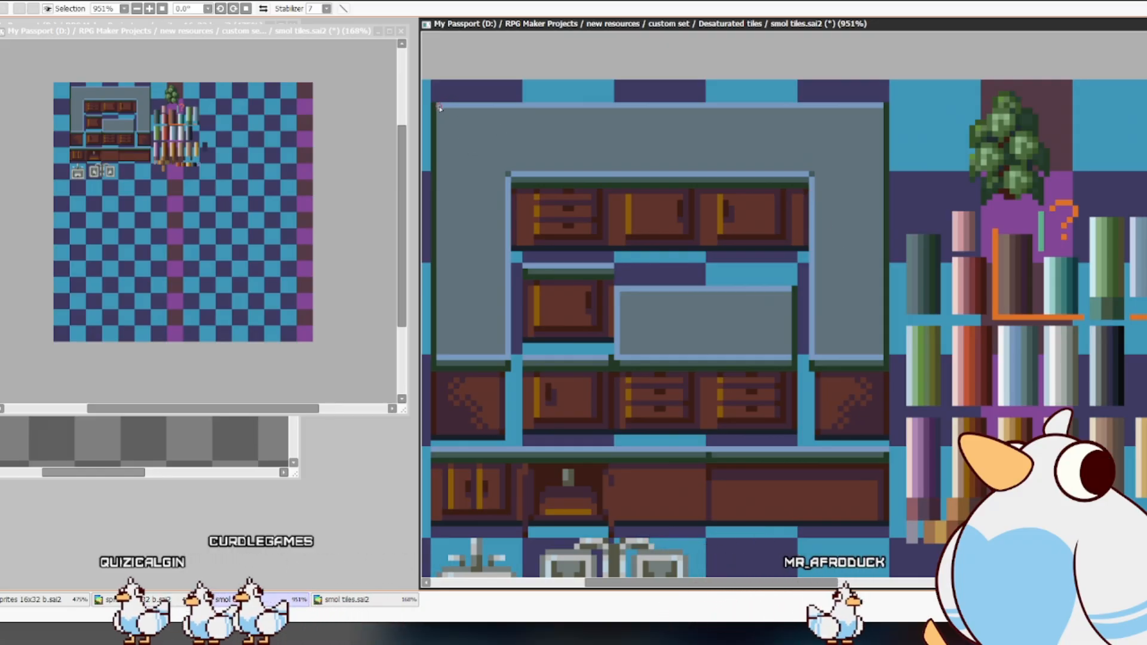
pyautogui.moveTo(564, 305); pyautogui.dragTo(622, 335)
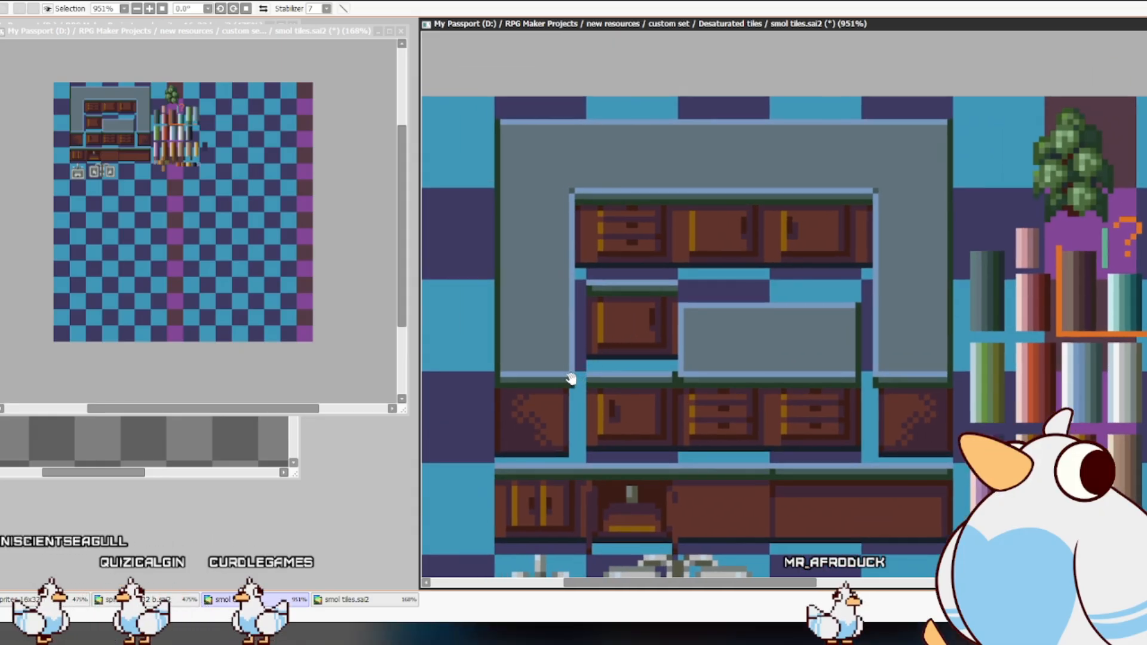
pyautogui.moveTo(579, 378); pyautogui.dragTo(560, 326)
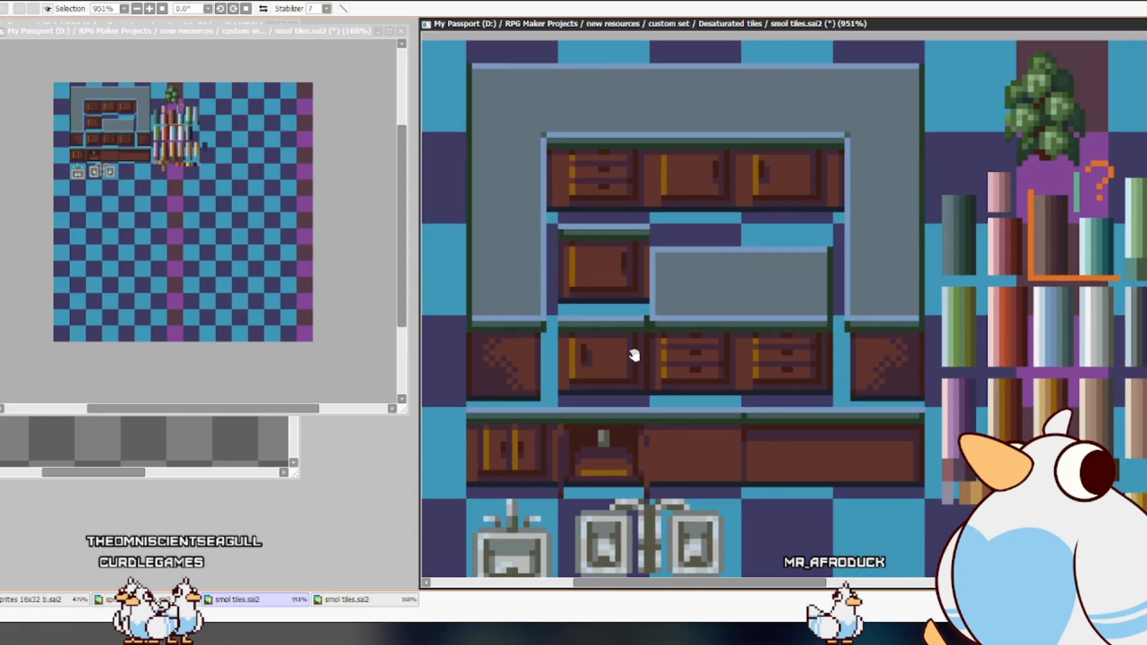
pyautogui.scroll(-4, 635, 356)
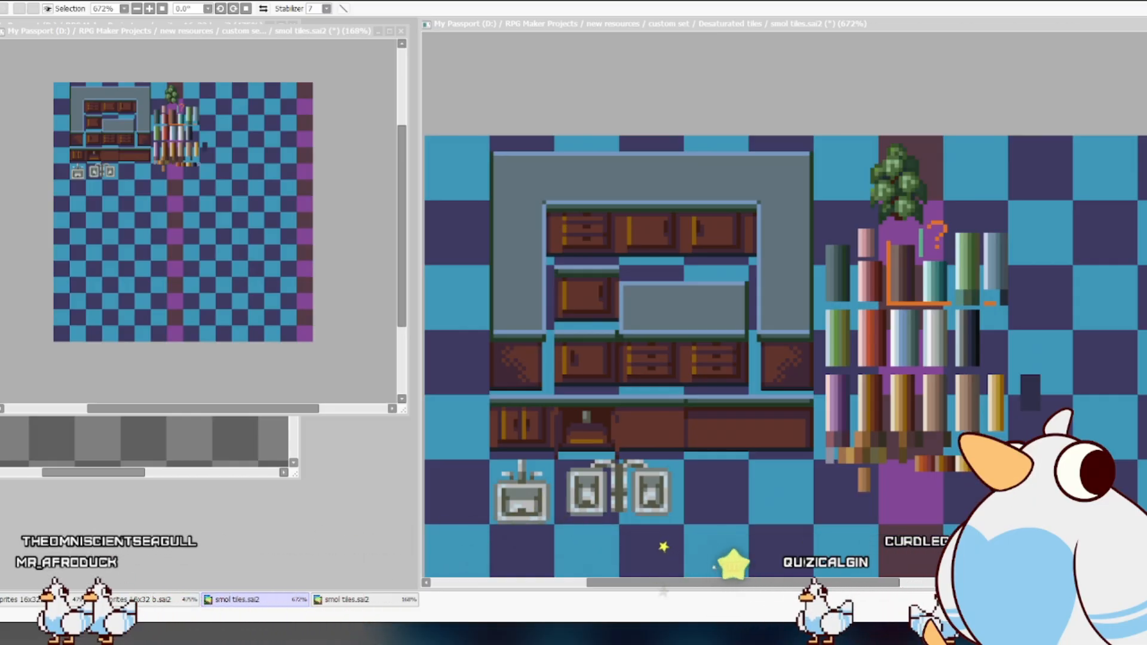
# - Select all countertops and recolour their surfaces reddish brown, their highlight edges golden brown and their green trim dark brown
pyautogui.click(755, 320)
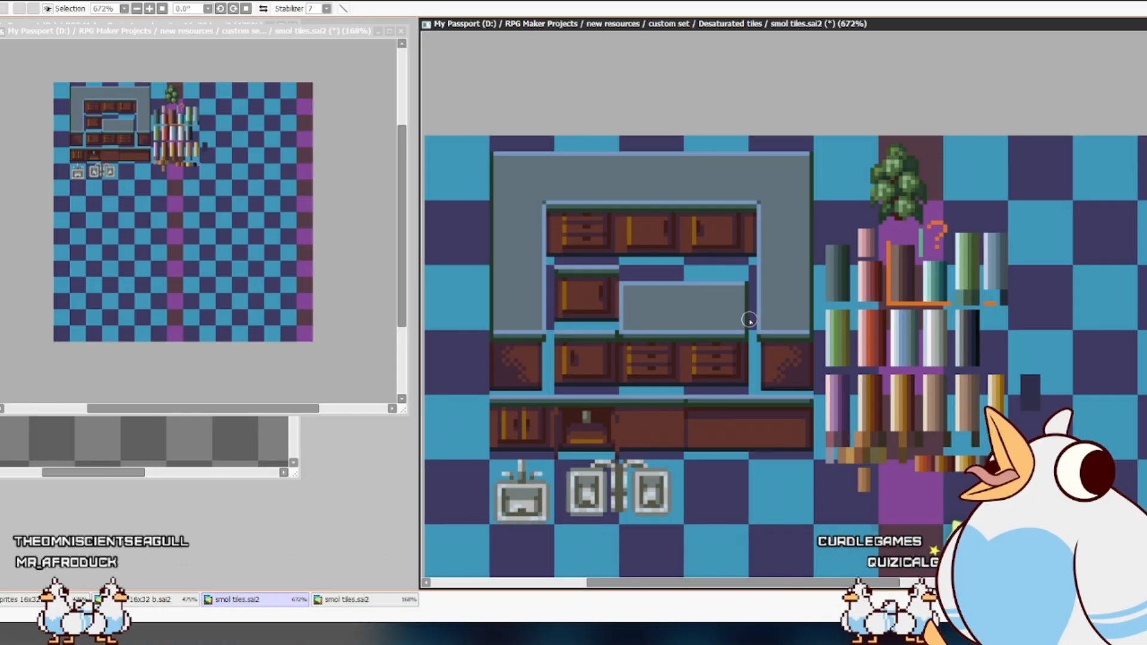
pyautogui.click(811, 340)
pyautogui.click(808, 338)
pyautogui.click(807, 334)
pyautogui.click(807, 328)
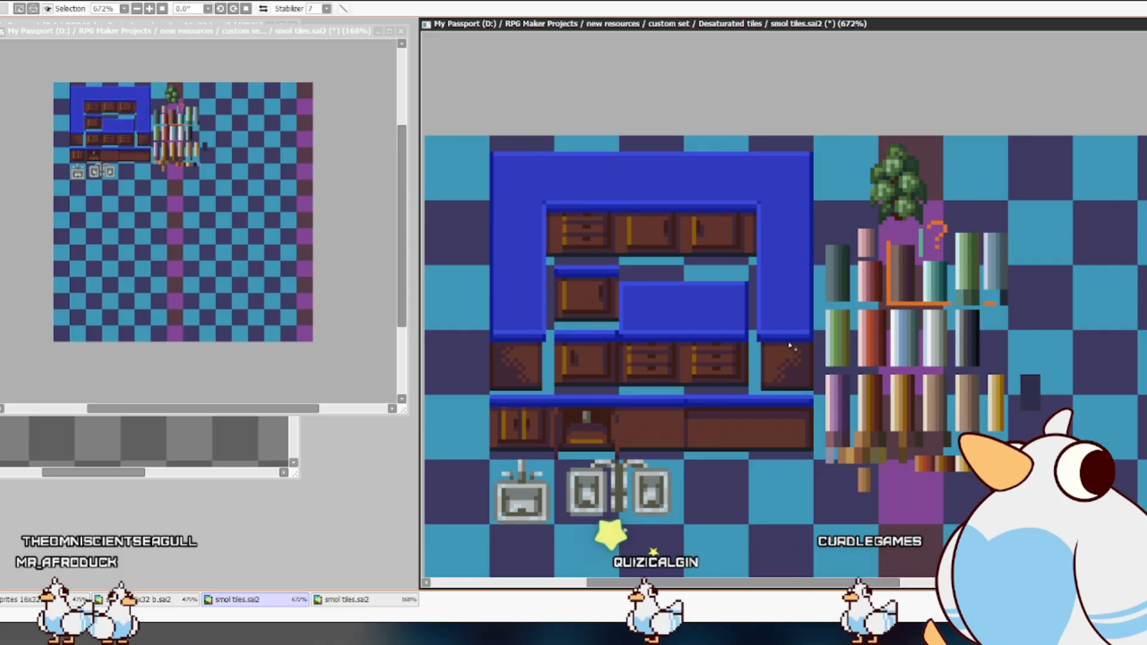
pyautogui.press('space')
pyautogui.moveTo(781, 356); pyautogui.dragTo(770, 336)
pyautogui.scroll(2, 772, 337)
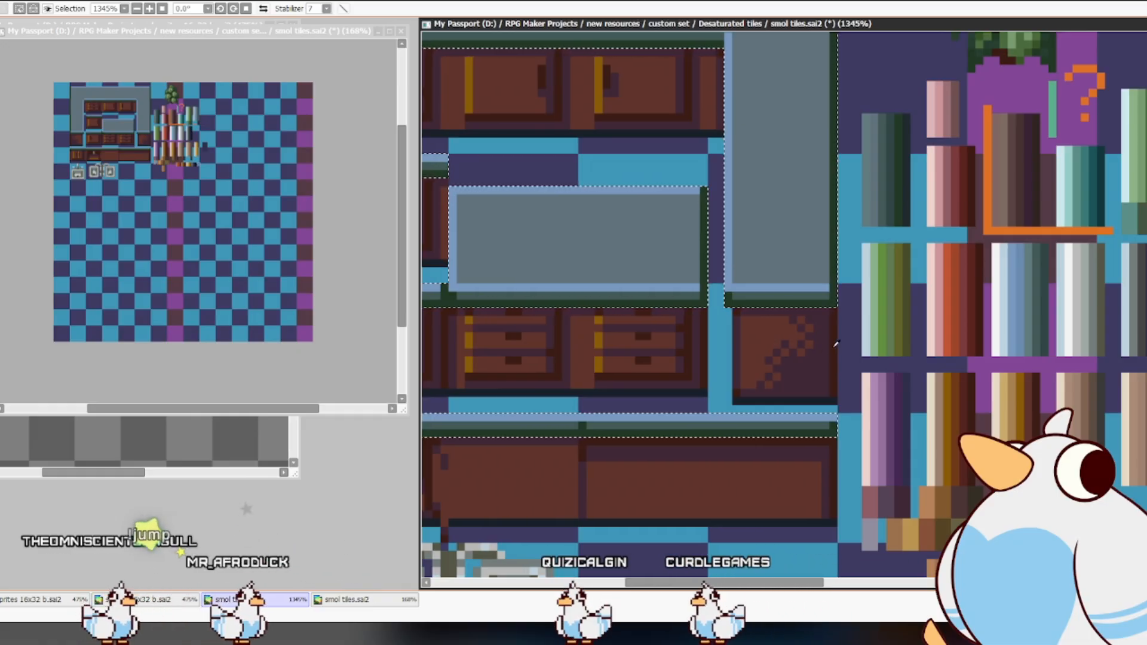
pyautogui.click(833, 305)
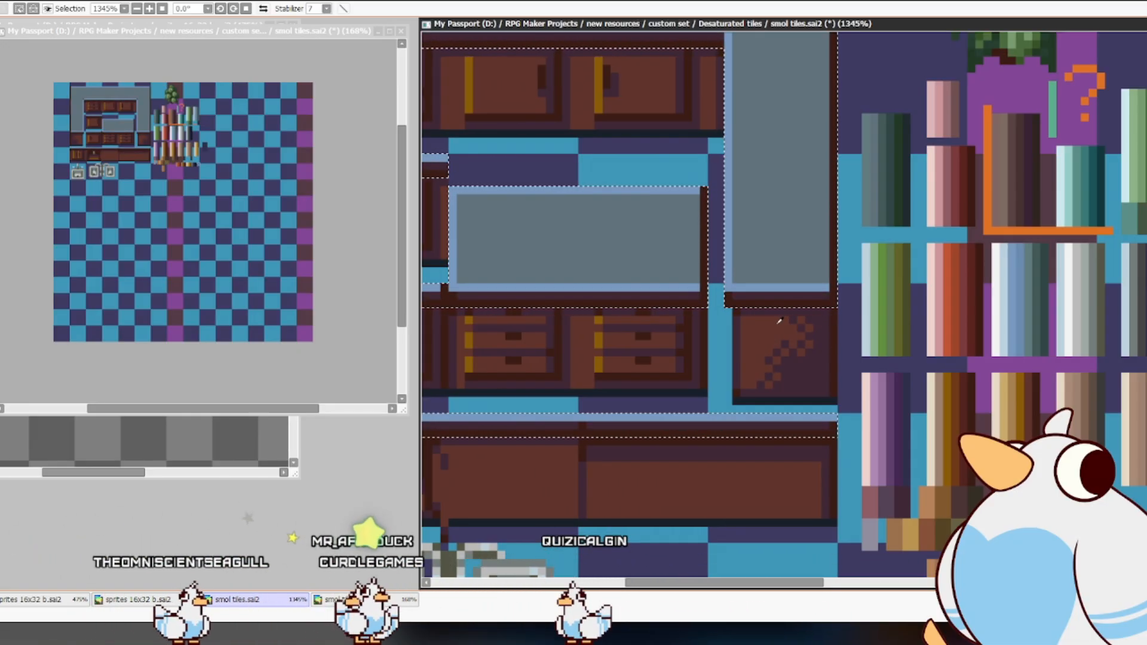
pyautogui.click(777, 278)
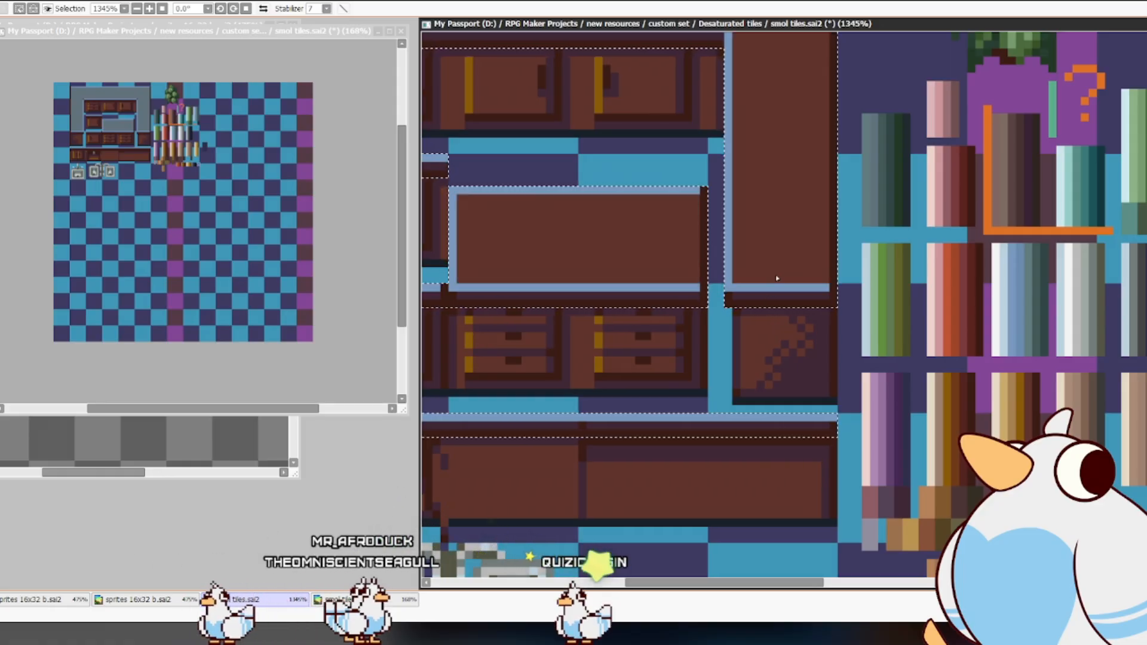
pyautogui.click(727, 289)
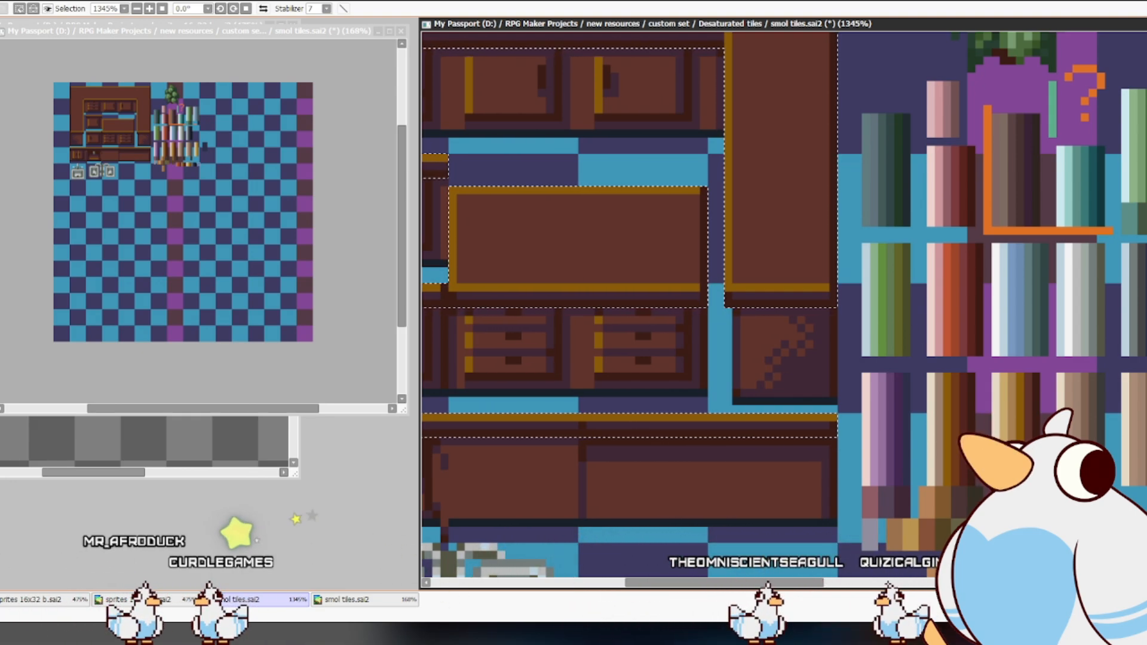
# - Recolour the cabinet fronts golden brown with tan highlights and dark red shading
pyautogui.click(822, 461)
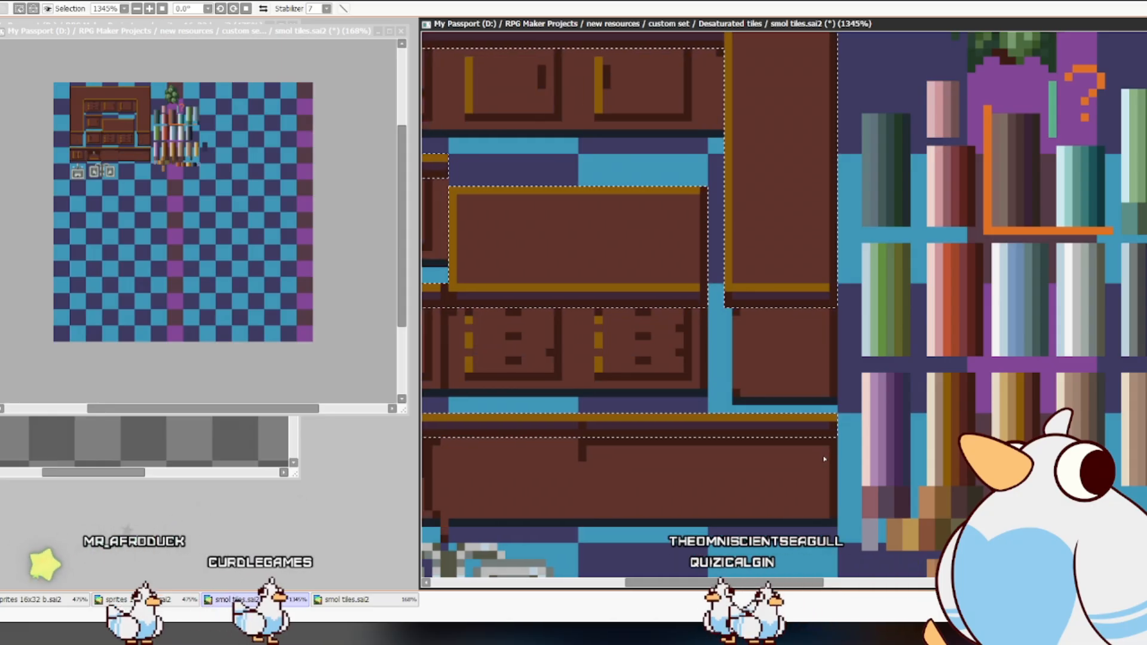
pyautogui.hotkey('ctrl', 'z')
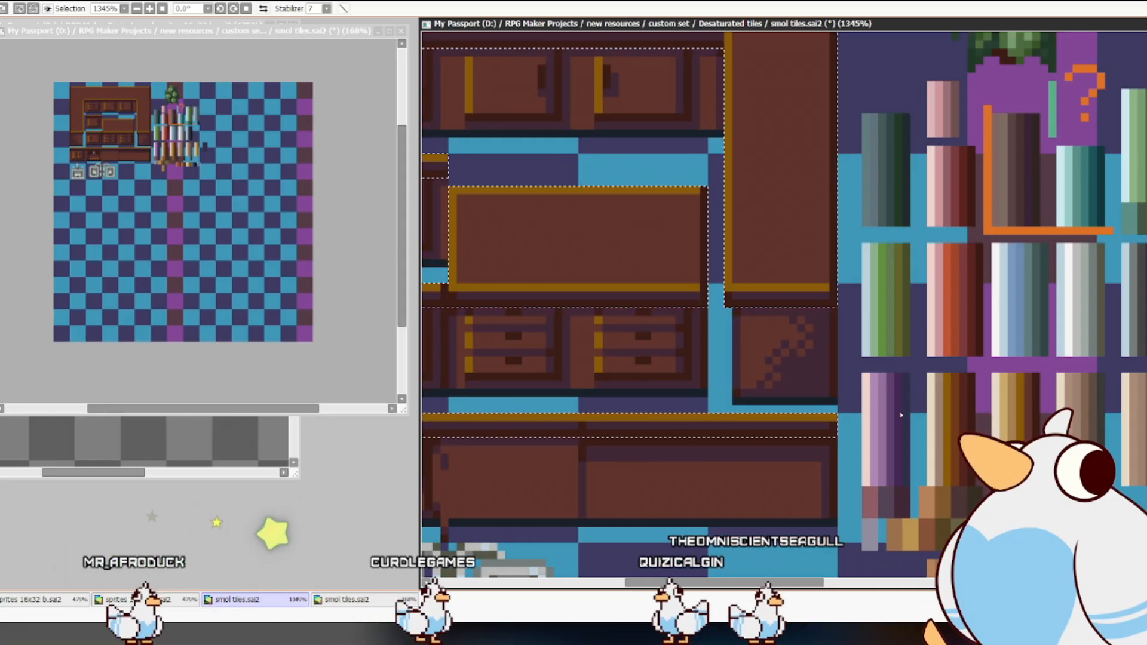
pyautogui.click(599, 363)
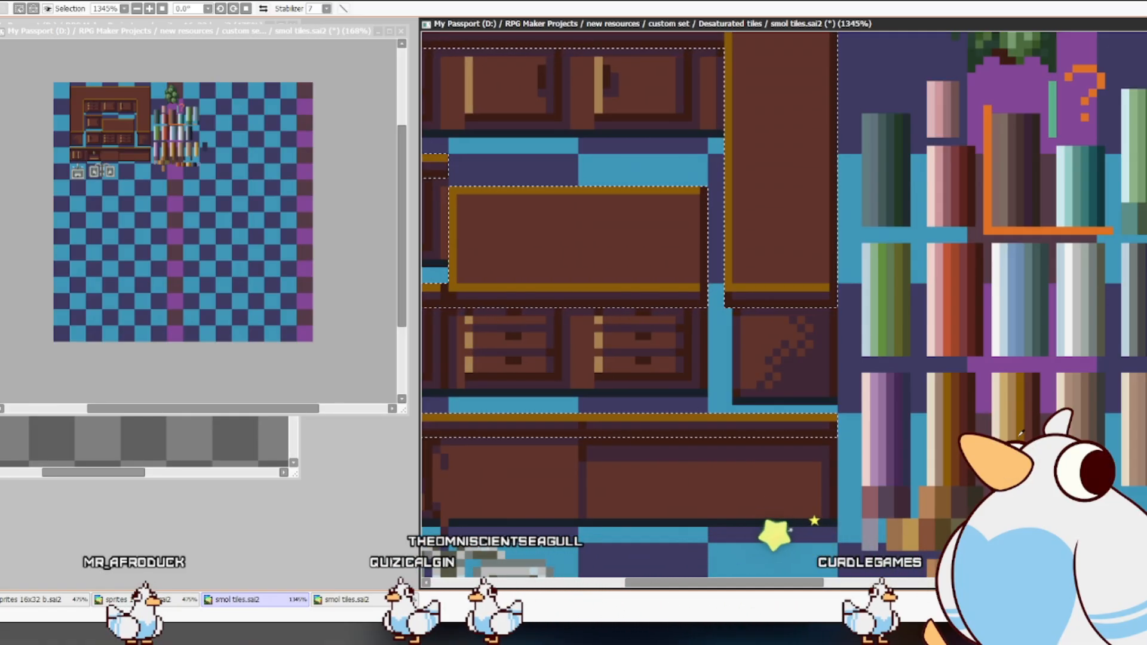
pyautogui.hotkey('ctrl', 'z')
pyautogui.hotkey('ctrl', 'z')
pyautogui.hotkey('ctrl', 'z')
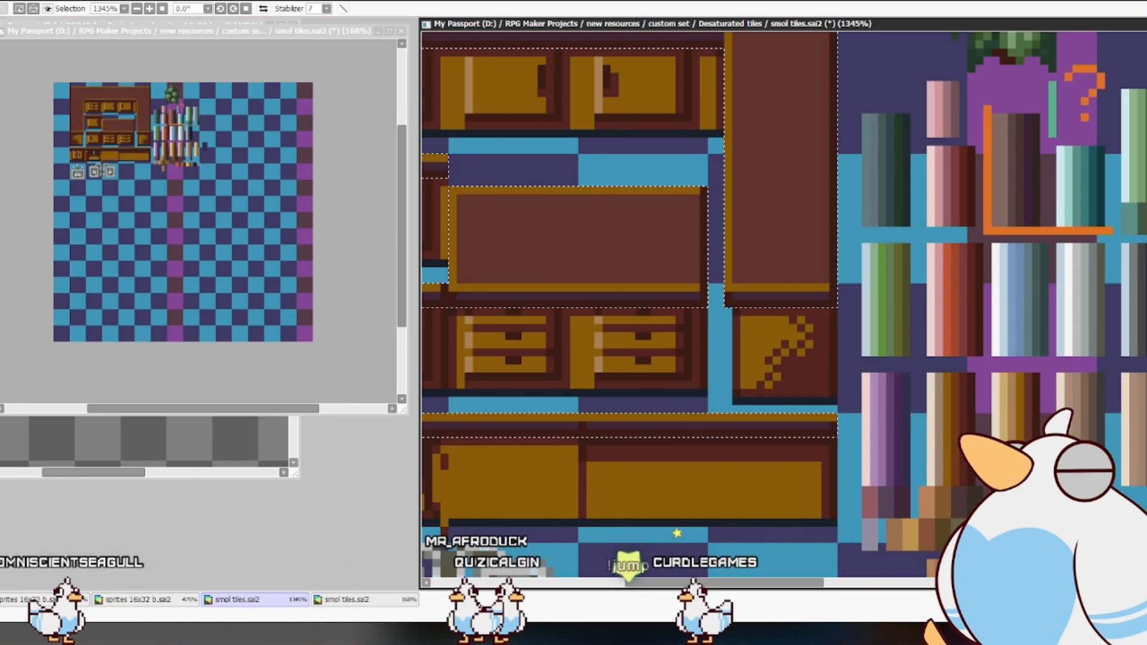
# - Show the rest of the tileset and compare the kitchen cabinets' wood colours with the picnic table
pyautogui.click(1146, 471)
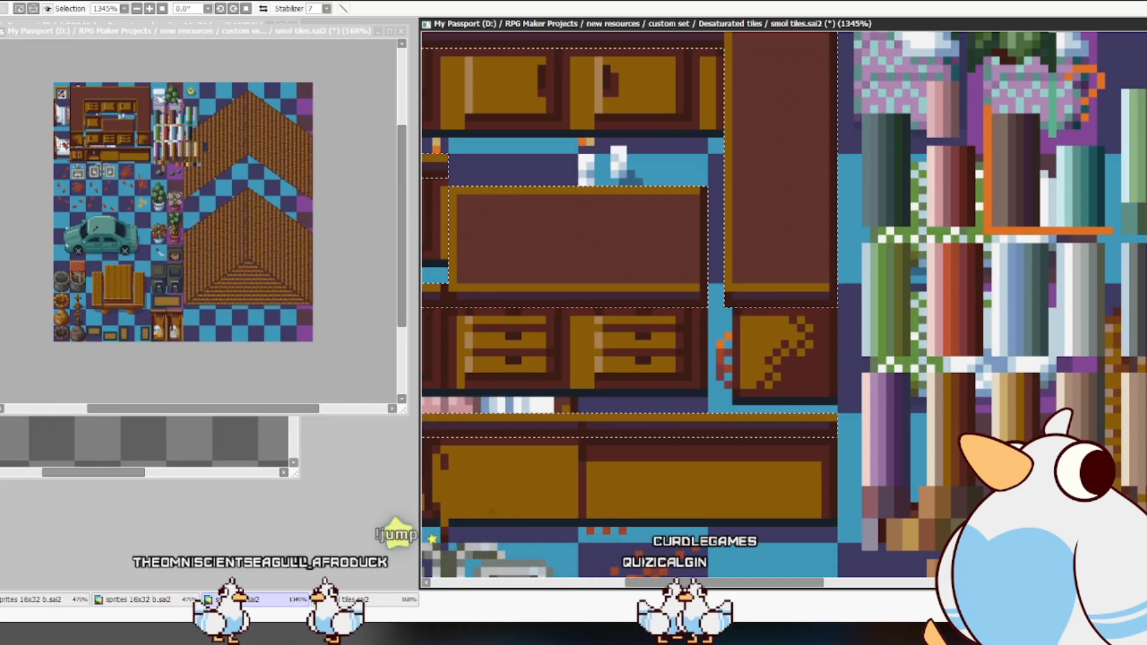
pyautogui.moveTo(687, 556); pyautogui.dragTo(849, 59)
pyautogui.moveTo(747, 556); pyautogui.dragTo(780, 46)
pyautogui.moveTo(777, 382); pyautogui.dragTo(766, 213)
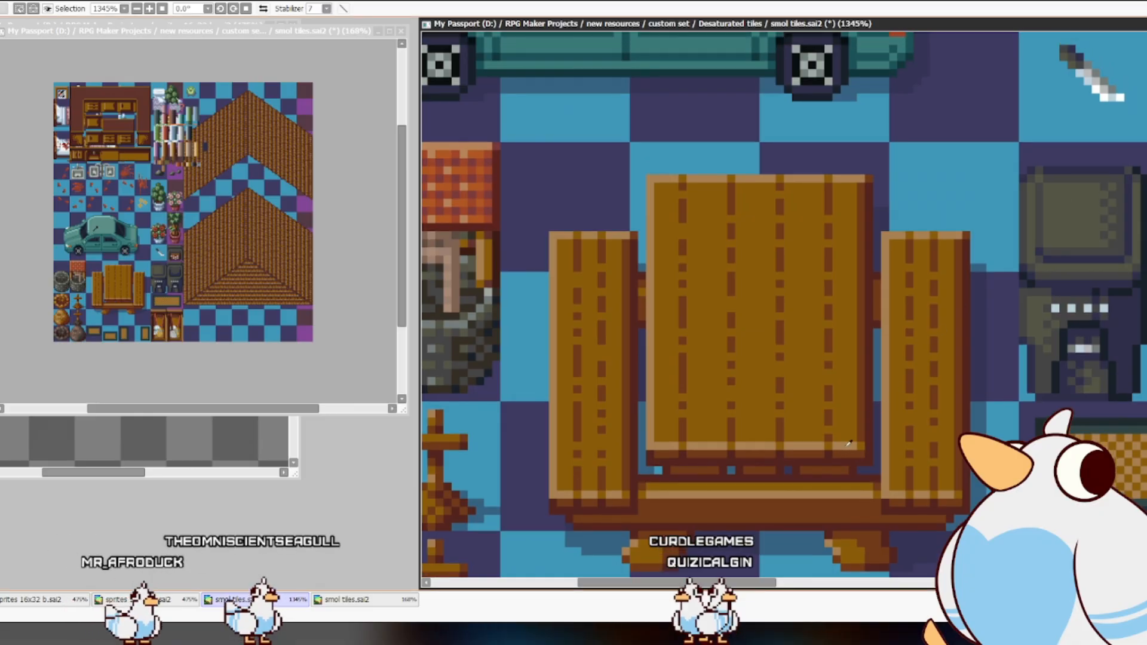
pyautogui.moveTo(789, 120); pyautogui.dragTo(783, 556)
pyautogui.moveTo(765, 90); pyautogui.dragTo(781, 548)
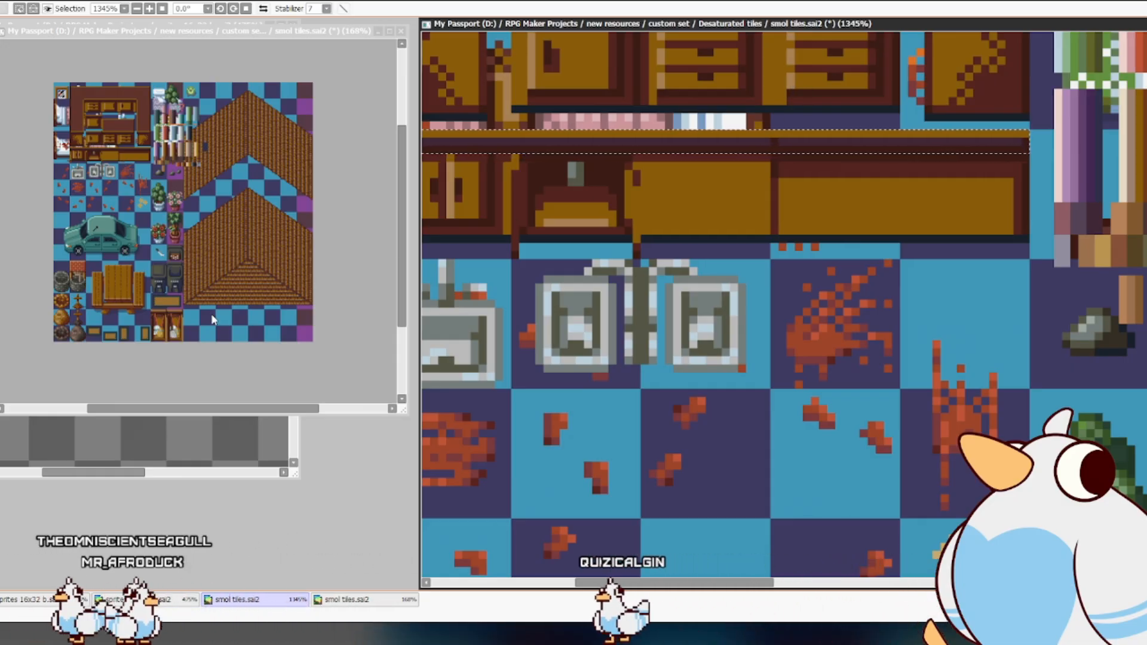
# - Recolour the cabinets' dark red frame shading to the orange-brown of the picnic table's wood
pyautogui.moveTo(837, 562); pyautogui.dragTo(908, 48)
pyautogui.moveTo(956, 562); pyautogui.dragTo(902, 60)
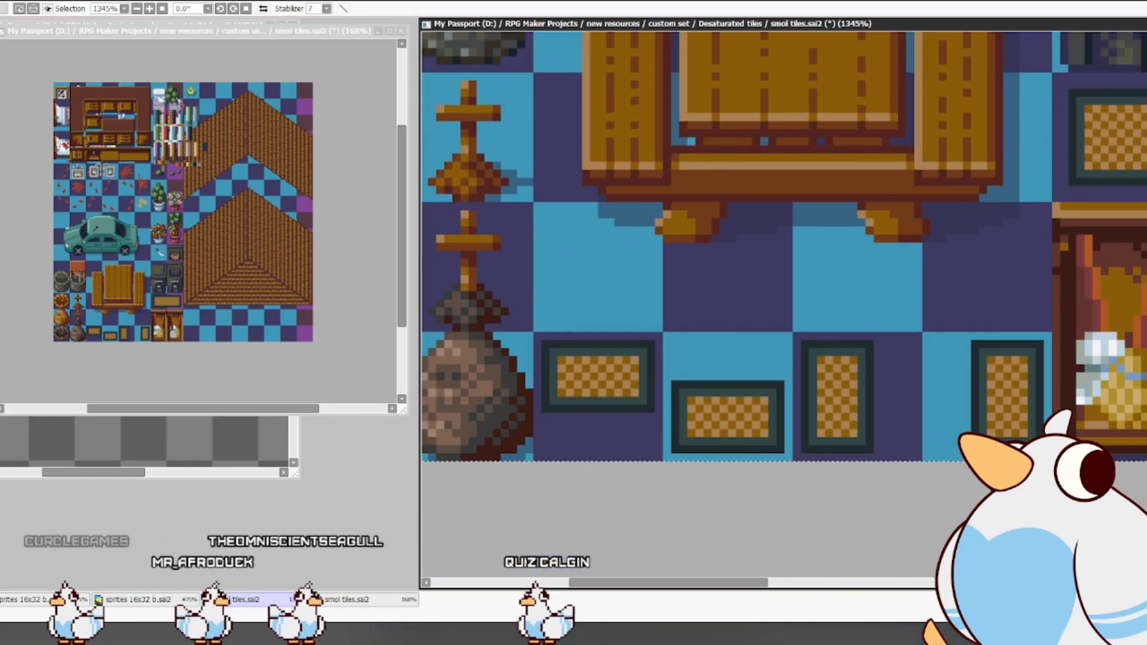
pyautogui.moveTo(903, 162); pyautogui.dragTo(915, 241)
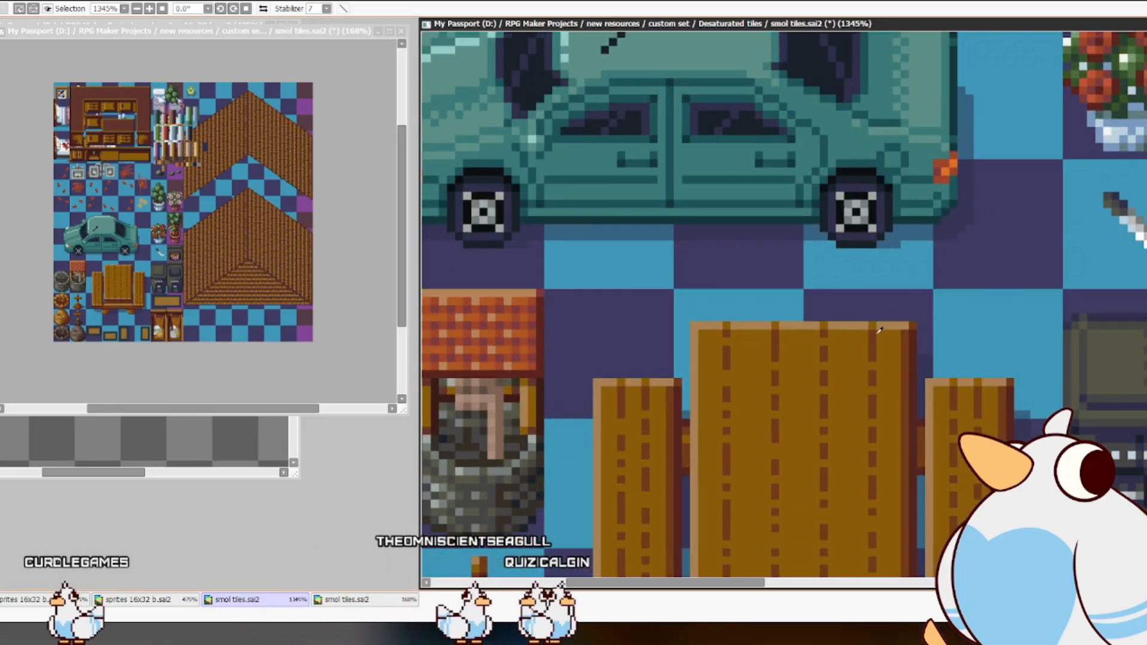
pyautogui.moveTo(903, 48); pyautogui.dragTo(960, 628)
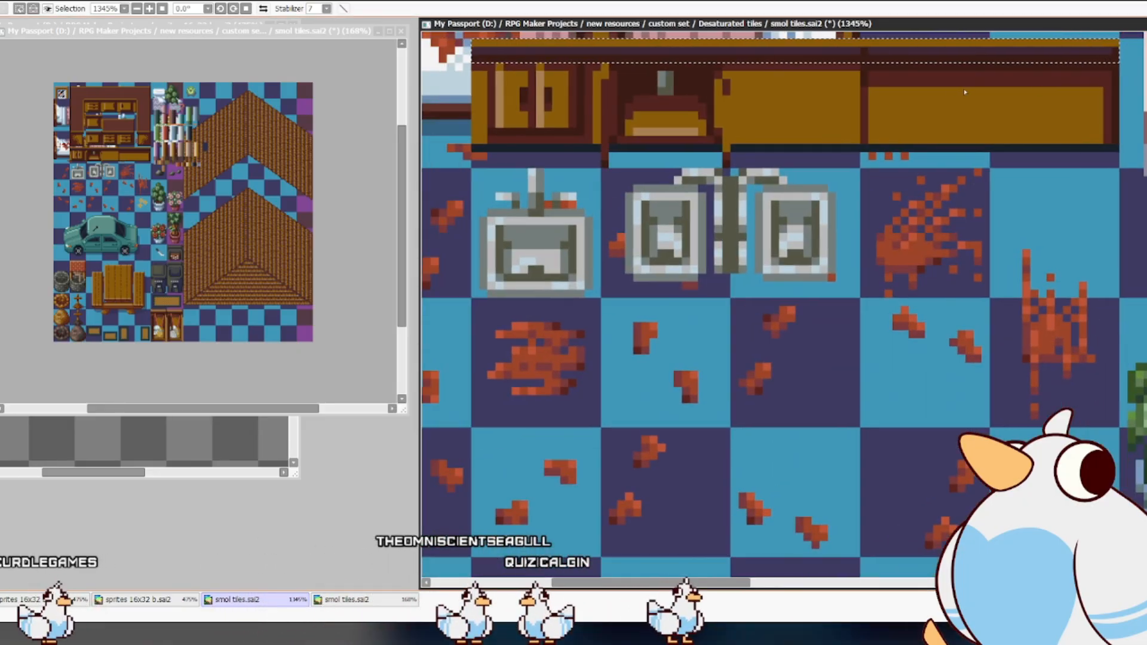
pyautogui.moveTo(1027, 609); pyautogui.dragTo(968, 42)
pyautogui.moveTo(1105, 592); pyautogui.dragTo(1013, 187)
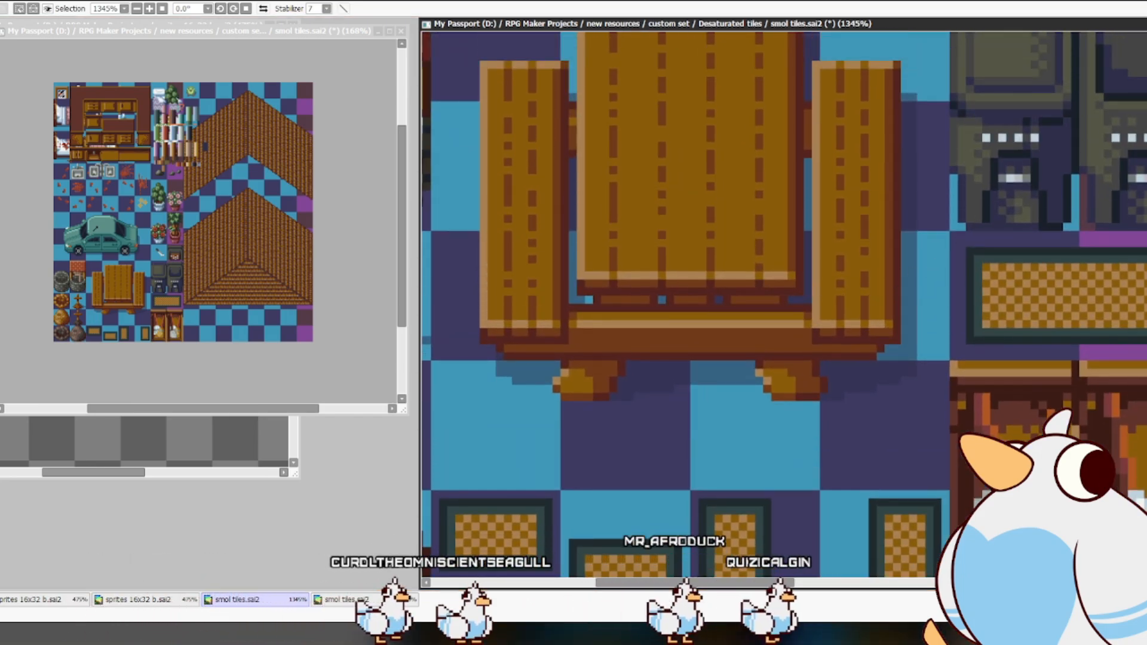
pyautogui.moveTo(902, 42); pyautogui.dragTo(879, 633)
pyautogui.moveTo(902, 66); pyautogui.dragTo(969, 610)
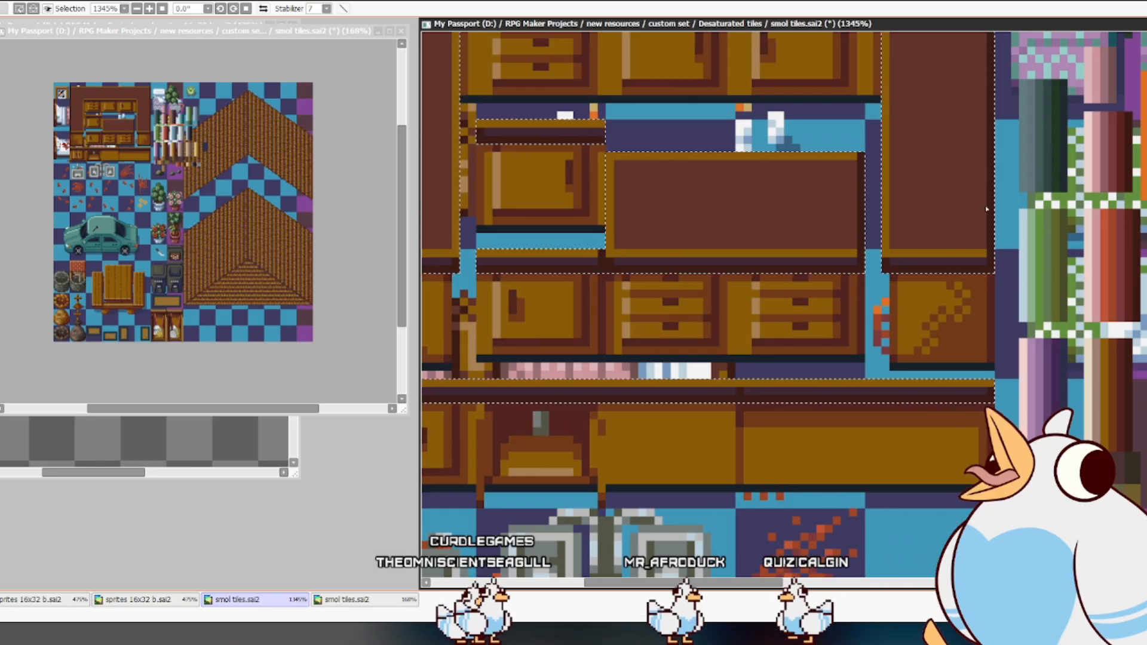
# - Check the cabinets against the neighbouring tiles, clear the selection, and save the file with the other tiles hidden
pyautogui.moveTo(903, 252); pyautogui.dragTo(1005, 229)
pyautogui.moveTo(880, 340); pyautogui.dragTo(919, 322)
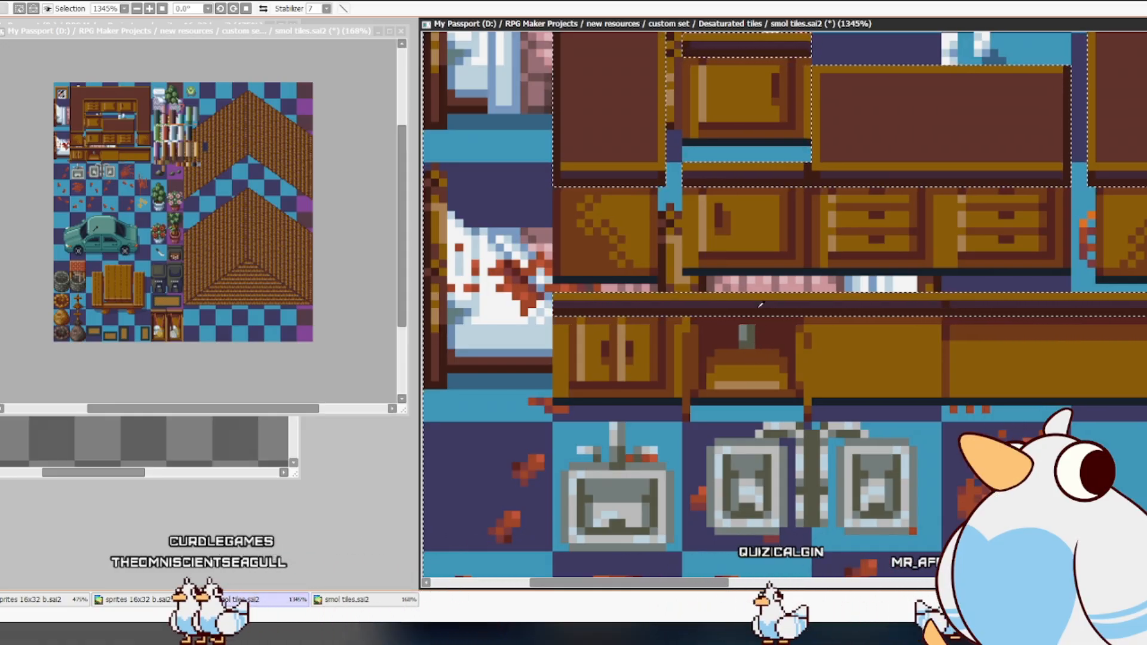
pyautogui.hscroll(10, 1052, 84)
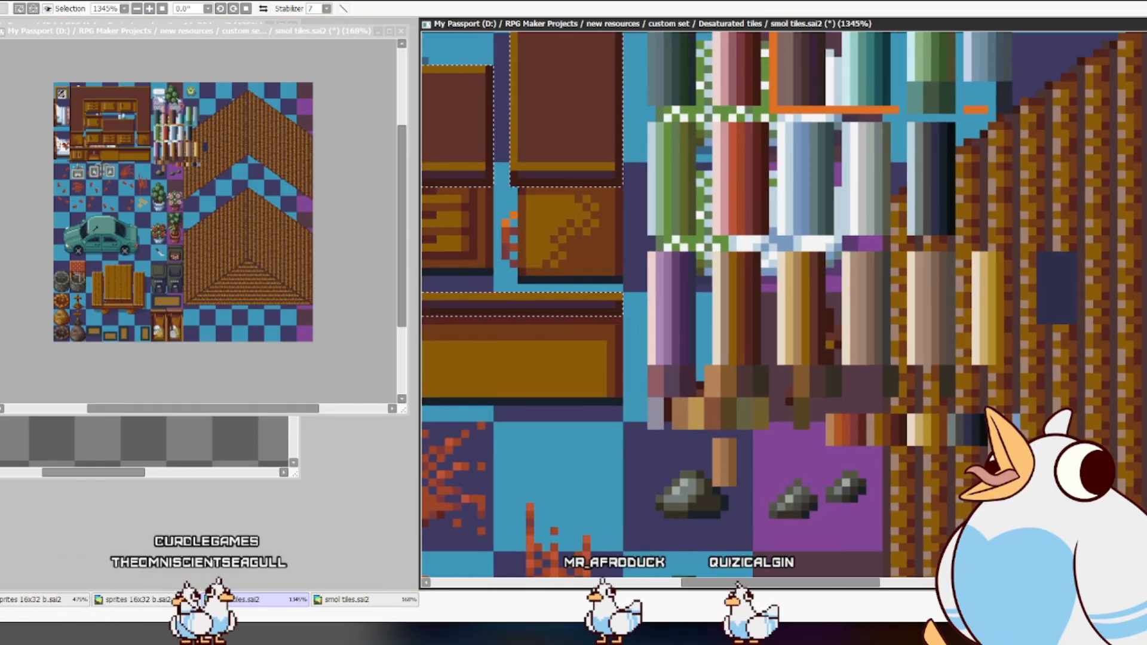
pyautogui.hscroll(-10, 968, 239)
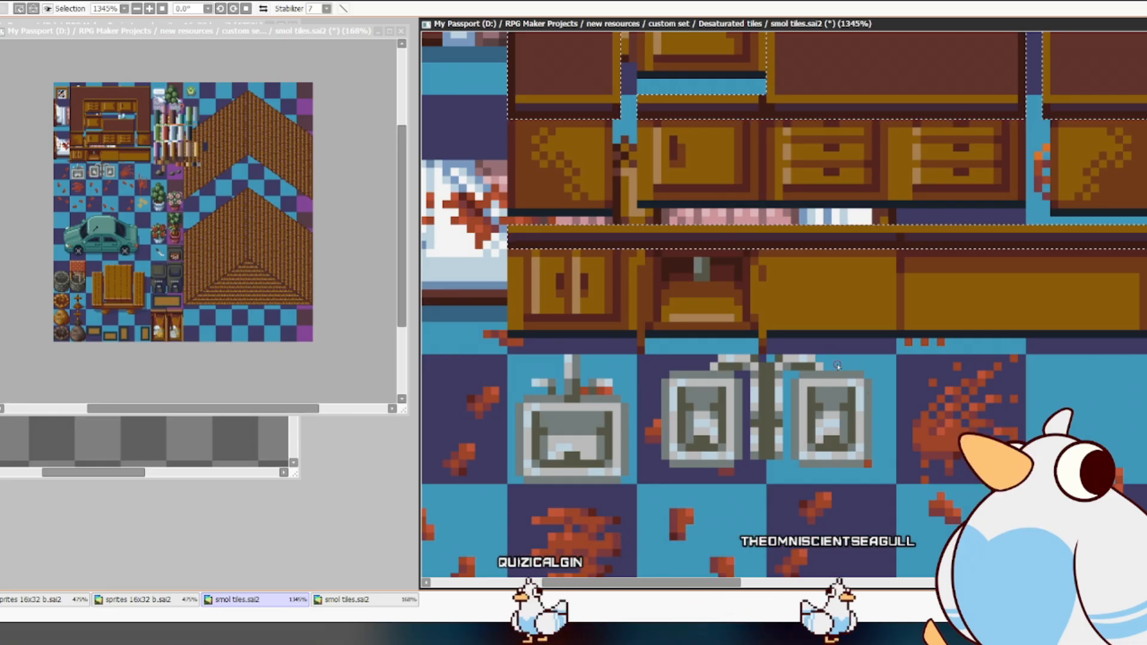
pyautogui.moveTo(849, 387); pyautogui.dragTo(837, 407)
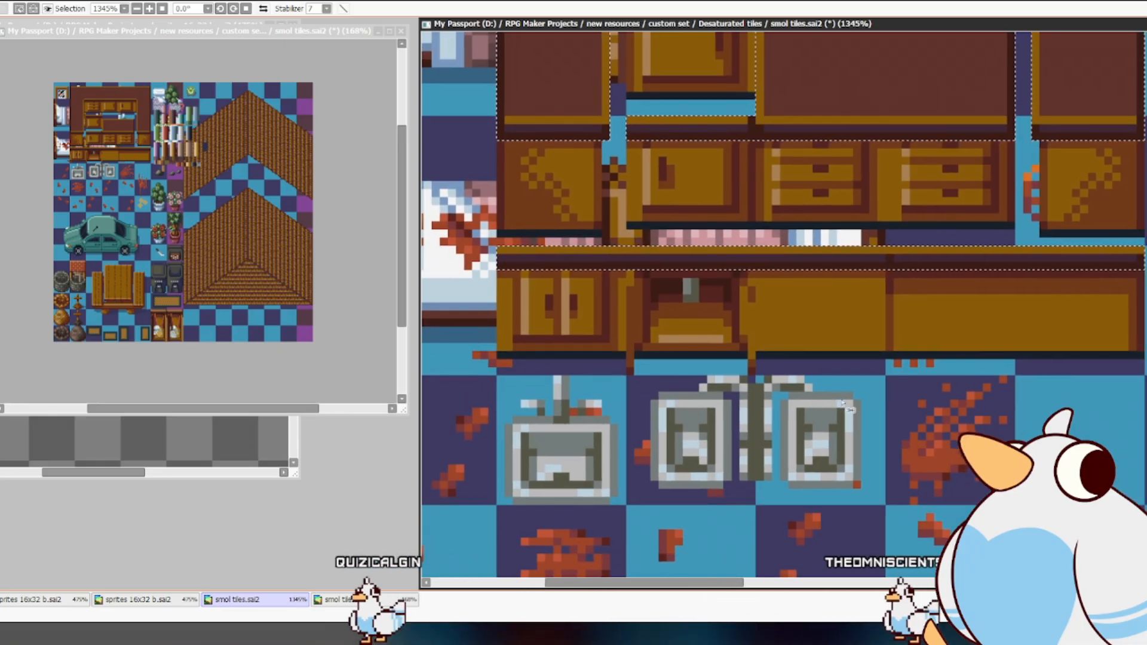
pyautogui.moveTo(950, 392); pyautogui.dragTo(911, 390)
pyautogui.hotkey('ctrl', 'd')
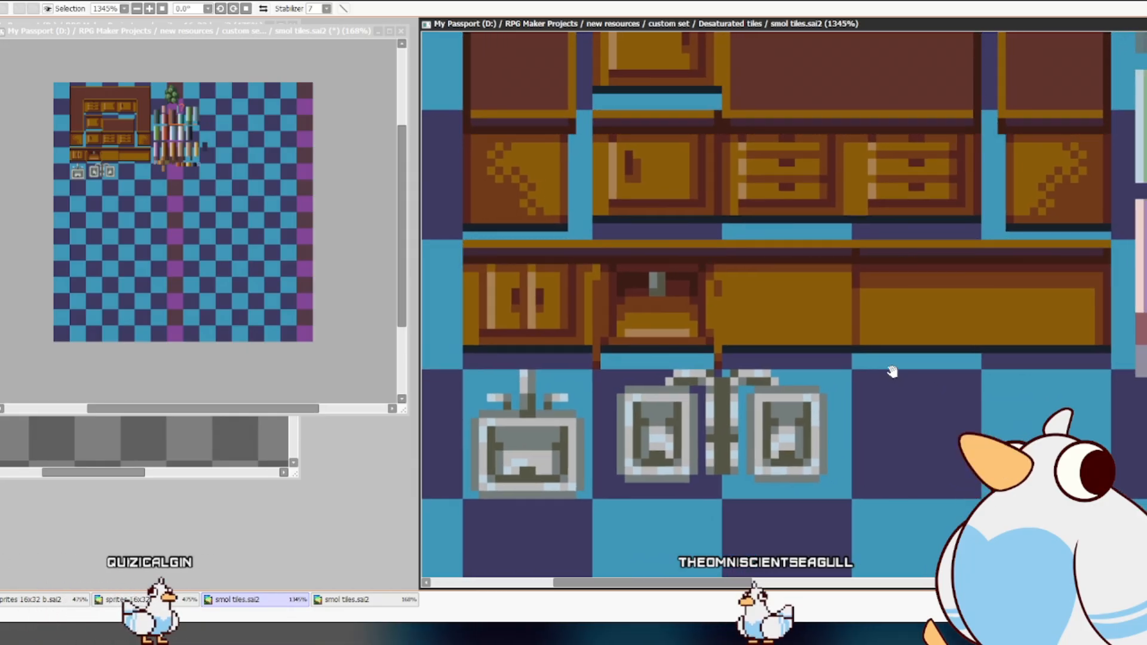
# - Move the kitchen set with its sinks one tile left and three tiles down, against the canvas's left edge
pyautogui.scroll(-4, 892, 371)
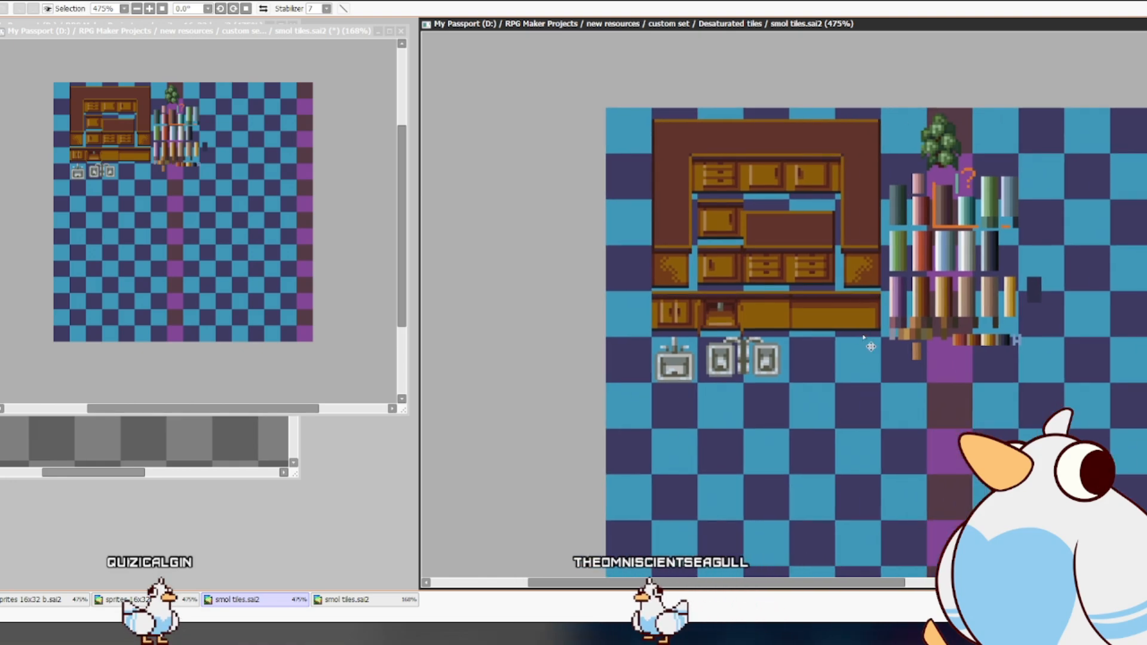
pyautogui.moveTo(848, 222); pyautogui.dragTo(802, 339)
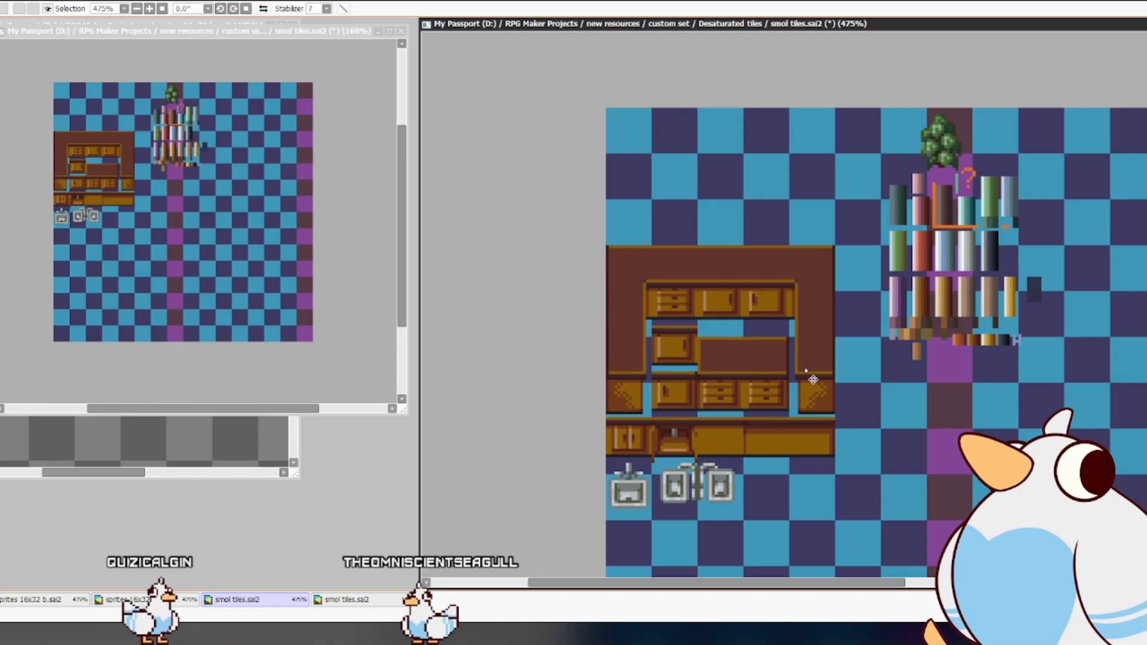
pyautogui.press('Down')
pyautogui.press('Down')
pyautogui.press('Down')
pyautogui.press('Down')
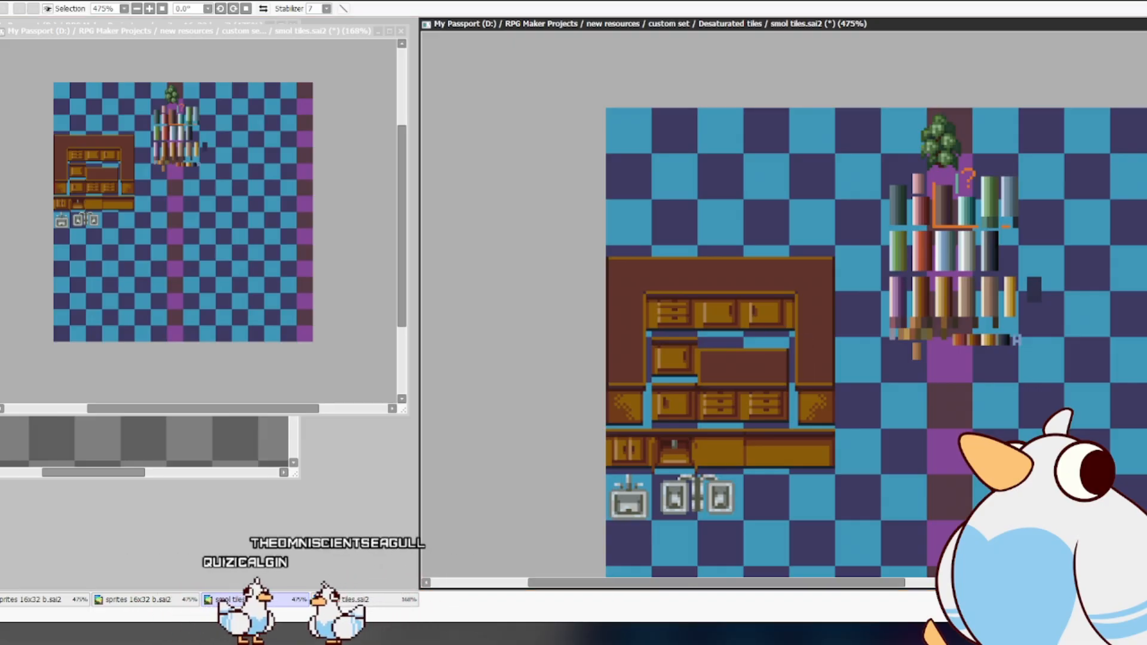
# - Move the plant and colour swatches right of the purple column and shift the kitchen set two more tiles down
pyautogui.moveTo(1017, 339); pyautogui.dragTo(1116, 408)
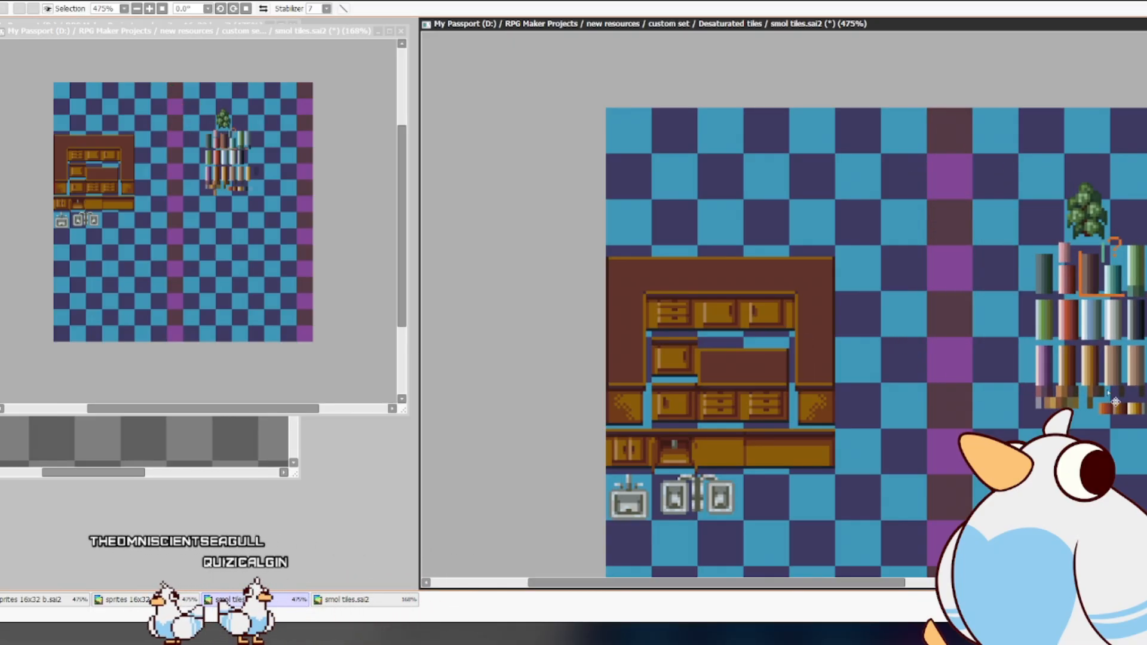
pyautogui.moveTo(971, 365); pyautogui.dragTo(1000, 237)
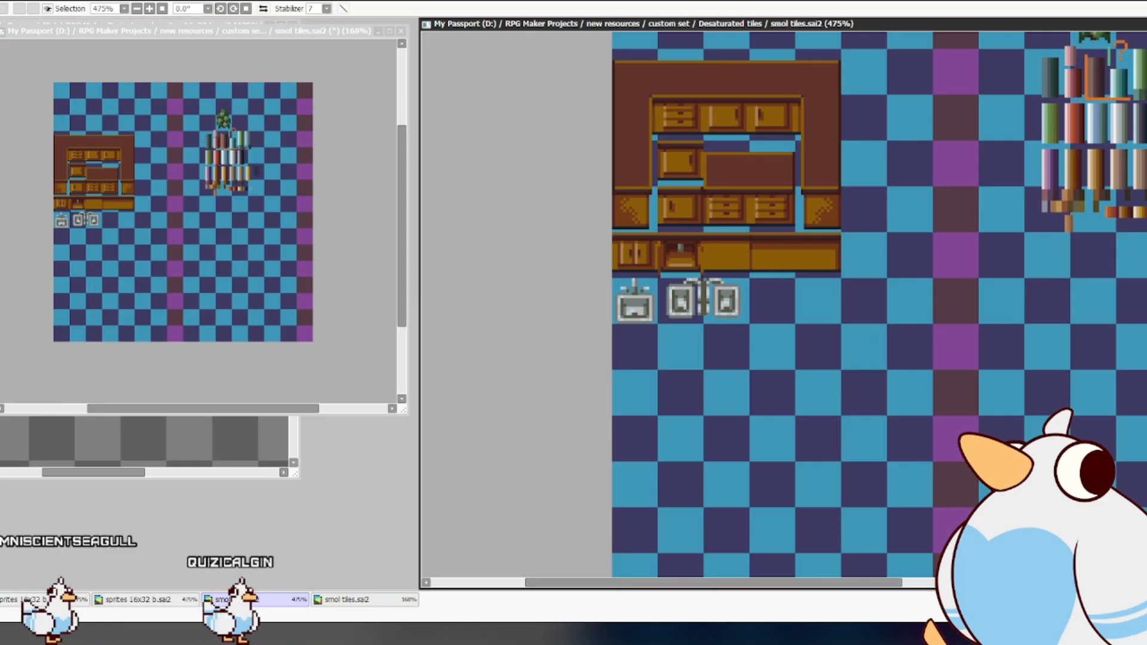
pyautogui.moveTo(844, 270); pyautogui.dragTo(836, 304)
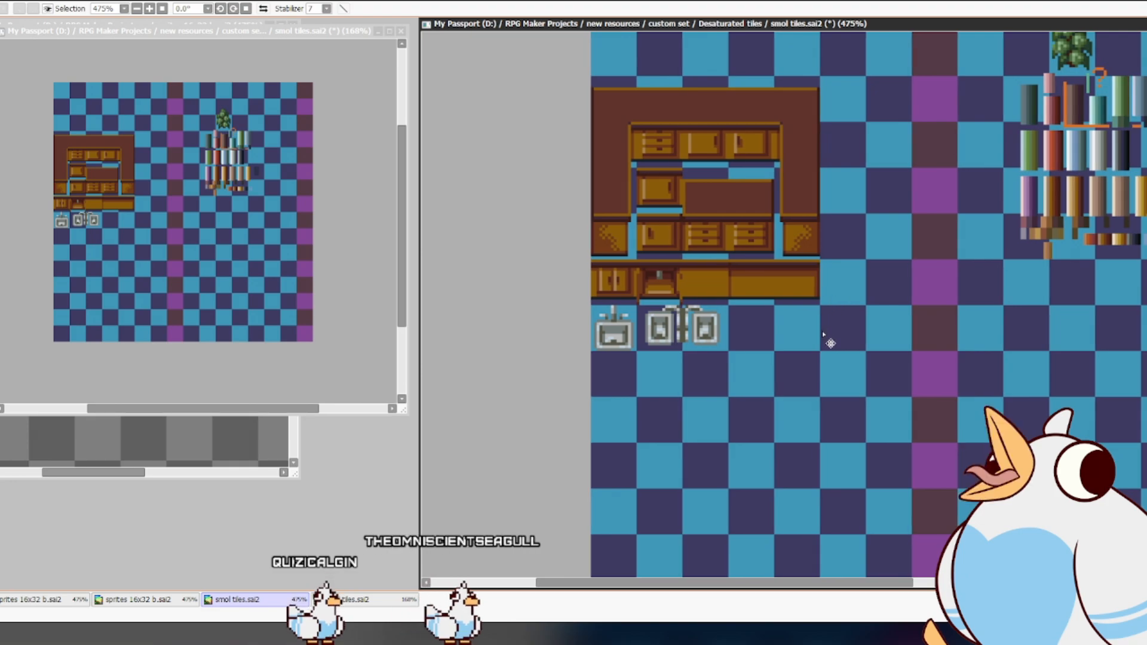
pyautogui.moveTo(817, 294); pyautogui.dragTo(813, 387)
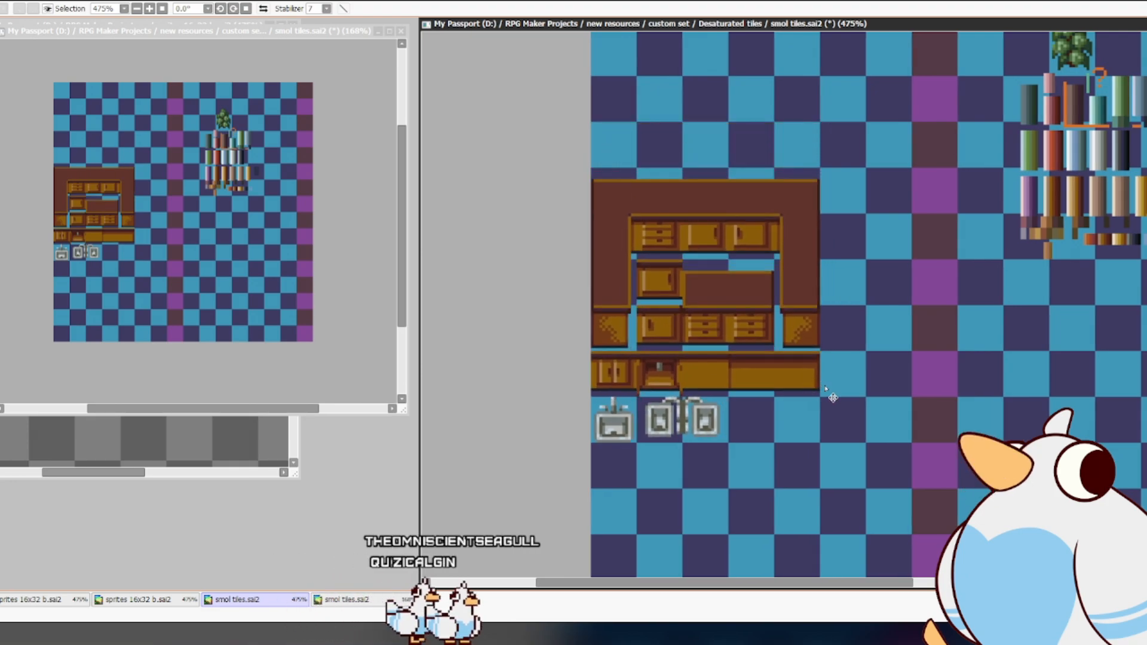
# - Duplicate the kitchen set without its sinks and place the copy below the sinks, against the canvas's left edge
pyautogui.moveTo(839, 422); pyautogui.dragTo(869, 354)
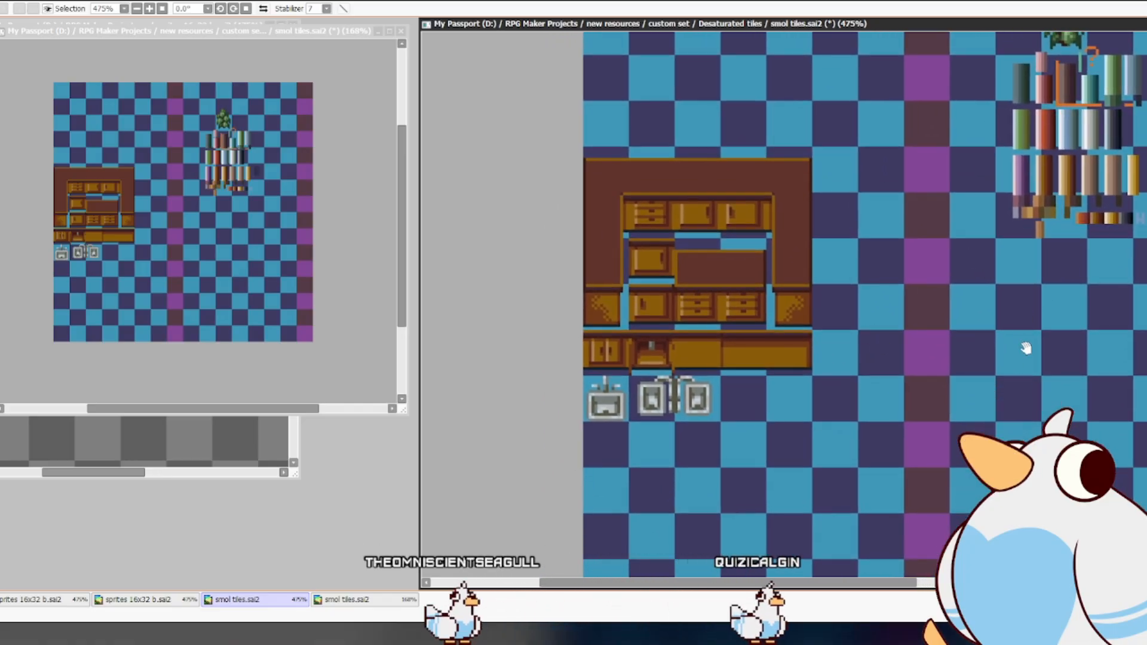
pyautogui.moveTo(750, 257); pyautogui.dragTo(829, 376)
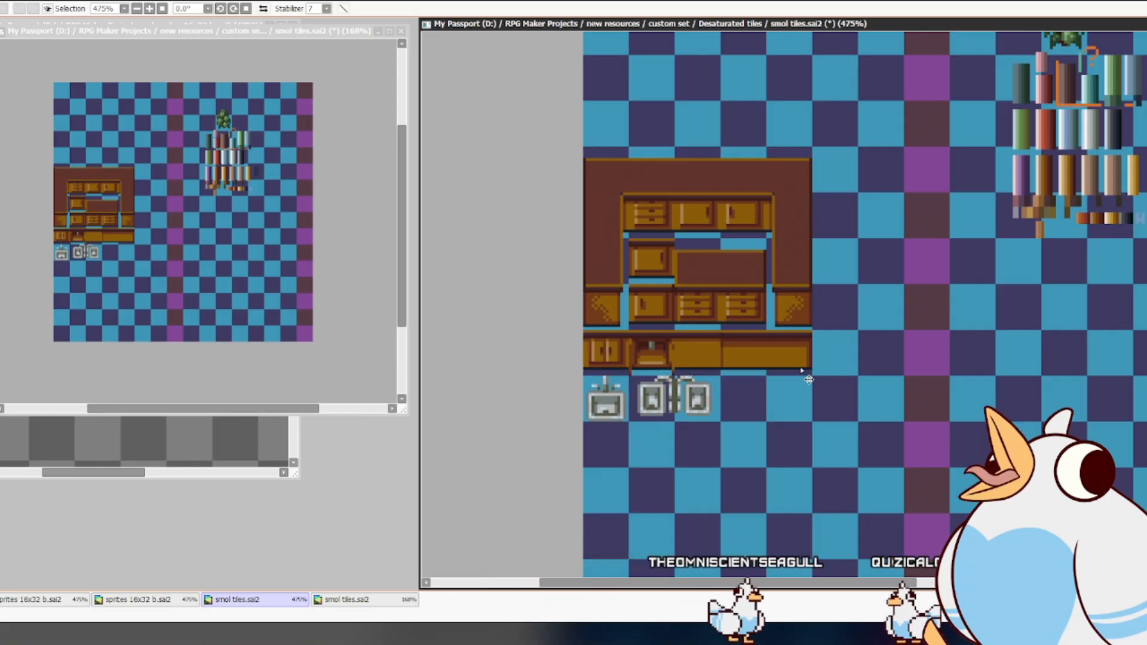
pyautogui.moveTo(789, 334); pyautogui.dragTo(870, 515)
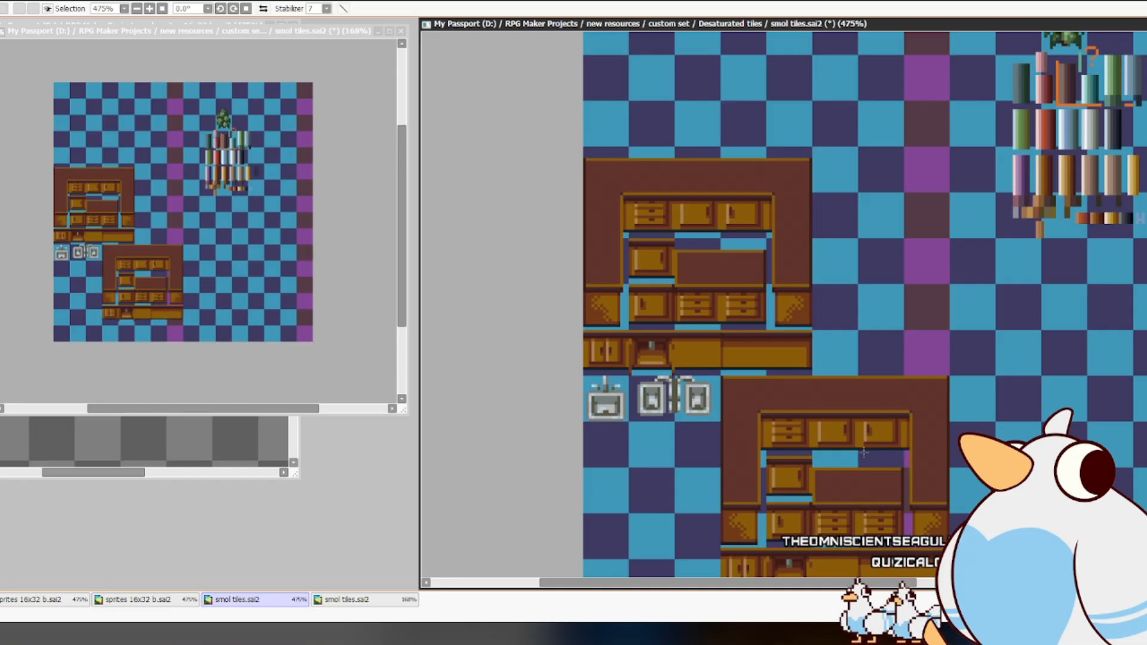
pyautogui.moveTo(862, 448); pyautogui.dragTo(726, 391)
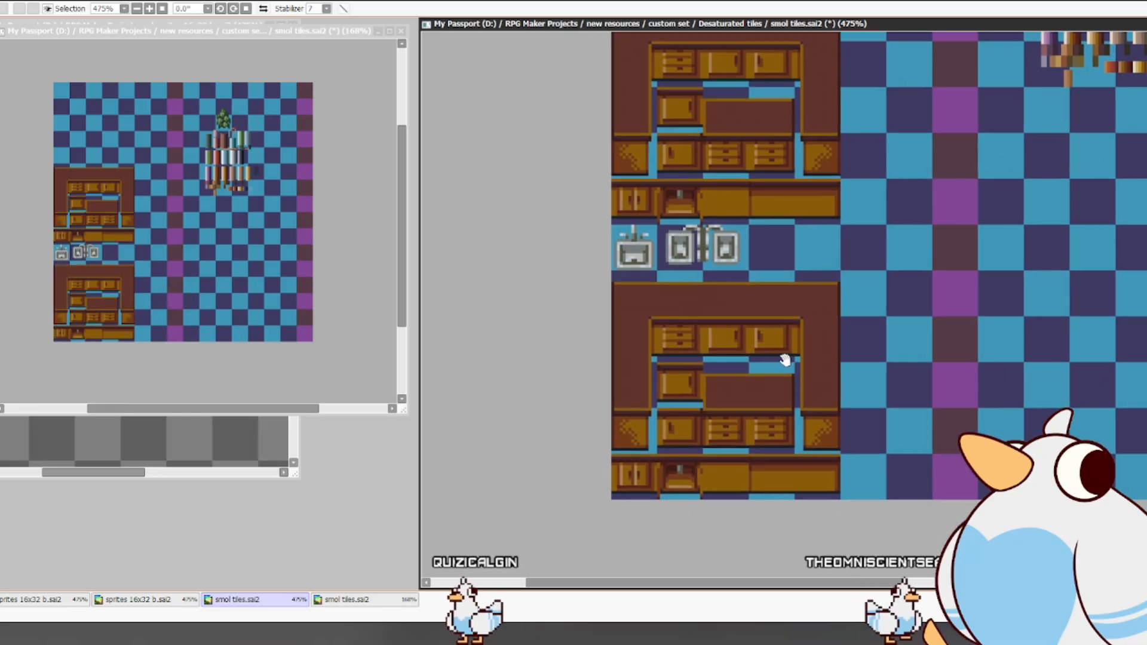
# - Move the plant and colour swatches down beside the duplicated kitchen set
pyautogui.scroll(2, 737, 375)
pyautogui.moveTo(785, 360); pyautogui.dragTo(813, 365)
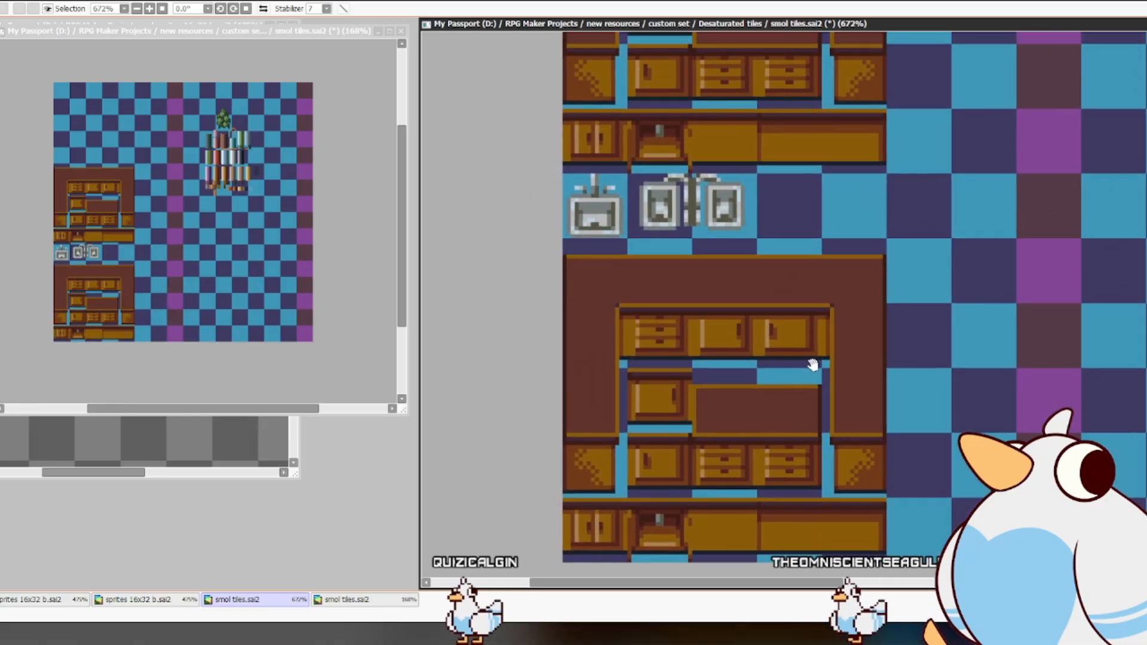
pyautogui.moveTo(909, 424); pyautogui.dragTo(899, 404)
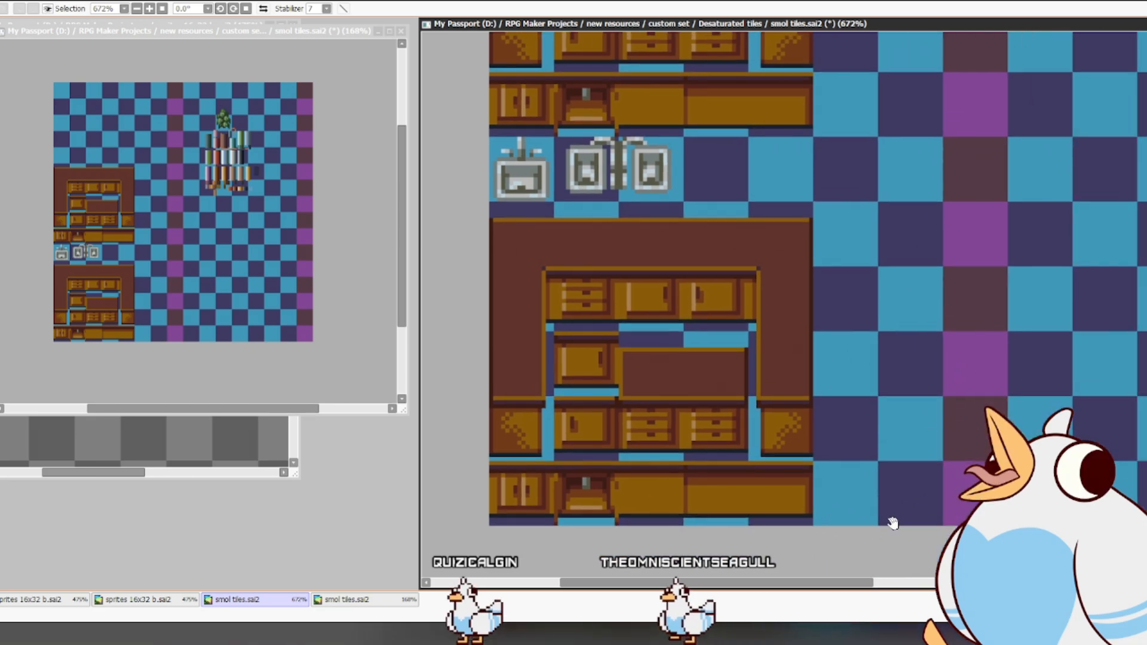
pyautogui.moveTo(901, 270); pyautogui.dragTo(881, 512)
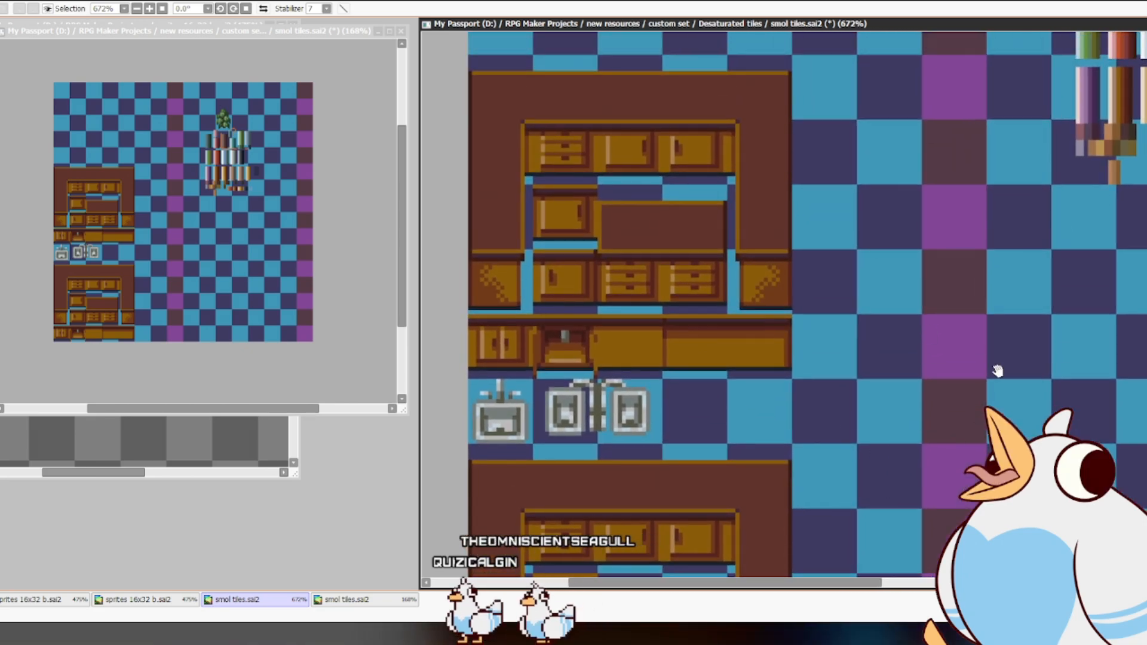
pyautogui.moveTo(971, 292)
pyautogui.mouseDown()
pyautogui.moveTo(912, 456)
pyautogui.moveTo(906, 399)
pyautogui.moveTo(980, 274)
pyautogui.mouseUp()
pyautogui.moveTo(904, 456)
pyautogui.mouseDown()
pyautogui.moveTo(945, 295)
pyautogui.moveTo(924, 349)
pyautogui.moveTo(898, 361)
pyautogui.moveTo(862, 355)
pyautogui.mouseUp()
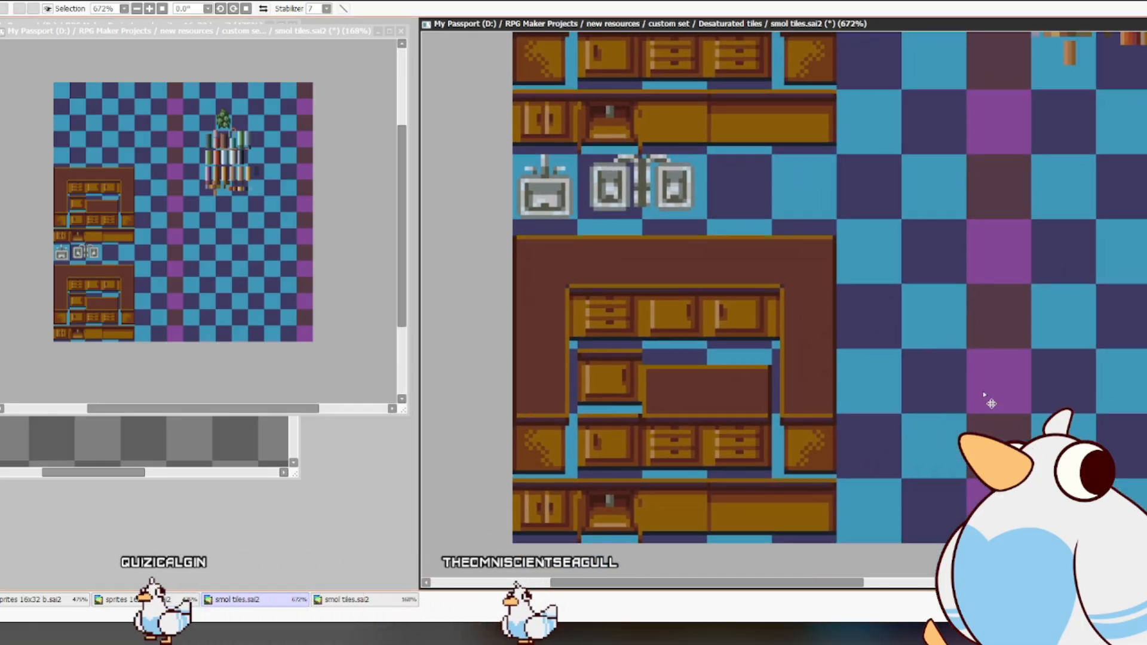
pyautogui.moveTo(1058, 149); pyautogui.dragTo(812, 485)
pyautogui.moveTo(926, 167); pyautogui.dragTo(914, 358)
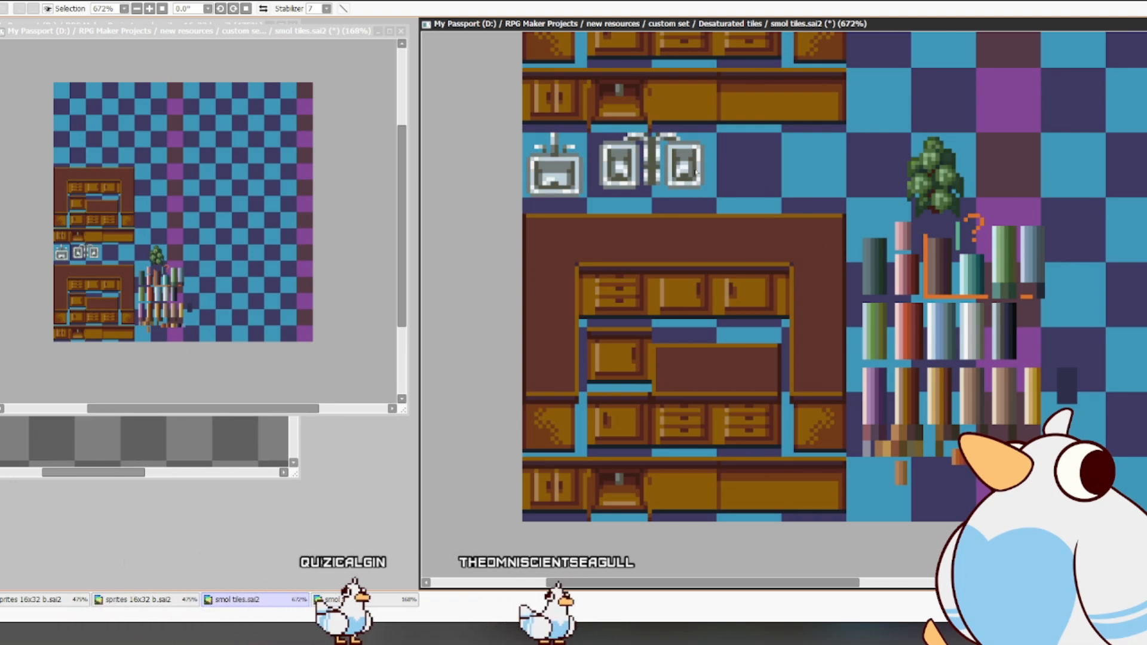
# - Recolour the sinks' highlight and shadow greys one shade at a time, and clear the selection
pyautogui.hotkey('ctrl', 'z')
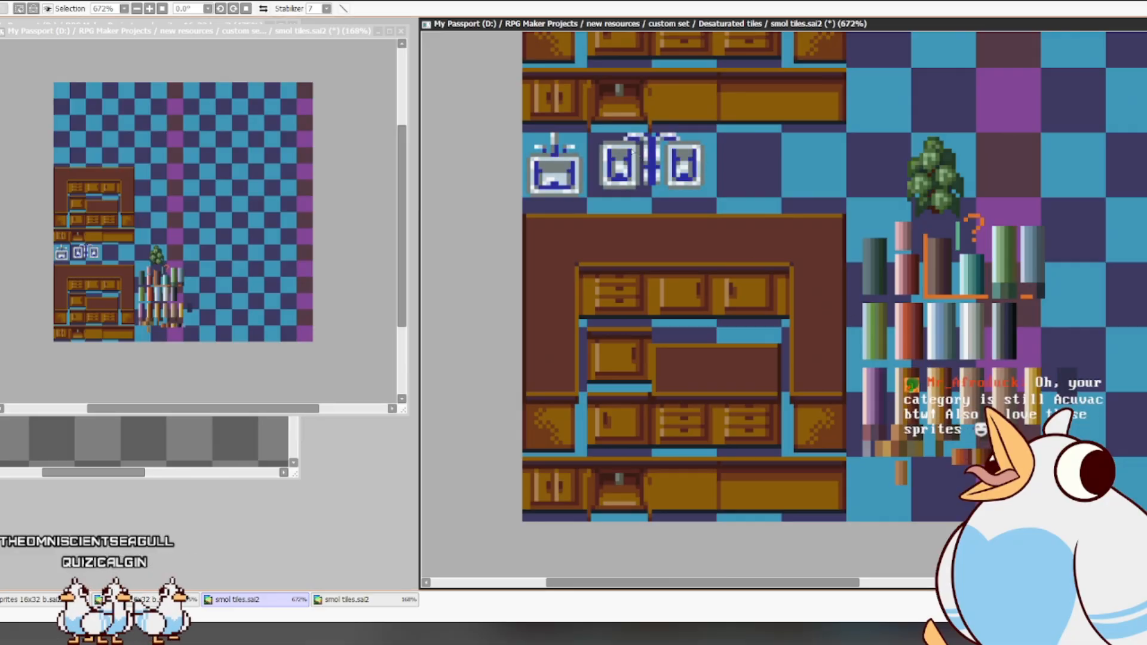
pyautogui.hotkey('ctrl', 'd')
pyautogui.click(634, 152)
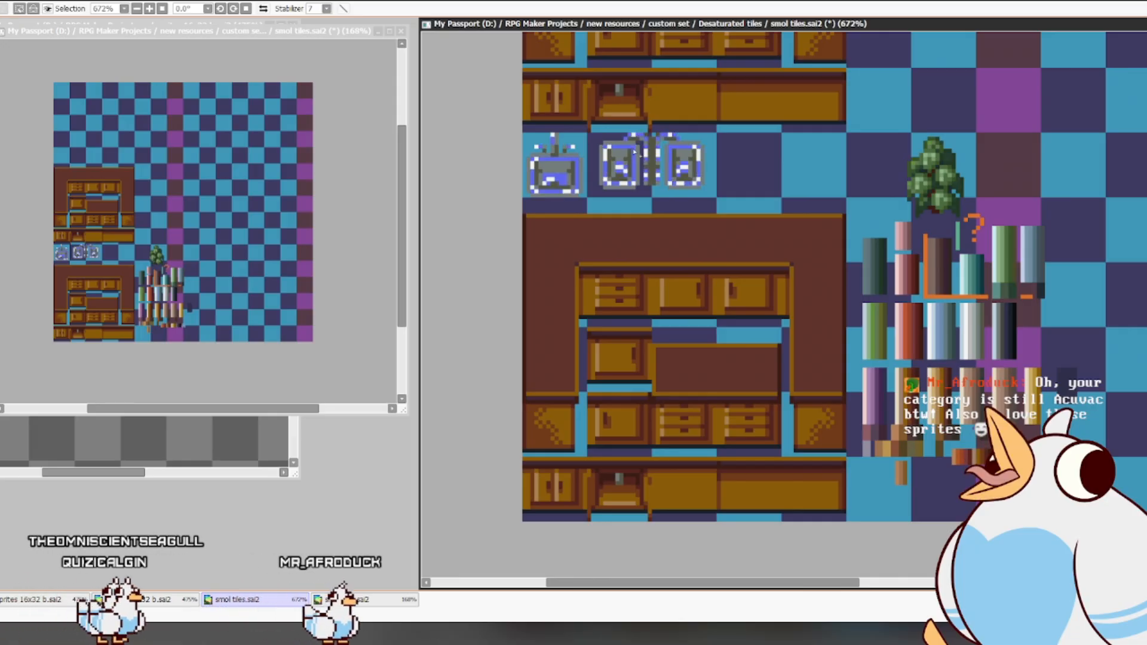
pyautogui.hotkey('ctrl', 'd')
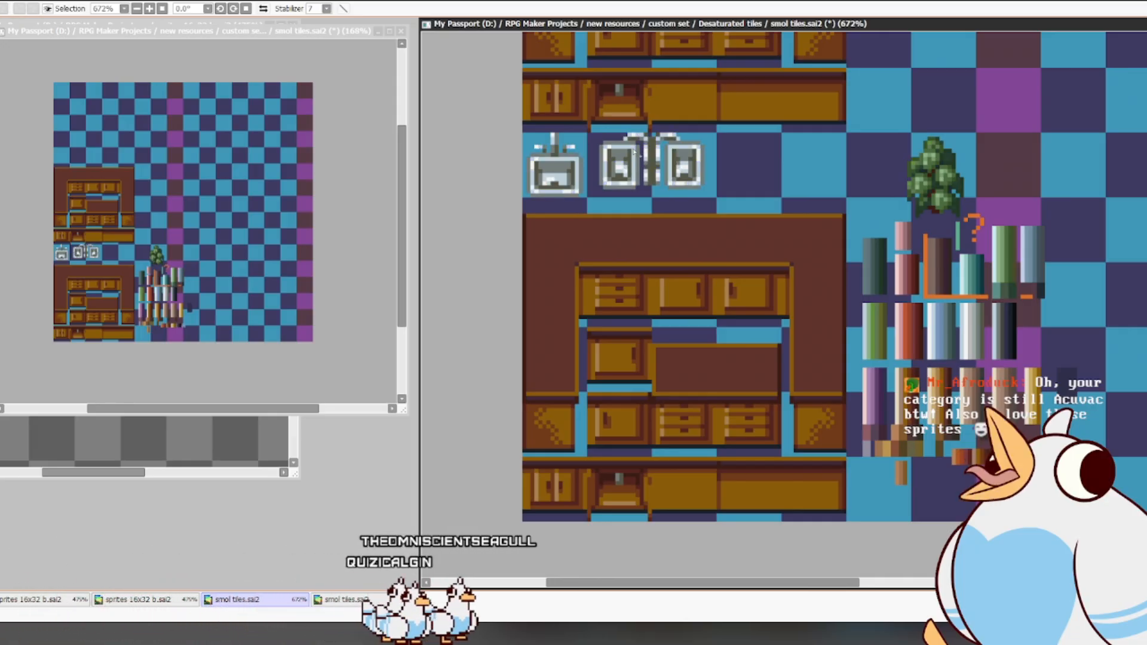
pyautogui.click(670, 154)
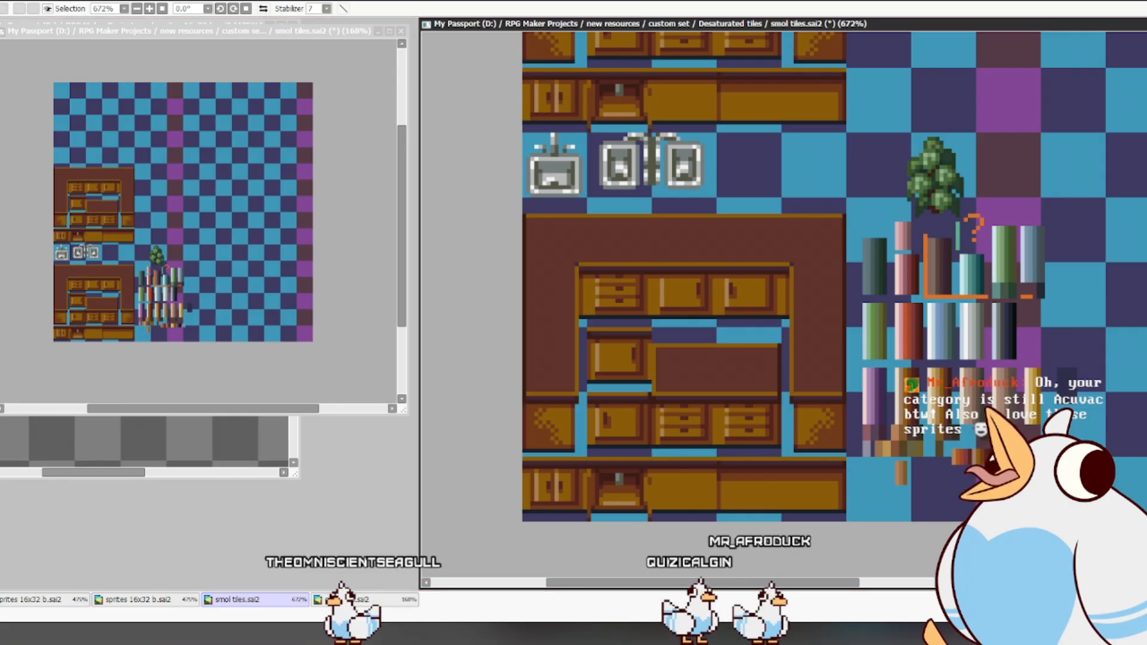
pyautogui.hotkey('alt', 'Tab')
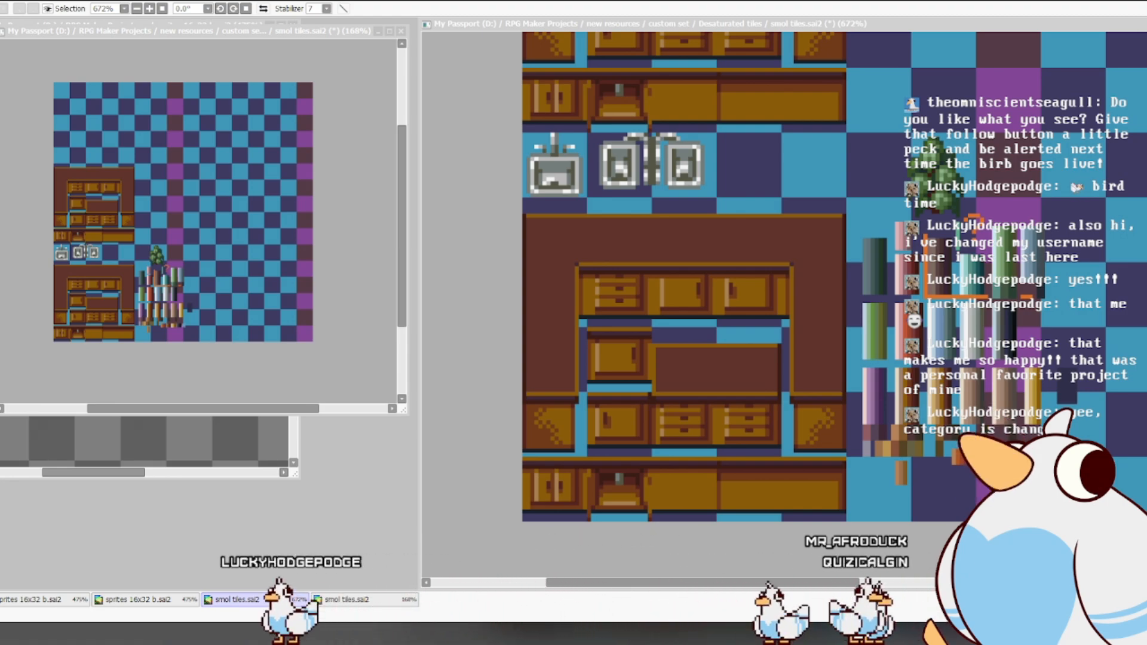
pyautogui.click(831, 317)
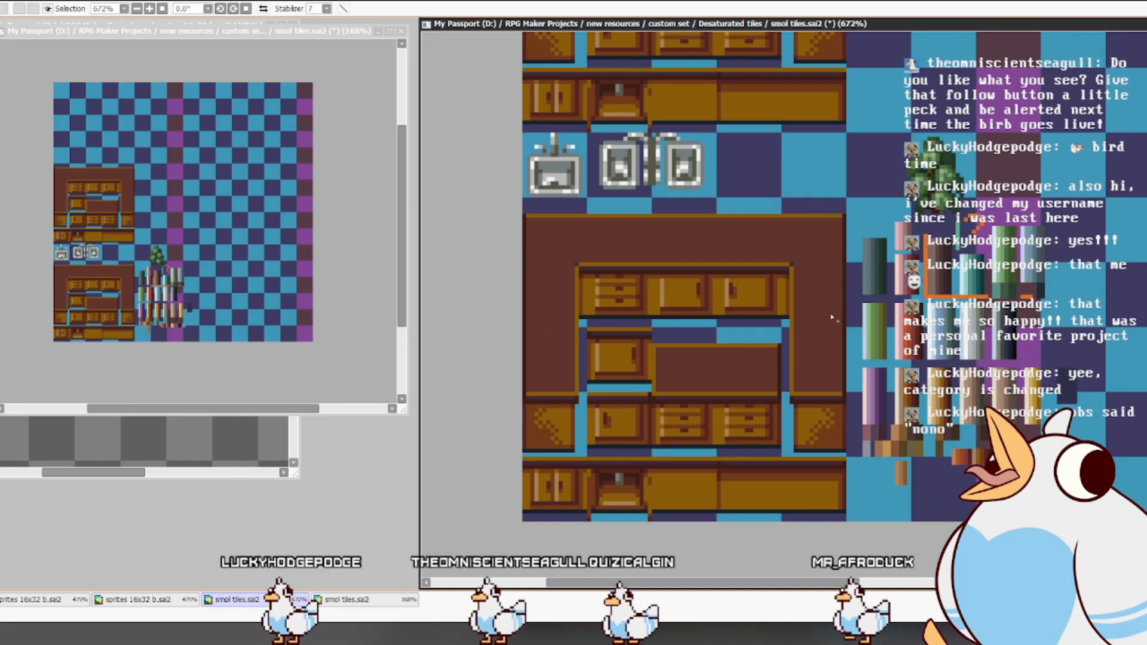
# - Recolour the duplicate kitchen set's wooden cabinet fronts in light greys and remove the dithering from its corner cabinets
pyautogui.moveTo(813, 414)
pyautogui.mouseDown()
pyautogui.moveTo(790, 435)
pyautogui.moveTo(810, 379)
pyautogui.moveTo(811, 399)
pyautogui.mouseUp()
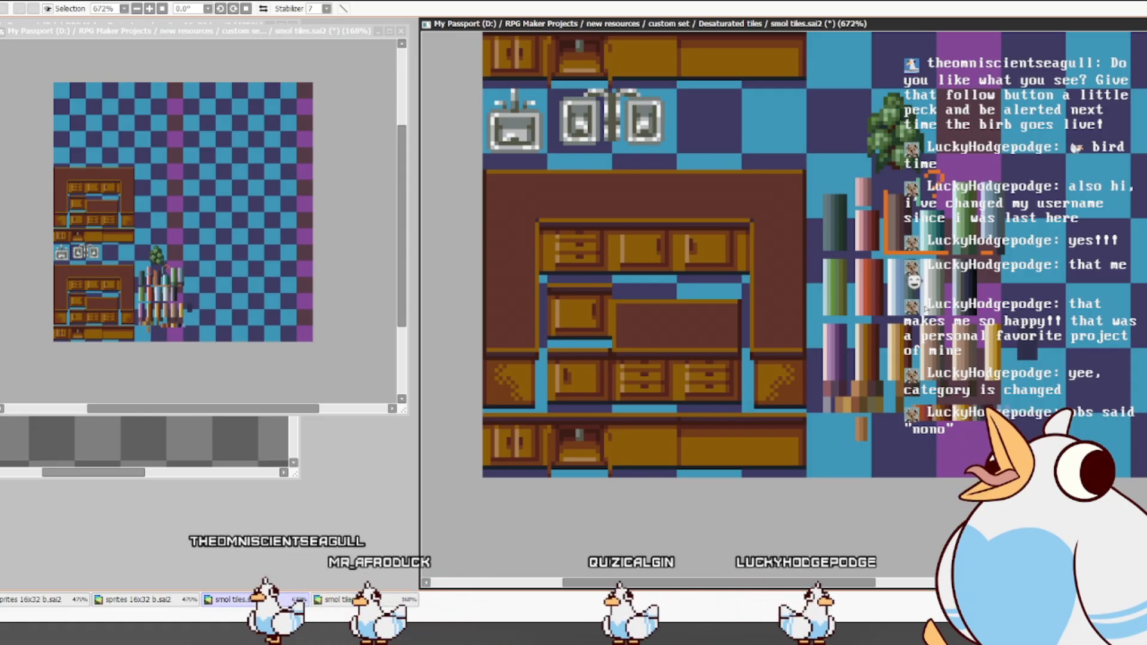
pyautogui.hotkey('ctrl', 'z')
pyautogui.hotkey('ctrl', 'z')
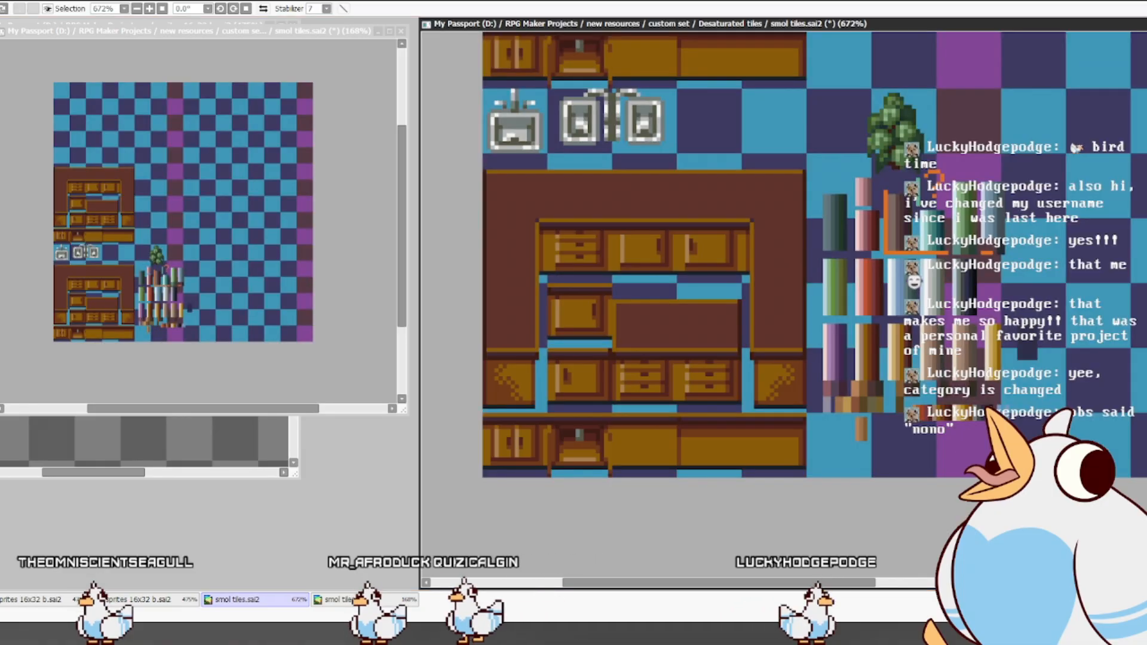
pyautogui.hotkey('ctrl', 'y')
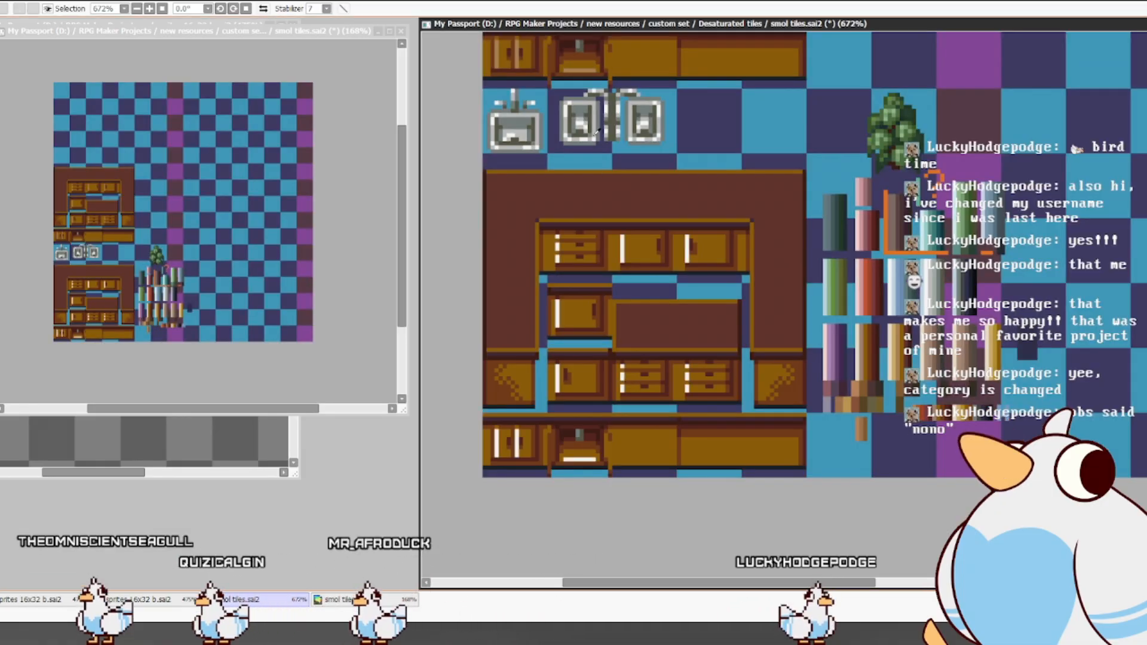
pyautogui.click(613, 241)
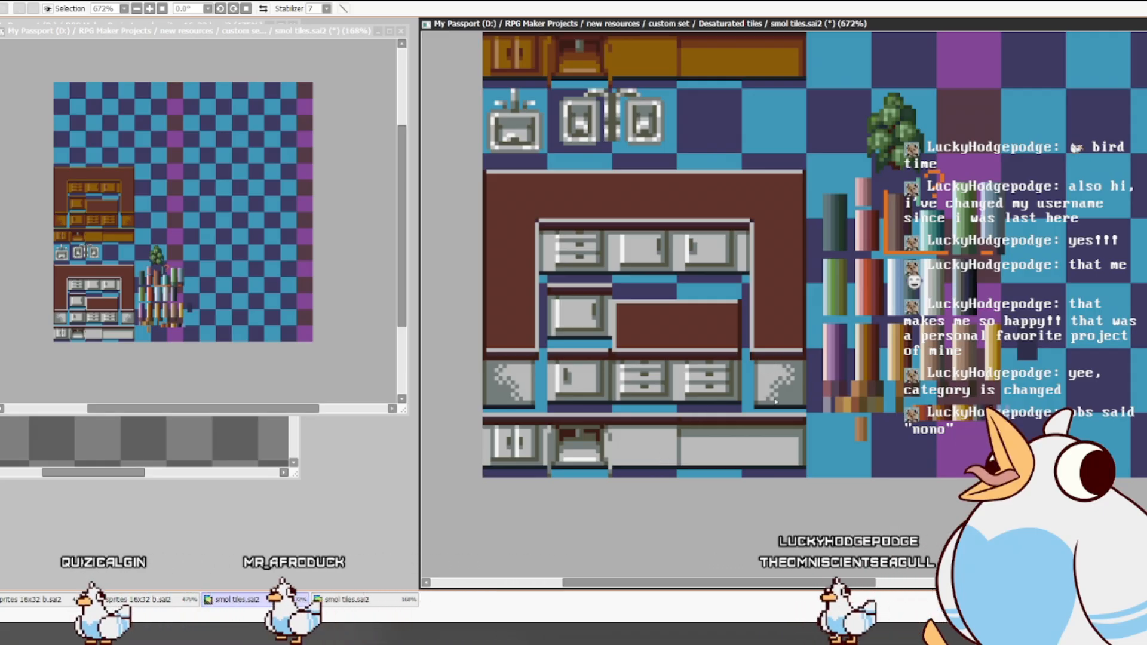
pyautogui.moveTo(765, 398); pyautogui.dragTo(797, 366)
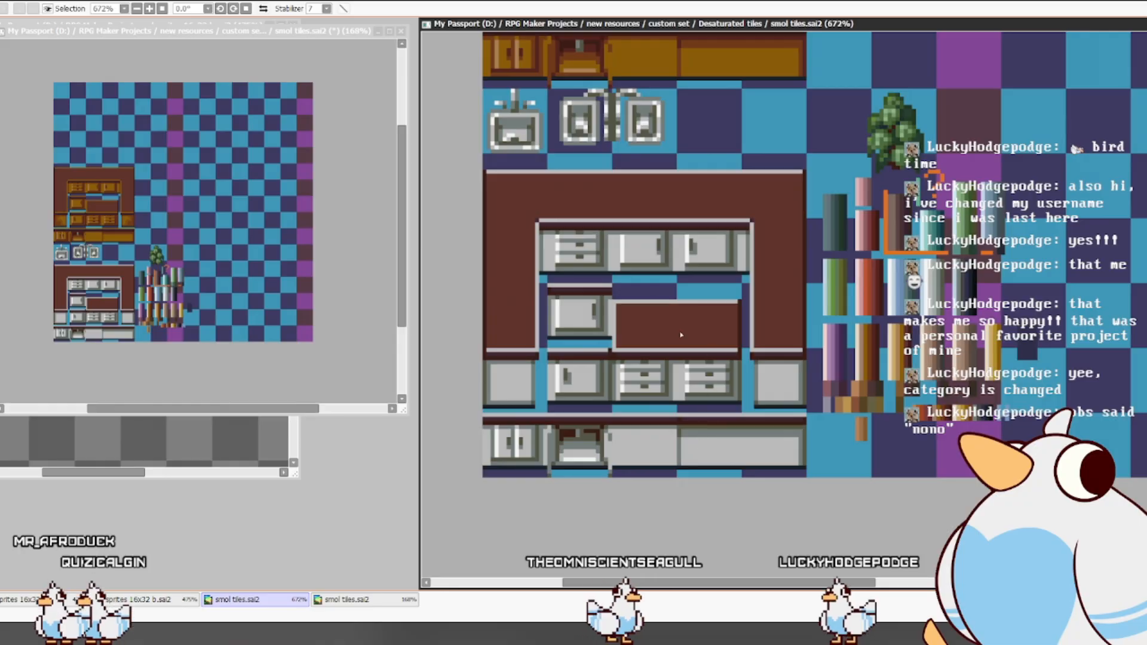
# - Limit the selection to the duplicate set's countertops and trim, without the cabinet fronts, and recolour the trim golden brown
pyautogui.click(628, 353)
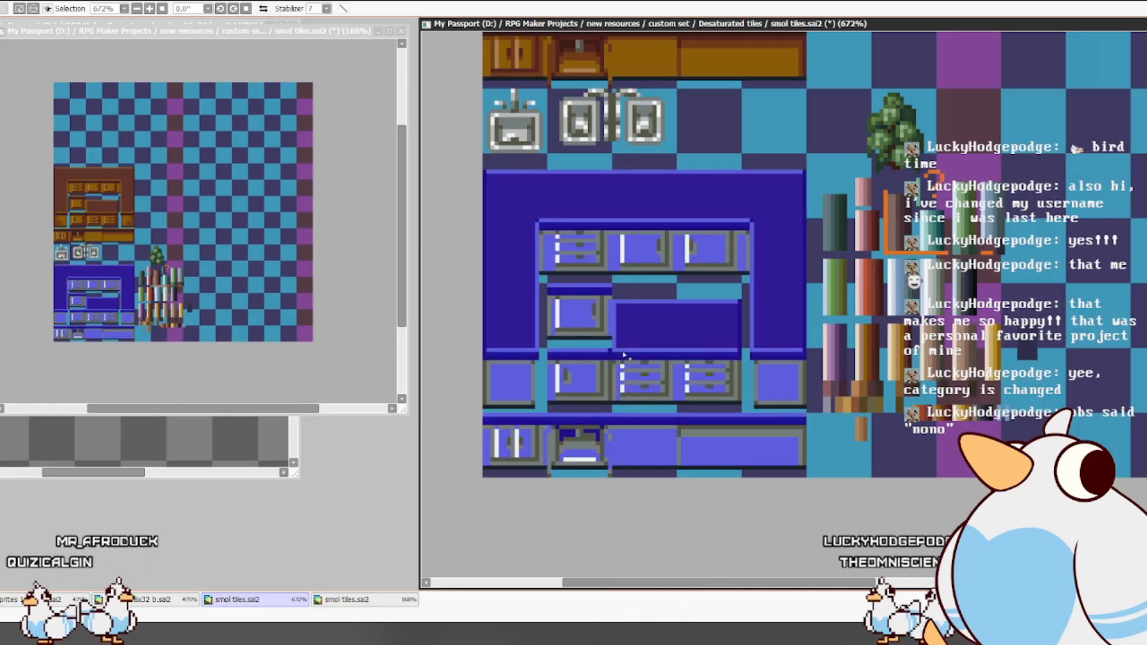
pyautogui.hotkey('ctrl', 'z')
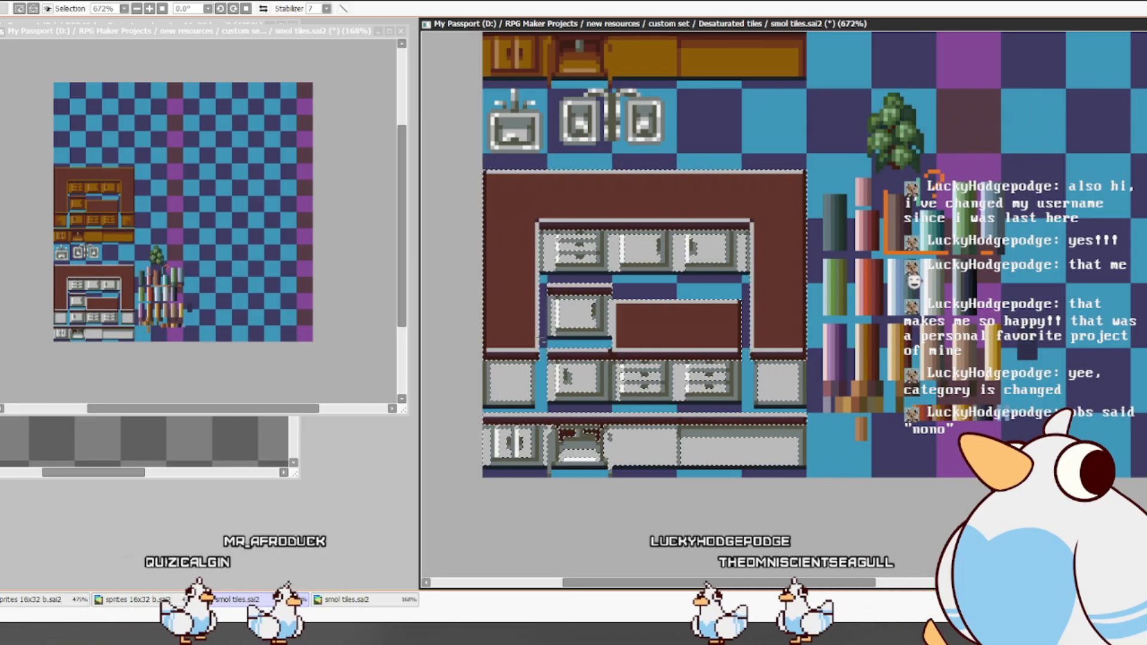
pyautogui.moveTo(580, 243); pyautogui.dragTo(612, 232)
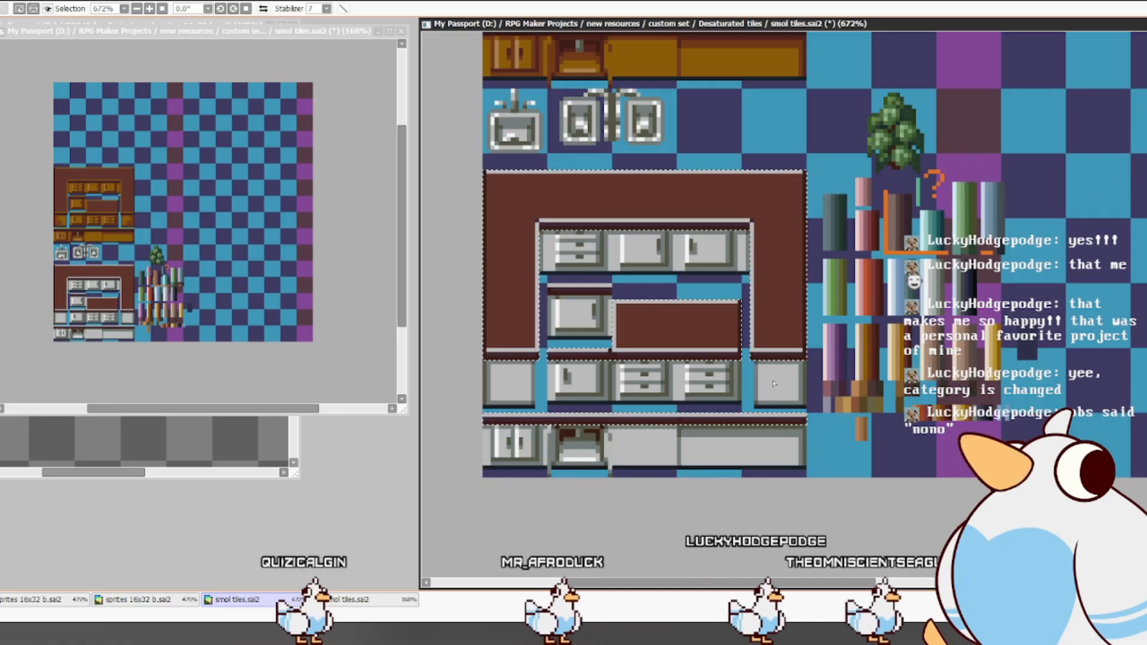
pyautogui.moveTo(803, 362); pyautogui.dragTo(757, 402)
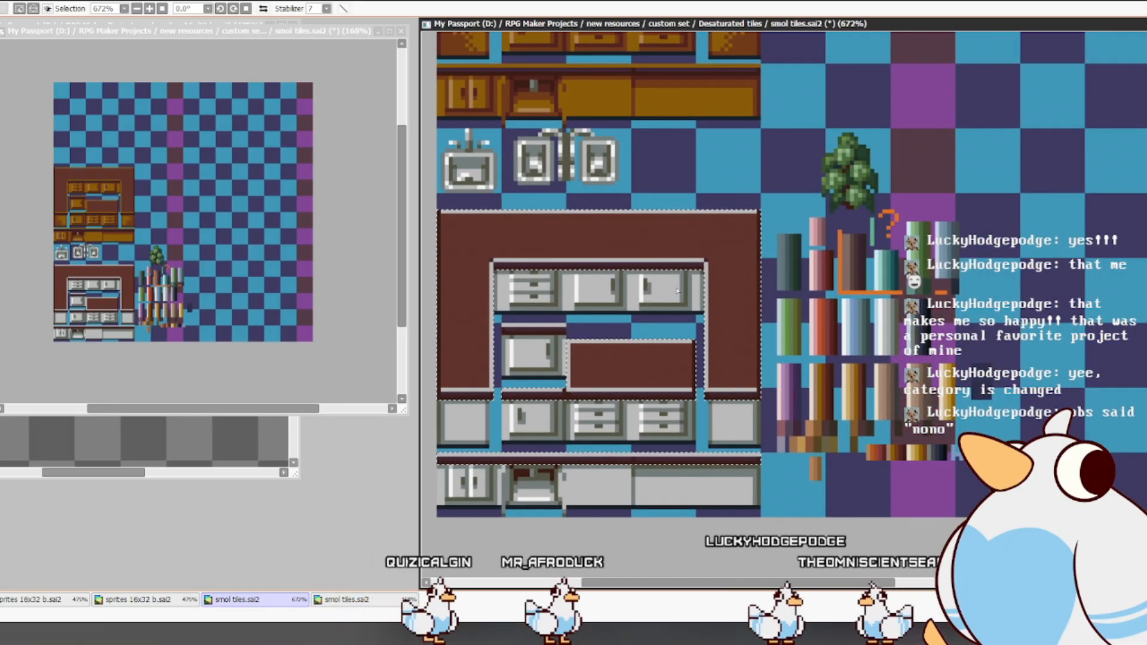
pyautogui.click(654, 212)
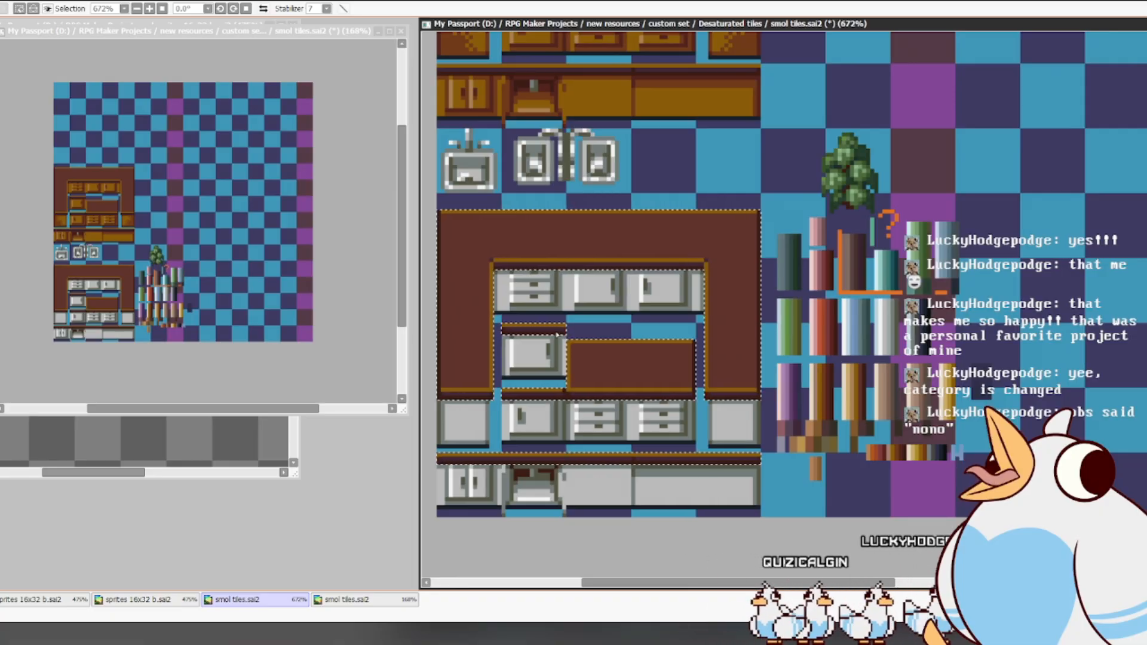
# - Recolour the duplicate countertops' trim to white, and sample a swatch colour to fill the countertop surface
pyautogui.moveTo(844, 380); pyautogui.dragTo(878, 380)
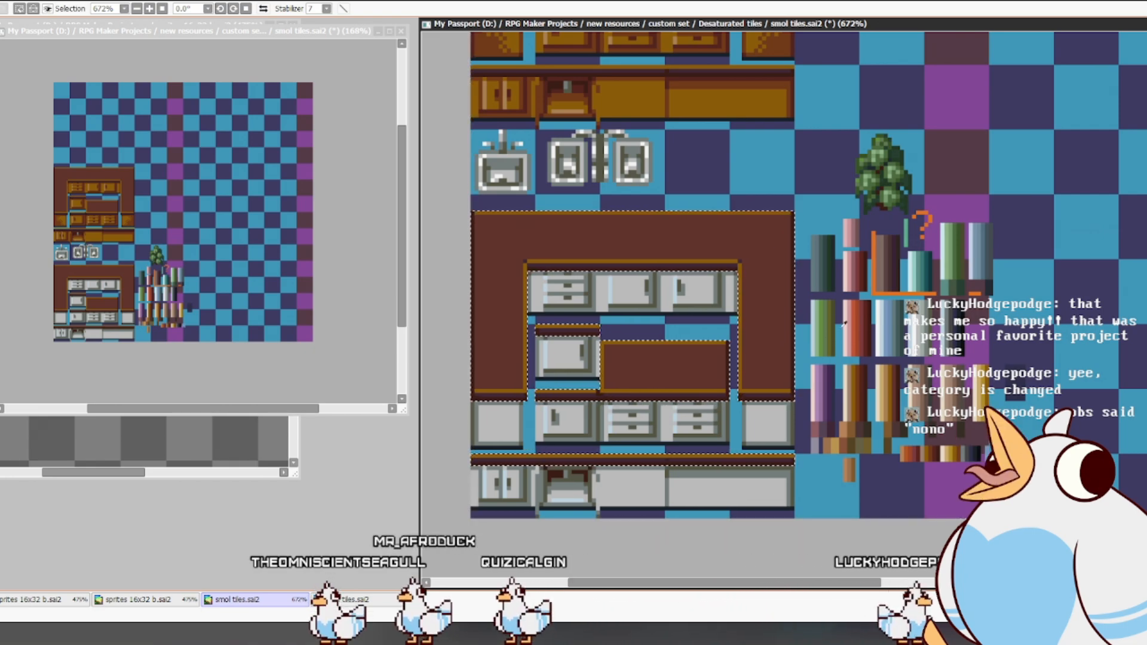
pyautogui.rightClick(877, 328)
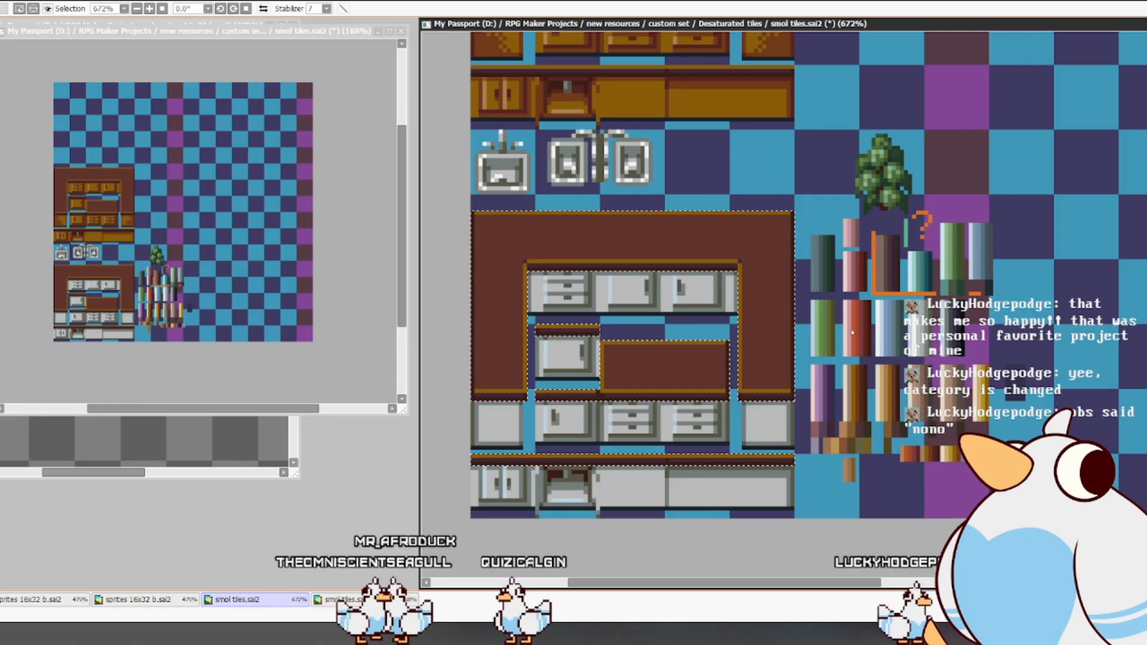
pyautogui.click(741, 366)
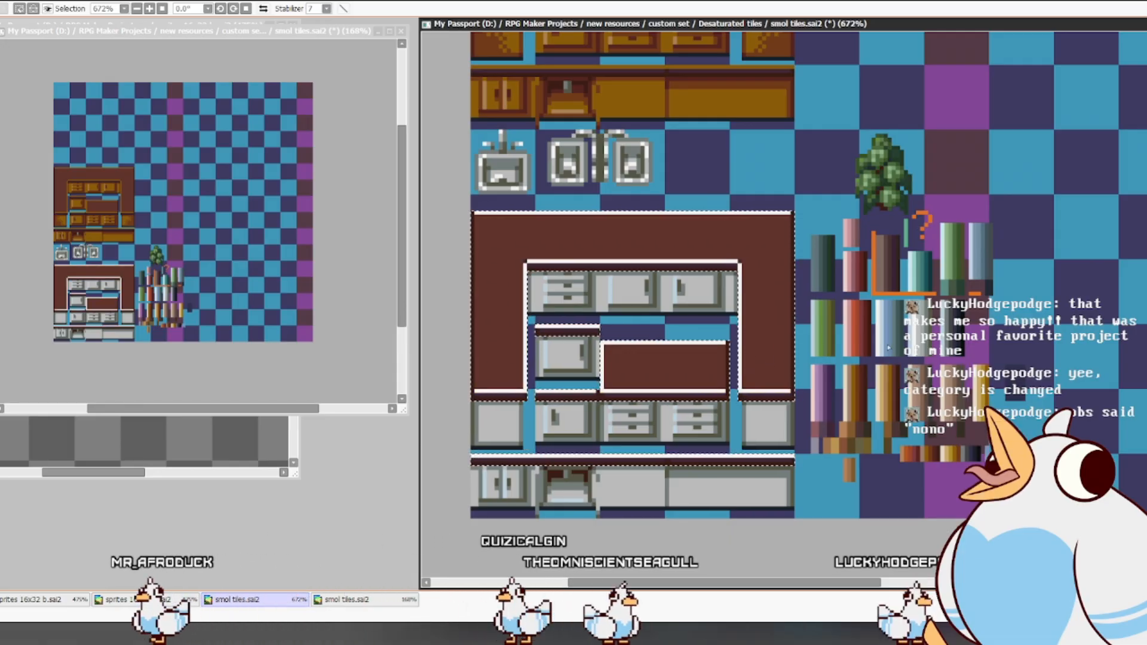
pyautogui.rightClick(915, 339)
pyautogui.click(669, 373)
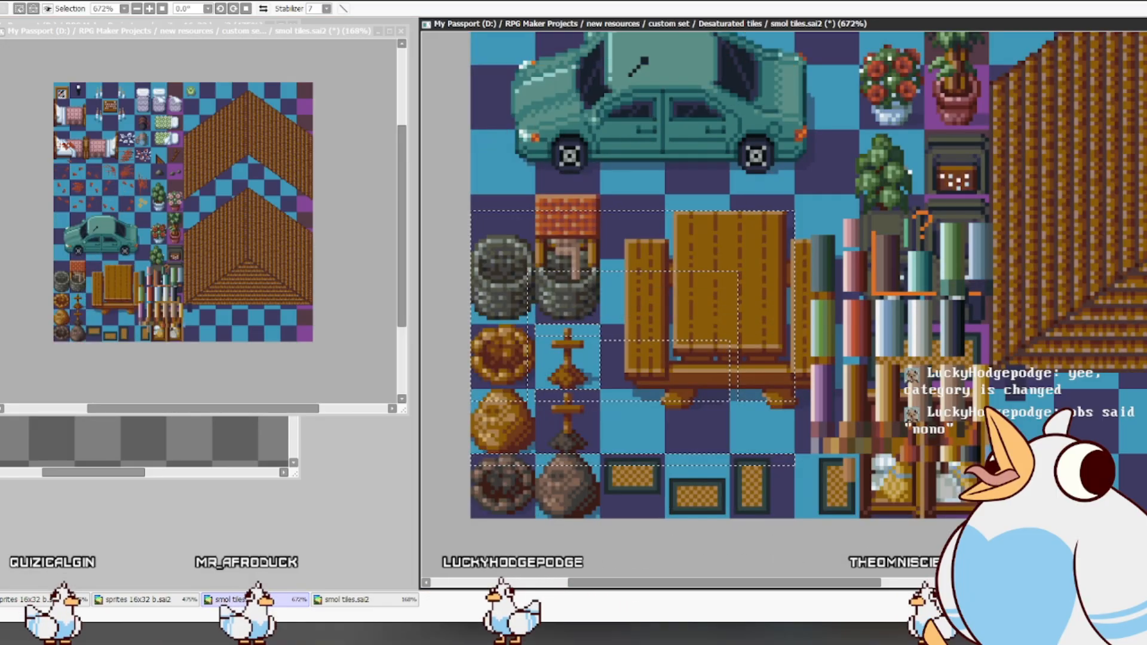
# - Clear the old selection and select the grey metal shelves and their shelf top among the furniture tiles
pyautogui.scroll(10, 638, 67)
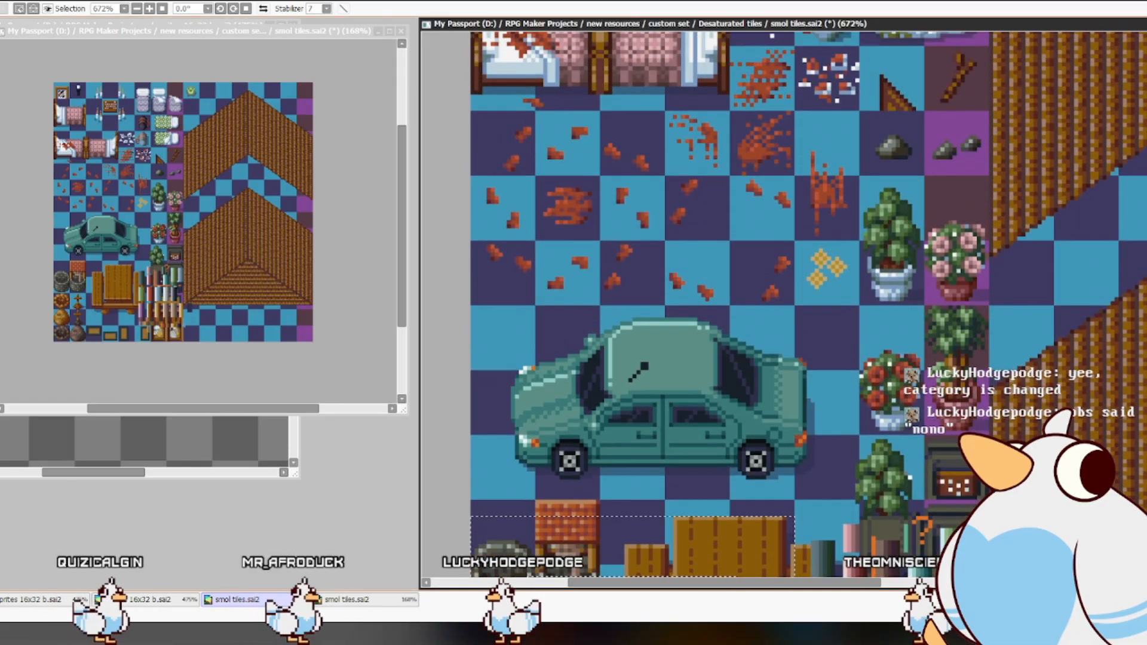
pyautogui.scroll(-10, 640, 60)
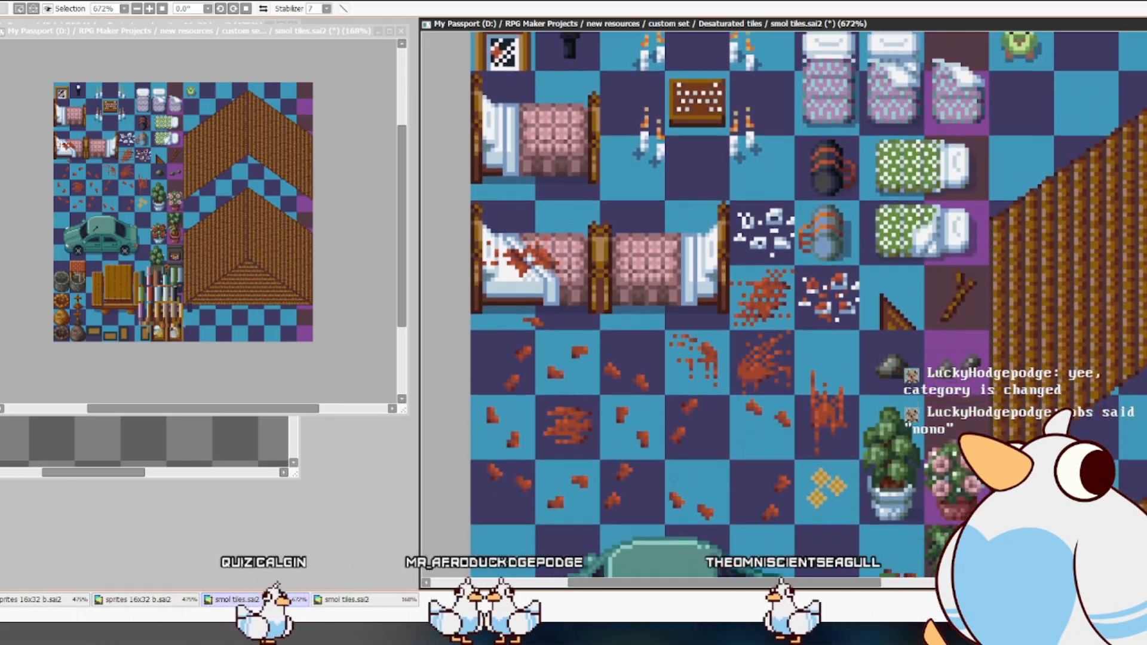
pyautogui.scroll(-1, 638, 59)
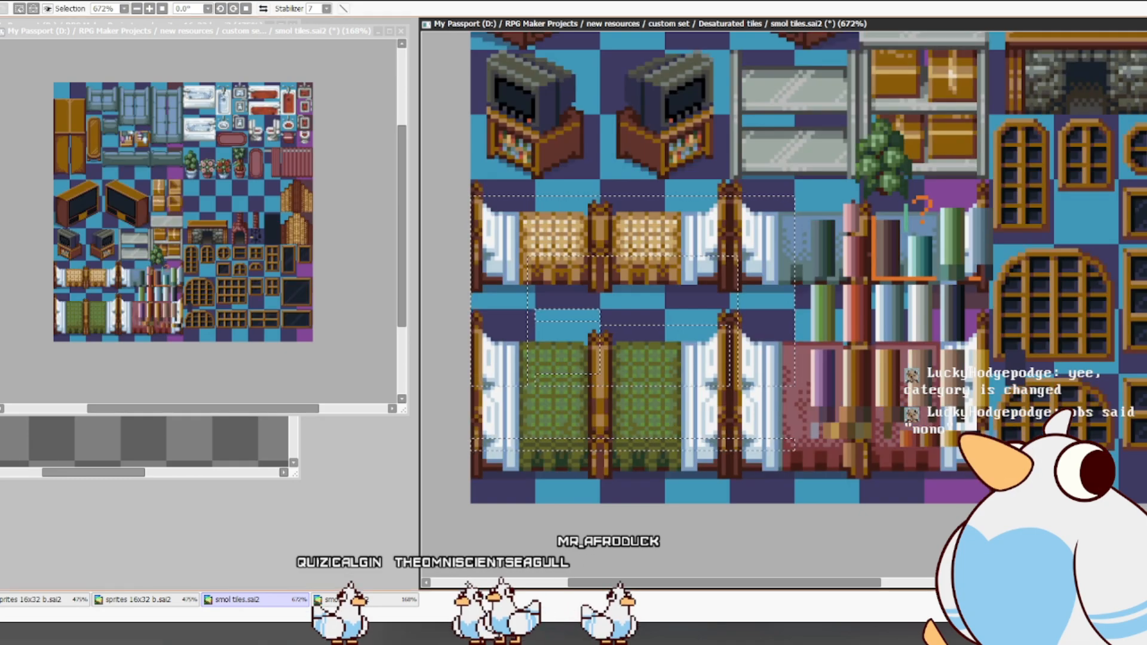
pyautogui.scroll(3, 776, 305)
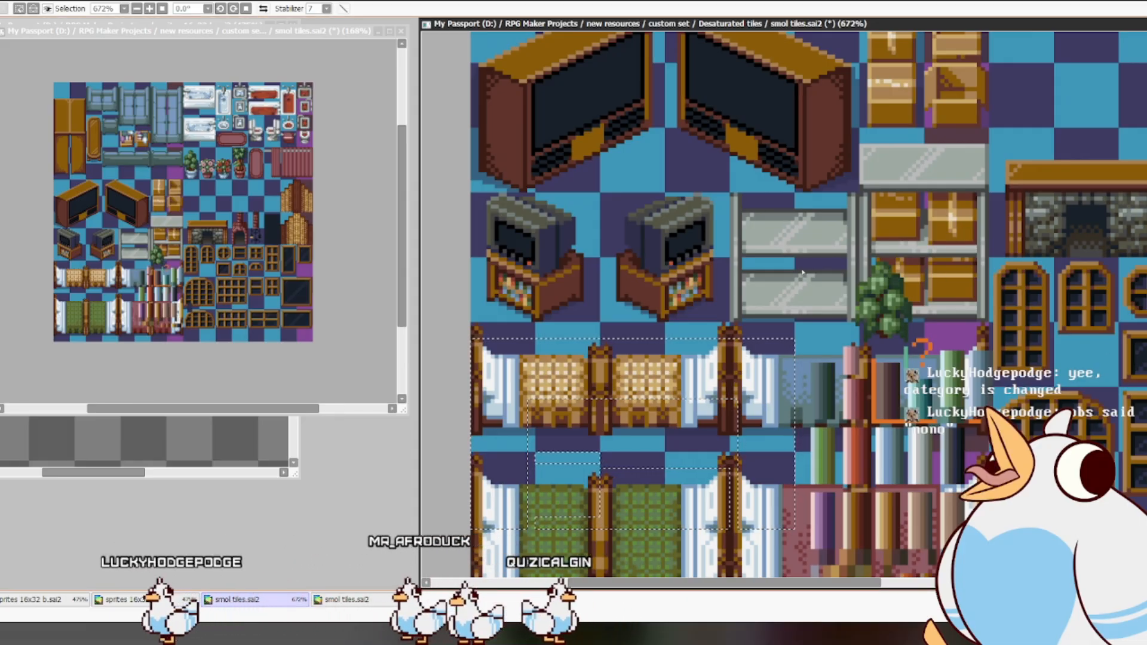
pyautogui.hotkey('ctrl', 'd')
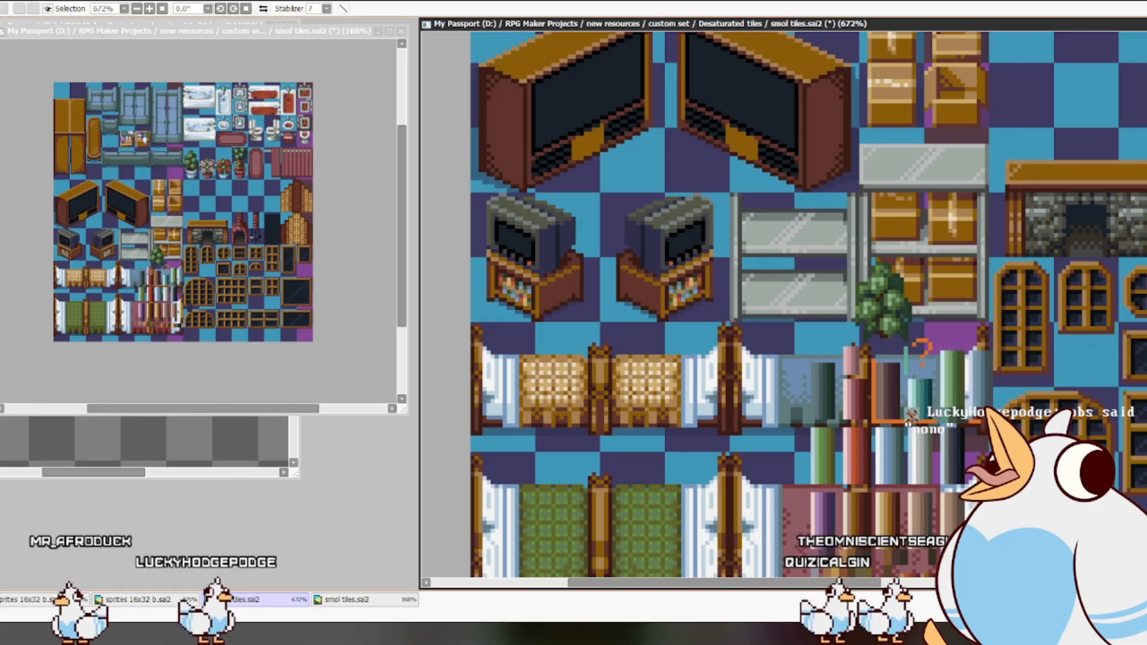
pyautogui.moveTo(730, 322); pyautogui.dragTo(790, 297)
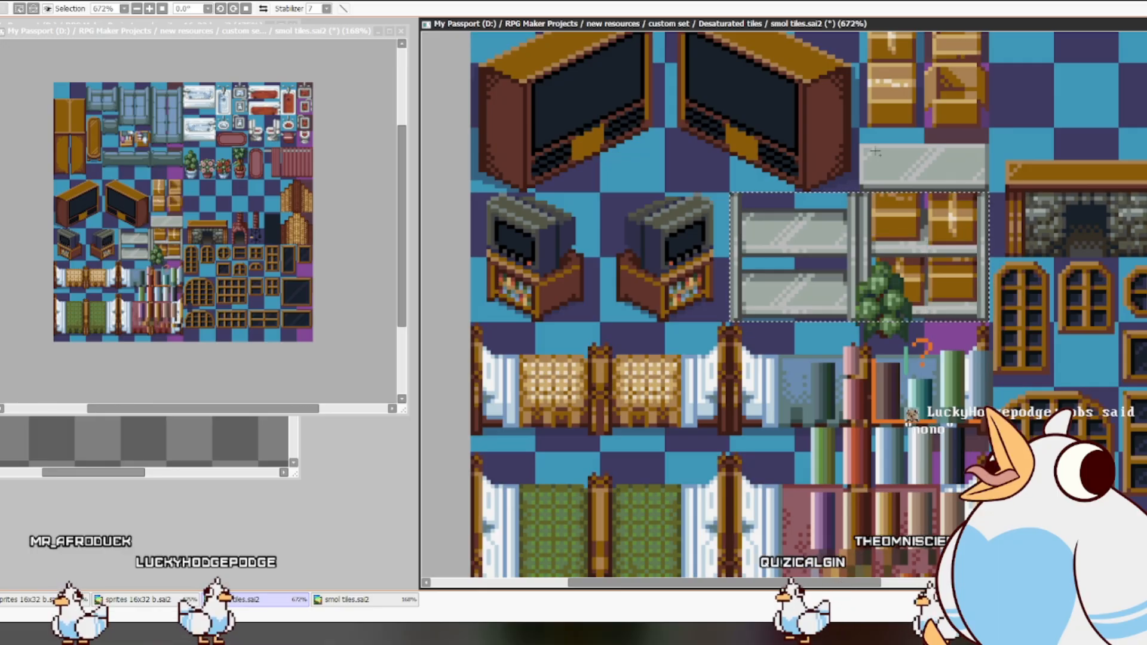
pyautogui.moveTo(861, 145); pyautogui.dragTo(987, 213)
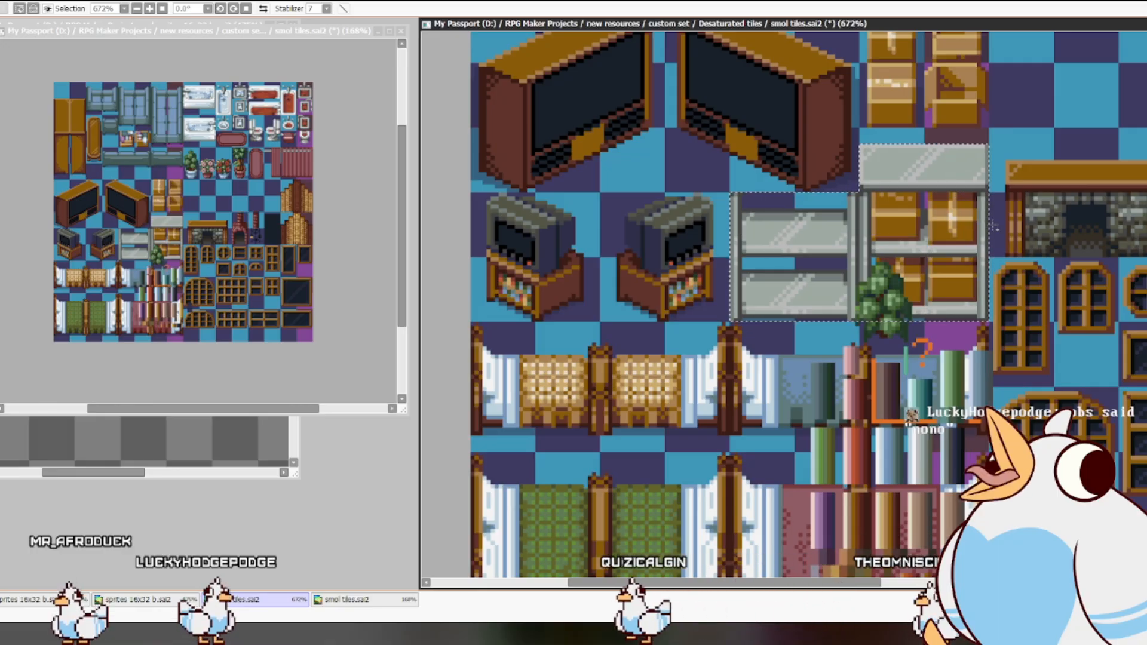
# - Add the four cardboard box tiles above the metal shelves to the selection
pyautogui.scroll(3, 995, 227)
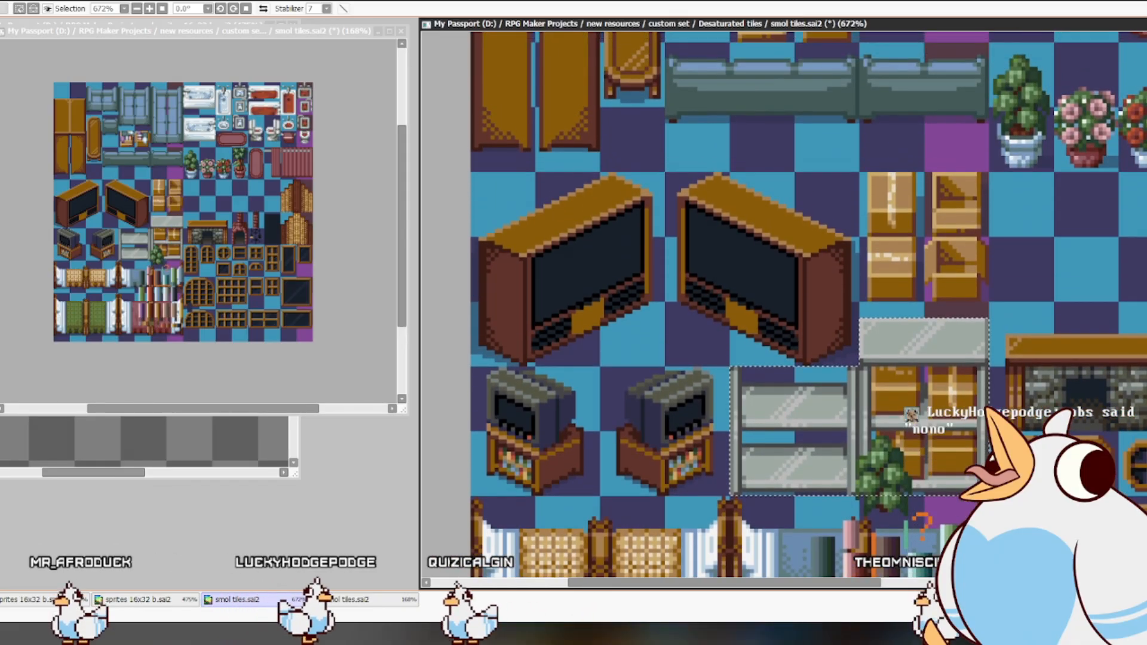
pyautogui.scroll(1, 868, 225)
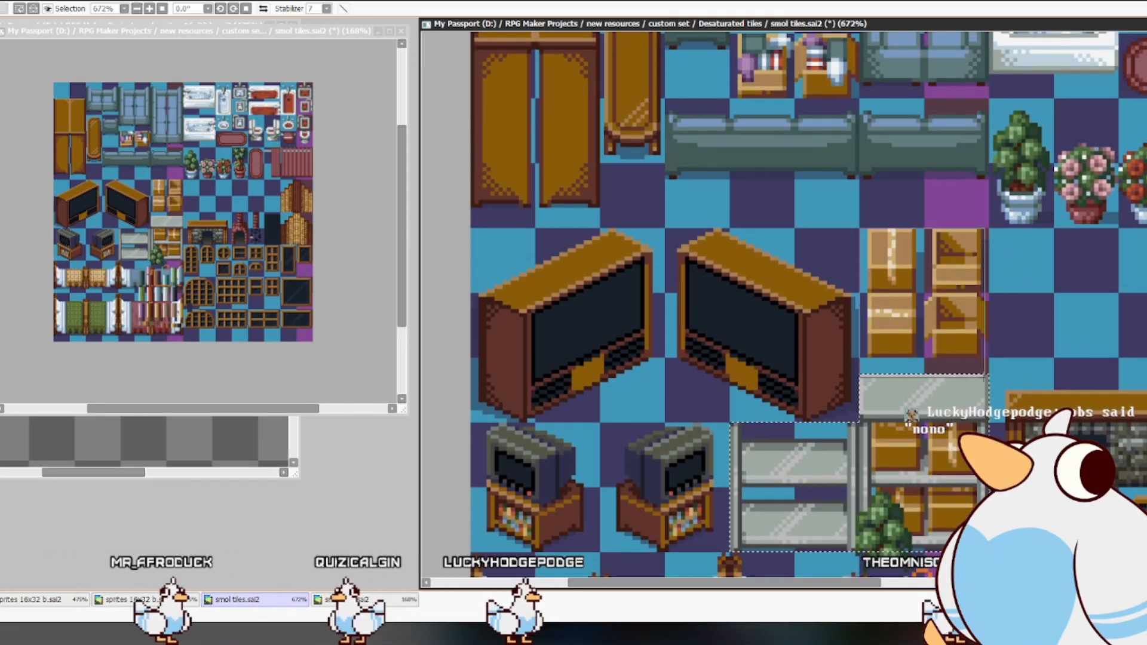
pyautogui.scroll(5, 808, 304)
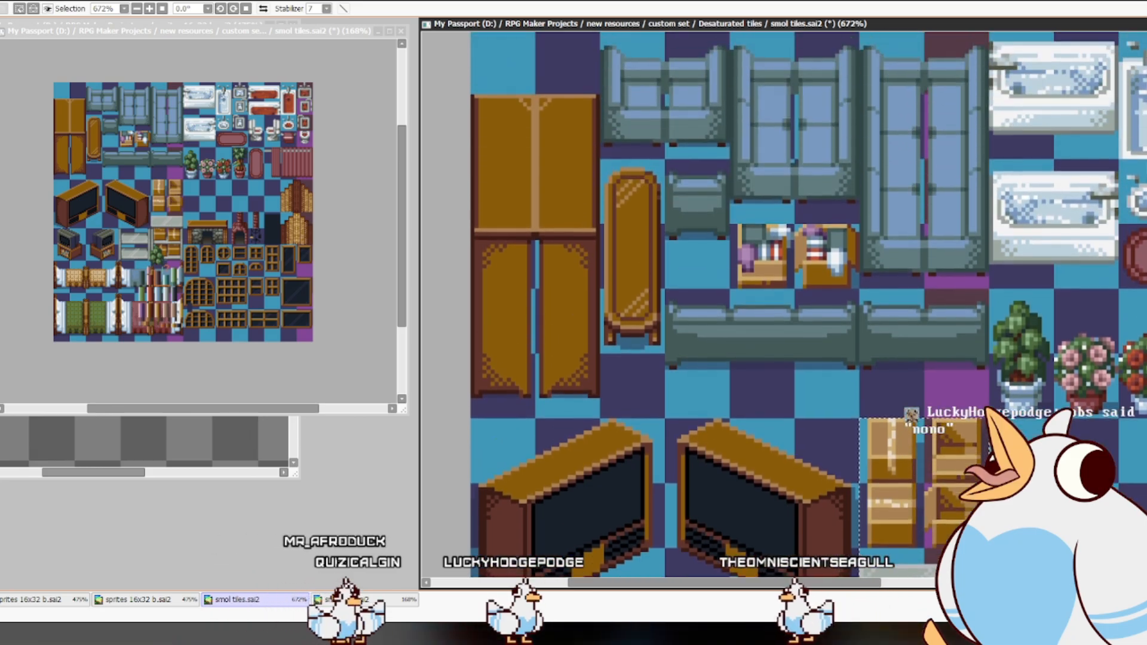
pyautogui.scroll(-1, 808, 304)
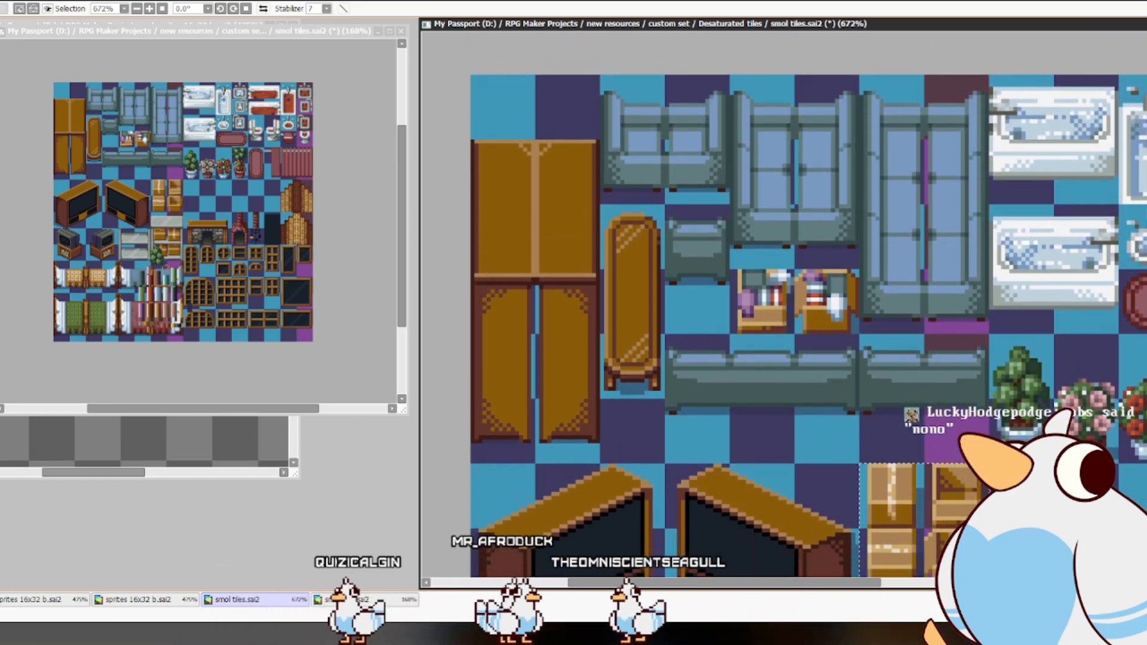
pyautogui.scroll(-8, 809, 305)
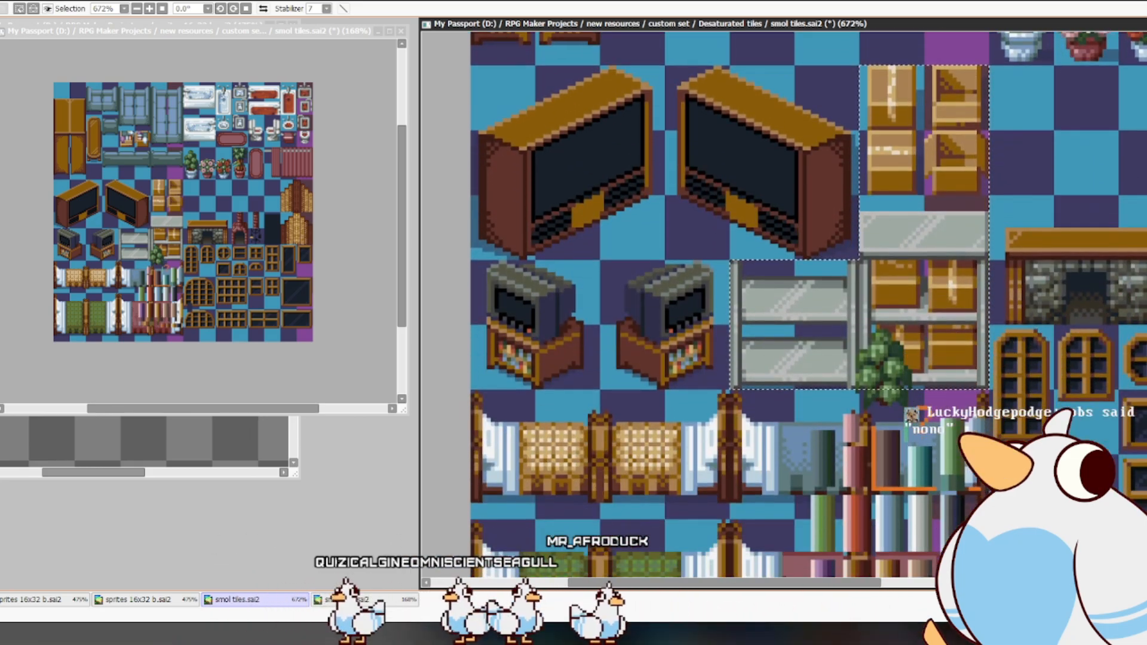
# - Paste the shelves and boxes into the kitchen tiles and position them beside the counters, one tile right of their original column
pyautogui.scroll(-3, 809, 305)
pyautogui.scroll(5, 808, 305)
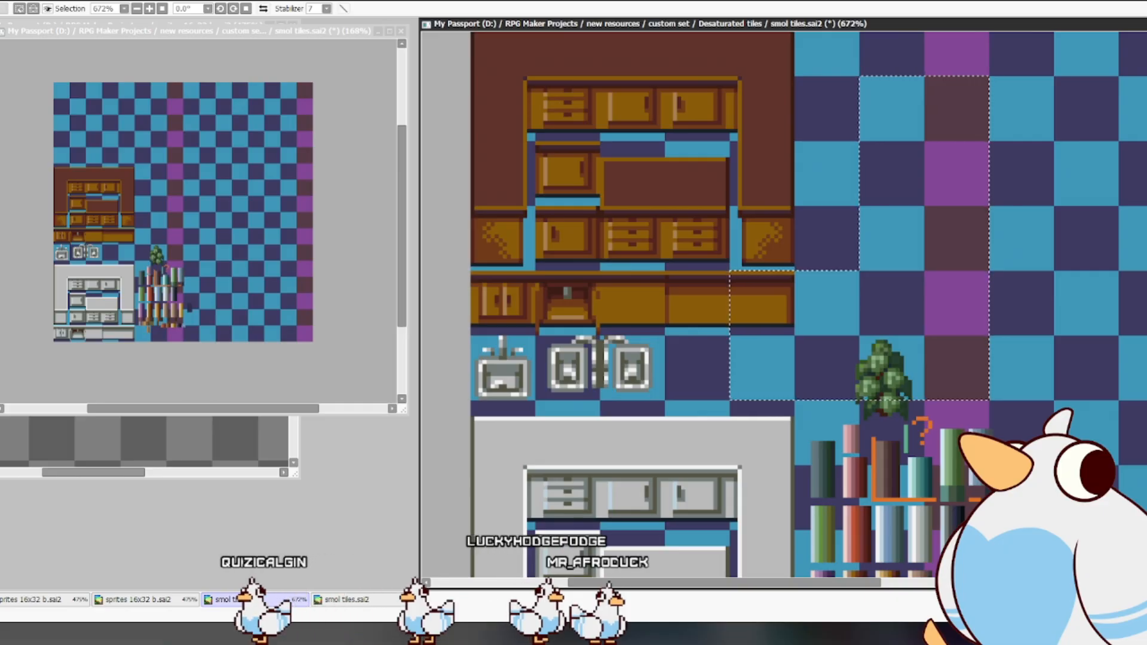
pyautogui.hotkey('ctrl', 'v')
pyautogui.moveTo(1110, 371); pyautogui.dragTo(1146, 496)
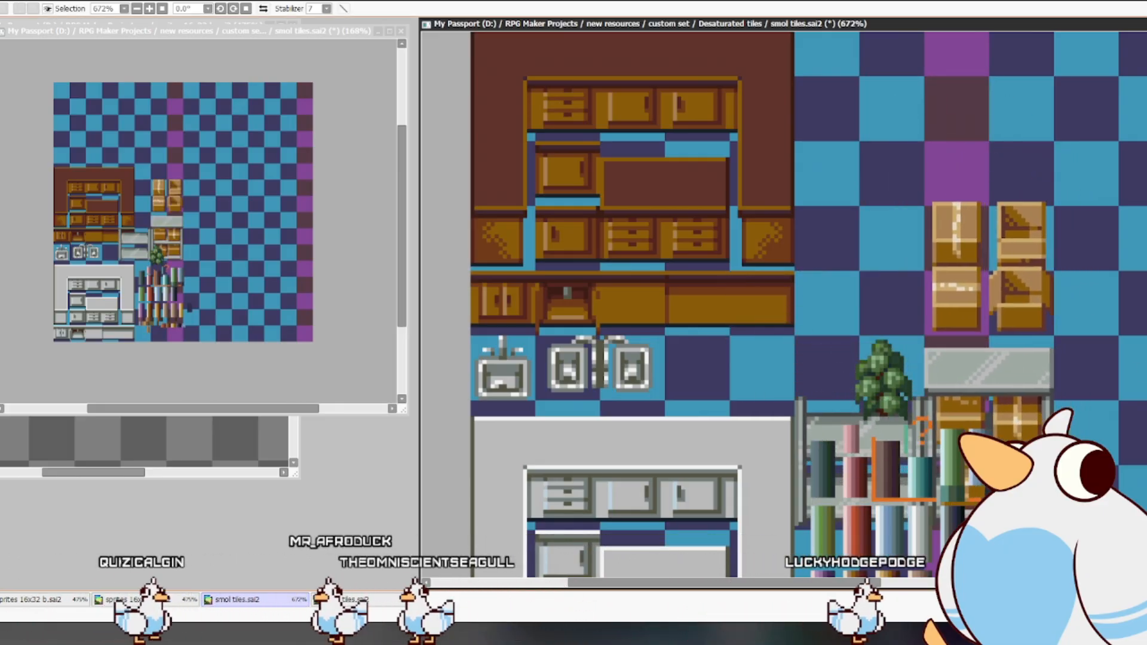
pyautogui.moveTo(907, 465); pyautogui.dragTo(994, 290)
pyautogui.moveTo(984, 359); pyautogui.dragTo(944, 333)
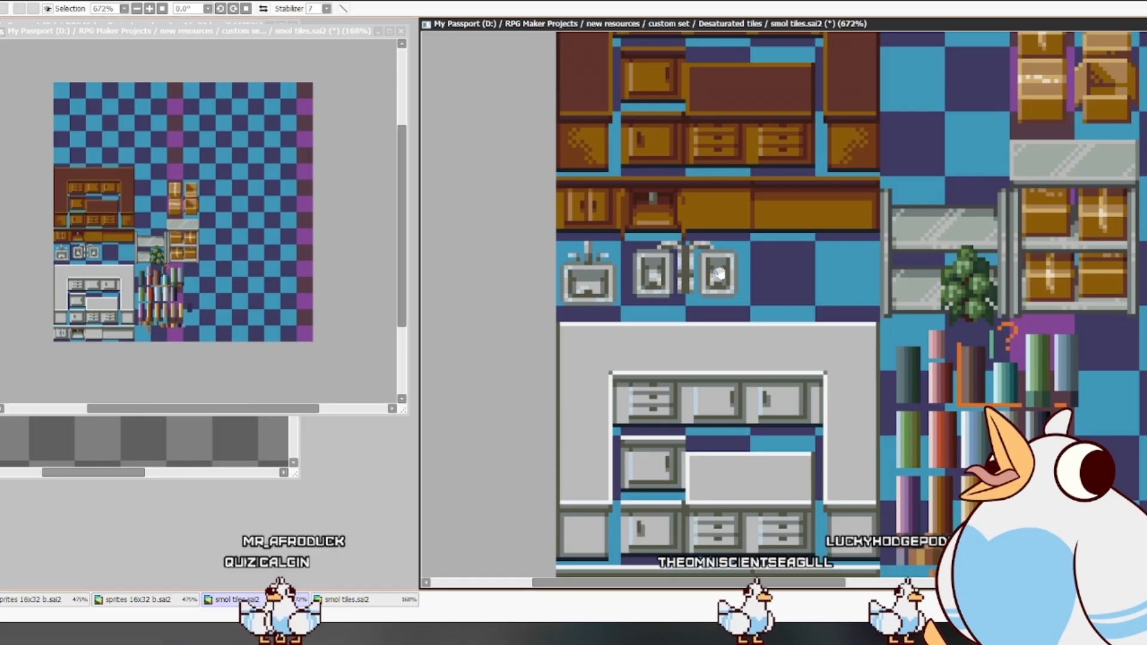
pyautogui.moveTo(555, 237); pyautogui.dragTo(762, 314)
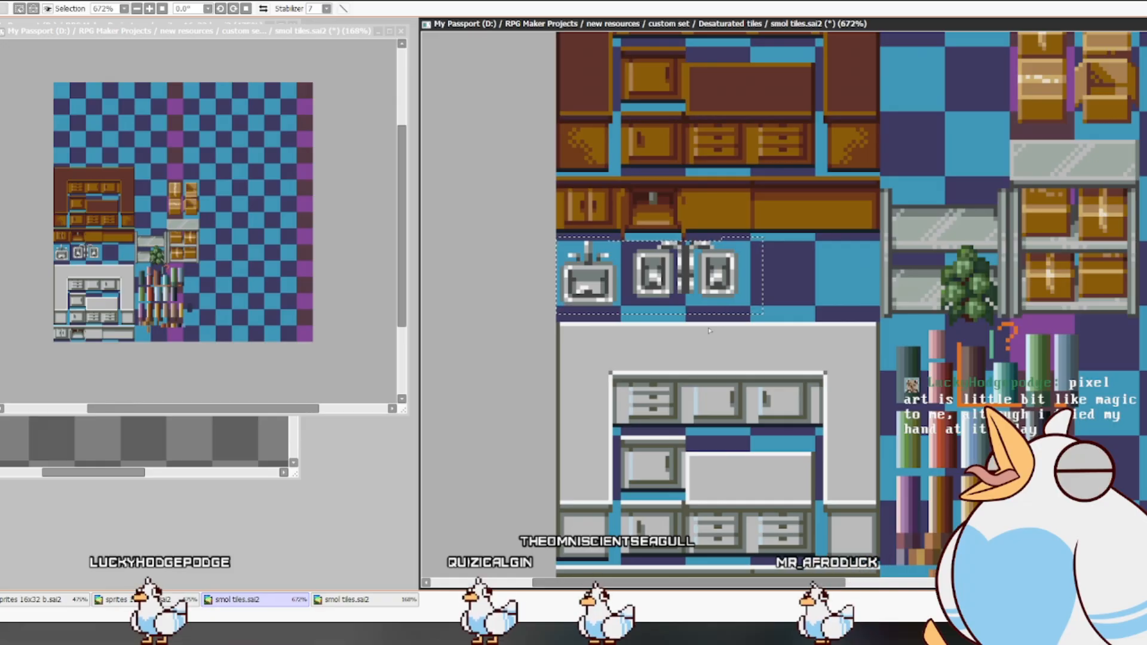
pyautogui.hotkey('ctrl', 'd')
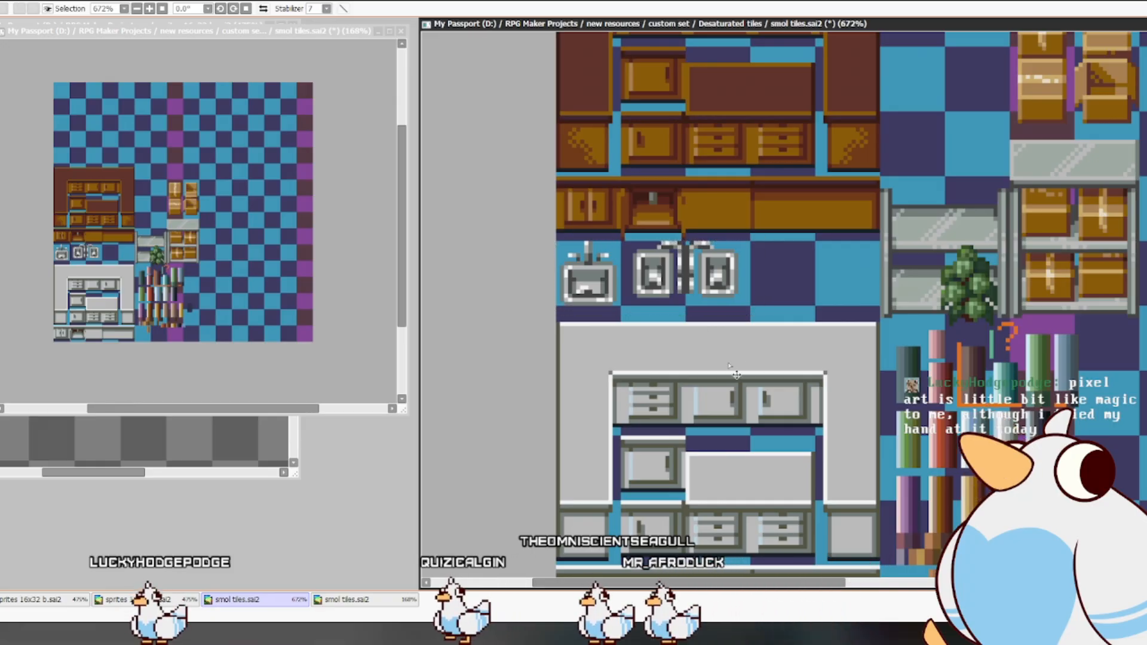
pyautogui.moveTo(744, 456); pyautogui.dragTo(723, 376)
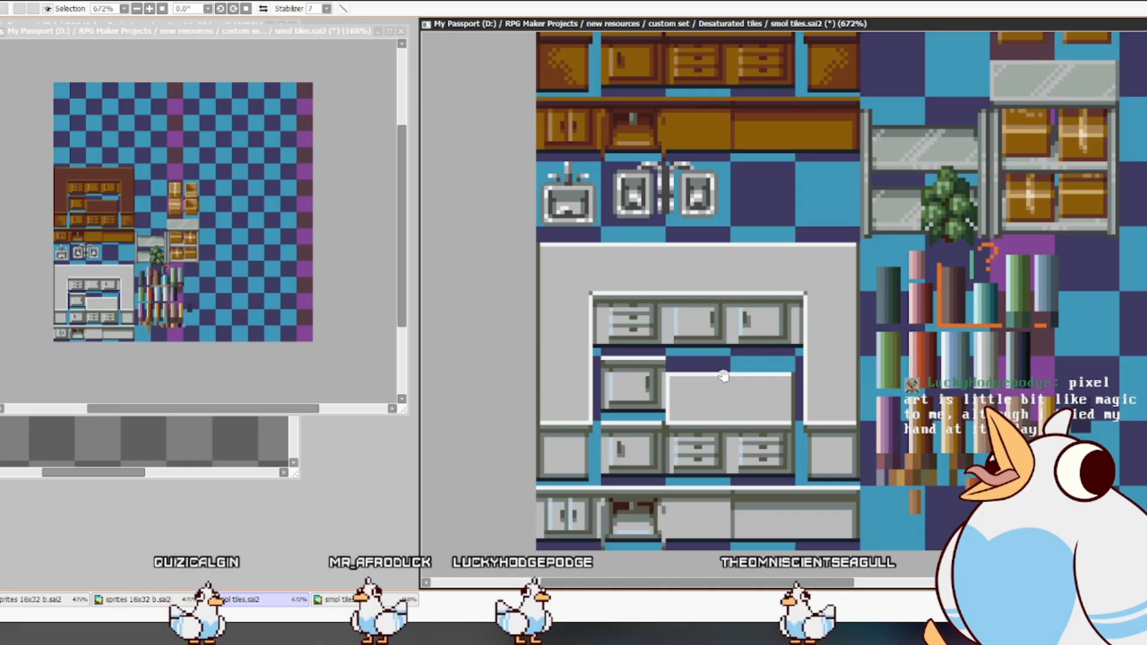
pyautogui.moveTo(868, 415); pyautogui.dragTo(872, 342)
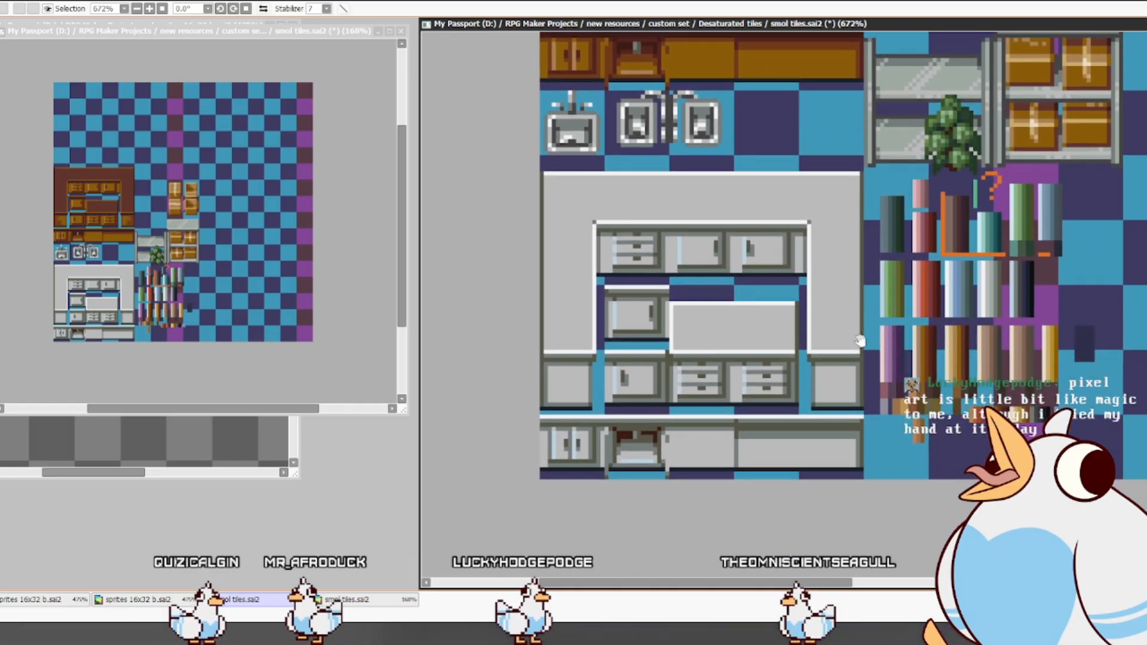
pyautogui.moveTo(606, 421); pyautogui.dragTo(668, 460)
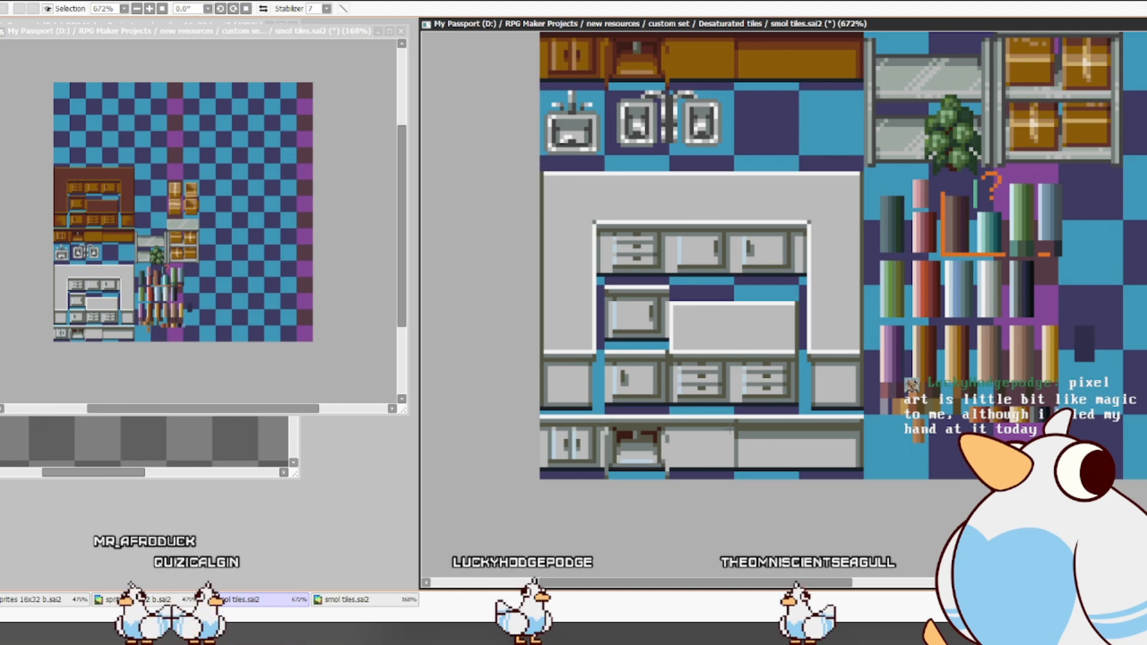
# - Select the duplicate grey kitchen set and recolour its shading, surfaces and white trim with greys sampled from the metal shelves
pyautogui.moveTo(556, 190); pyautogui.dragTo(862, 478)
pyautogui.moveTo(789, 341); pyautogui.dragTo(739, 424)
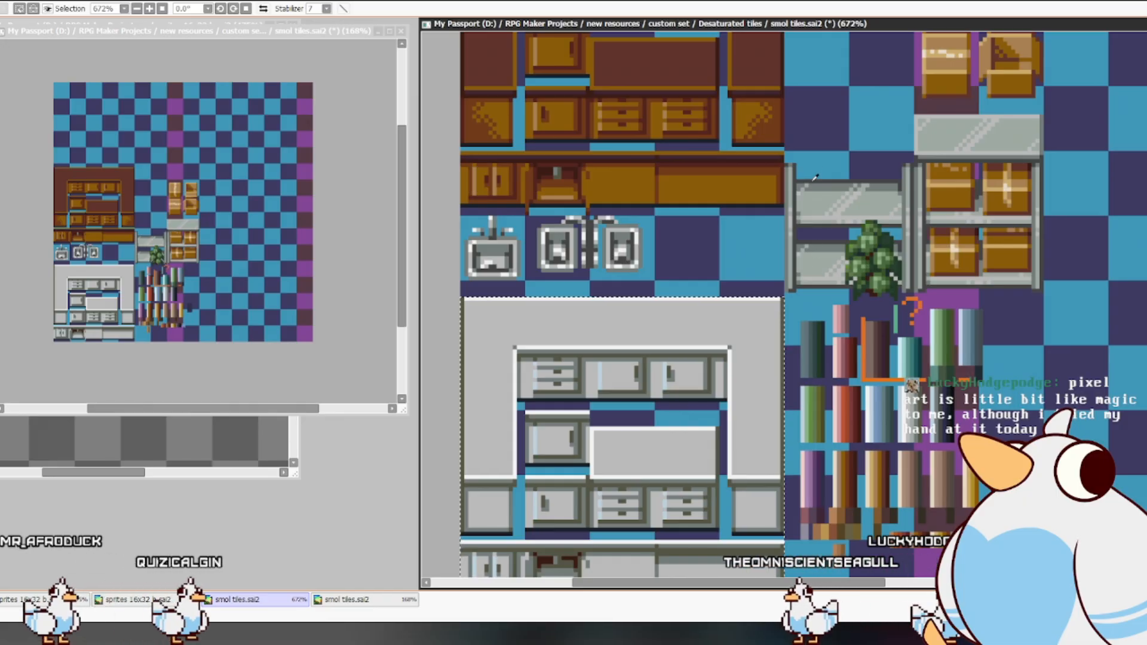
pyautogui.click(681, 415)
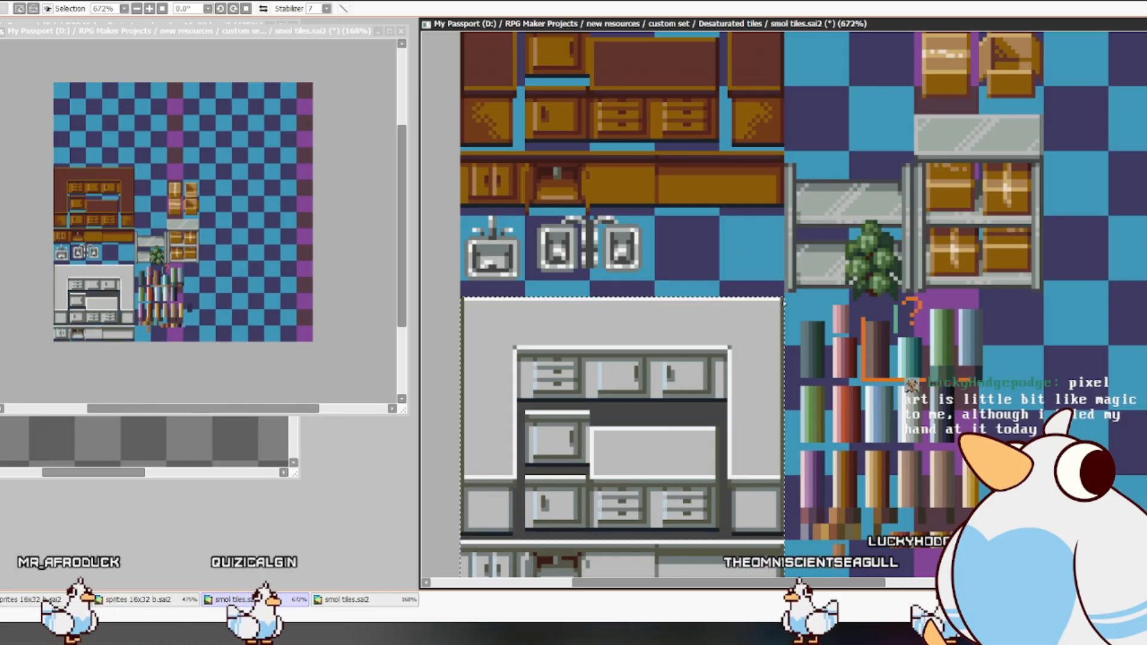
pyautogui.hotkey('ctrl', 'z')
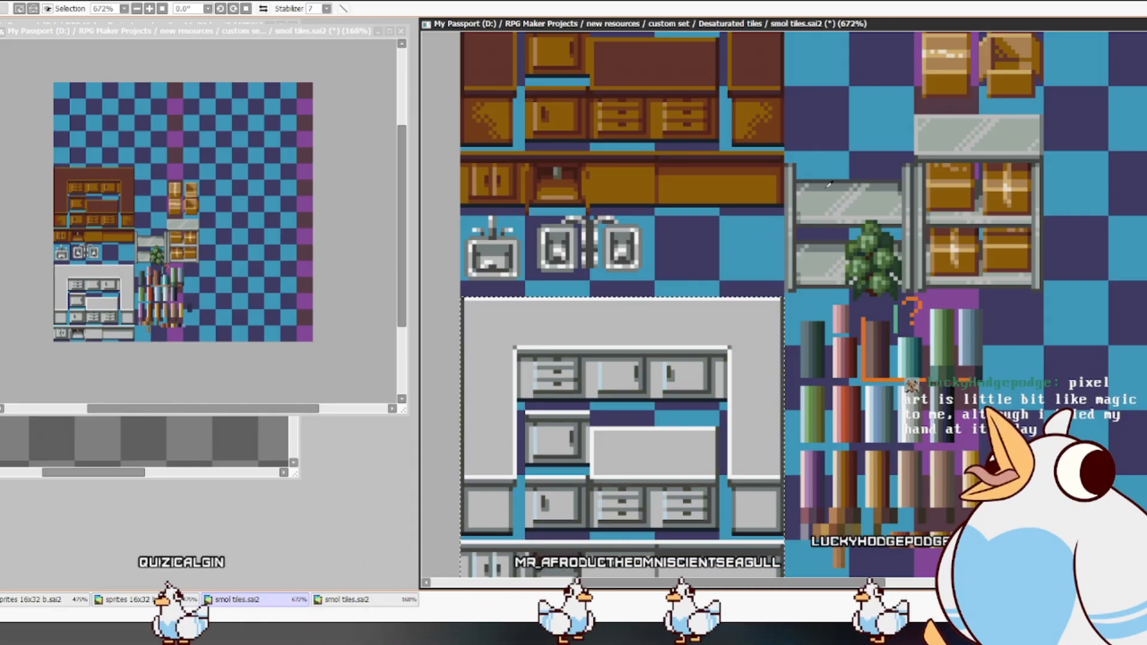
pyautogui.click(745, 342)
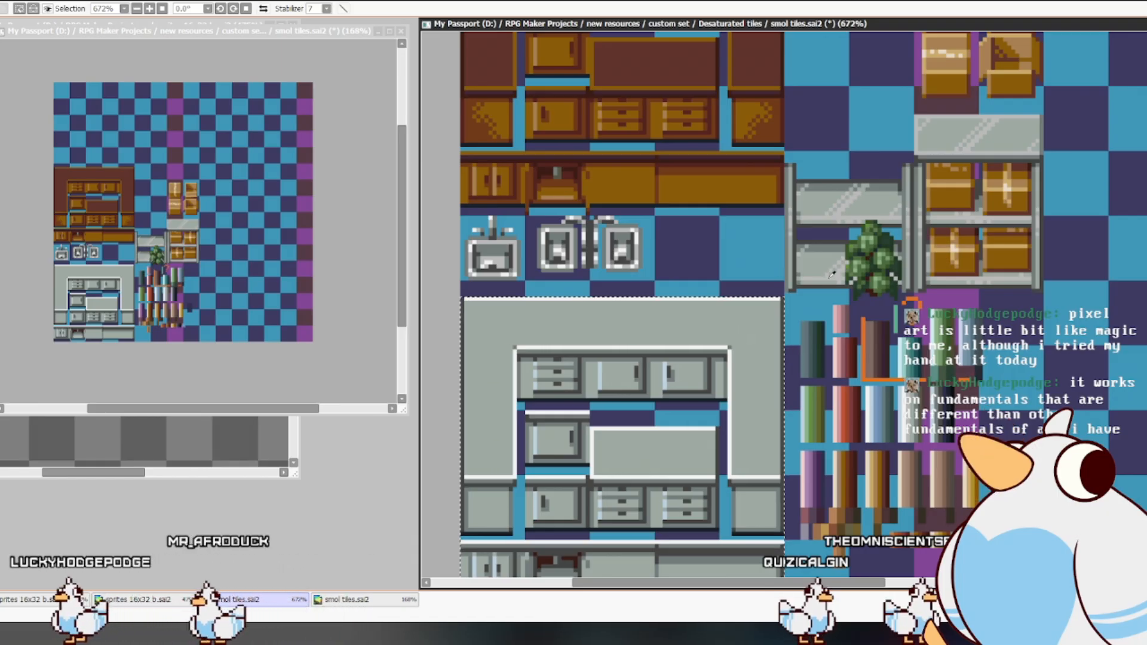
pyautogui.hotkey('ctrl', 'z')
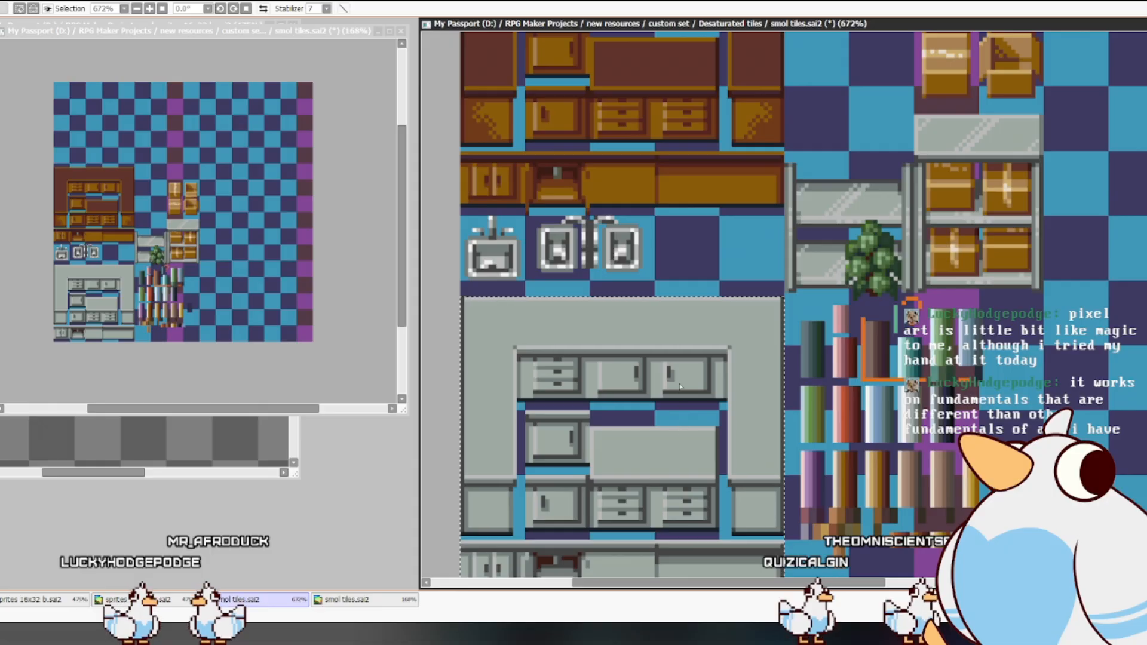
# - Recolour the brown interior of the duplicate set's open sink cabinet in dark greys and save the tileset
pyautogui.moveTo(704, 382); pyautogui.dragTo(768, 335)
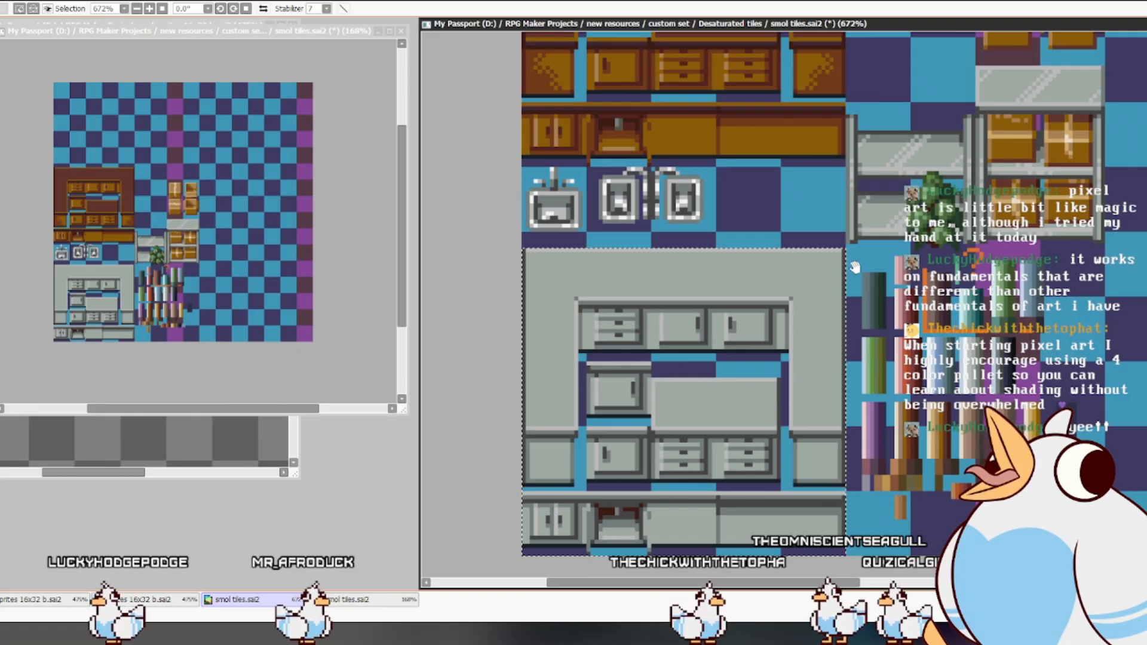
pyautogui.moveTo(727, 419)
pyautogui.mouseDown()
pyautogui.moveTo(719, 401)
pyautogui.moveTo(709, 416)
pyautogui.mouseUp()
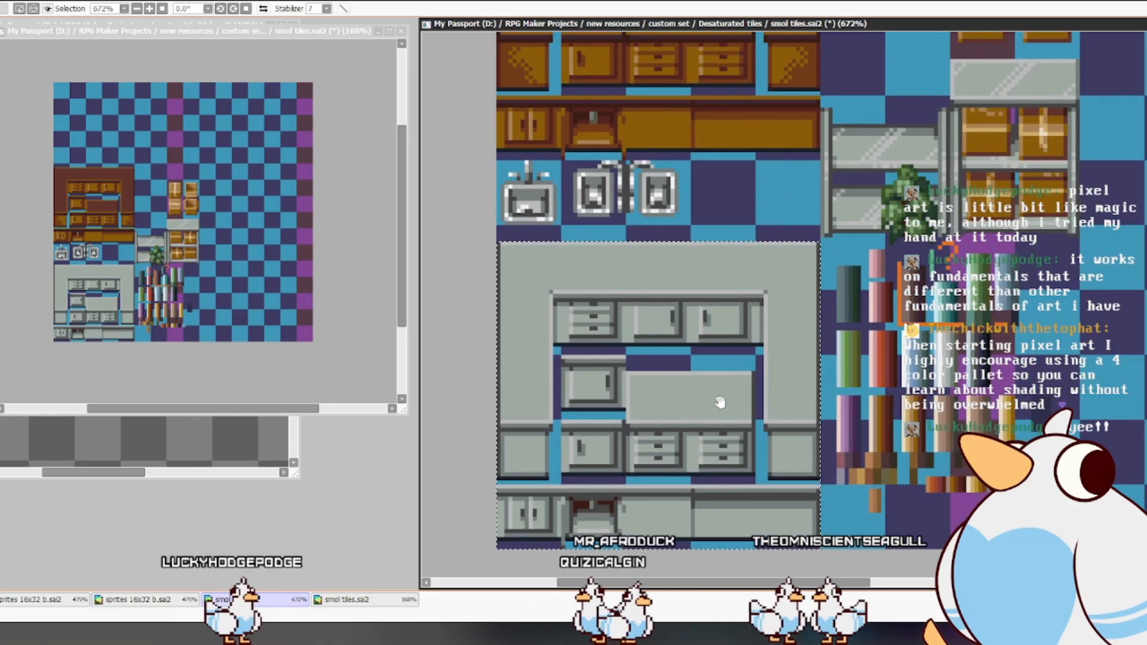
pyautogui.moveTo(741, 439); pyautogui.dragTo(746, 409)
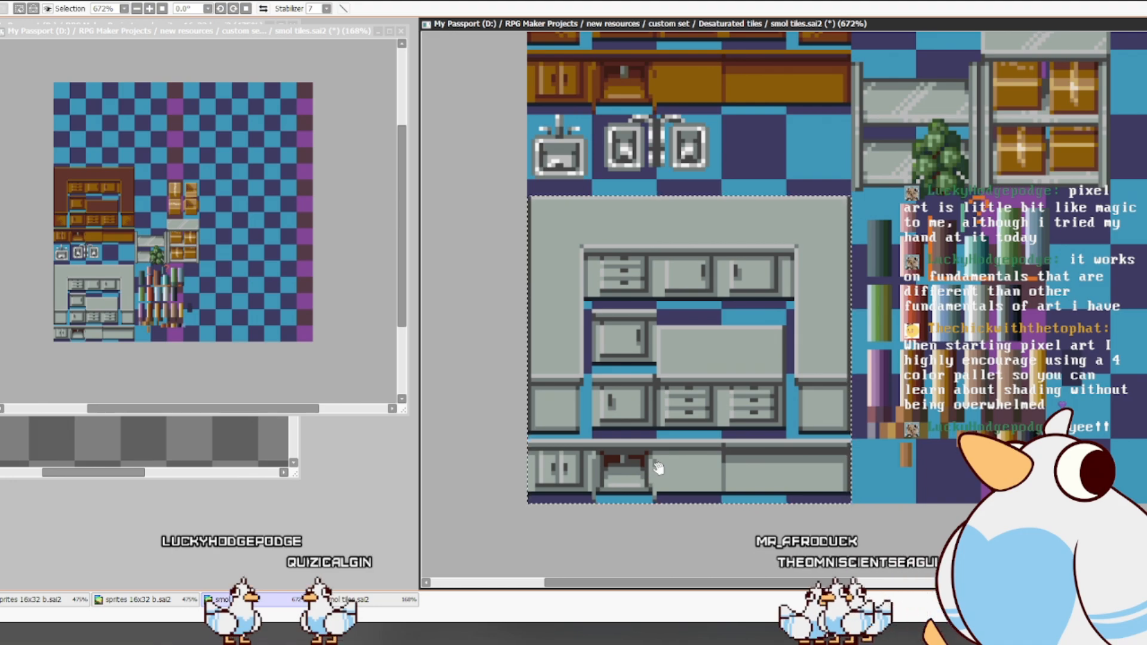
pyautogui.scroll(1, 658, 468)
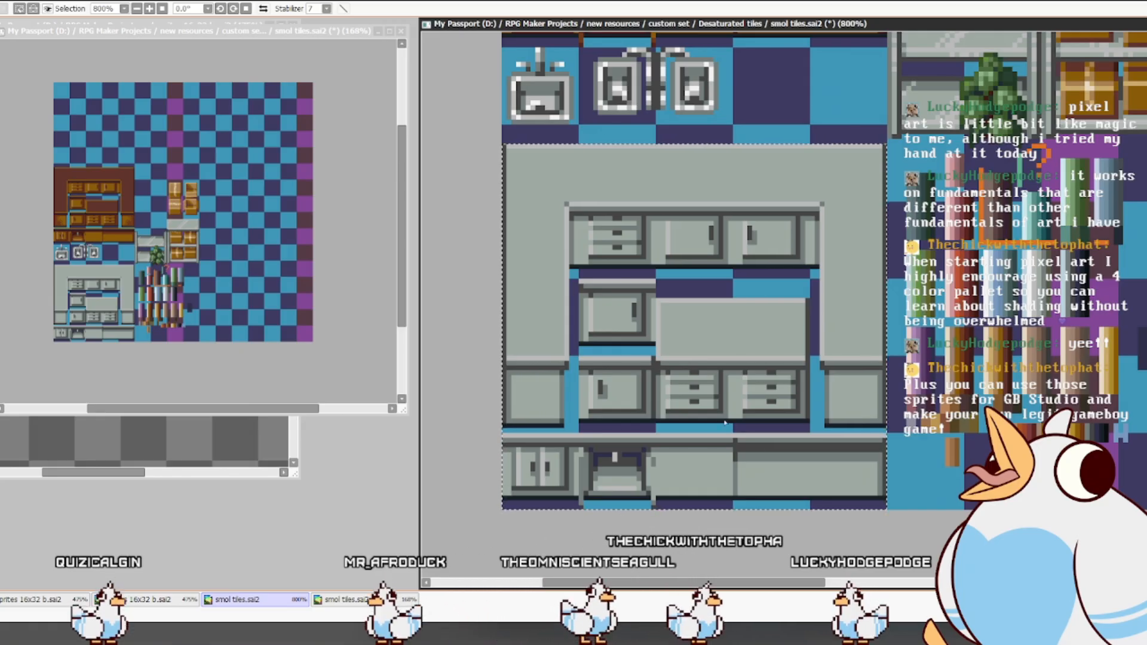
pyautogui.moveTo(741, 462); pyautogui.dragTo(747, 459)
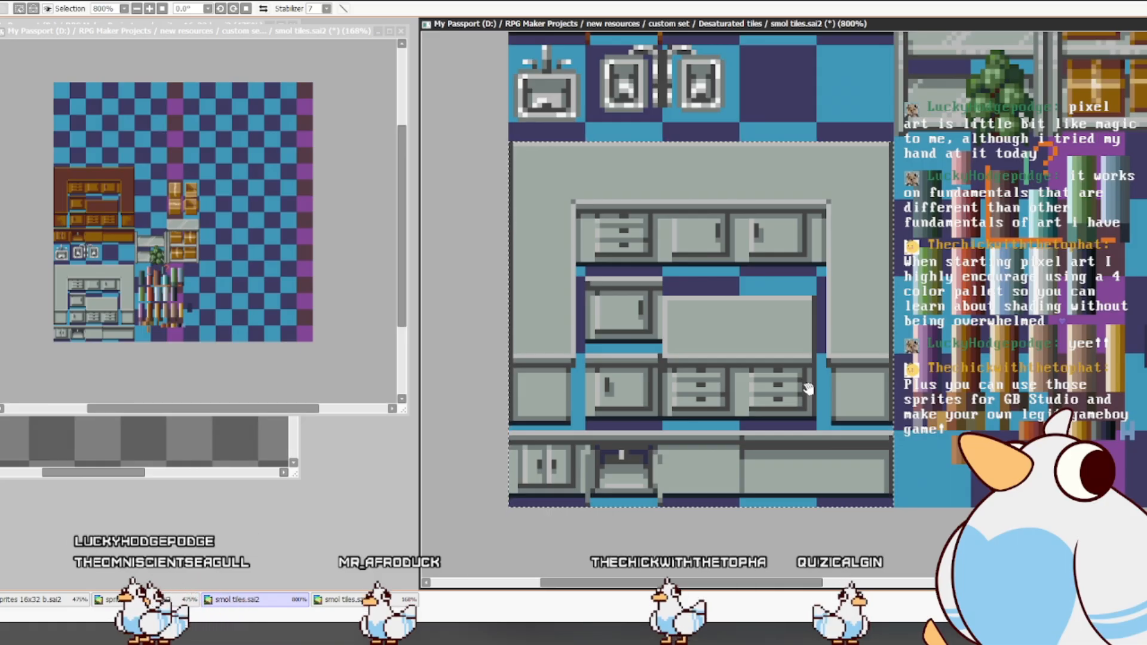
pyautogui.scroll(-1, 811, 413)
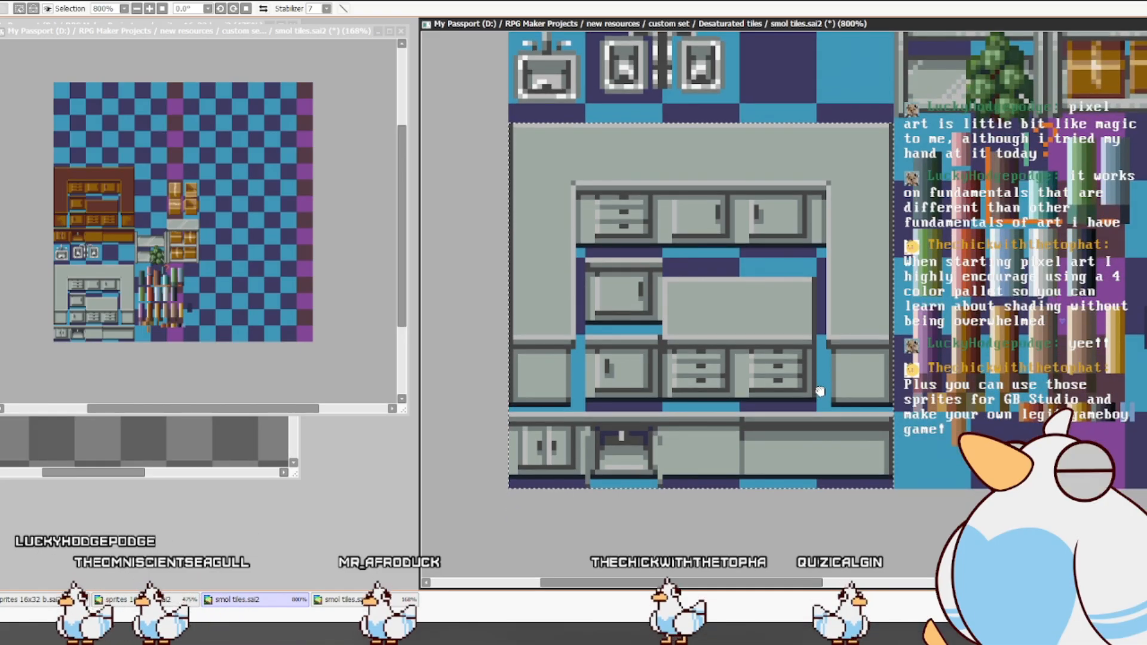
pyautogui.moveTo(820, 391); pyautogui.dragTo(826, 389)
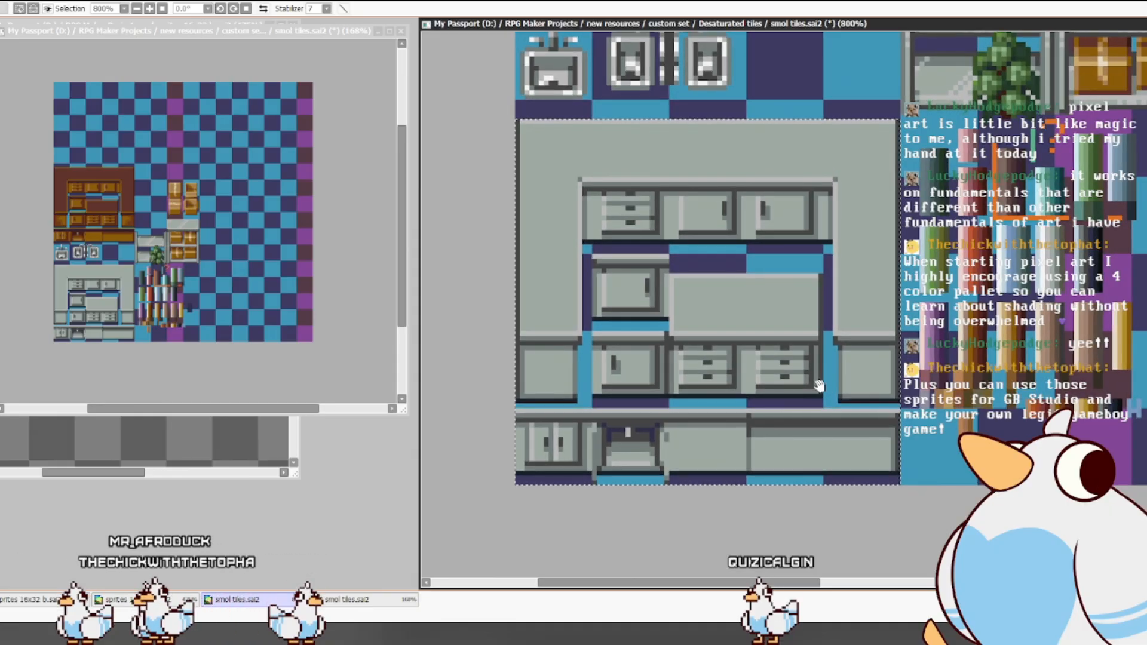
pyautogui.moveTo(760, 362); pyautogui.dragTo(742, 487)
pyautogui.moveTo(757, 408); pyautogui.dragTo(720, 432)
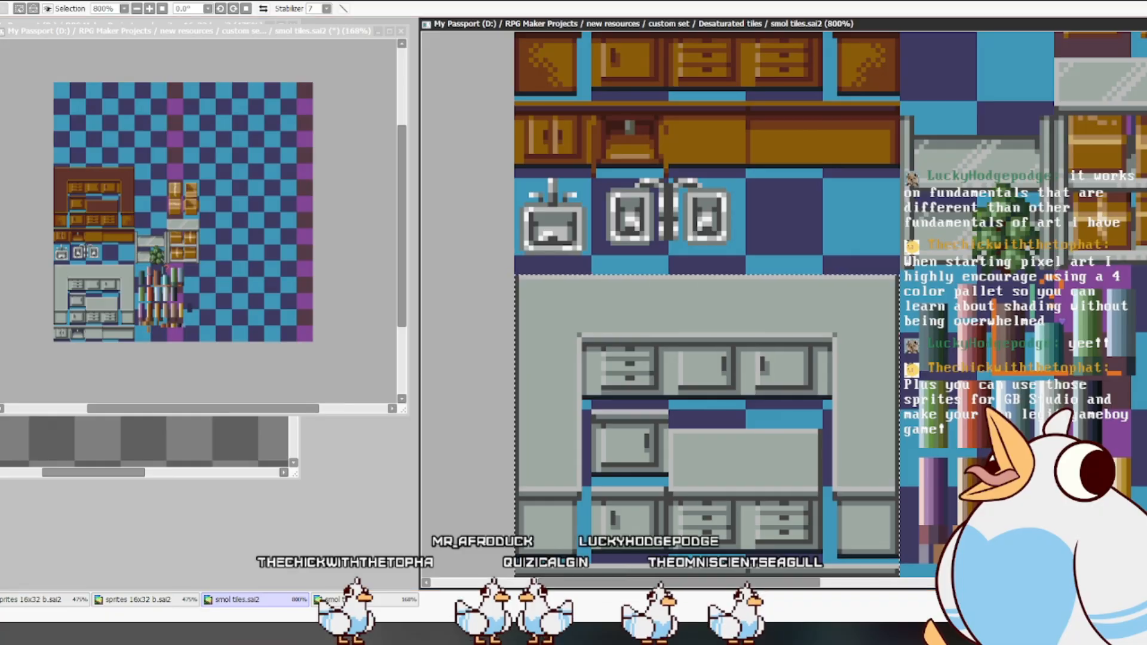
# - Copy the diagonal shine from the metal shelf onto the grey kitchen's rear countertop, extend it across the surface's depth, and save the tileset
pyautogui.moveTo(938, 291); pyautogui.dragTo(794, 349)
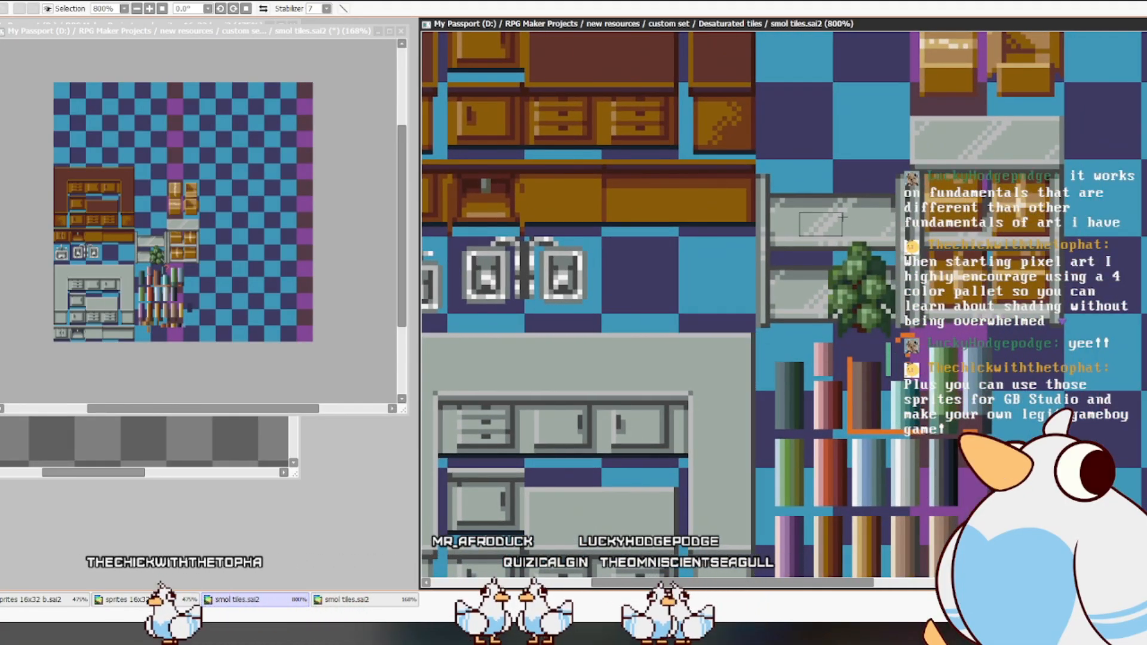
pyautogui.moveTo(800, 209); pyautogui.dragTo(854, 234)
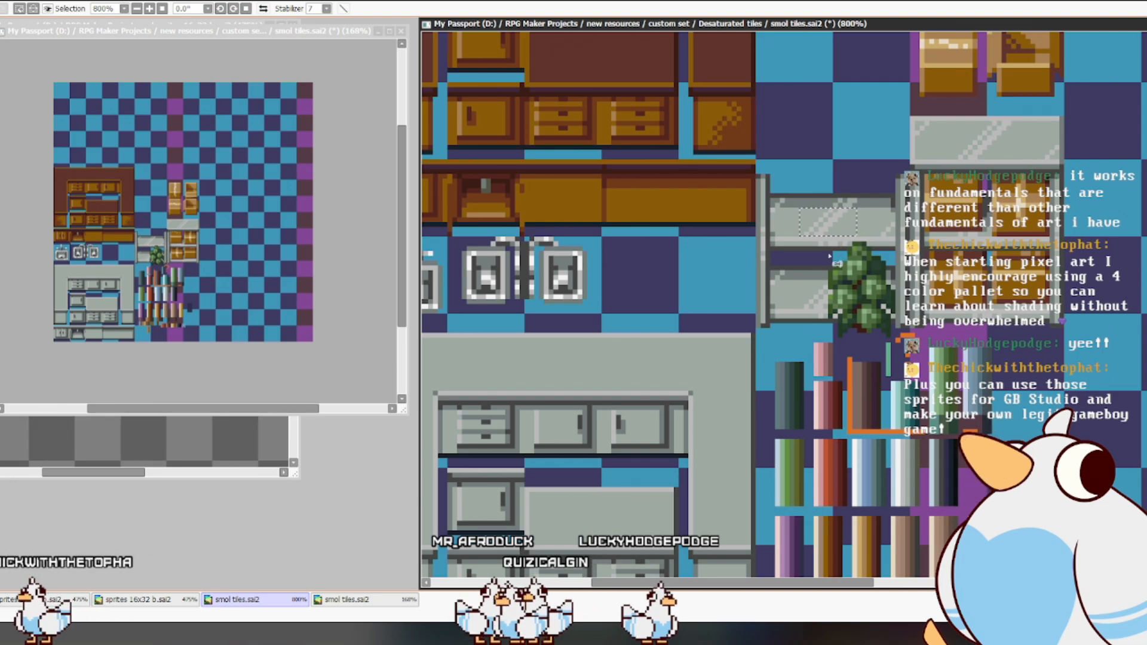
pyautogui.hotkey('ctrl', 'd')
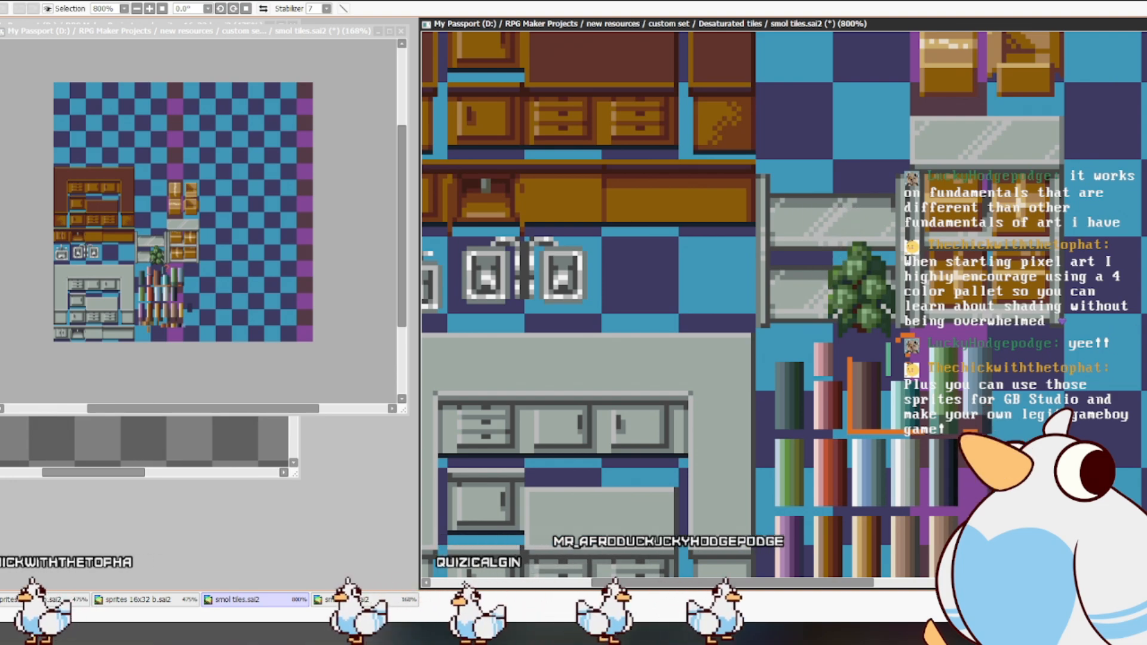
pyautogui.hotkey('ctrl', 'v')
pyautogui.moveTo(807, 287); pyautogui.dragTo(695, 418)
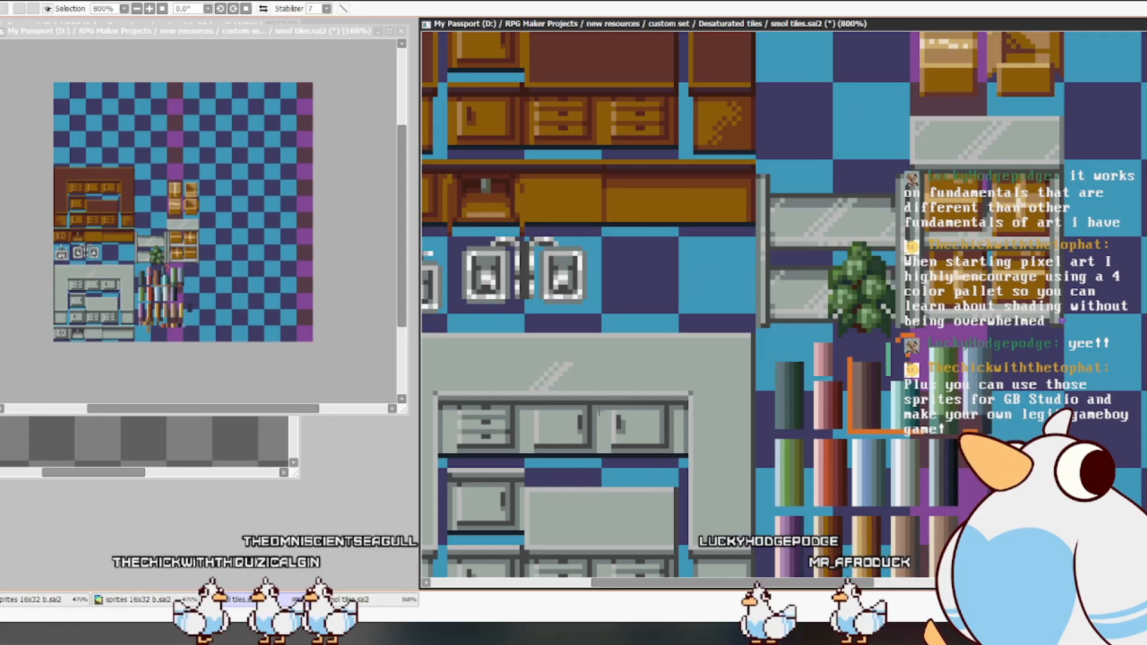
pyautogui.moveTo(602, 424); pyautogui.dragTo(697, 403)
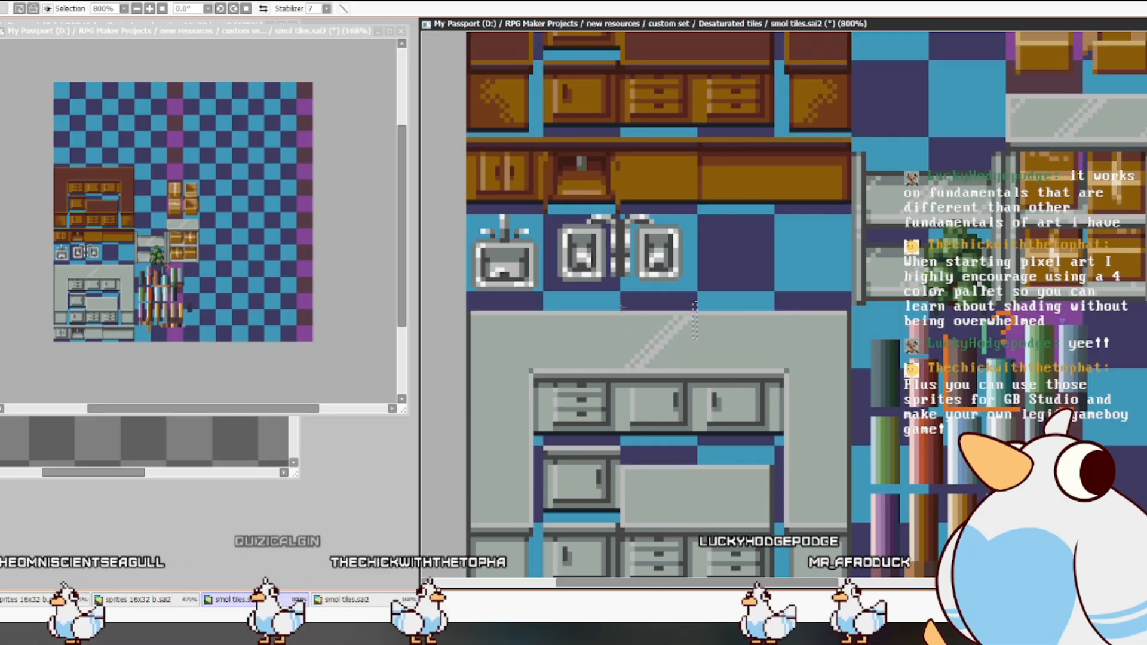
pyautogui.moveTo(623, 304); pyautogui.dragTo(622, 371)
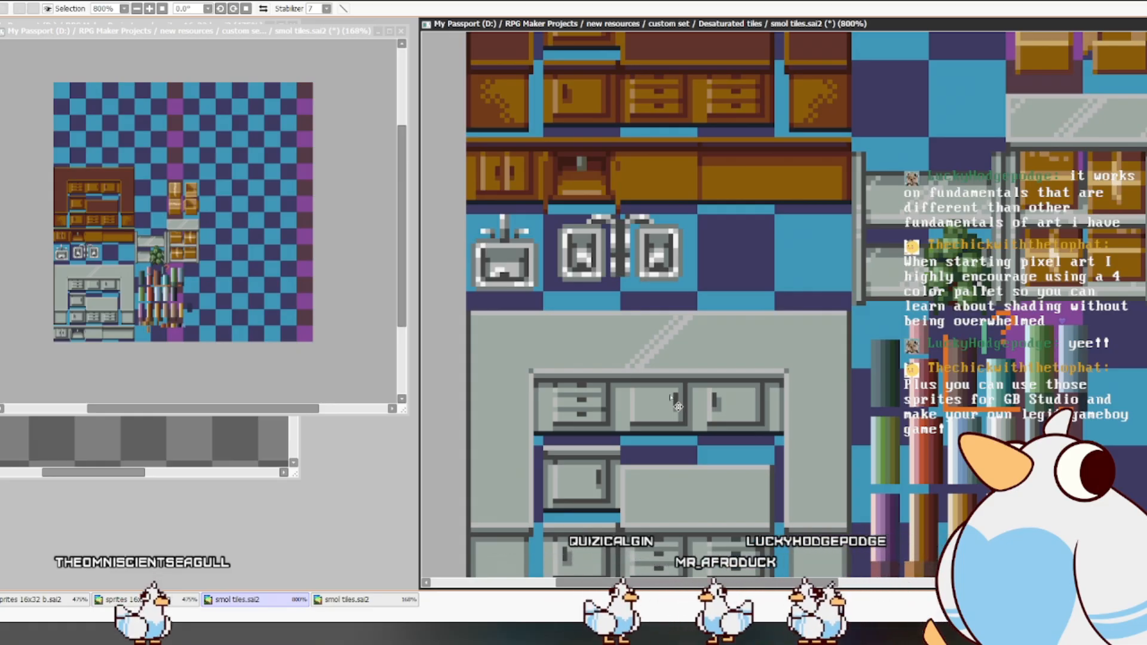
pyautogui.hotkey('ctrl', 's')
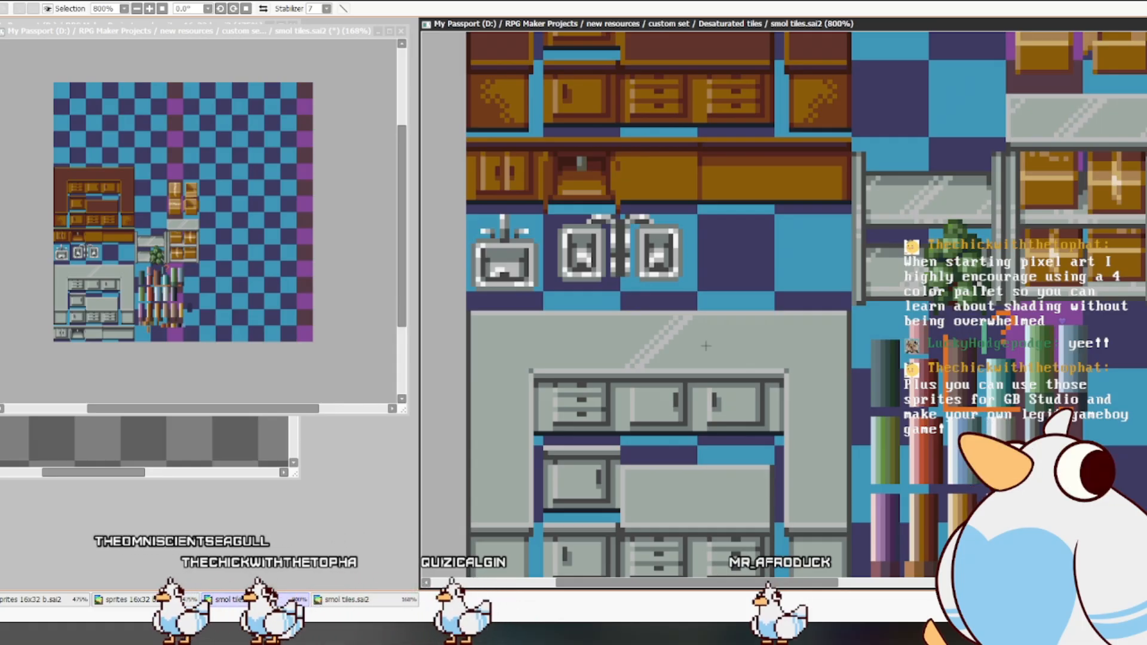
# - Draw light grey diagonal reflections on the two upper cabinet doors and the middle cabinet door of the grey kitchen set
pyautogui.moveTo(680, 419); pyautogui.dragTo(677, 373)
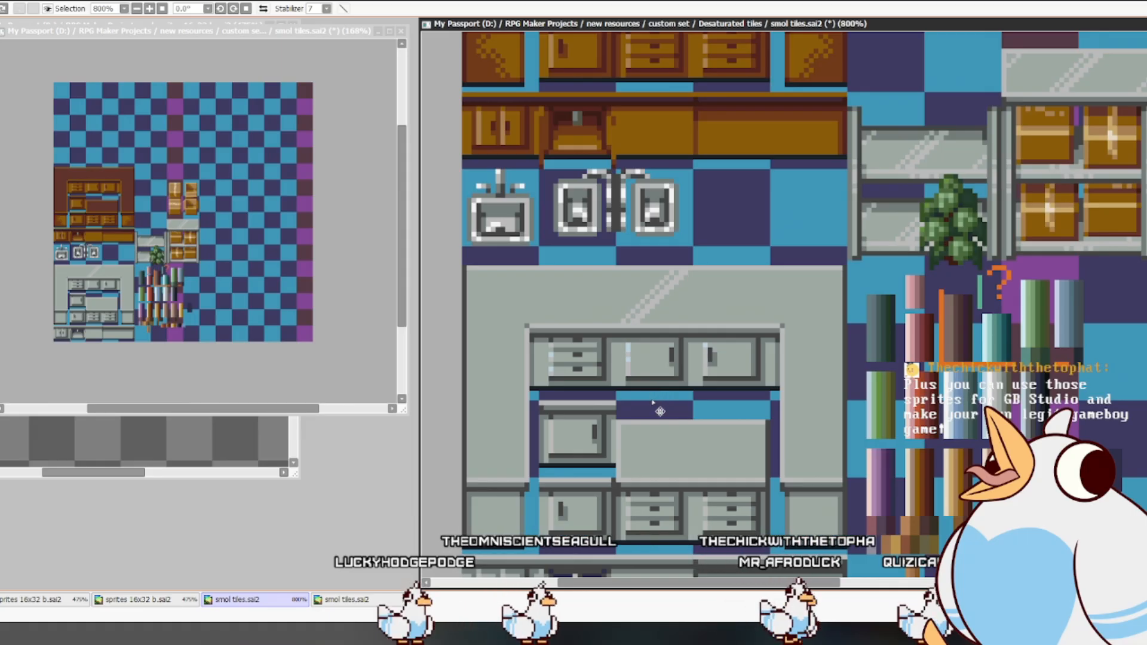
pyautogui.hotkey('ctrl', 's')
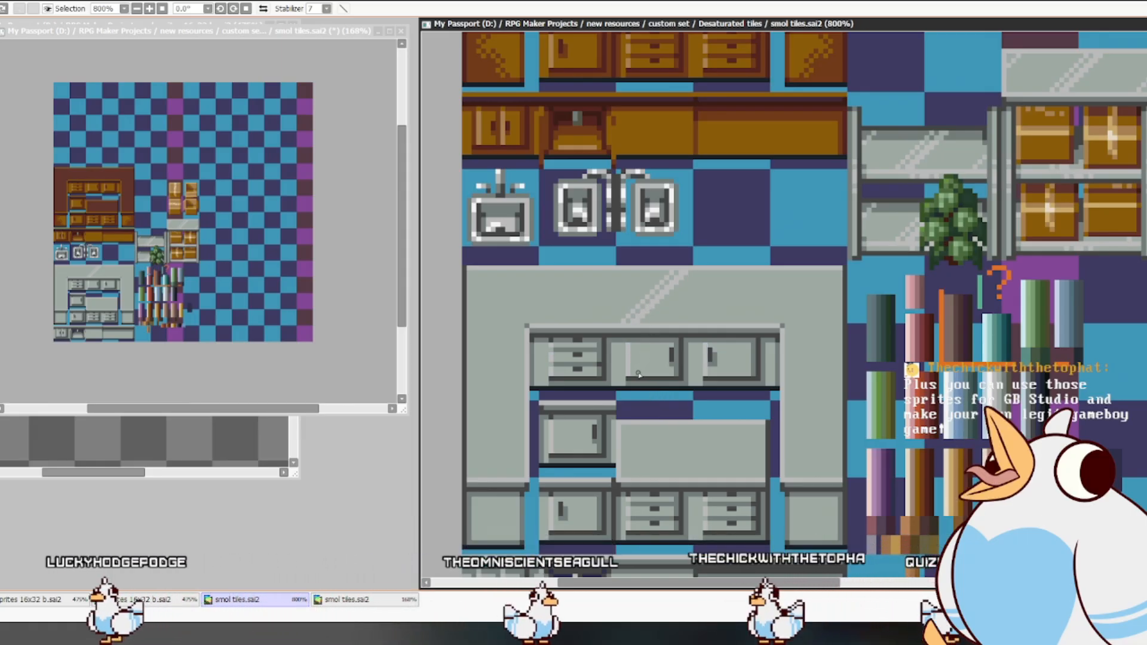
pyautogui.moveTo(635, 370)
pyautogui.mouseDown()
pyautogui.moveTo(664, 345)
pyautogui.moveTo(655, 364)
pyautogui.mouseUp()
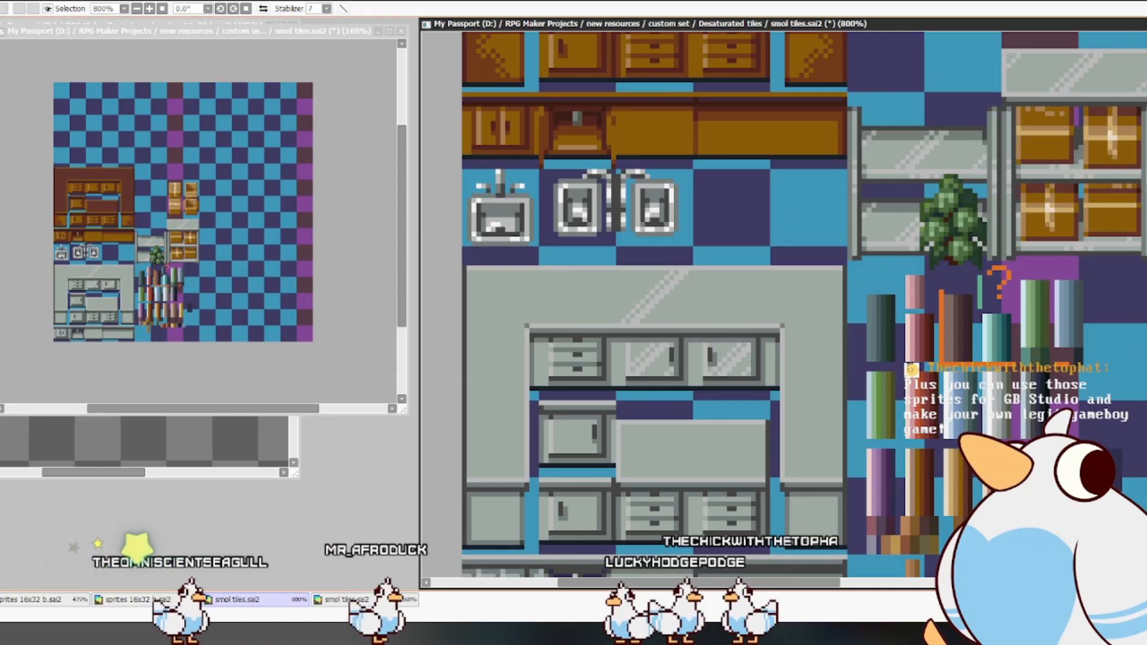
pyautogui.scroll(-3, 657, 299)
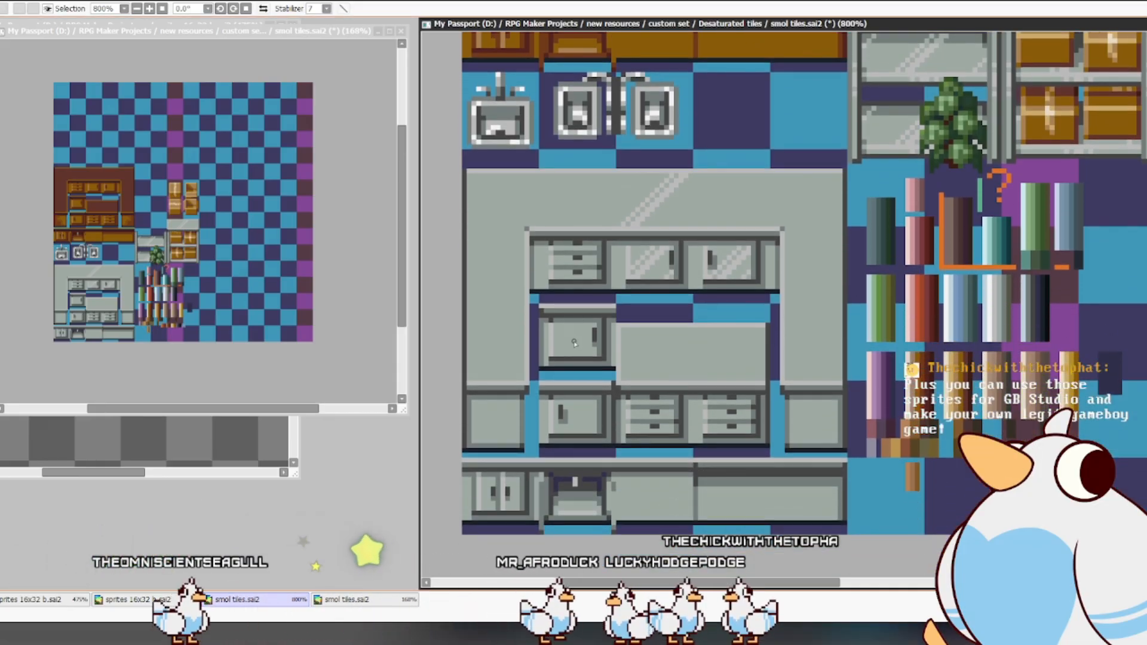
pyautogui.moveTo(576, 338); pyautogui.dragTo(560, 356)
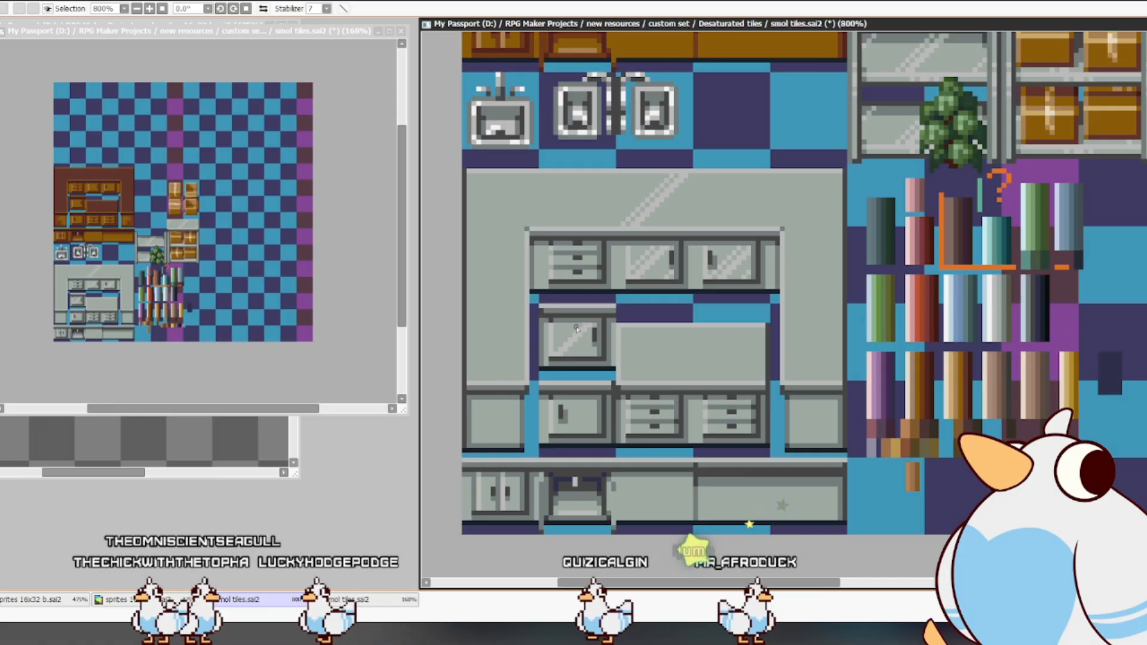
pyautogui.moveTo(560, 344); pyautogui.dragTo(555, 347)
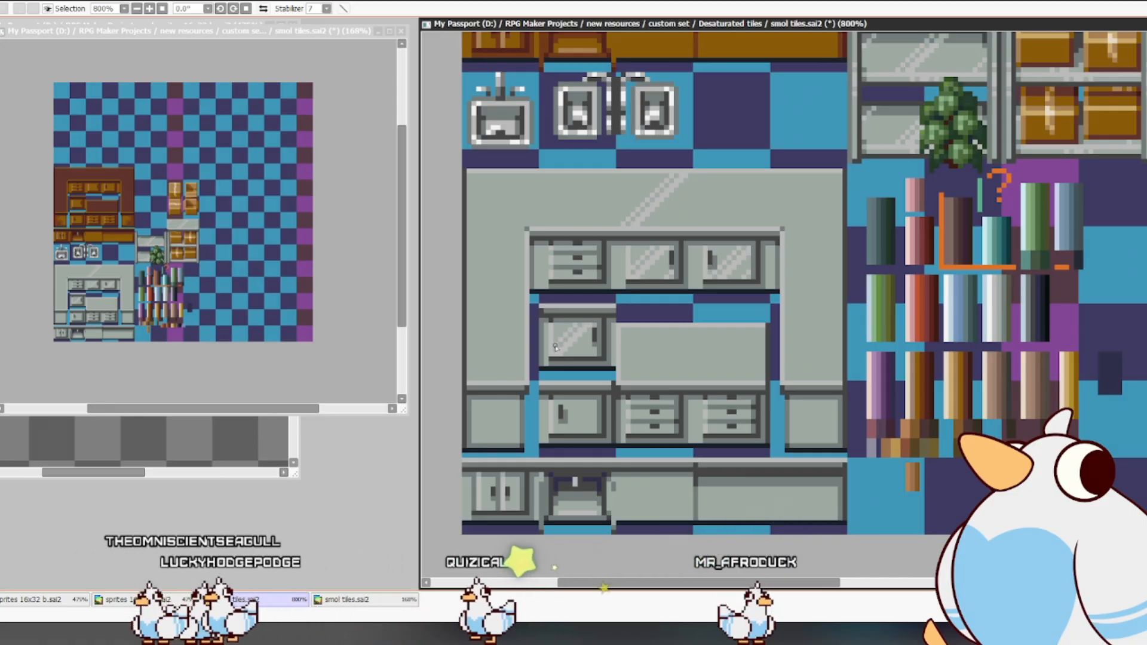
# - Draw matching diagonal reflections on the grey set's lower cabinet door and on both end panels of its front counters
pyautogui.click(584, 405)
pyautogui.keyDown('shift'); pyautogui.click(560, 429); pyautogui.keyUp('shift')
pyautogui.click(566, 430)
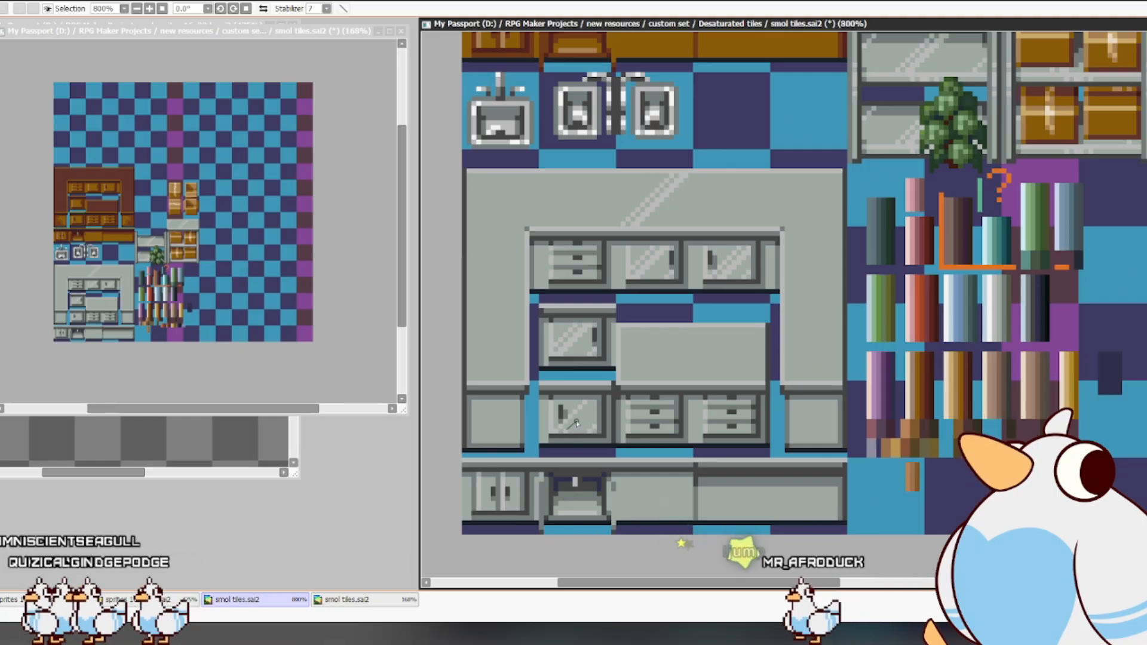
pyautogui.keyDown('shift'); pyautogui.click(593, 408); pyautogui.keyUp('shift')
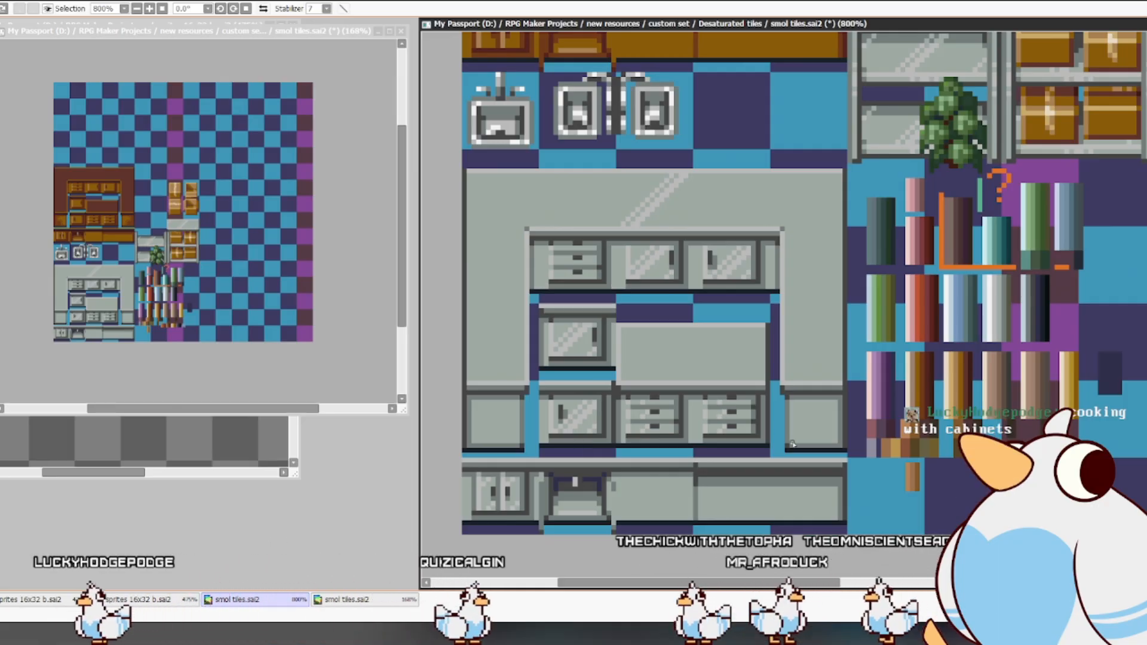
pyautogui.moveTo(823, 415); pyautogui.dragTo(831, 406)
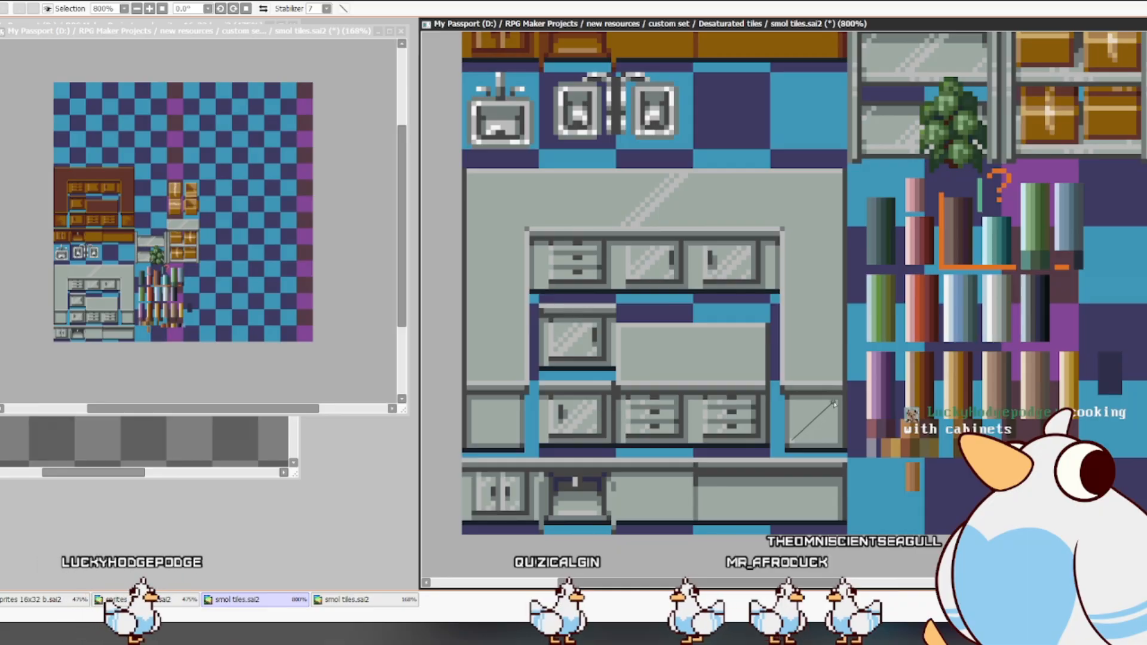
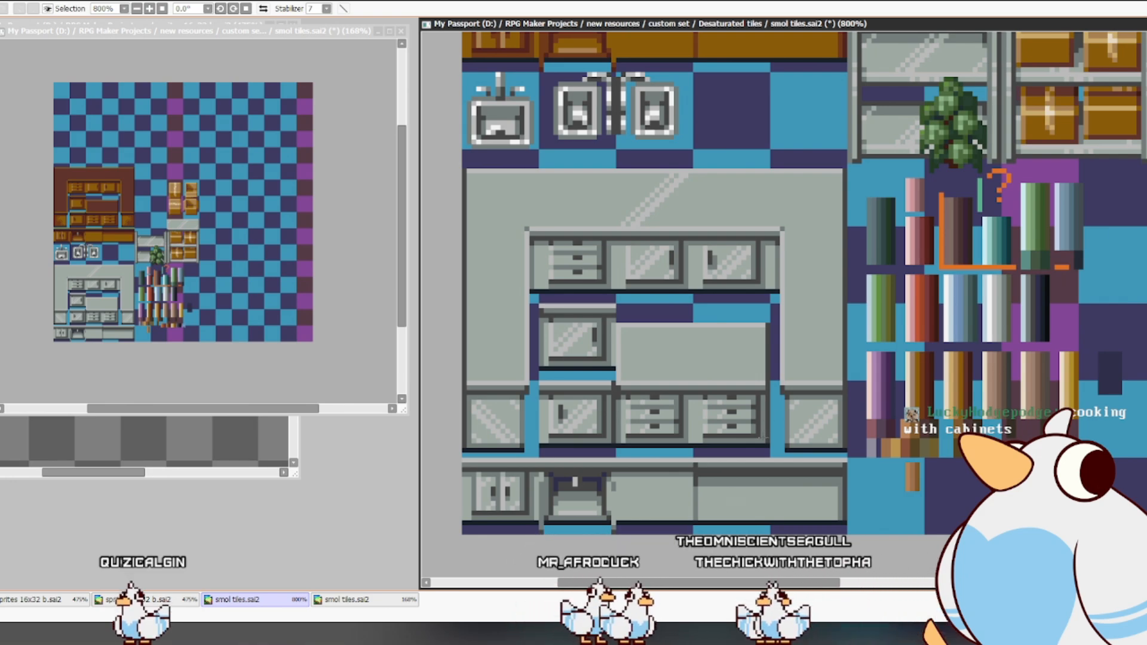
# - Delete the wide plain counter covering the last two tiles of the grey set's bottom row
pyautogui.moveTo(752, 472); pyautogui.dragTo(747, 460)
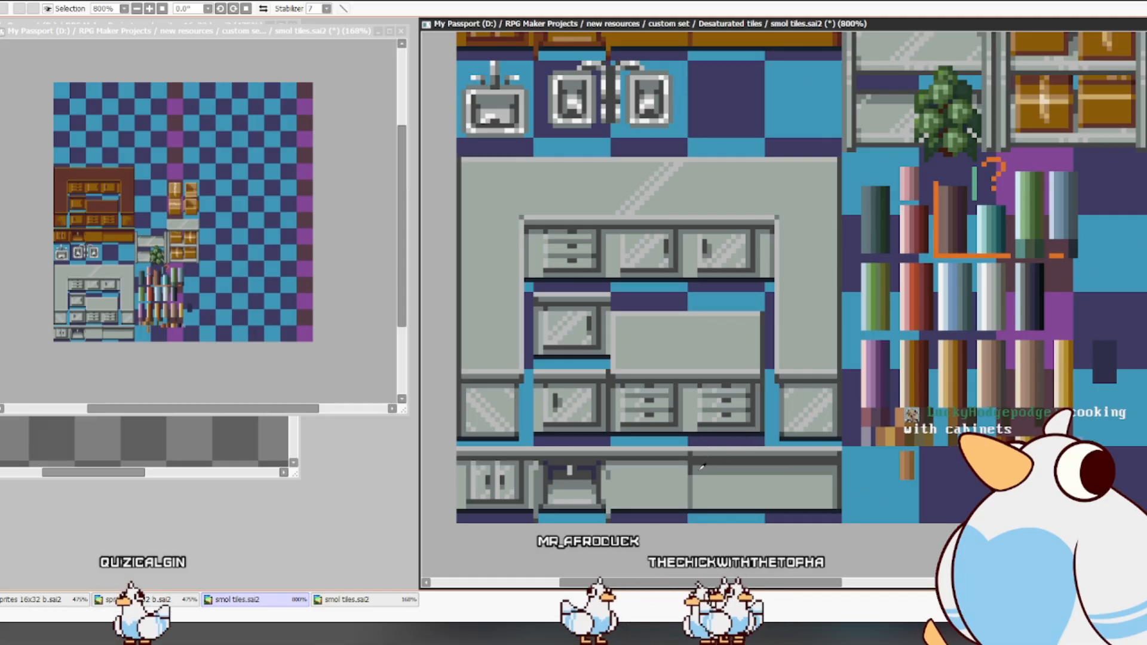
pyautogui.moveTo(690, 448); pyautogui.dragTo(848, 527)
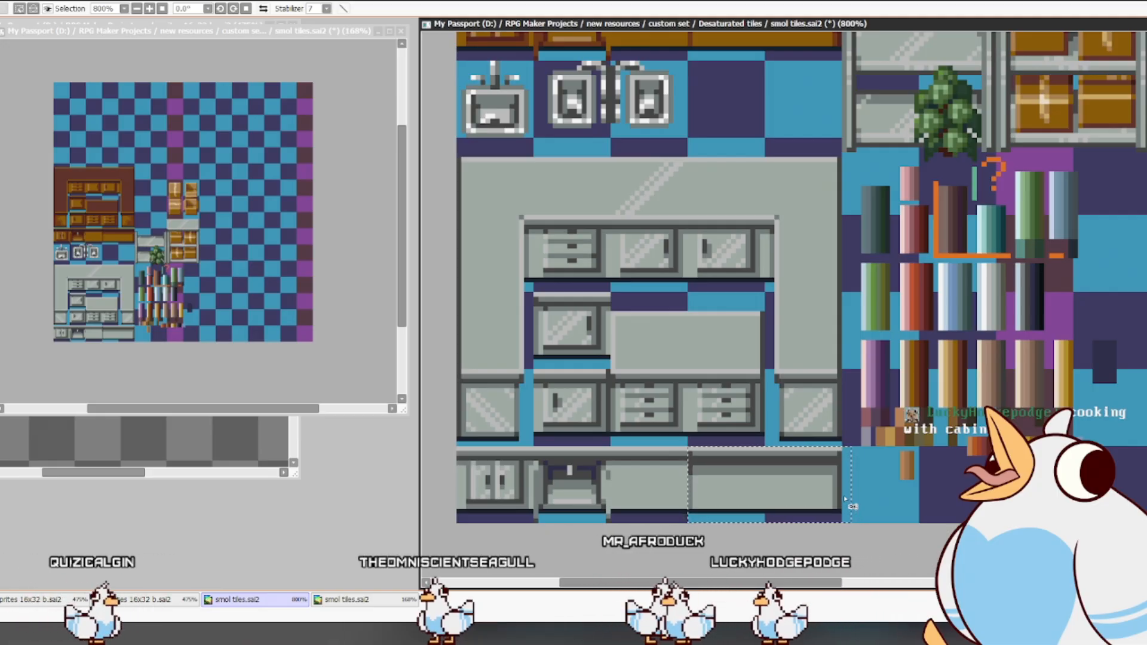
pyautogui.press('Delete')
# - Shorten the plain wooden counter fronts beside the sink cabinet by moving their lower part up, and touch up the line beneath the countertop
pyautogui.scroll(5, 787, 358)
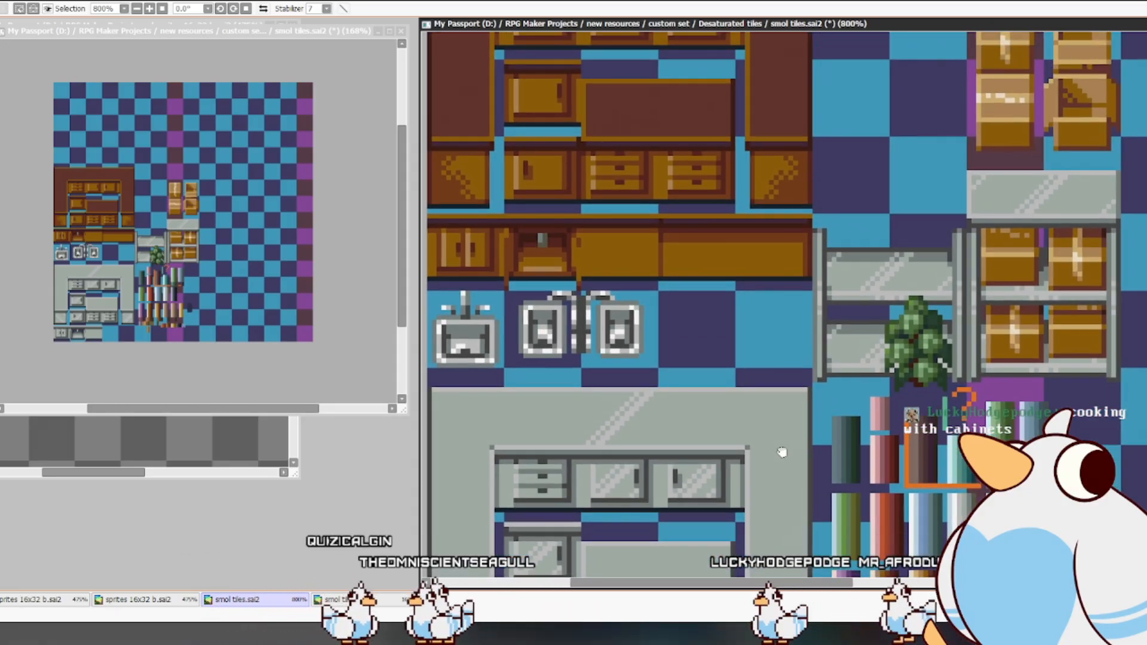
pyautogui.moveTo(719, 311); pyautogui.dragTo(742, 322)
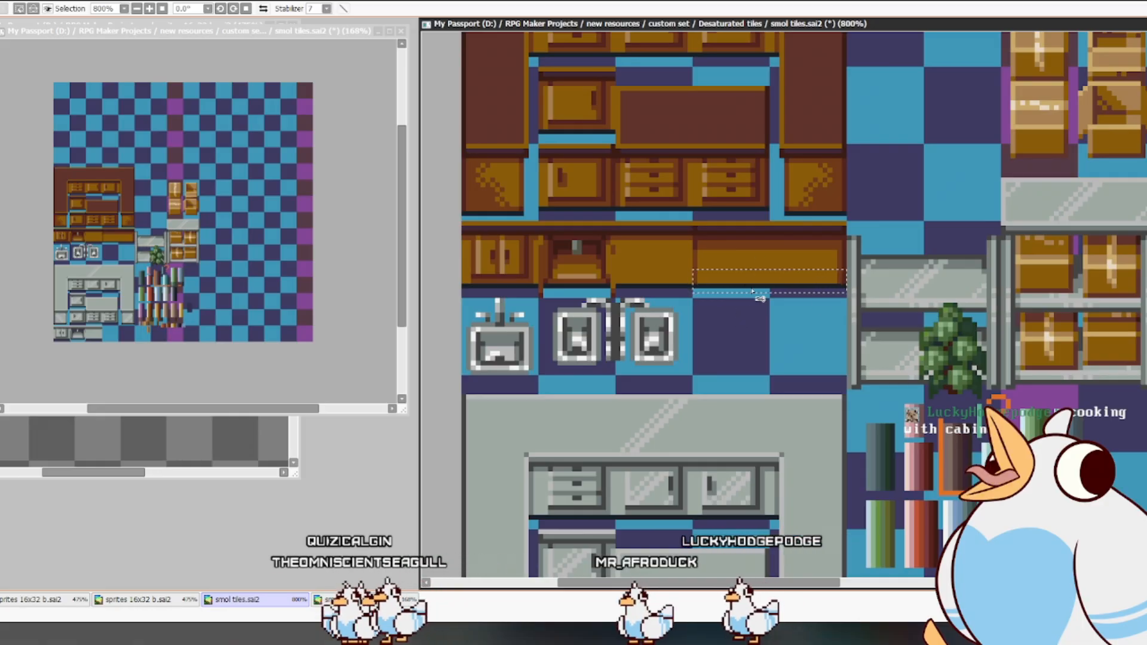
pyautogui.moveTo(618, 285); pyautogui.dragTo(844, 270)
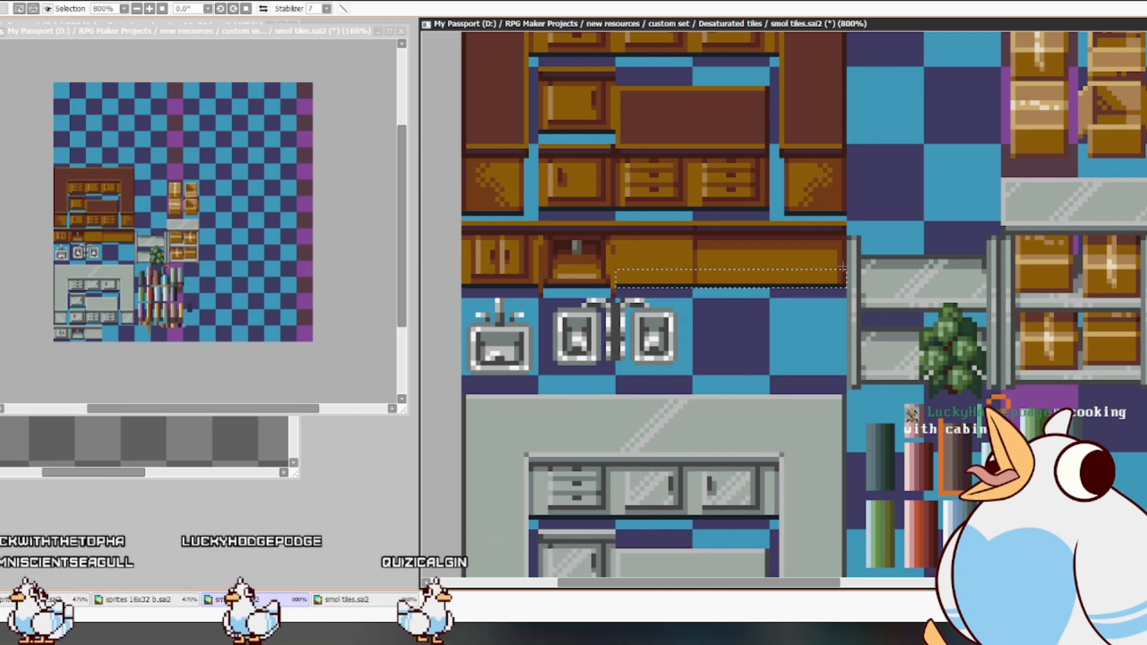
pyautogui.hotkey('ctrl', 'Up')
pyautogui.hotkey('ctrl', 'Up')
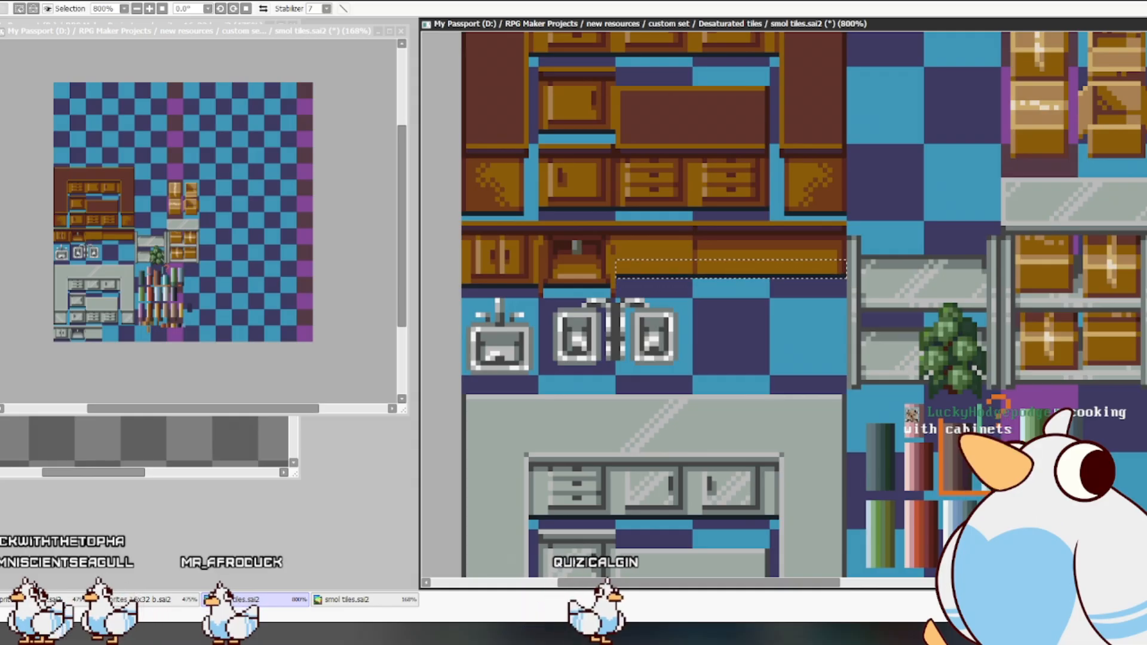
pyautogui.press('Down')
pyautogui.hotkey('ctrl', 'Down')
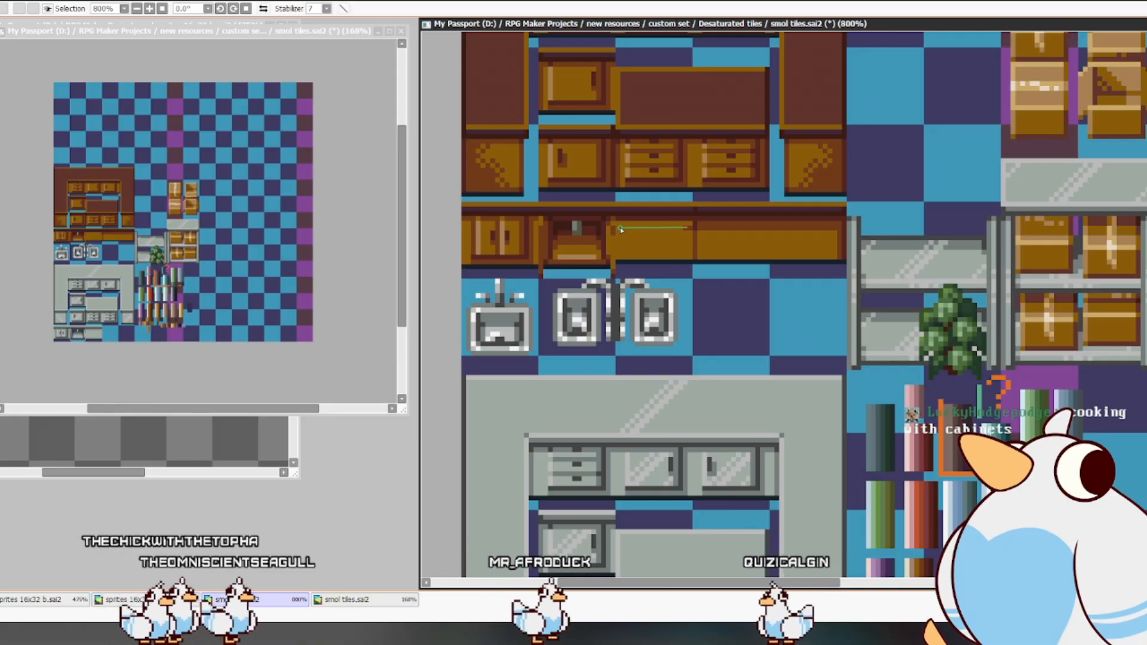
pyautogui.moveTo(619, 225); pyautogui.dragTo(687, 226)
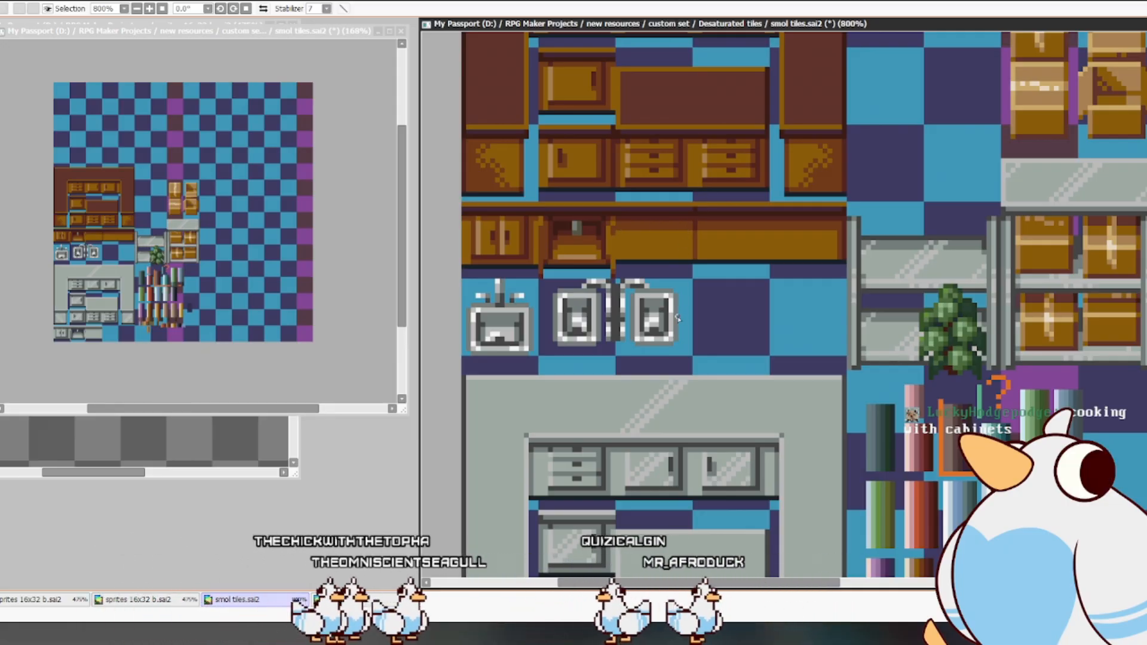
# - Copy the diagonal shine from the grey rear countertop and place it on the countertop's right arm above the end panel
pyautogui.moveTo(710, 320); pyautogui.dragTo(725, 298)
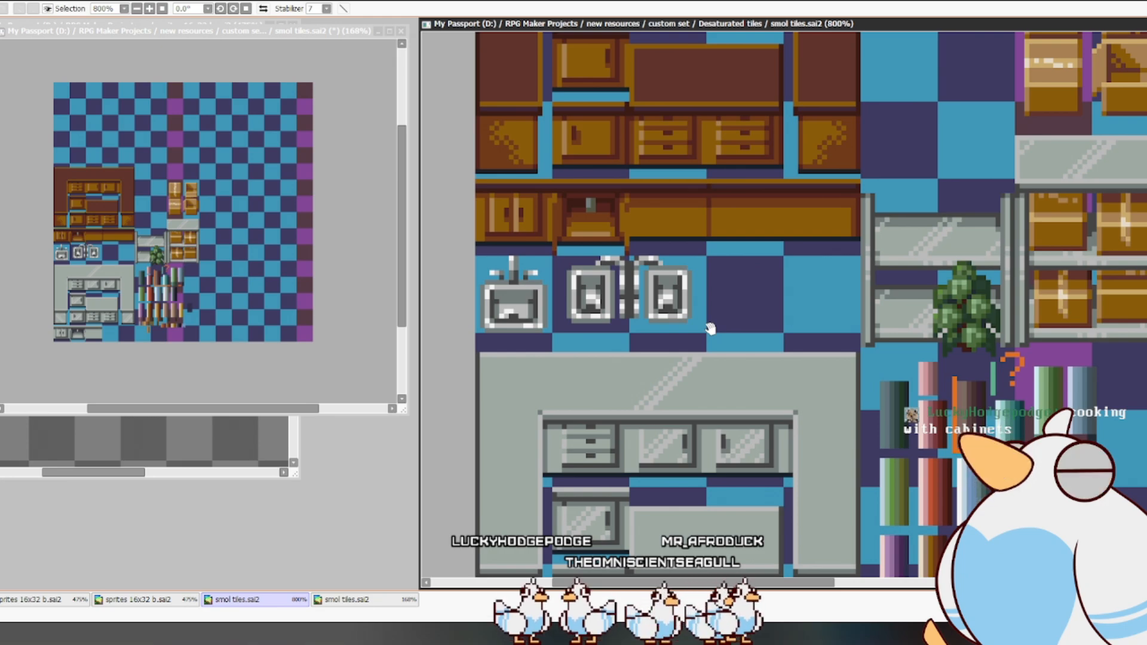
pyautogui.moveTo(923, 416); pyautogui.dragTo(966, 312)
pyautogui.moveTo(919, 474); pyautogui.dragTo(936, 346)
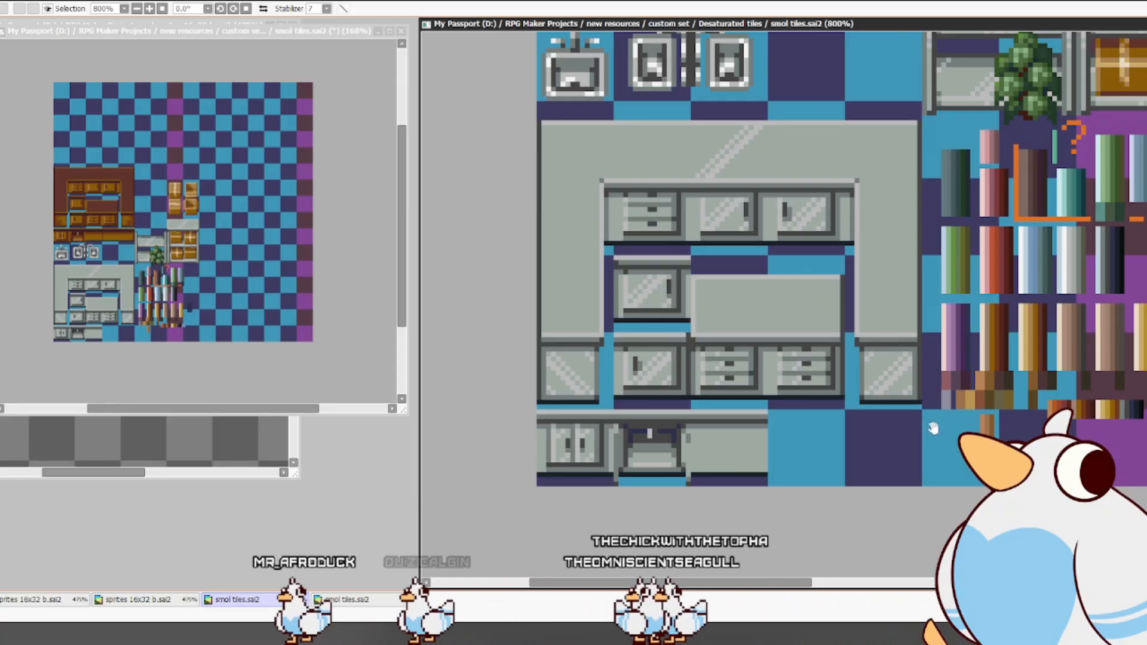
pyautogui.moveTo(933, 429); pyautogui.dragTo(926, 437)
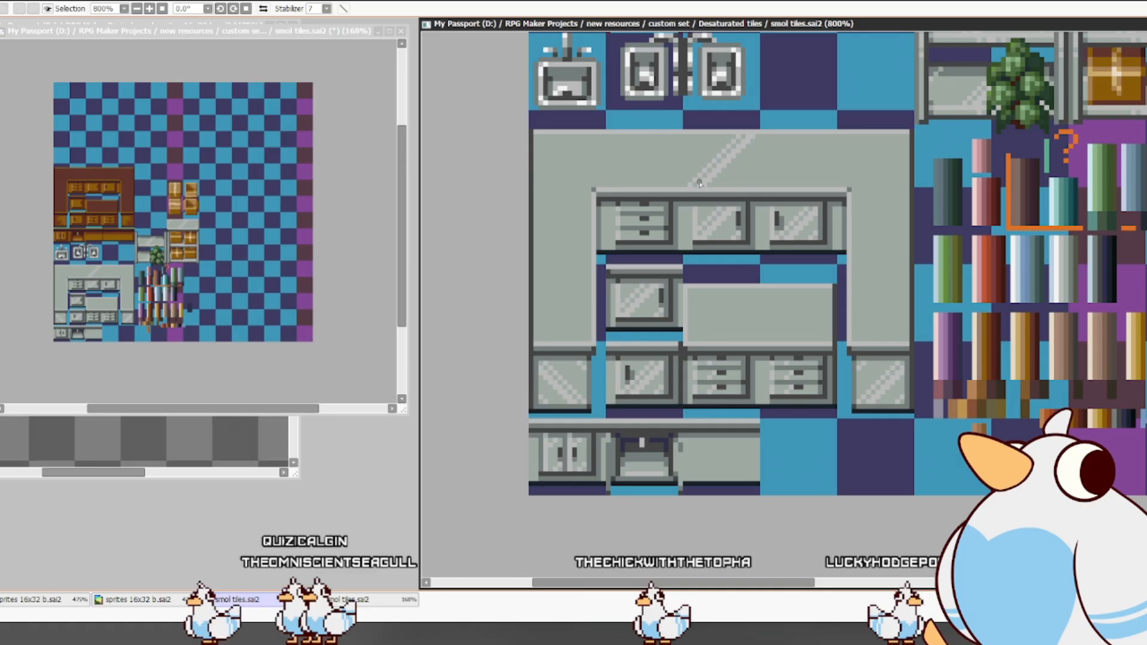
pyautogui.moveTo(692, 186); pyautogui.dragTo(755, 136)
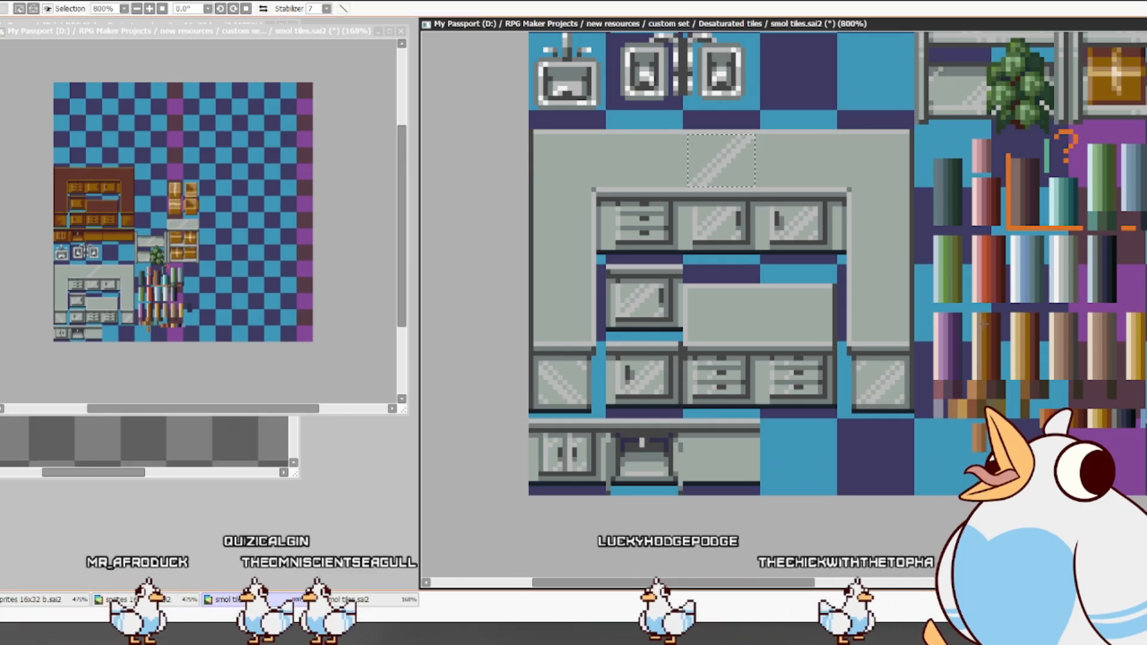
pyautogui.hotkey('ctrl', 'c')
pyautogui.hotkey('ctrl', 'v')
pyautogui.moveTo(731, 168)
pyautogui.mouseDown()
pyautogui.moveTo(878, 237)
pyautogui.moveTo(895, 270)
pyautogui.moveTo(894, 308)
pyautogui.mouseUp()
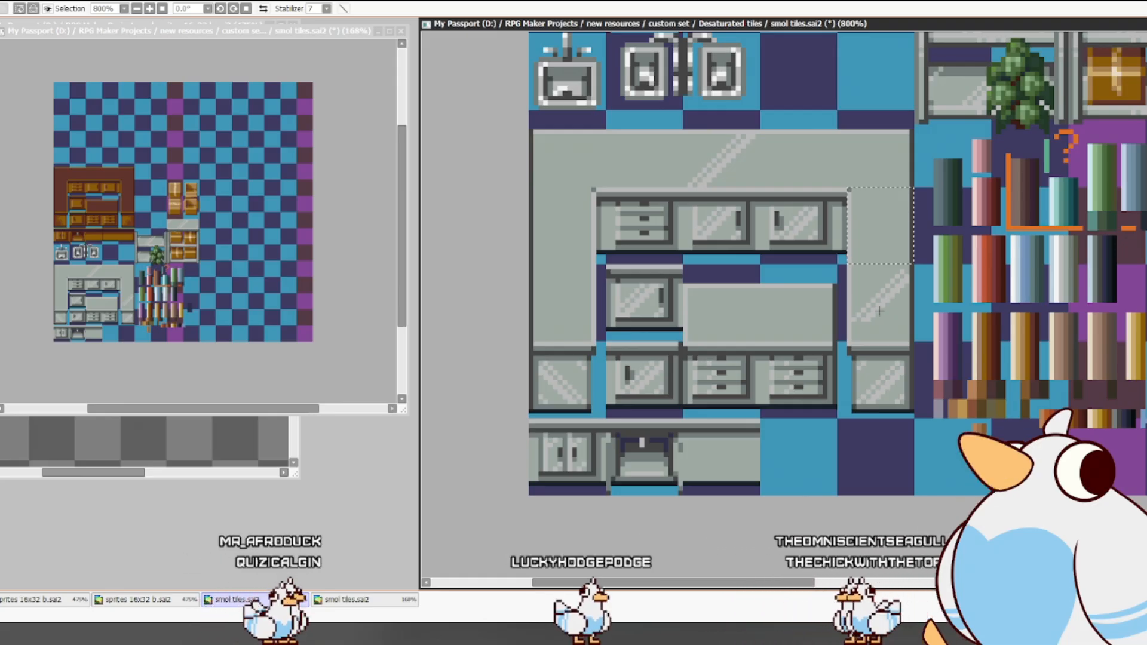
pyautogui.hotkey('ctrl', 'd')
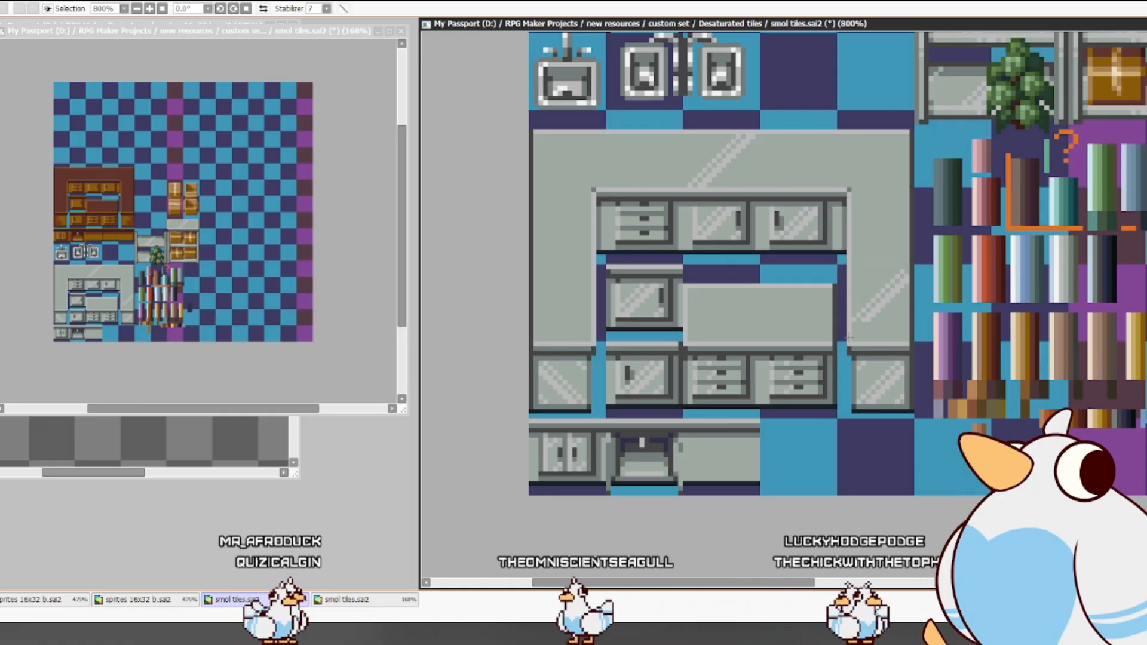
pyautogui.moveTo(911, 272); pyautogui.dragTo(912, 267)
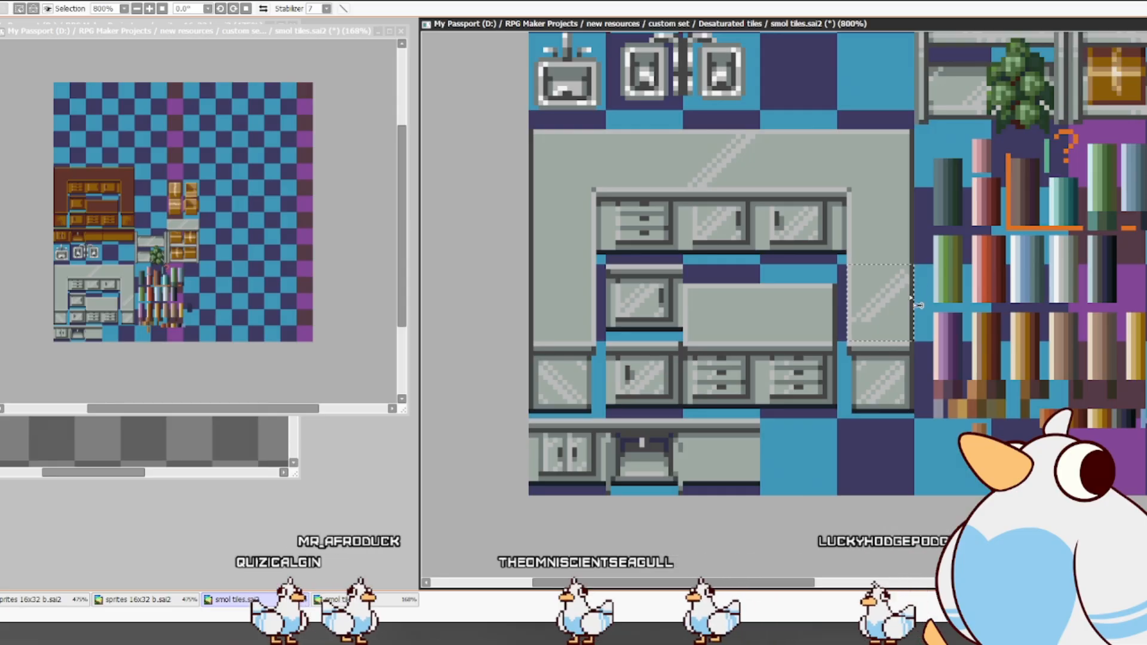
pyautogui.hotkey('ctrl', 'c')
pyautogui.hotkey('ctrl', 'v')
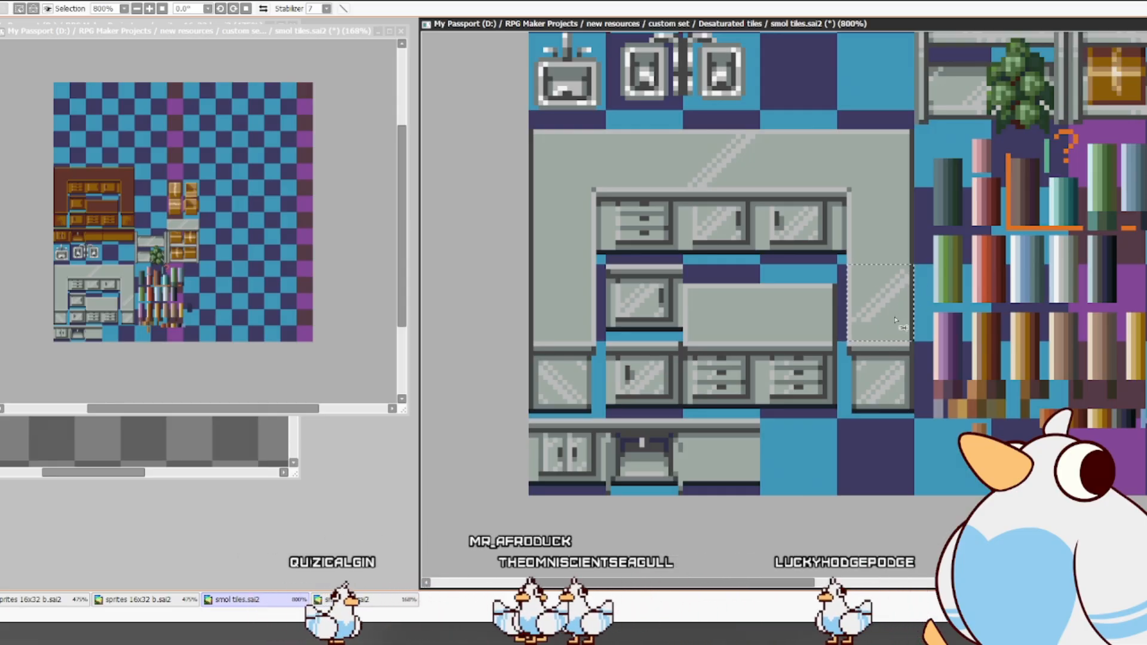
pyautogui.moveTo(897, 305); pyautogui.dragTo(902, 455)
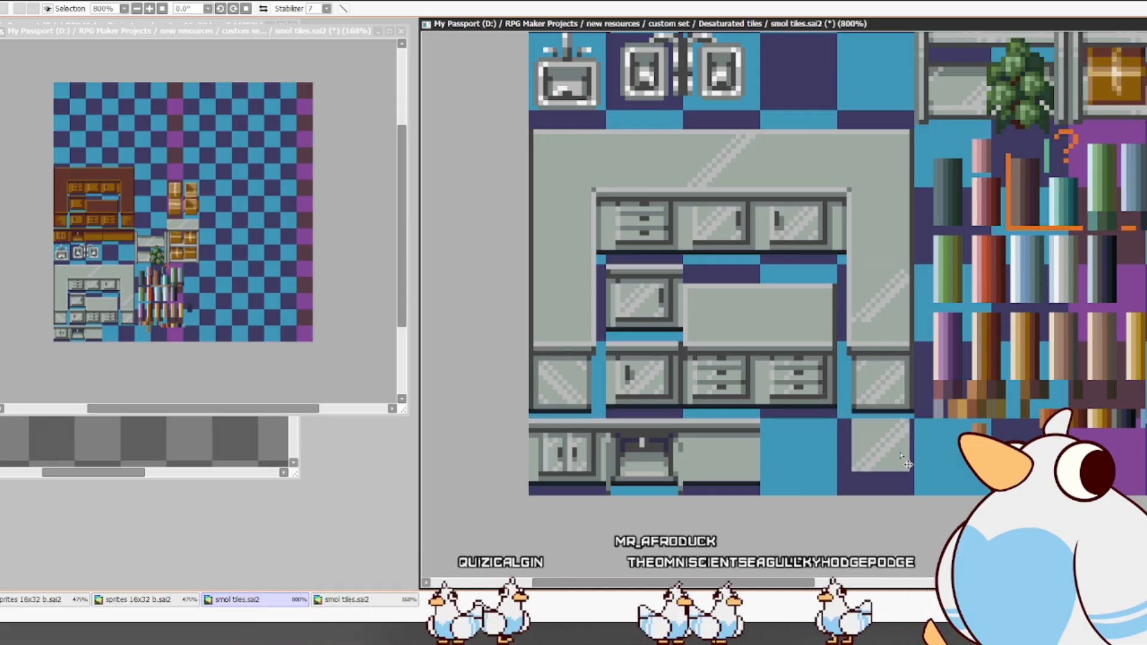
pyautogui.hotkey('ctrl', 'z')
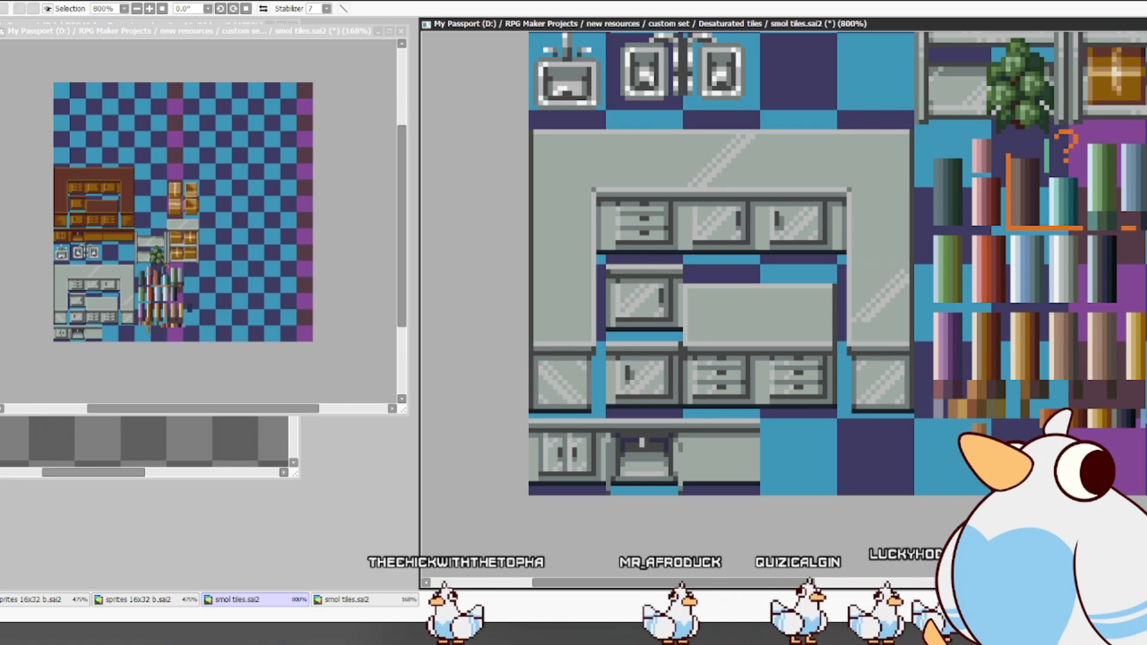
# - Move the shine from the grey countertop's right arm into the last tile of the bottom row, on a separate countertop section
pyautogui.moveTo(924, 301); pyautogui.dragTo(914, 397)
pyautogui.moveTo(844, 266); pyautogui.dragTo(911, 337)
pyautogui.hotkey('ctrl', 'd')
pyautogui.moveTo(891, 415); pyautogui.dragTo(900, 472)
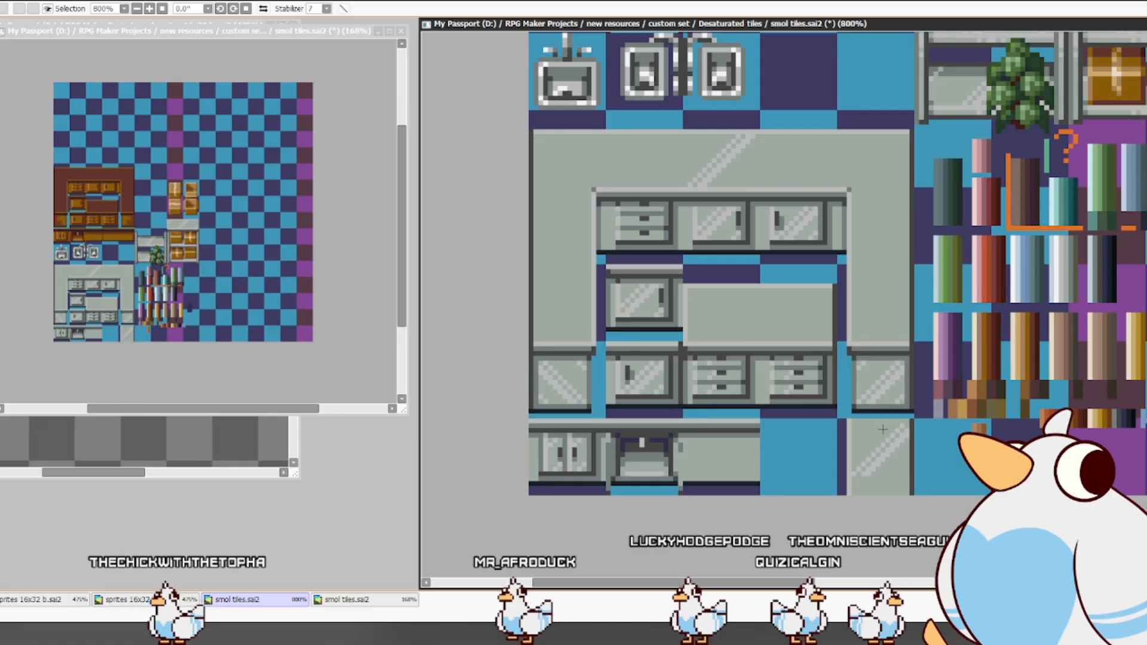
# - Extend the diagonal shine toward the bottom of the new countertop section and place a mirrored copy of the section beside it
pyautogui.moveTo(852, 424); pyautogui.dragTo(908, 478)
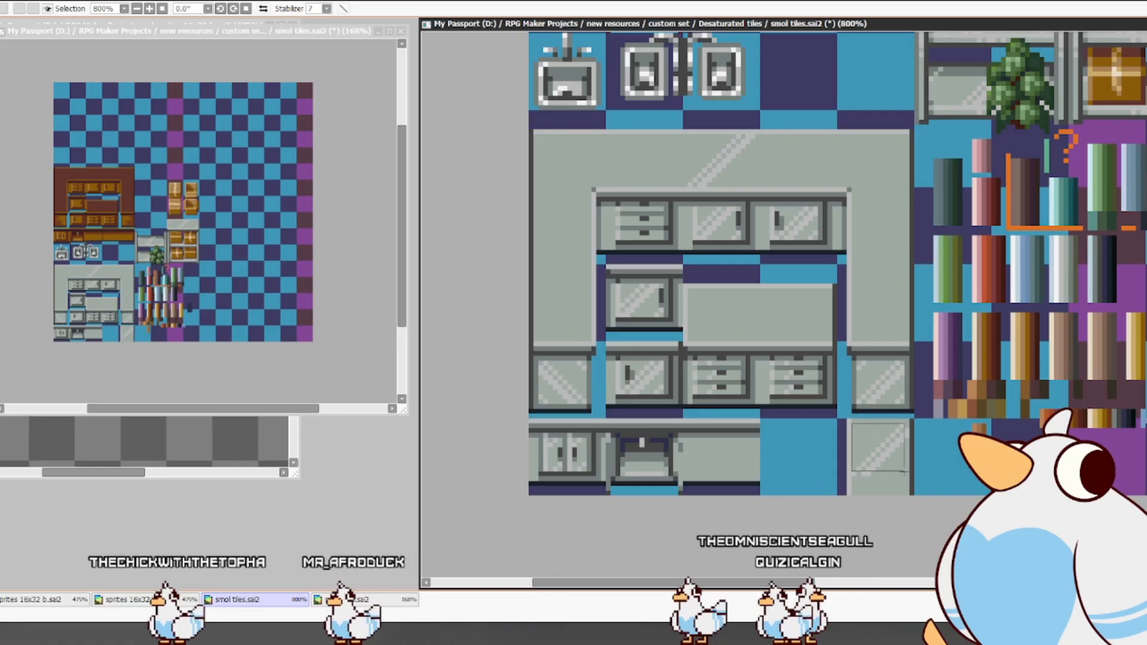
pyautogui.hotkey('ctrl', 'Down')
pyautogui.hotkey('ctrl', 'Down')
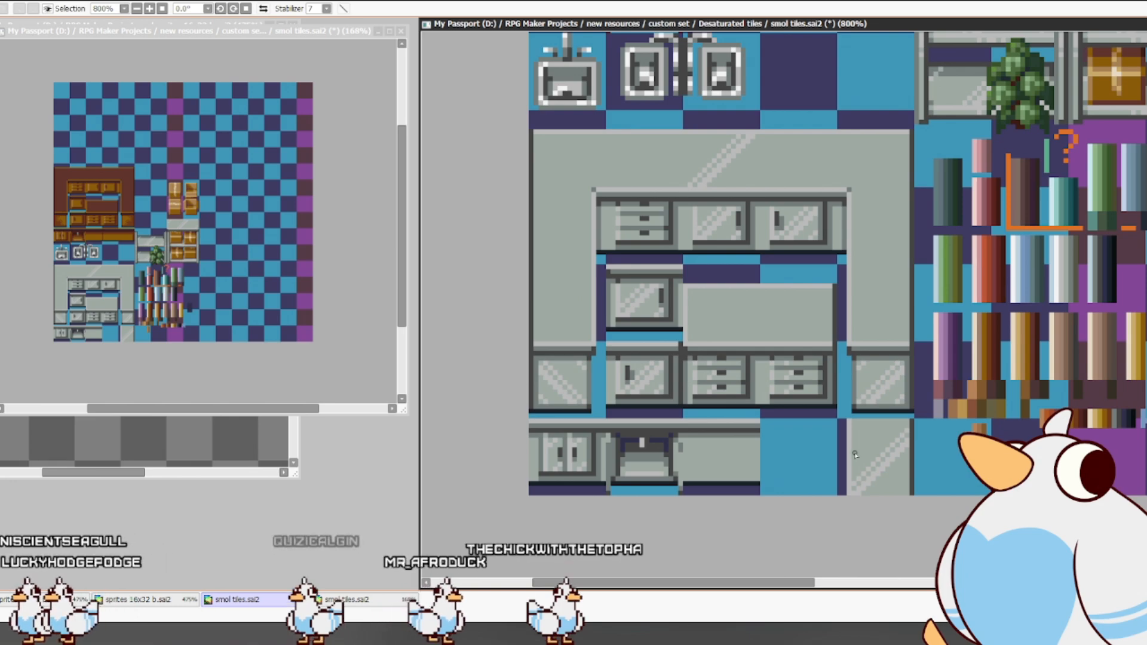
pyautogui.moveTo(853, 494); pyautogui.dragTo(909, 427)
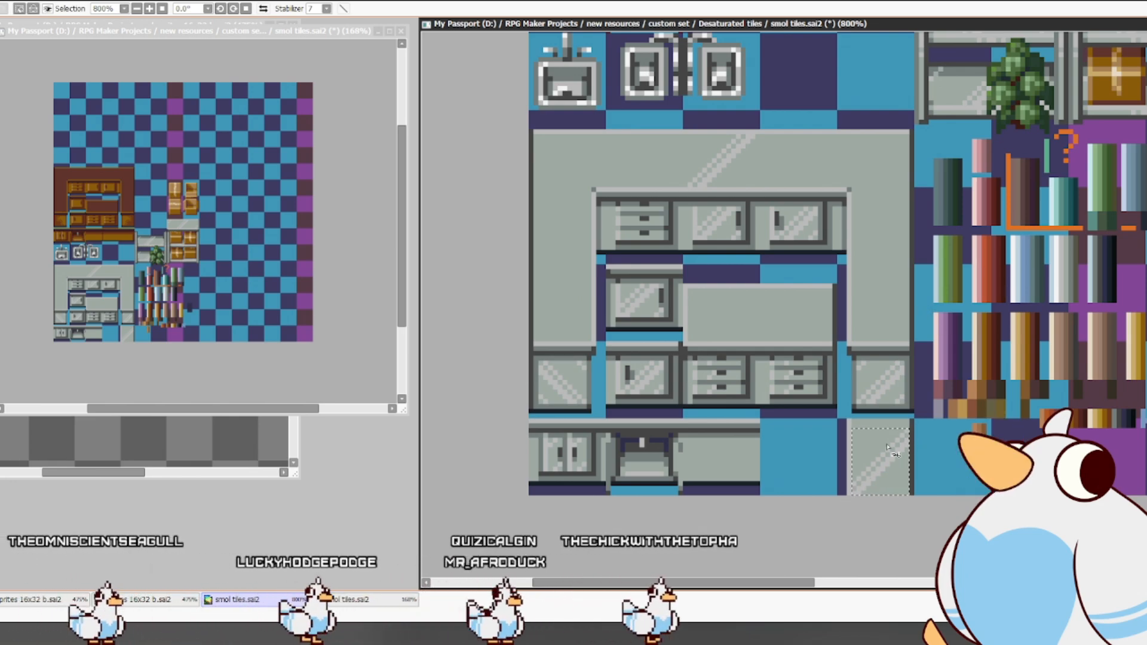
pyautogui.hotkey('ctrl', 'd')
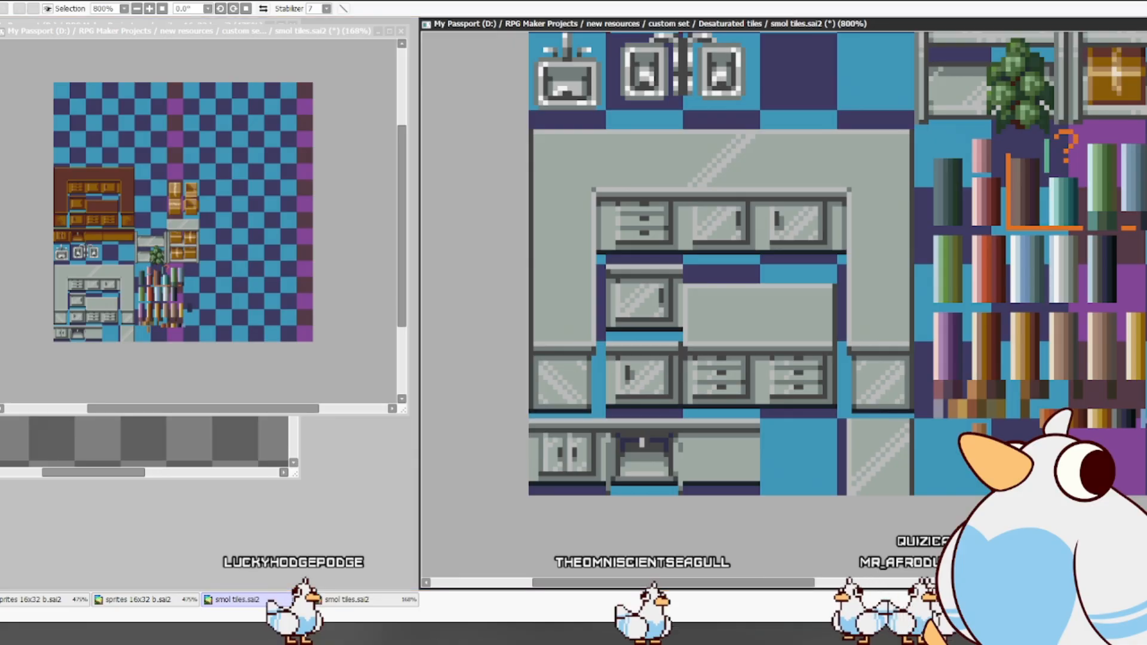
pyautogui.moveTo(844, 446); pyautogui.dragTo(758, 446)
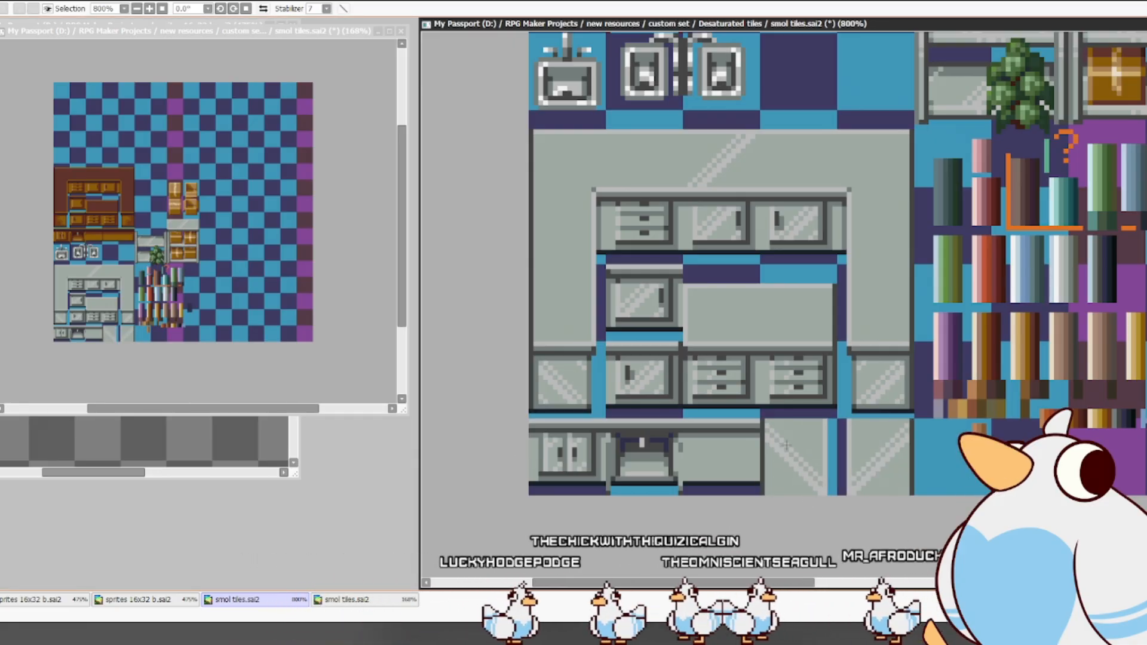
# - Add small diagonal shines to the corners of the grey countertop arms and the inner counter, and save the tileset
pyautogui.moveTo(554, 194); pyautogui.dragTo(567, 218)
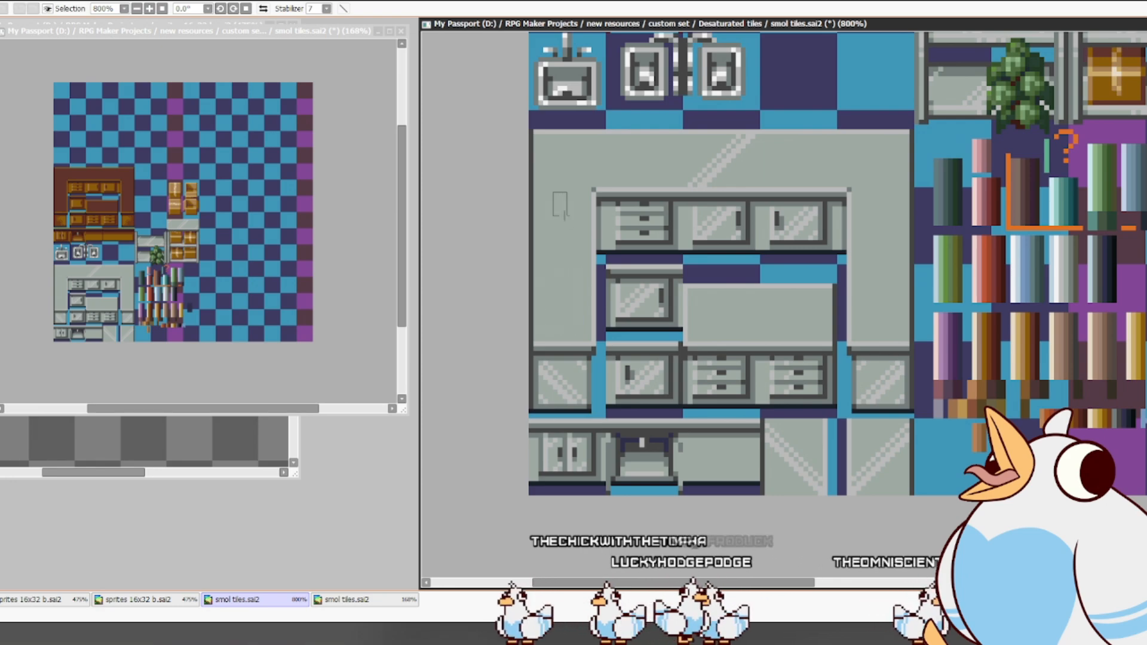
pyautogui.moveTo(871, 246); pyautogui.dragTo(890, 273)
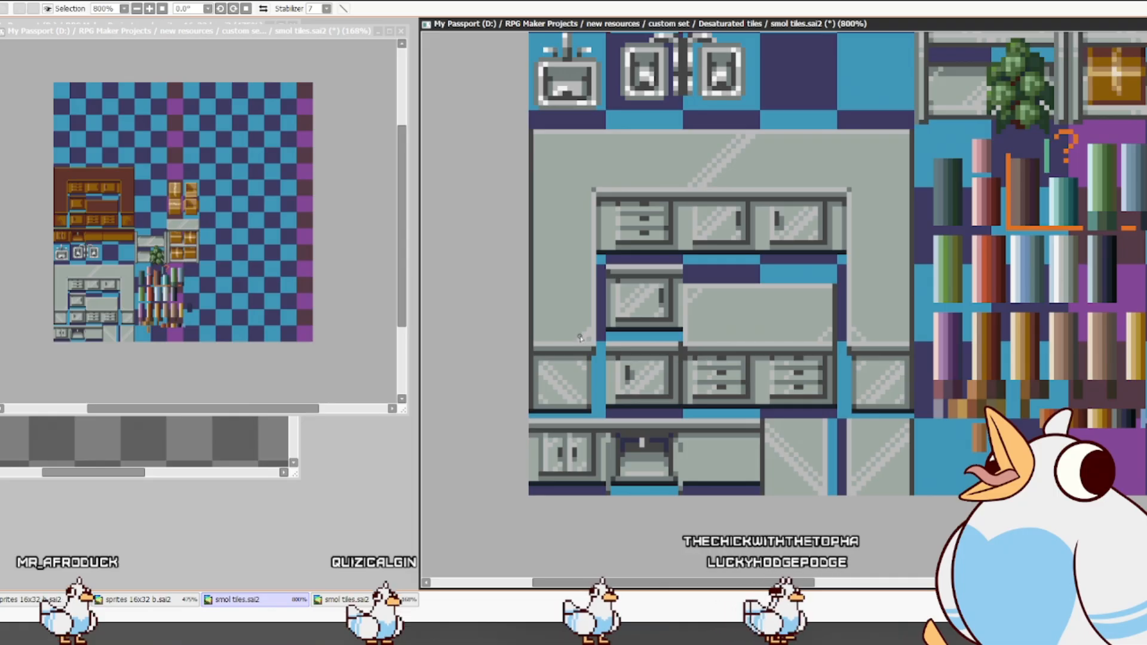
pyautogui.hotkey('ctrl', 's')
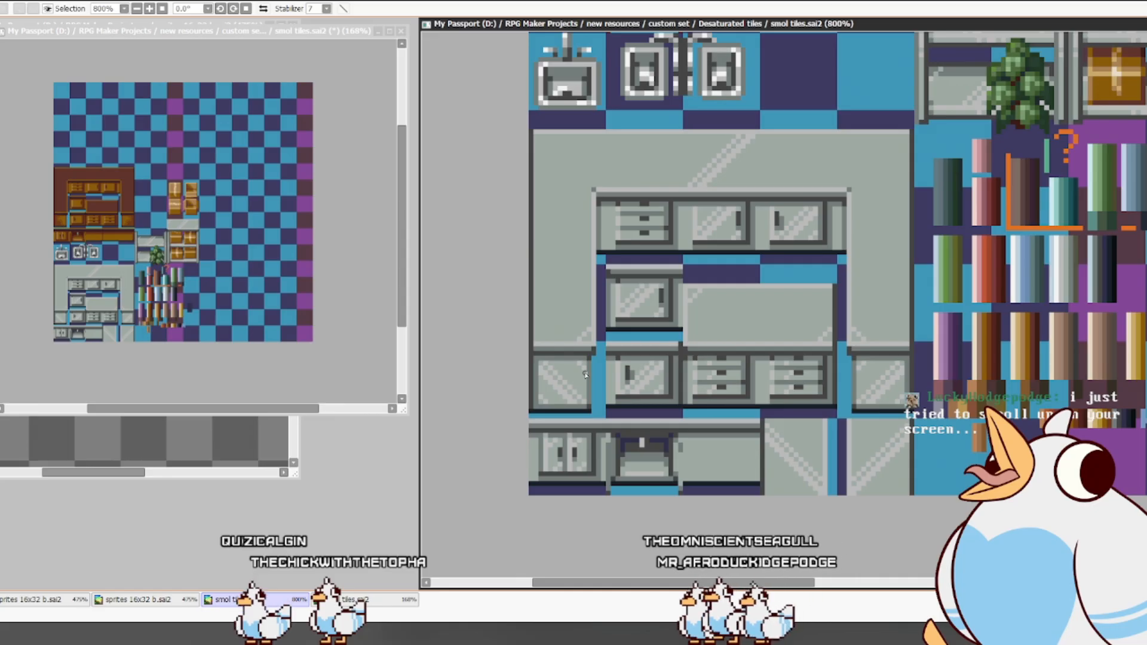
# - Touch up the grey lower cabinet with the single door and save the tileset again
pyautogui.moveTo(930, 338); pyautogui.dragTo(920, 378)
pyautogui.moveTo(912, 463); pyautogui.dragTo(929, 430)
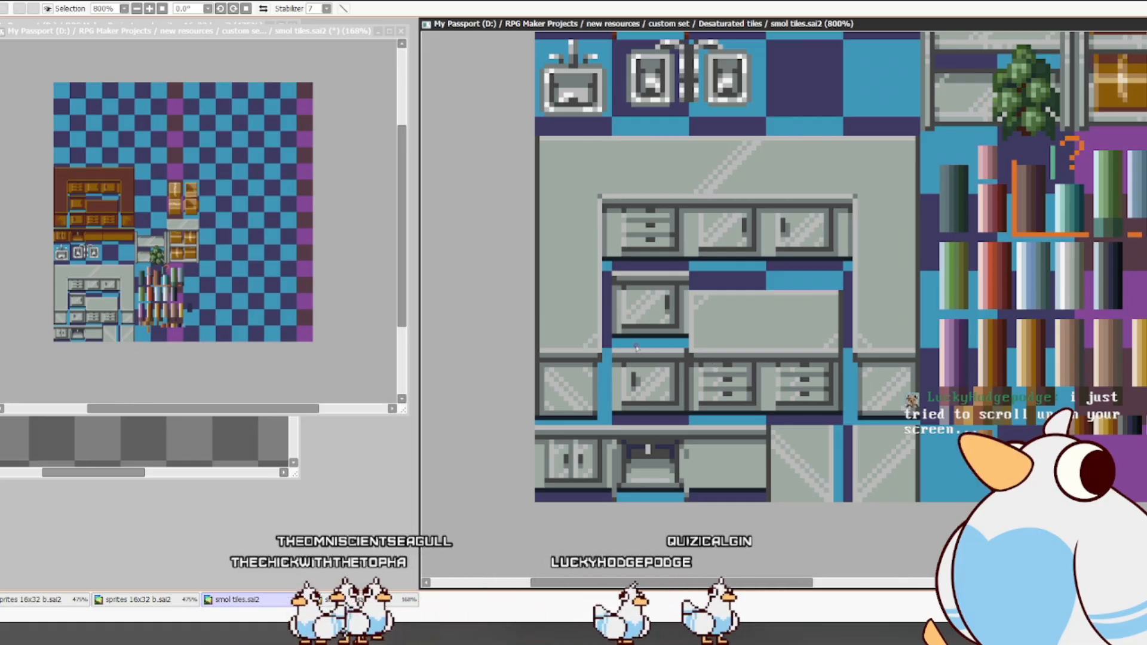
pyautogui.moveTo(608, 349); pyautogui.dragTo(689, 415)
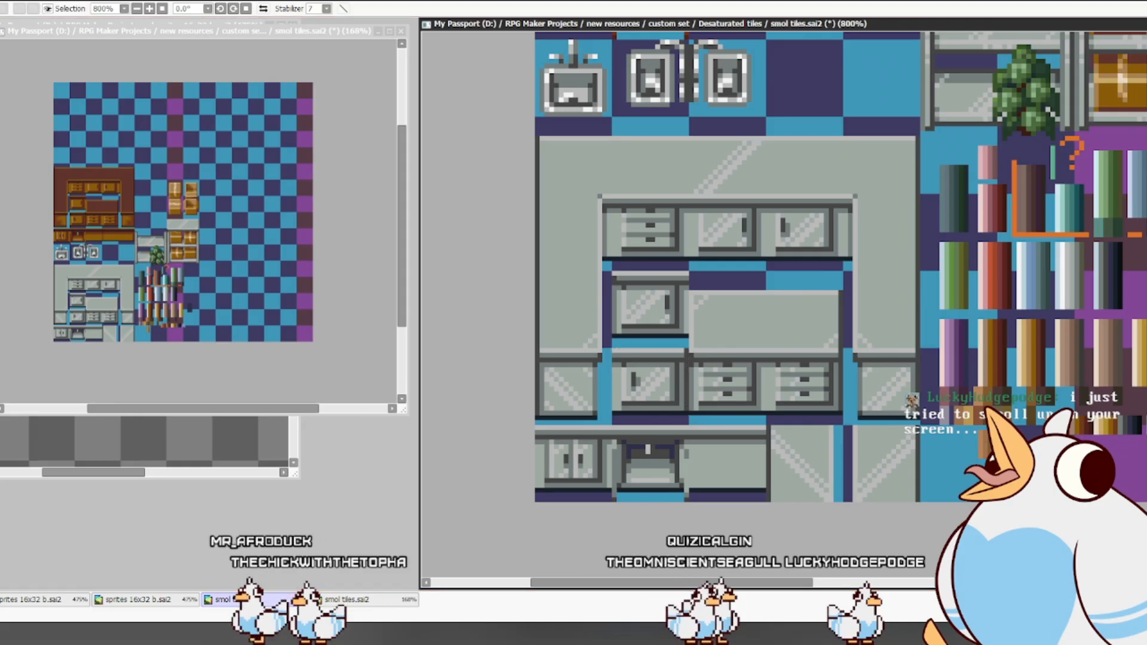
pyautogui.hotkey('ctrl', 's')
# - Copy the wall clock from the original tileset artwork and place it beside the double sink in the reduced set
pyautogui.moveTo(975, 344); pyautogui.dragTo(856, 494)
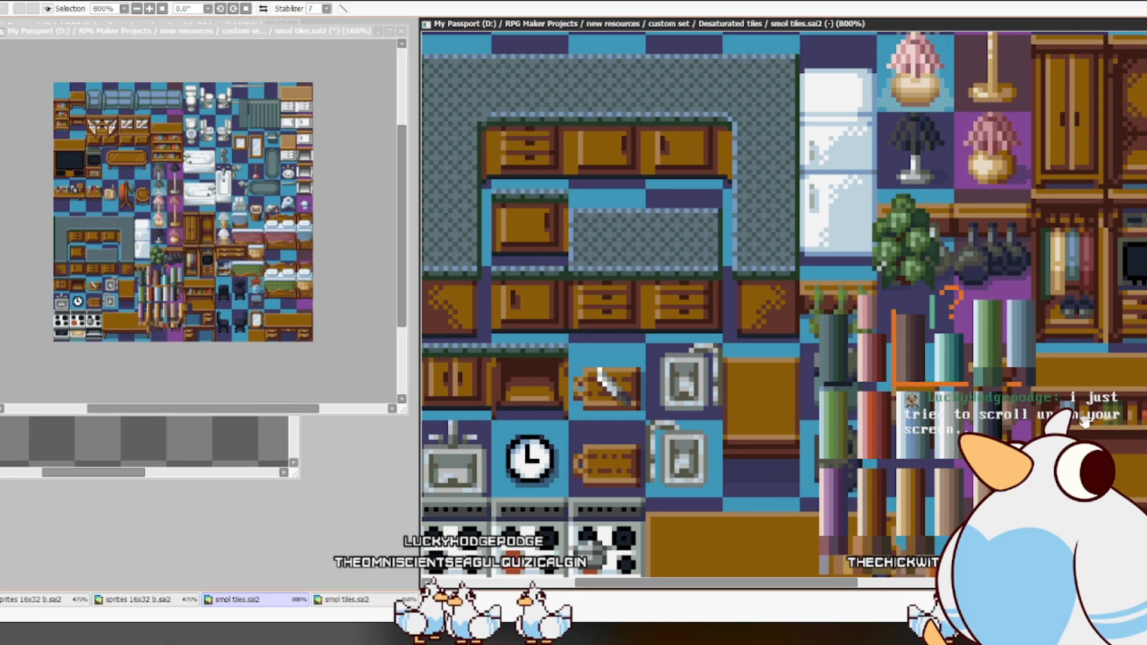
pyautogui.moveTo(635, 420); pyautogui.dragTo(709, 399)
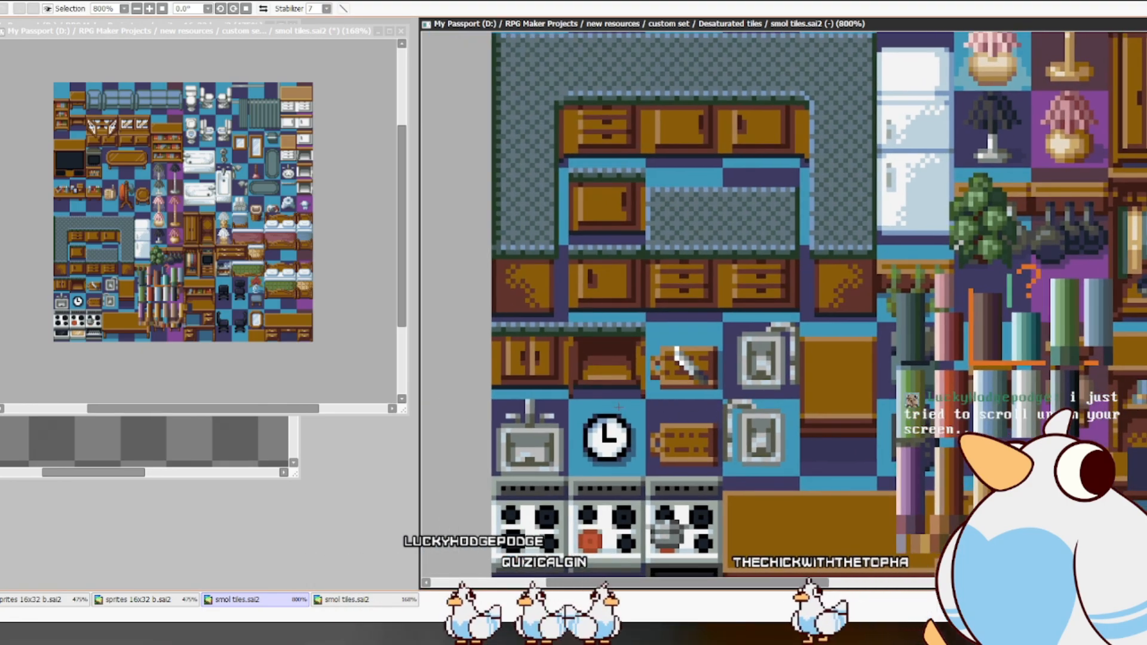
pyautogui.moveTo(573, 410); pyautogui.dragTo(642, 471)
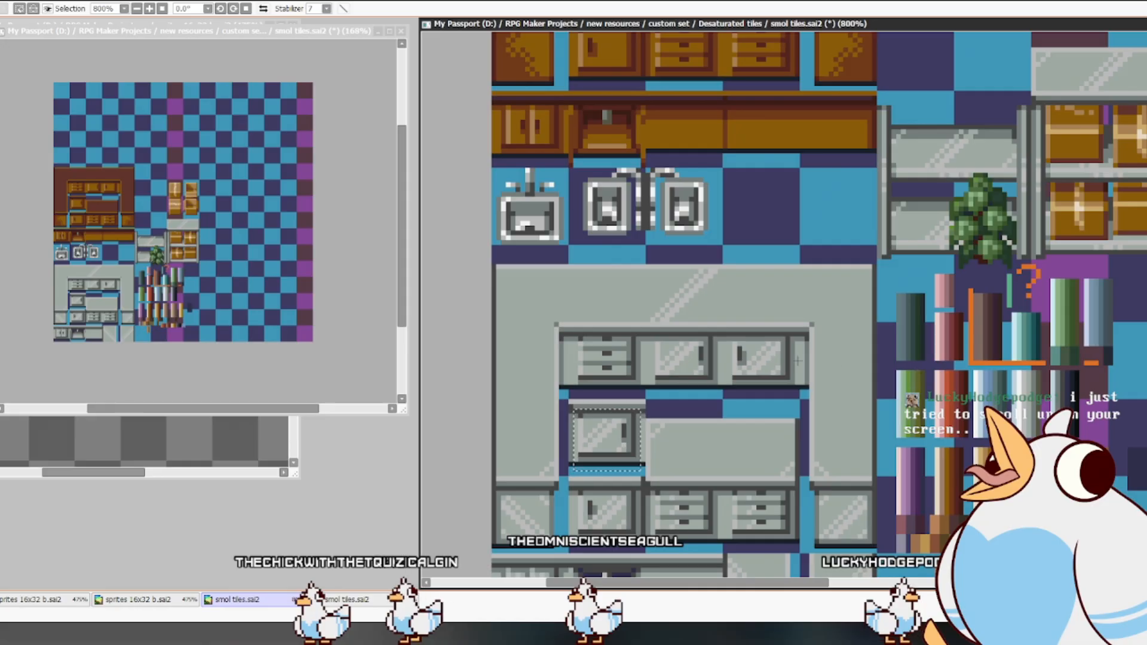
pyautogui.hotkey('ctrl', 'v')
pyautogui.moveTo(671, 459); pyautogui.dragTo(833, 232)
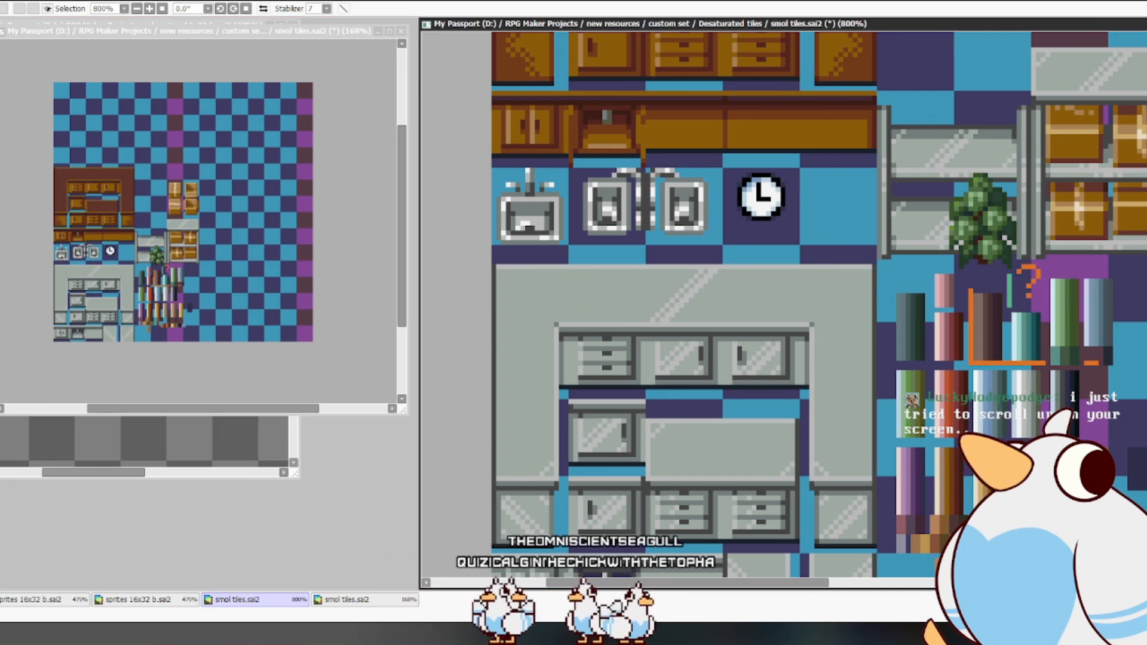
# - Move the hanging plant and the colour swatches right, clear of the kitchen tiles and metal shelves
pyautogui.moveTo(926, 414); pyautogui.dragTo(862, 357)
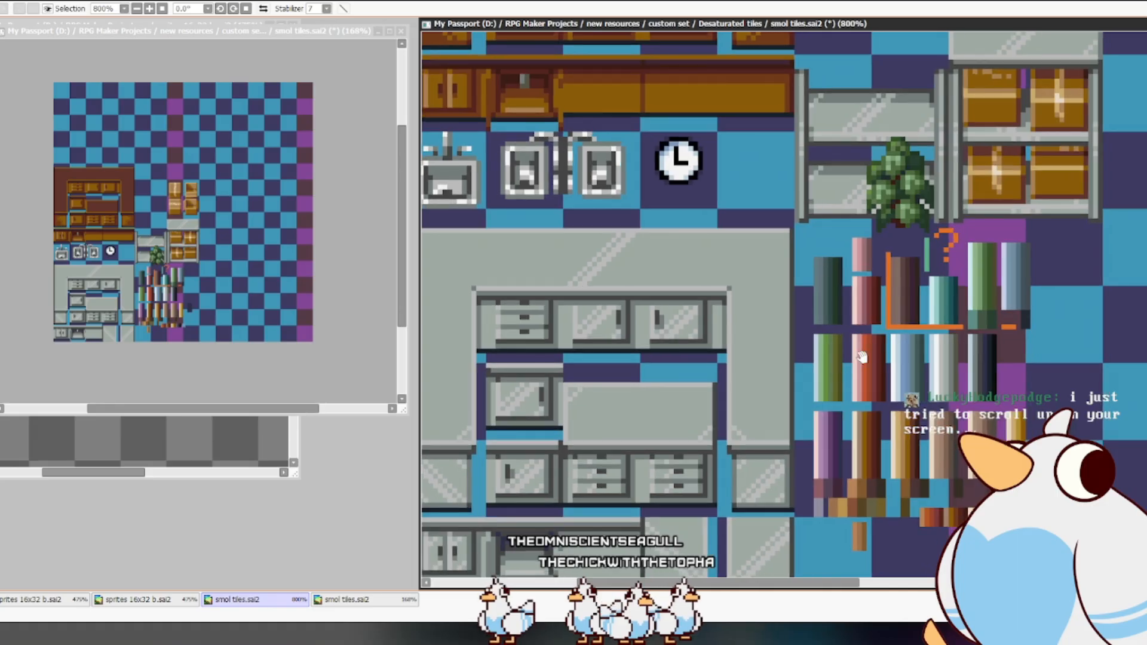
pyautogui.scroll(-5, 862, 357)
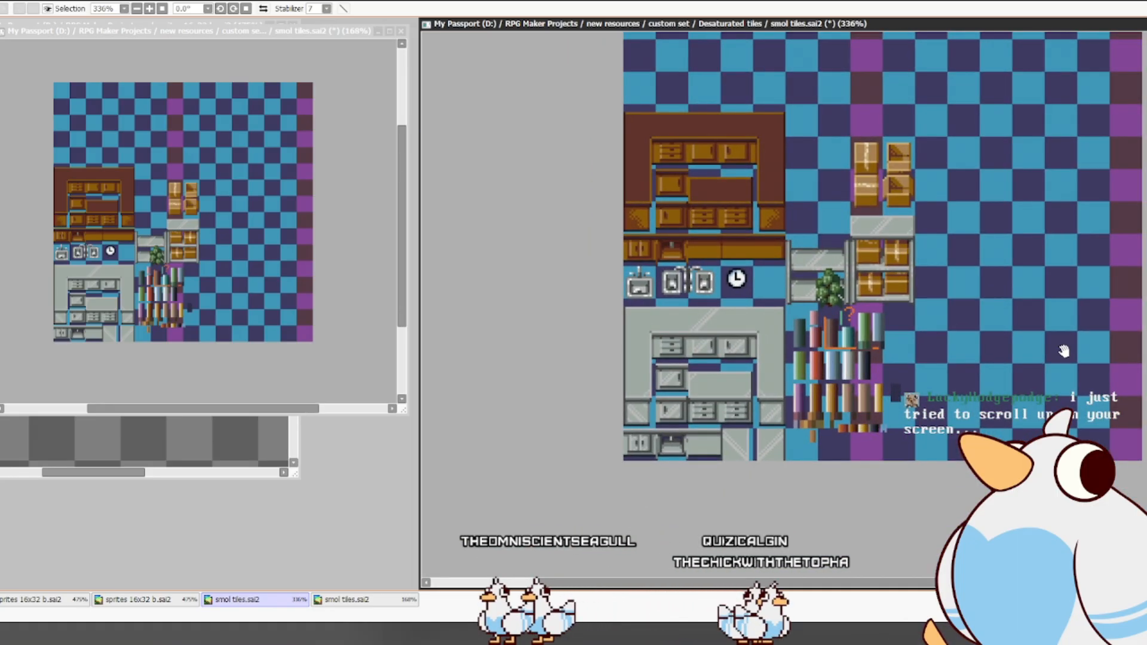
pyautogui.moveTo(908, 366); pyautogui.dragTo(1068, 362)
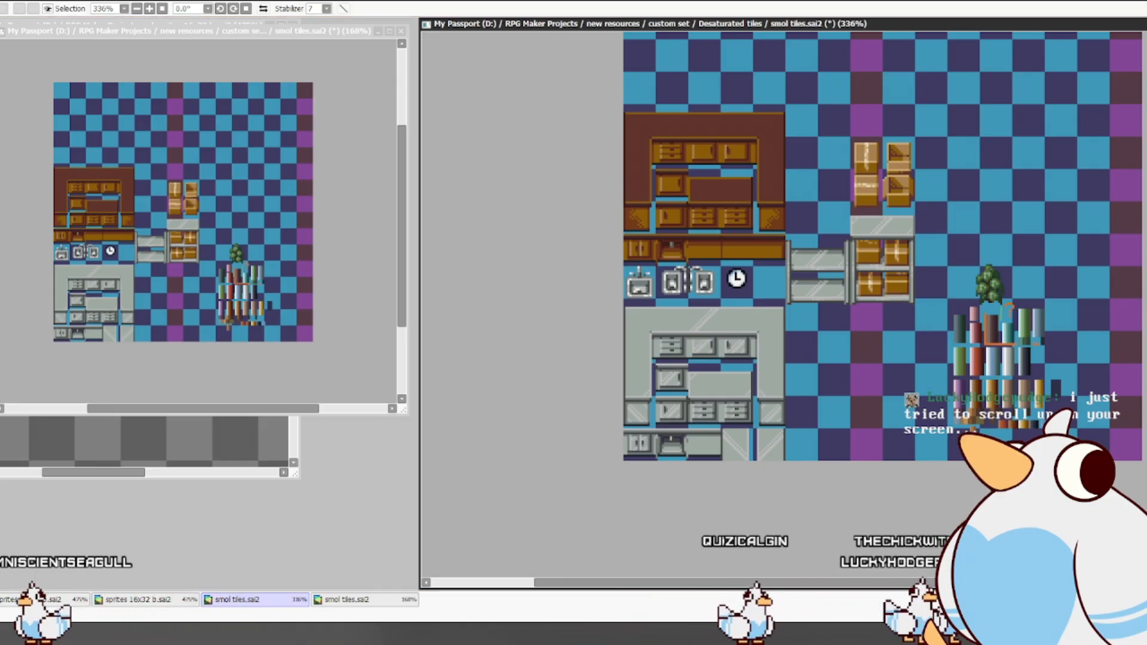
# - Move the metal shelves and cardboard boxes into the upper-right corner of the tileset
pyautogui.moveTo(887, 294)
pyautogui.mouseDown()
pyautogui.moveTo(889, 447)
pyautogui.moveTo(929, 295)
pyautogui.moveTo(988, 250)
pyautogui.moveTo(1009, 209)
pyautogui.moveTo(898, 285)
pyautogui.mouseUp()
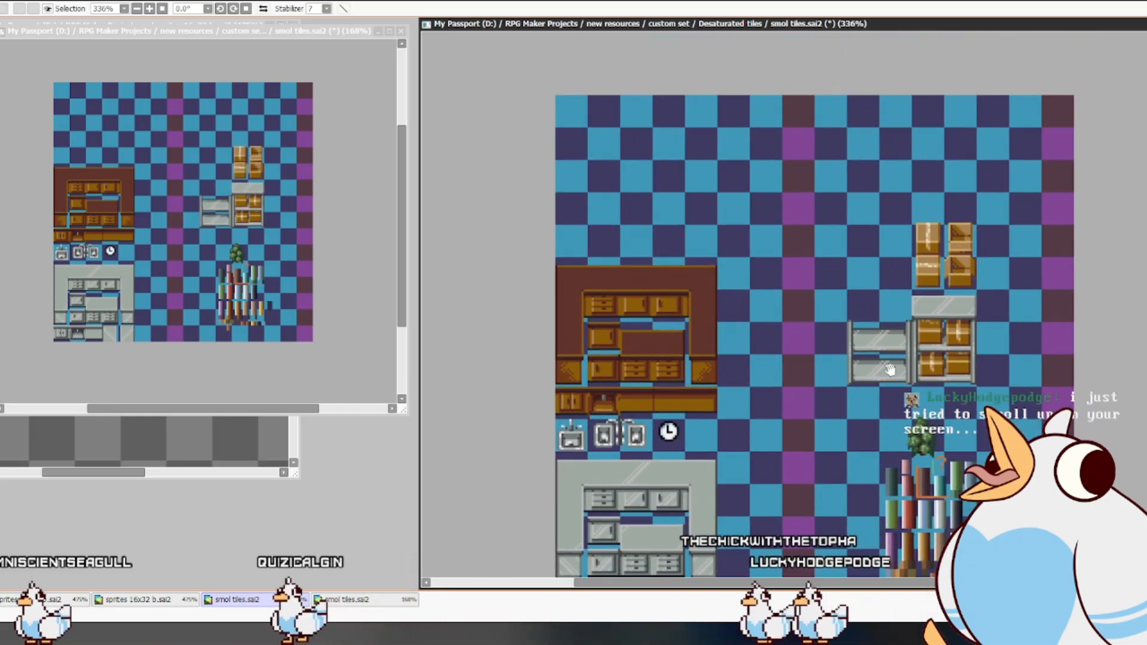
pyautogui.moveTo(921, 367); pyautogui.dragTo(1040, 226)
pyautogui.moveTo(884, 289); pyautogui.dragTo(1000, 239)
pyautogui.scroll(2, 769, 328)
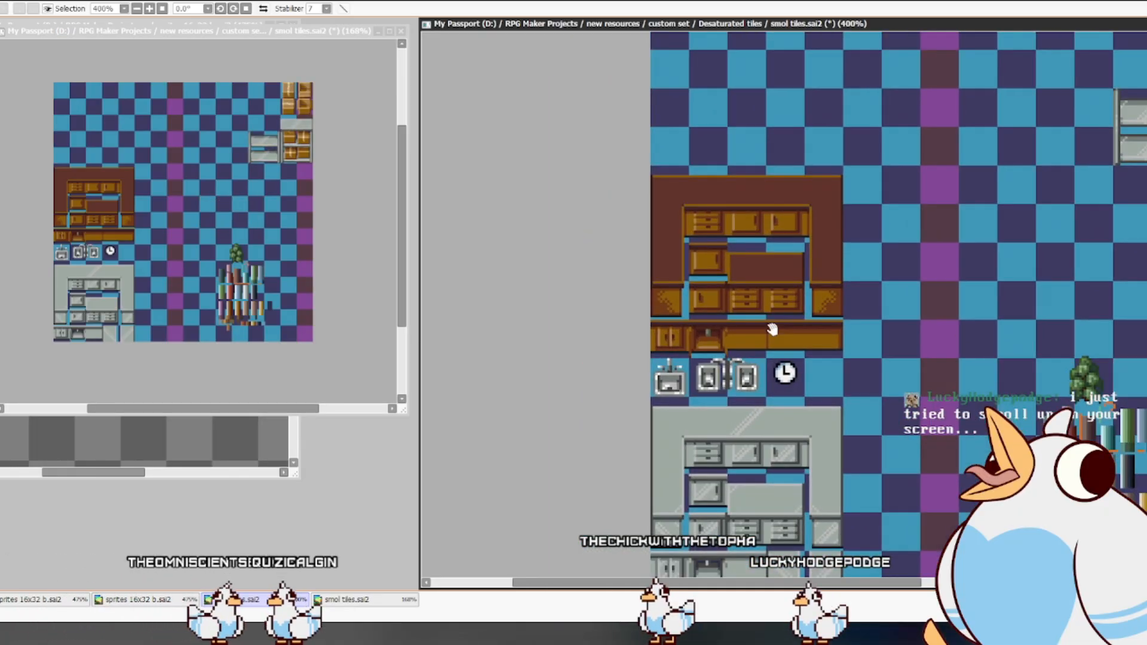
# - Draw dark vertical lines along the outer side edges of the brown wooden countertop
pyautogui.moveTo(715, 323); pyautogui.dragTo(853, 330)
pyautogui.scroll(1, 828, 300)
pyautogui.moveTo(921, 275); pyautogui.dragTo(840, 369)
pyautogui.scroll(1, 839, 341)
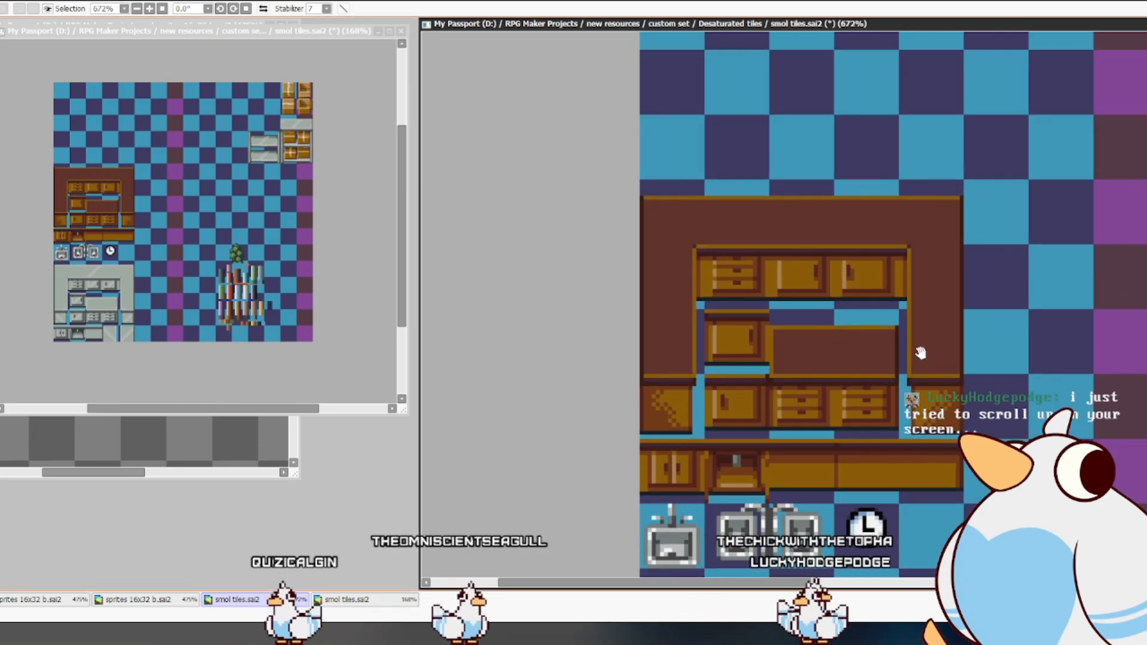
pyautogui.moveTo(871, 320); pyautogui.dragTo(894, 325)
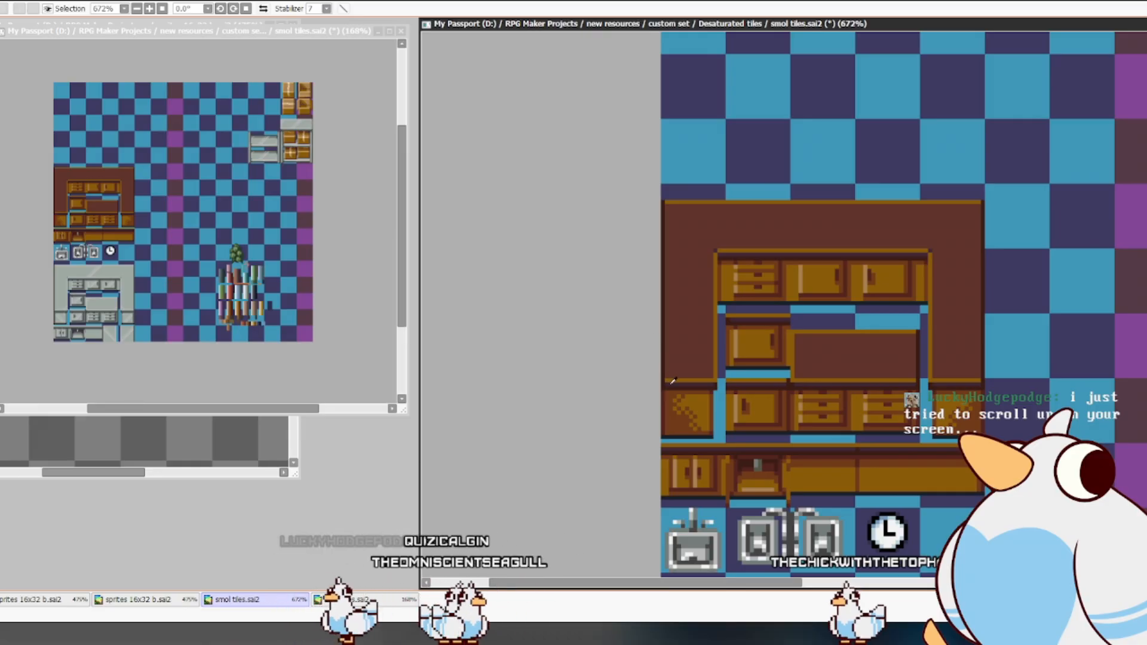
pyautogui.moveTo(665, 375); pyautogui.dragTo(667, 207)
pyautogui.keyDown('shift'); pyautogui.click(667, 208); pyautogui.keyUp('shift')
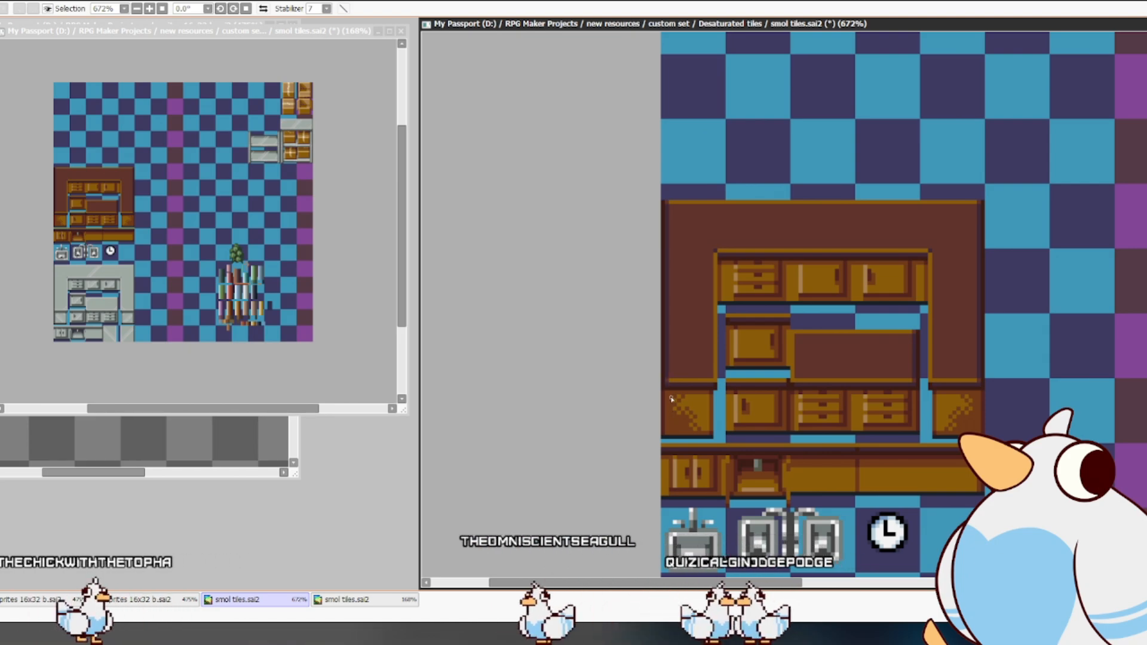
# - Add a narrow dithered shading strip just inside each outer side edge of the wooden countertop
pyautogui.moveTo(670, 204); pyautogui.dragTo(674, 363)
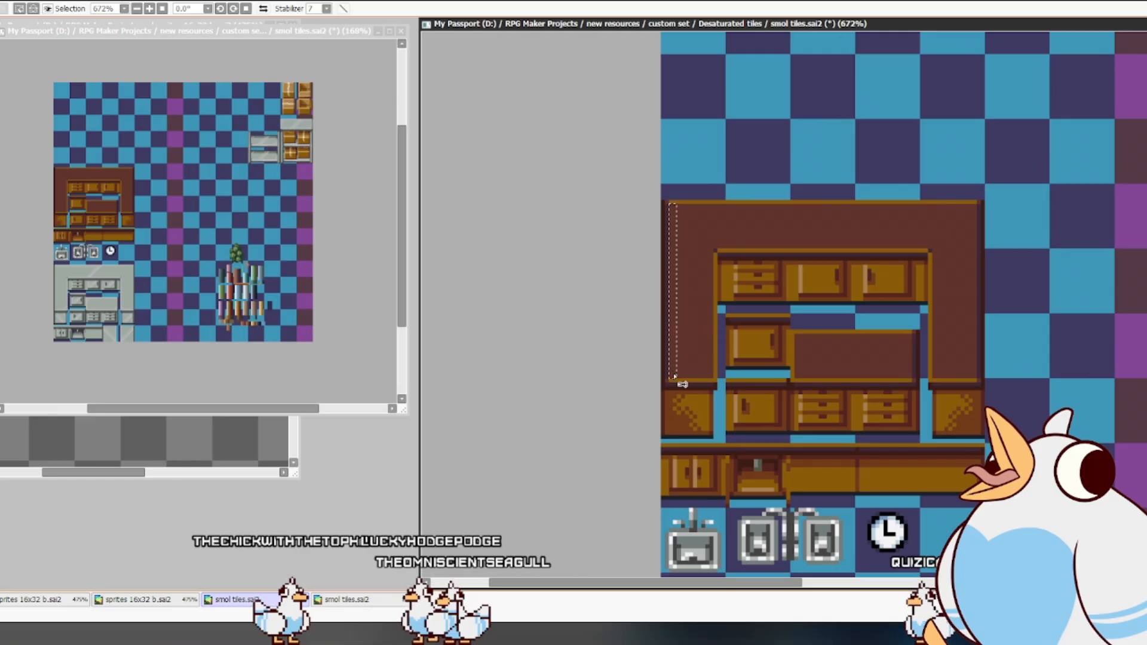
pyautogui.moveTo(976, 376); pyautogui.dragTo(980, 264)
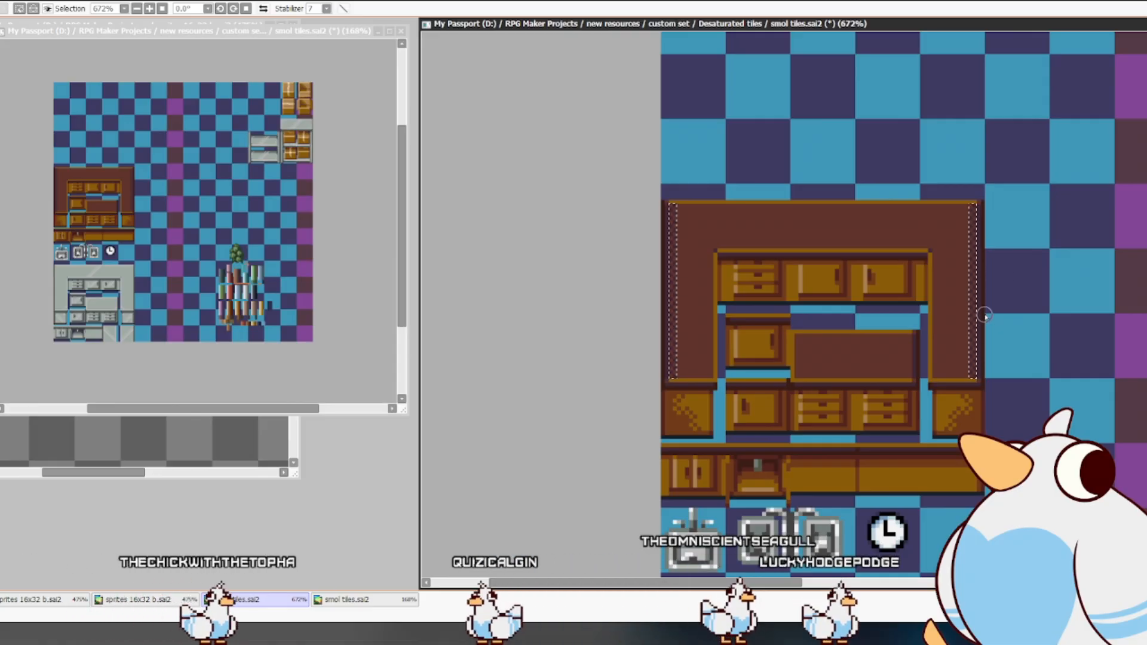
pyautogui.scroll(-1, 962, 423)
pyautogui.moveTo(963, 423); pyautogui.dragTo(932, 416)
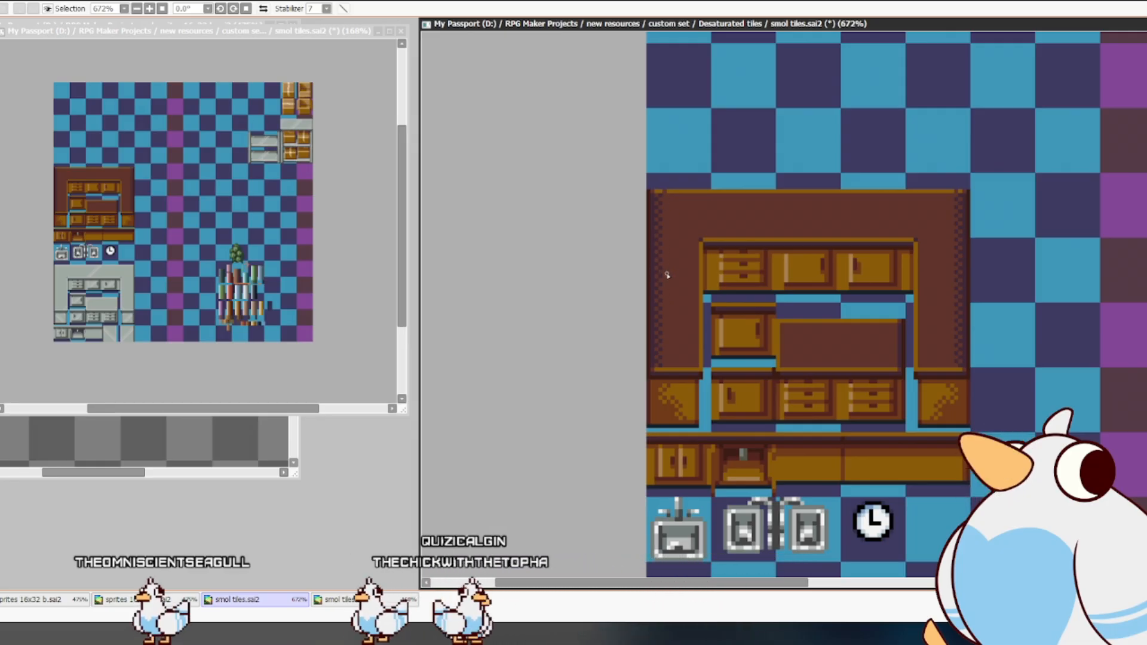
# - Copy both dithered edge strips from the wooden countertop onto the matching side edges of the grey countertop
pyautogui.moveTo(905, 441); pyautogui.dragTo(900, 404)
pyautogui.moveTo(906, 465); pyautogui.dragTo(879, 405)
pyautogui.moveTo(898, 490); pyautogui.dragTo(822, 325)
pyautogui.moveTo(838, 443); pyautogui.dragTo(854, 369)
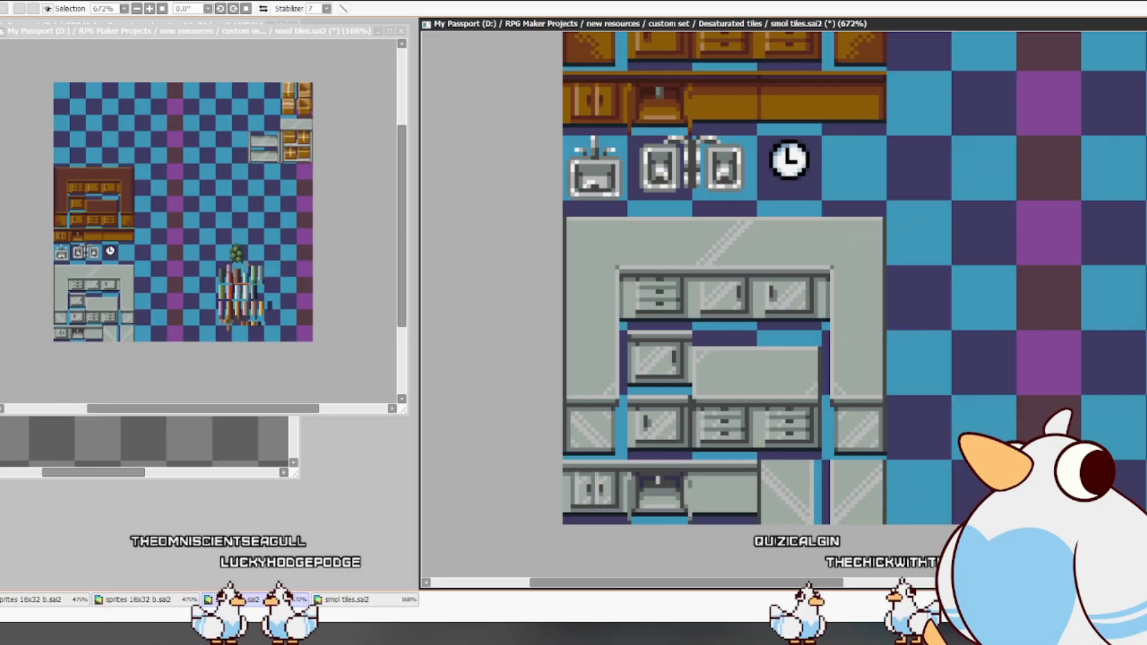
pyautogui.scroll(5, 977, 215)
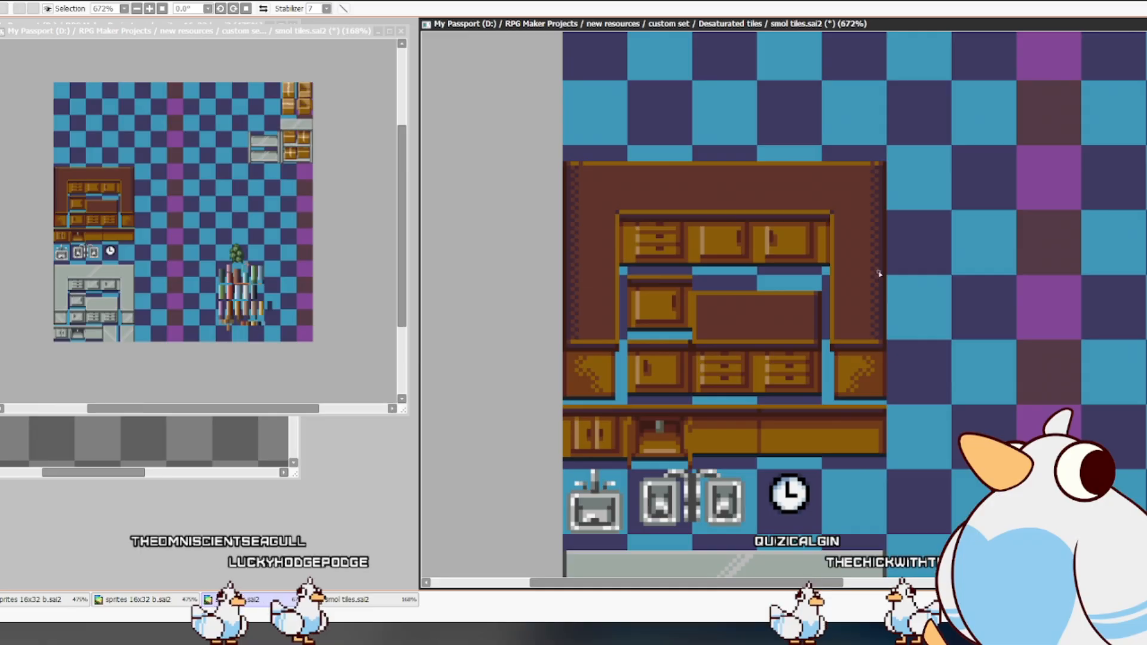
pyautogui.moveTo(873, 338); pyautogui.dragTo(879, 290)
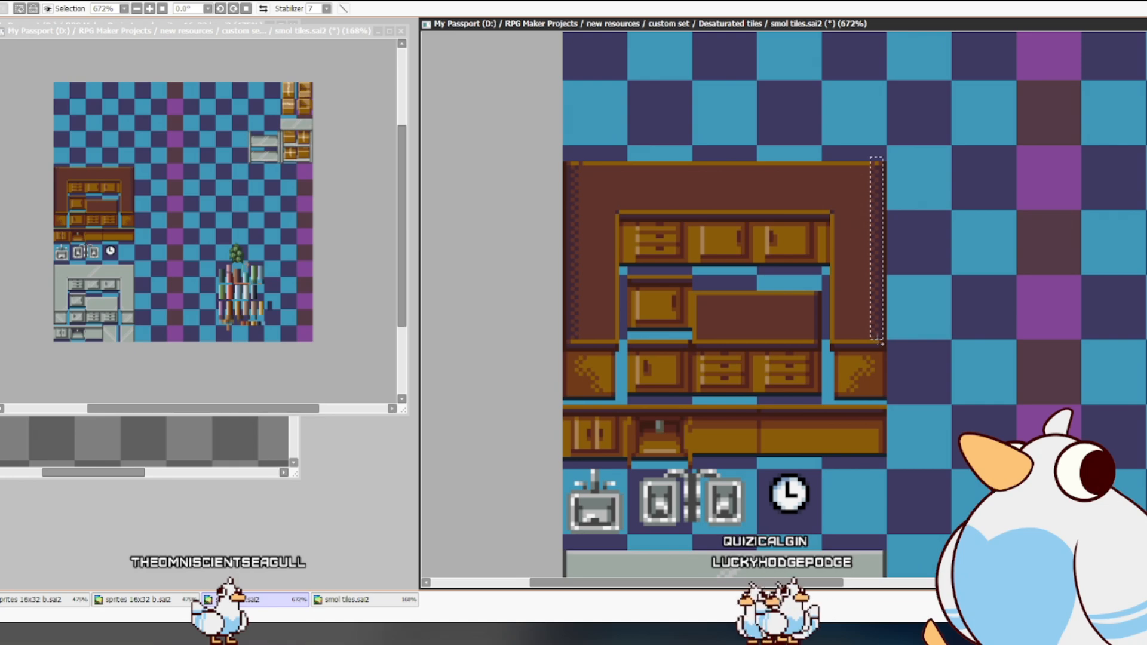
pyautogui.moveTo(567, 339); pyautogui.dragTo(577, 147)
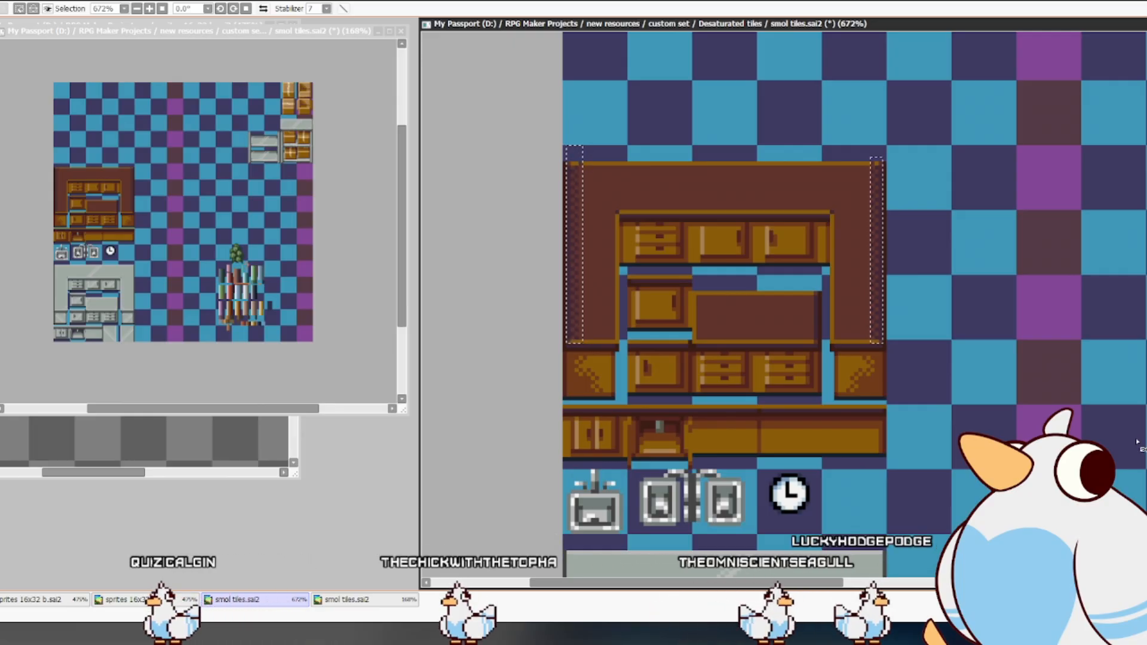
pyautogui.scroll(-5, 782, 304)
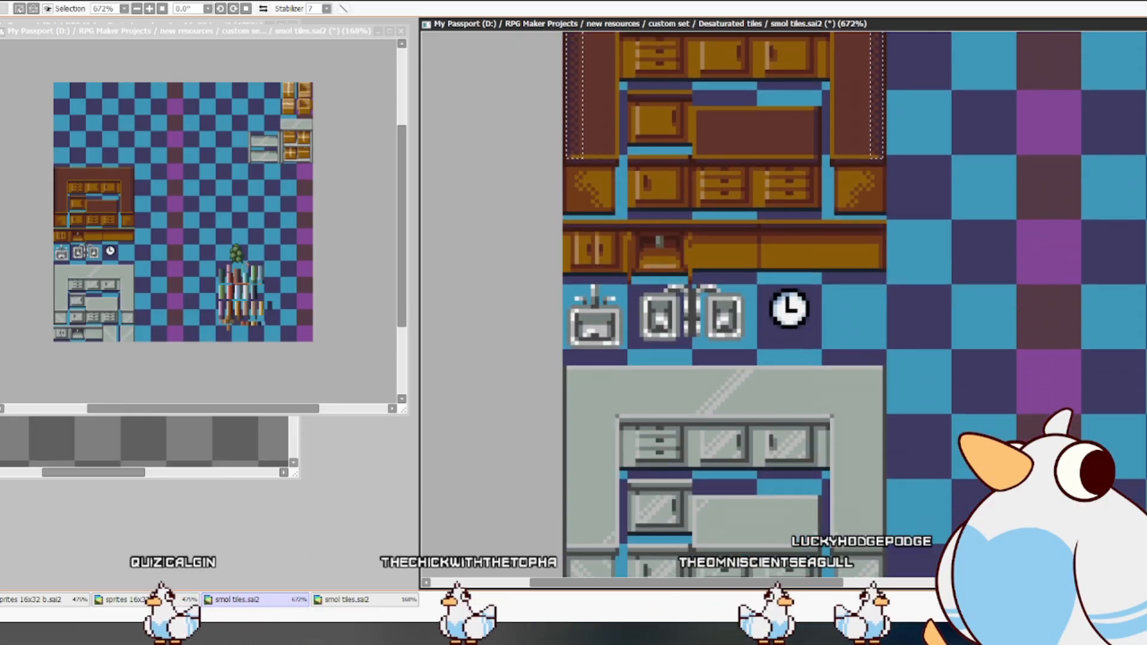
pyautogui.moveTo(955, 276); pyautogui.dragTo(935, 453)
pyautogui.moveTo(935, 354); pyautogui.dragTo(947, 409)
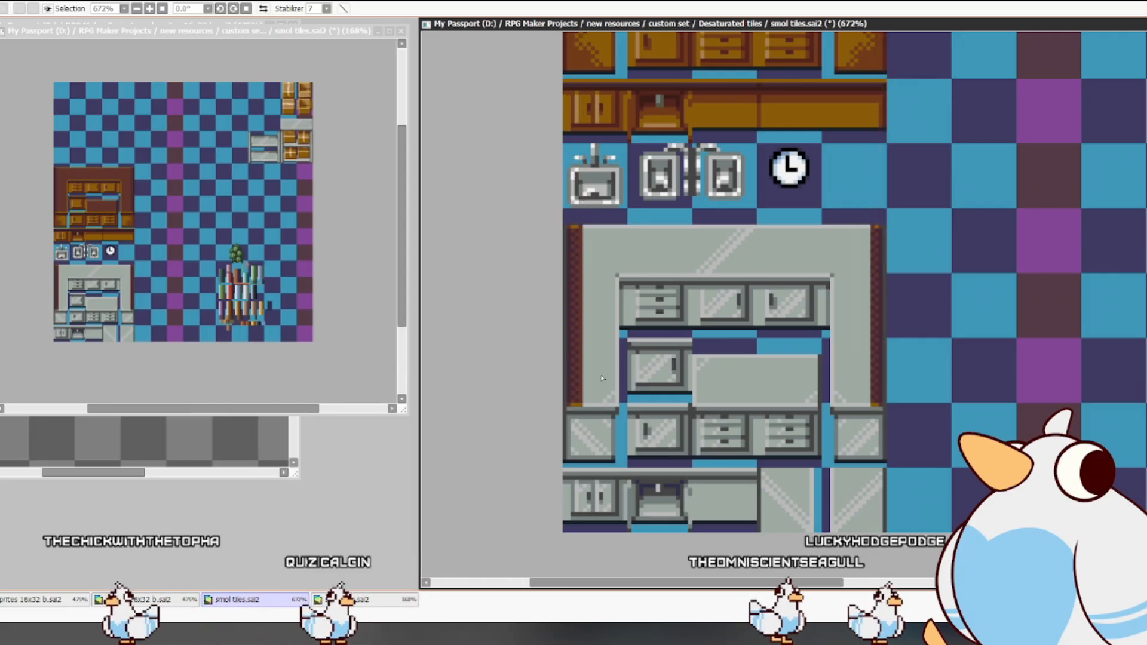
# - Recolour the copied brown edge strips with the grey countertop's shades, keeping the dithered pattern
pyautogui.click(581, 400)
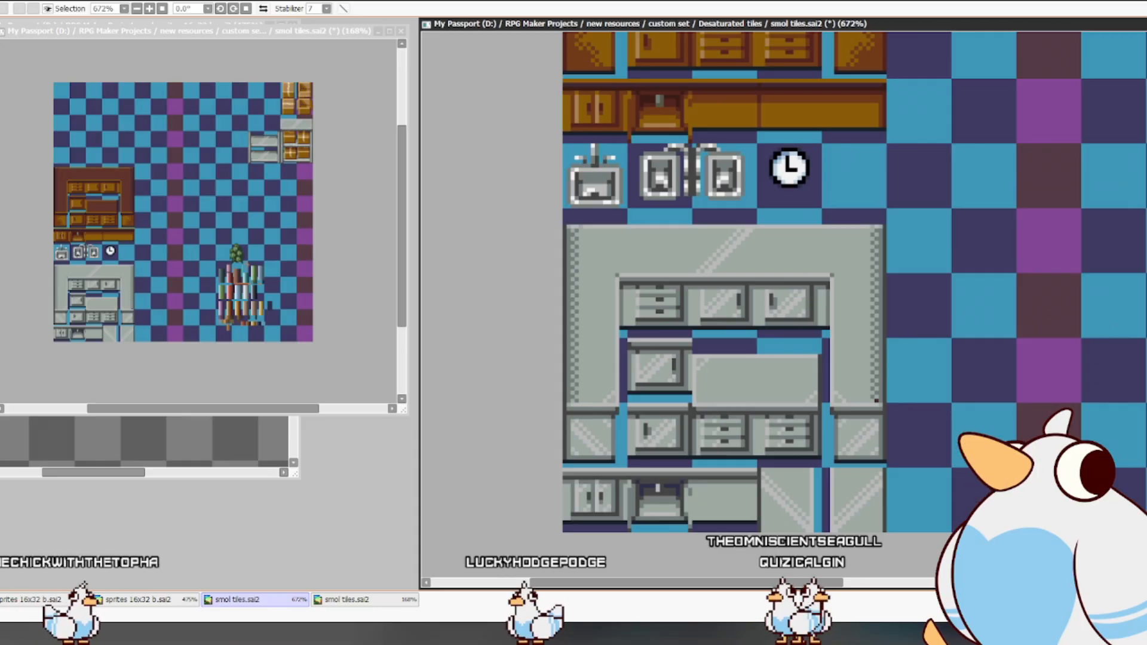
pyautogui.scroll(-2, 777, 280)
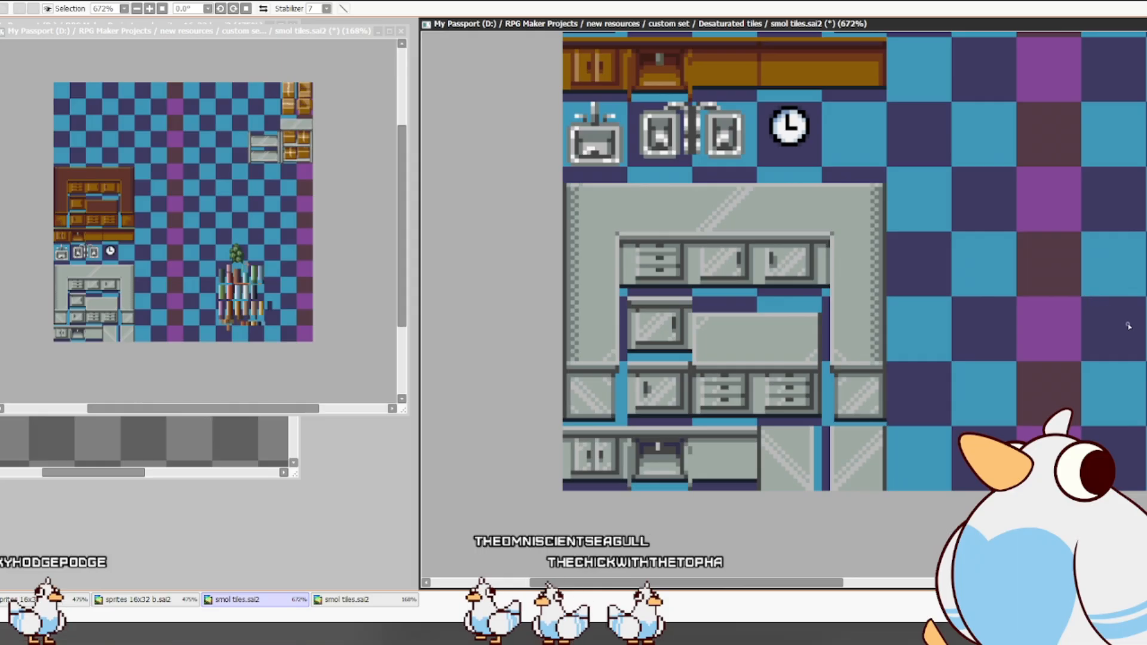
pyautogui.scroll(5, 1124, 311)
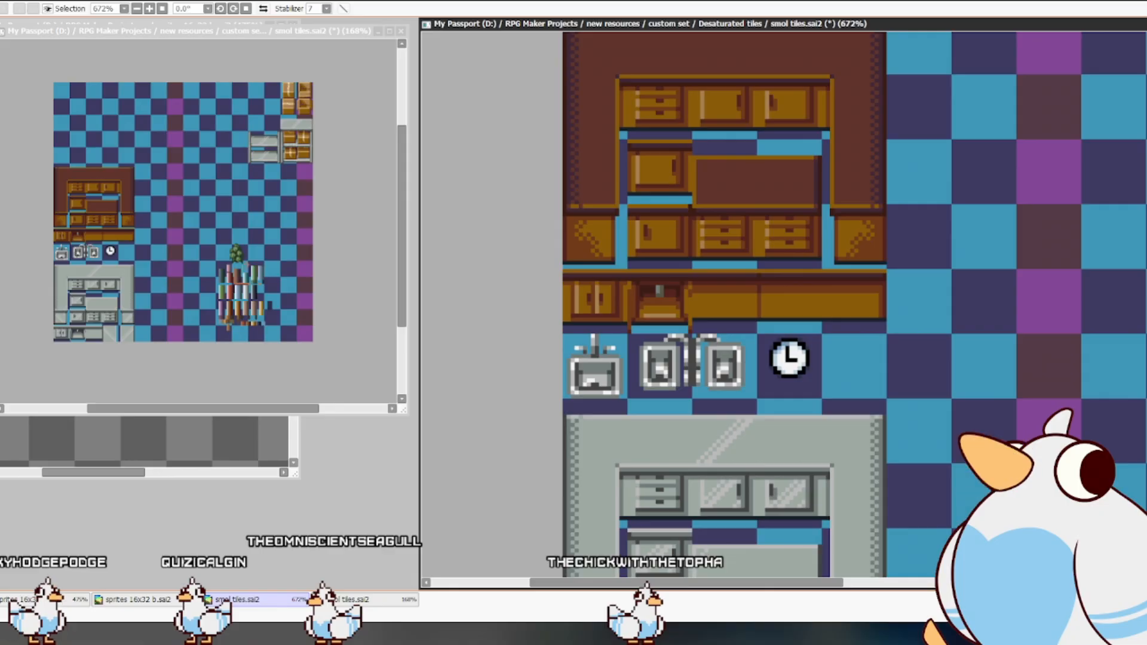
# - Copy the dithered edge strips from both sides of the grey countertop onto the two diagonally streaked grey tiles in the sheet's last row
pyautogui.scroll(-3, 853, 304)
pyautogui.scroll(3, 853, 305)
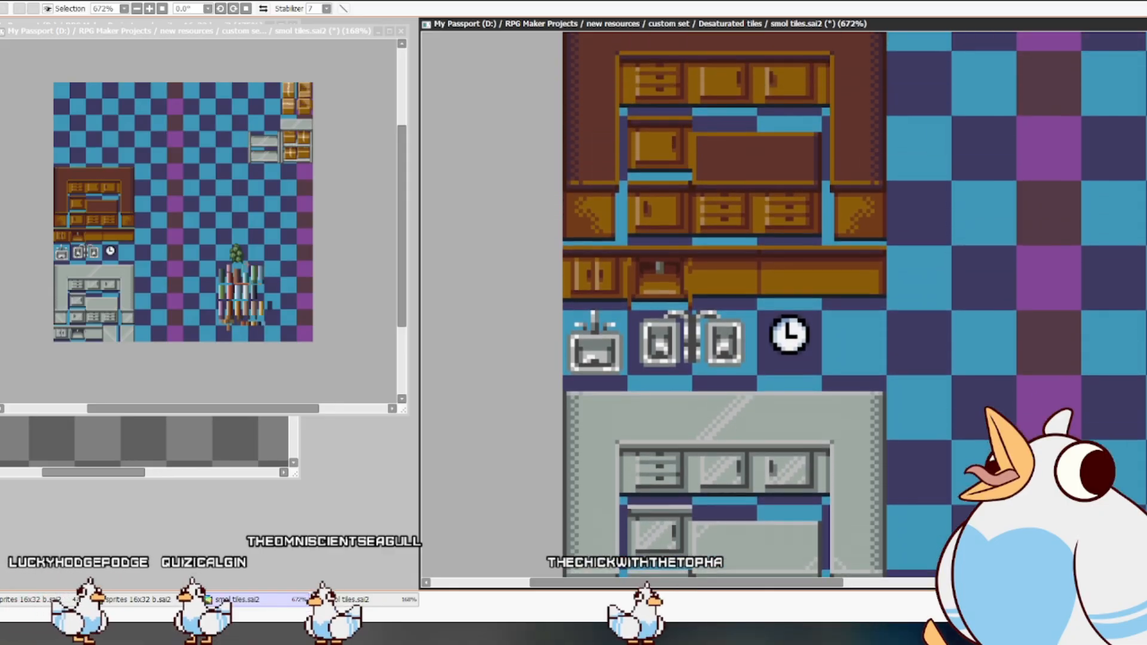
pyautogui.scroll(-4, 853, 305)
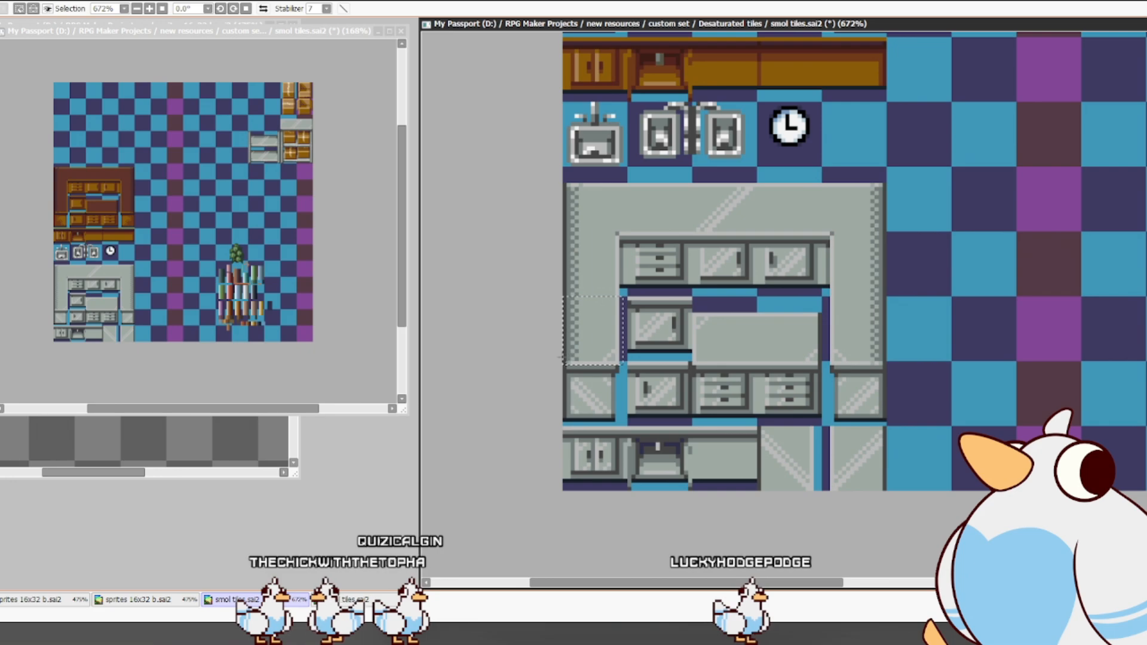
pyautogui.moveTo(827, 361); pyautogui.dragTo(906, 297)
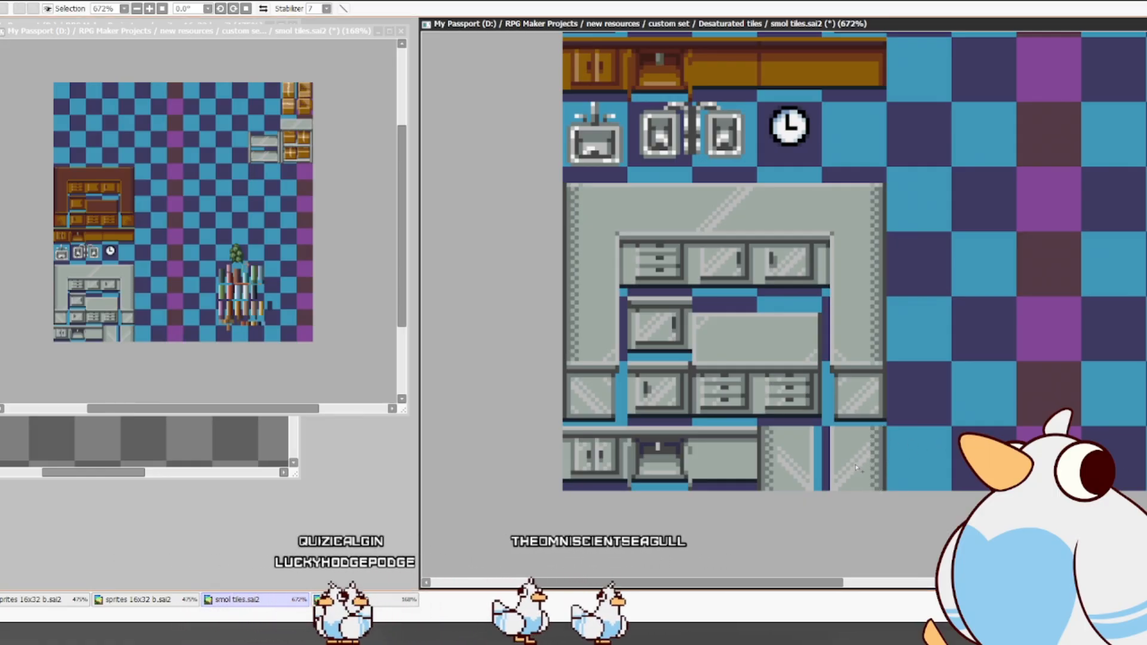
pyautogui.click(854, 262)
pyautogui.hotkey('ctrl', 'd')
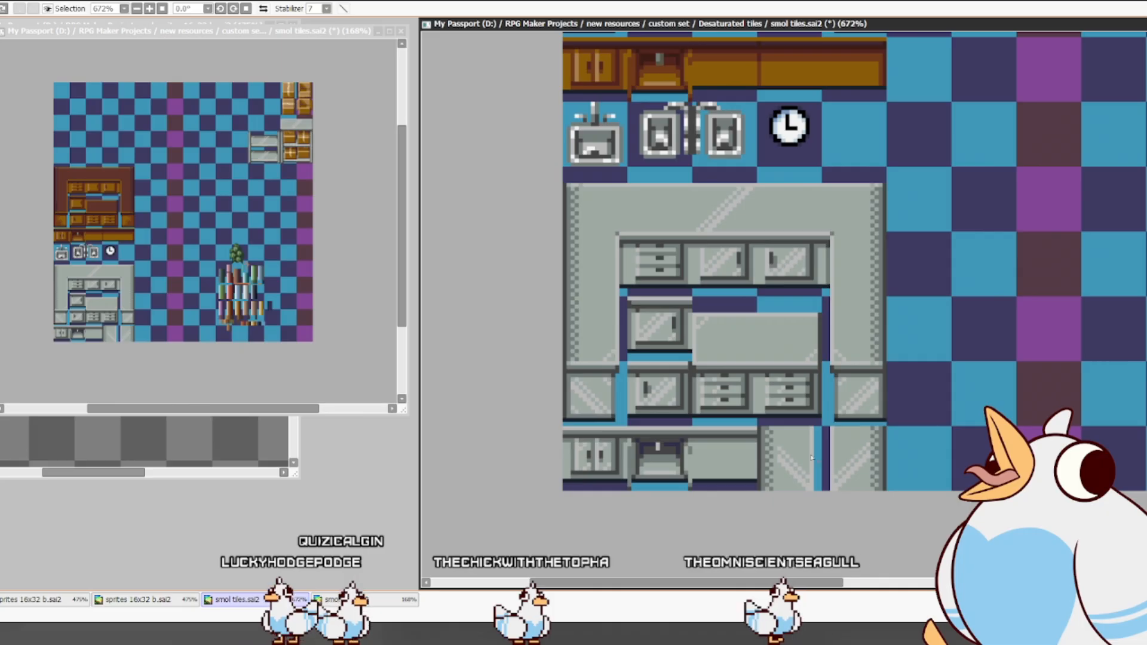
# - Try to isolate the diagonal highlight pixels that cross the copied dithered strips on the two streaked grey tiles
pyautogui.click(832, 484)
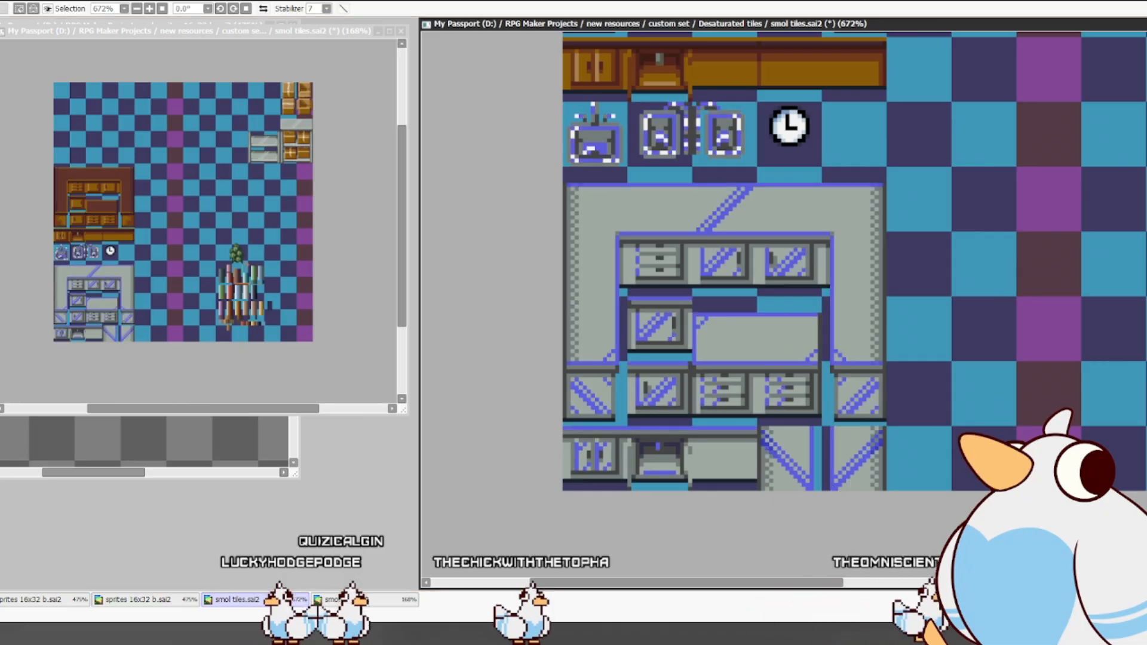
pyautogui.press('space')
pyautogui.moveTo(835, 458); pyautogui.dragTo(831, 407)
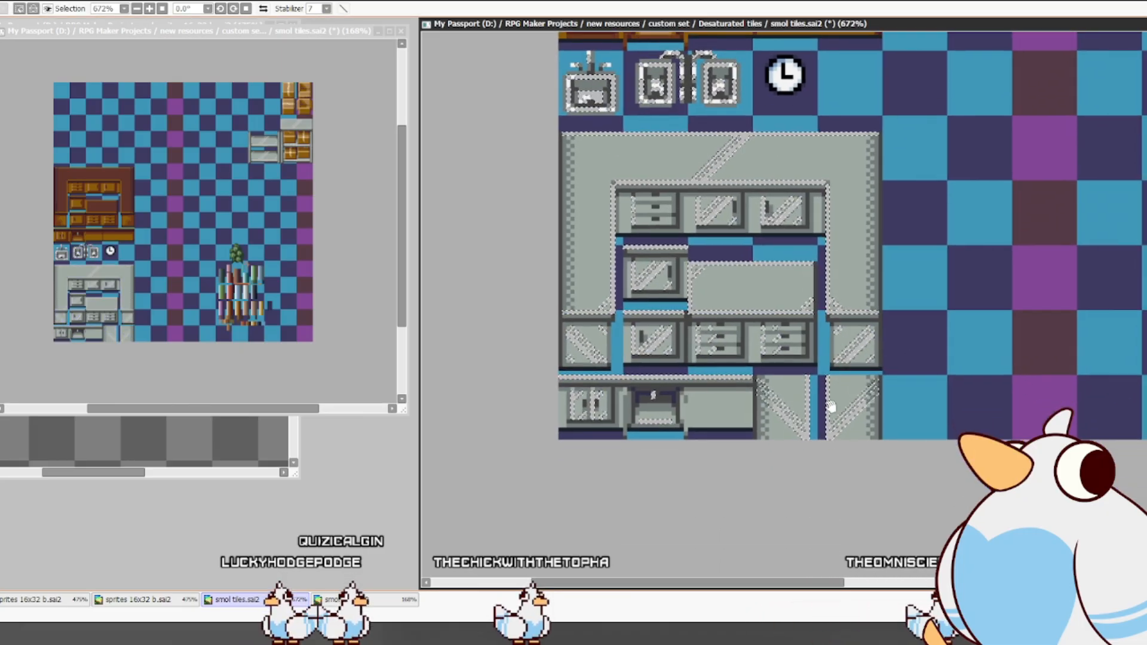
pyautogui.scroll(2, 831, 406)
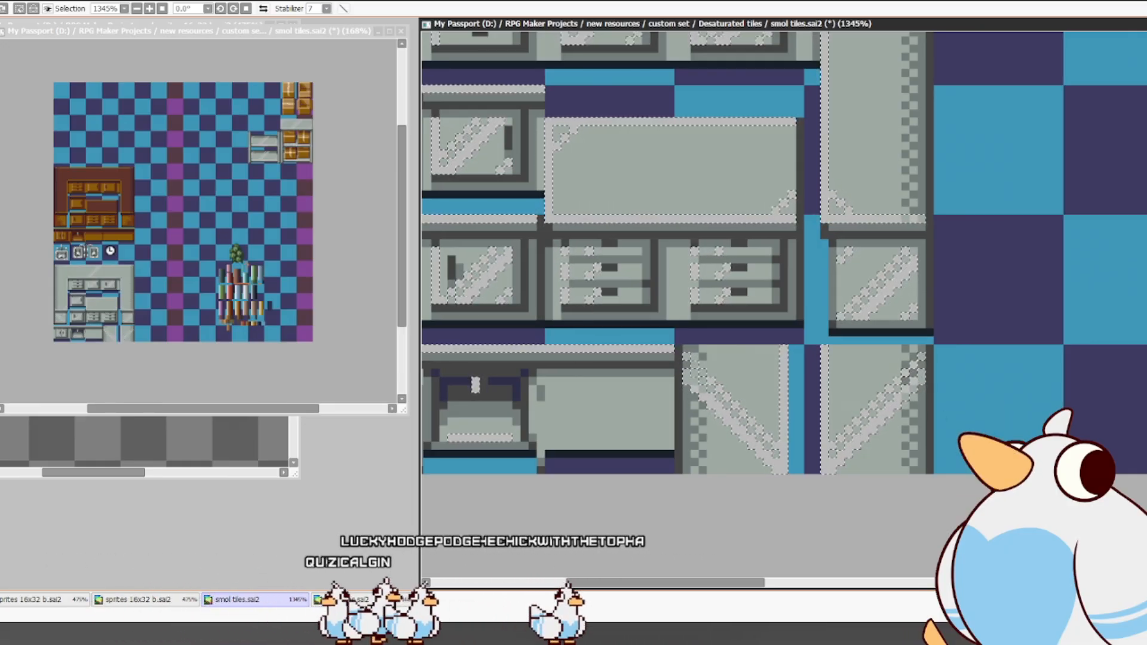
pyautogui.press('w')
pyautogui.click(780, 470)
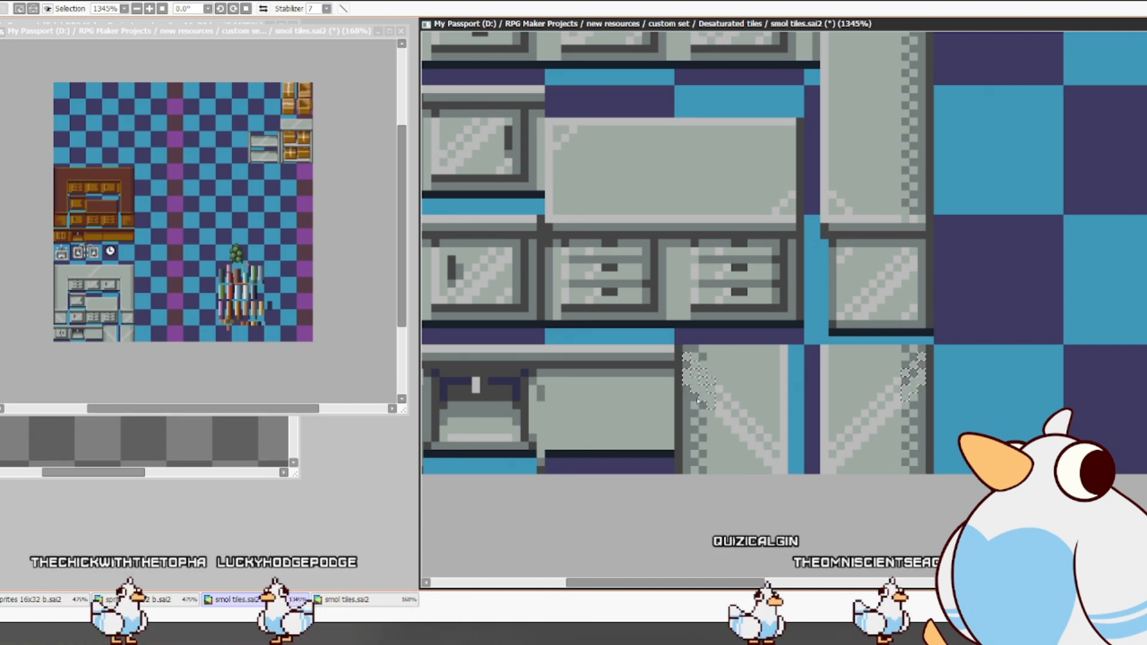
pyautogui.click(706, 415)
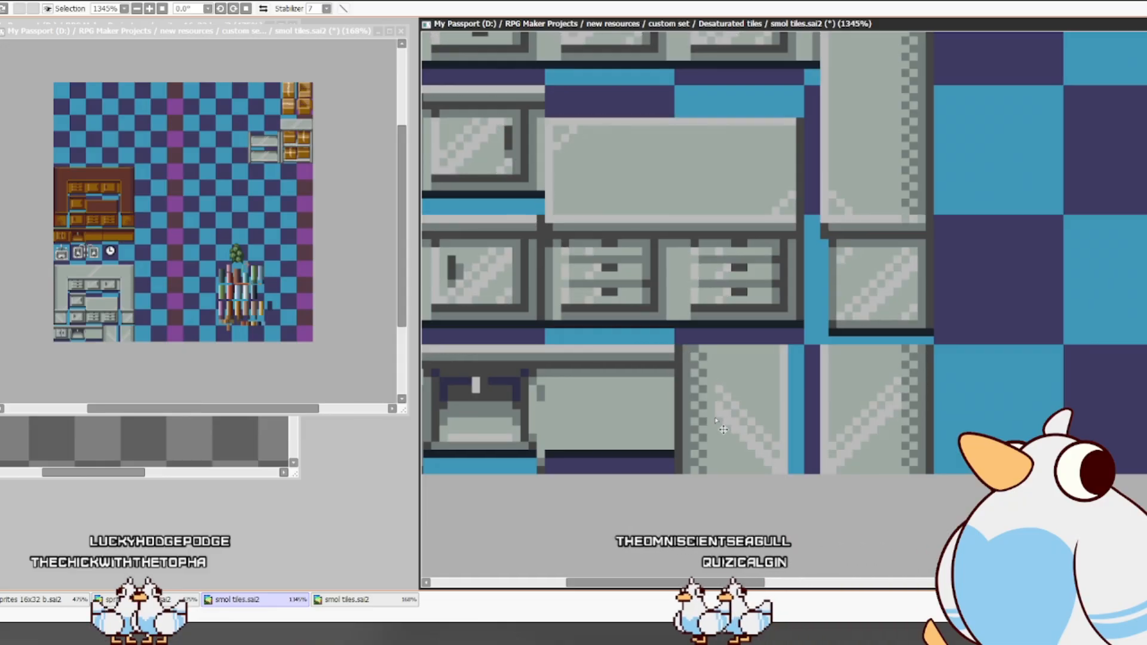
pyautogui.hotkey('ctrl', 'd')
pyautogui.hotkey('ctrl', 'z')
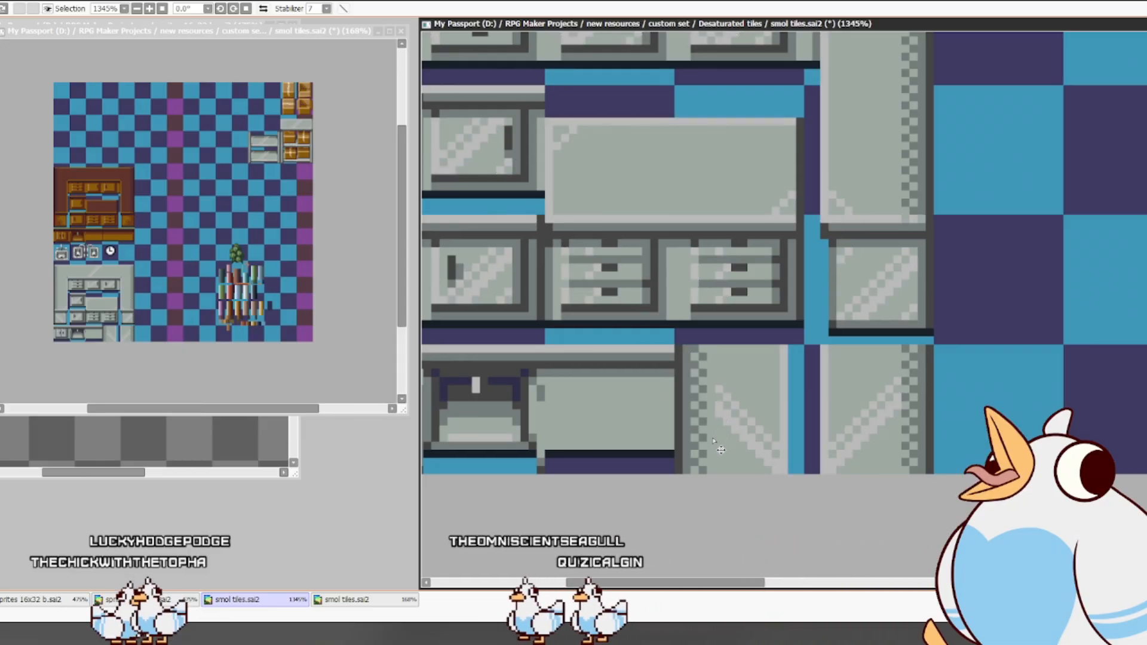
# - Lighten the dithered shading where the diagonal highlights cross it on both streaked grey tiles, and save the file
pyautogui.press('w')
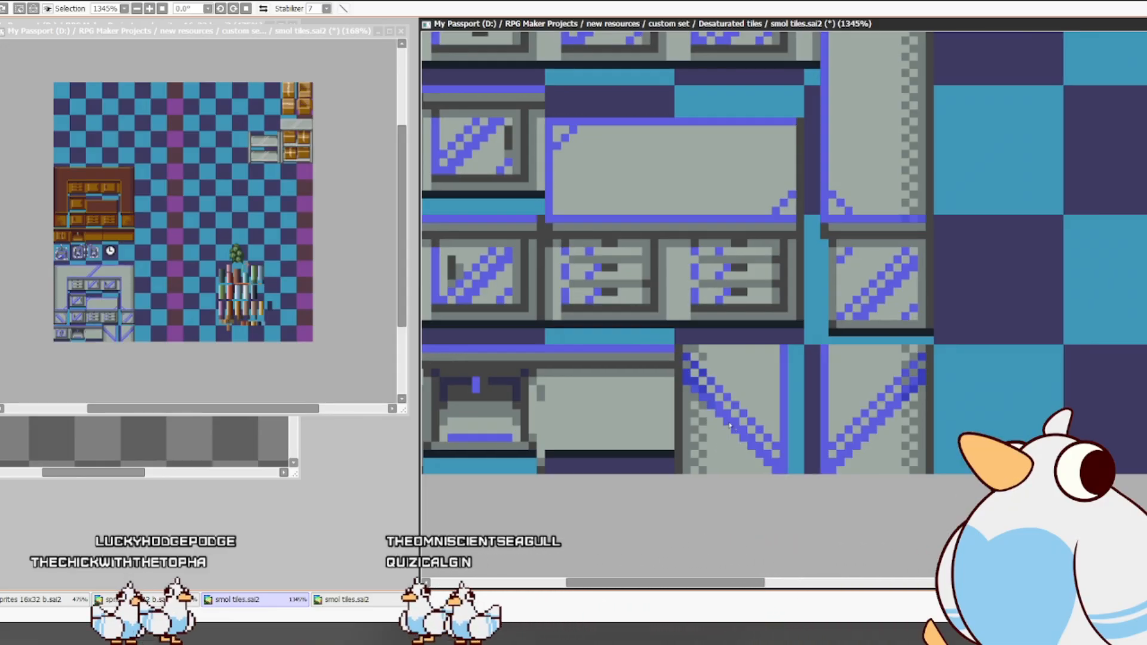
pyautogui.hotkey('ctrl', 'd')
pyautogui.hotkey('ctrl', 'z')
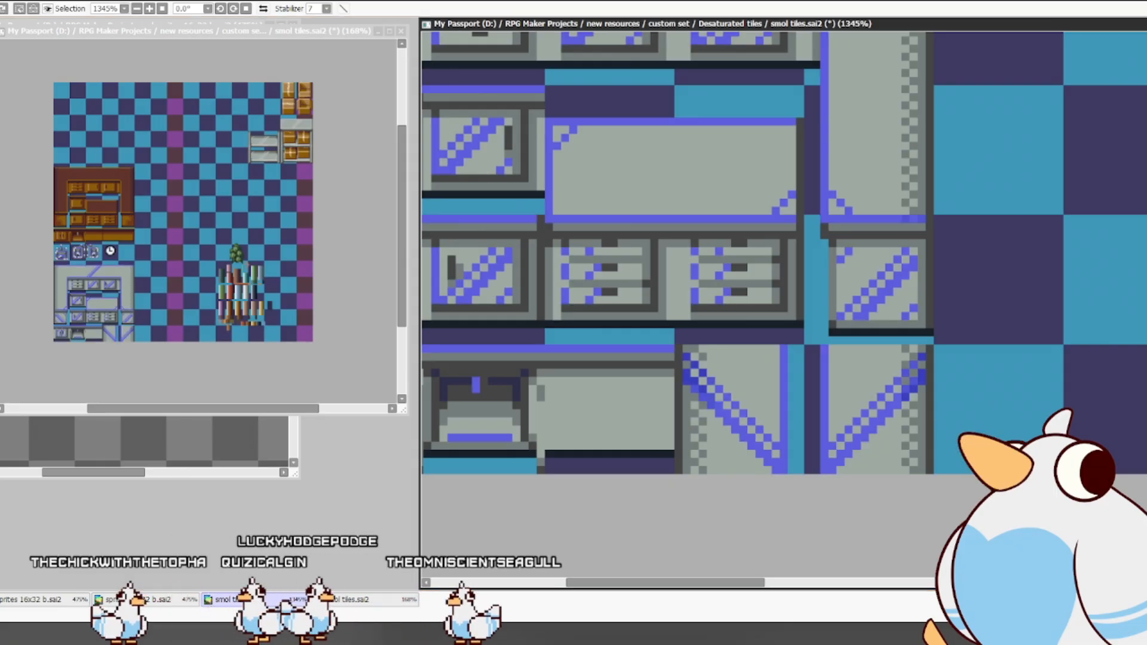
pyautogui.hotkey('ctrl', 'd')
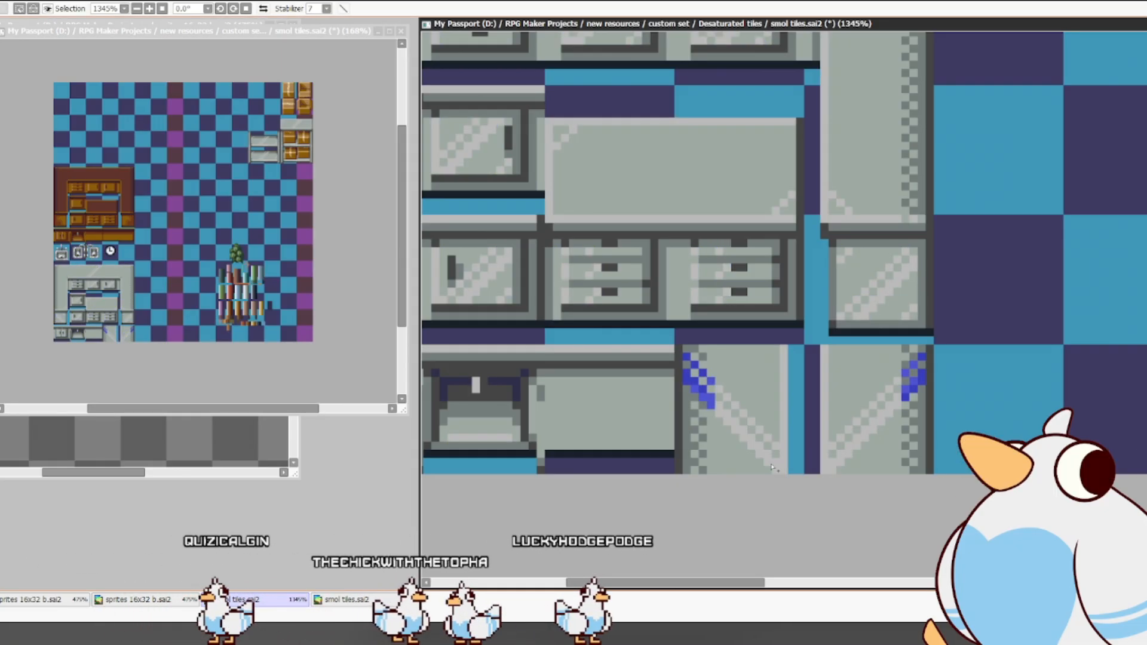
pyautogui.moveTo(779, 394); pyautogui.dragTo(786, 389)
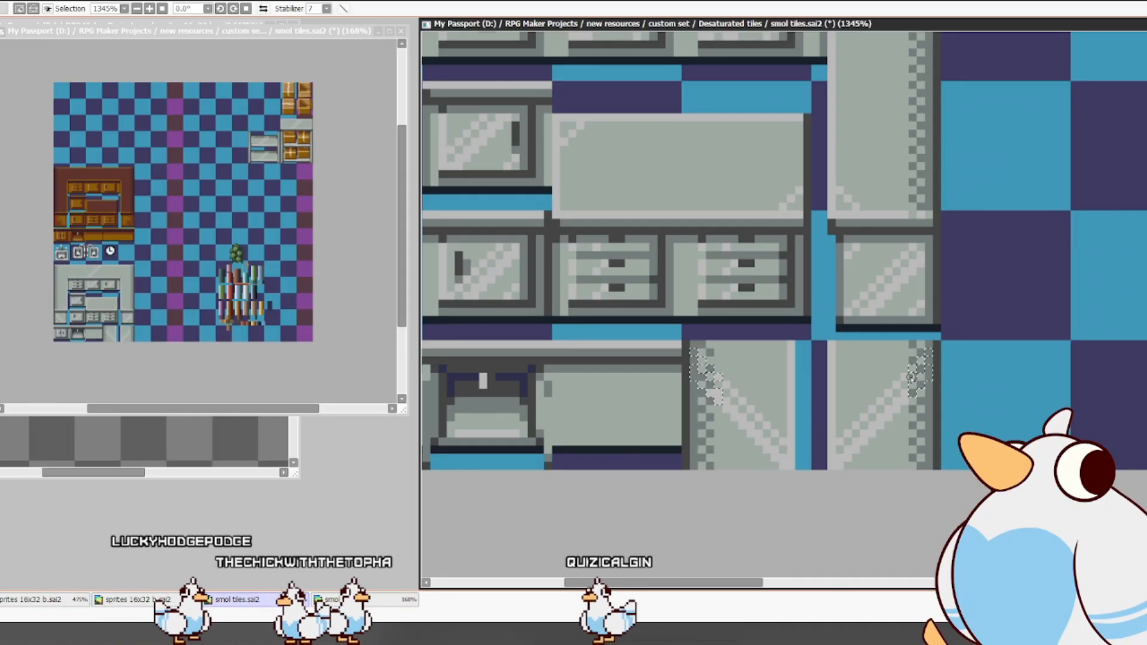
pyautogui.click(901, 395)
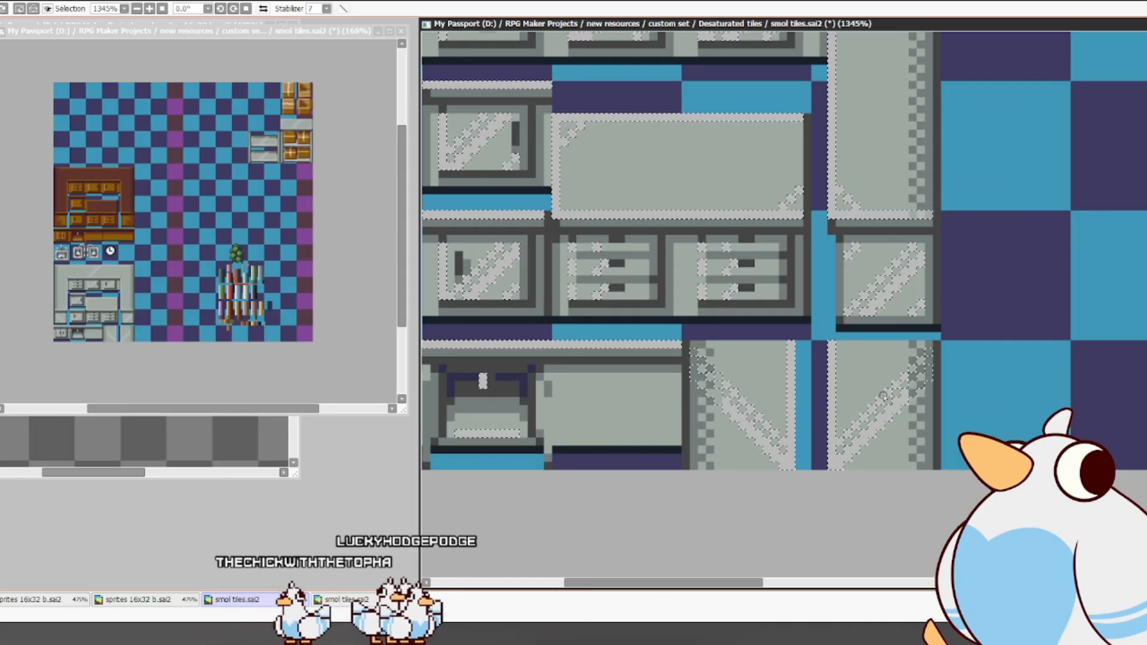
pyautogui.press('w')
pyautogui.hotkey('ctrl', 'd')
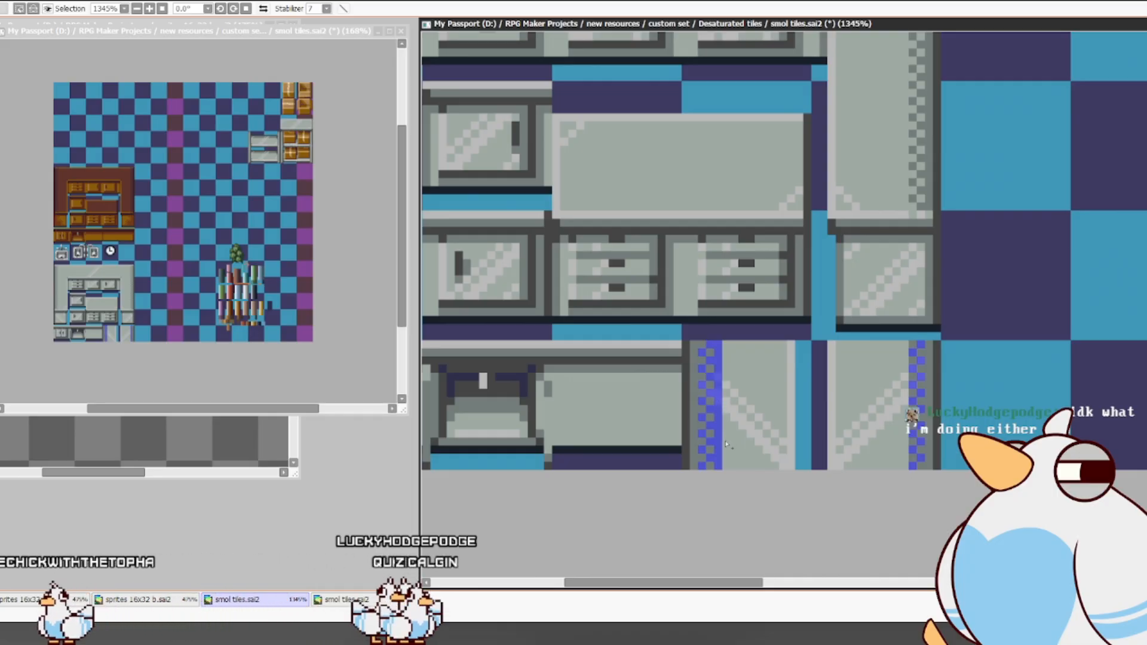
pyautogui.hotkey('ctrl', 'd')
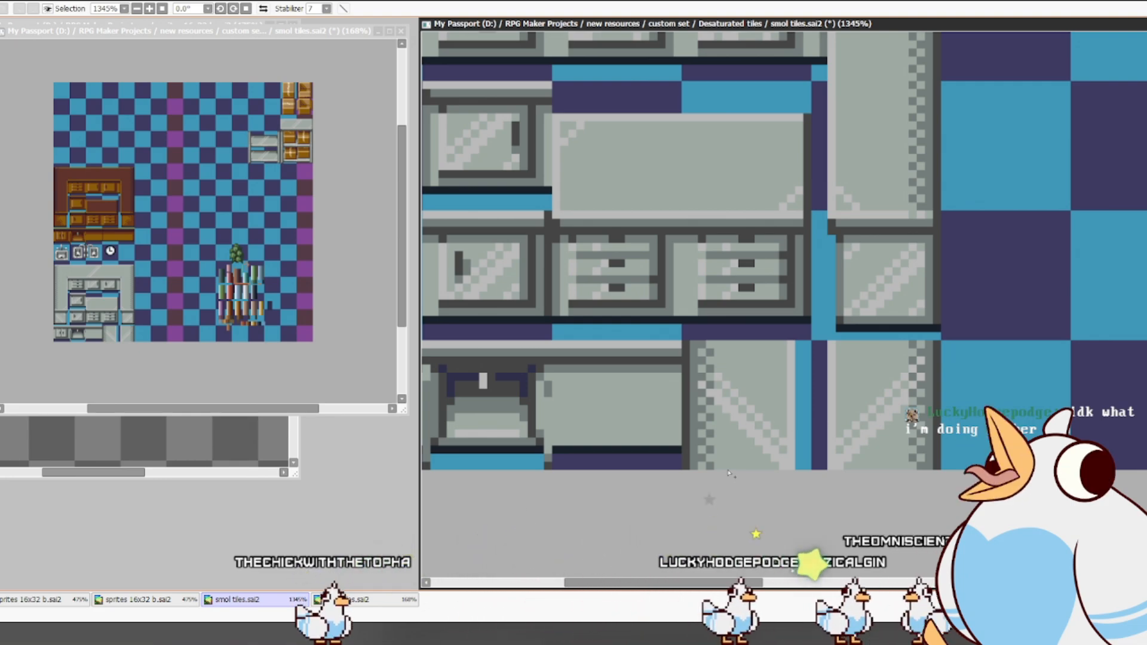
pyautogui.hotkey('ctrl', 's')
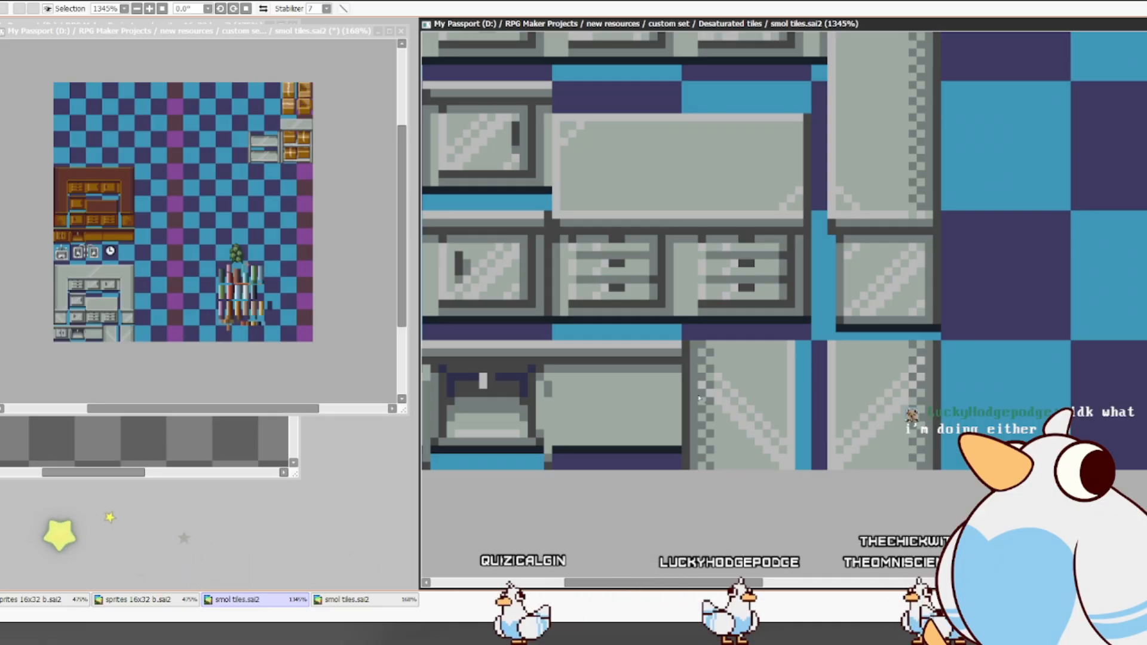
# - Look over the kitchen tiles, and show the small household item layers with dishes, framed pictures, books and potted plants
pyautogui.moveTo(765, 377); pyautogui.dragTo(727, 366)
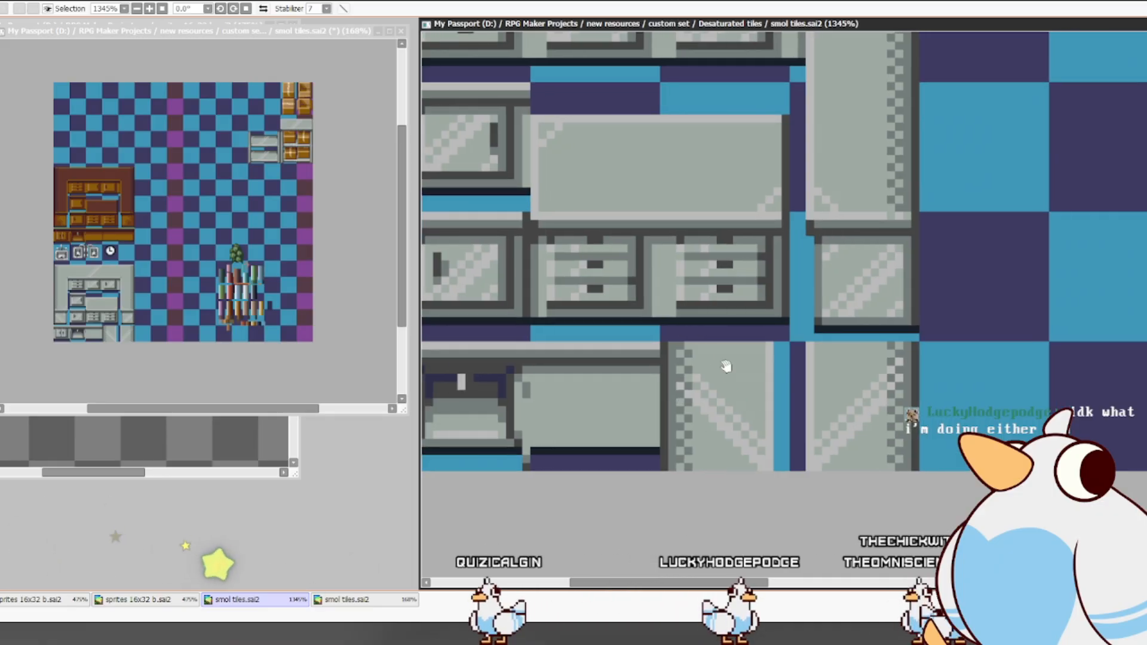
pyautogui.scroll(-5, 726, 367)
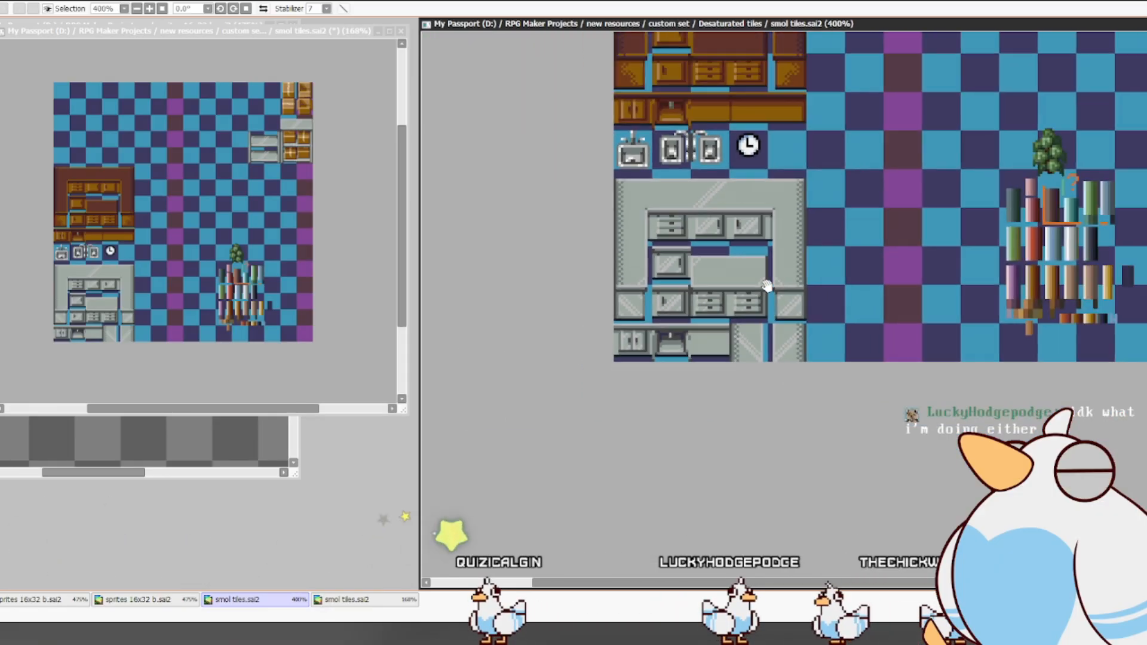
pyautogui.moveTo(813, 205); pyautogui.dragTo(717, 361)
pyautogui.moveTo(784, 245); pyautogui.dragTo(772, 438)
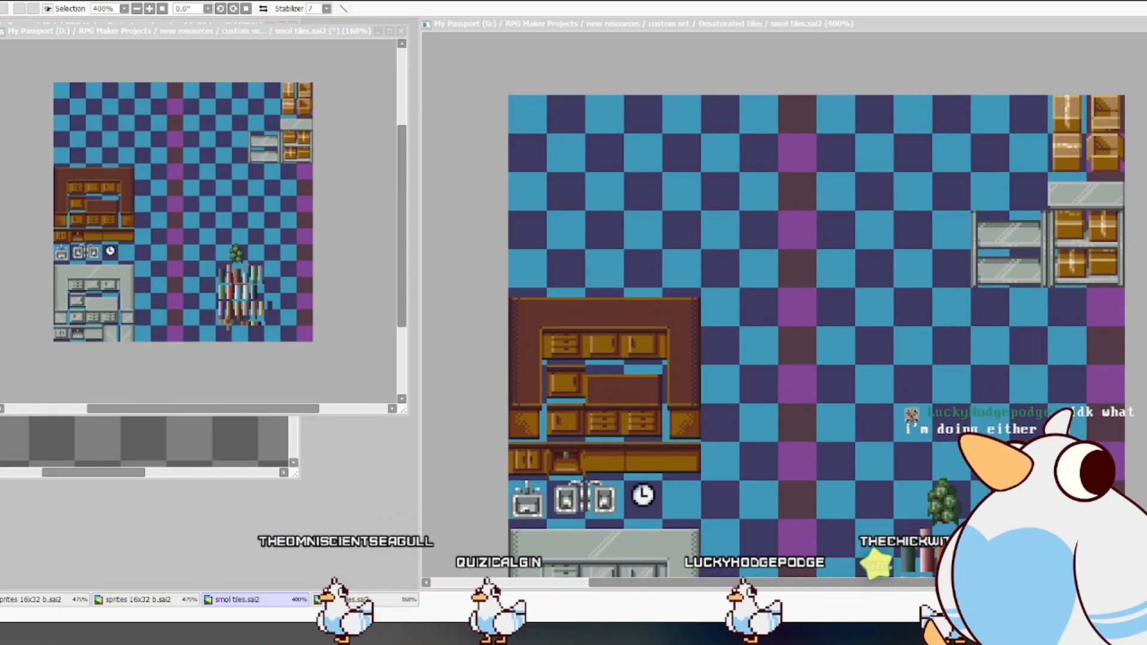
pyautogui.moveTo(906, 333); pyautogui.dragTo(923, 203)
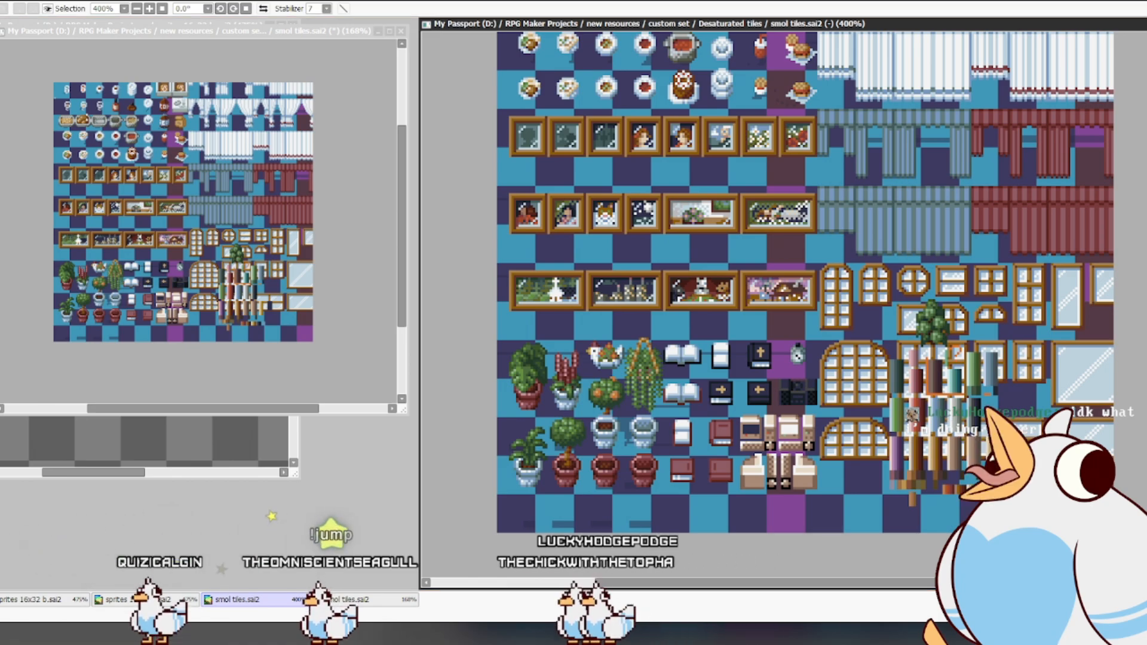
pyautogui.moveTo(826, 468); pyautogui.dragTo(816, 445)
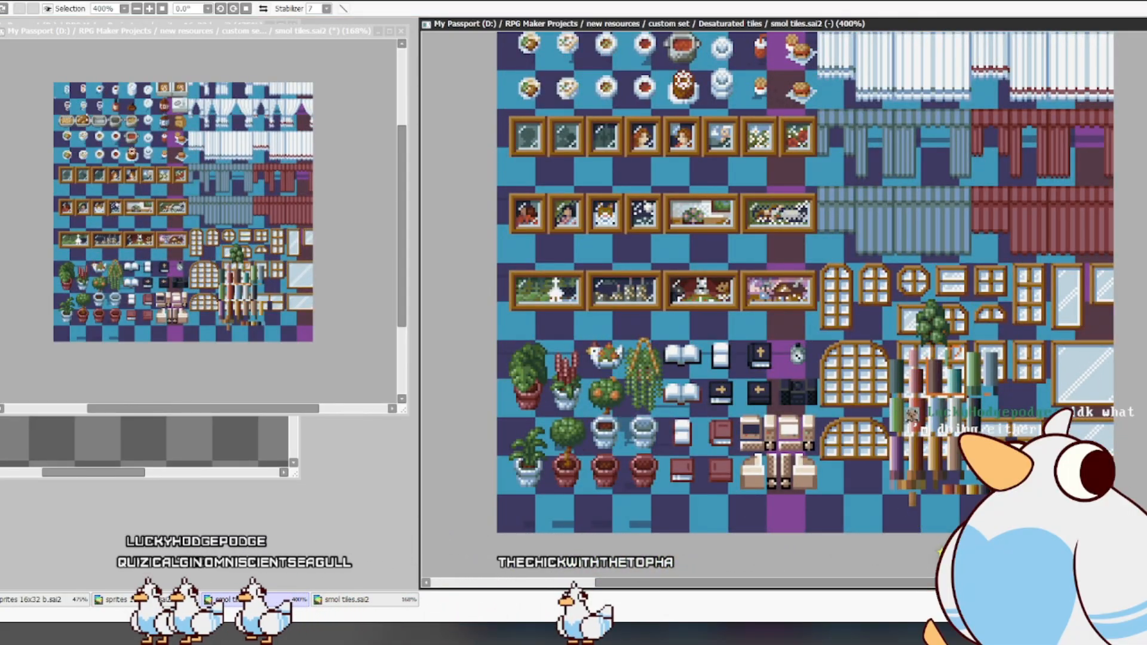
pyautogui.press('Delete')
pyautogui.hotkey('ctrl', 'z')
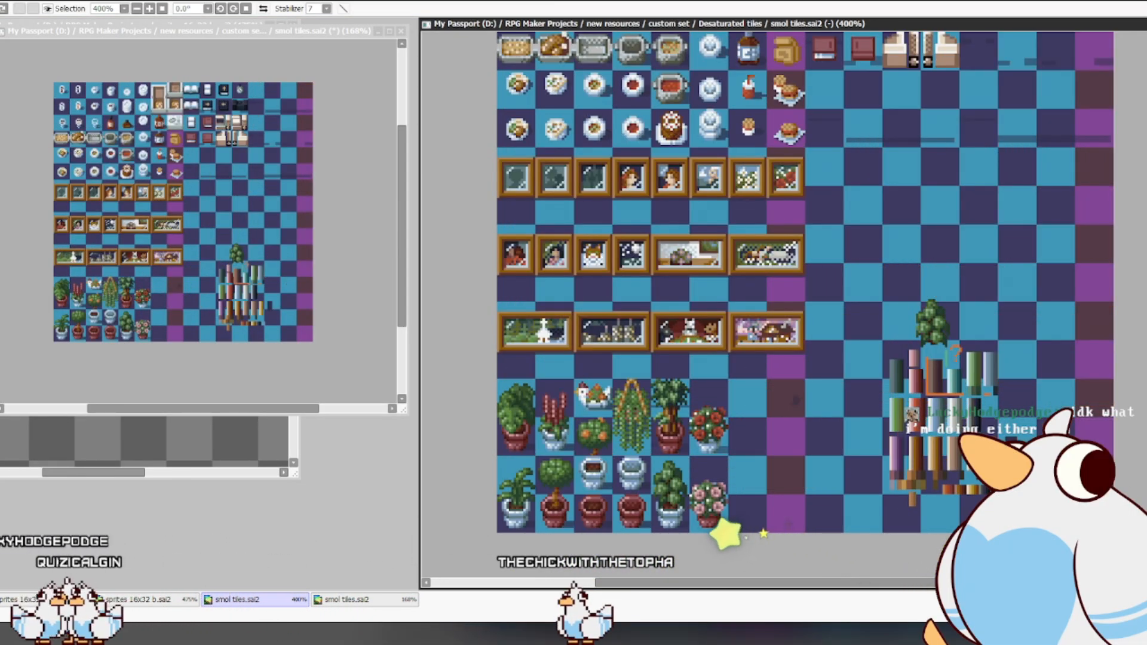
# - Show the grid-aligned household item sheet without shadows and examine its dishes, pictures, curtains and windows
pyautogui.moveTo(864, 308); pyautogui.dragTo(943, 350)
pyautogui.hotkey('ctrl', 'z')
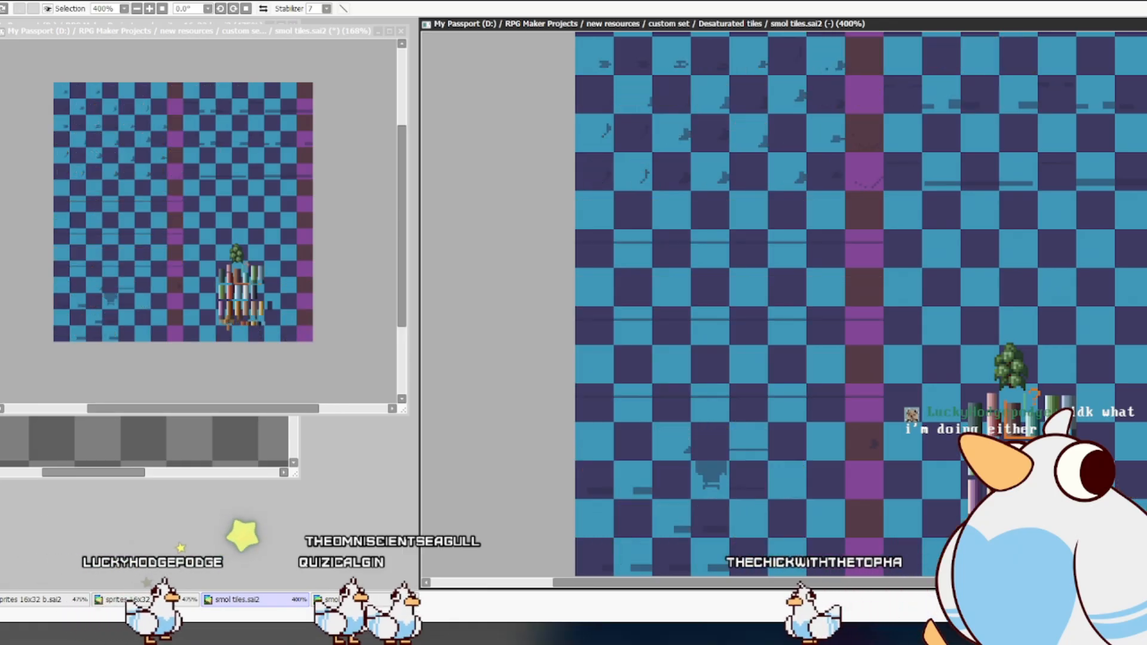
pyautogui.moveTo(875, 257); pyautogui.dragTo(878, 153)
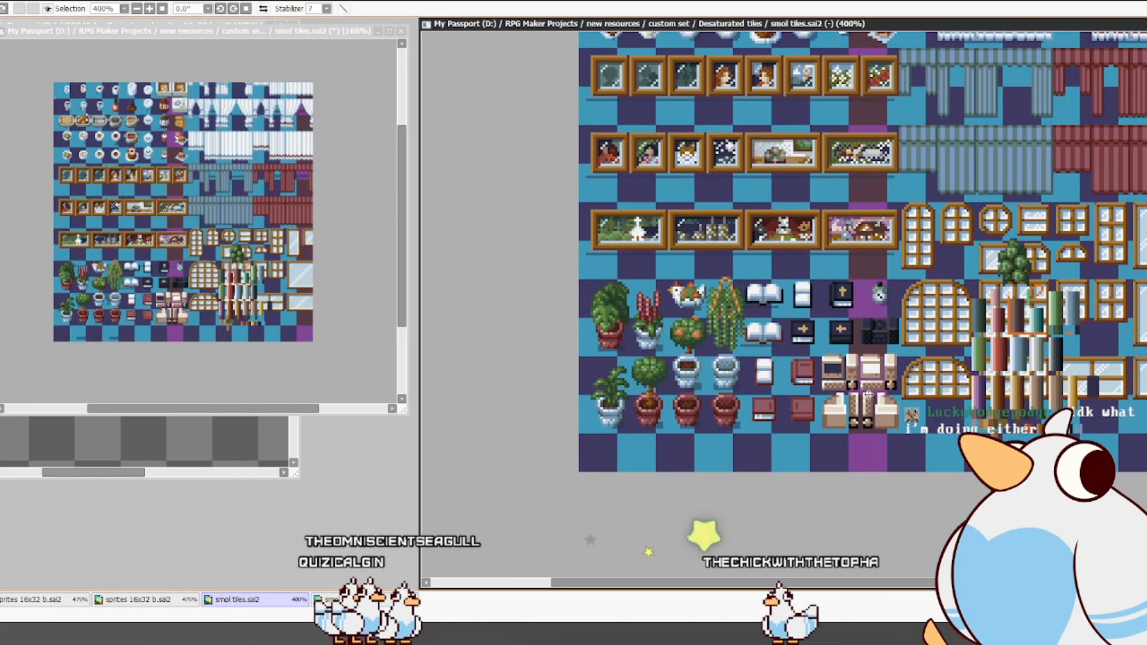
pyautogui.moveTo(789, 372); pyautogui.dragTo(785, 421)
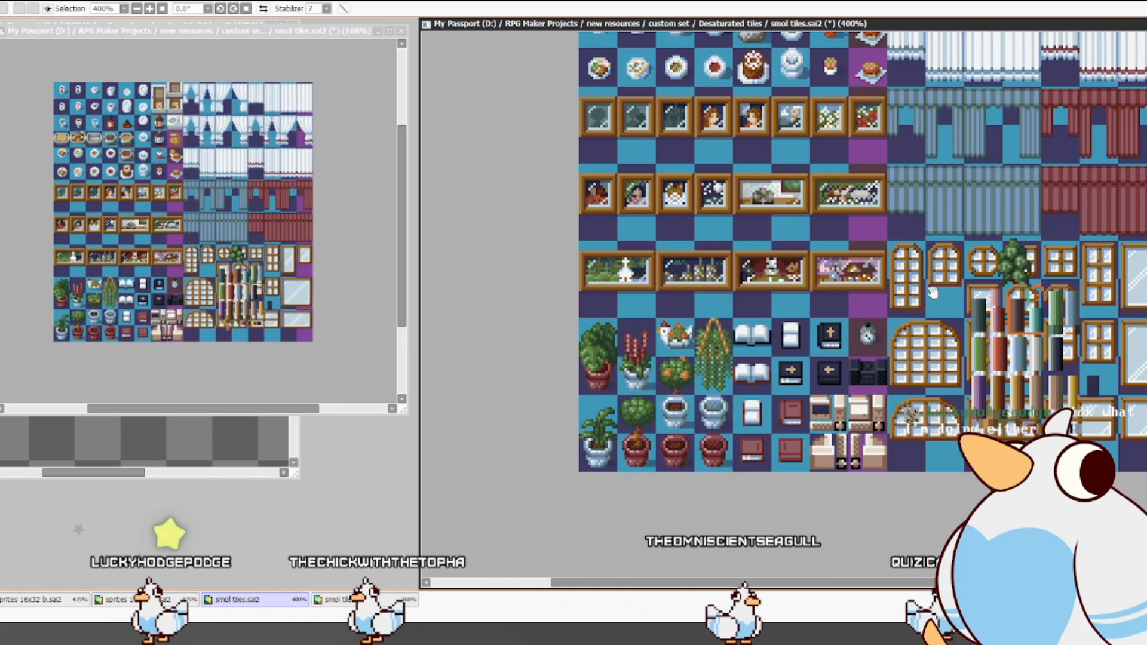
pyautogui.moveTo(932, 292); pyautogui.dragTo(879, 464)
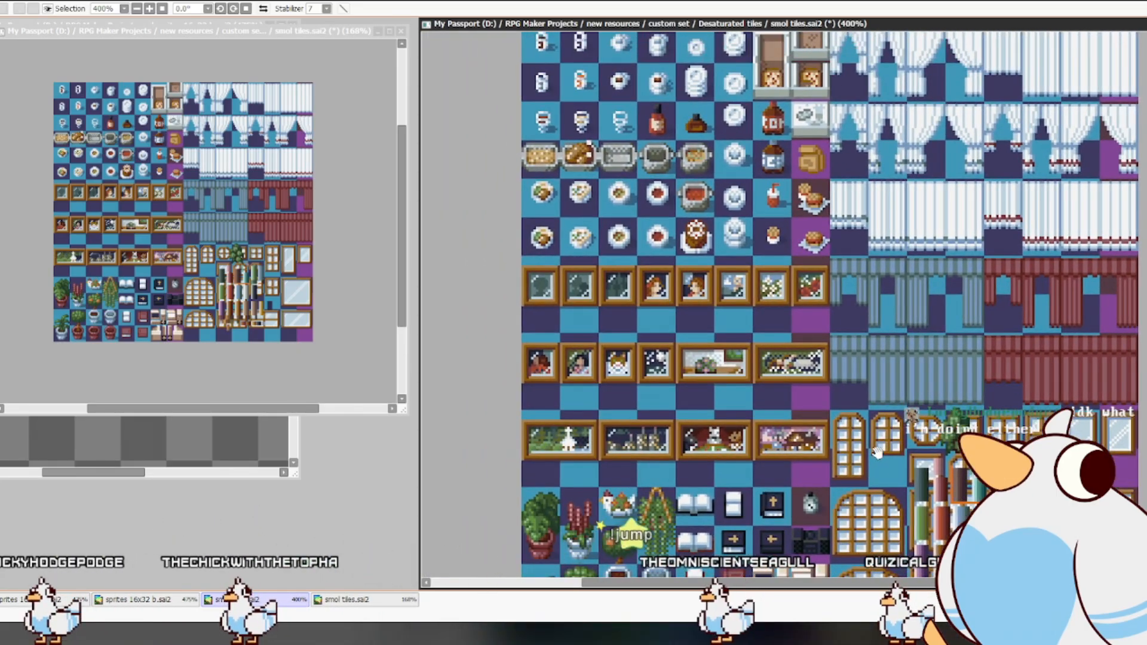
pyautogui.moveTo(913, 303); pyautogui.dragTo(907, 359)
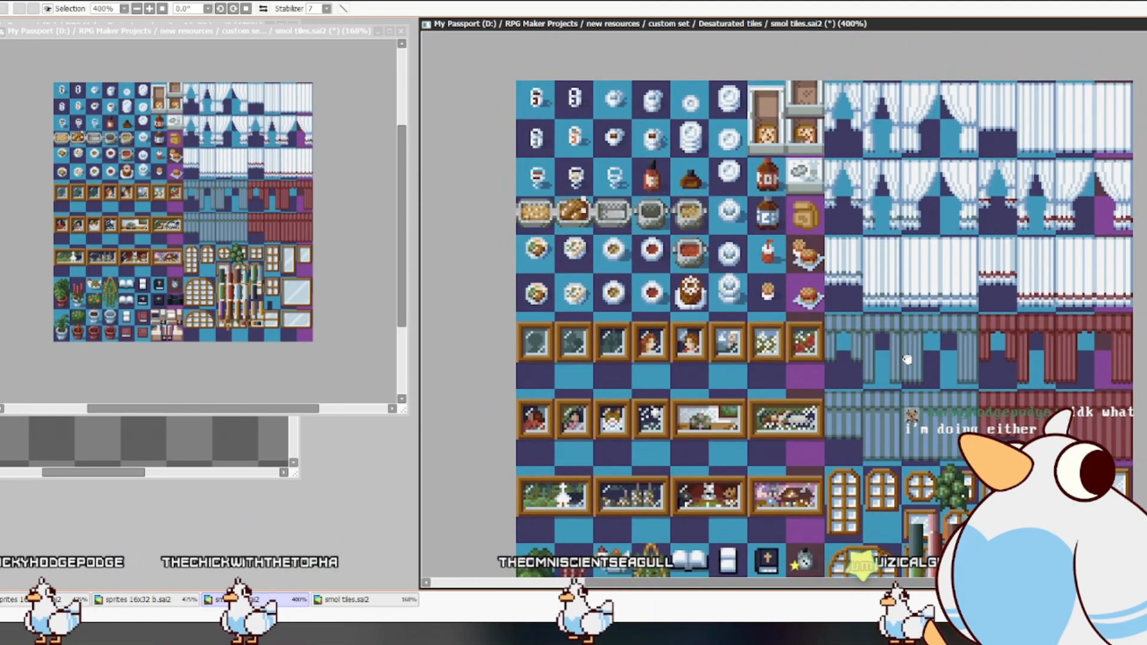
pyautogui.moveTo(907, 359)
pyautogui.mouseDown()
pyautogui.moveTo(855, 325)
pyautogui.moveTo(869, 317)
pyautogui.mouseUp()
# - Show the furniture tileset layer and examine its kitchen, living room, bathroom and bedroom pieces
pyautogui.moveTo(824, 425); pyautogui.dragTo(840, 267)
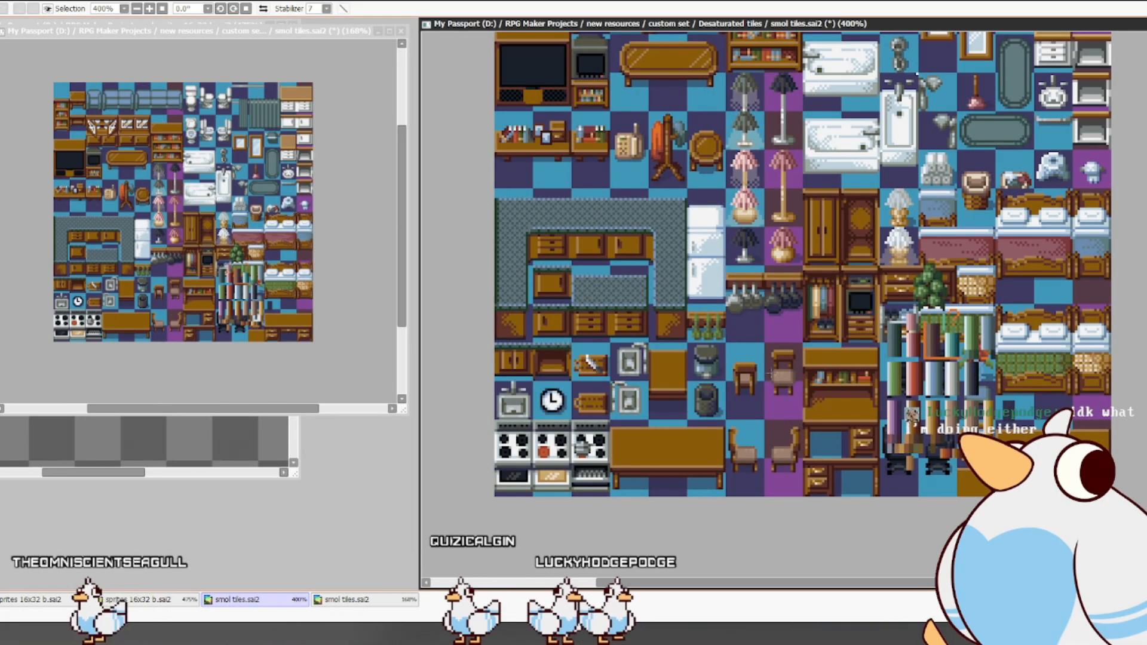
pyautogui.moveTo(769, 369); pyautogui.dragTo(798, 405)
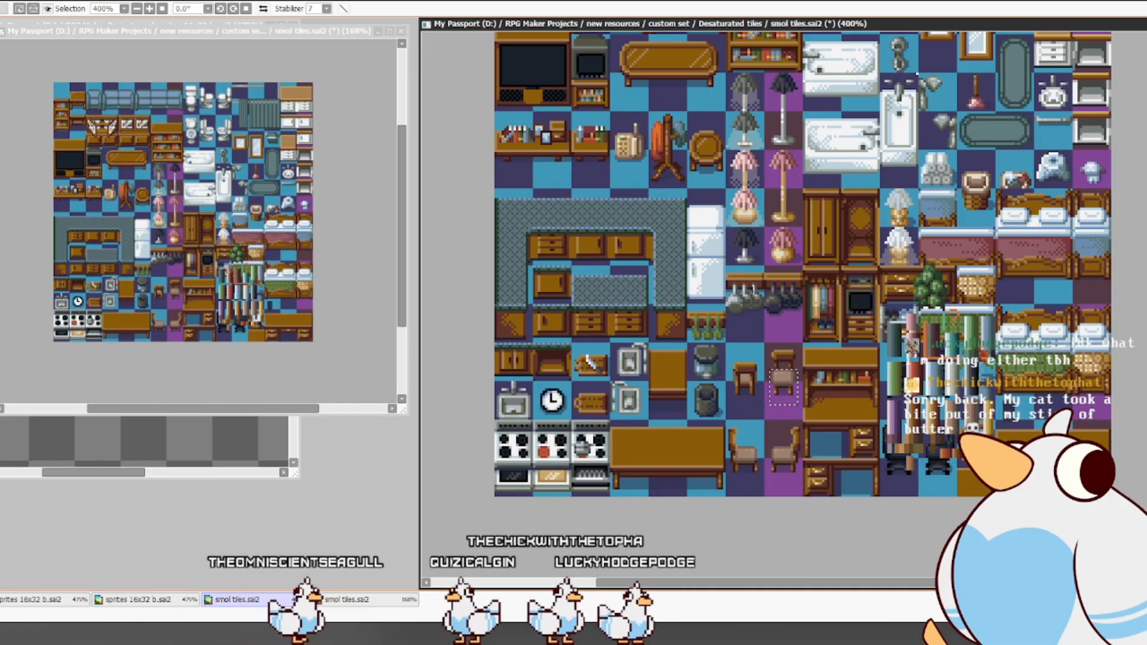
pyautogui.scroll(2, 749, 366)
pyautogui.moveTo(750, 366); pyautogui.dragTo(744, 443)
pyautogui.scroll(-1, 744, 443)
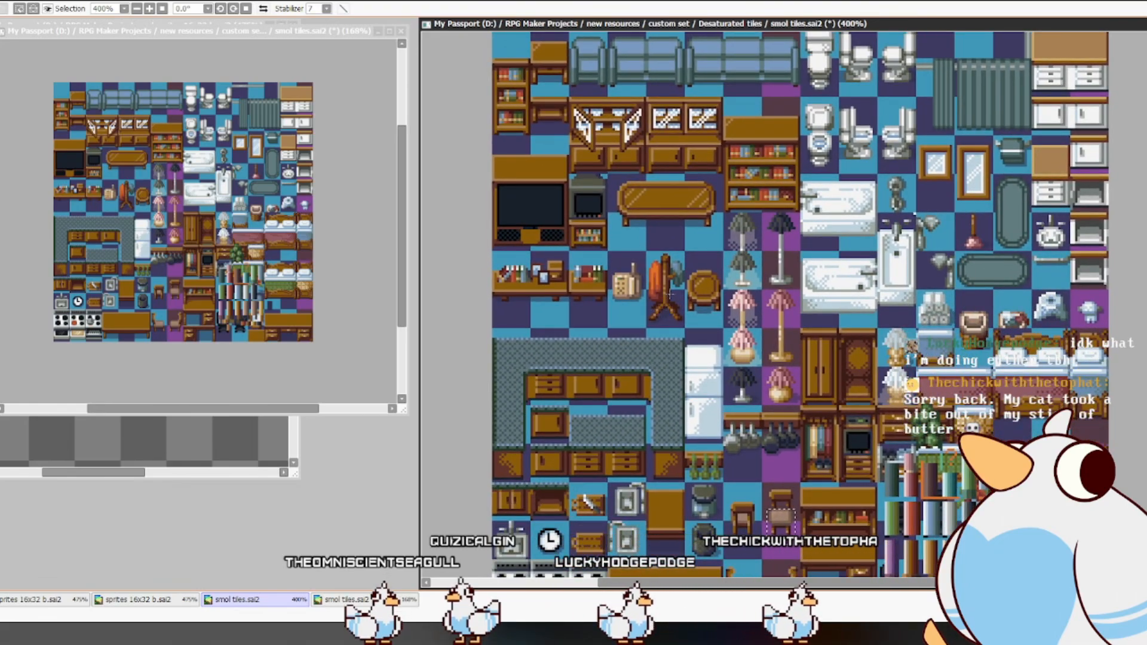
pyautogui.moveTo(806, 245); pyautogui.dragTo(772, 319)
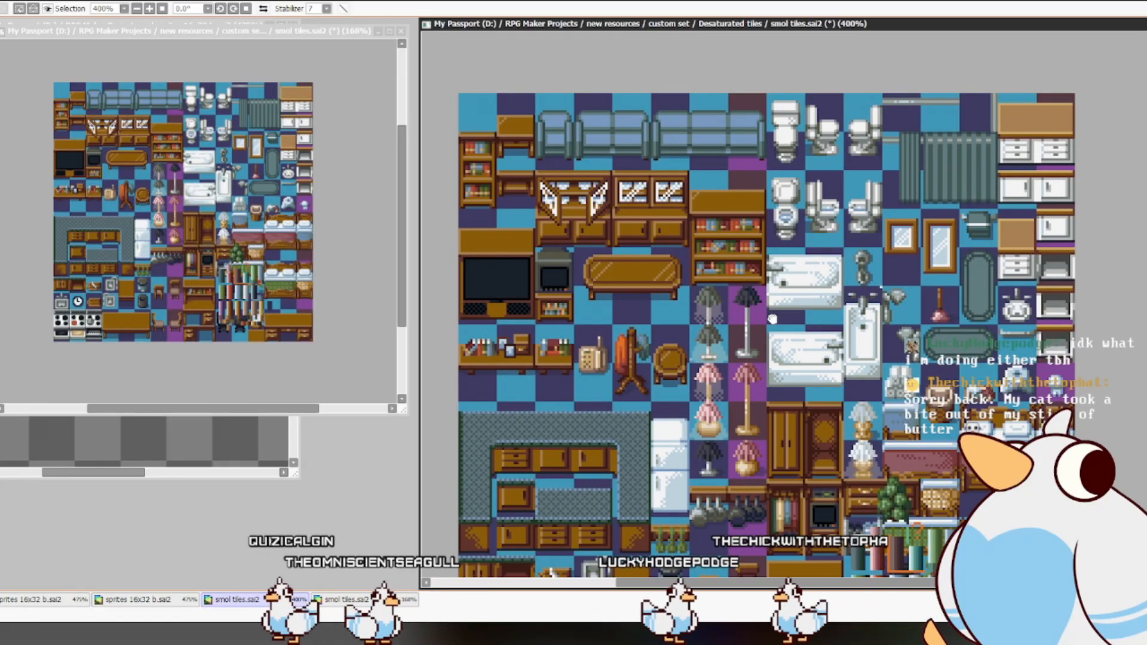
pyautogui.moveTo(773, 319); pyautogui.dragTo(772, 317)
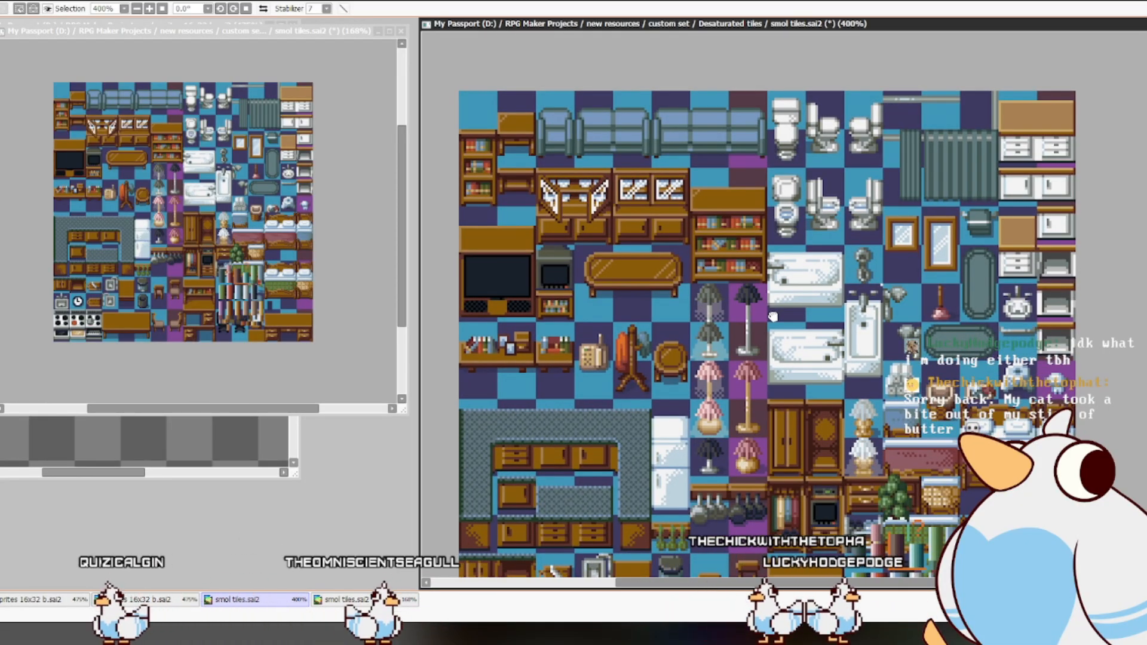
pyautogui.moveTo(772, 316); pyautogui.dragTo(782, 300)
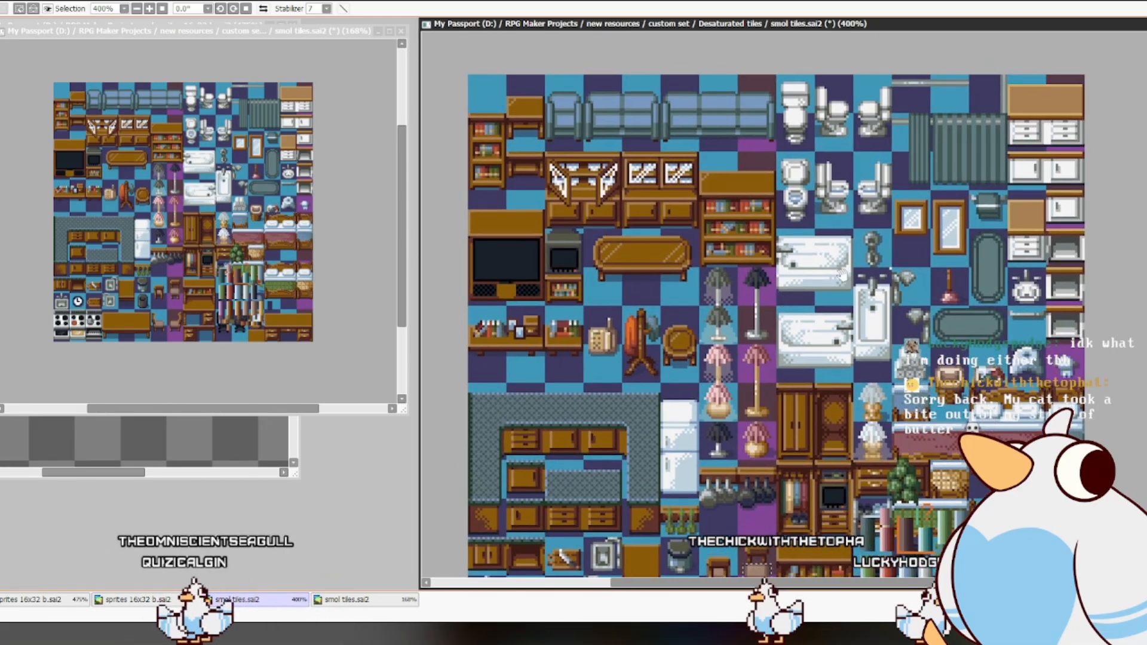
# - Select the toilets, plunger, toilet rolls and other small items in the furniture tileset layer and paste them into the new tileset
pyautogui.moveTo(845, 267); pyautogui.dragTo(849, 258)
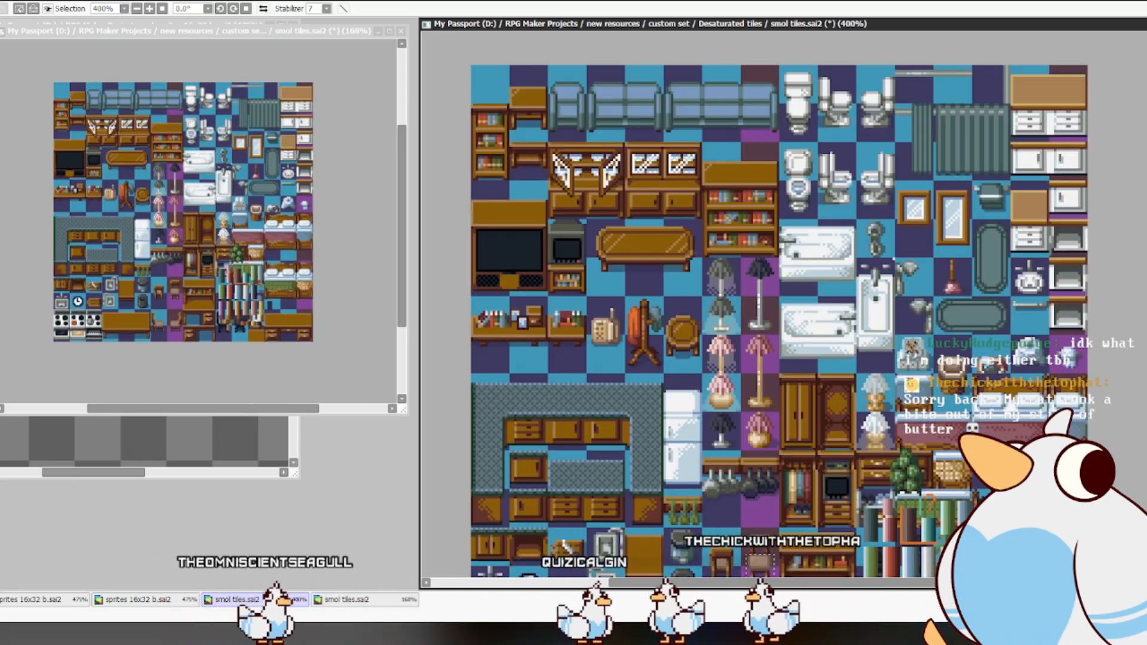
pyautogui.moveTo(843, 385); pyautogui.dragTo(796, 235)
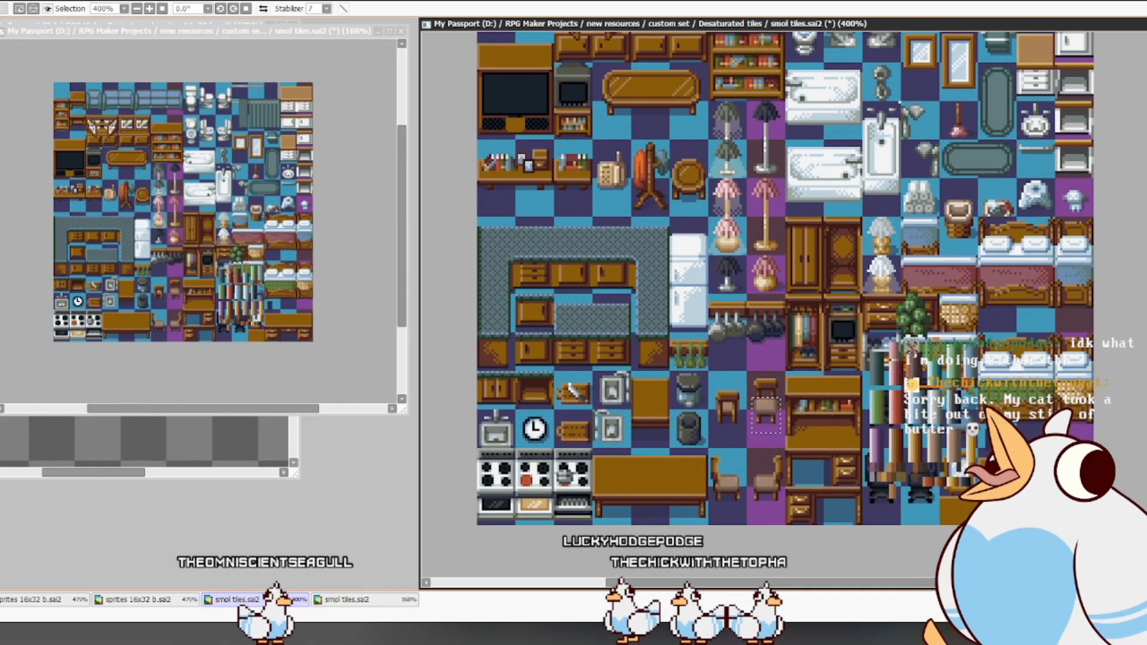
pyautogui.moveTo(796, 298); pyautogui.dragTo(796, 329)
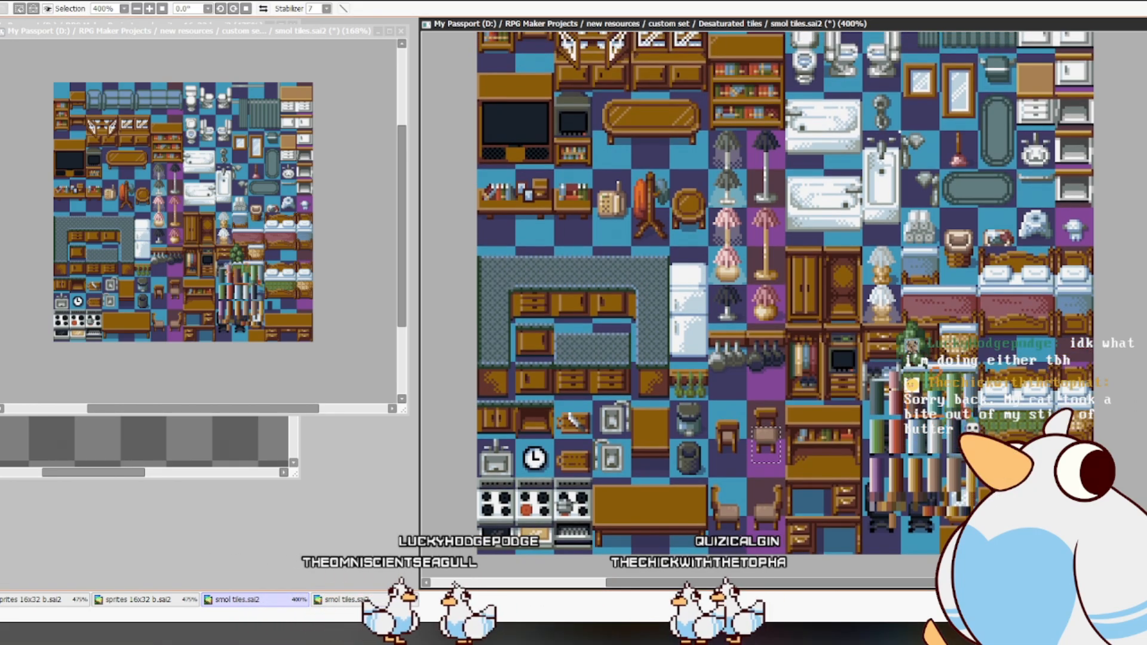
pyautogui.scroll(10, 785, 311)
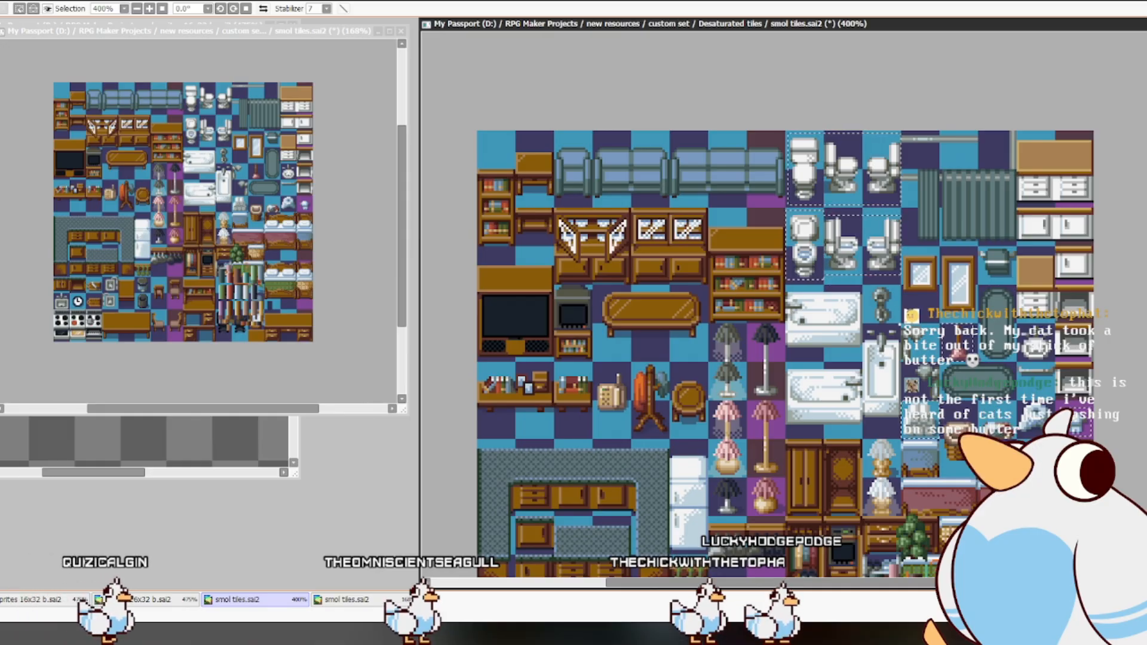
pyautogui.scroll(-2, 786, 335)
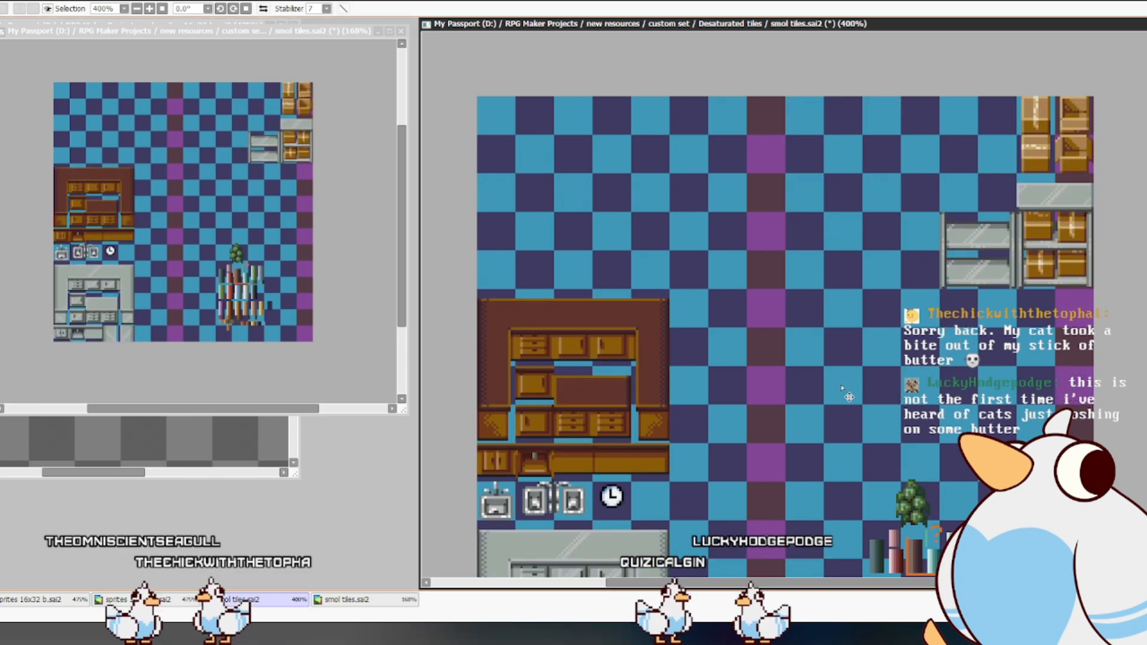
pyautogui.hotkey('ctrl', 'd')
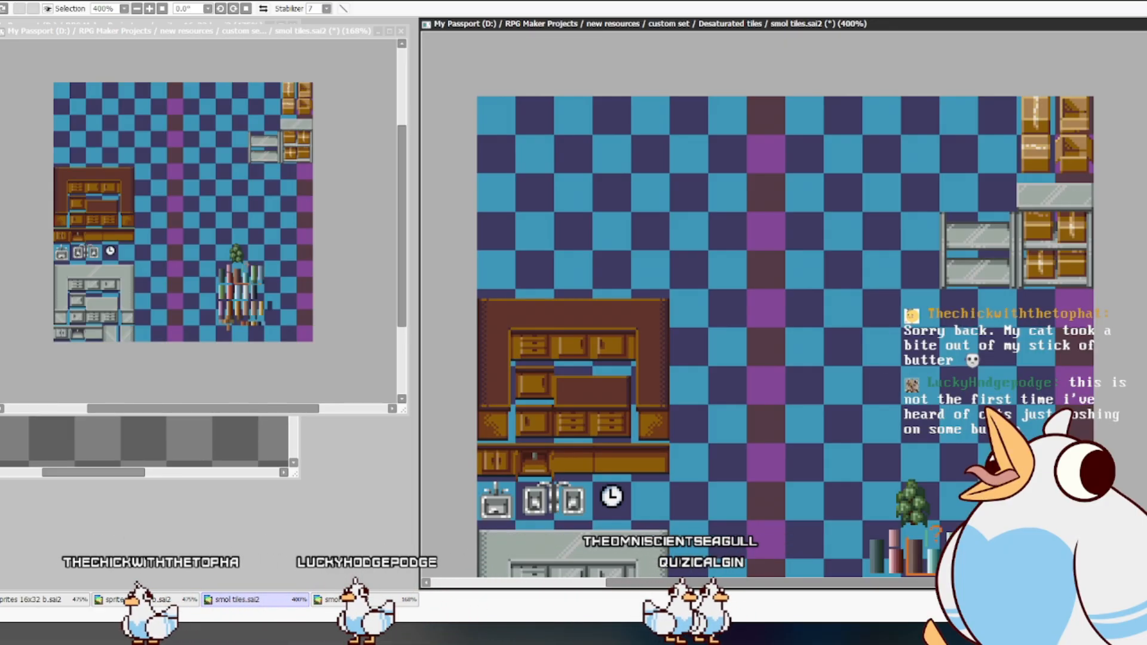
pyautogui.hotkey('ctrl', 'y')
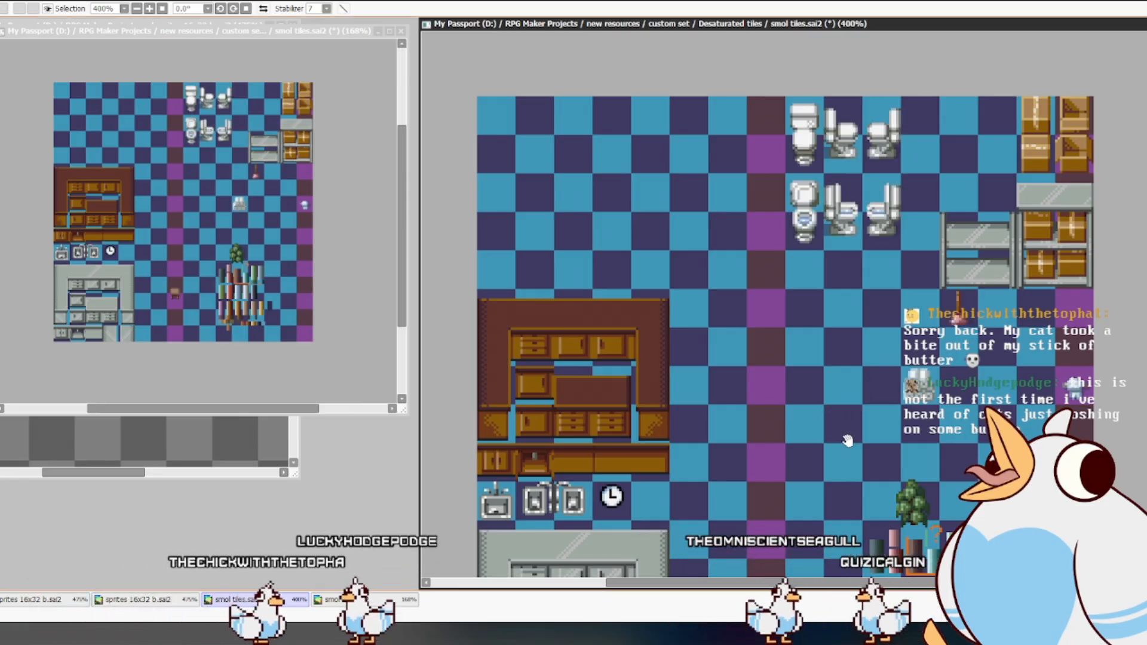
# - Move the pasted toilets and small items two tiles down in the new tileset
pyautogui.moveTo(829, 408); pyautogui.dragTo(859, 303)
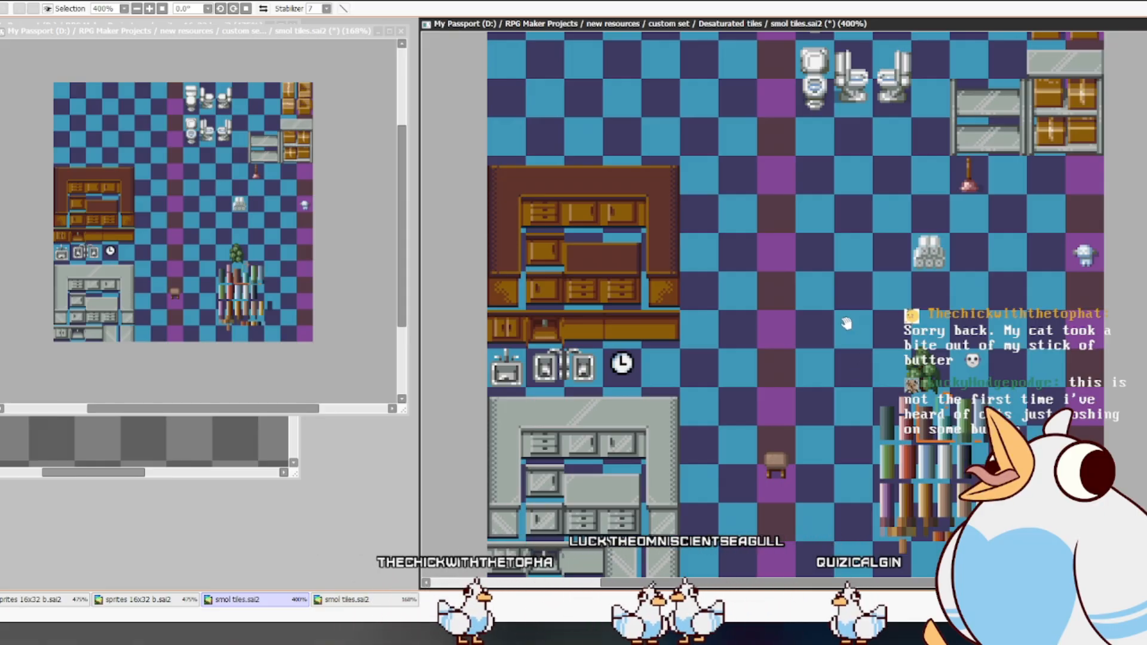
pyautogui.moveTo(830, 369); pyautogui.dragTo(812, 266)
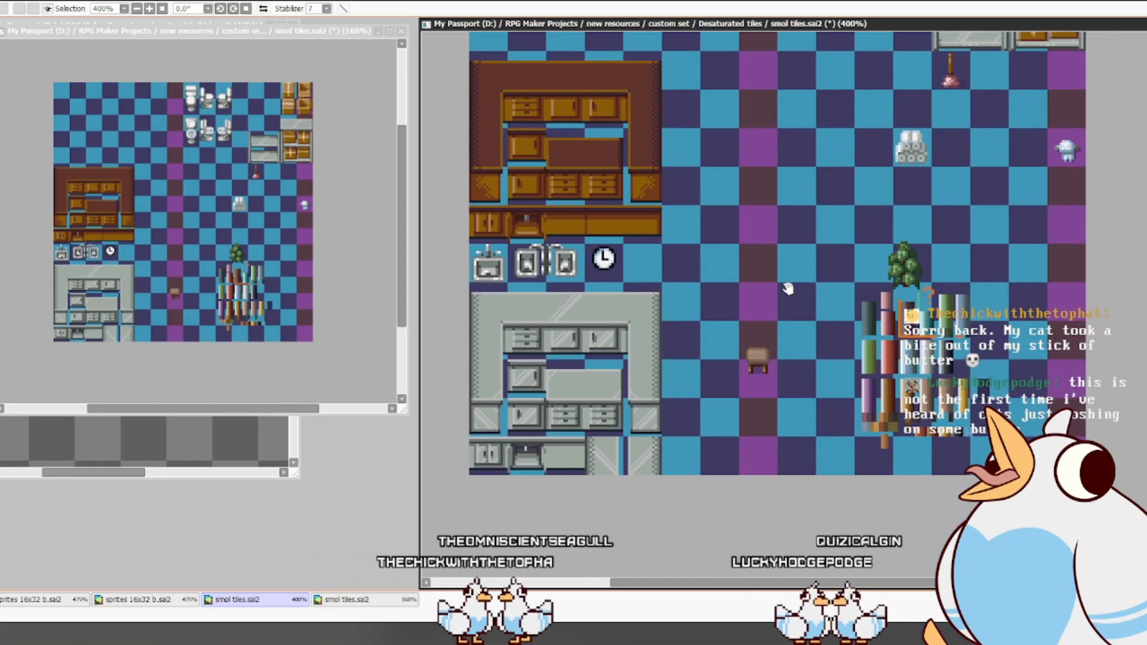
pyautogui.moveTo(778, 321); pyautogui.dragTo(734, 381)
pyautogui.moveTo(827, 207); pyautogui.dragTo(833, 365)
pyautogui.scroll(3, 833, 366)
pyautogui.moveTo(842, 307); pyautogui.dragTo(811, 434)
pyautogui.moveTo(832, 392); pyautogui.dragTo(927, 401)
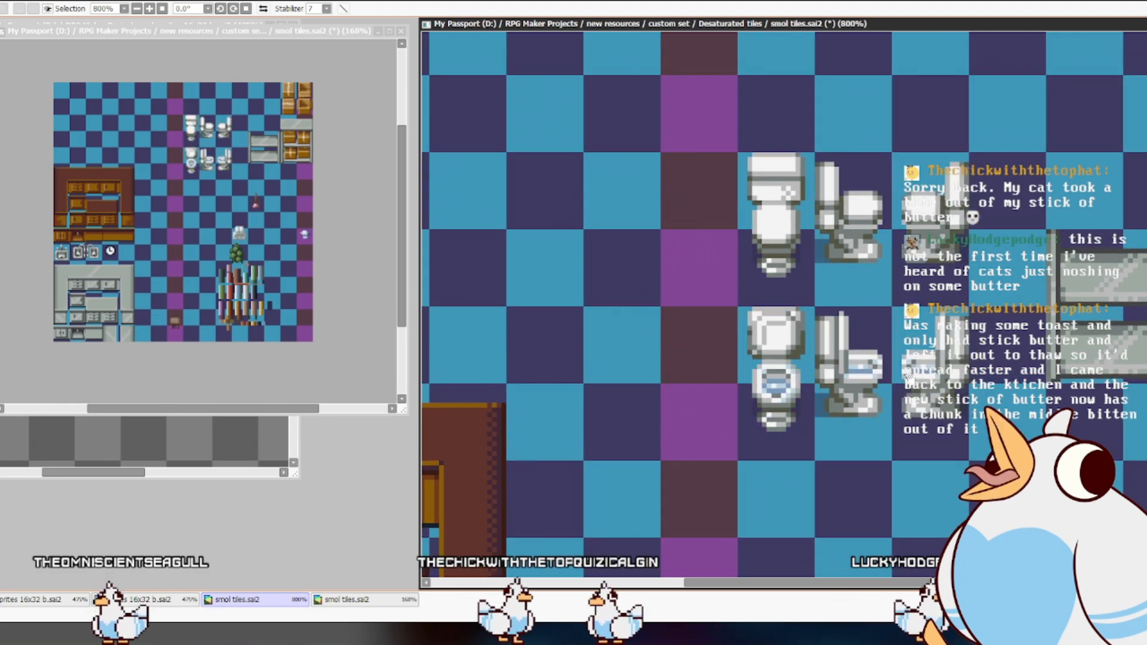
pyautogui.scroll(1, 889, 367)
pyautogui.moveTo(880, 334); pyautogui.dragTo(859, 399)
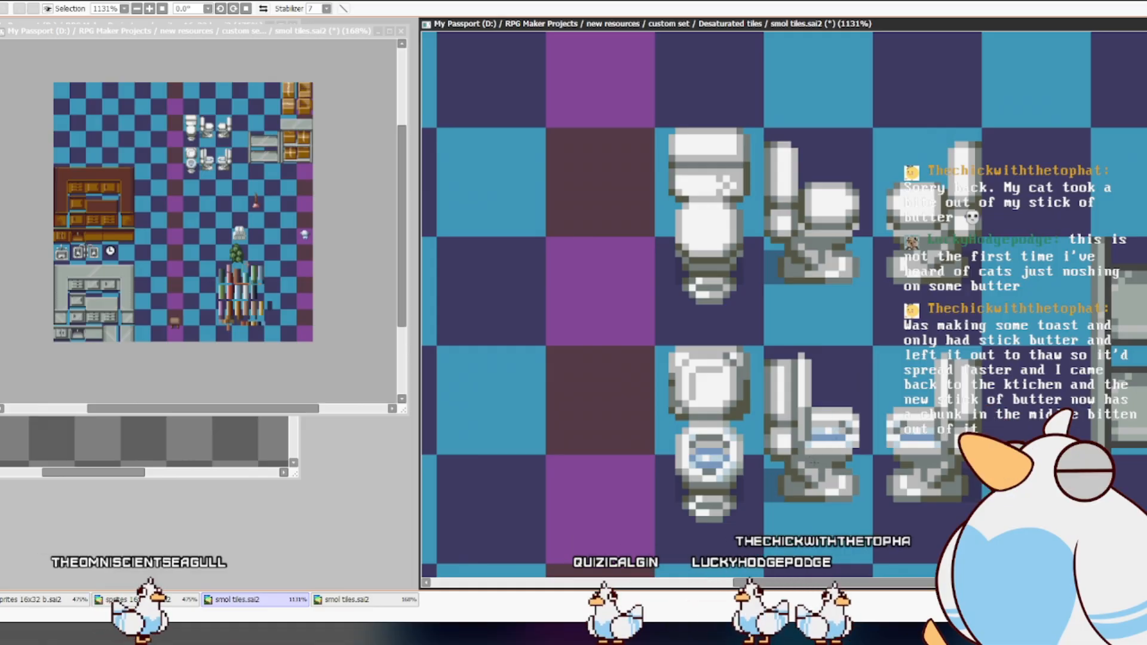
# - Fit the open bowls of the lower side-view toilets onto the upper pair and delete the leftover lower toilet pieces
pyautogui.moveTo(811, 400); pyautogui.dragTo(935, 469)
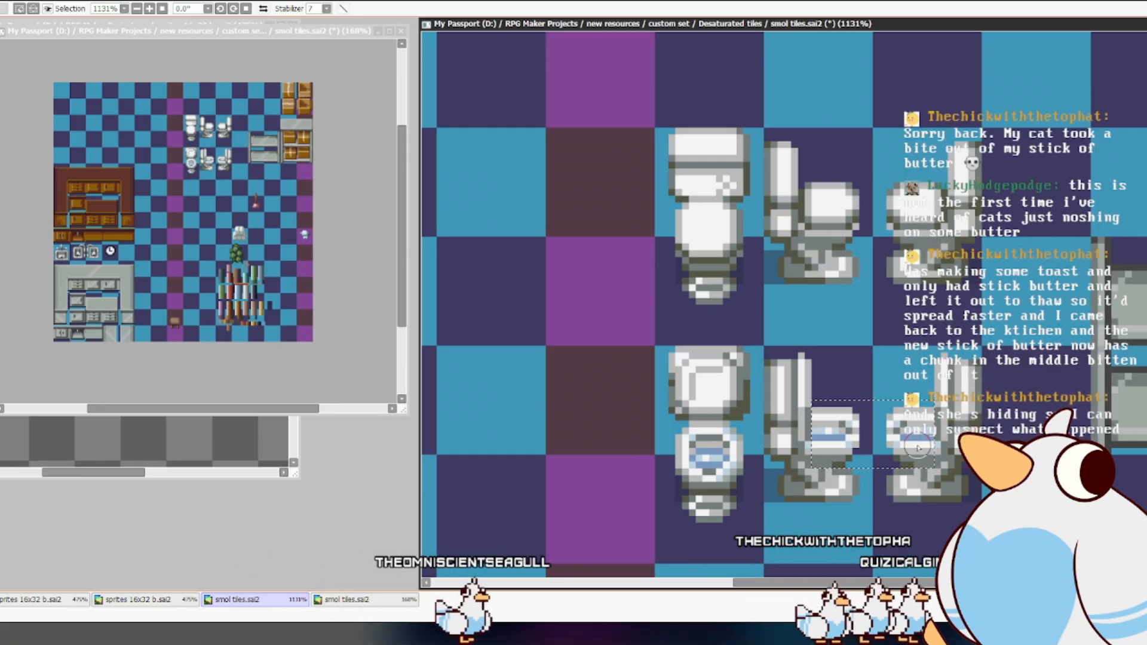
pyautogui.moveTo(920, 454); pyautogui.dragTo(927, 284)
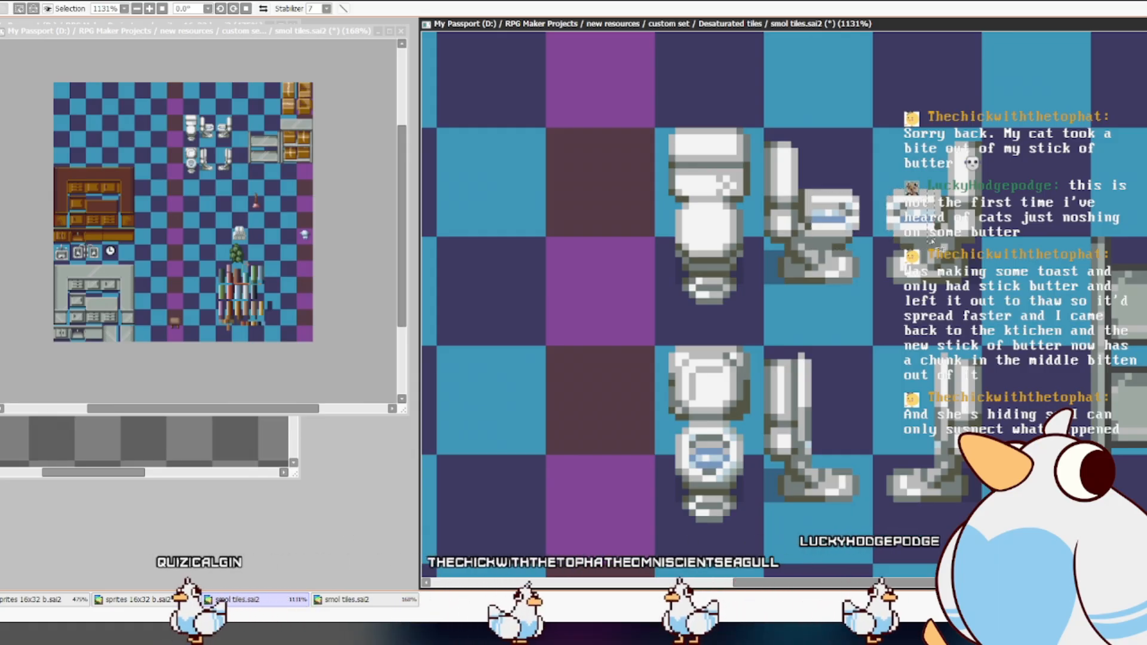
pyautogui.hotkey('ctrl', 't')
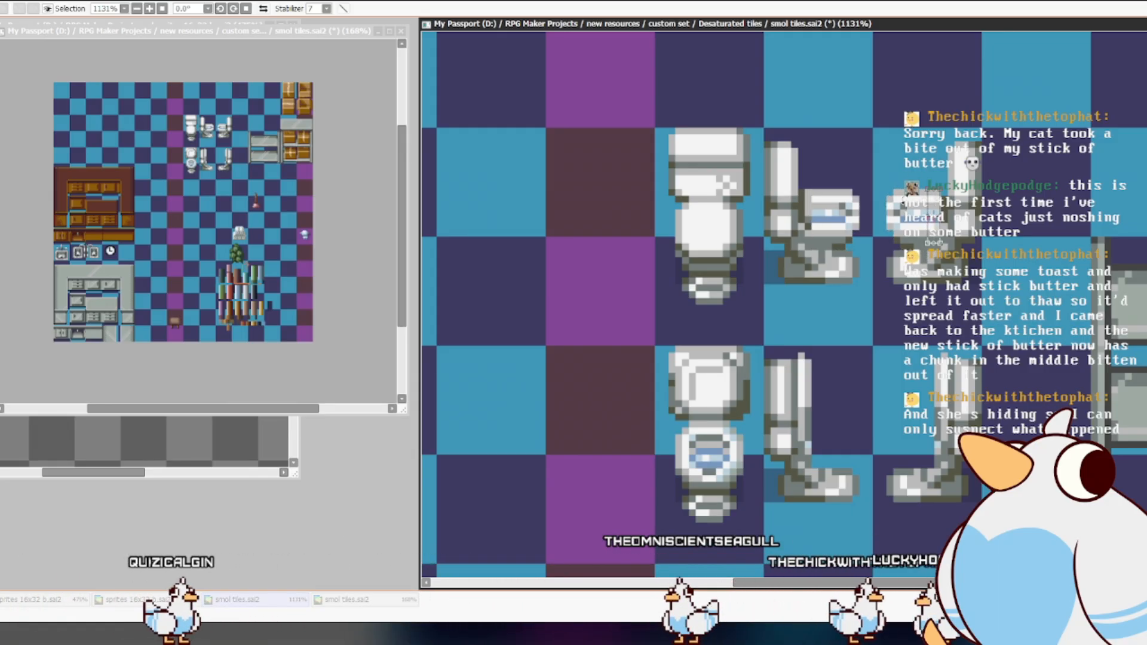
pyautogui.press('Return')
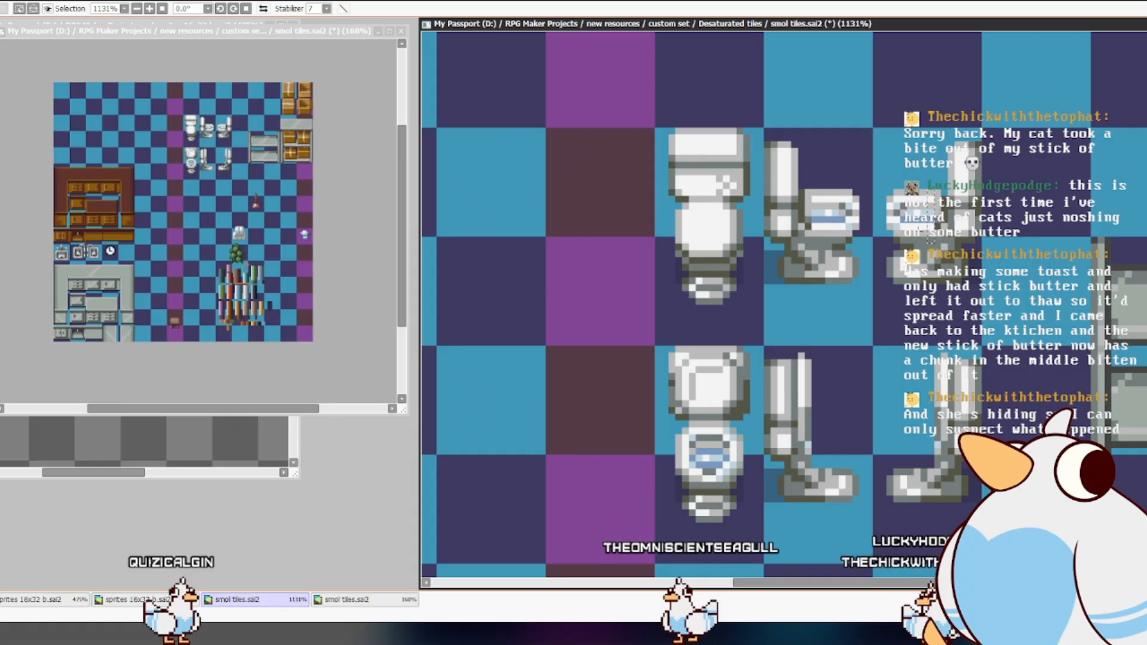
pyautogui.hotkey('ctrl', 'd')
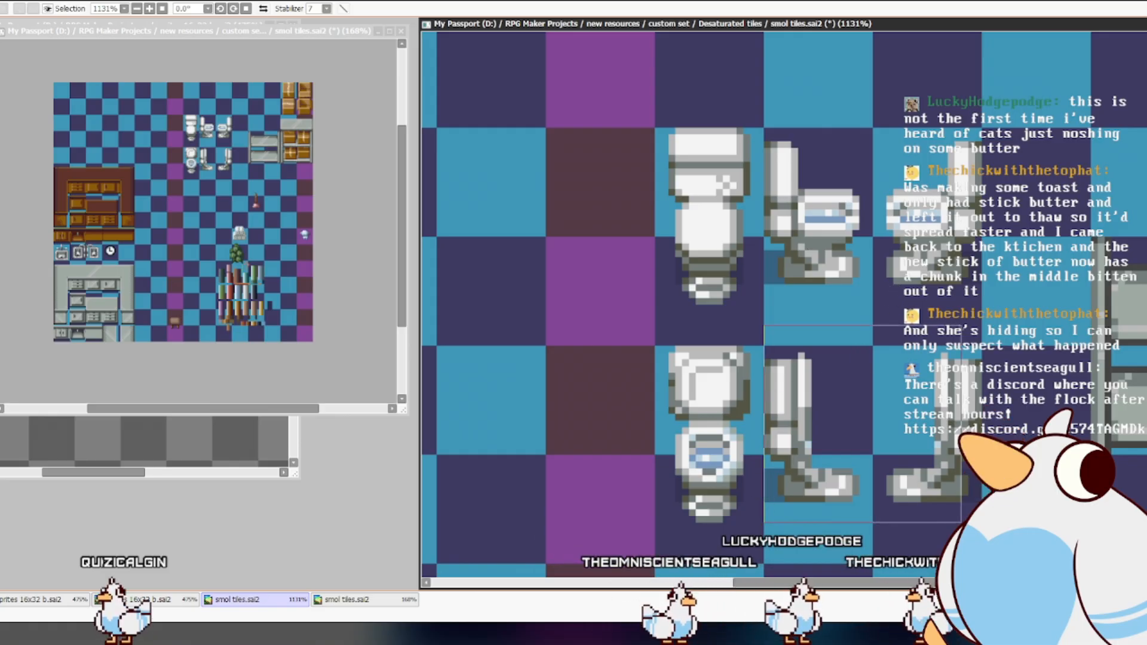
pyautogui.press('Delete')
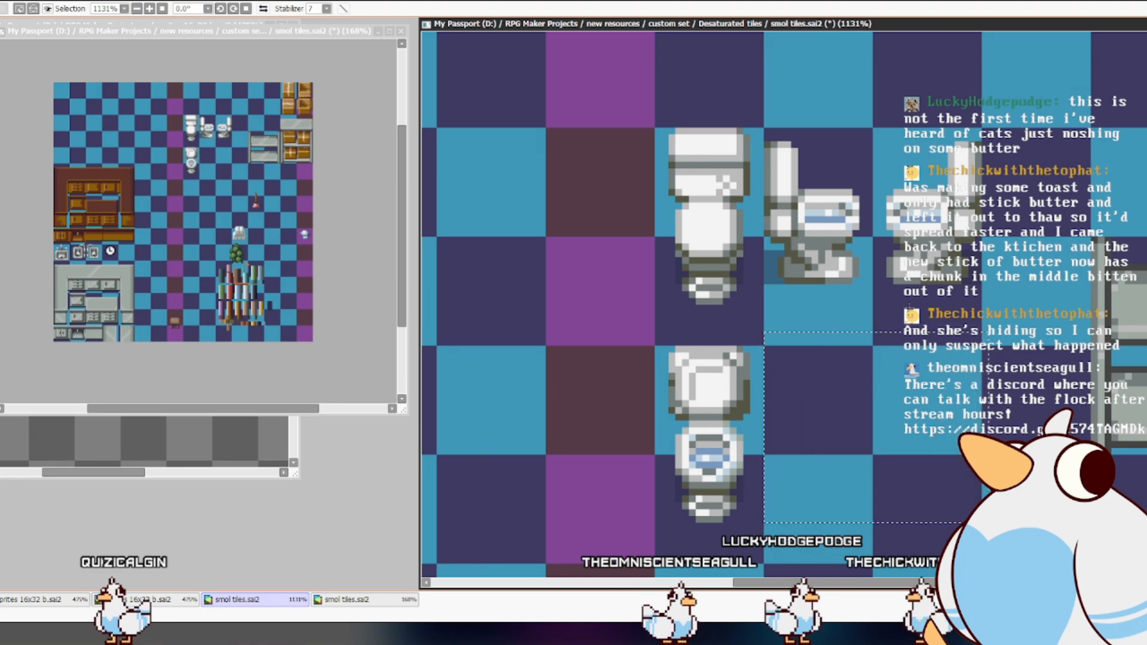
pyautogui.hotkey('ctrl', 'd')
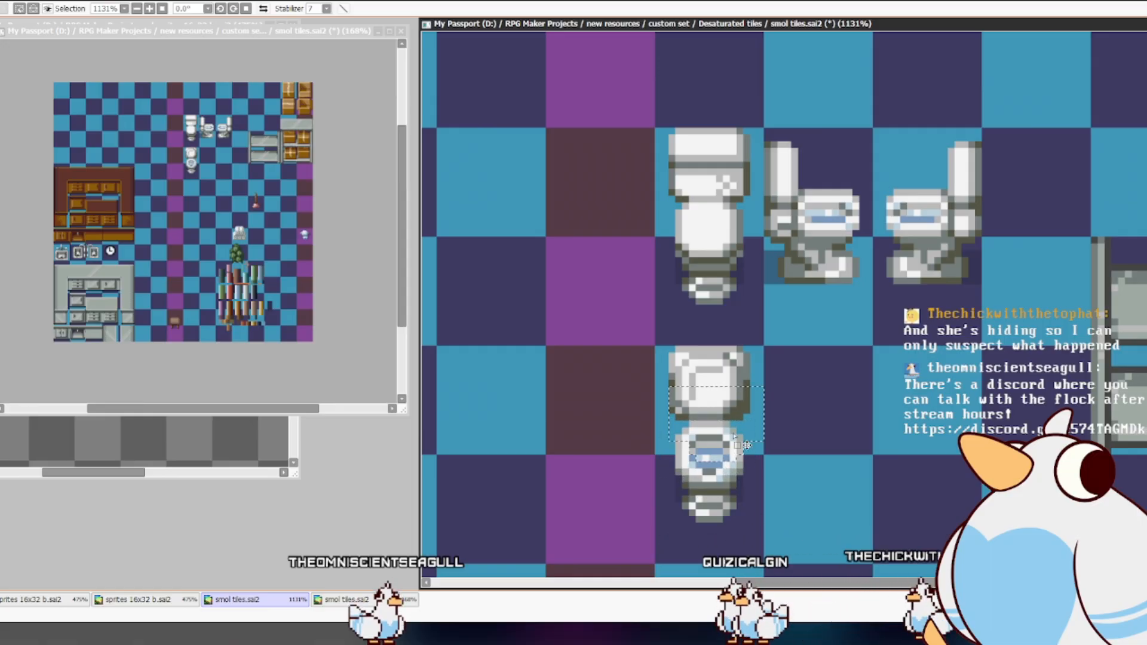
# - Move the open bowl from the lower front-view toilet onto the upper one and nudge part of it upward
pyautogui.moveTo(741, 446); pyautogui.dragTo(733, 478)
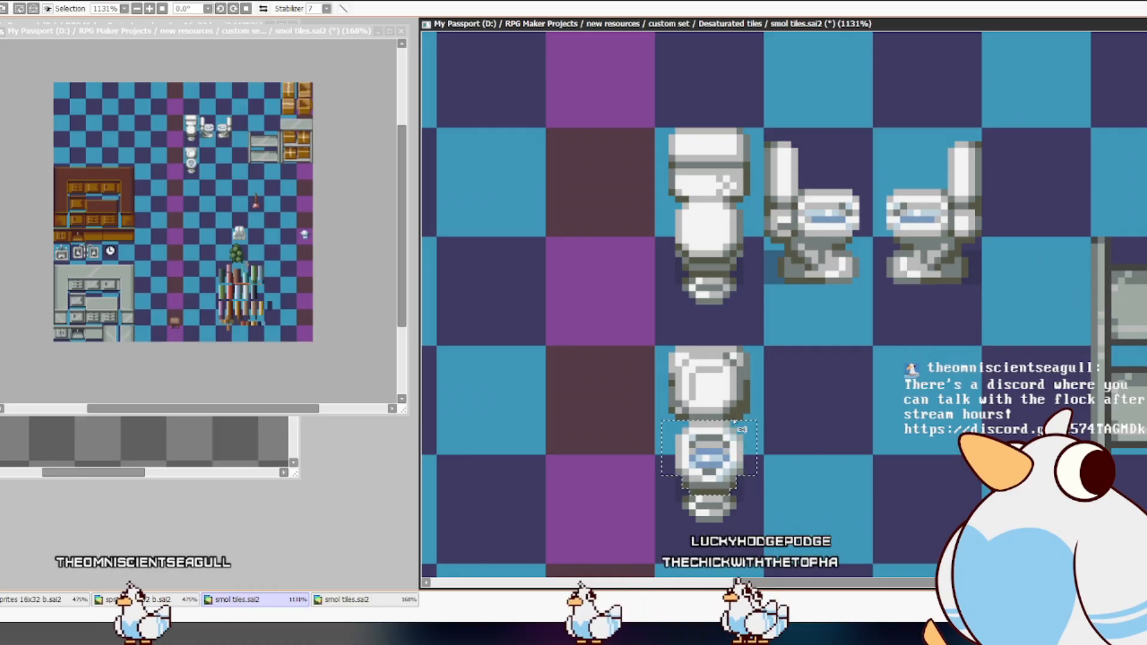
pyautogui.moveTo(723, 475); pyautogui.dragTo(713, 258)
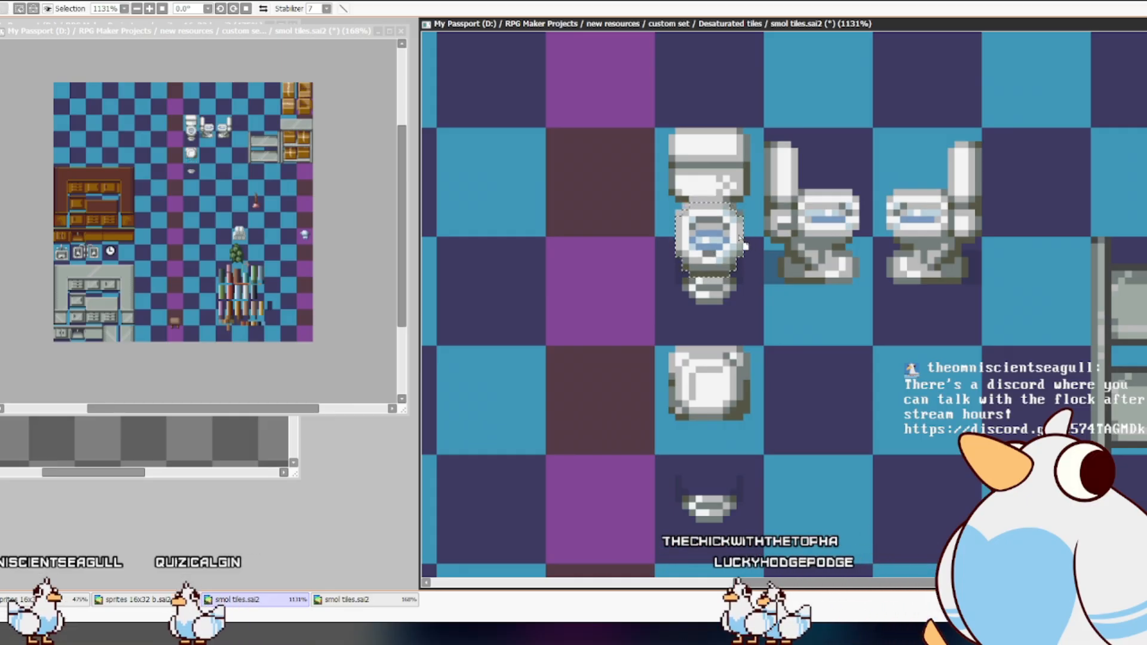
pyautogui.moveTo(662, 236); pyautogui.dragTo(751, 210)
pyautogui.hotkey('ctrl', 'z')
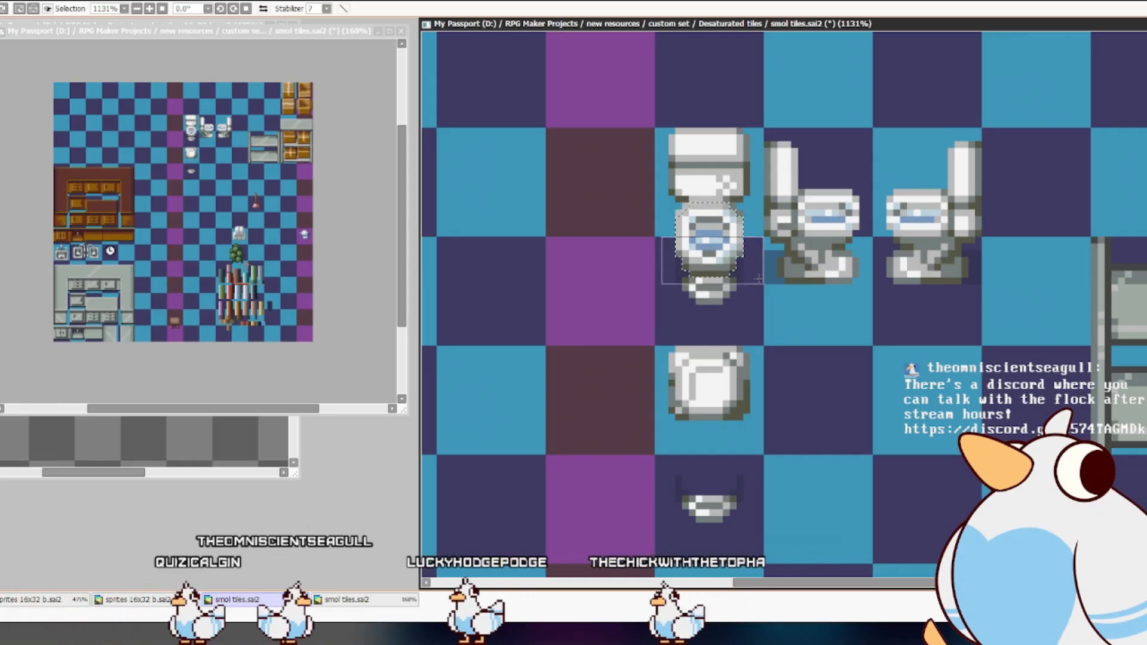
pyautogui.hotkey('ctrl', 'Up')
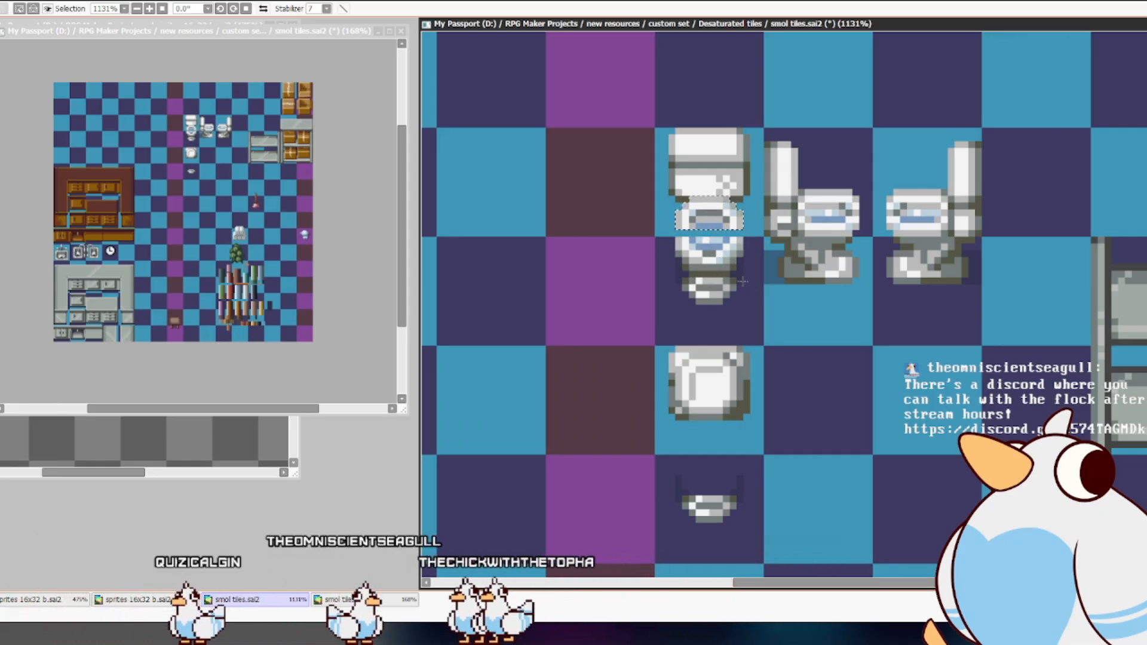
# - Transform the middle rows of the front-view toilet's open bowl so its two halves join
pyautogui.moveTo(756, 239); pyautogui.dragTo(663, 242)
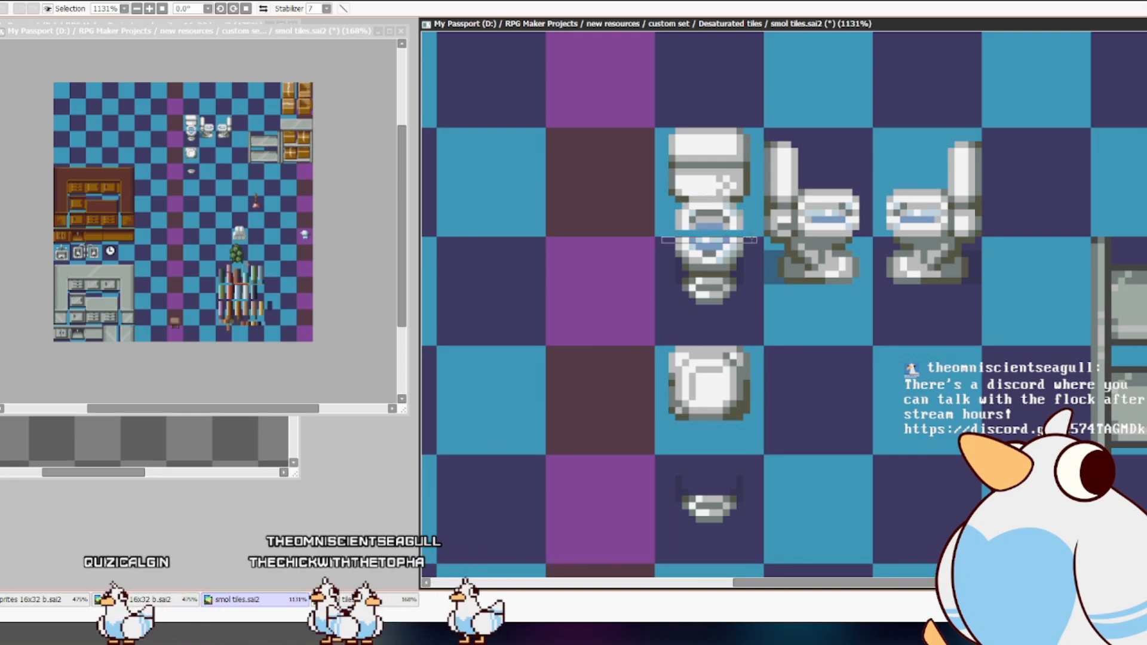
pyautogui.hotkey('ctrl', 't')
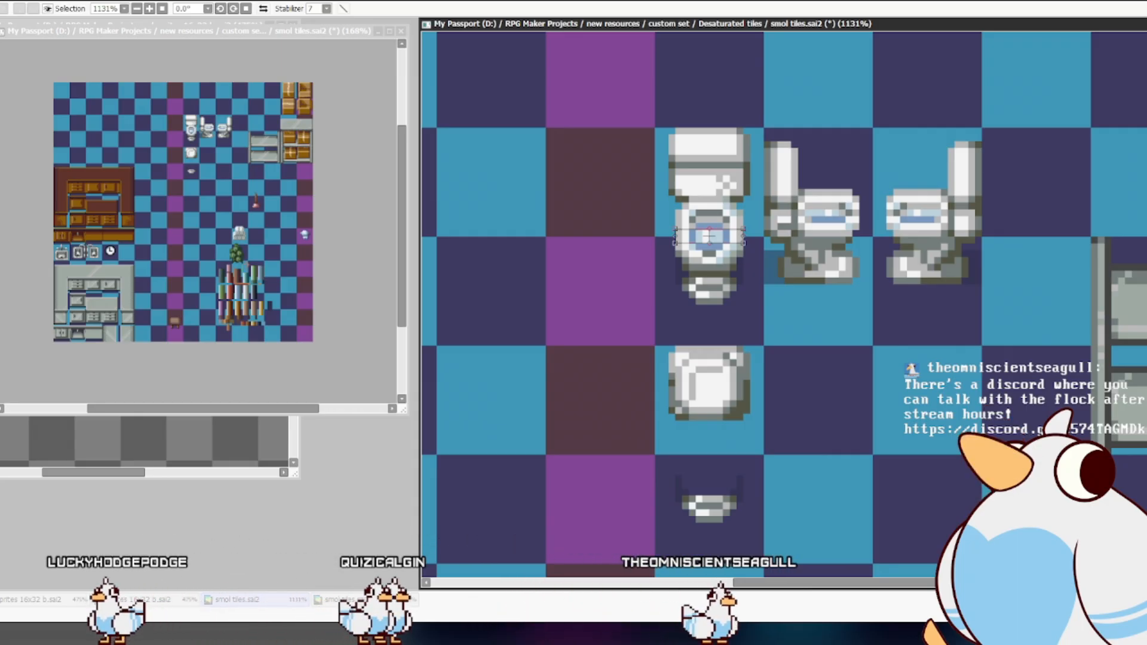
pyautogui.press('Return')
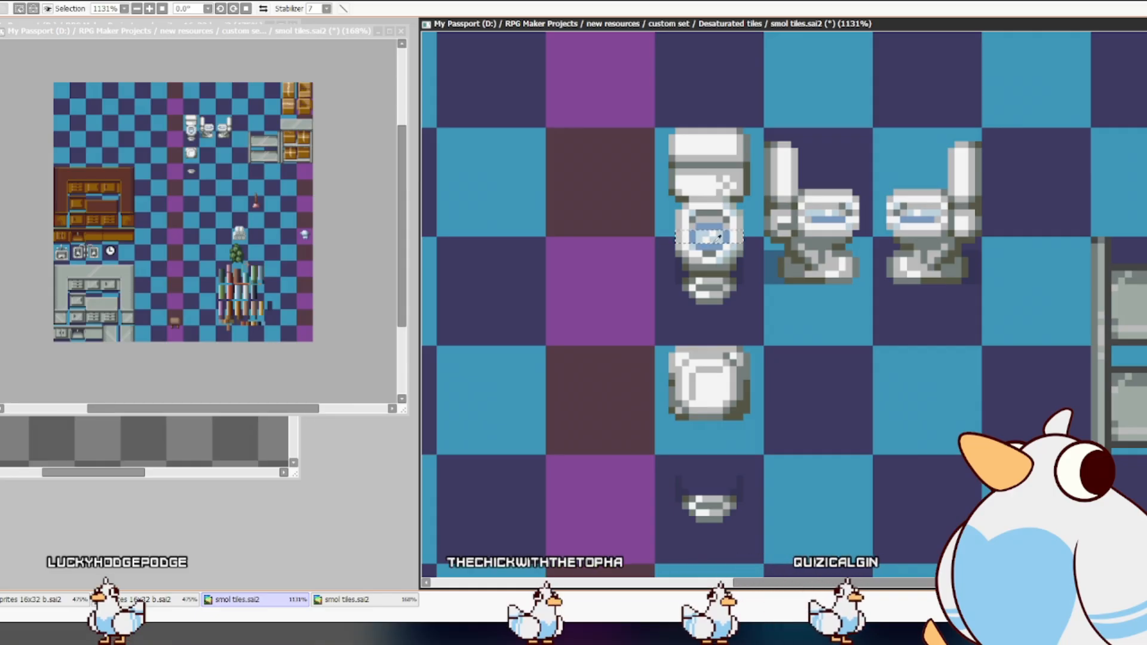
pyautogui.hotkey('ctrl', 'd')
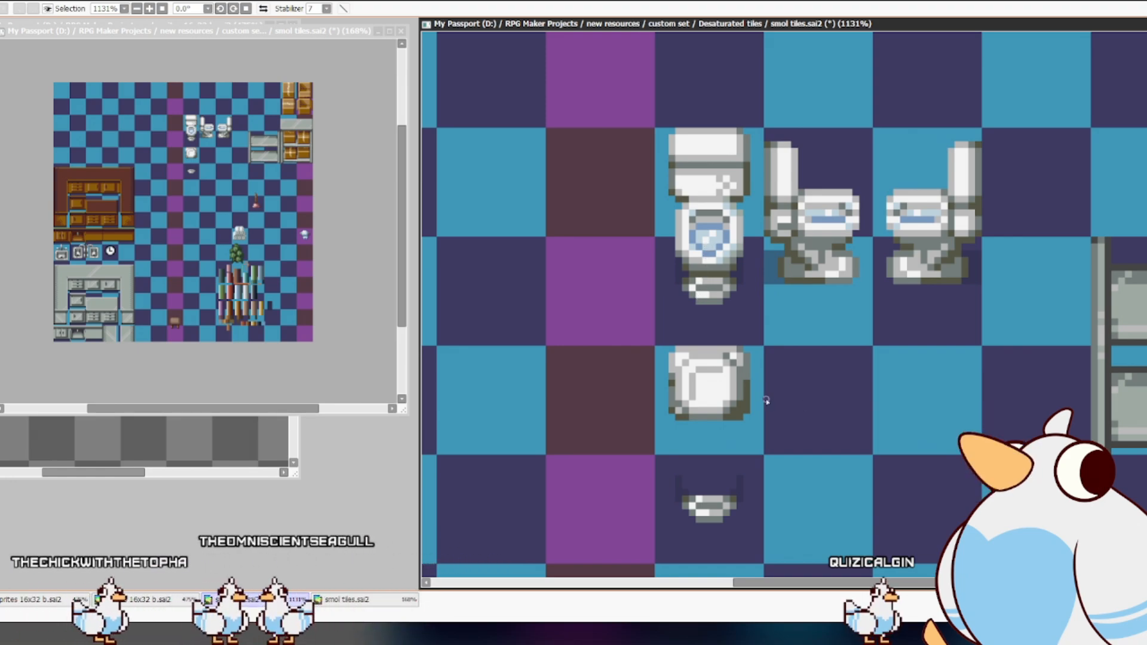
# - Delete the leftover lower front-view toilet parts and touch up the pixels of the flush handle on the remaining tank
pyautogui.moveTo(634, 325); pyautogui.dragTo(722, 502)
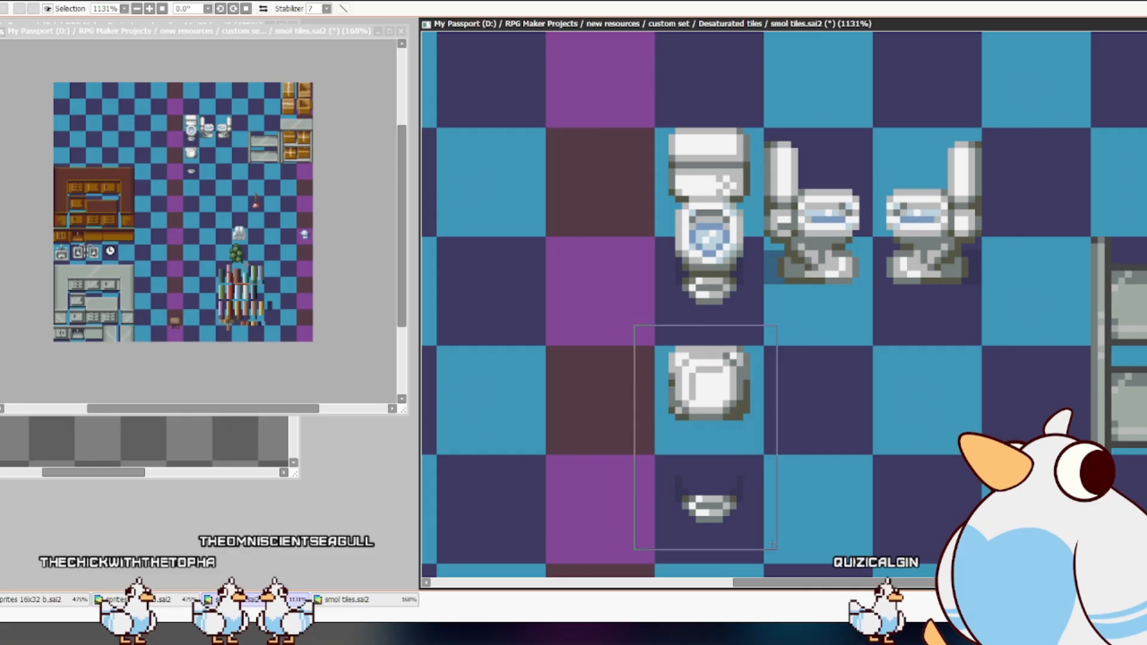
pyautogui.hotkey('ctrl', 'x')
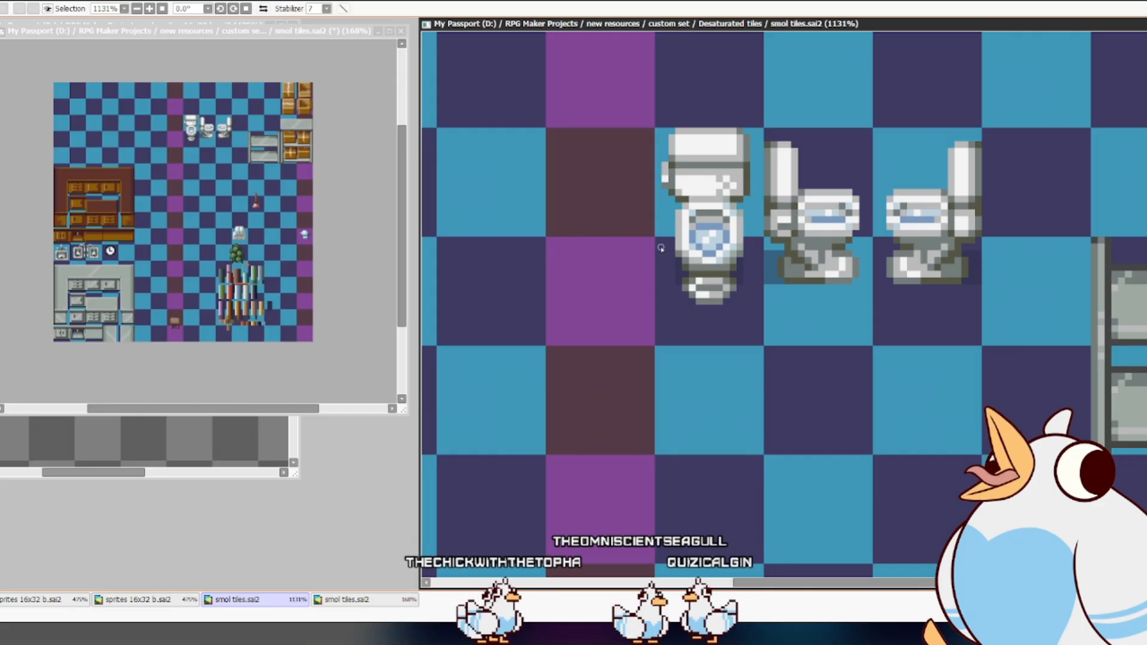
pyautogui.click(667, 178)
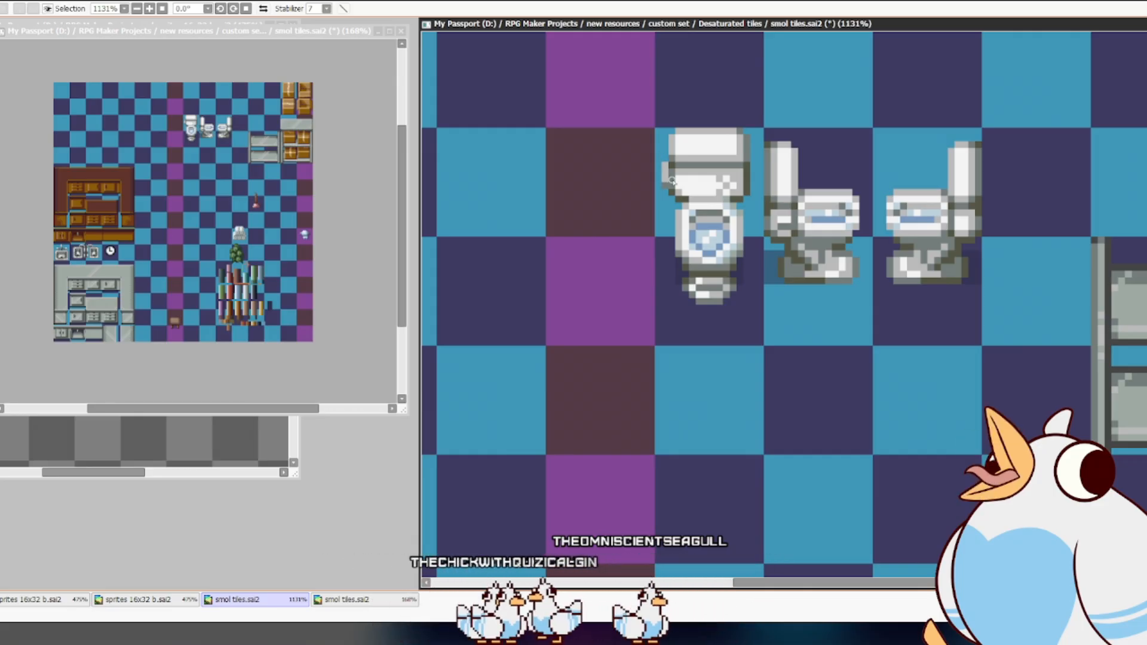
pyautogui.hotkey('ctrl', 'z')
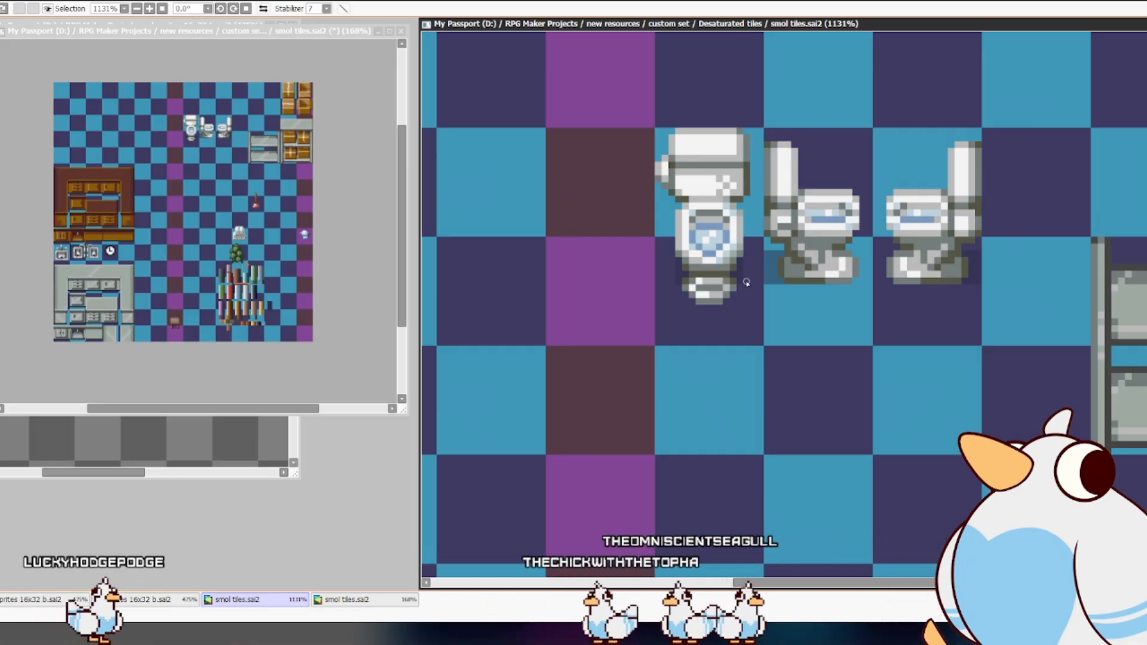
# - Nudge the front-facing toilet sprite one pixel to the right and deselect it
pyautogui.moveTo(806, 419); pyautogui.dragTo(740, 425)
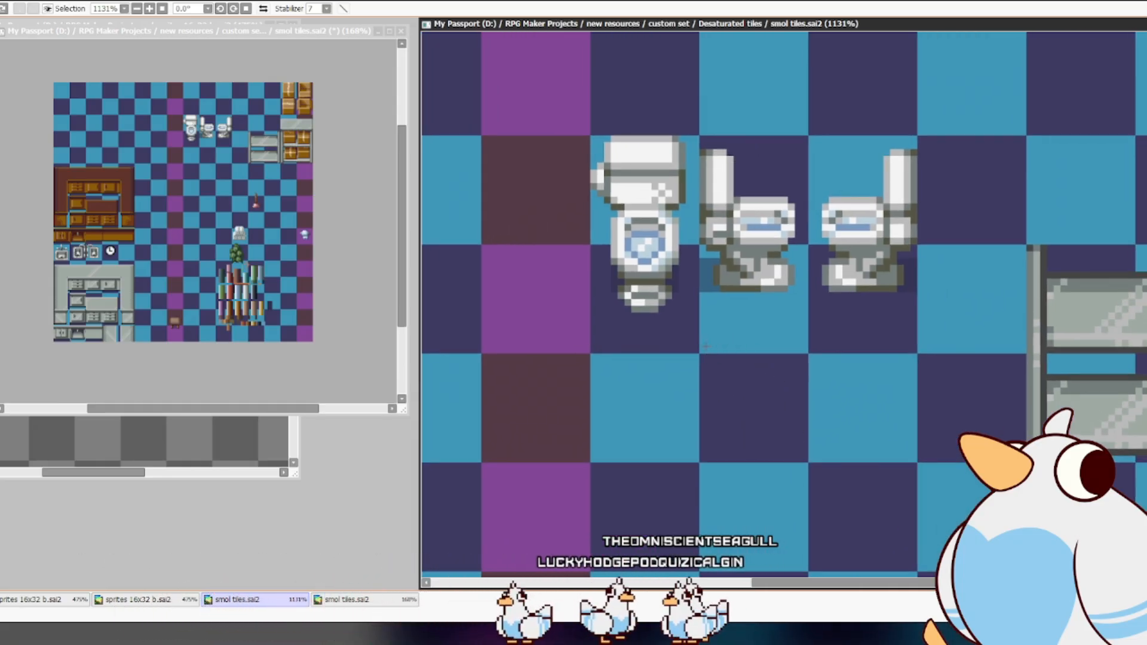
pyautogui.moveTo(659, 249); pyautogui.dragTo(681, 345)
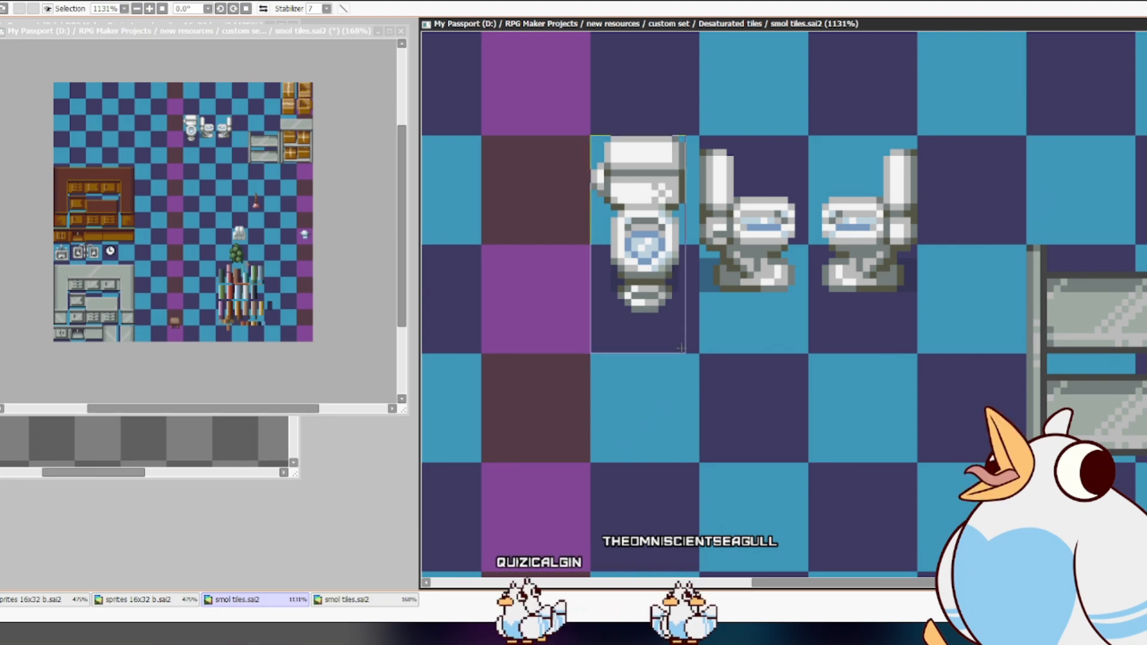
pyautogui.hotkey('ctrl', 'Right')
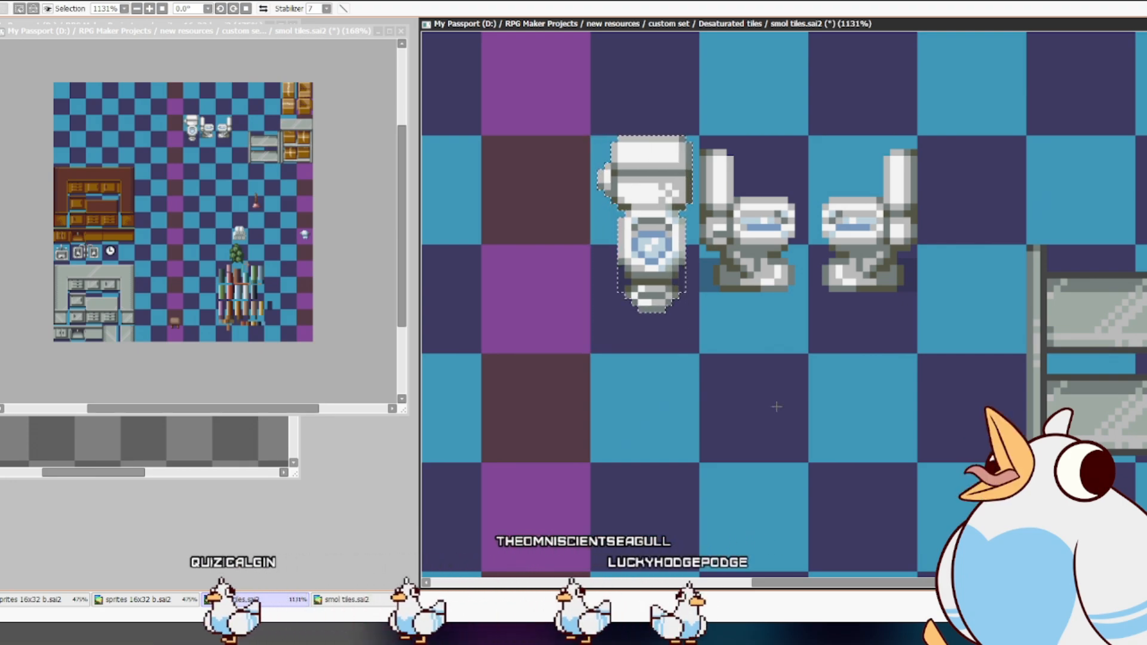
pyautogui.hotkey('ctrl', 'd')
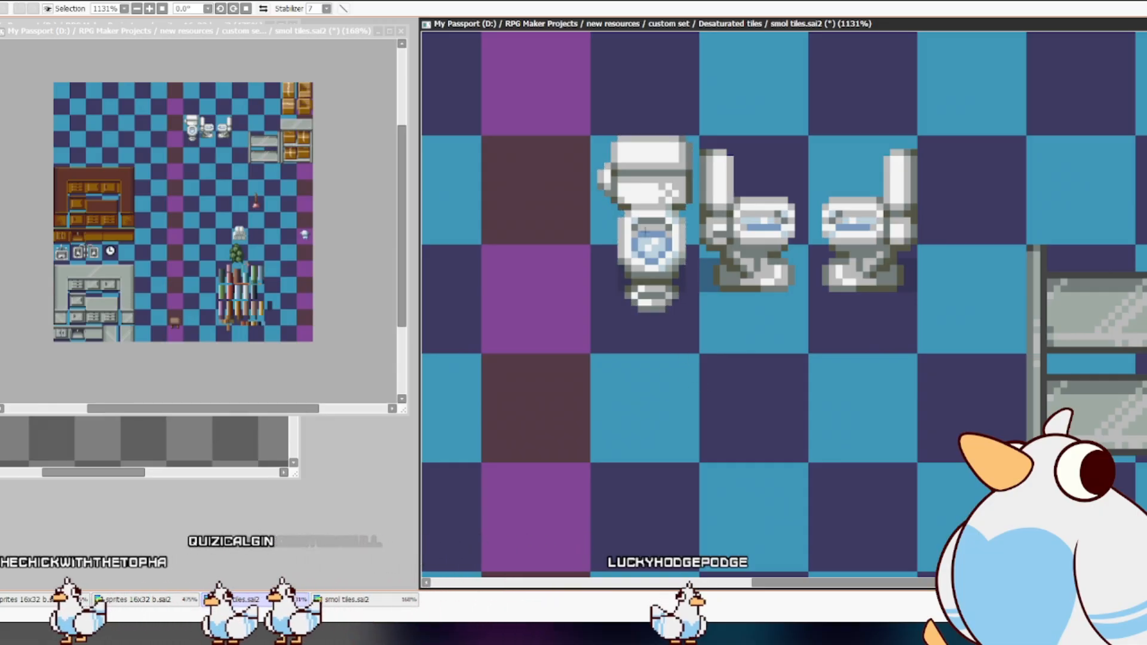
pyautogui.moveTo(591, 218); pyautogui.dragTo(591, 352)
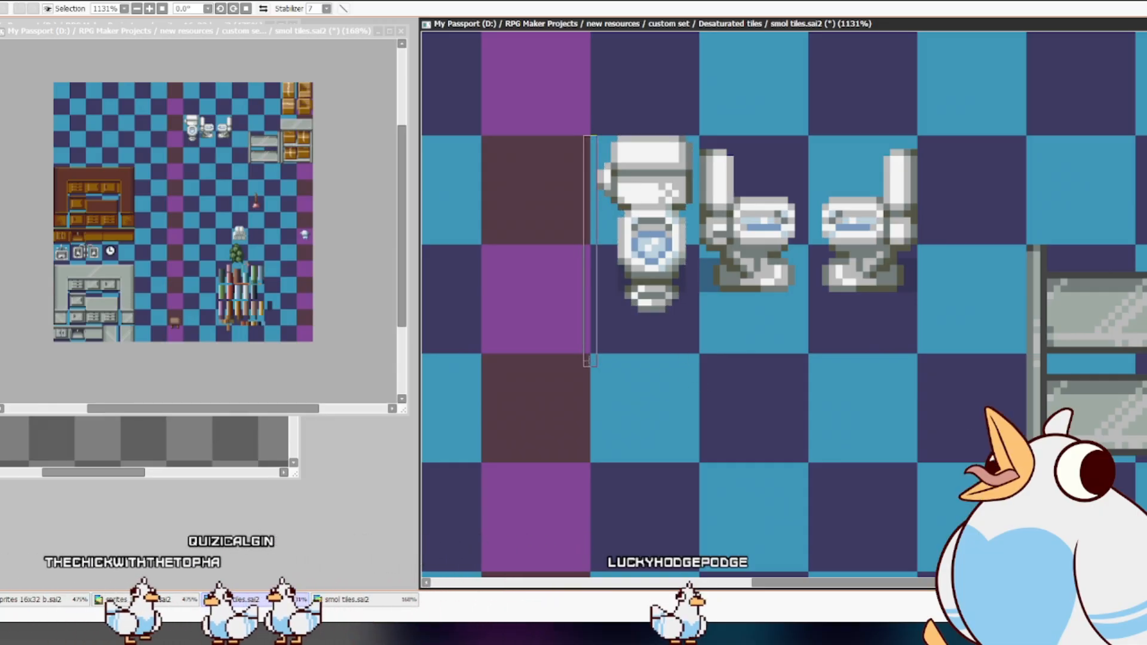
pyautogui.click(608, 353)
# - Save the adjusted tile sheet smol tiles.sai2
pyautogui.press('space')
pyautogui.moveTo(730, 344); pyautogui.dragTo(701, 334)
pyautogui.scroll(-2, 702, 334)
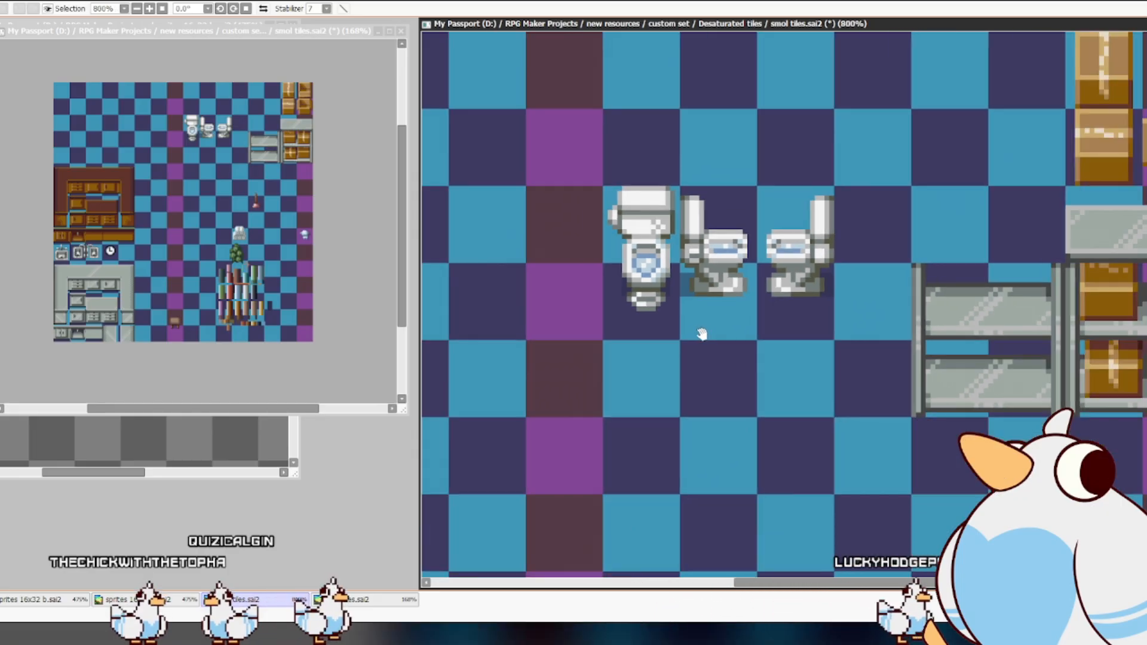
pyautogui.scroll(-1, 739, 313)
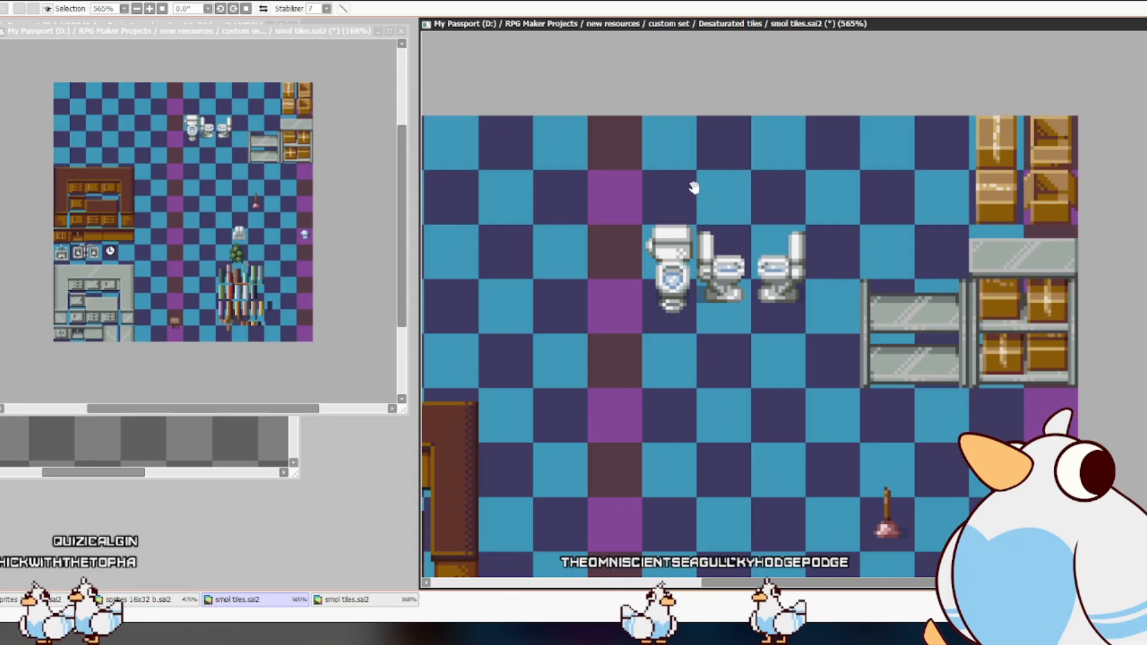
pyautogui.scroll(1, 693, 187)
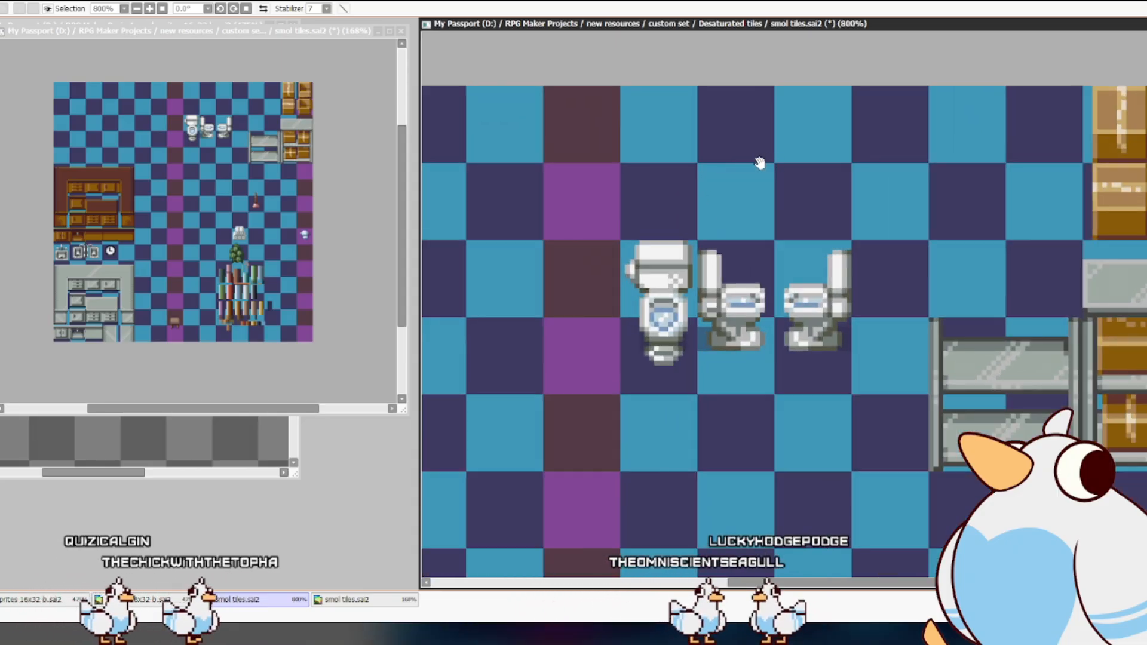
pyautogui.moveTo(759, 162); pyautogui.dragTo(729, 184)
pyautogui.hotkey('ctrl', 's')
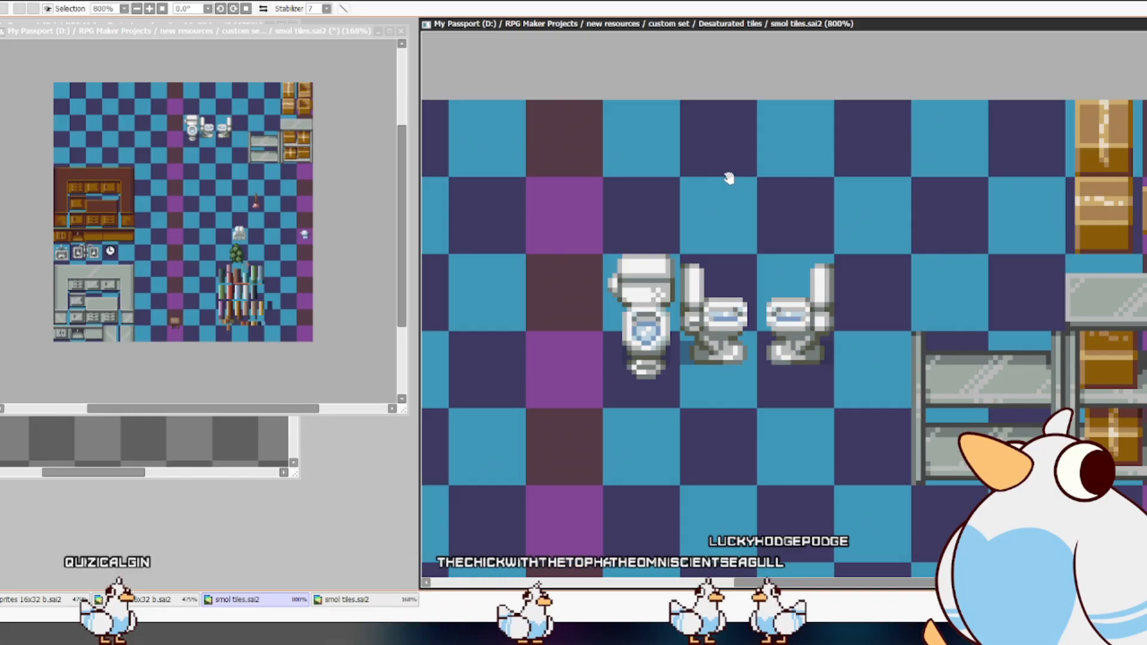
pyautogui.scroll(-1, 769, 229)
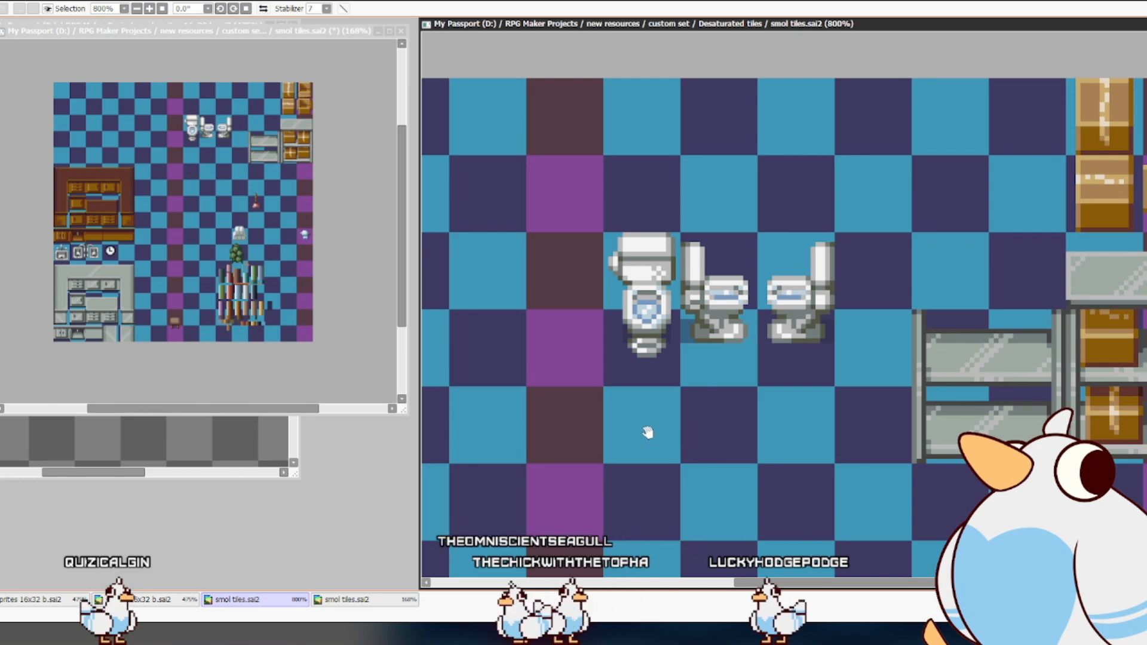
pyautogui.hscroll(2, 657, 442)
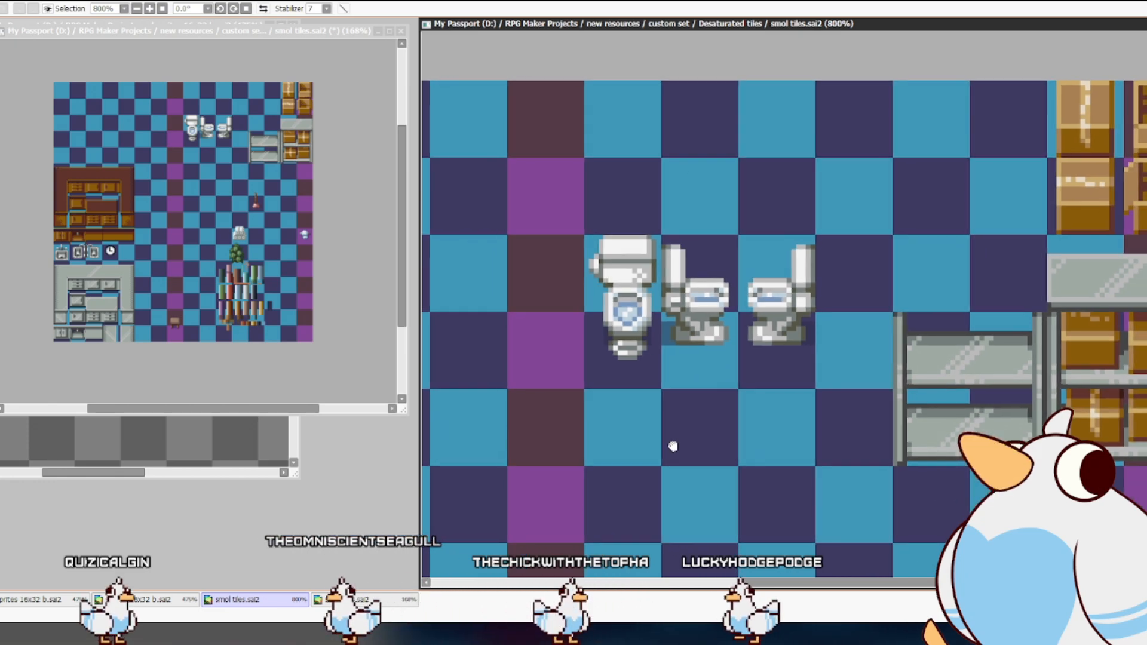
pyautogui.moveTo(657, 445); pyautogui.dragTo(678, 435)
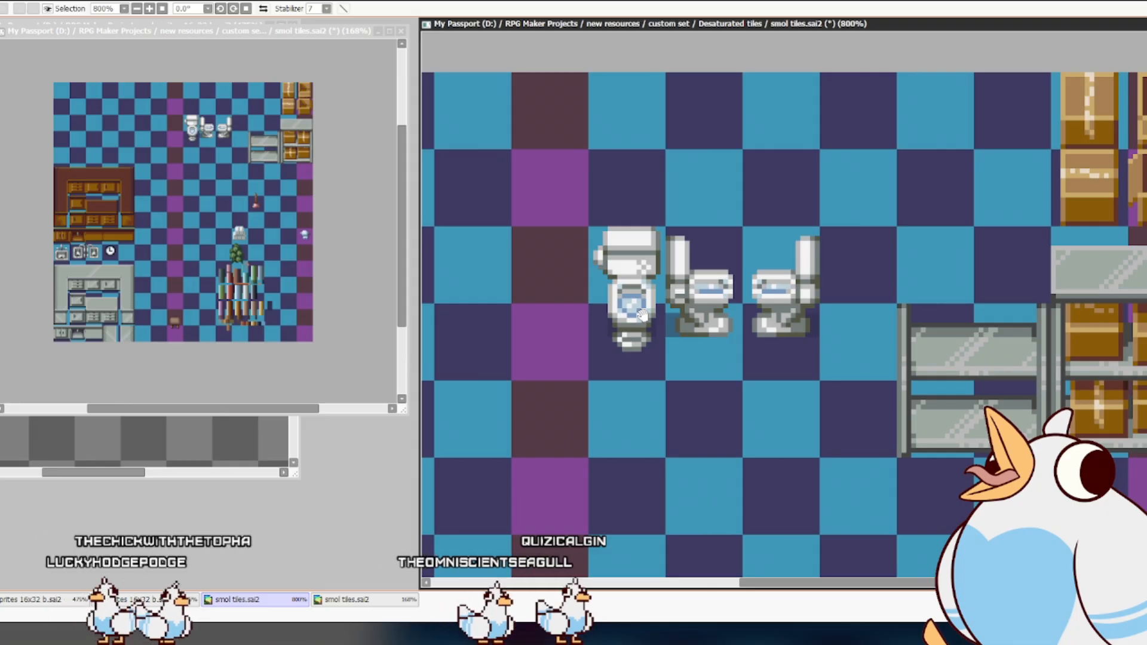
pyautogui.moveTo(855, 341); pyautogui.dragTo(816, 345)
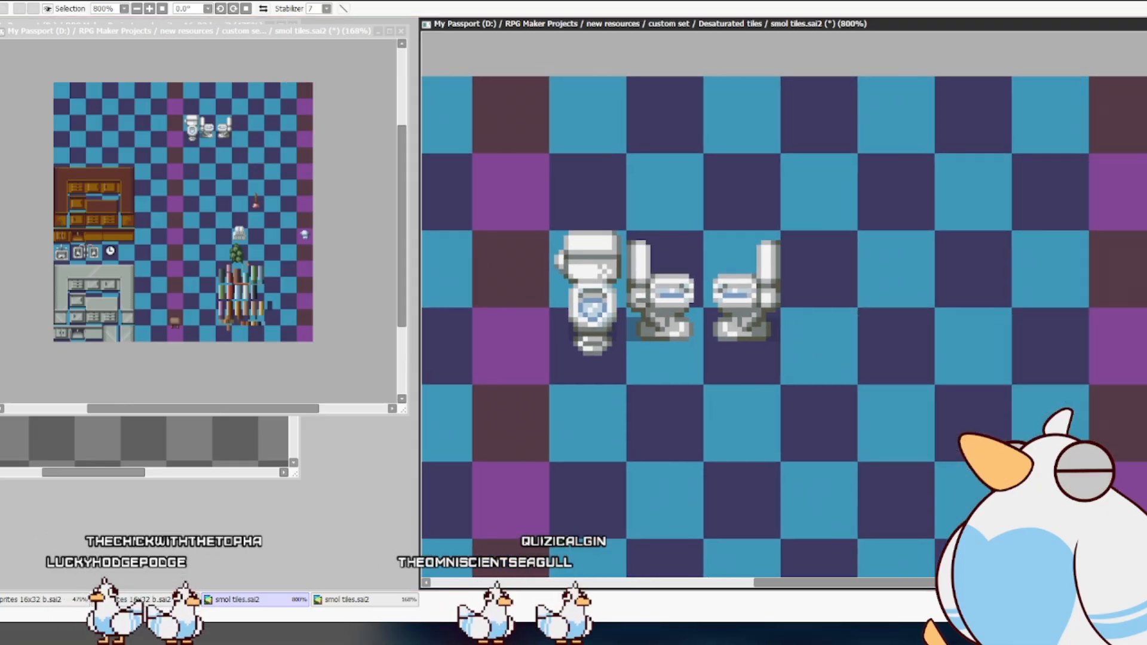
pyautogui.moveTo(833, 320); pyautogui.dragTo(794, 346)
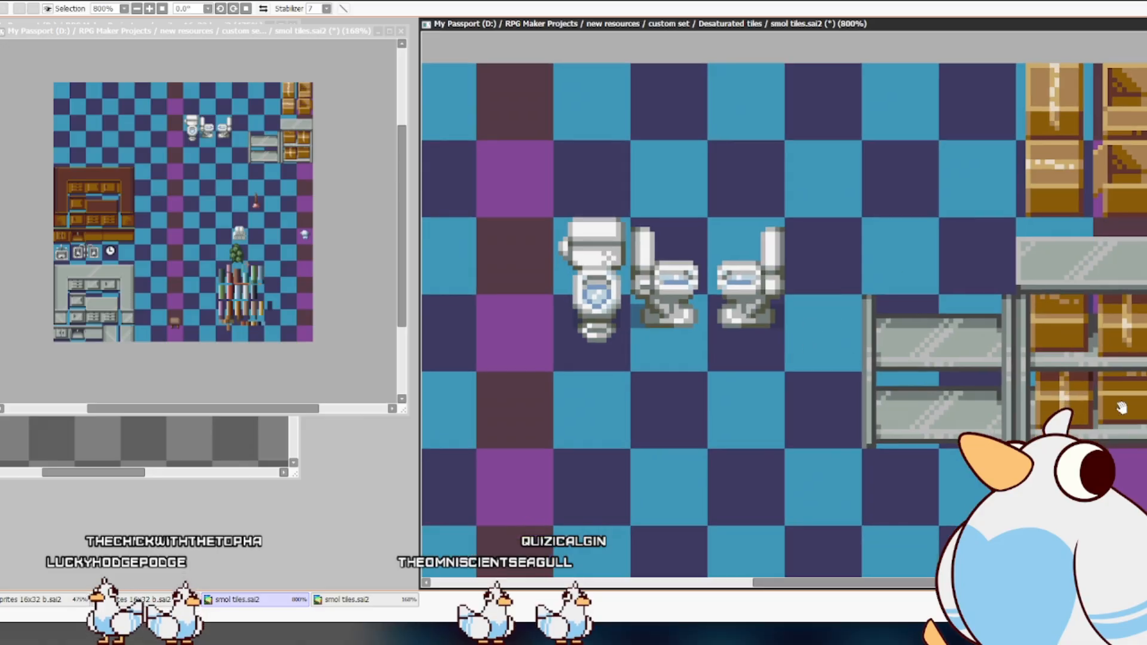
# - Move the plunger, paper rolls, small white figure and stool together about two tiles left and one tile up, and deselect them
pyautogui.moveTo(983, 576); pyautogui.dragTo(919, 308)
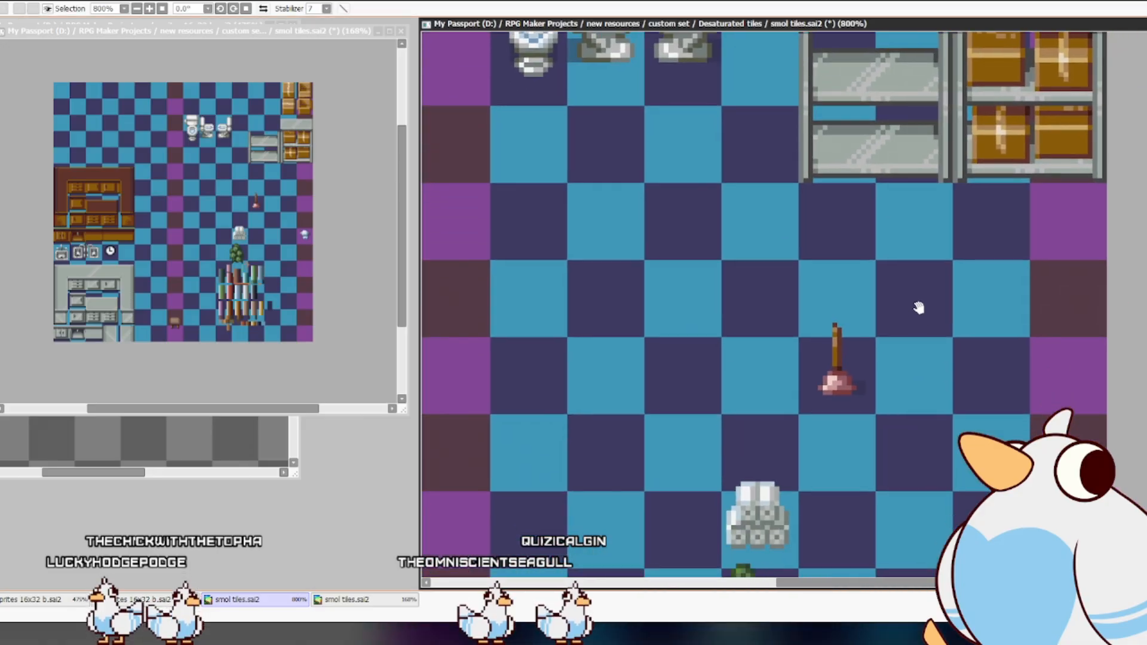
pyautogui.moveTo(844, 392); pyautogui.dragTo(844, 324)
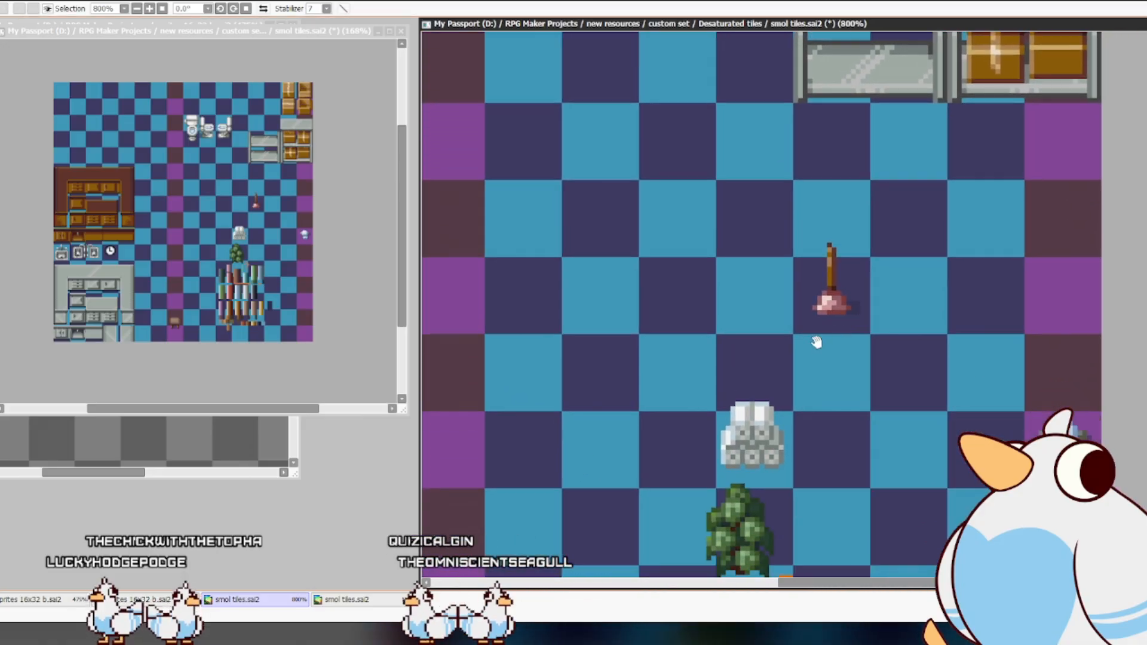
pyautogui.moveTo(668, 214); pyautogui.dragTo(1015, 497)
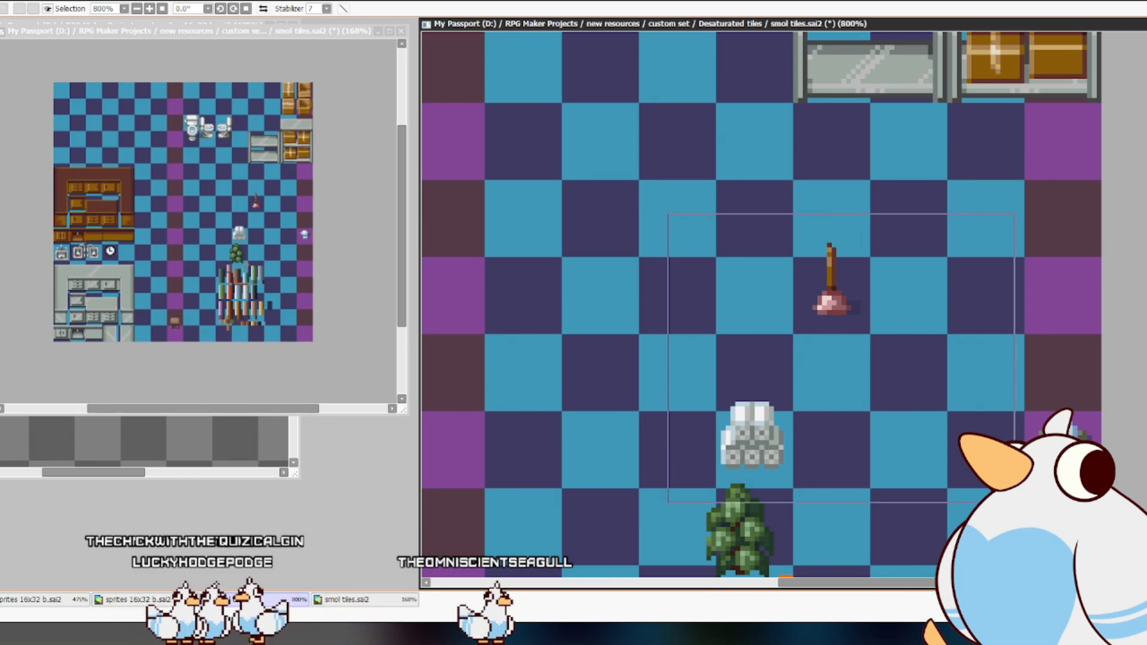
pyautogui.scroll(-3, 1022, 496)
pyautogui.moveTo(1023, 502); pyautogui.dragTo(1023, 308)
pyautogui.hotkey('ctrl', 'd')
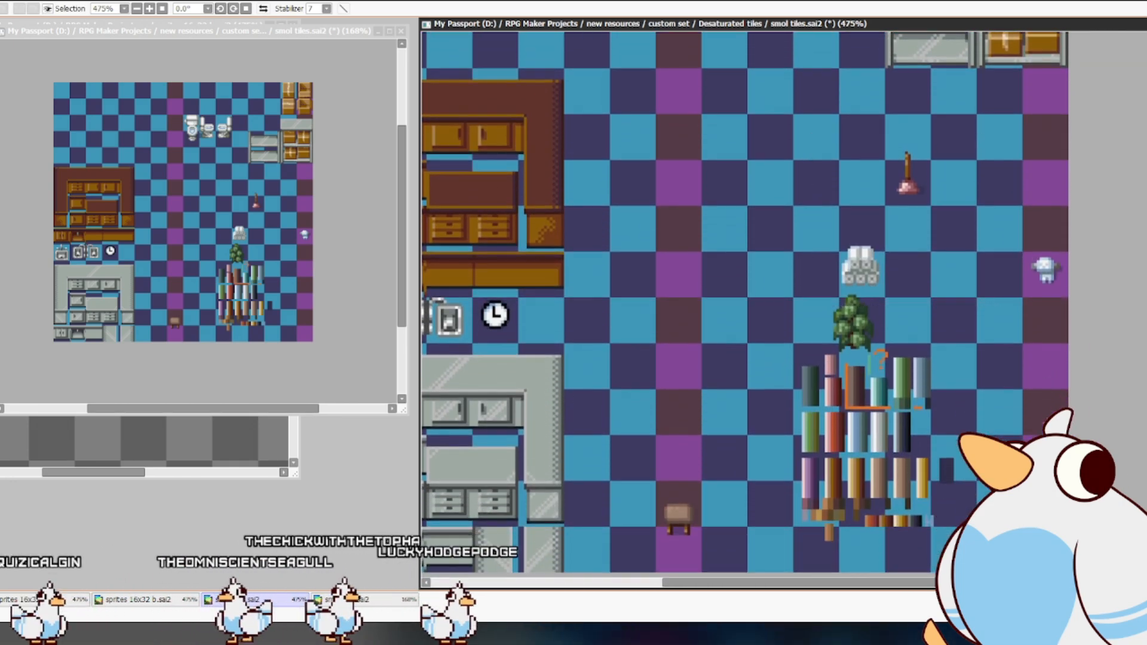
pyautogui.moveTo(627, 562); pyautogui.dragTo(1125, 133)
pyautogui.moveTo(896, 334); pyautogui.dragTo(810, 282)
pyautogui.hotkey('ctrl', 'd')
# - Paste the brown-haired character sprite onto the tile sheet beside the plunger as a size reference
pyautogui.moveTo(888, 186); pyautogui.dragTo(852, 370)
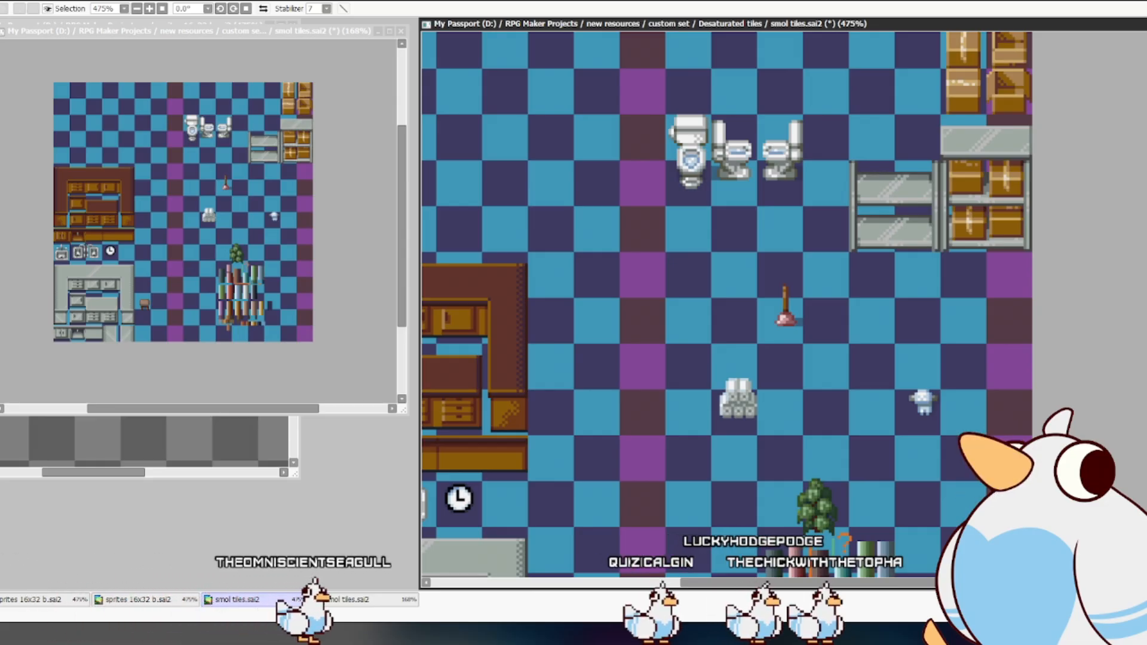
pyautogui.hotkey('ctrl', 'v')
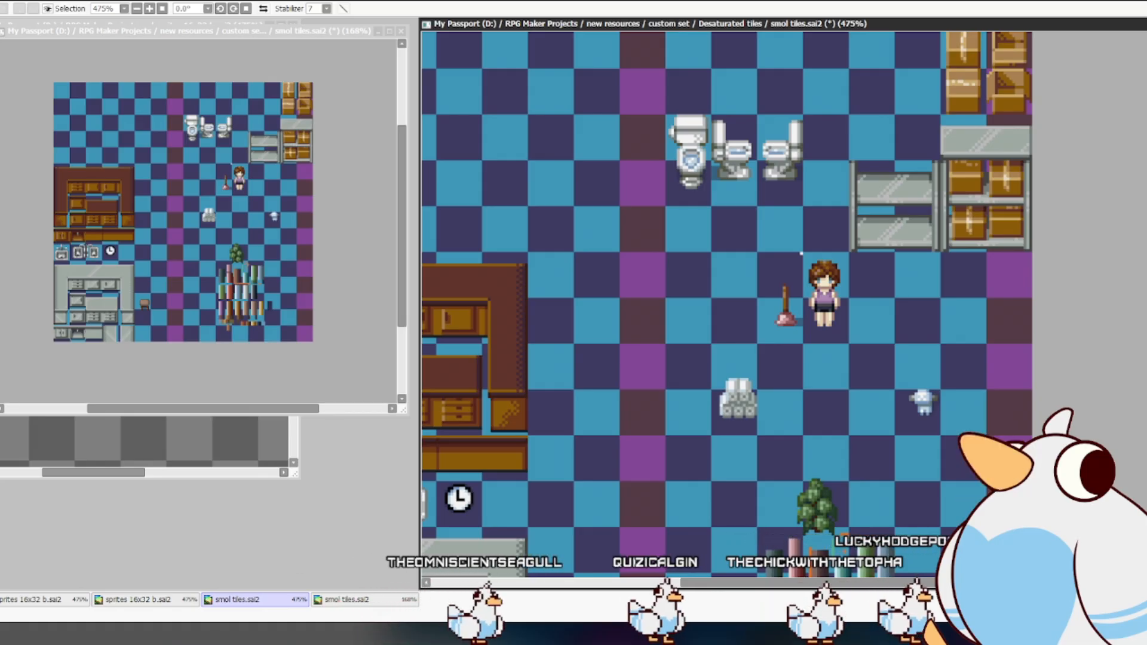
pyautogui.moveTo(839, 285); pyautogui.dragTo(894, 331)
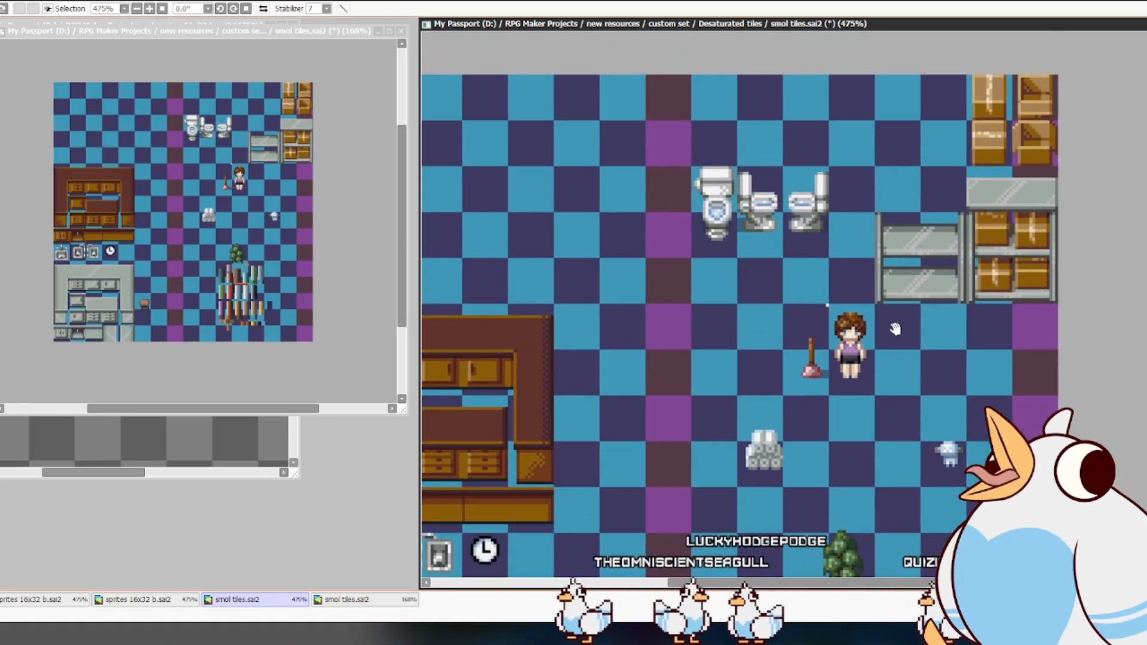
pyautogui.scroll(1, 894, 331)
pyautogui.moveTo(889, 379); pyautogui.dragTo(926, 257)
pyautogui.moveTo(889, 342); pyautogui.dragTo(825, 326)
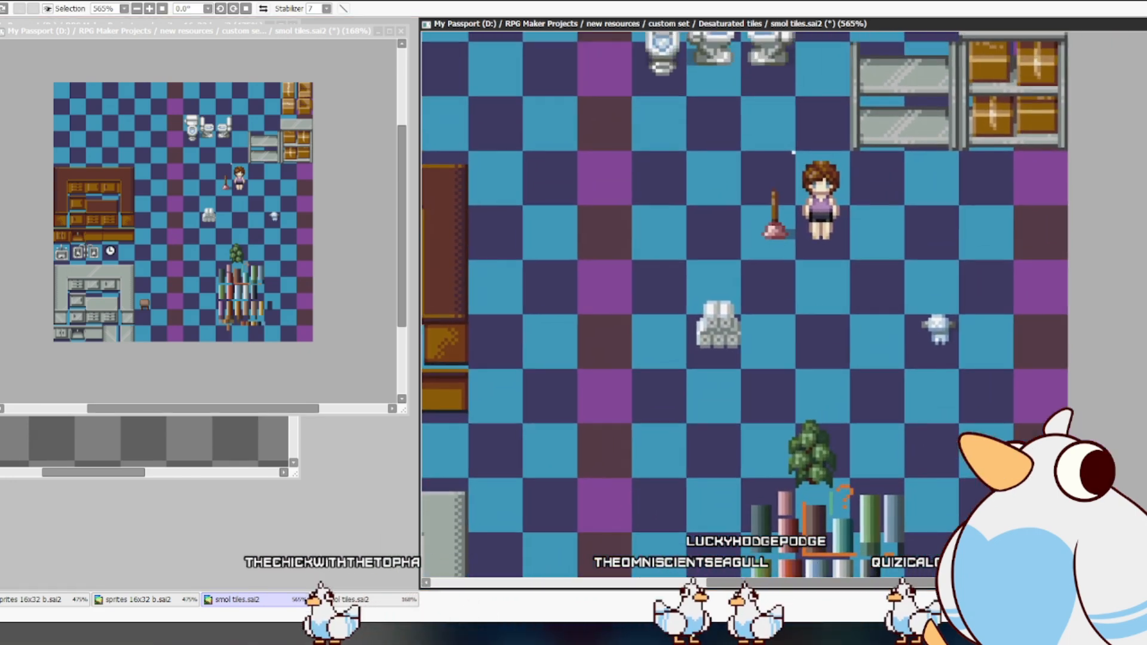
# - Move the paper rolls and small white figure directly above the empty metal shelf, with the plunger one tile above the rolls
pyautogui.moveTo(819, 275); pyautogui.dragTo(804, 302)
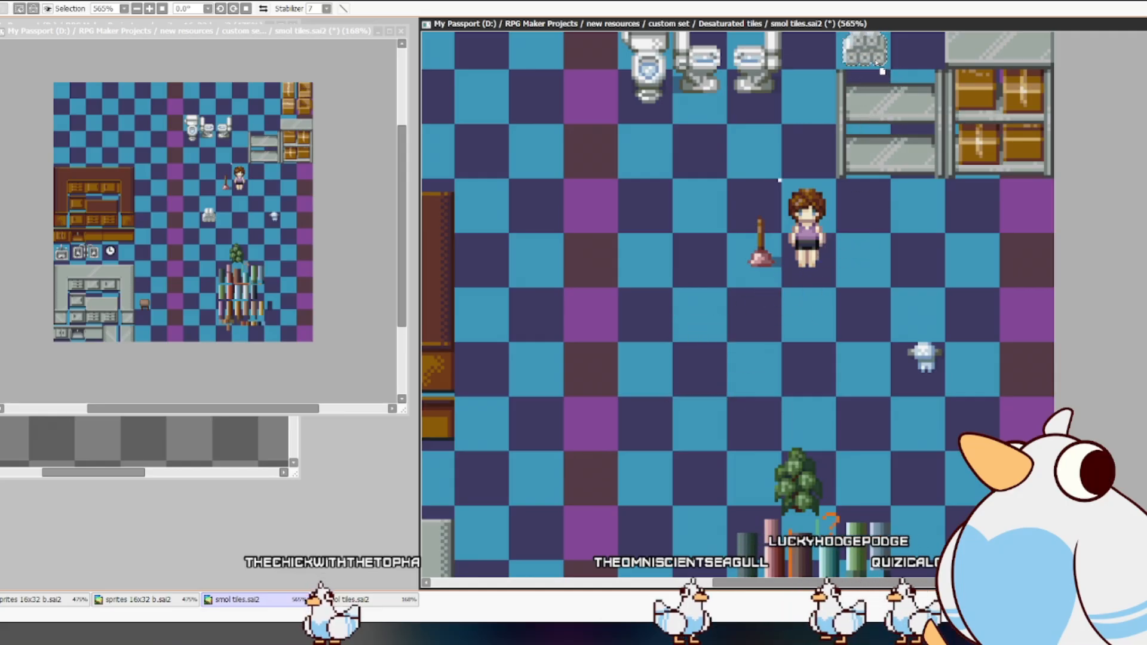
pyautogui.moveTo(779, 180); pyautogui.dragTo(812, 261)
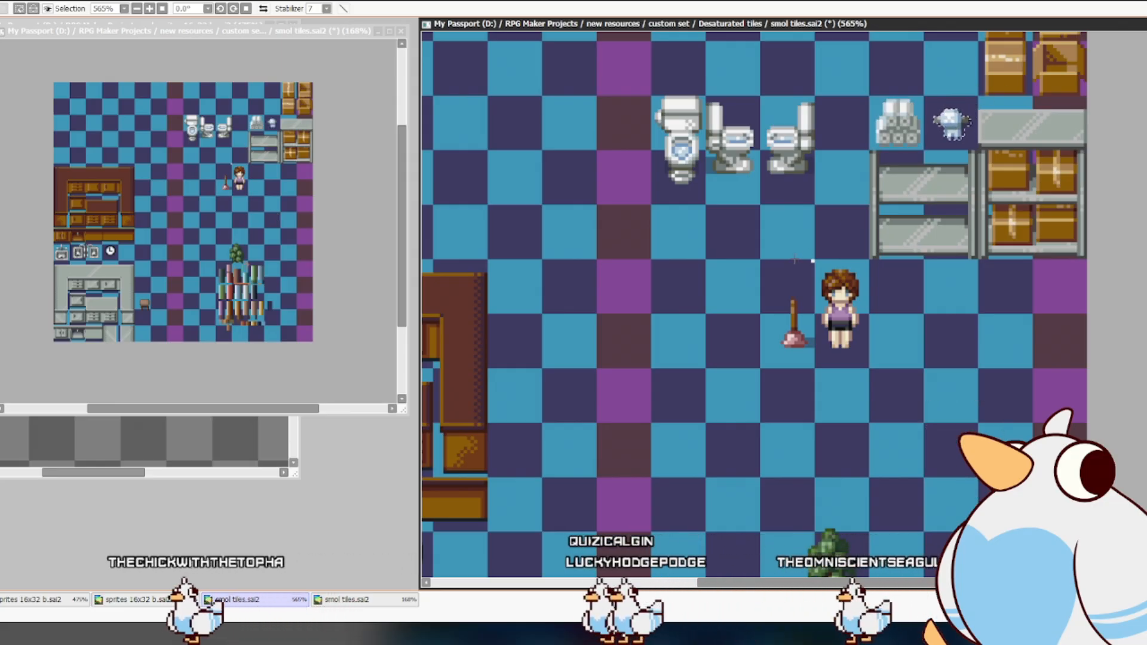
pyautogui.moveTo(753, 266)
pyautogui.mouseDown()
pyautogui.moveTo(814, 395)
pyautogui.moveTo(794, 213)
pyautogui.moveTo(883, 110)
pyautogui.mouseUp()
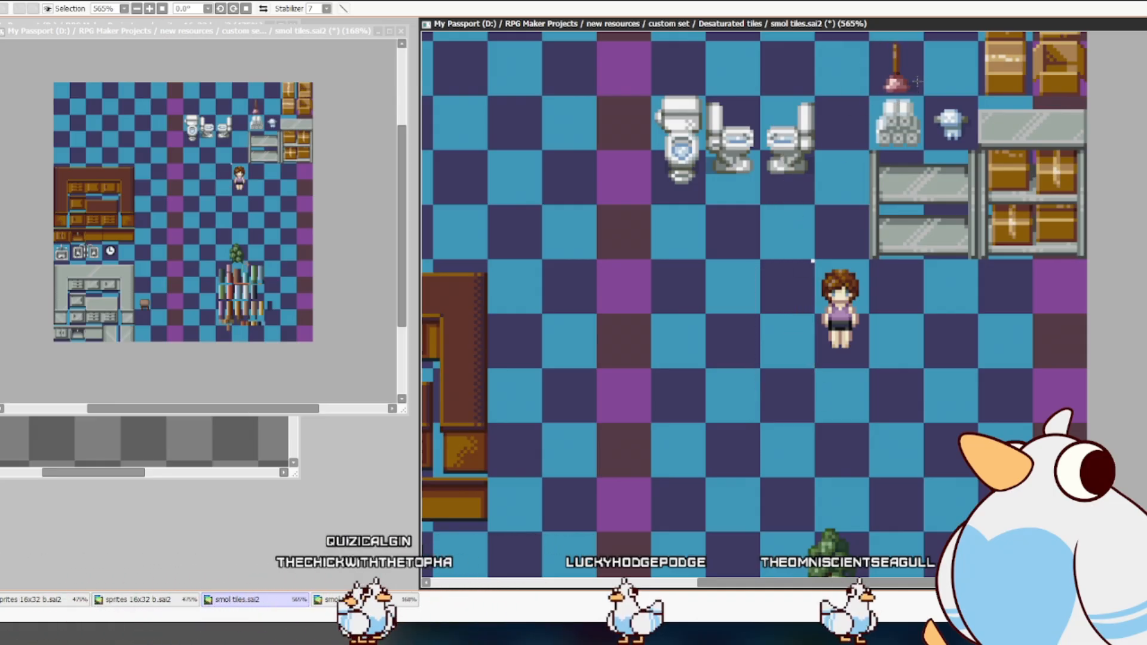
pyautogui.scroll(3, 931, 93)
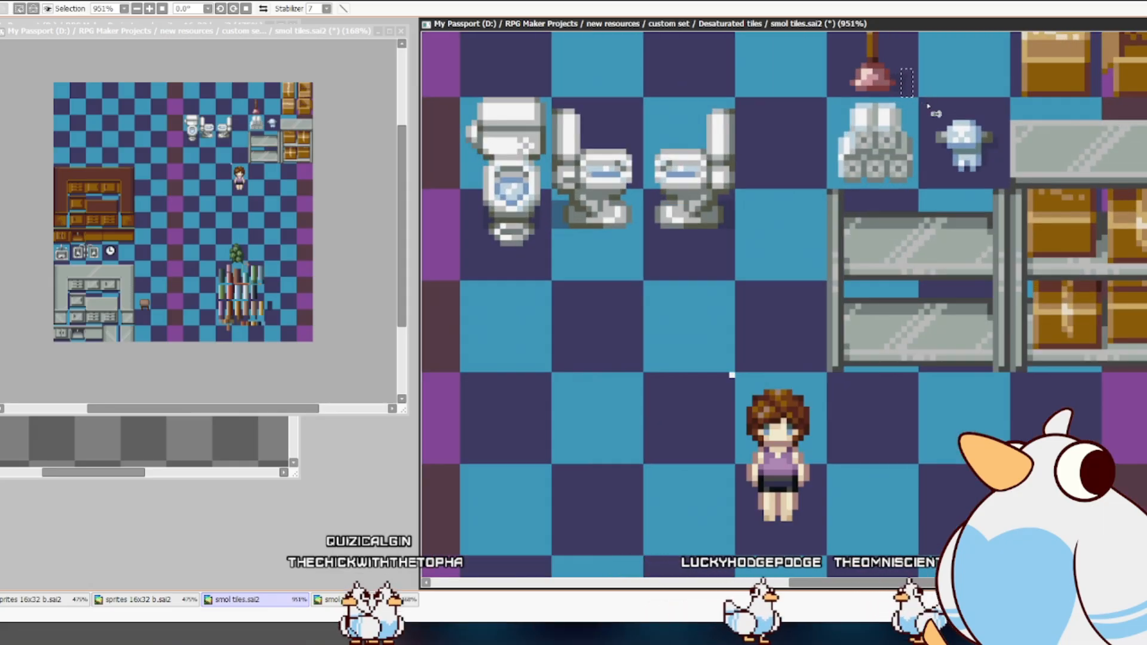
pyautogui.hotkey('ctrl', 't')
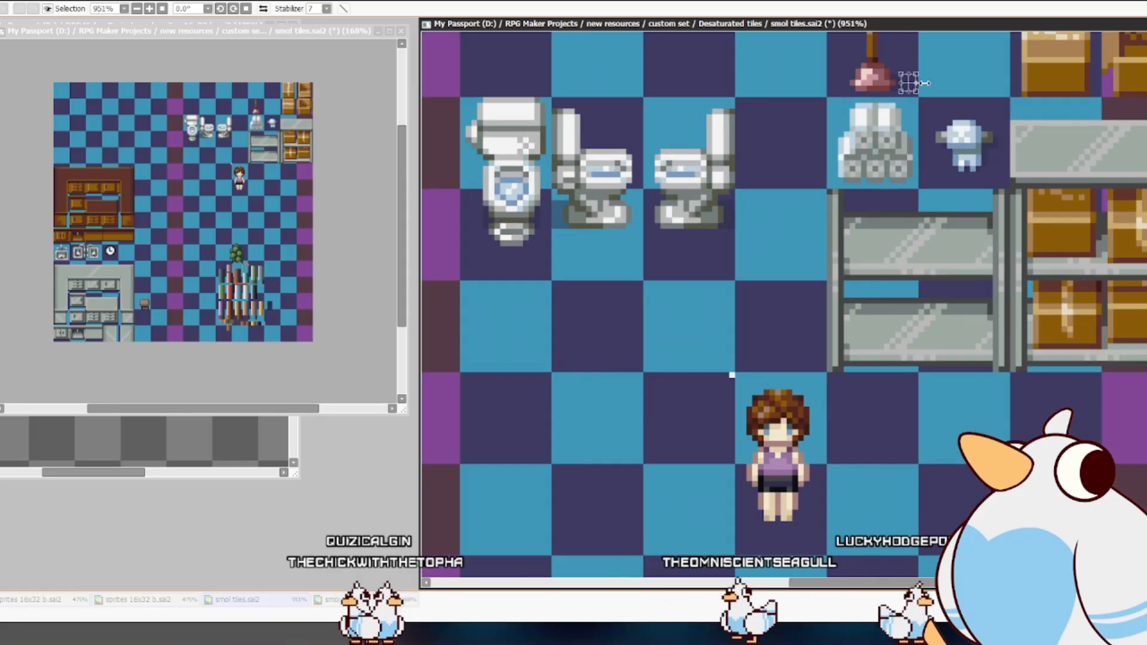
pyautogui.hotkey('ctrl', 'd')
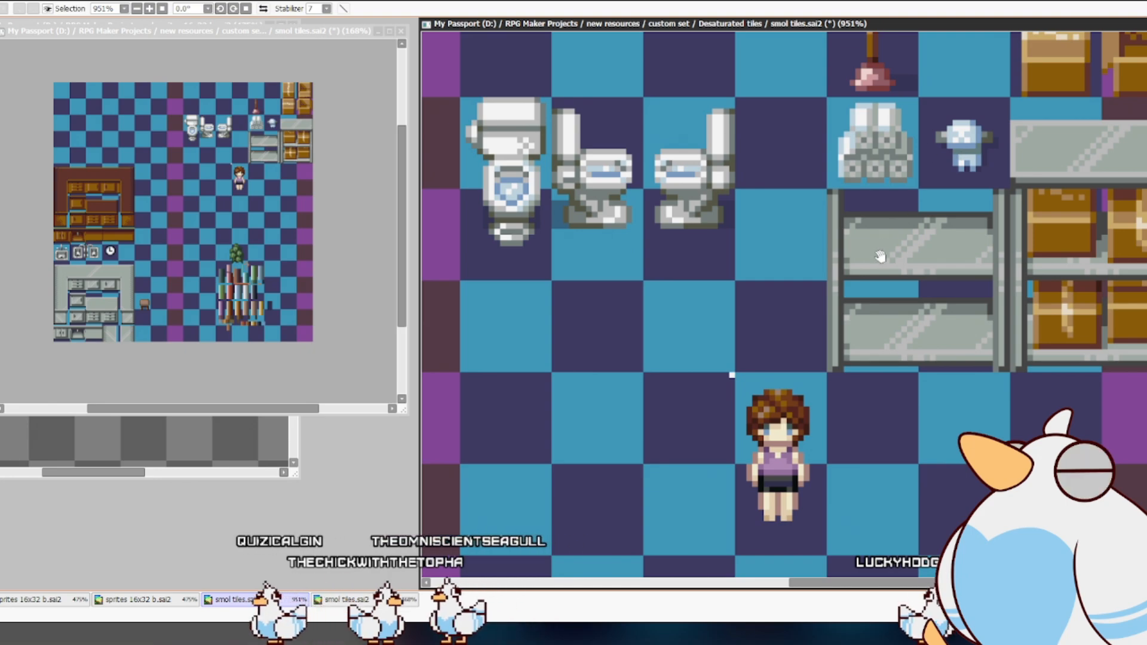
# - Test the character sprite over and below the front-facing toilet, and place it on the open floor up and left of the toilets
pyautogui.moveTo(873, 255); pyautogui.dragTo(902, 215)
pyautogui.scroll(-5, 902, 214)
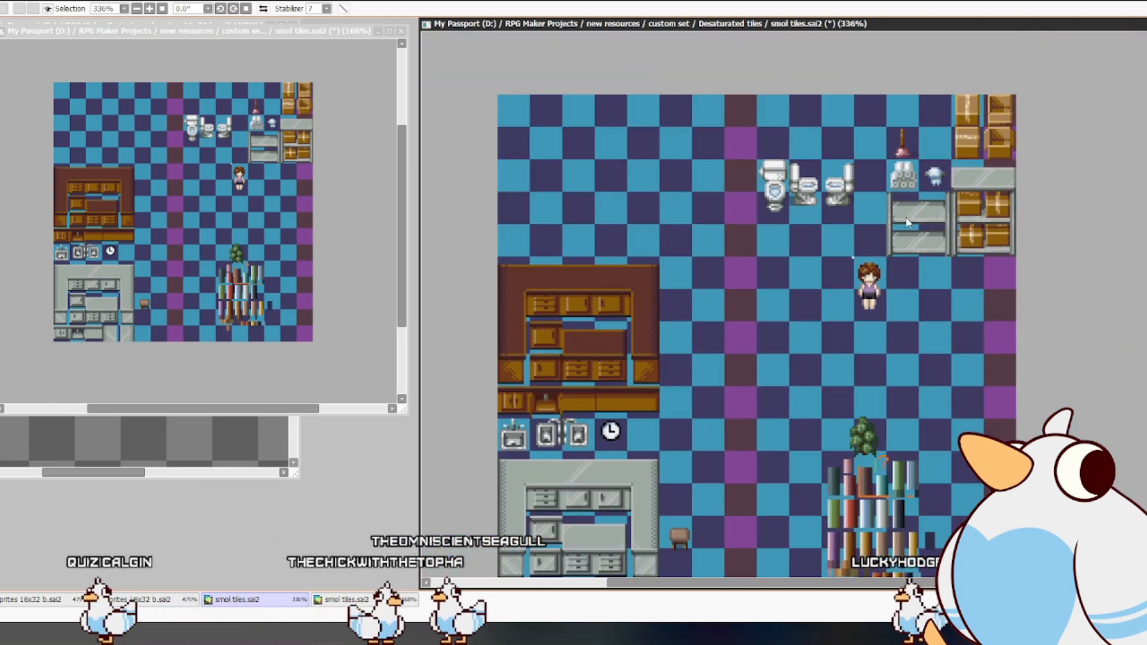
pyautogui.moveTo(992, 321); pyautogui.dragTo(897, 222)
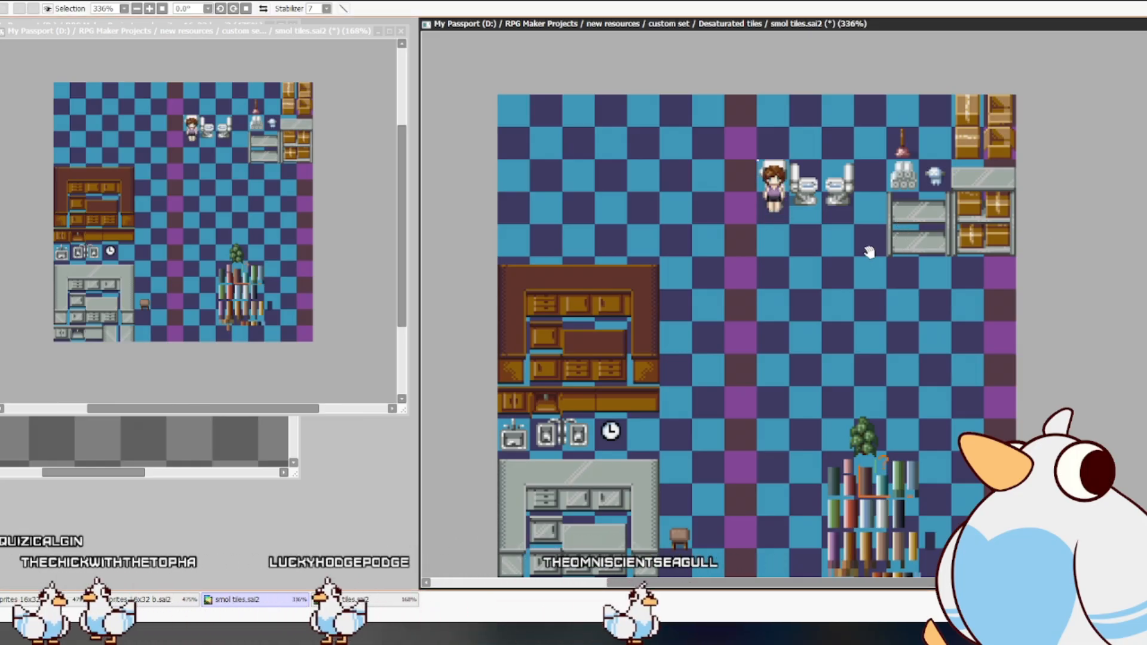
pyautogui.moveTo(822, 240); pyautogui.dragTo(821, 273)
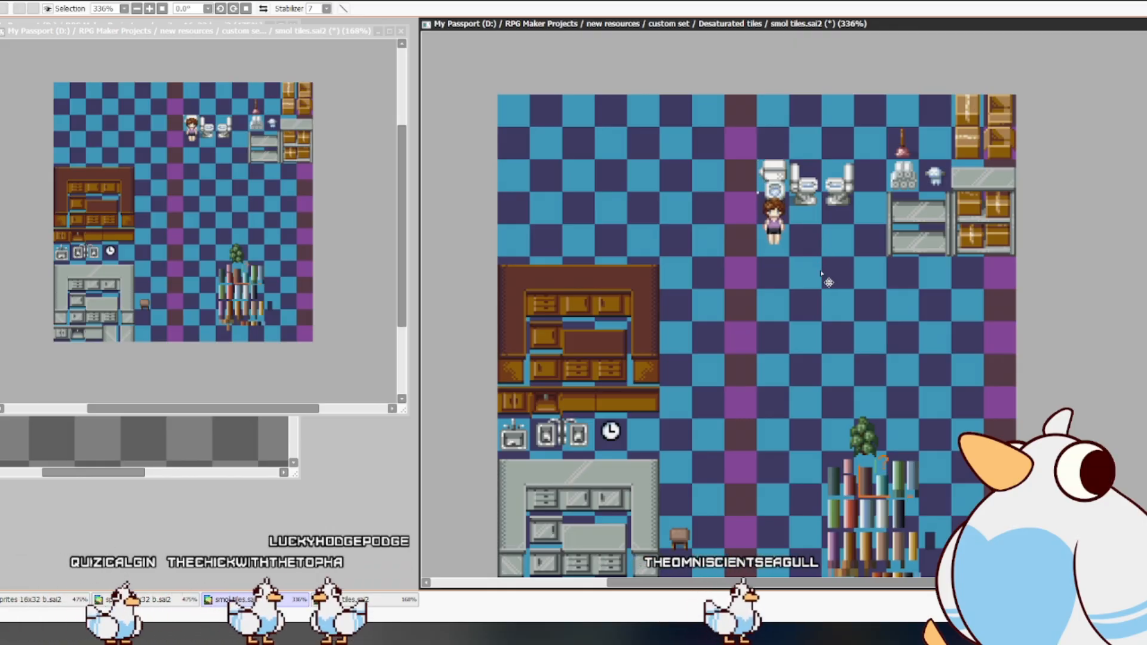
pyautogui.moveTo(822, 272); pyautogui.dragTo(822, 239)
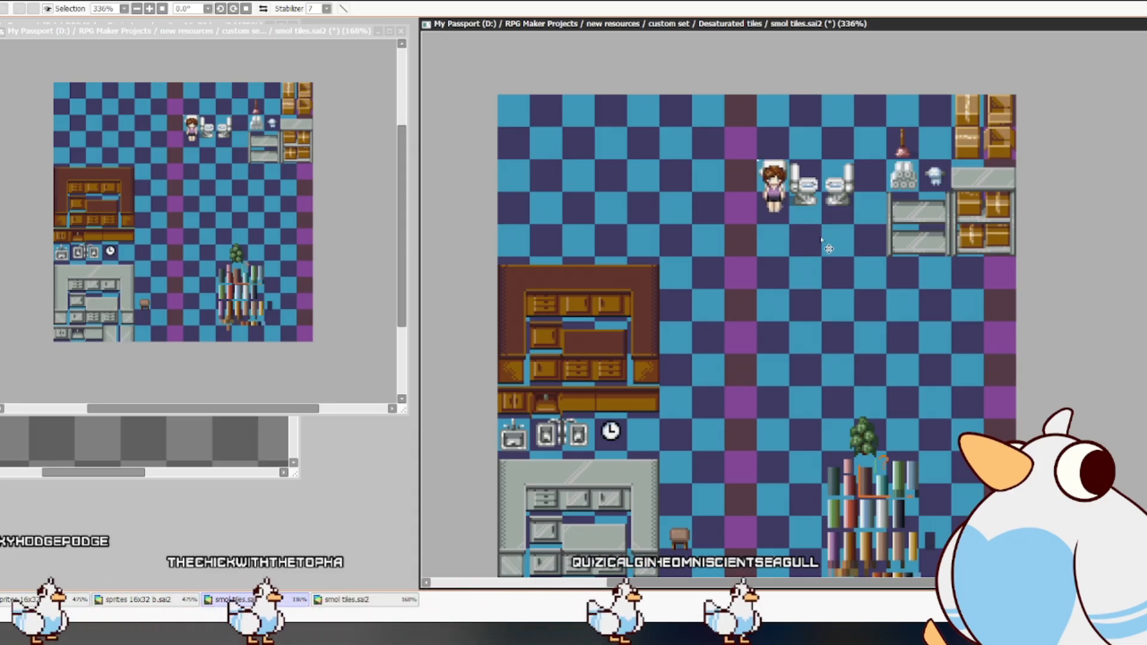
pyautogui.moveTo(829, 249); pyautogui.dragTo(828, 264)
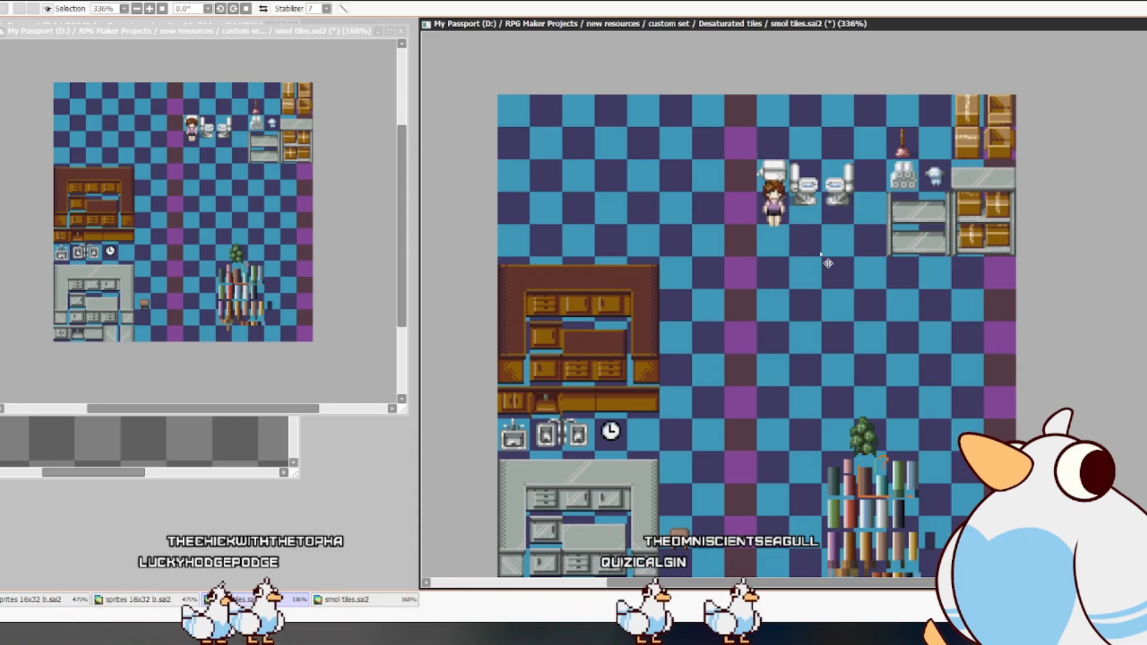
pyautogui.moveTo(828, 261); pyautogui.dragTo(764, 217)
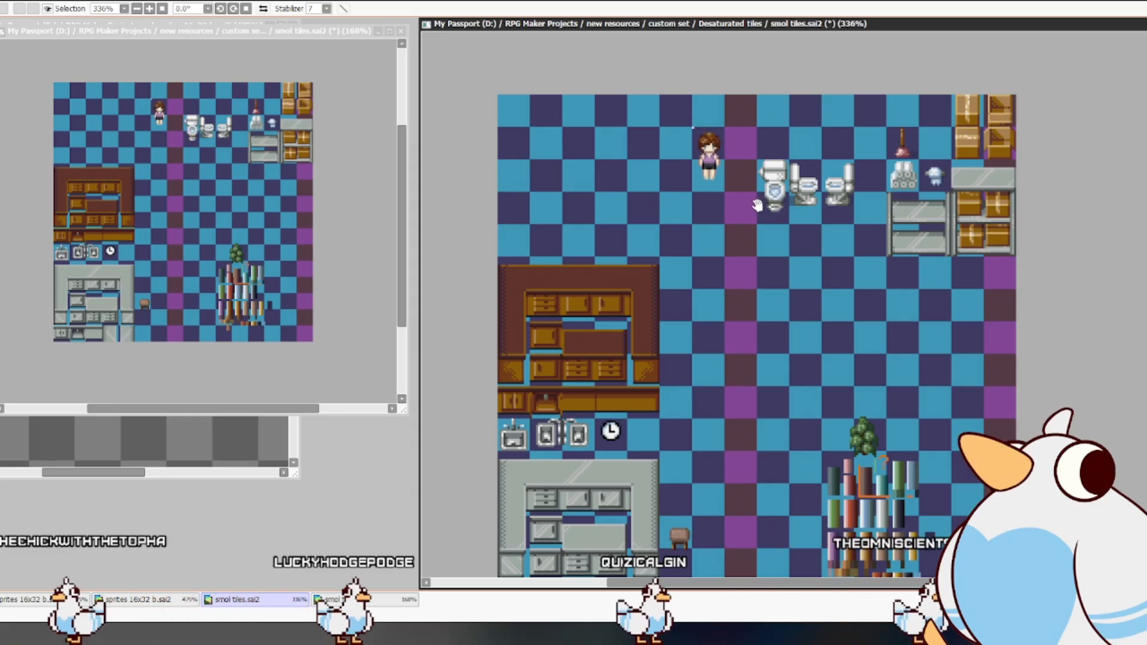
pyautogui.moveTo(1012, 359); pyautogui.dragTo(994, 296)
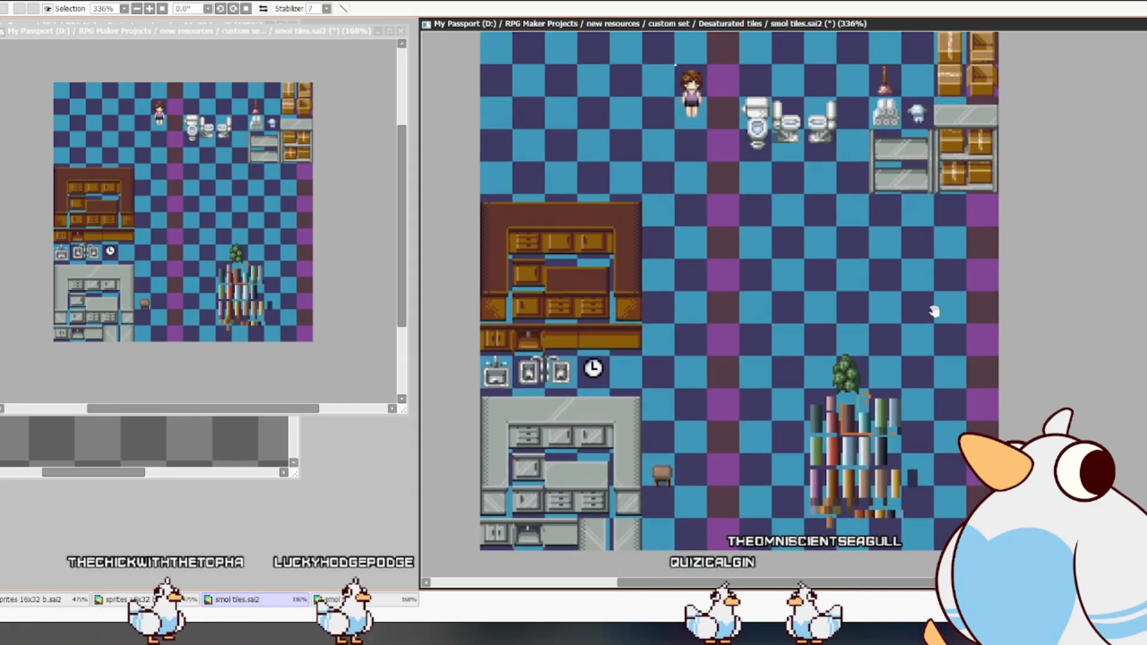
# - Move the small stool straight up onto the open floor just above the brown counter, and deselect it
pyautogui.moveTo(648, 458); pyautogui.dragTo(684, 497)
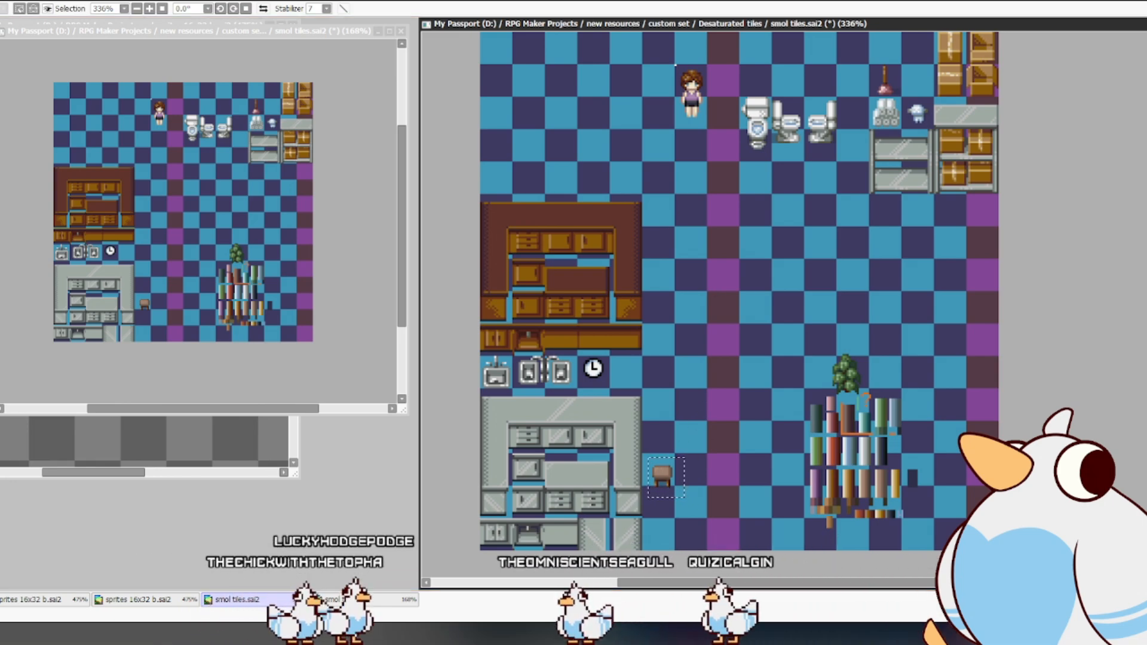
pyautogui.moveTo(683, 463); pyautogui.dragTo(676, 177)
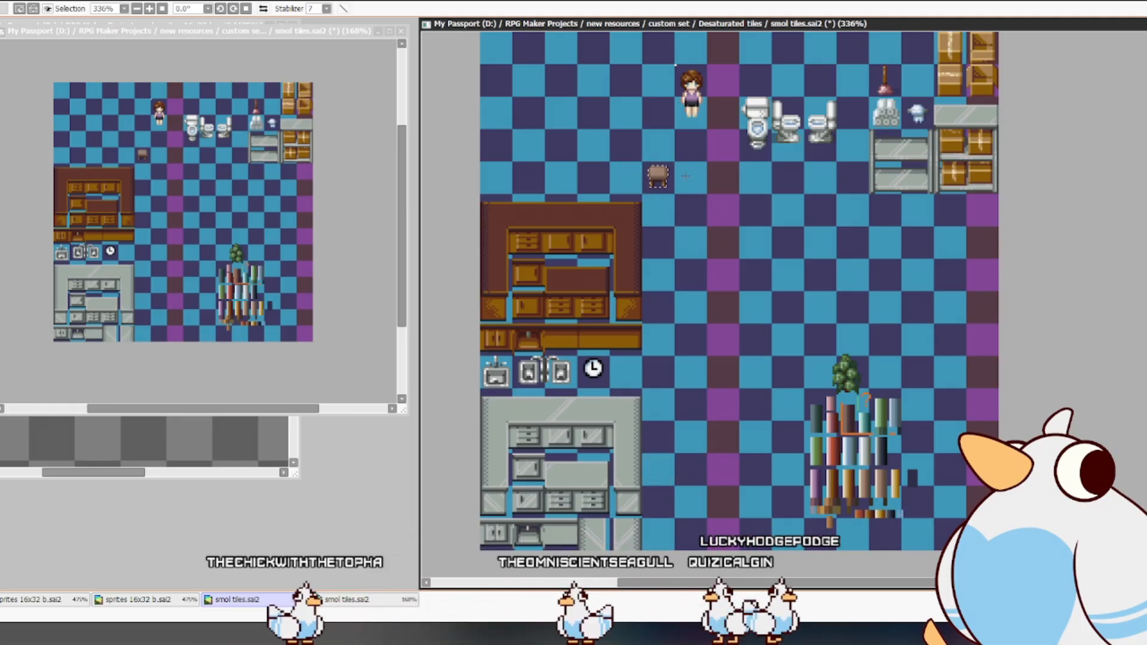
pyautogui.moveTo(741, 190); pyautogui.dragTo(722, 285)
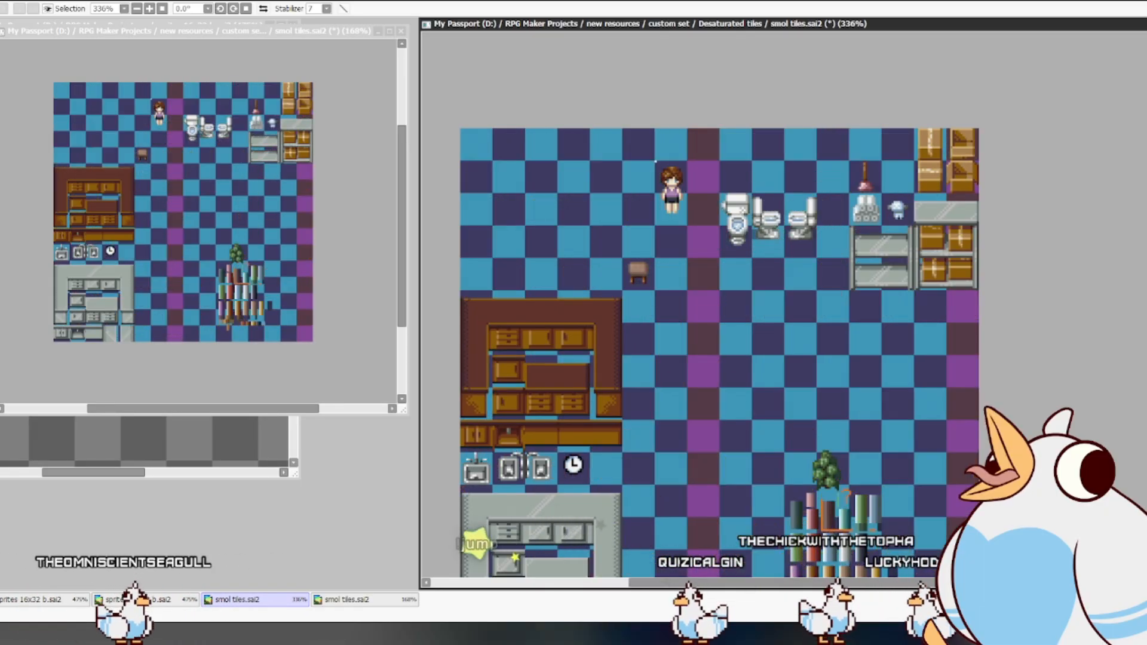
# - Copy the four chairs and the two bins from the full furniture tiles and paste them beside the grey counter on the sparse sheet
pyautogui.moveTo(920, 445); pyautogui.dragTo(992, 284)
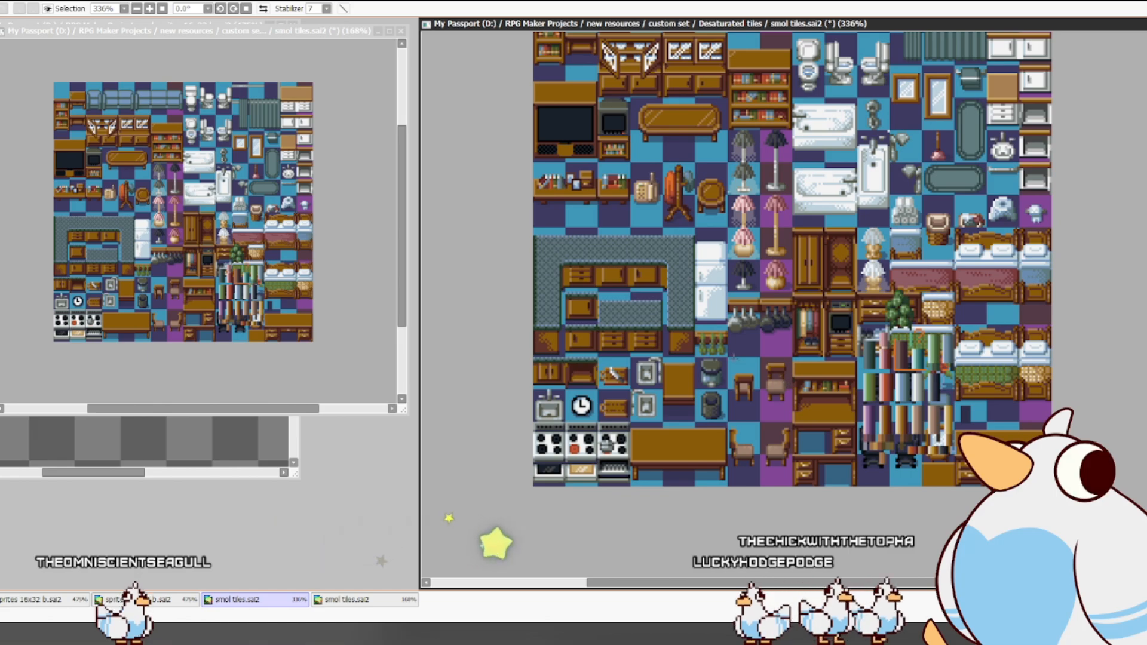
pyautogui.moveTo(754, 414); pyautogui.dragTo(793, 481)
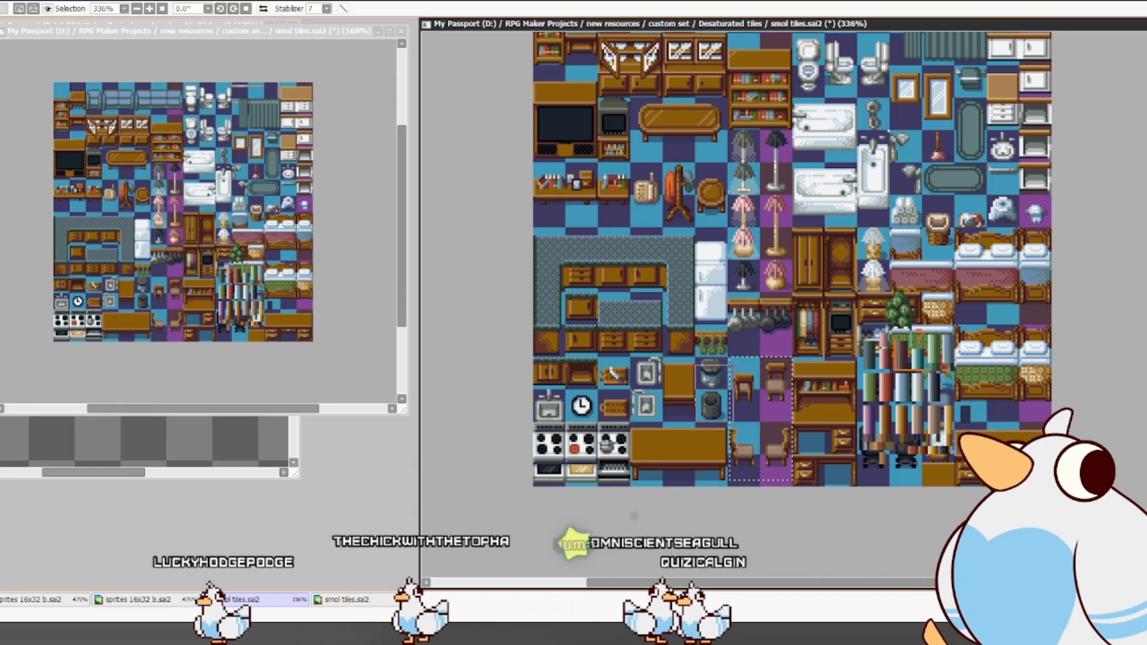
pyautogui.moveTo(696, 422); pyautogui.dragTo(733, 357)
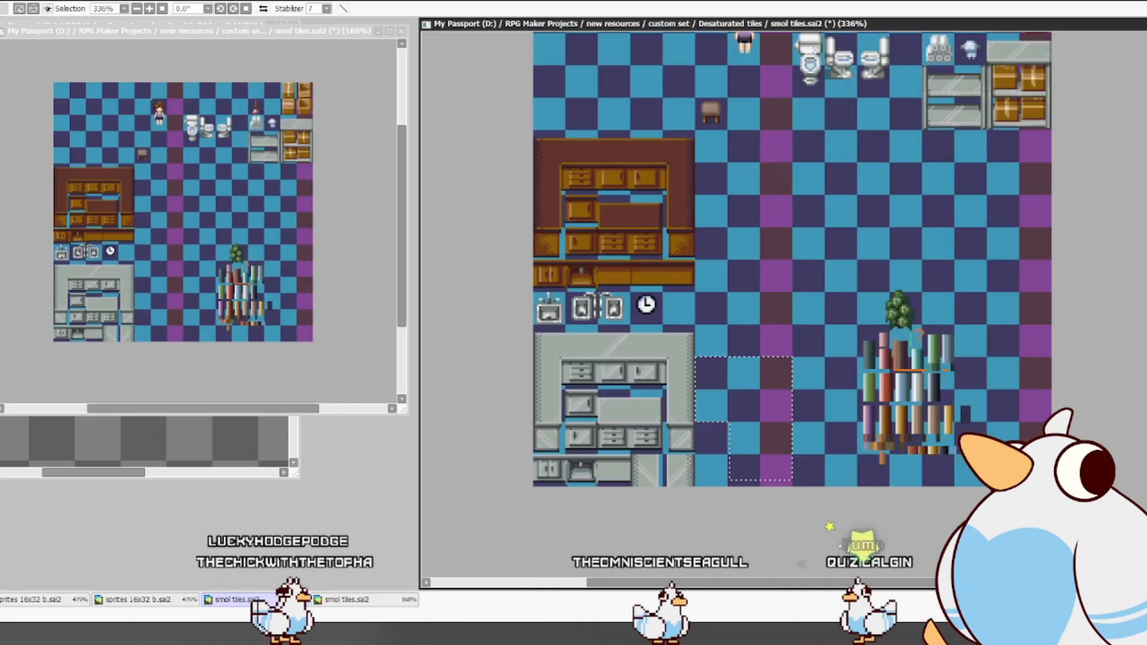
pyautogui.hotkey('ctrl', 'v')
# - Try the chairs and bins beside the brown counter with the chair backs selected, and undo back to their pasted position
pyautogui.moveTo(776, 426); pyautogui.dragTo(770, 184)
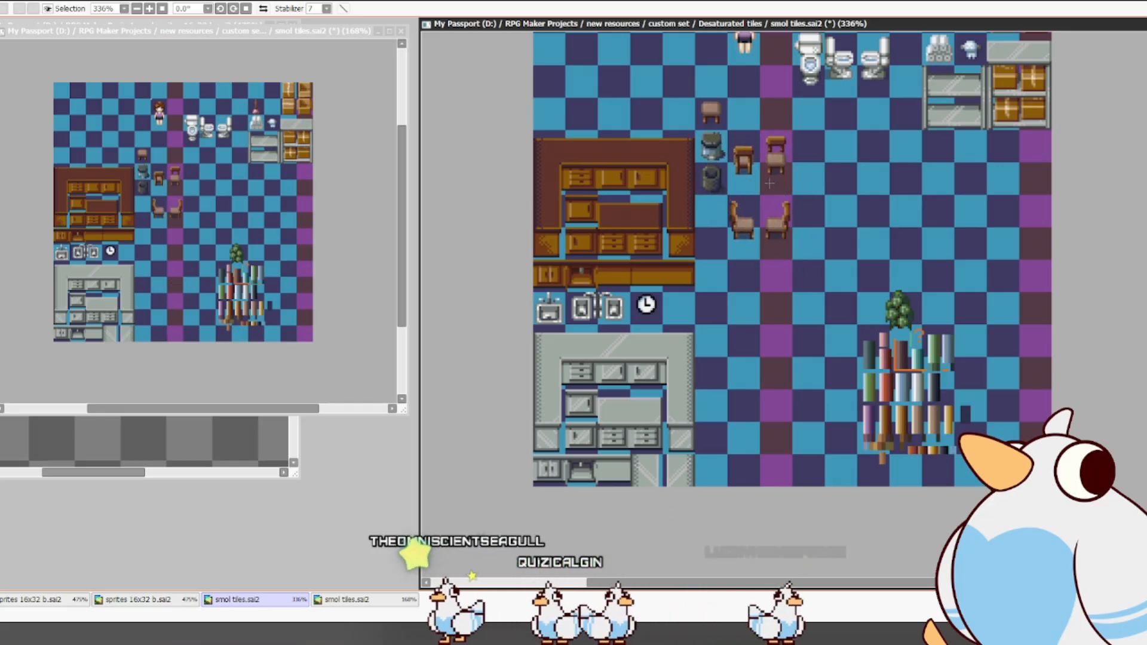
pyautogui.scroll(5, 770, 184)
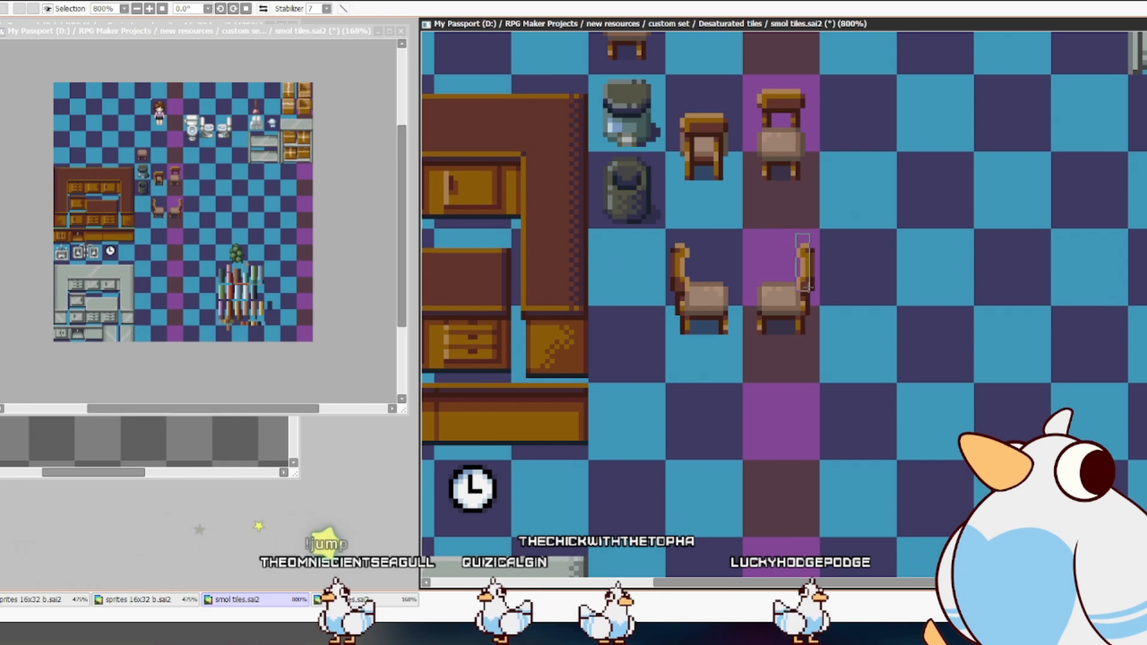
pyautogui.moveTo(809, 291); pyautogui.dragTo(810, 273)
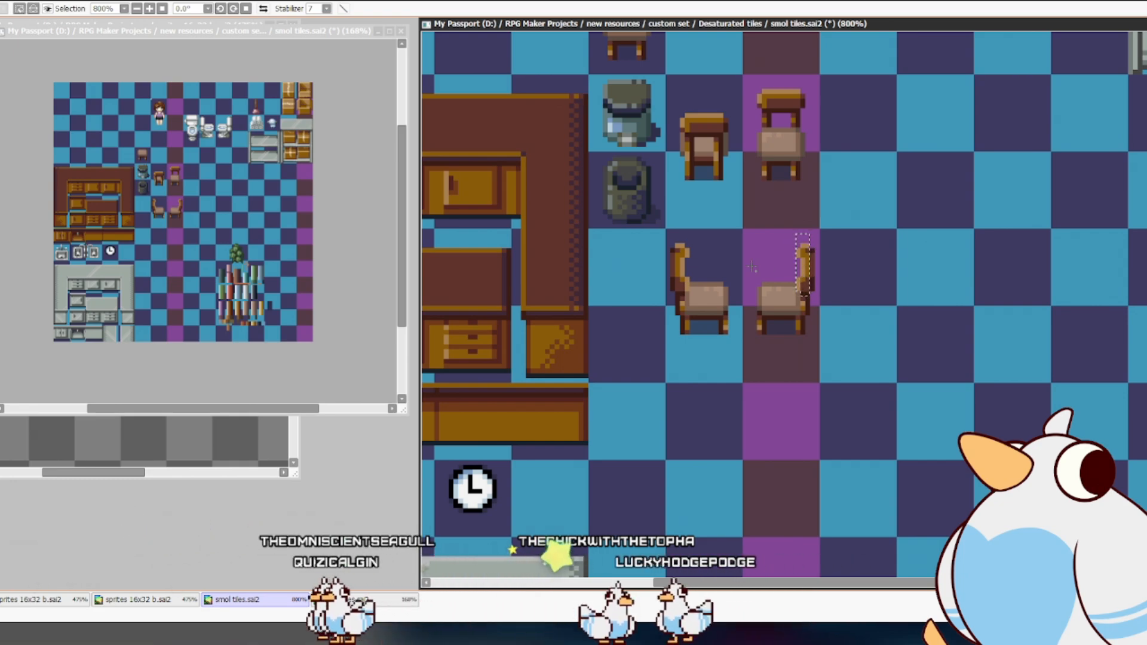
pyautogui.moveTo(676, 295); pyautogui.dragTo(690, 236)
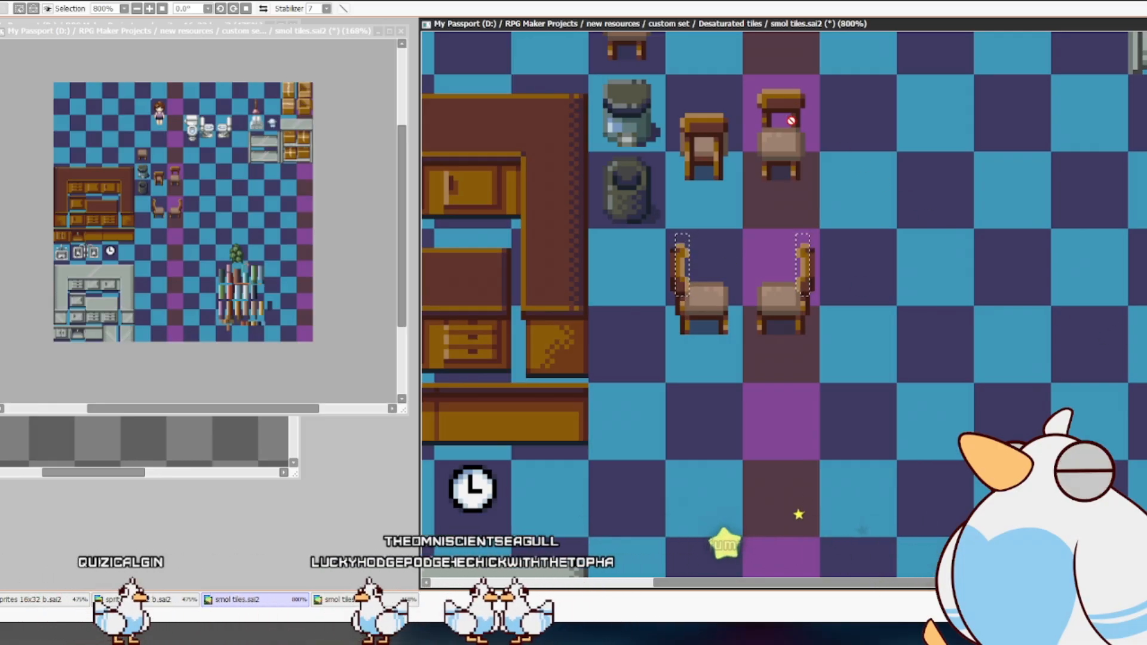
pyautogui.moveTo(754, 85); pyautogui.dragTo(810, 112)
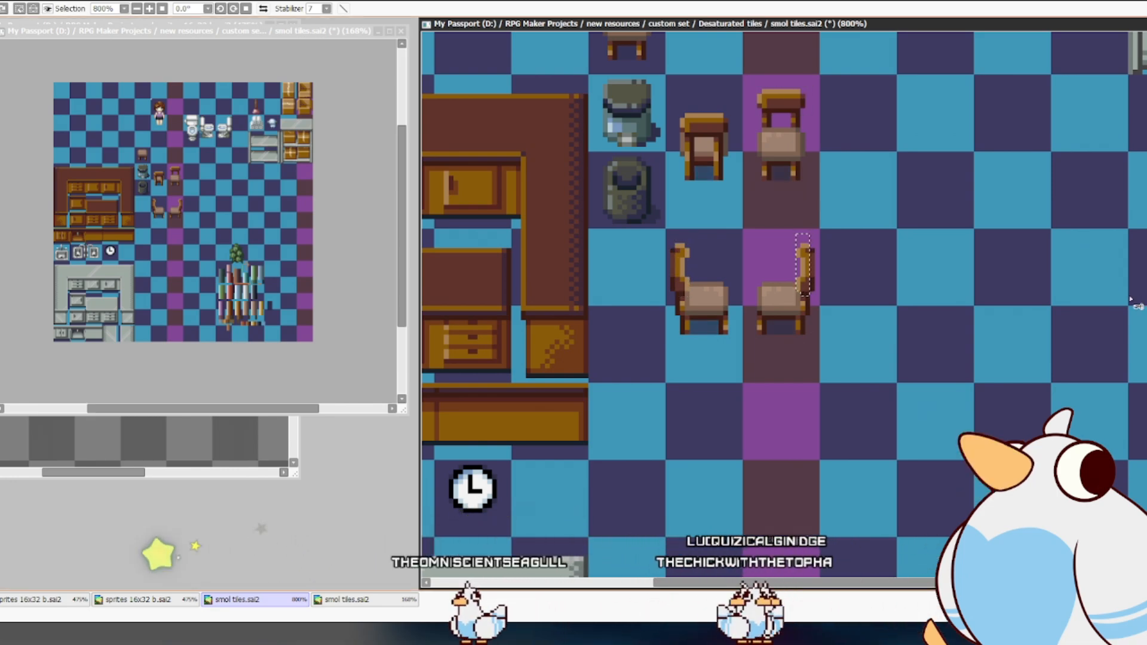
pyautogui.hotkey('ctrl', 'z')
pyautogui.hotkey('ctrl', 'z')
pyautogui.hotkey('ctrl', 'z')
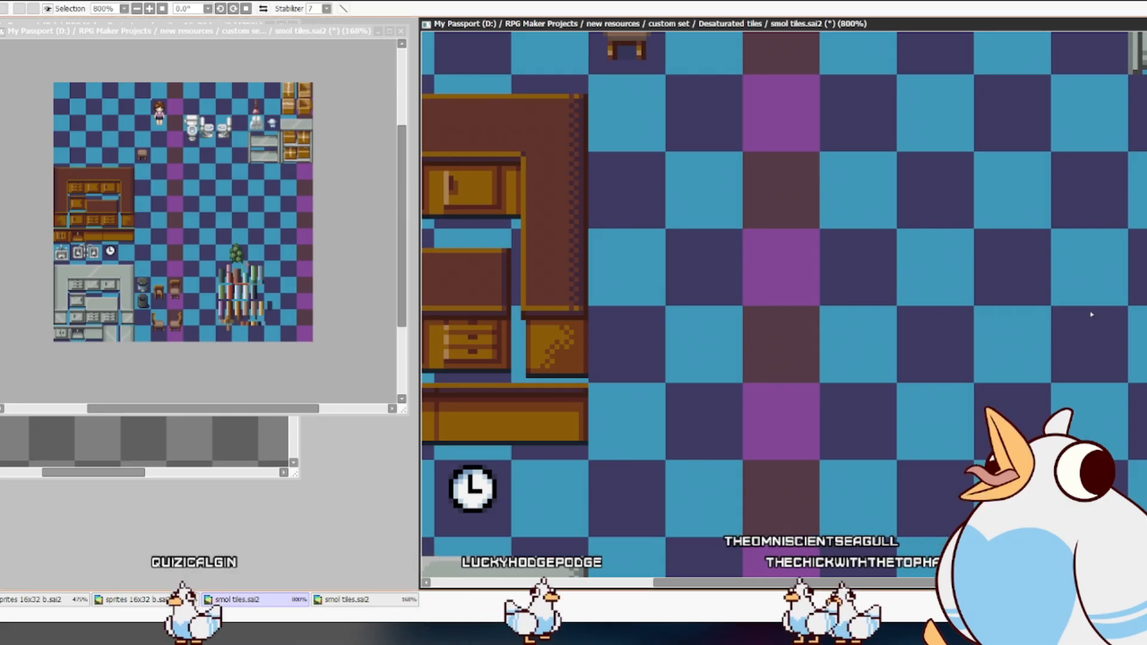
pyautogui.scroll(-1, 904, 303)
pyautogui.moveTo(904, 303); pyautogui.dragTo(893, 202)
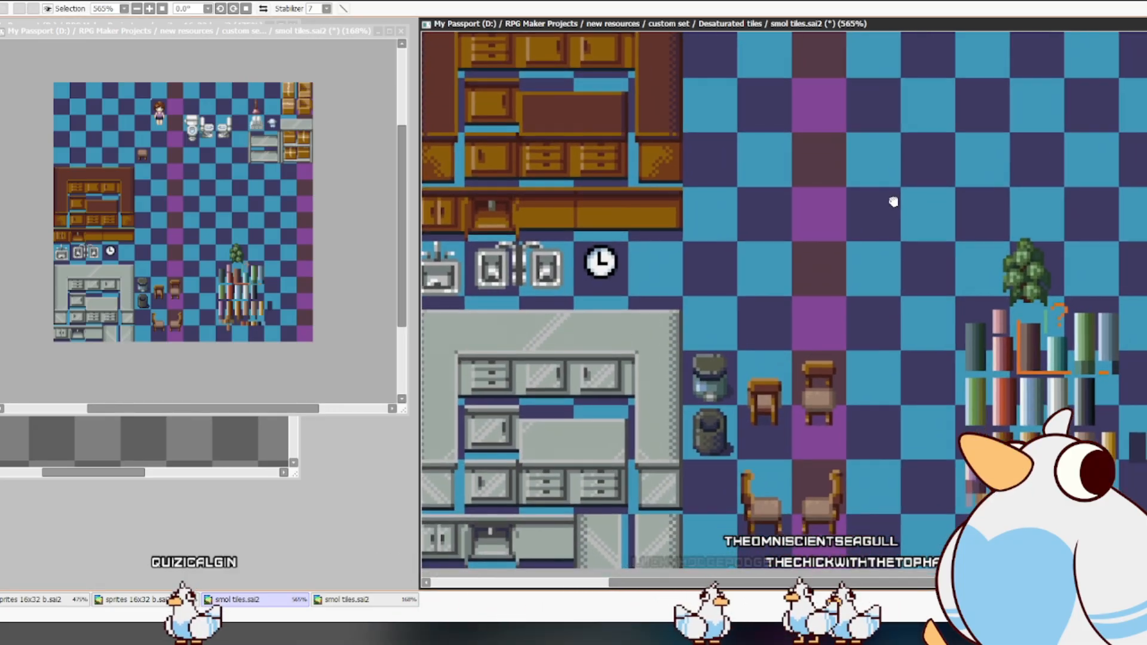
pyautogui.moveTo(926, 340); pyautogui.dragTo(921, 284)
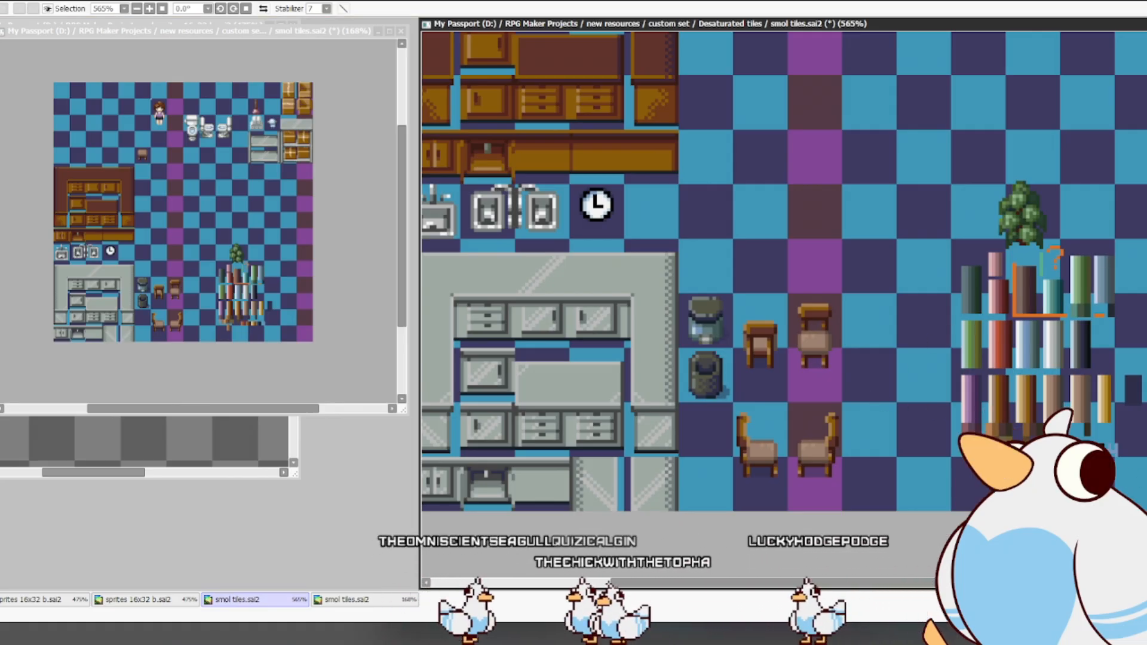
pyautogui.moveTo(803, 441); pyautogui.dragTo(813, 392)
pyautogui.hotkey('ctrl', 'z')
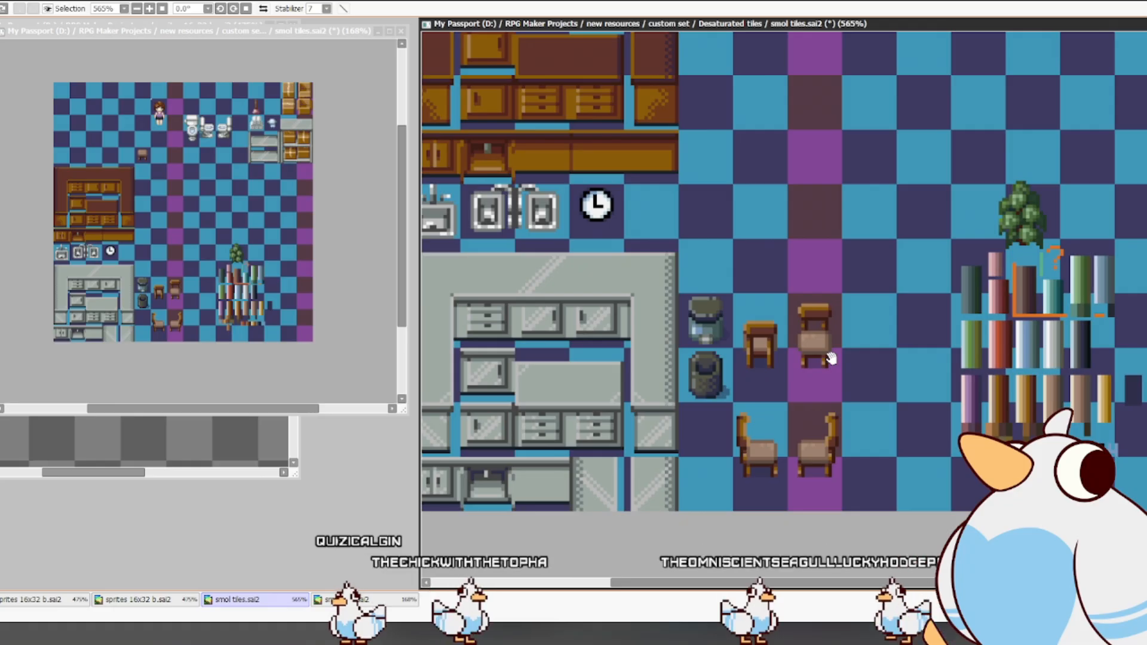
# - Select the backrests of all four chairs, recolour them in the seats' taupe upholstery shades, and deselect
pyautogui.scroll(-1, 866, 401)
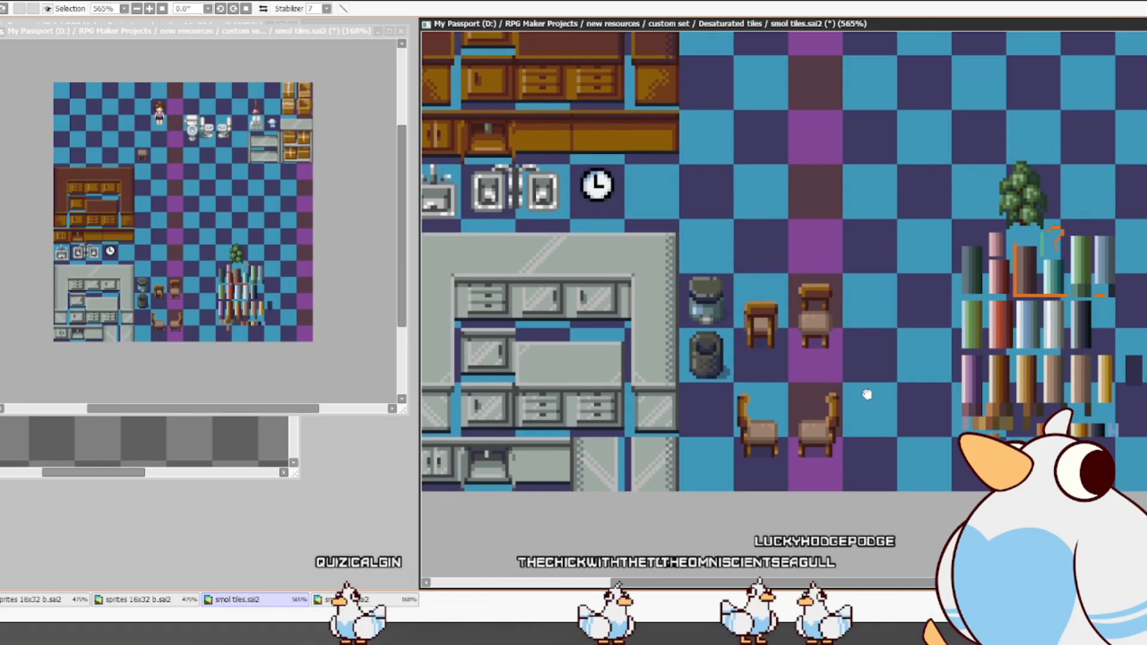
pyautogui.scroll(2, 802, 387)
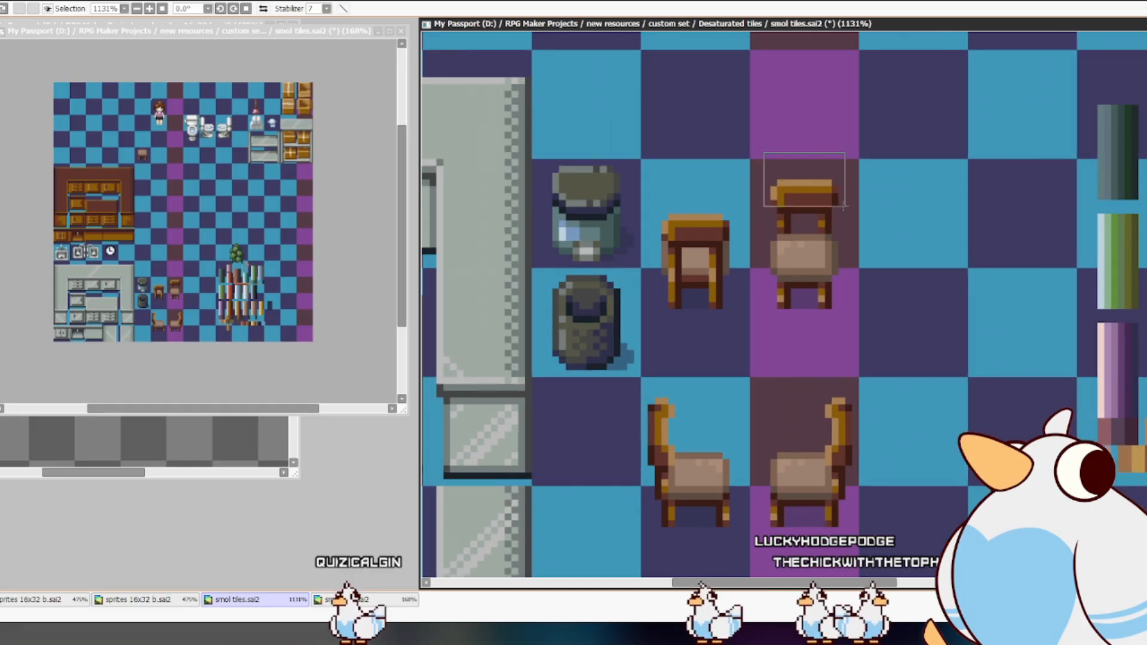
pyautogui.moveTo(842, 446); pyautogui.dragTo(845, 472)
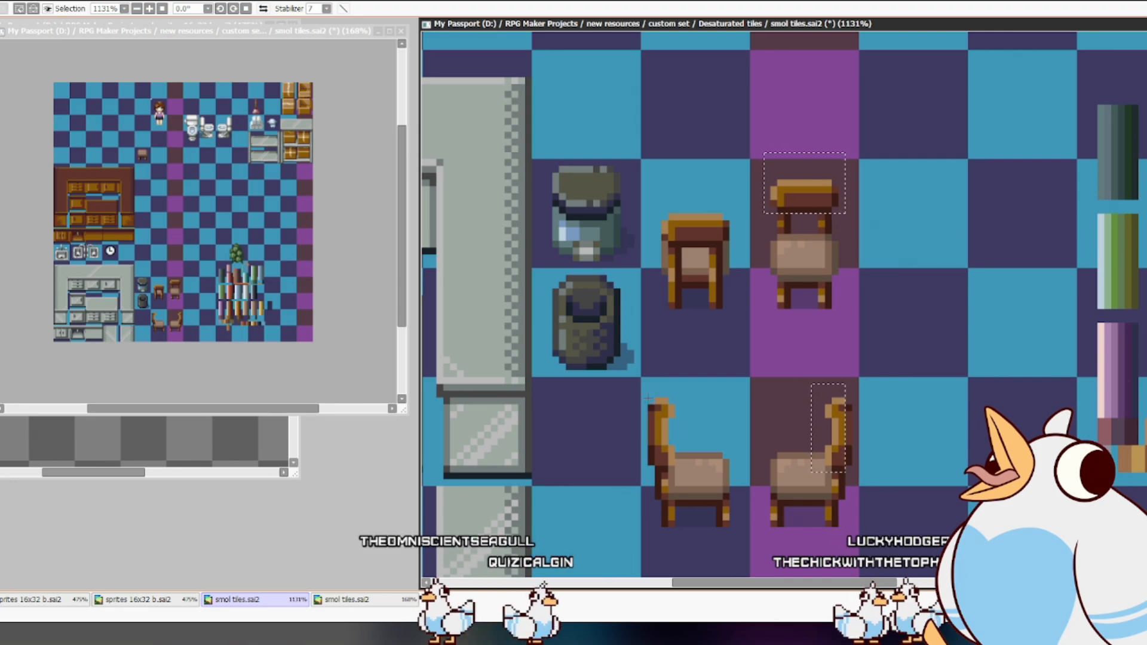
pyautogui.moveTo(655, 392); pyautogui.dragTo(681, 472)
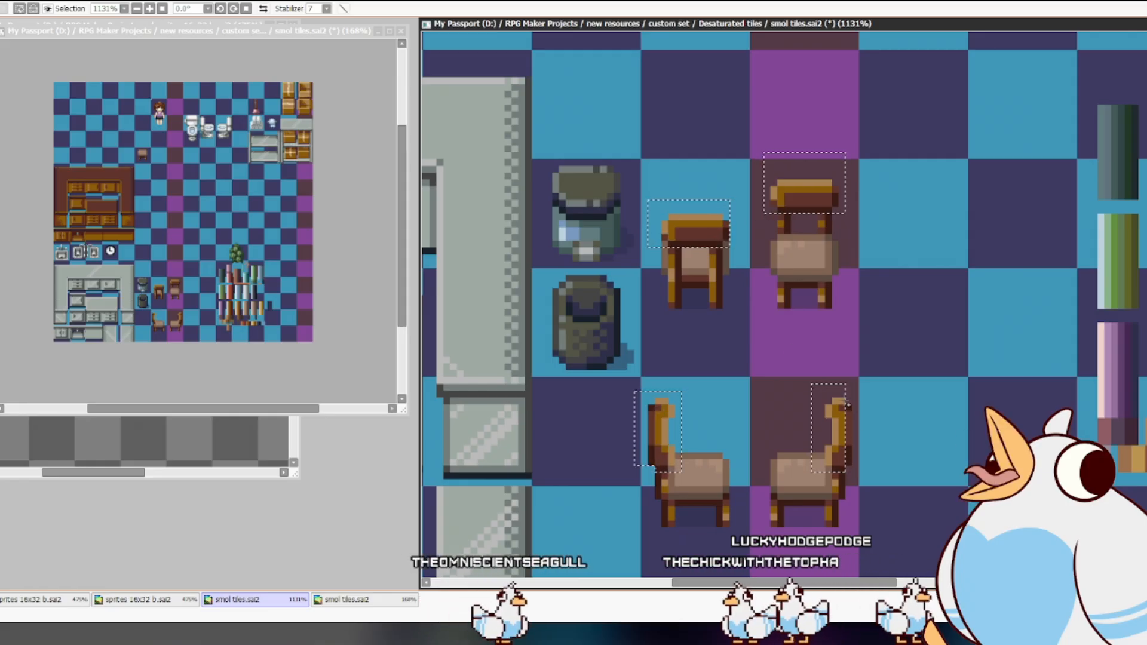
pyautogui.moveTo(840, 394); pyautogui.dragTo(822, 433)
pyautogui.scroll(1, 770, 442)
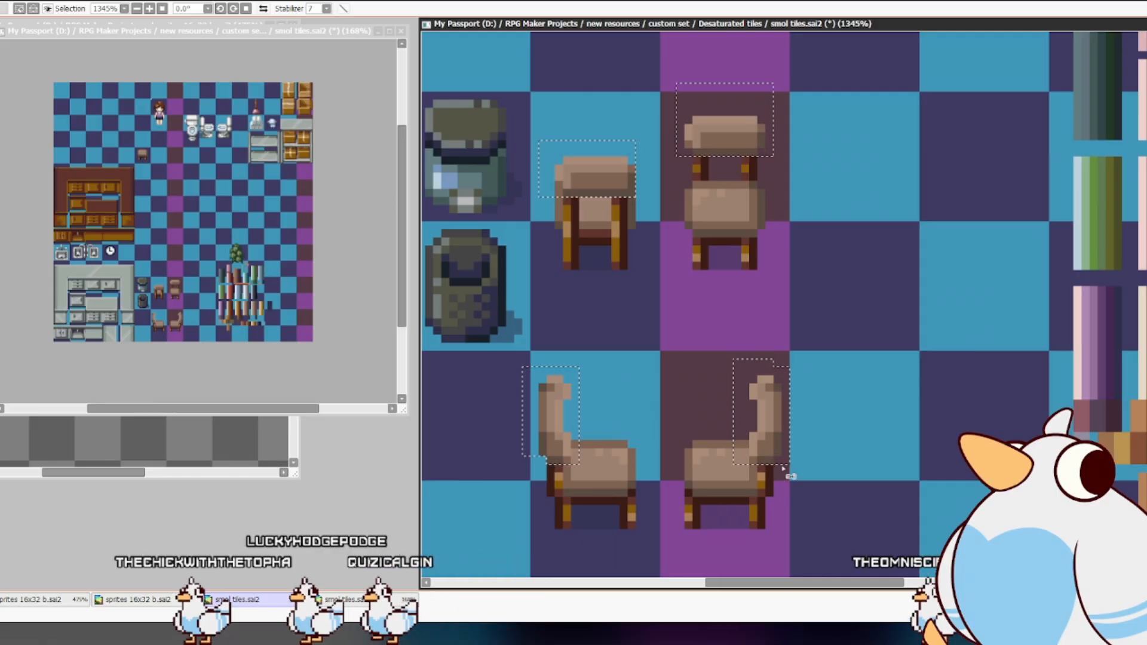
pyautogui.hotkey('ctrl', 'd')
# - Recolour the taupe upholstery of the four chairs in red shades sampled from the red palette swatch, highlights first
pyautogui.scroll(-3, 710, 325)
pyautogui.scroll(2, 866, 275)
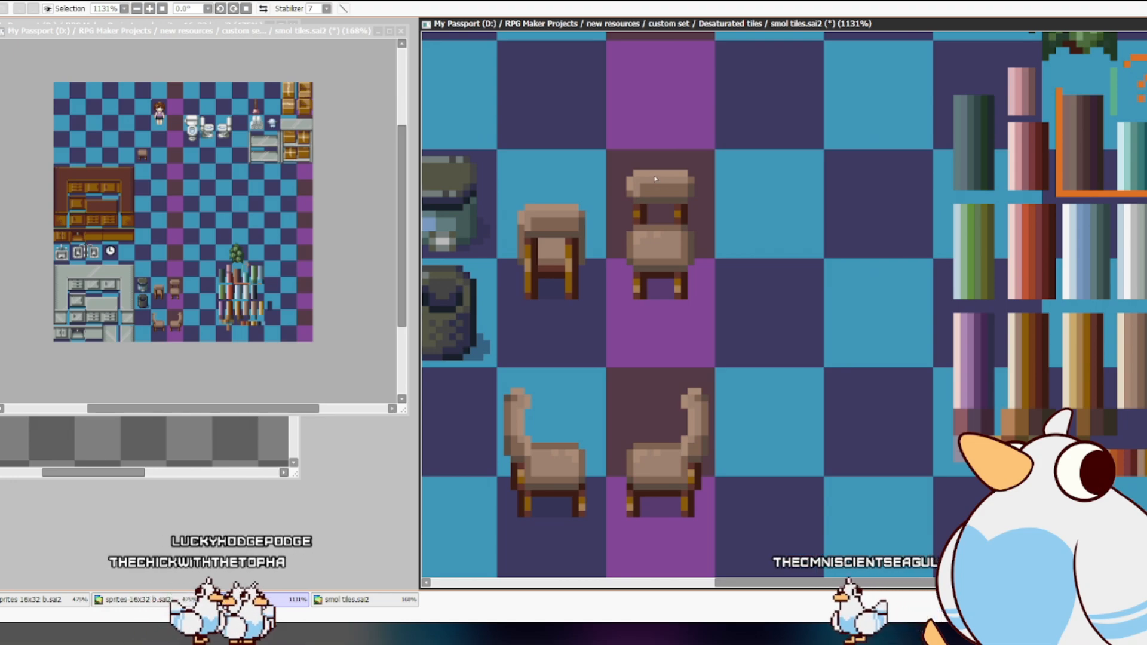
pyautogui.click(655, 177)
pyautogui.rightClick(1040, 242)
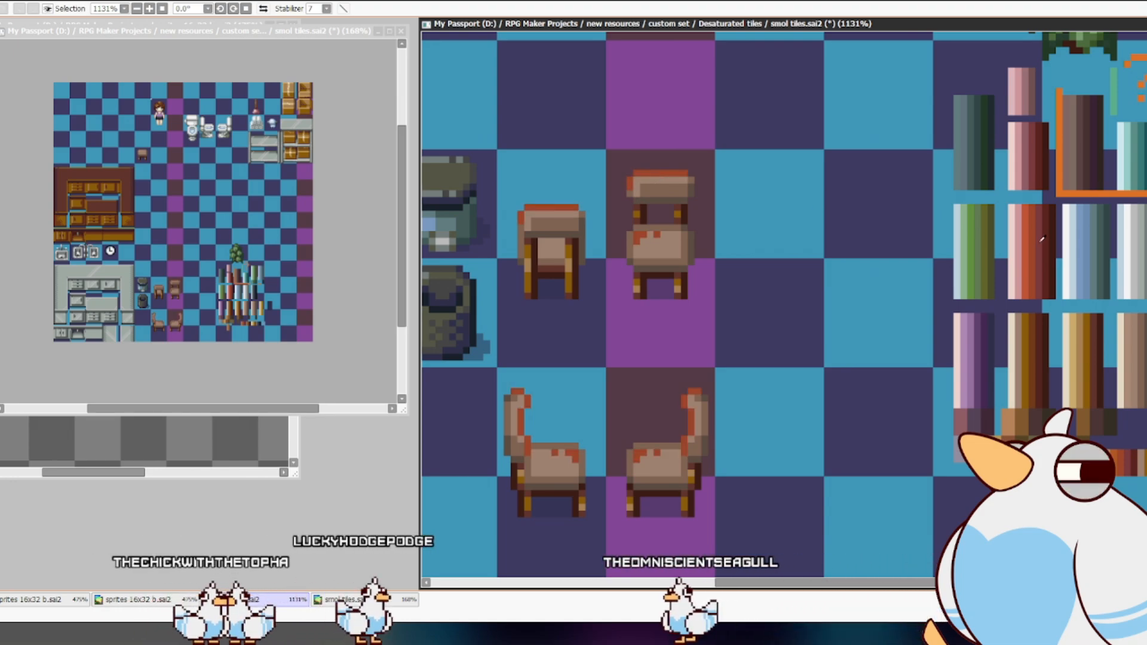
pyautogui.click(677, 183)
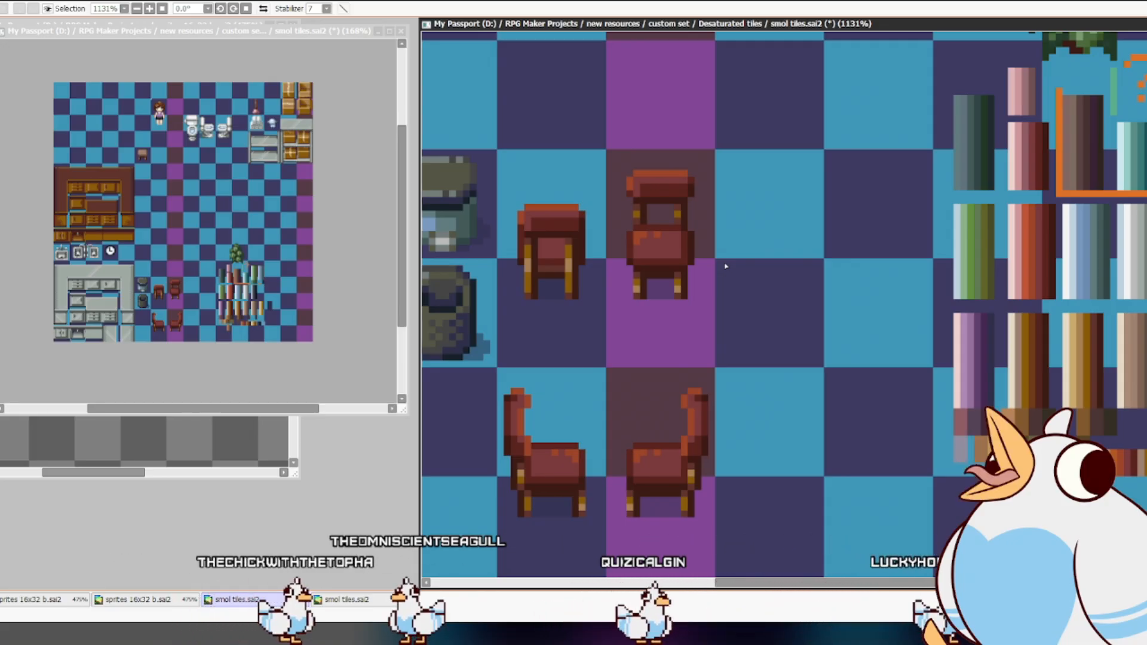
# - Move the red chairs and the two bins together up beside the brown counter, directly below the stool
pyautogui.scroll(-4, 686, 226)
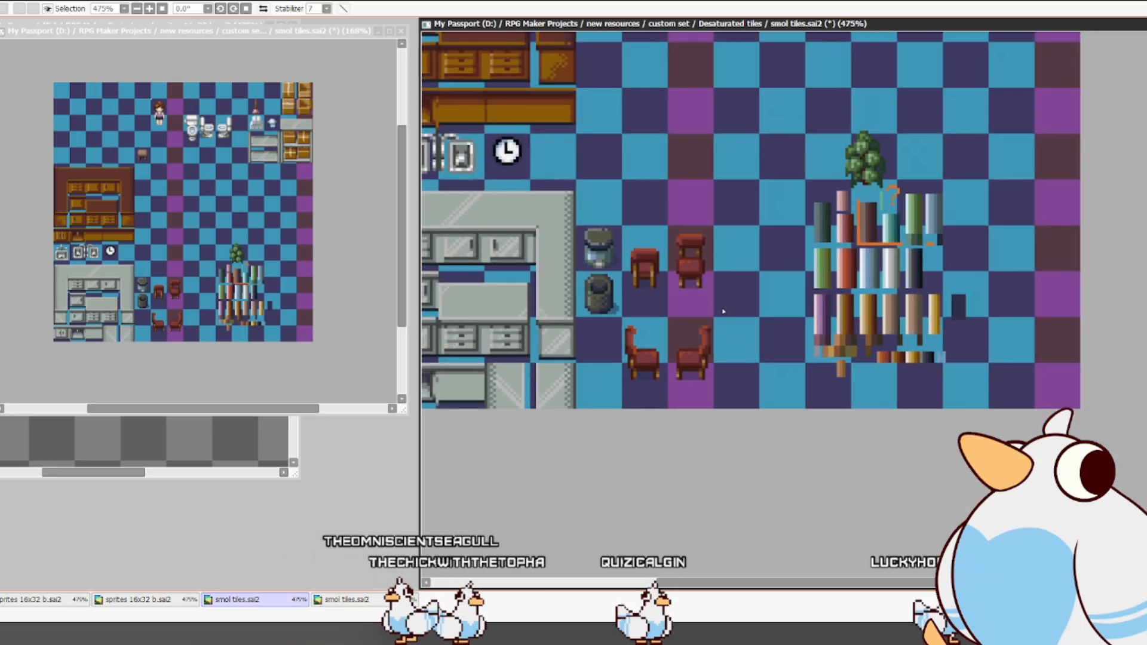
pyautogui.moveTo(729, 279); pyautogui.dragTo(730, 295)
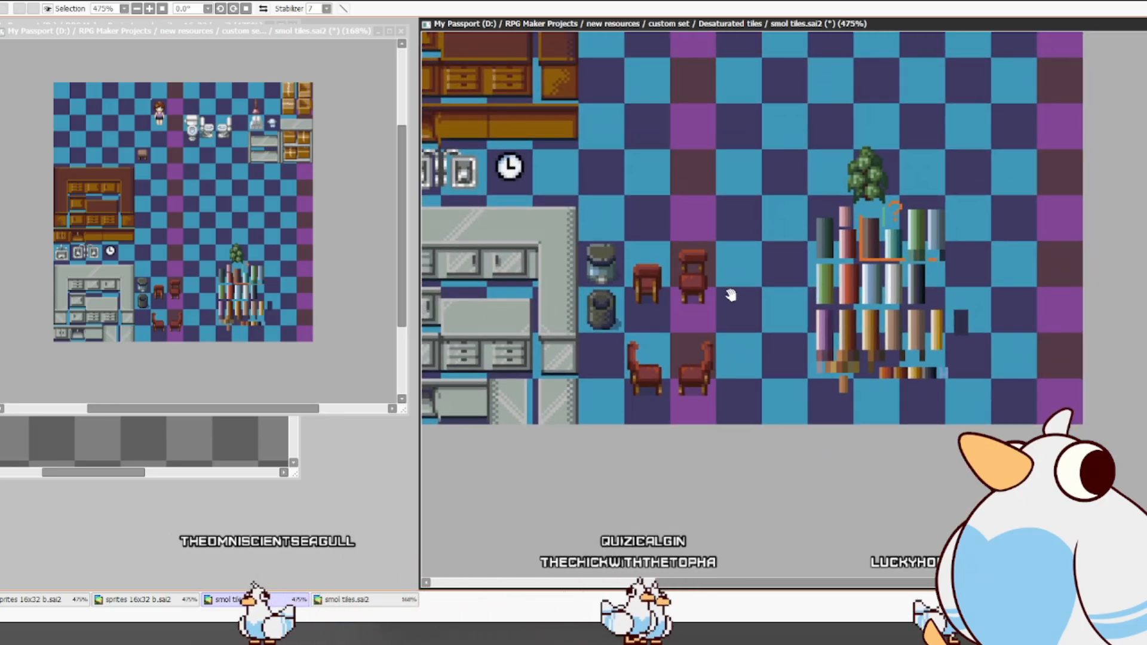
pyautogui.moveTo(717, 273); pyautogui.dragTo(755, 272)
pyautogui.scroll(4, 754, 271)
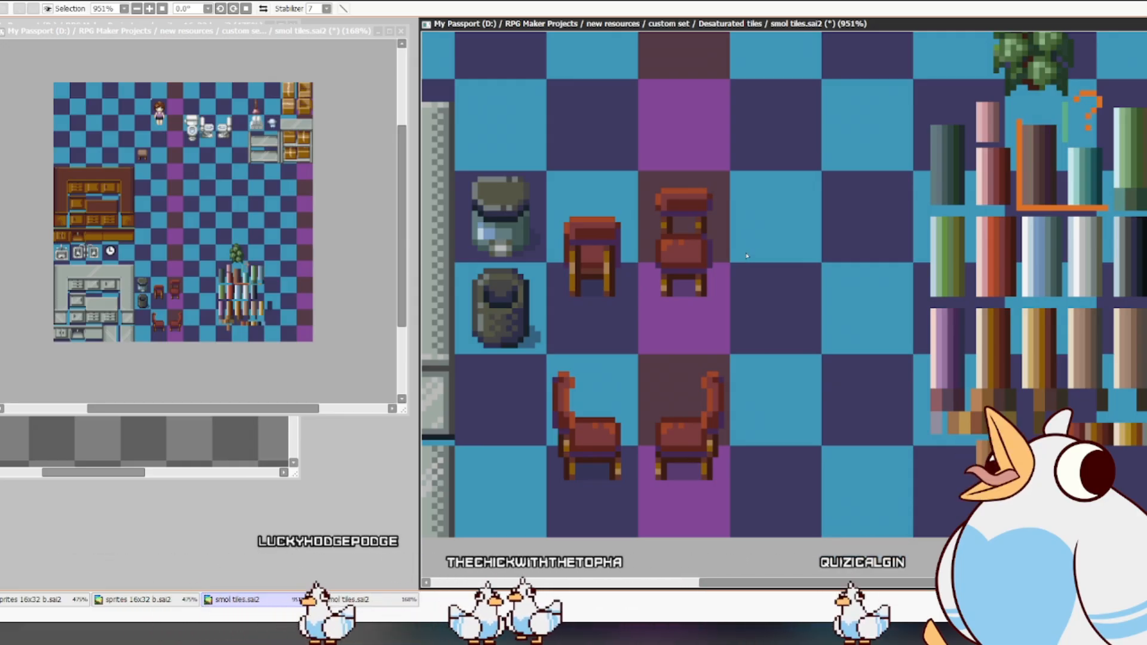
pyautogui.scroll(-2, 713, 261)
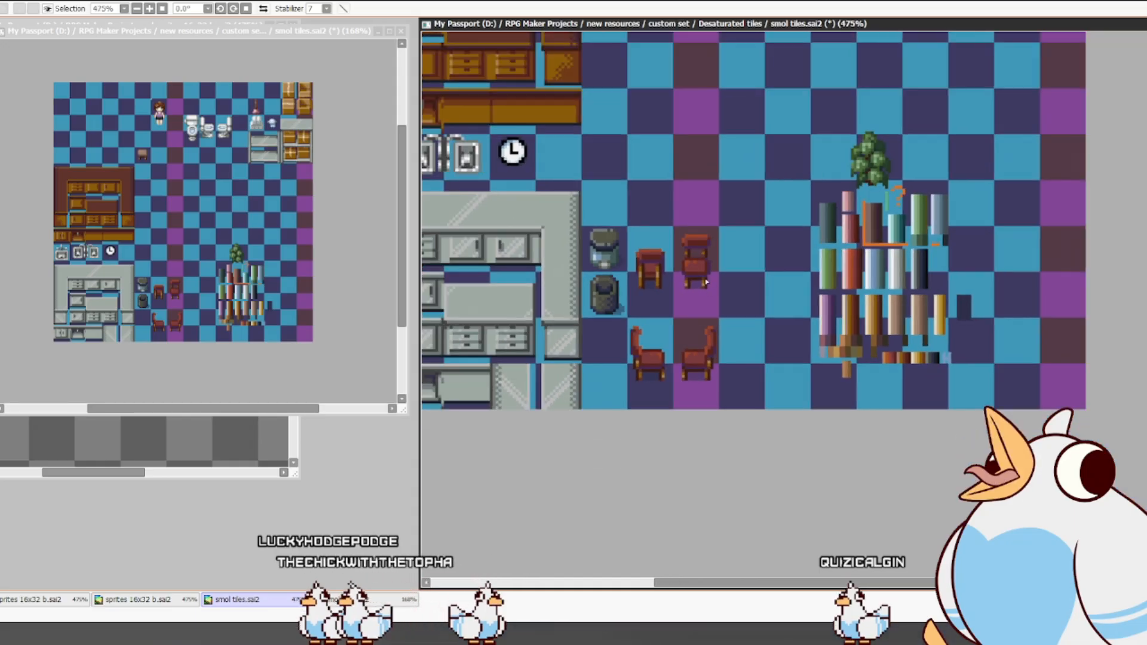
pyautogui.scroll(-2, 714, 277)
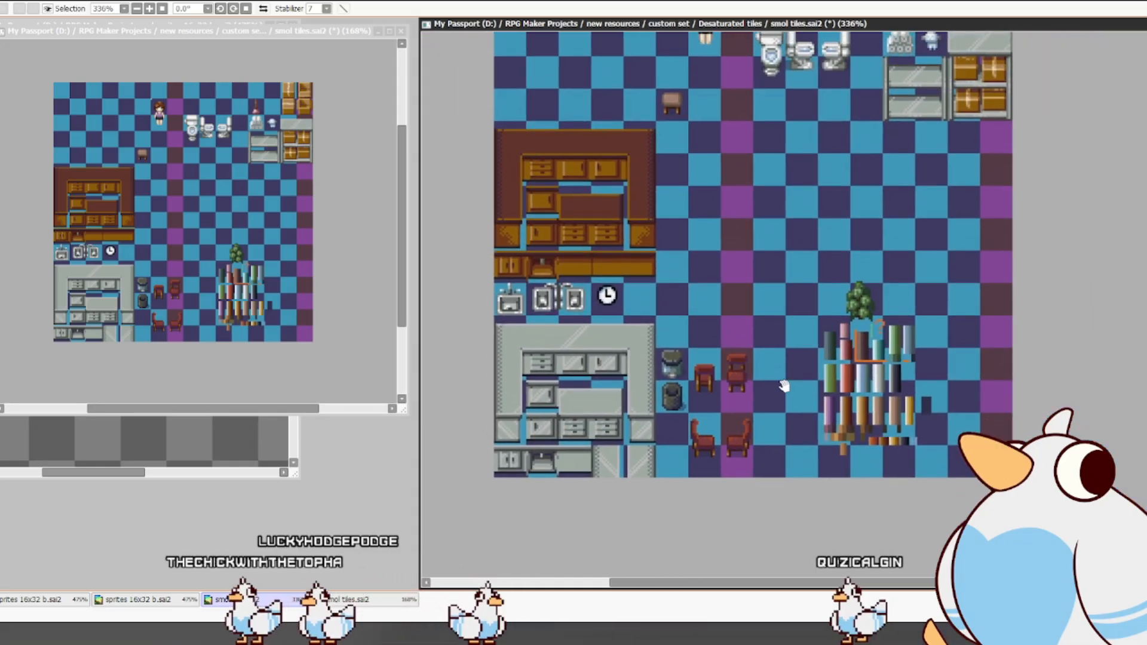
pyautogui.moveTo(741, 366); pyautogui.dragTo(744, 143)
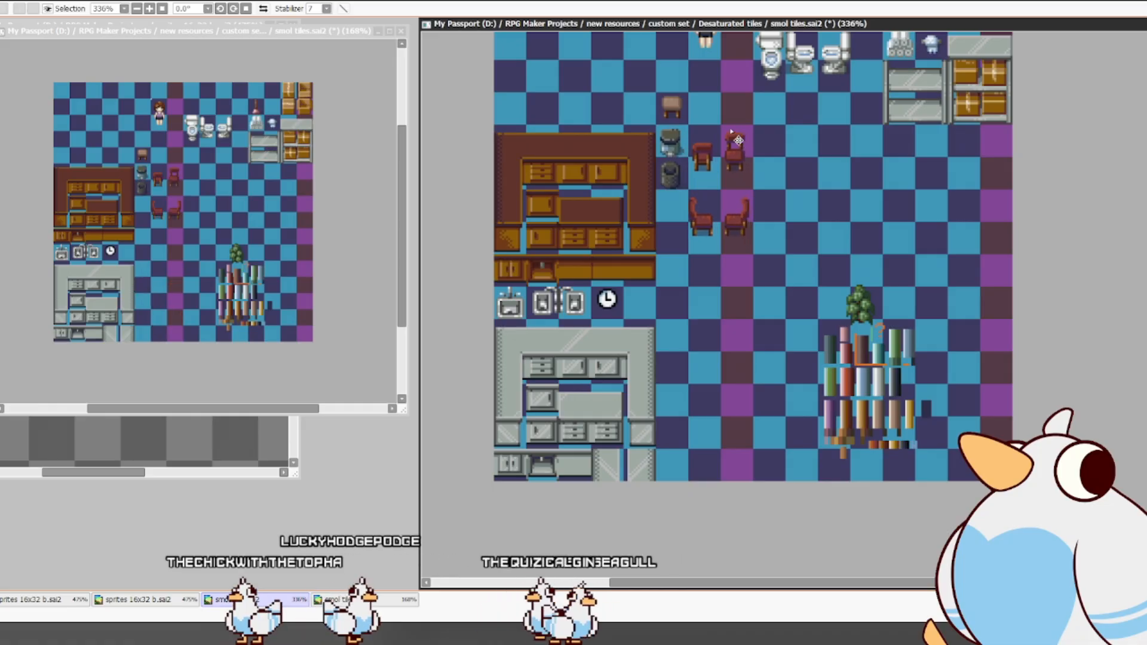
# - Recolour the stool's taupe seat with the red shades of the chairs, starting with the corner highlights
pyautogui.scroll(3, 741, 147)
pyautogui.scroll(3, 712, 159)
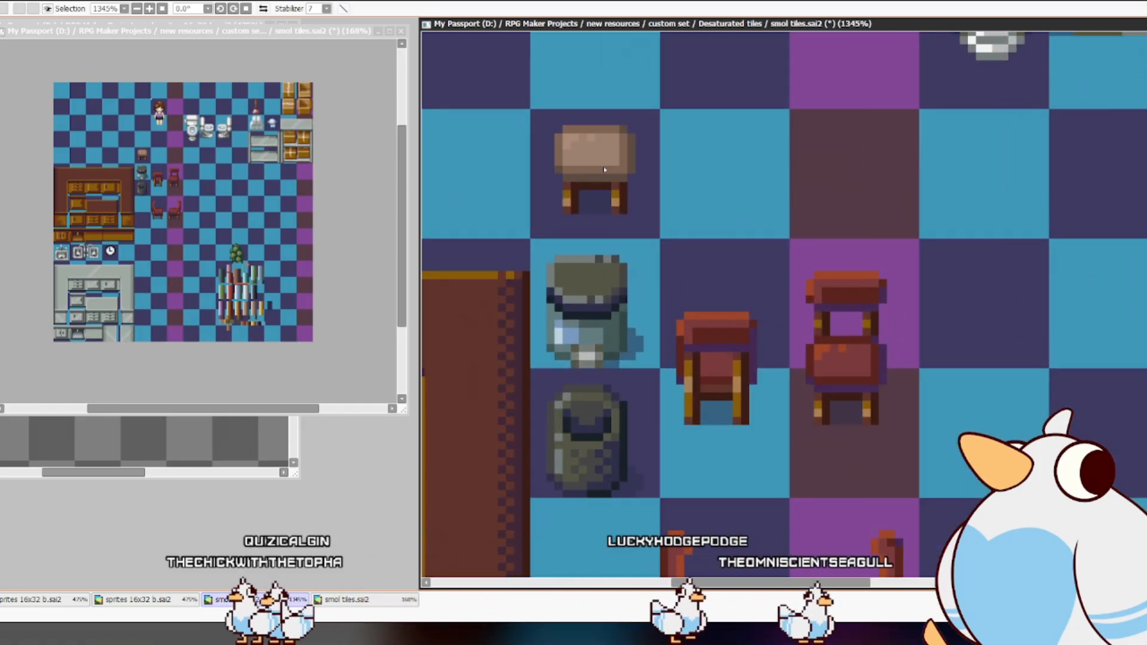
pyautogui.click(572, 142)
pyautogui.hotkey('ctrl', 'z')
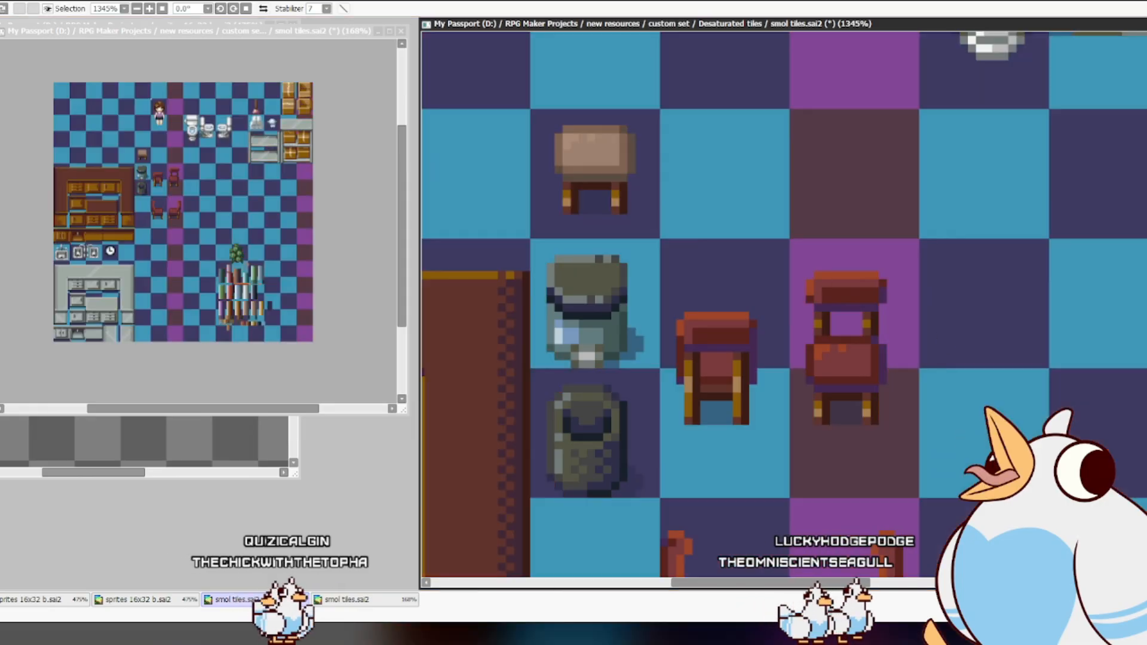
pyautogui.hotkey('ctrl', 'z')
pyautogui.hotkey('ctrl', 'y')
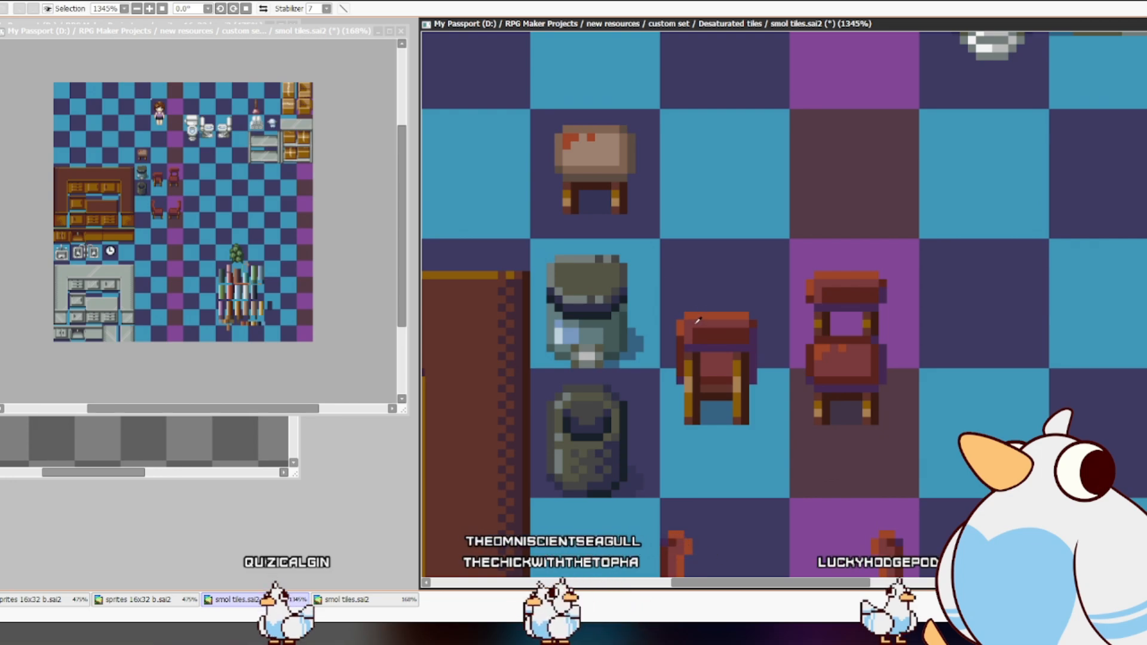
pyautogui.hotkey('ctrl', 'z')
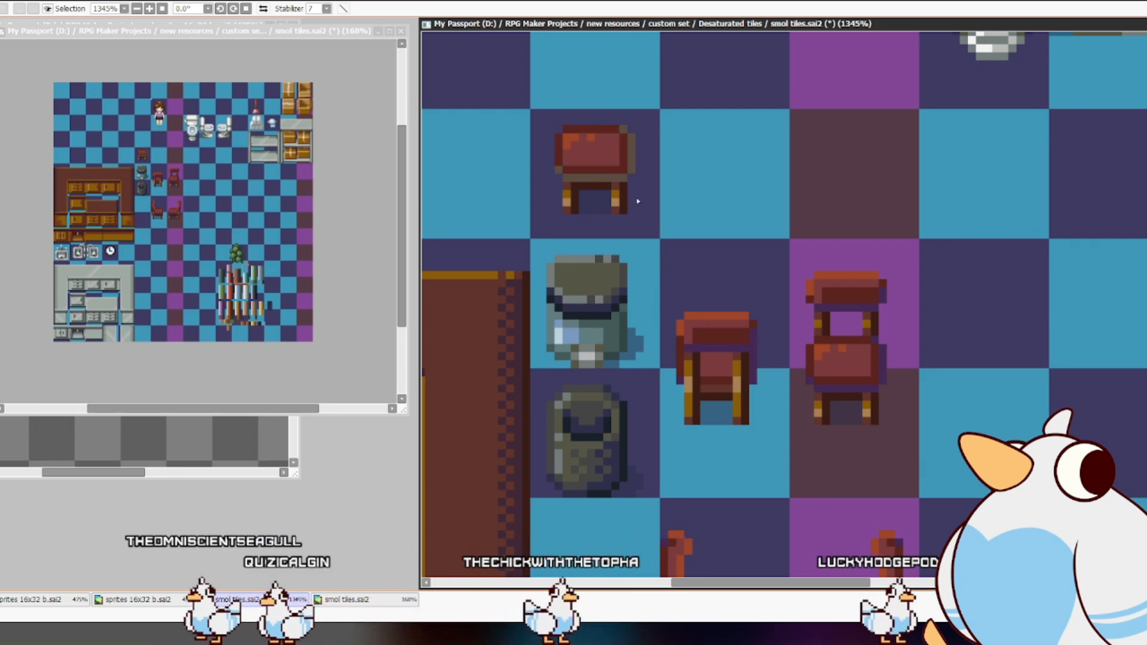
pyautogui.scroll(-3, 633, 197)
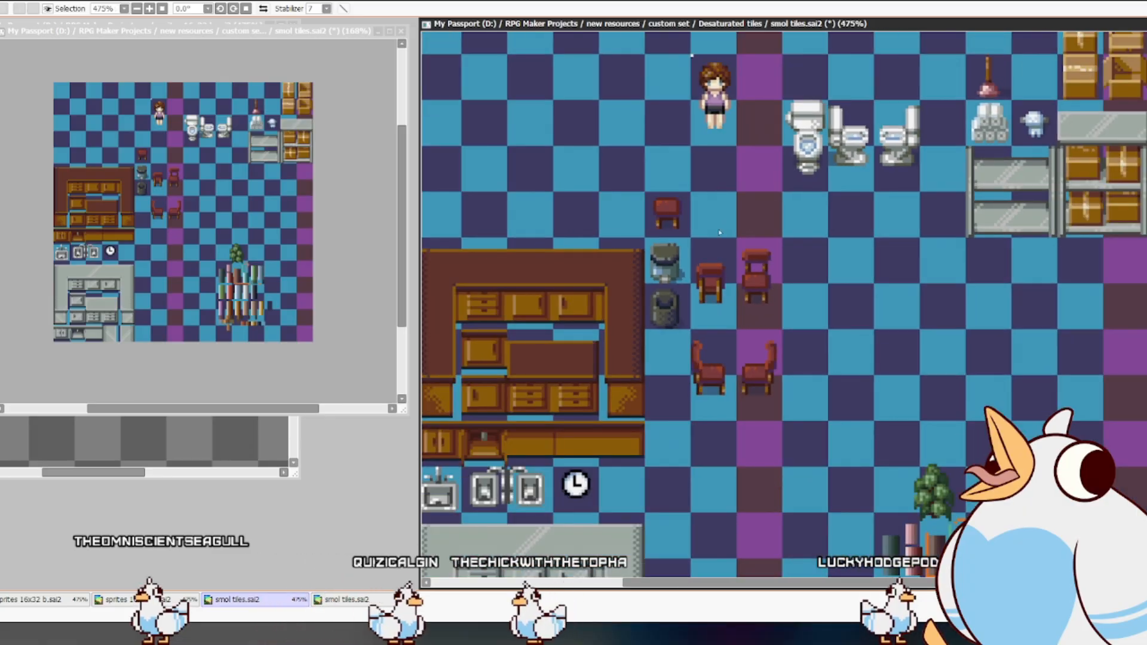
pyautogui.scroll(1, 719, 229)
pyautogui.scroll(-3, 716, 226)
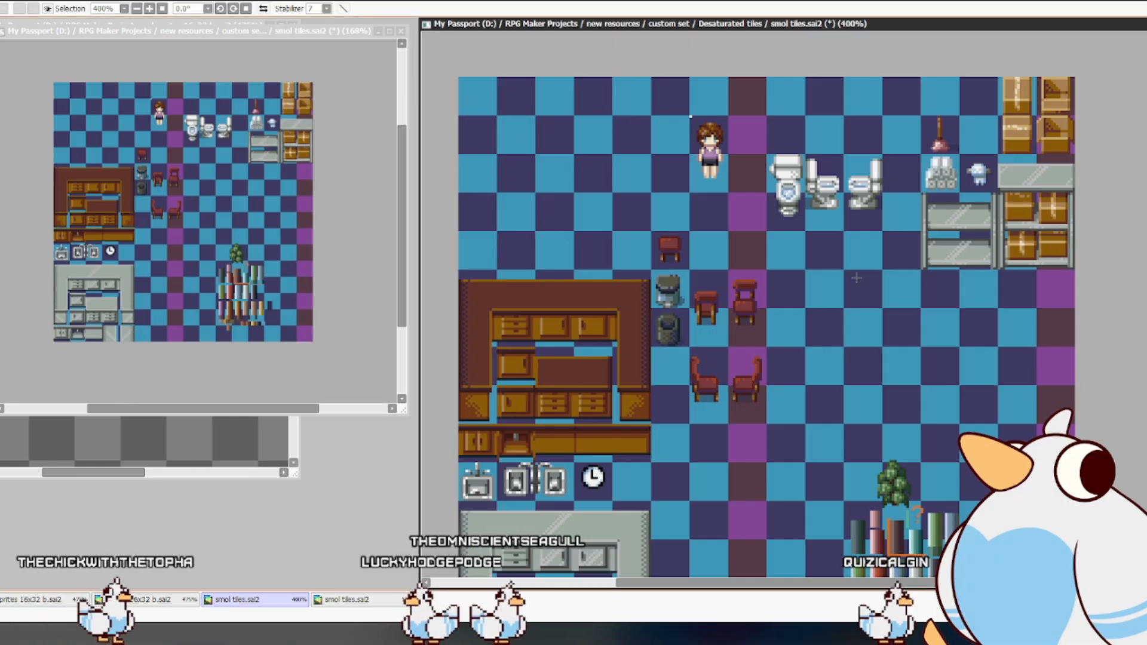
# - Place the character sprite over the front-facing chair and nudge all four red chairs slightly to the right
pyautogui.moveTo(720, 181); pyautogui.dragTo(753, 333)
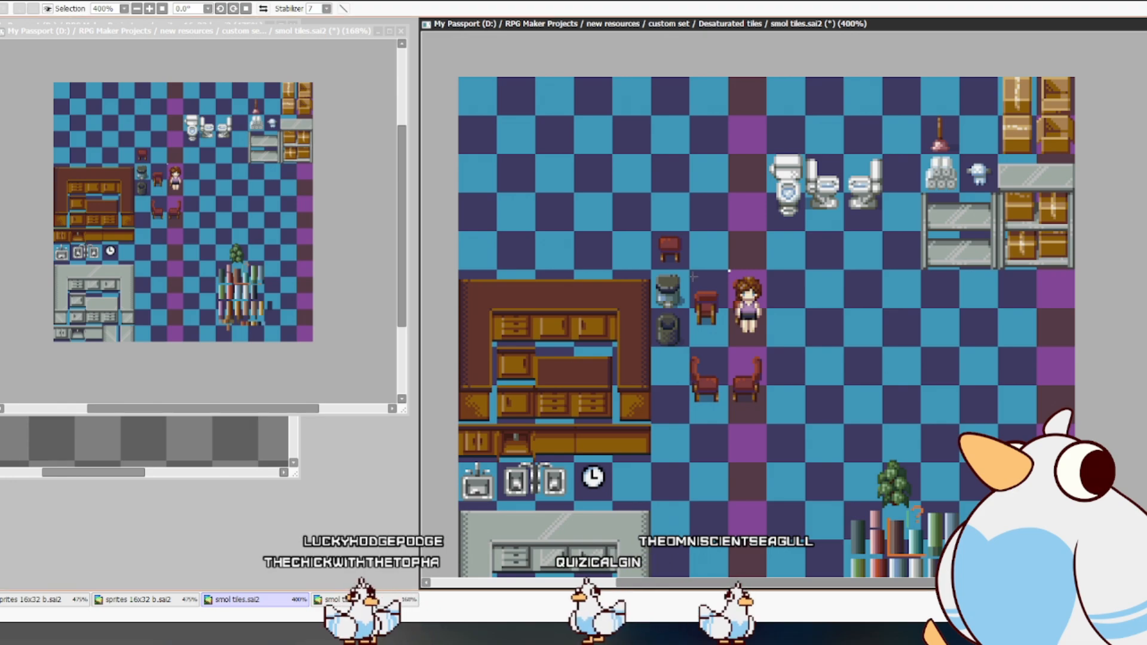
pyautogui.moveTo(692, 270); pyautogui.dragTo(780, 444)
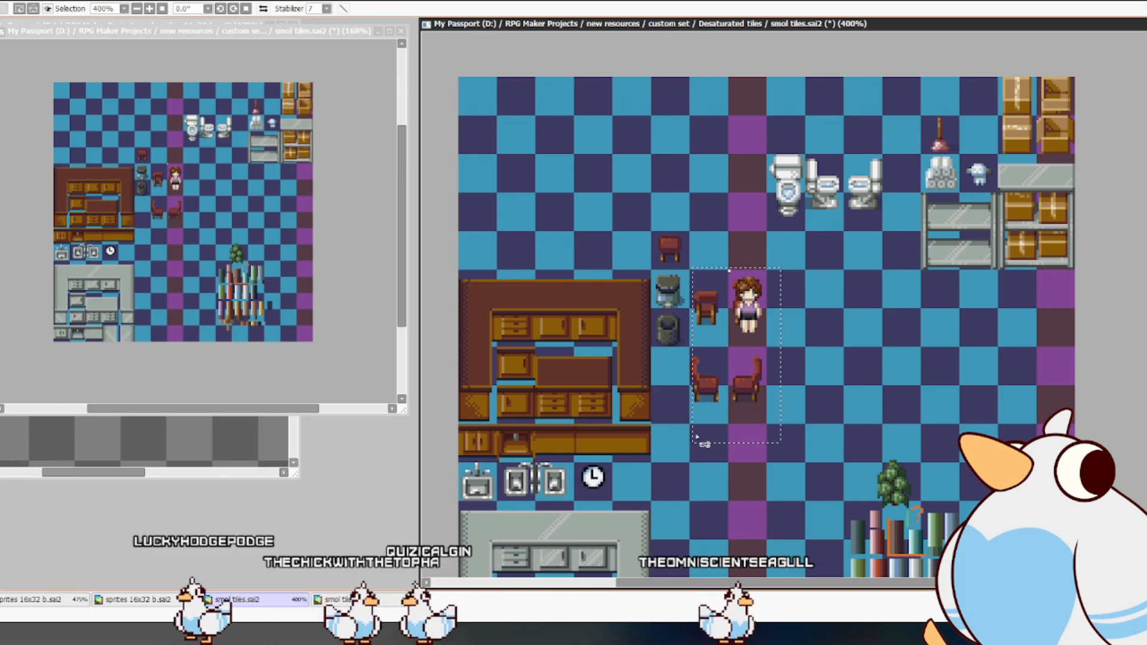
pyautogui.moveTo(690, 426); pyautogui.dragTo(780, 278)
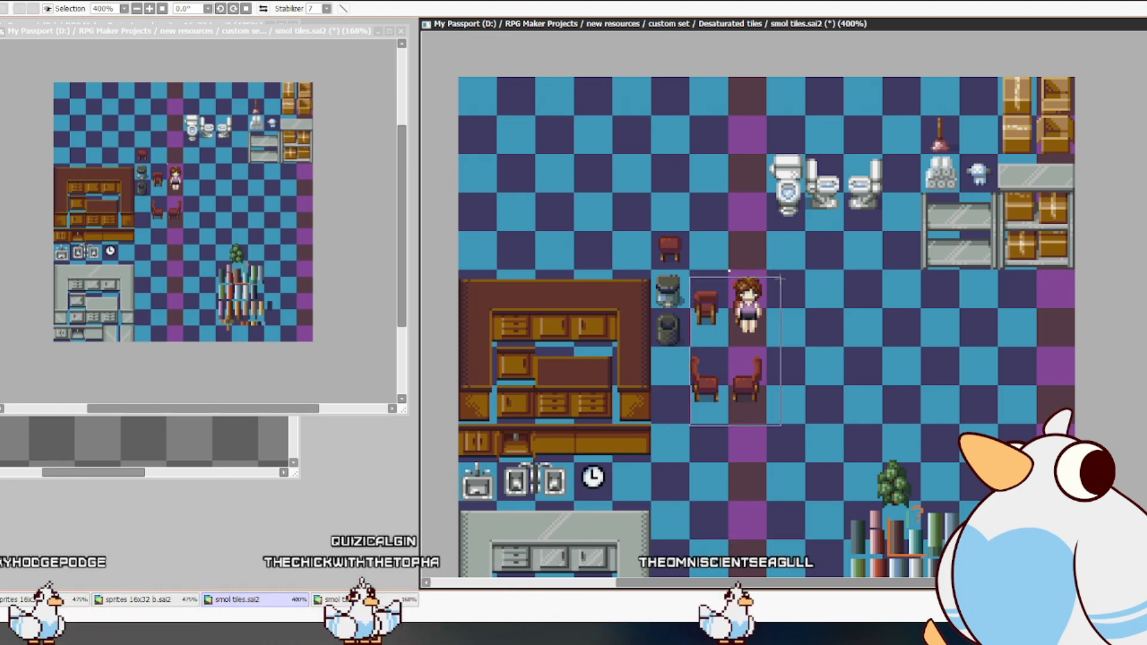
pyautogui.hotkey('ctrl', 'Right')
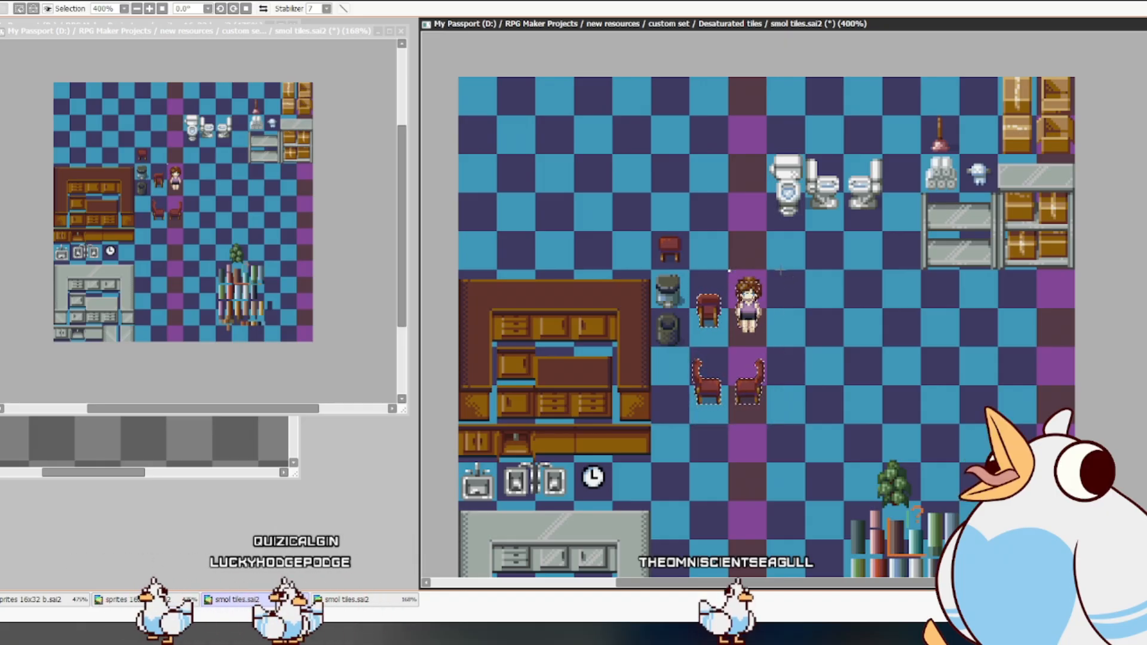
pyautogui.hotkey('ctrl', 'd')
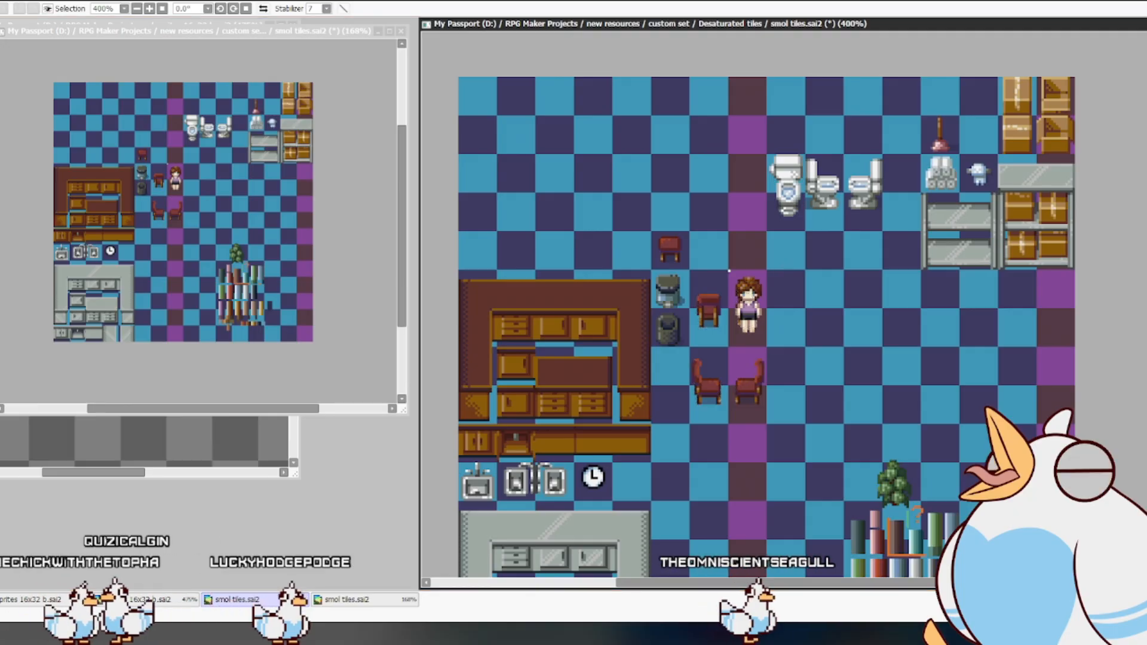
# - Compare the character sprite with the two side-facing chairs, save the sheet, and park the sprite beside the chairs
pyautogui.moveTo(856, 317); pyautogui.dragTo(851, 393)
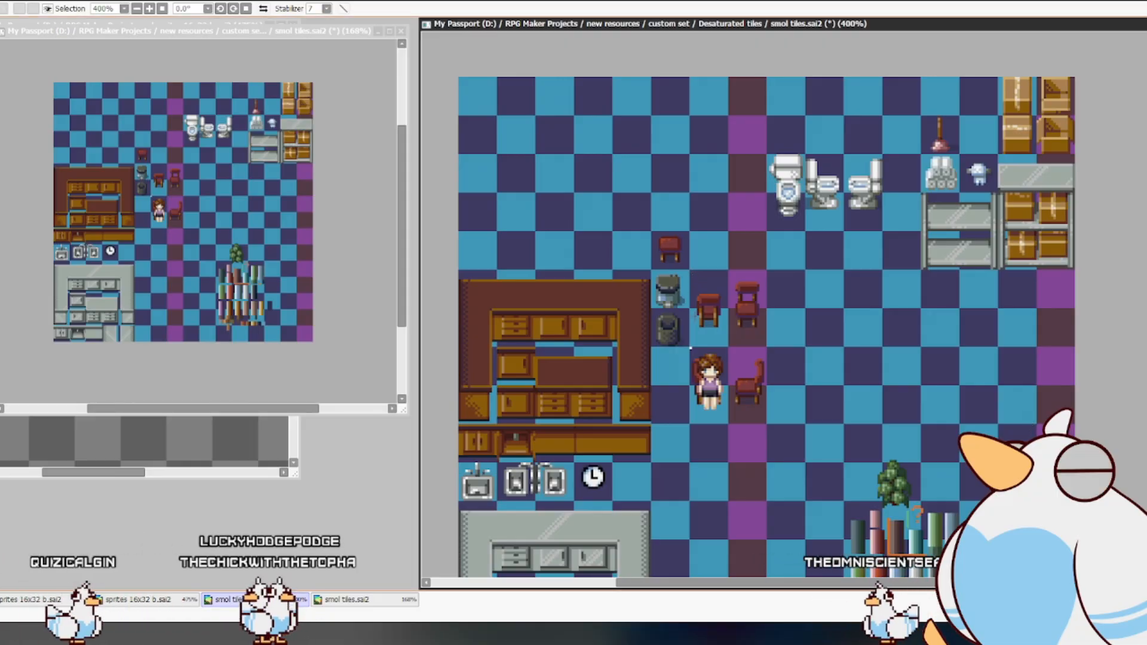
pyautogui.moveTo(796, 438); pyautogui.dragTo(796, 439)
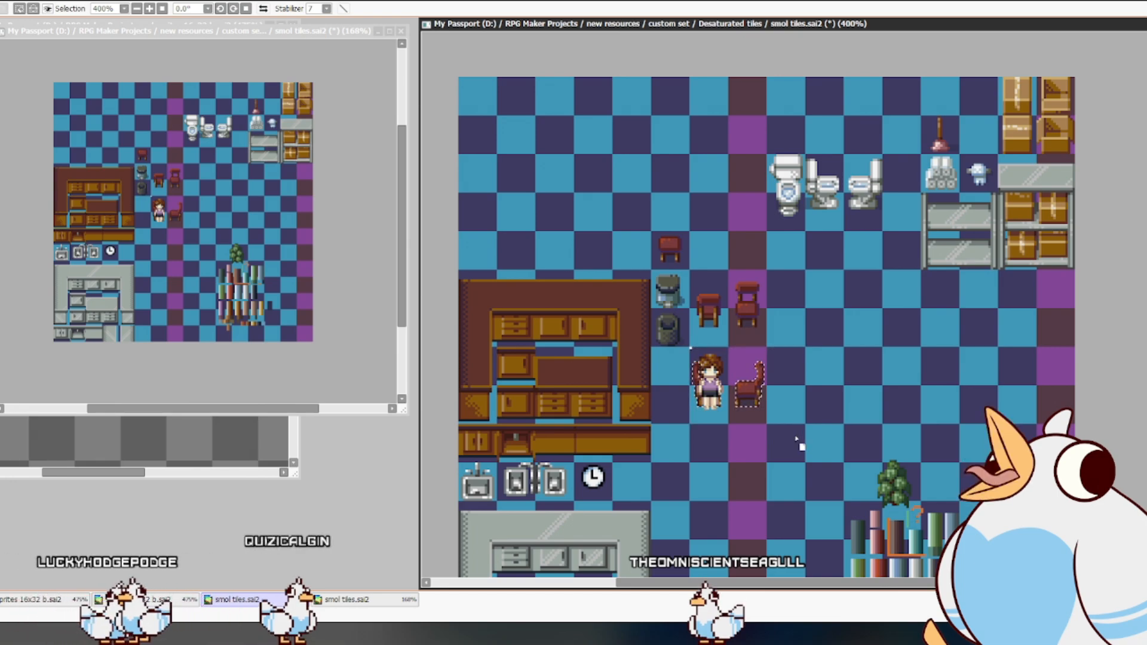
pyautogui.hotkey('ctrl', 'd')
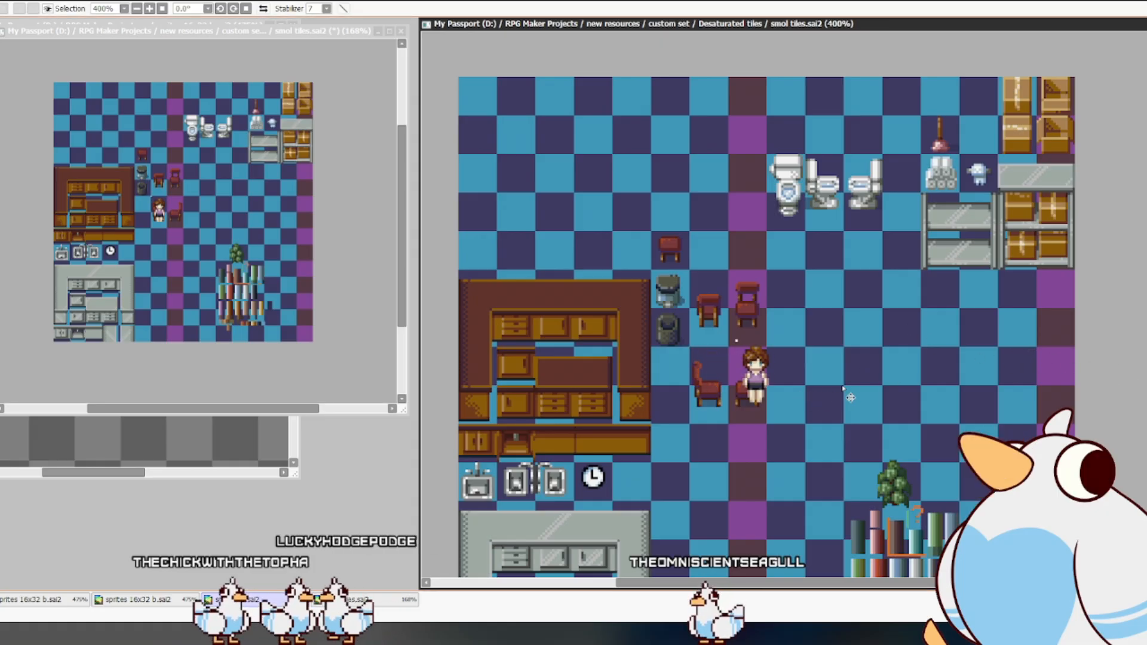
pyautogui.moveTo(880, 359); pyautogui.dragTo(876, 358)
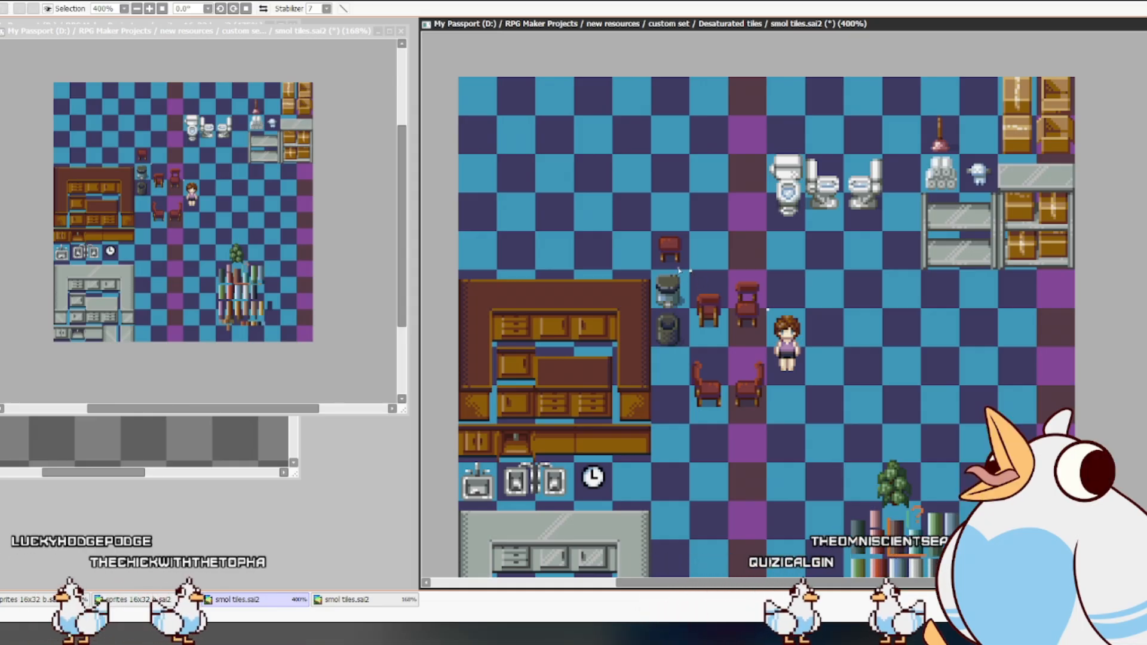
# - Move the four chairs up beside the toilets, set the stool beside the character sprite, and save the sheet
pyautogui.moveTo(689, 265); pyautogui.dragTo(751, 217)
pyautogui.hotkey('ctrl', 'd')
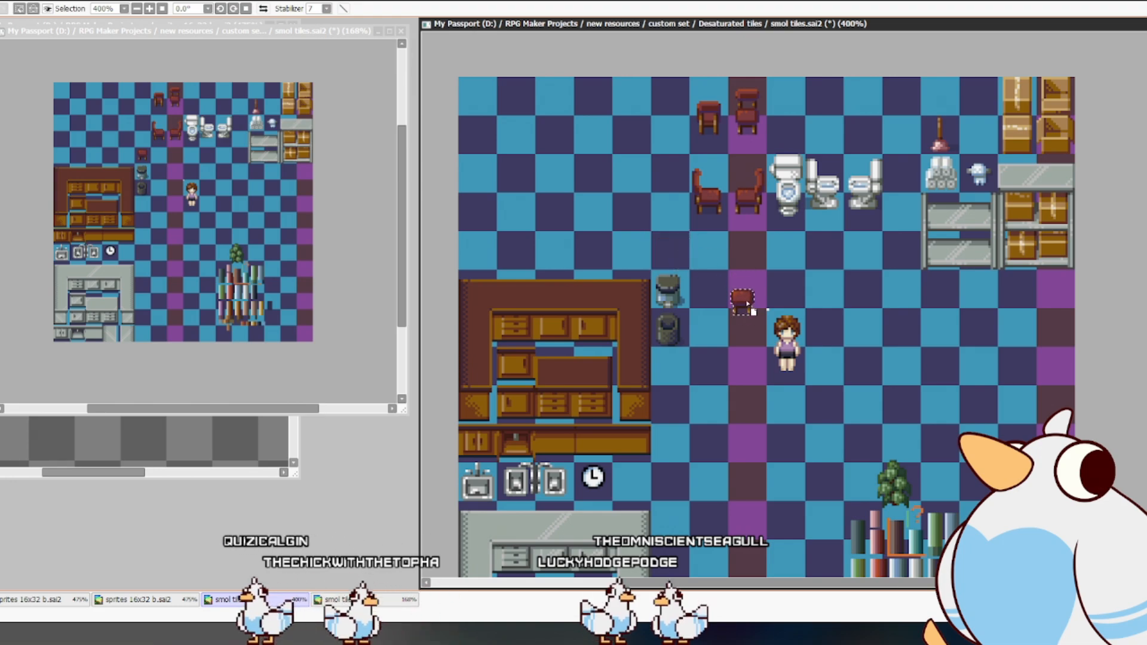
pyautogui.moveTo(758, 336); pyautogui.dragTo(666, 253)
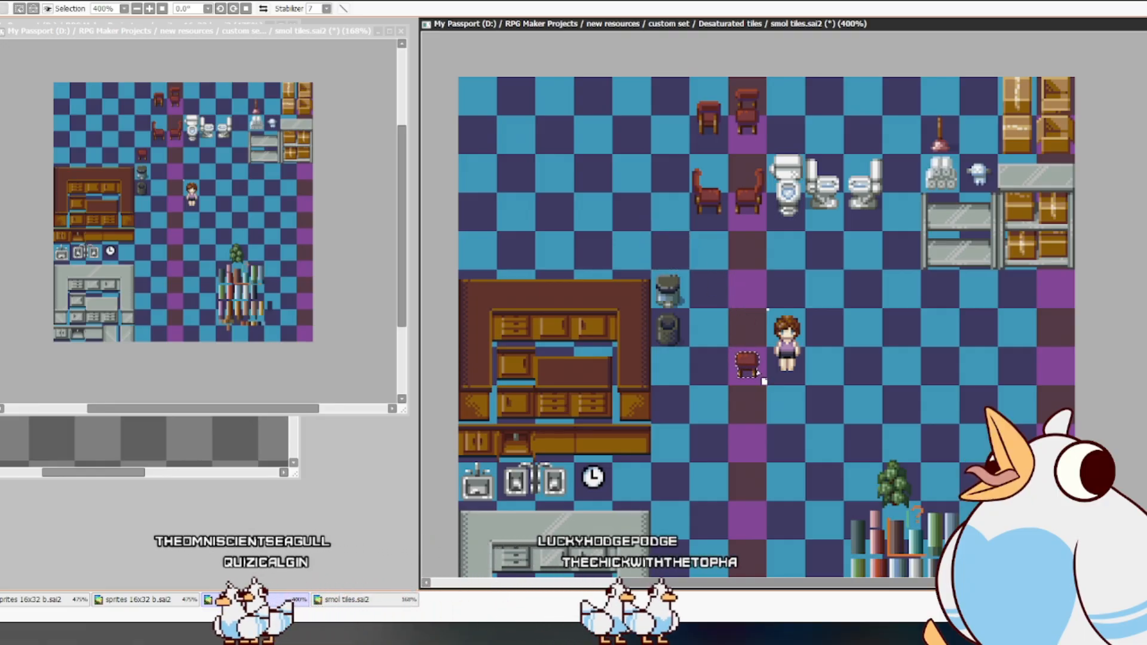
pyautogui.scroll(2, 758, 370)
pyautogui.scroll(2, 763, 377)
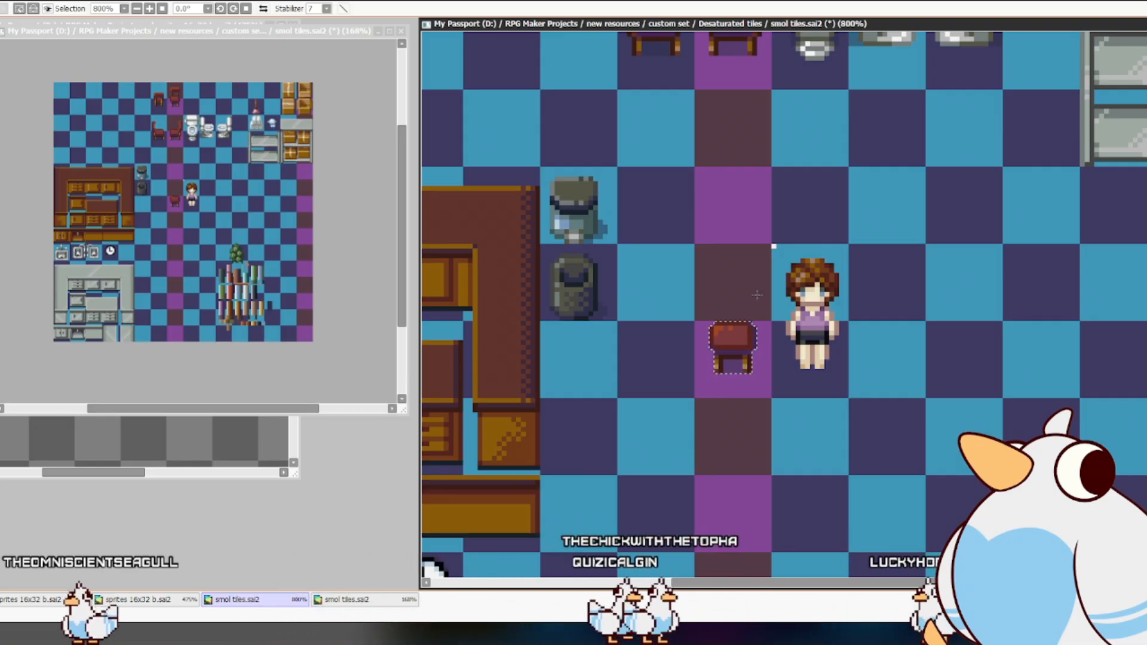
pyautogui.hotkey('ctrl', 's')
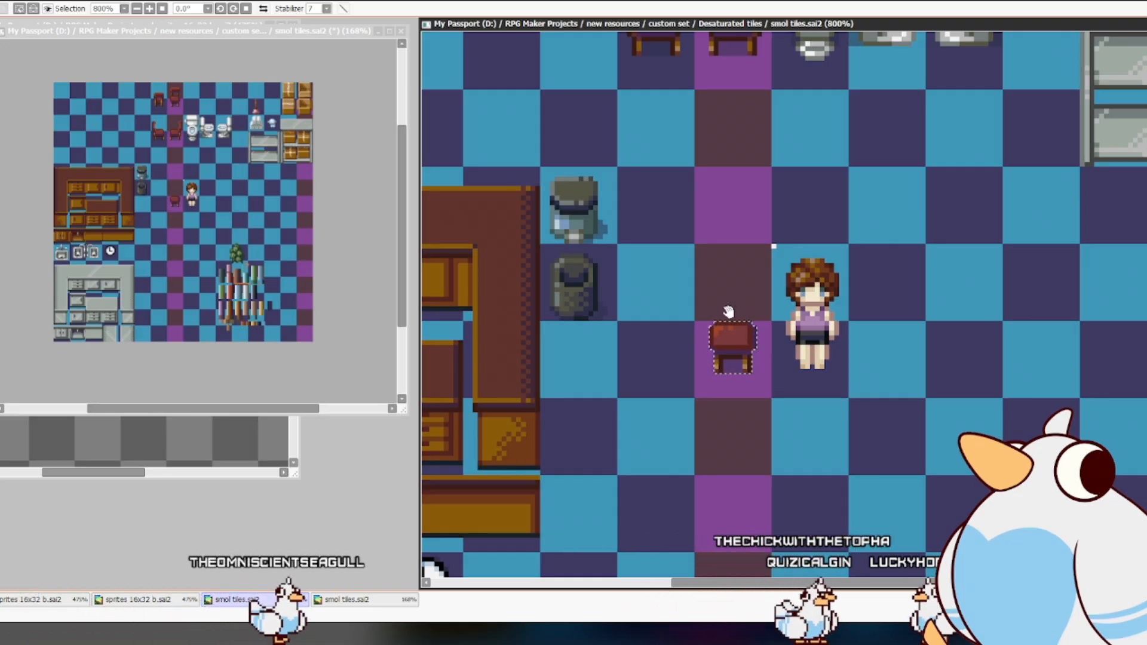
pyautogui.moveTo(731, 316); pyautogui.dragTo(733, 303)
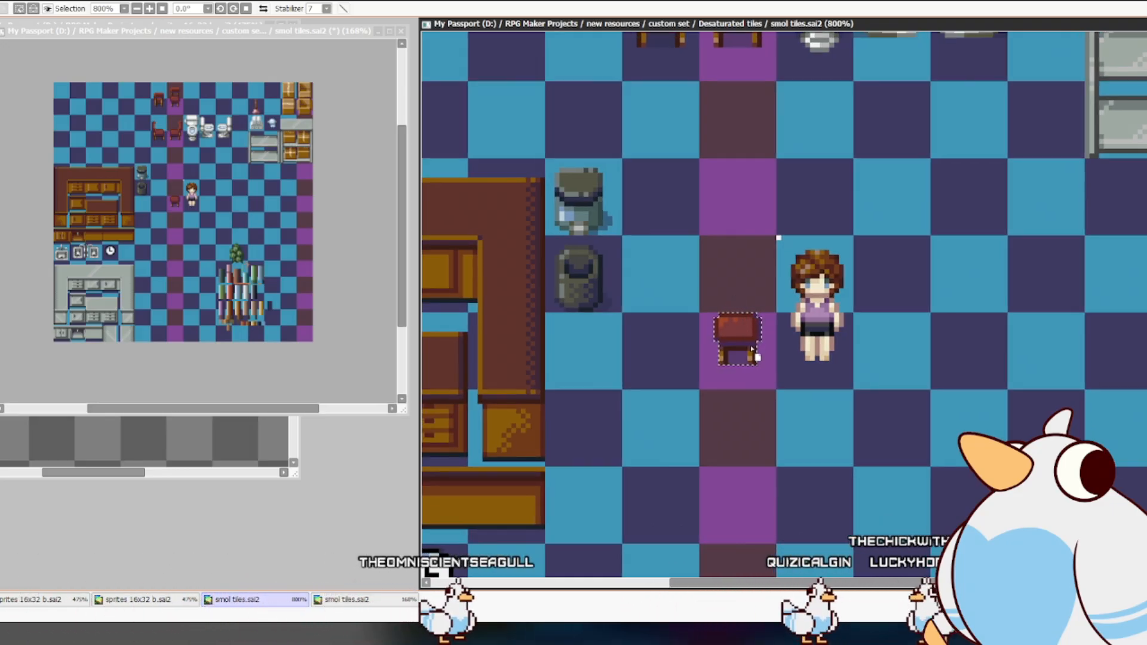
pyautogui.moveTo(756, 345)
pyautogui.mouseDown()
pyautogui.moveTo(757, 331)
pyautogui.moveTo(764, 344)
pyautogui.mouseUp()
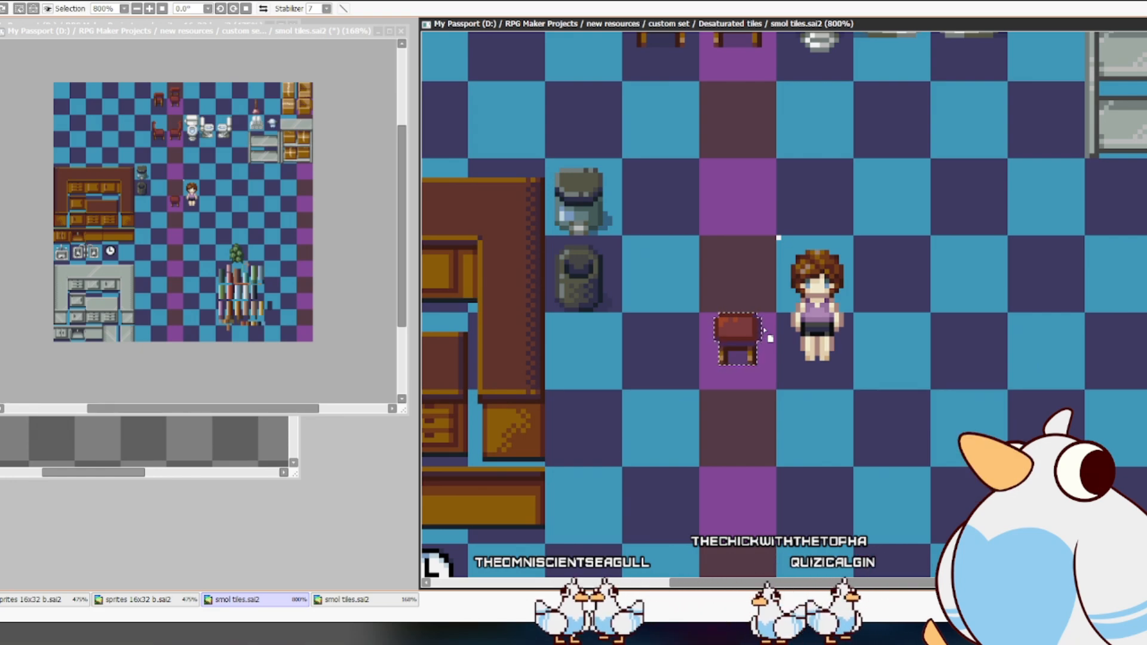
# - Raise the stool behind the character over a cream floor guide line, and shift the character one tile to the right
pyautogui.moveTo(742, 342); pyautogui.dragTo(818, 356)
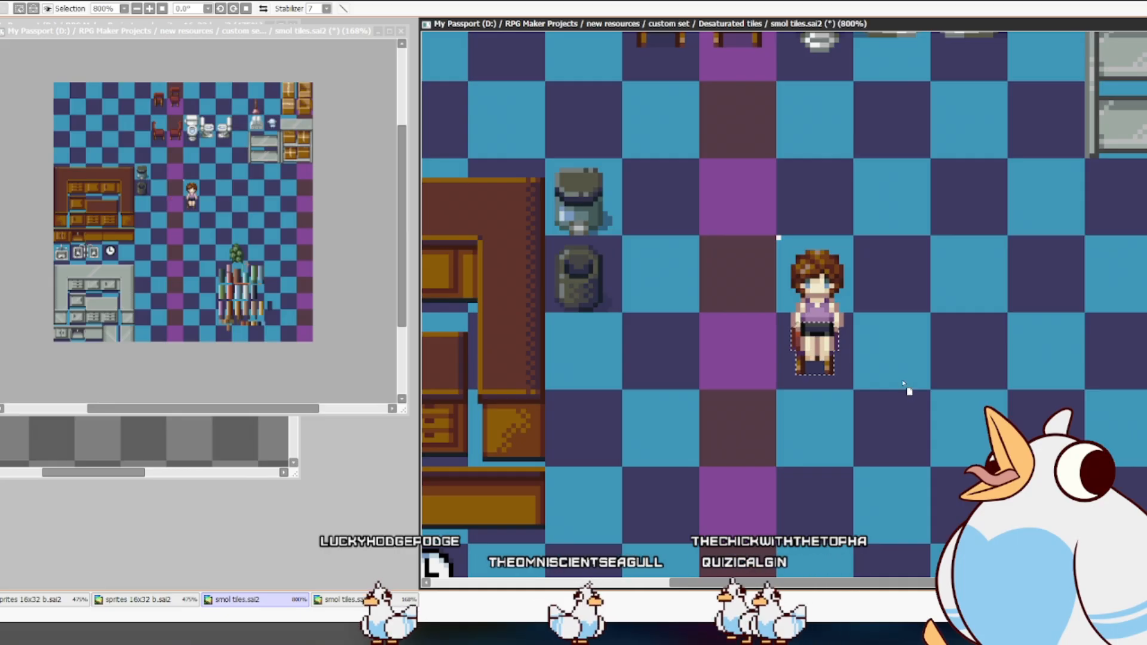
pyautogui.press('Up')
pyautogui.press('Up')
pyautogui.press('Up')
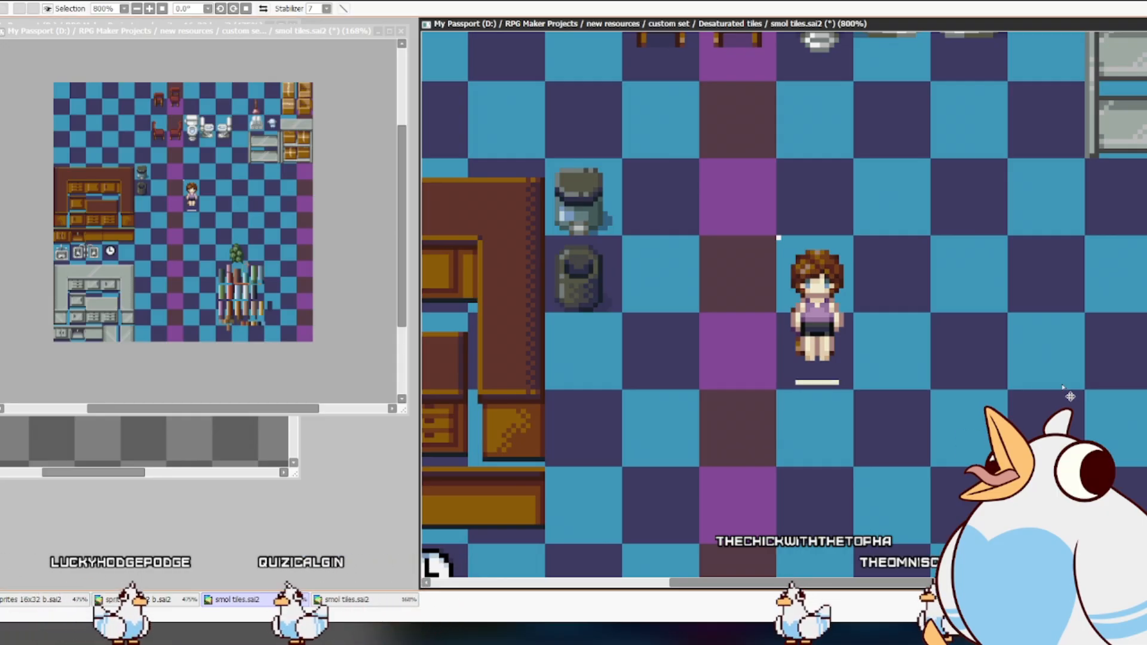
pyautogui.moveTo(834, 397); pyautogui.dragTo(920, 398)
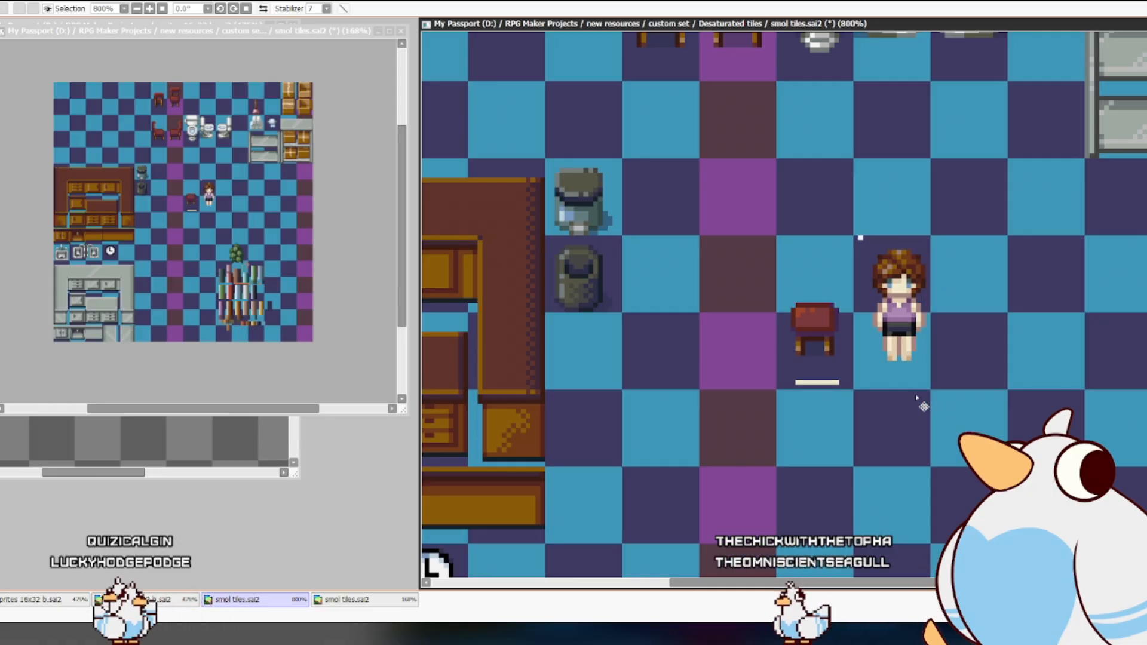
# - Draw longer, slightly splayed stool legs in dark brown and gold down to the guide line, joined by a gold crossbar
pyautogui.scroll(2, 920, 397)
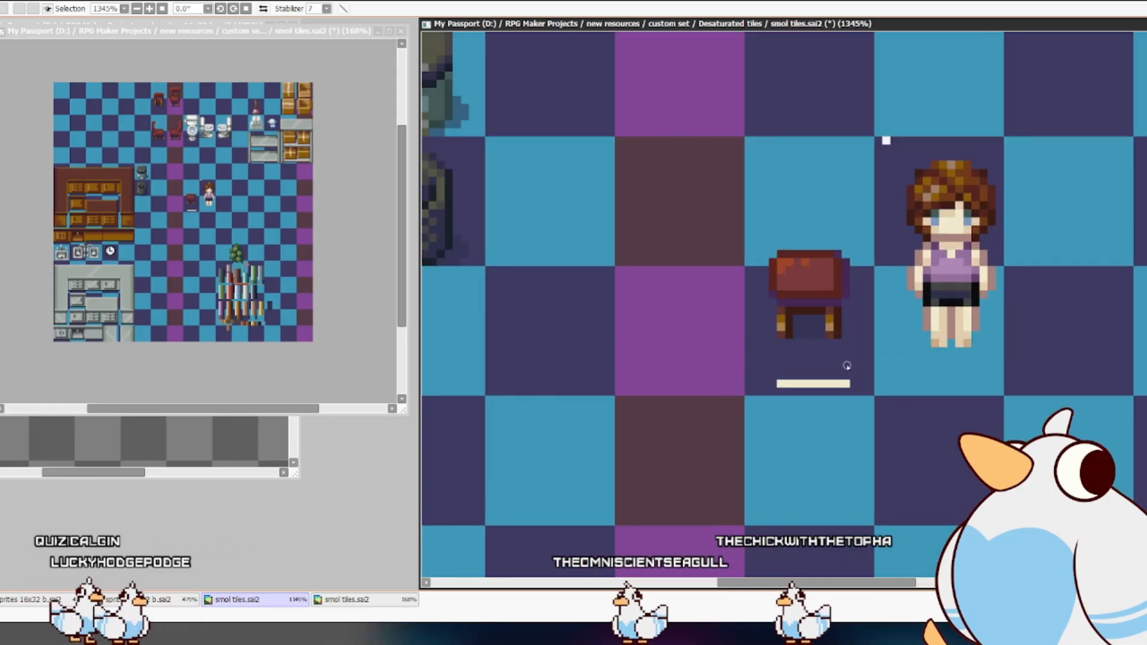
pyautogui.moveTo(846, 344); pyautogui.dragTo(846, 378)
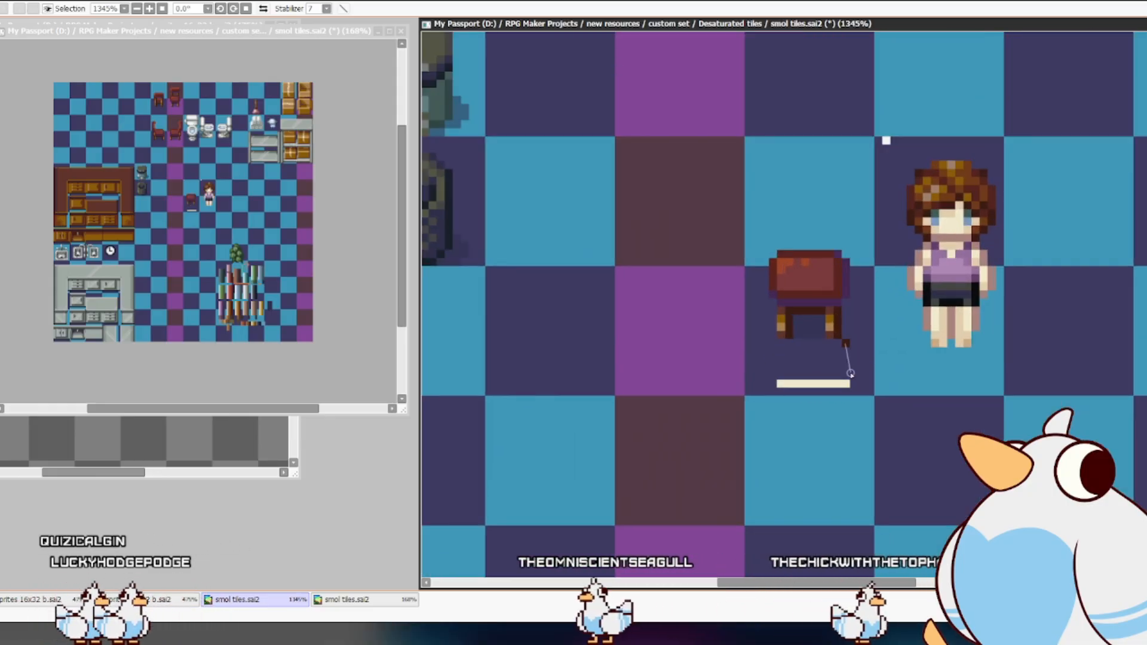
pyautogui.moveTo(781, 345); pyautogui.dragTo(781, 377)
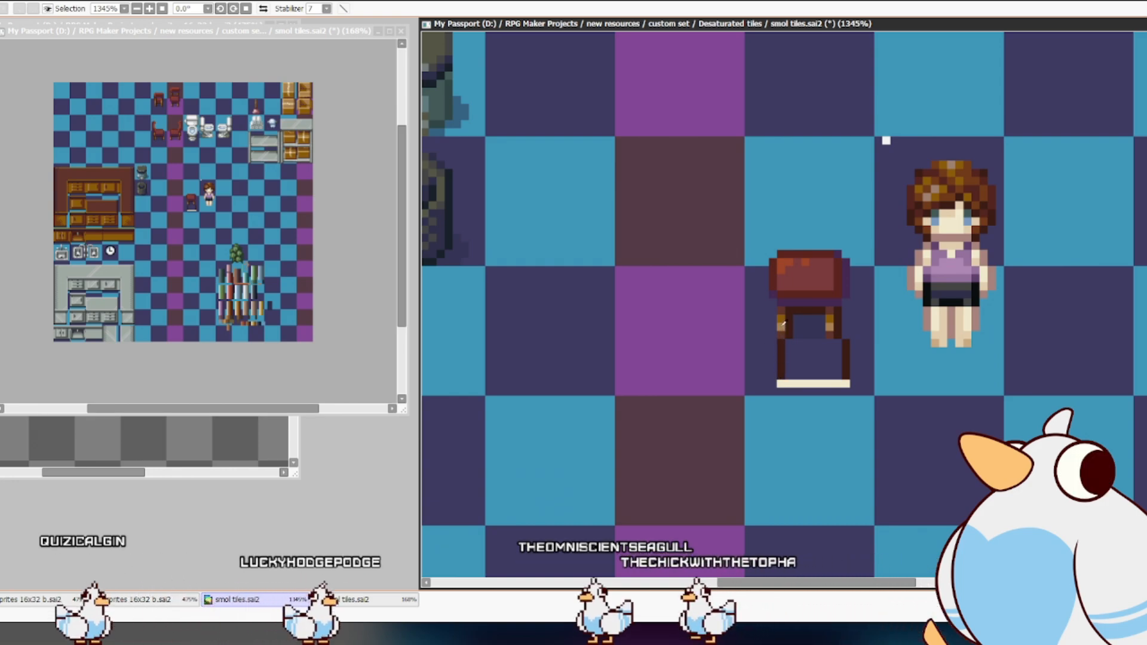
pyautogui.moveTo(777, 372); pyautogui.dragTo(774, 376)
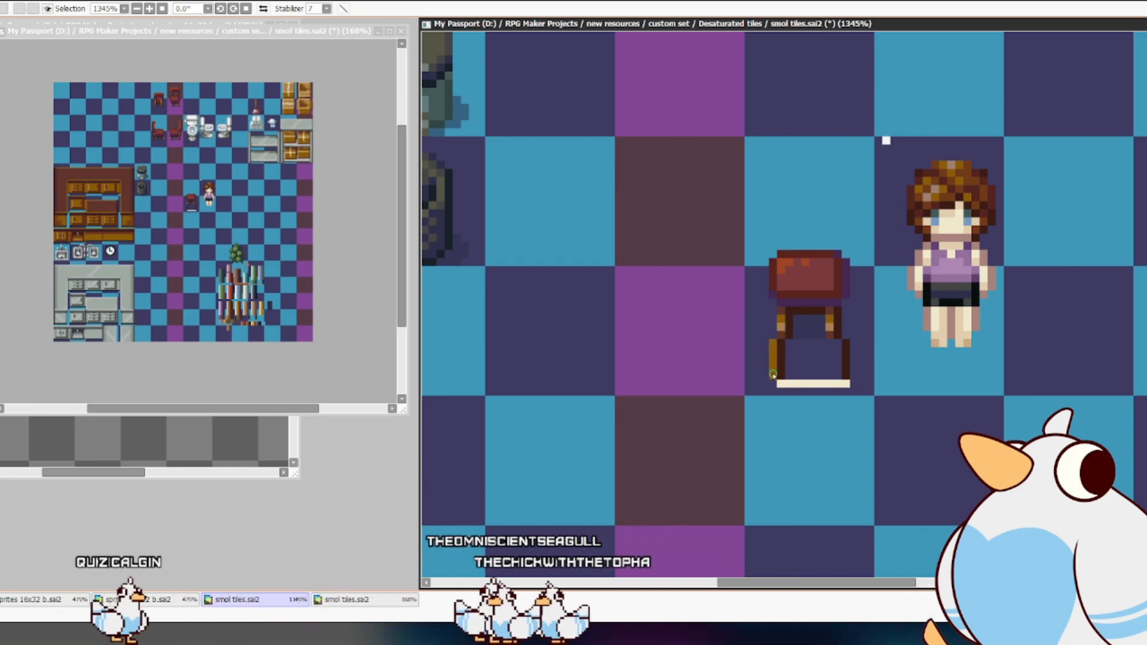
pyautogui.moveTo(837, 345)
pyautogui.mouseDown()
pyautogui.moveTo(839, 373)
pyautogui.moveTo(789, 360)
pyautogui.mouseUp()
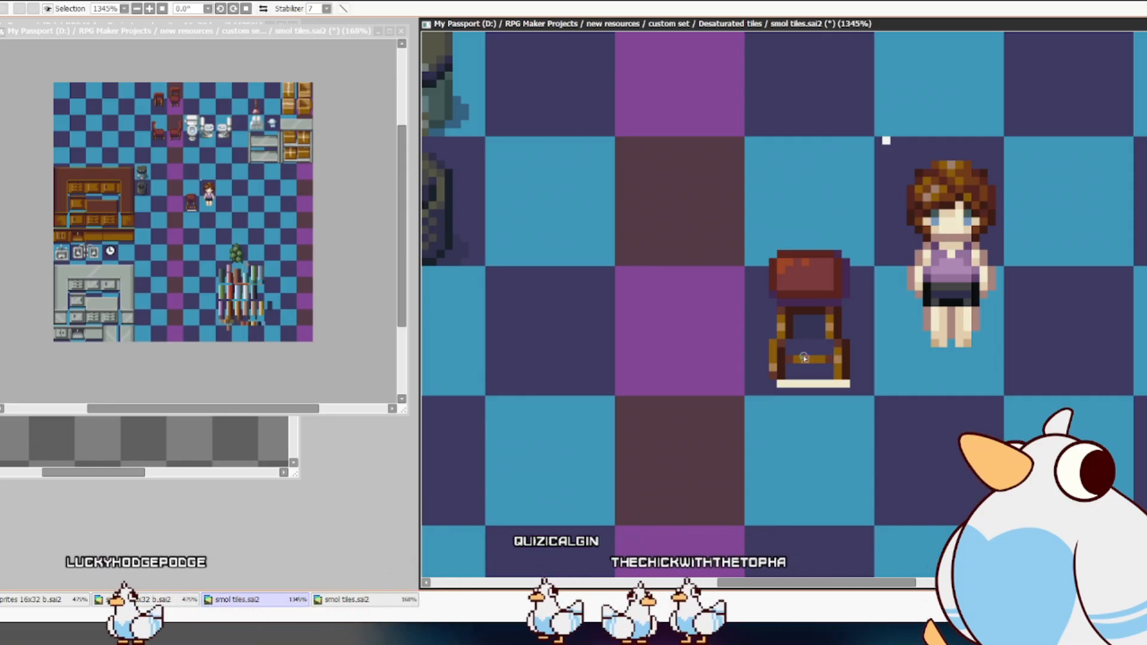
# - Raise the crossbar between the stool's lower legs, and cut out the new leg pieces to reapply them without the guide line
pyautogui.moveTo(785, 356); pyautogui.dragTo(828, 362)
pyautogui.hotkey('ctrl', 'Up')
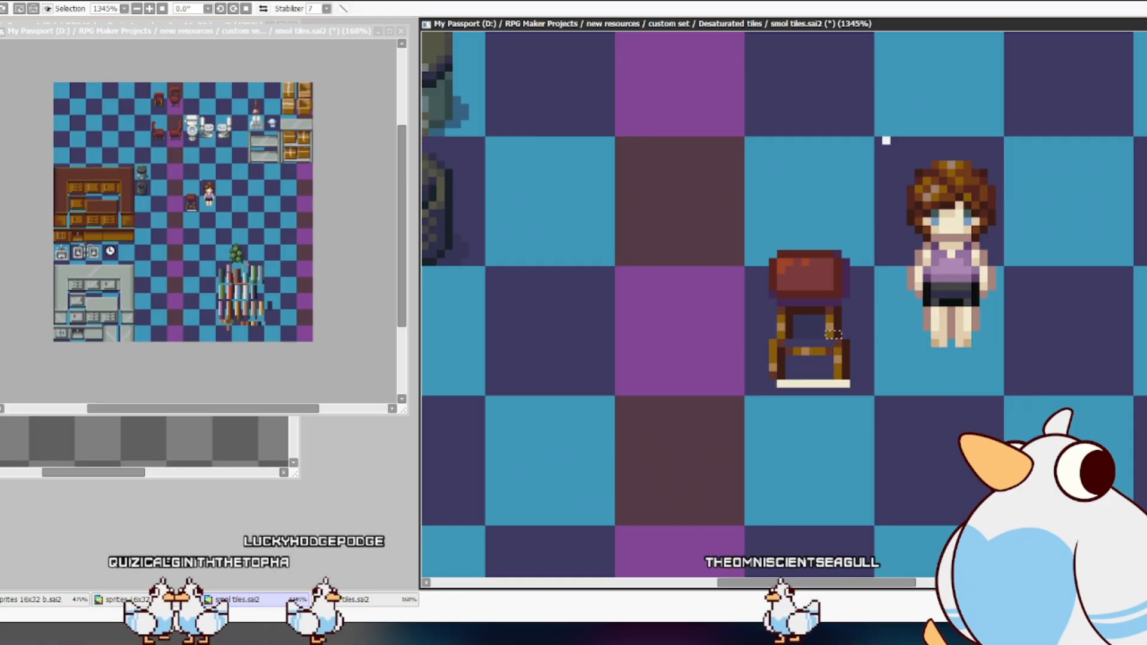
pyautogui.moveTo(728, 291); pyautogui.dragTo(866, 412)
pyautogui.hotkey('ctrl', 'x')
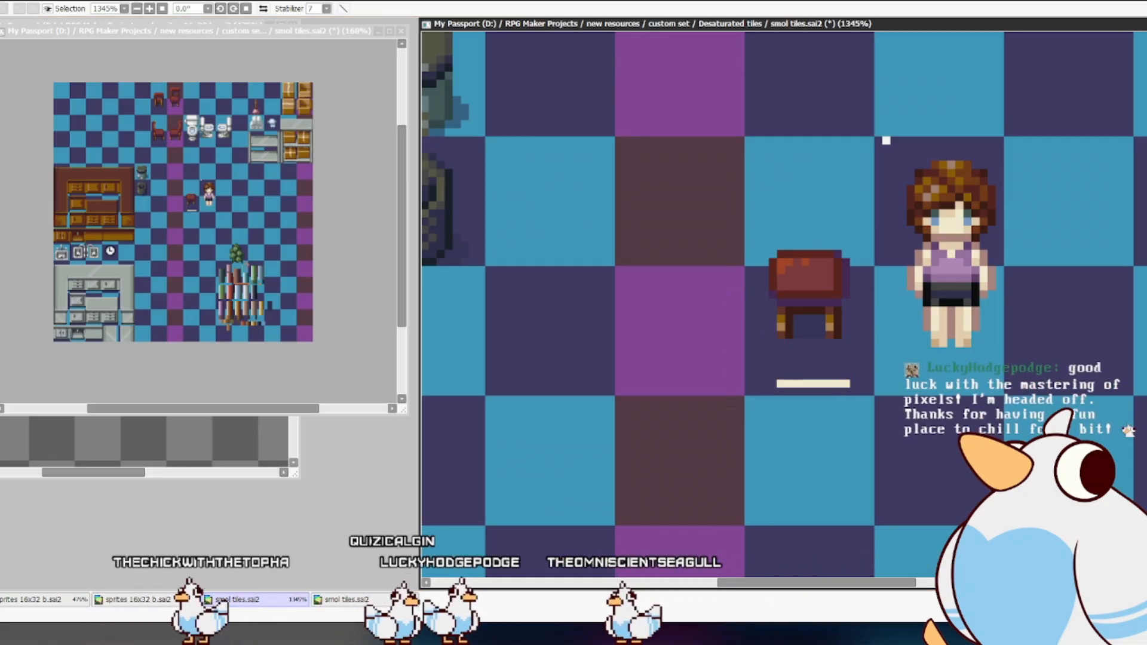
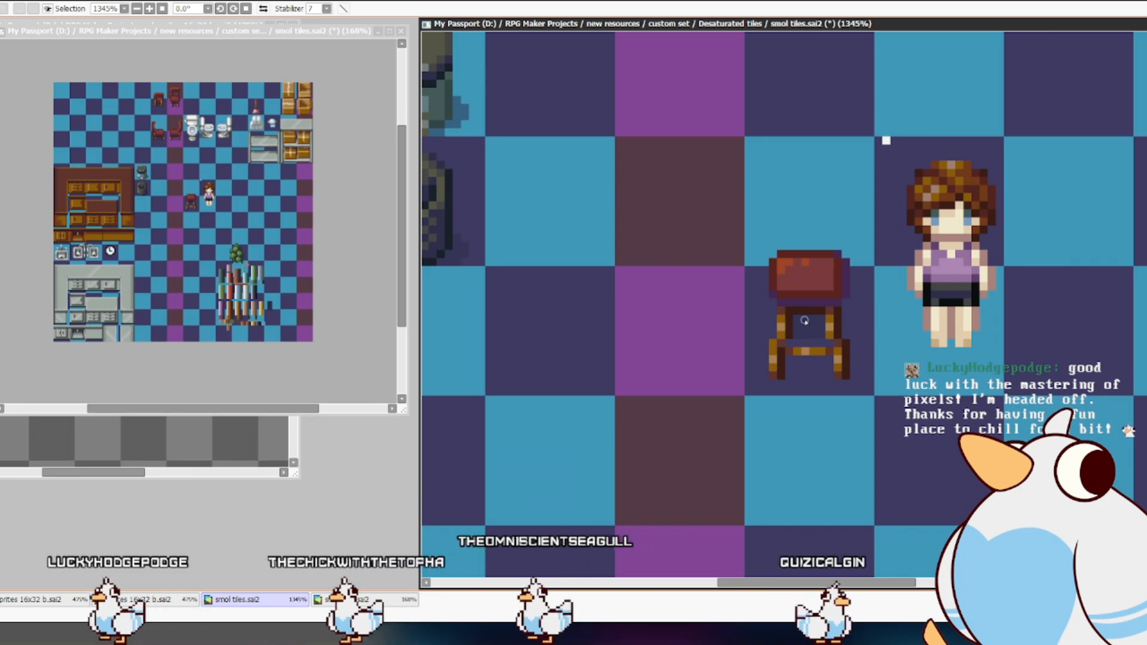
# - Move the shadow from between the stool's upper legs down below the crossbar and transform it to fit between the lower legs
pyautogui.moveTo(795, 315); pyautogui.dragTo(826, 339)
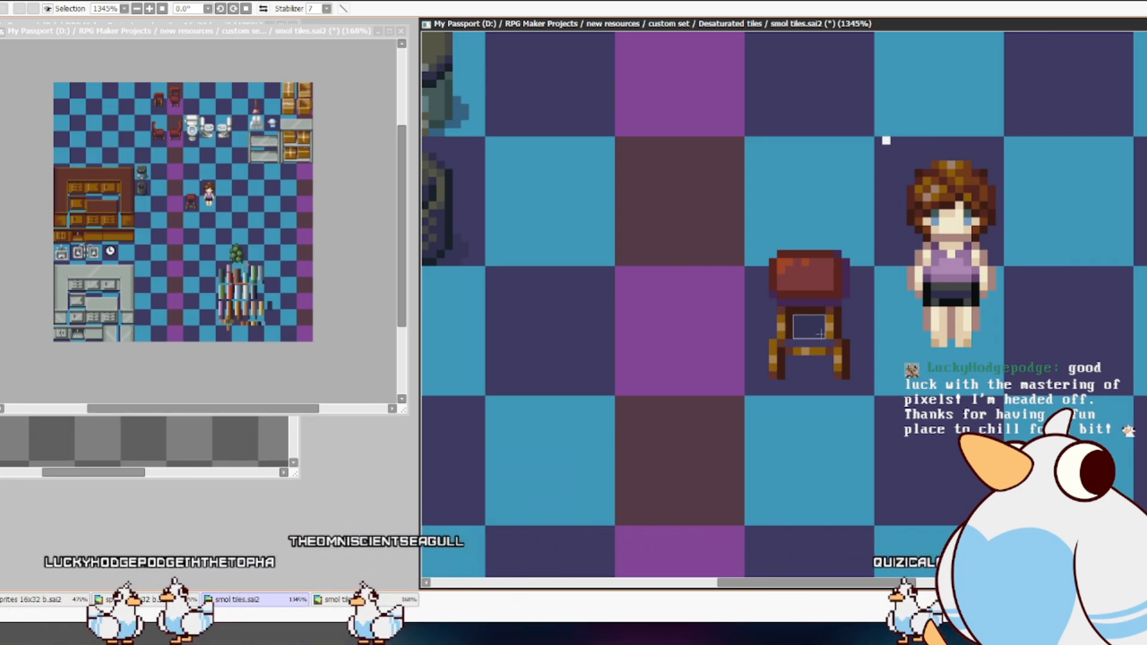
pyautogui.hotkey('ctrl', 'd')
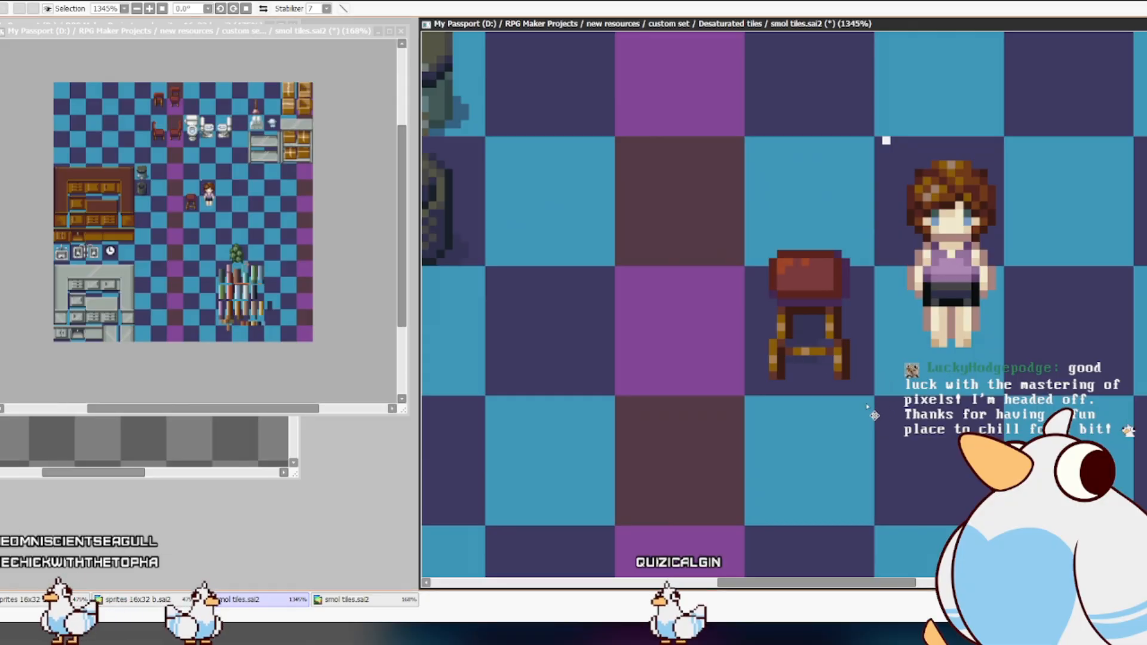
pyautogui.moveTo(784, 338); pyautogui.dragTo(817, 362)
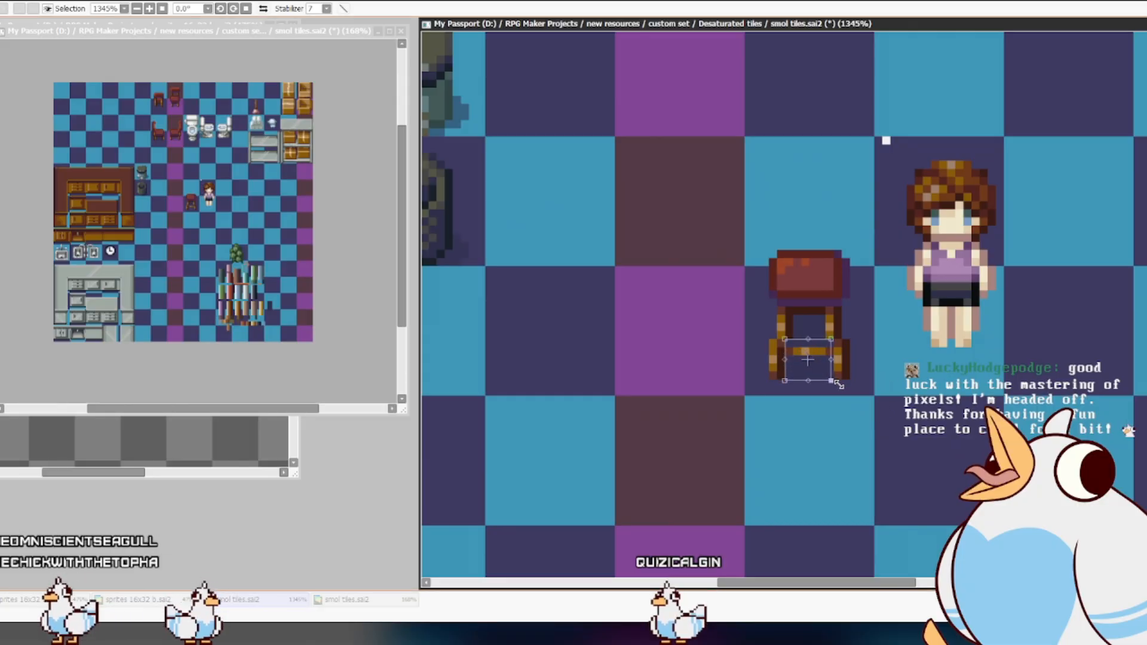
pyautogui.press('Return')
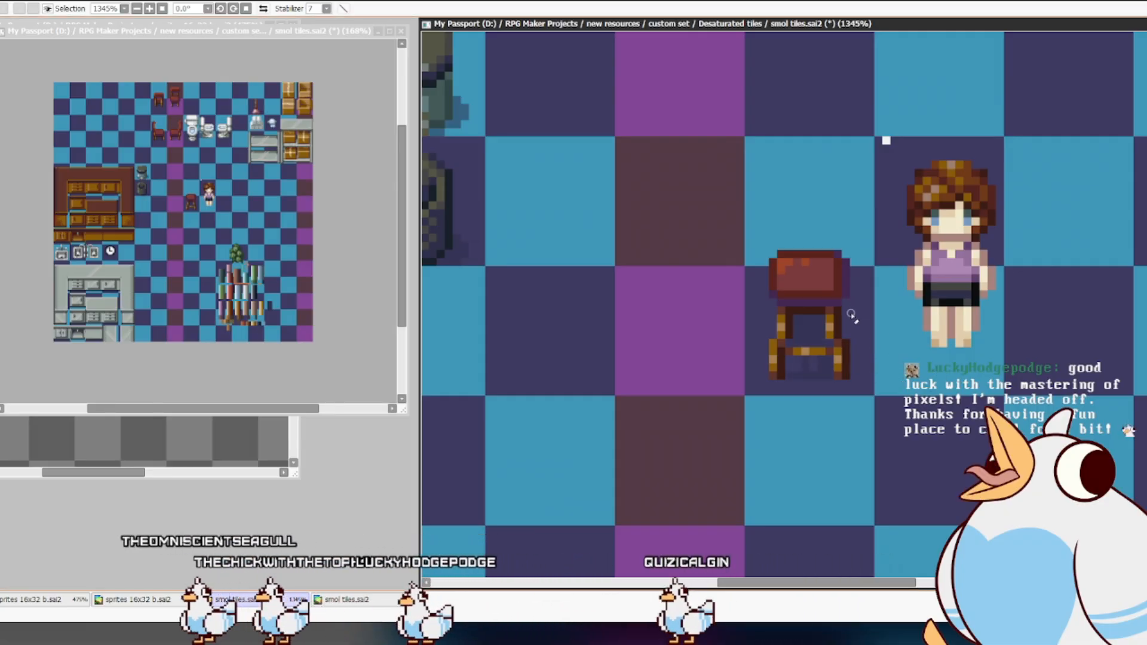
# - Move the finished stool from beside the character to the empty tile next to the side-view chairs and clear the selection
pyautogui.moveTo(844, 328); pyautogui.dragTo(876, 323)
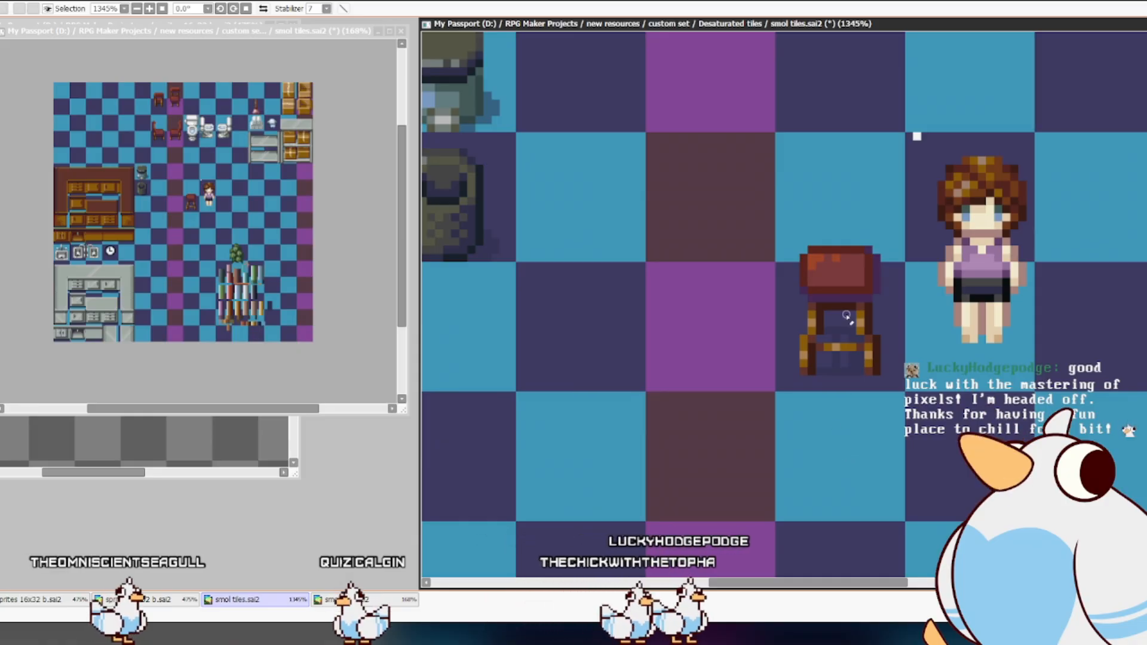
pyautogui.moveTo(819, 363); pyautogui.dragTo(826, 453)
pyautogui.moveTo(830, 445); pyautogui.dragTo(822, 409)
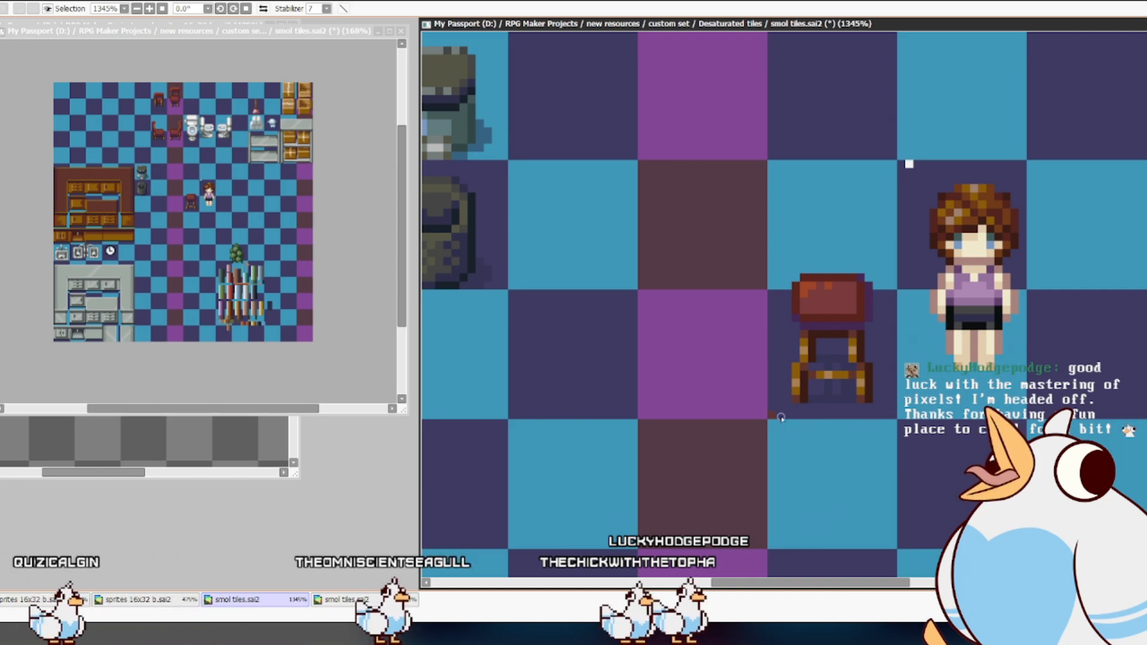
pyautogui.scroll(-6, 864, 387)
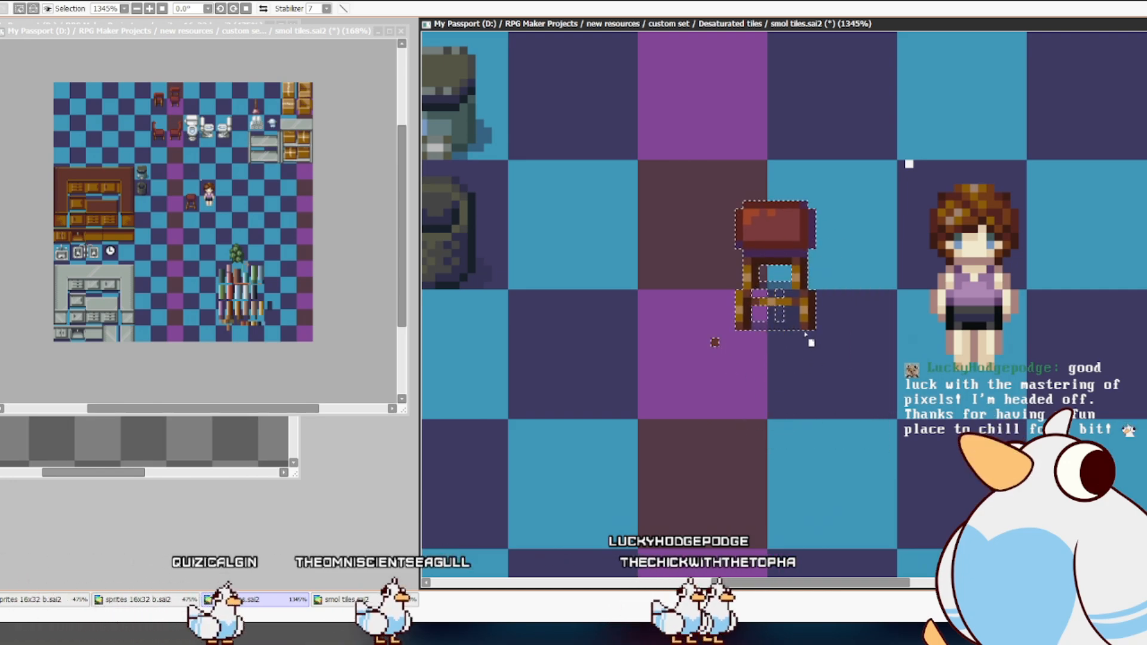
pyautogui.scroll(1, 627, 132)
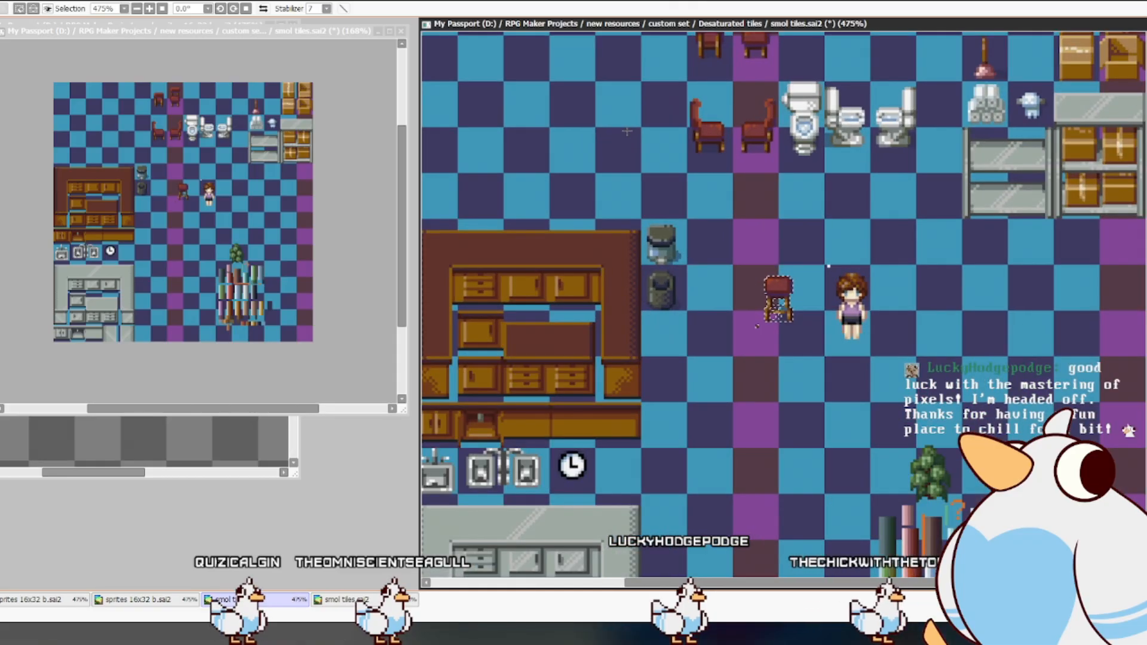
pyautogui.moveTo(627, 131); pyautogui.dragTo(708, 256)
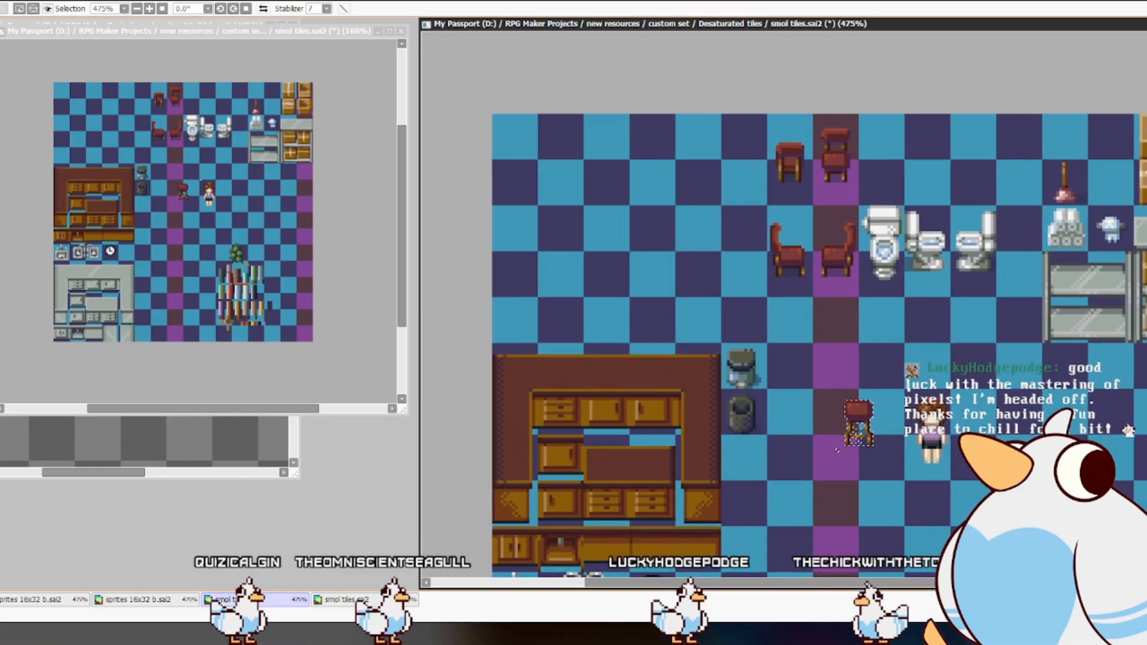
pyautogui.moveTo(830, 266); pyautogui.dragTo(777, 260)
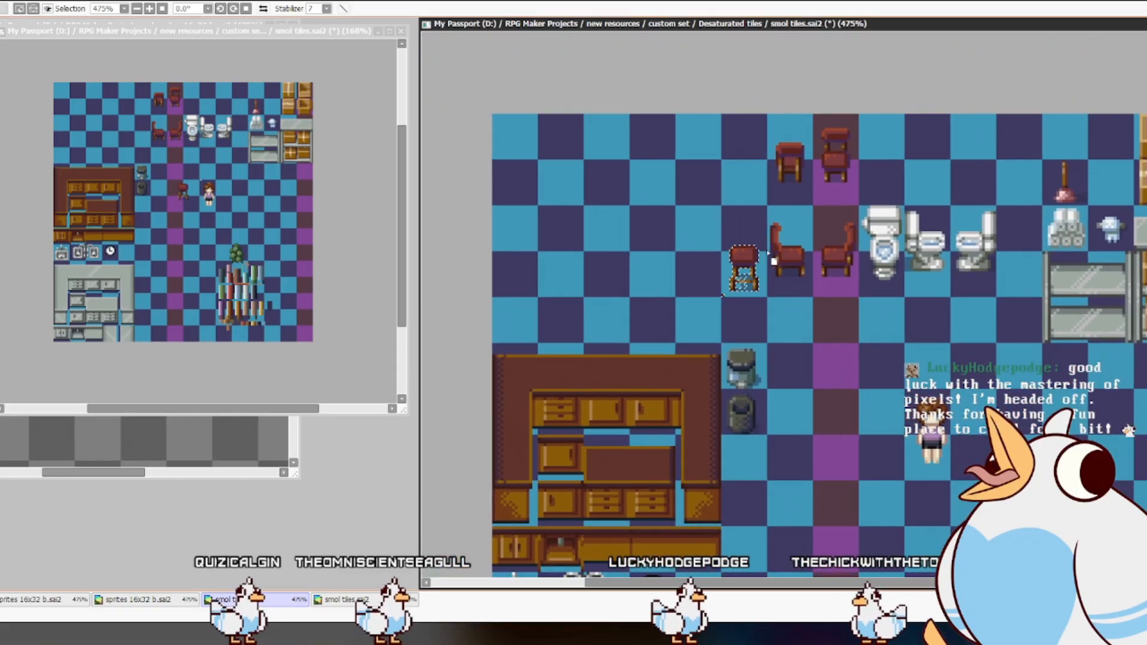
pyautogui.hotkey('ctrl', 'd')
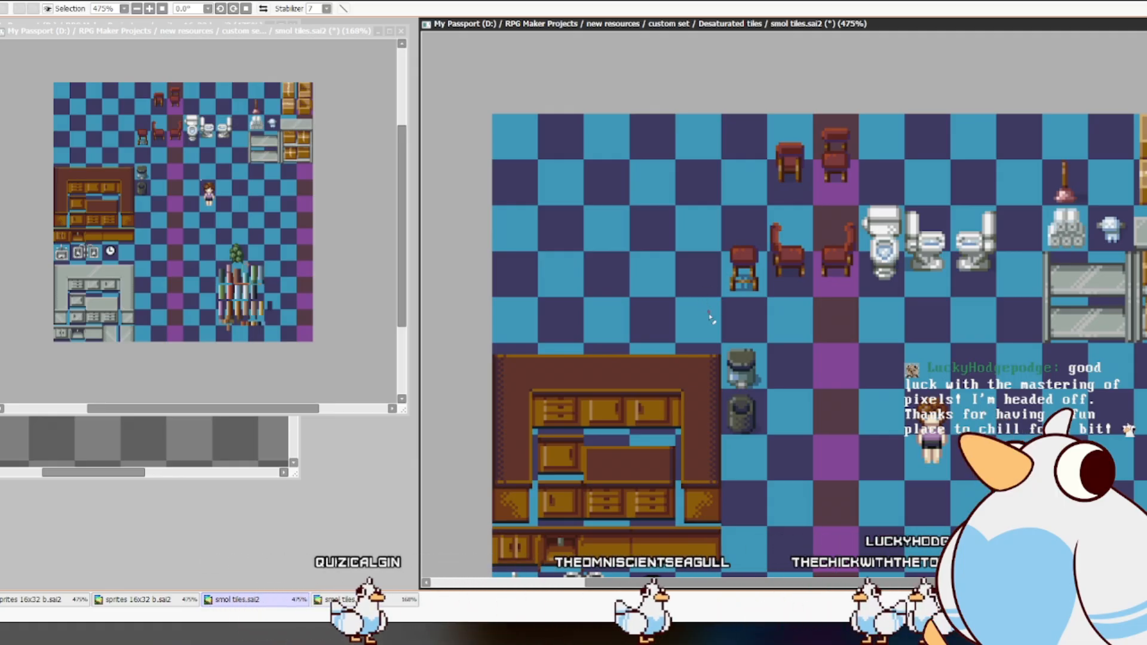
# - Try placing the stool beside the wall clock, against the end of the brown kitchen counter
pyautogui.scroll(-3, 1044, 272)
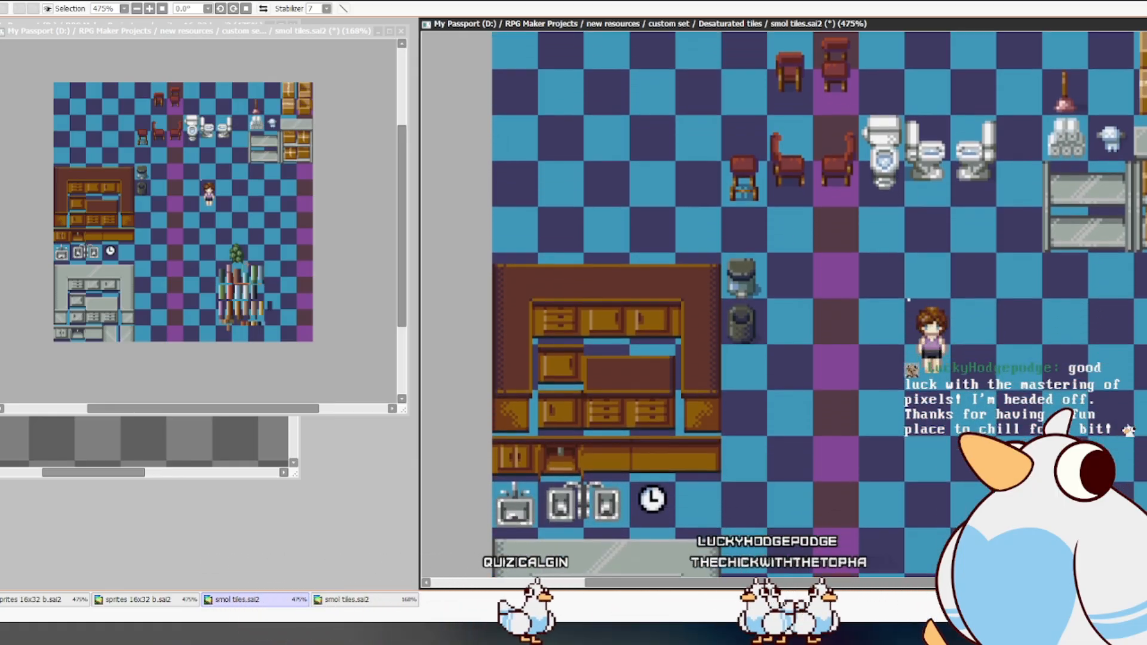
pyautogui.moveTo(702, 130); pyautogui.dragTo(761, 209)
pyautogui.moveTo(782, 383); pyautogui.dragTo(716, 519)
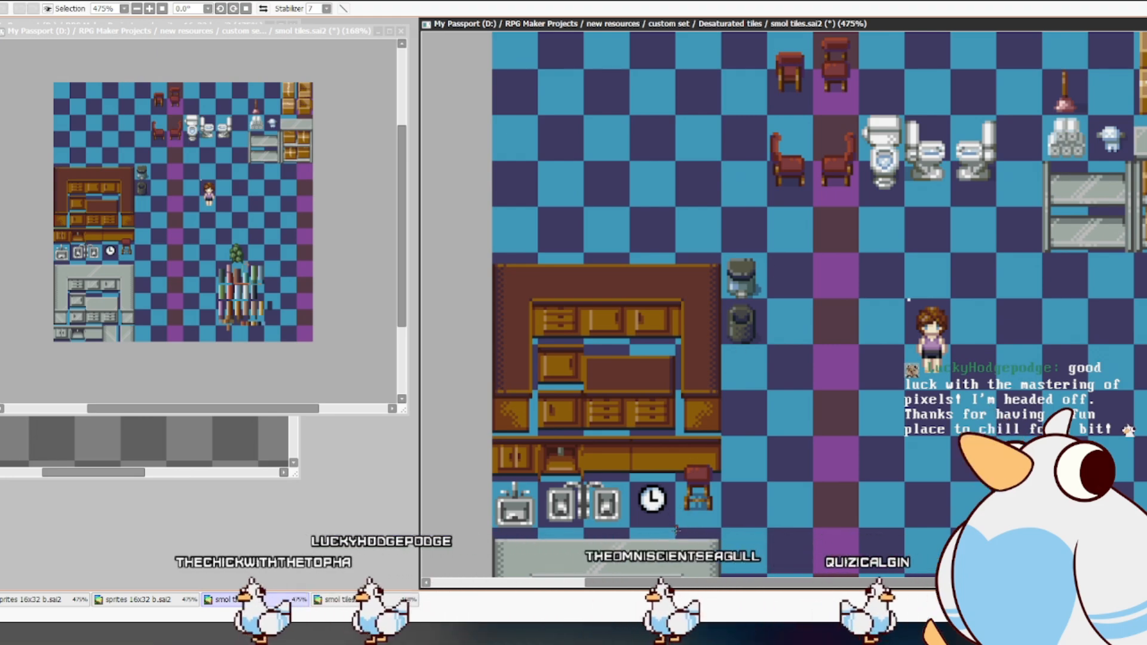
# - Move the stool from beside the clock back next to the side-view chairs, closer to their floor line, and save the tile sheet
pyautogui.moveTo(674, 532); pyautogui.dragTo(721, 466)
pyautogui.moveTo(699, 507); pyautogui.dragTo(732, 211)
pyautogui.hotkey('ctrl', 'd')
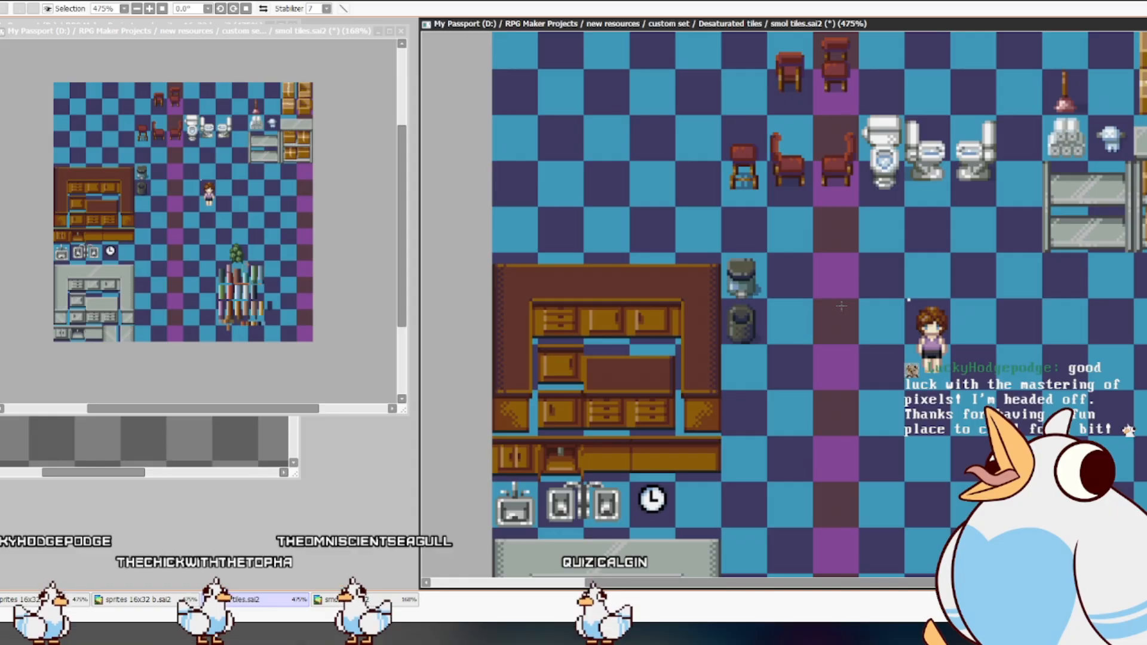
pyautogui.moveTo(1005, 355); pyautogui.dragTo(940, 461)
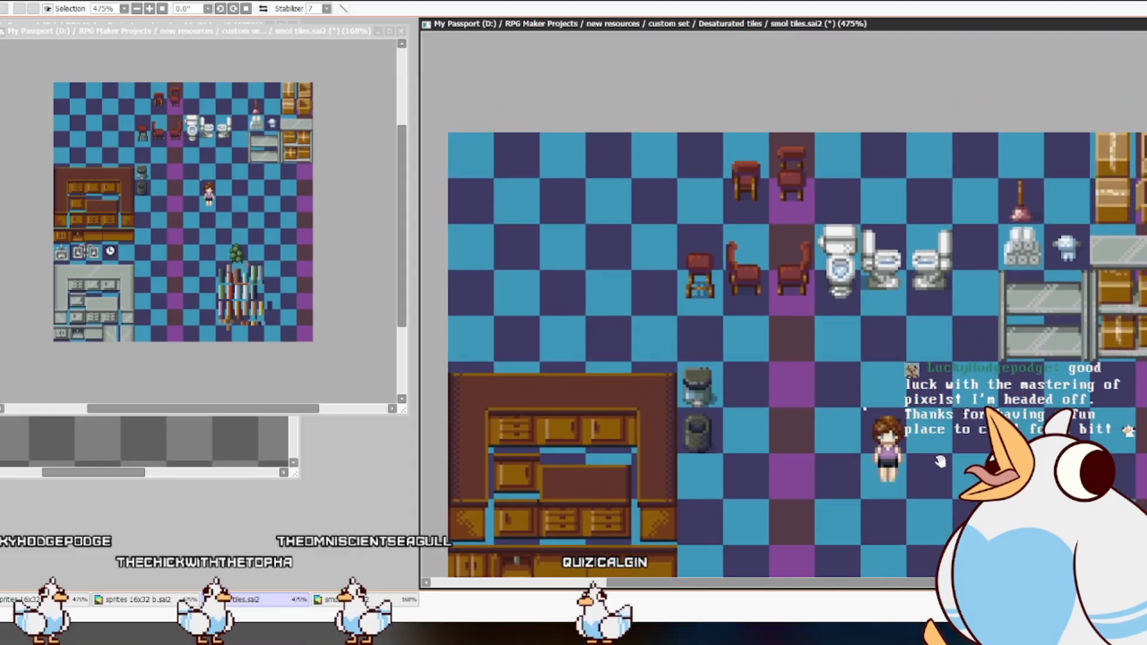
pyautogui.moveTo(867, 530); pyautogui.dragTo(892, 422)
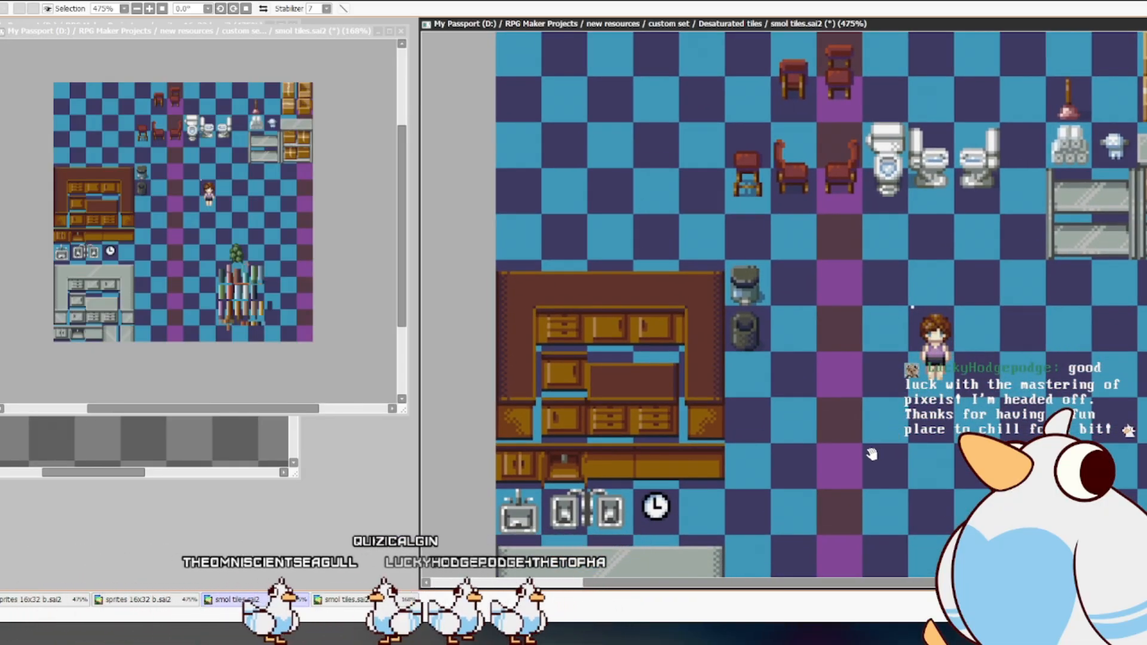
pyautogui.hotkey('ctrl', 's')
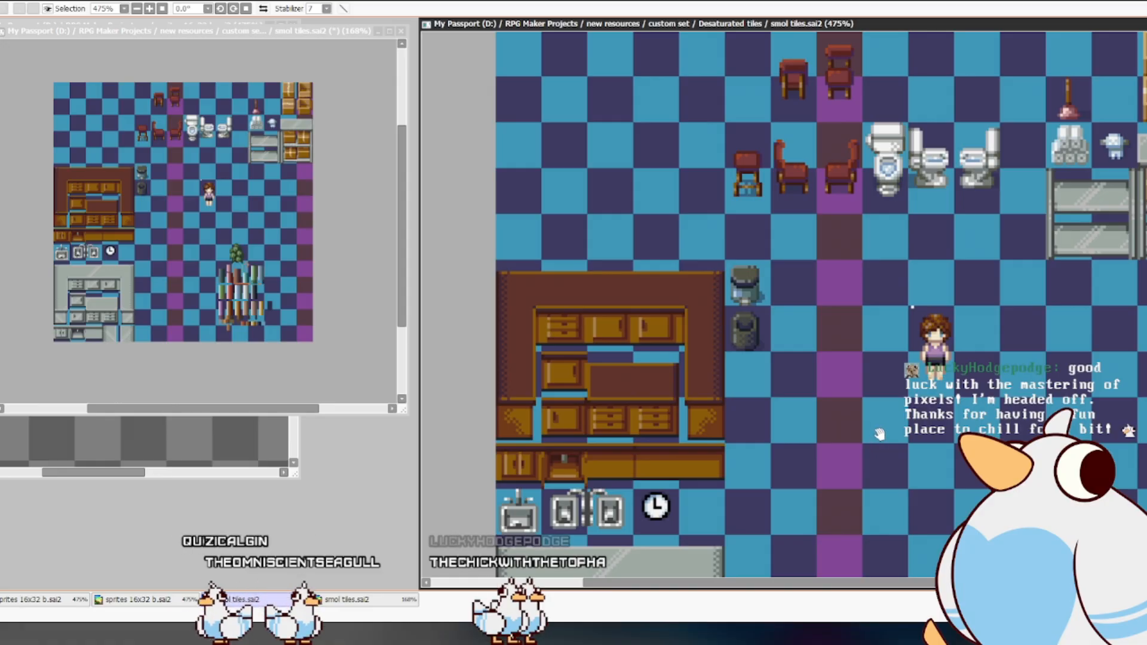
pyautogui.scroll(-3, 874, 486)
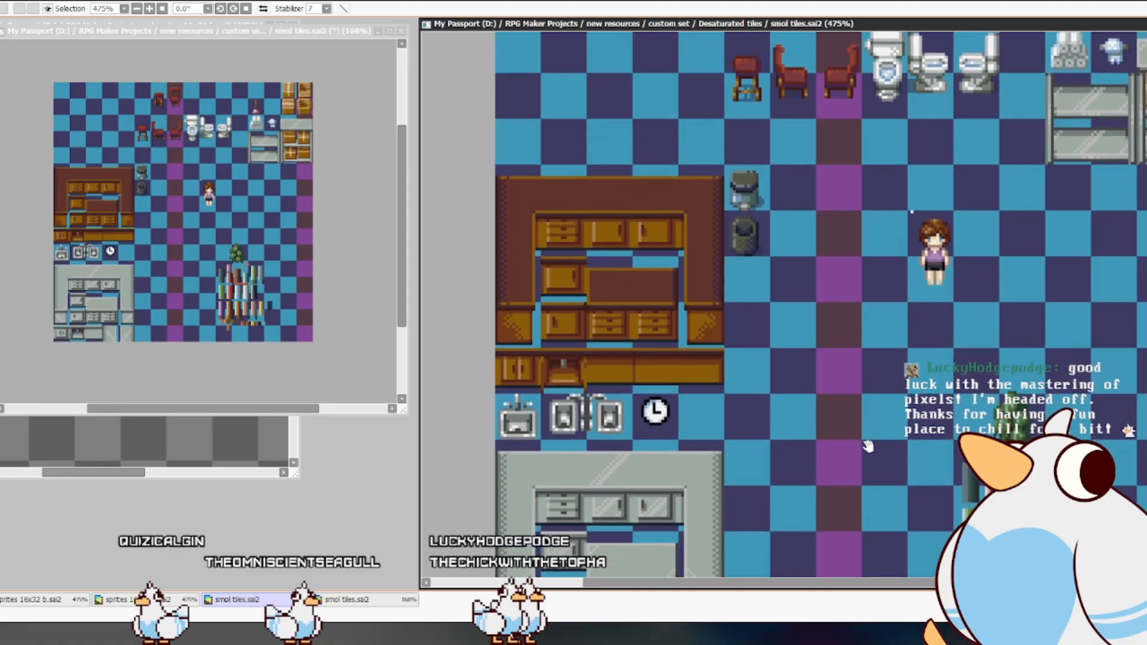
pyautogui.scroll(1, 871, 458)
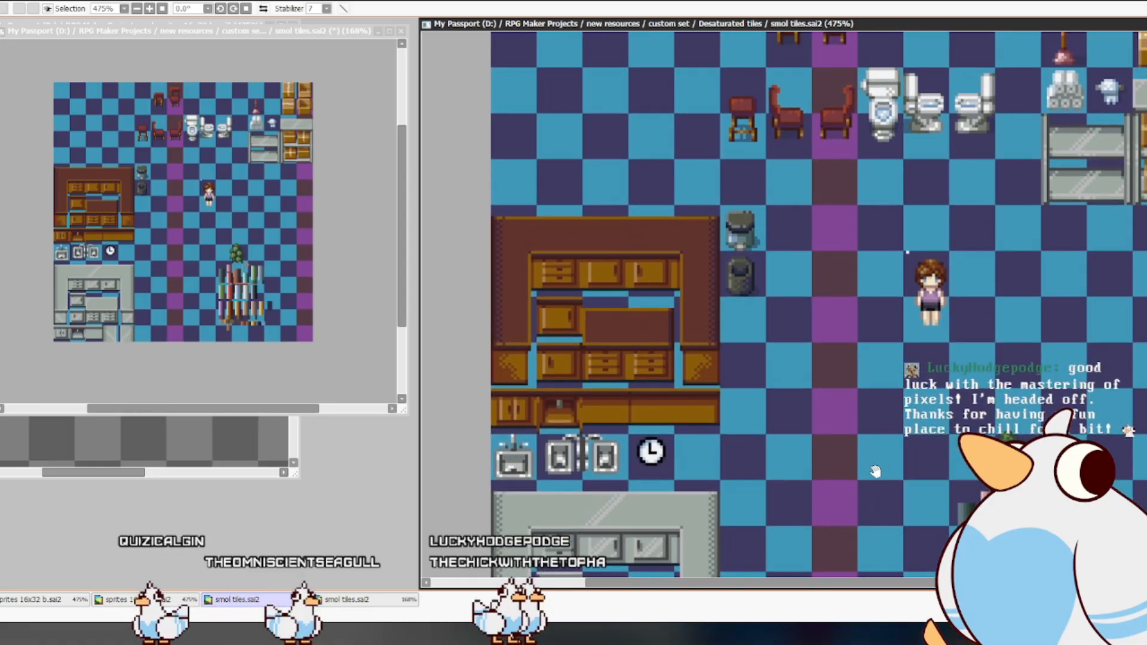
pyautogui.moveTo(874, 471); pyautogui.dragTo(867, 519)
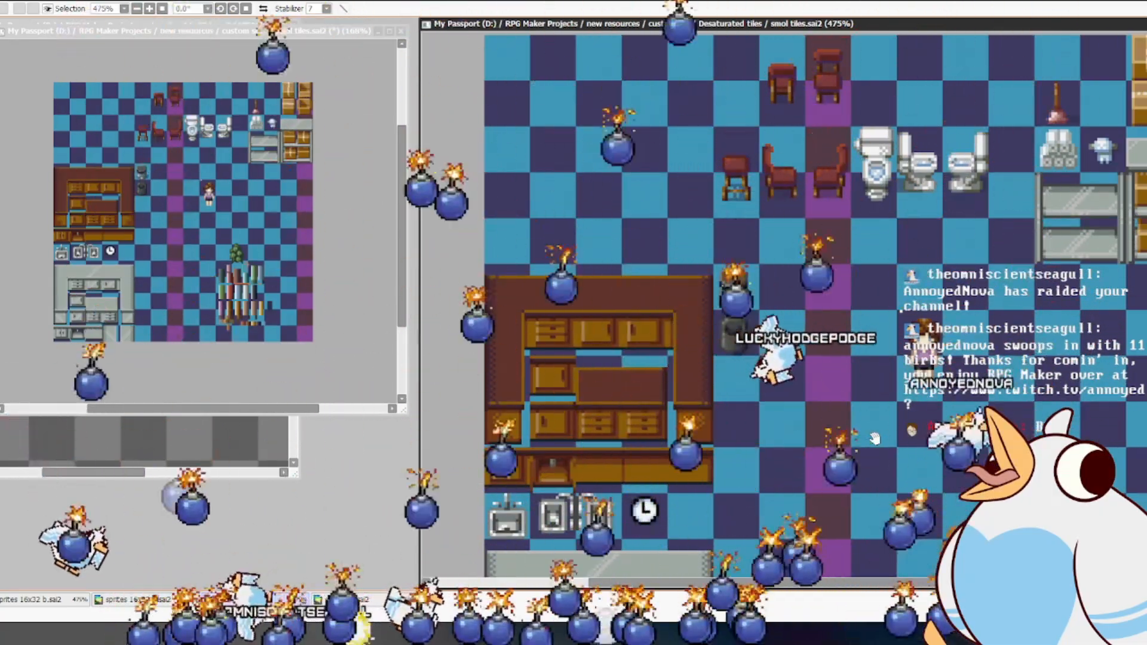
pyautogui.moveTo(862, 423); pyautogui.dragTo(822, 441)
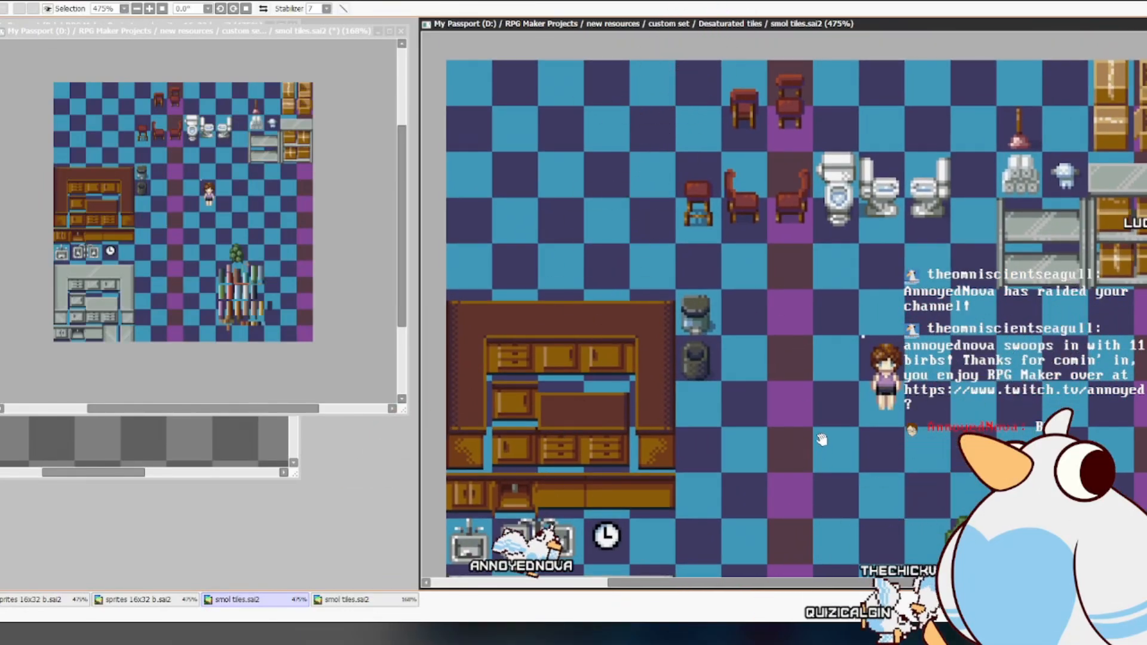
pyautogui.moveTo(823, 416); pyautogui.dragTo(788, 383)
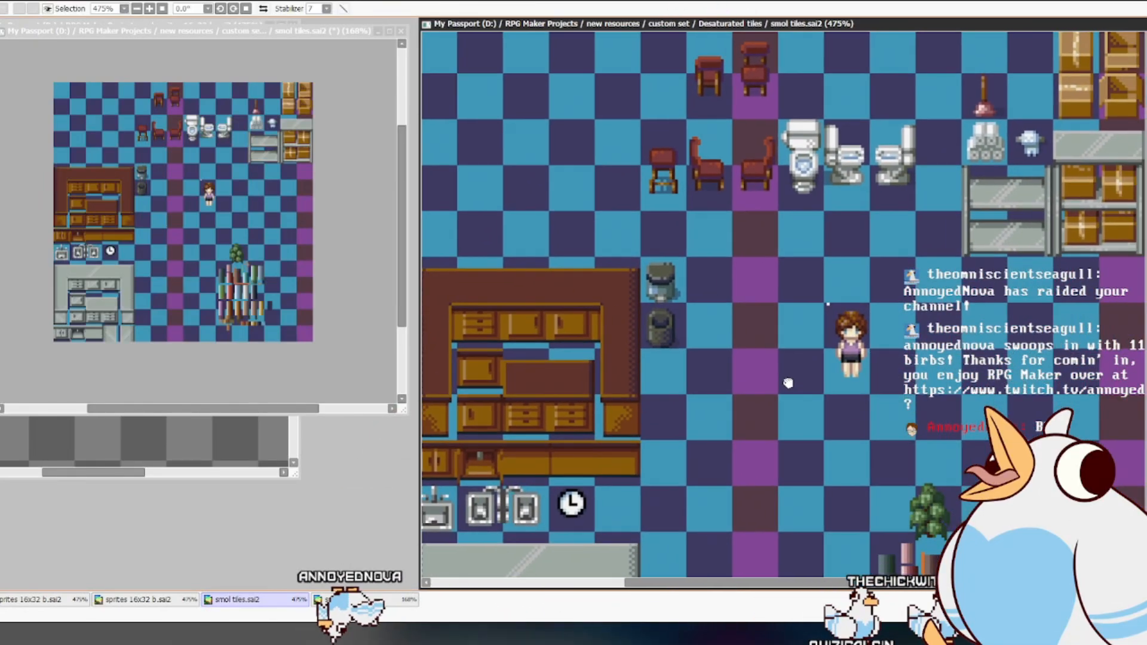
pyautogui.moveTo(845, 433); pyautogui.dragTo(863, 436)
pyautogui.moveTo(843, 392); pyautogui.dragTo(859, 404)
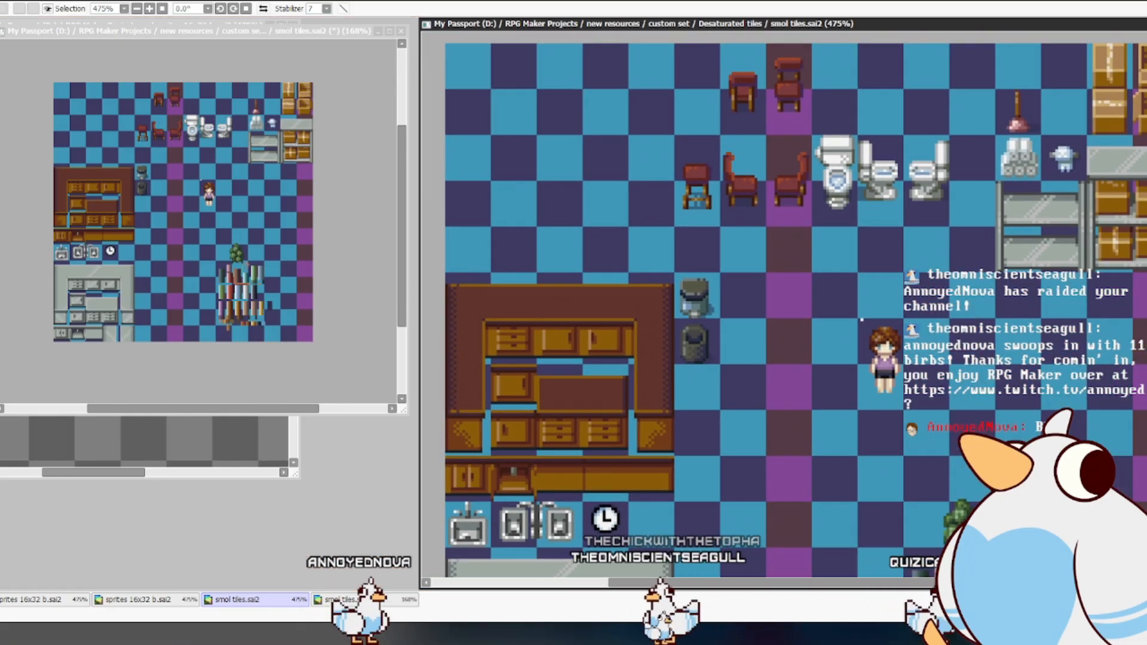
# - Nudge the character sprite slightly to the left on its tile and save the tile sheet
pyautogui.moveTo(916, 376); pyautogui.dragTo(933, 375)
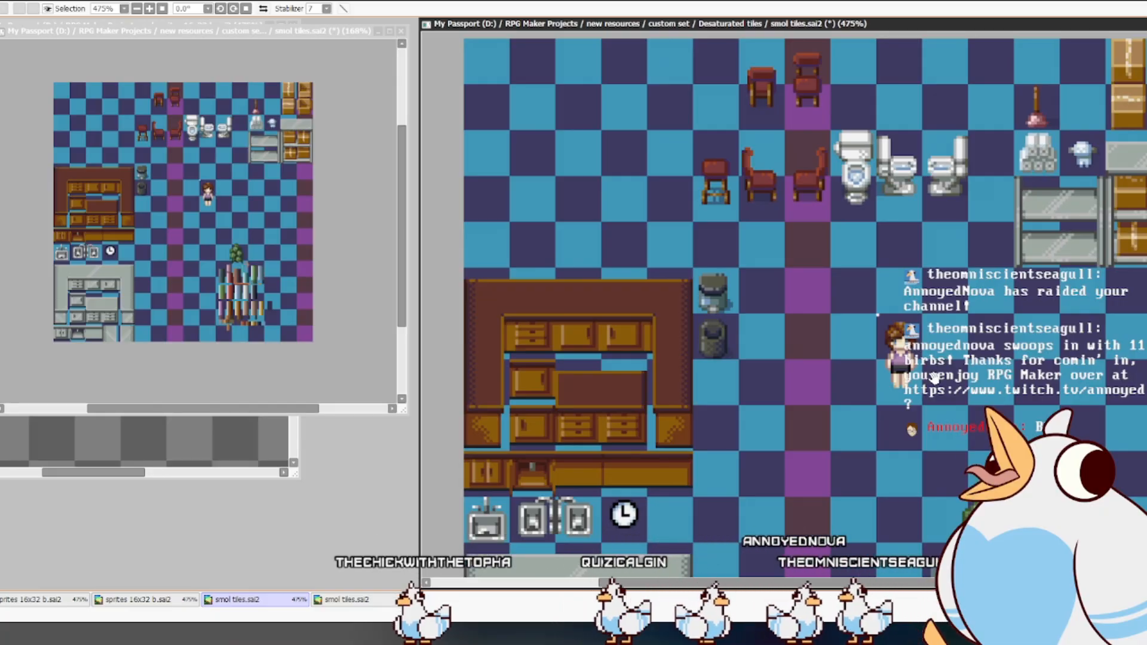
pyautogui.hotkey('ctrl', 's')
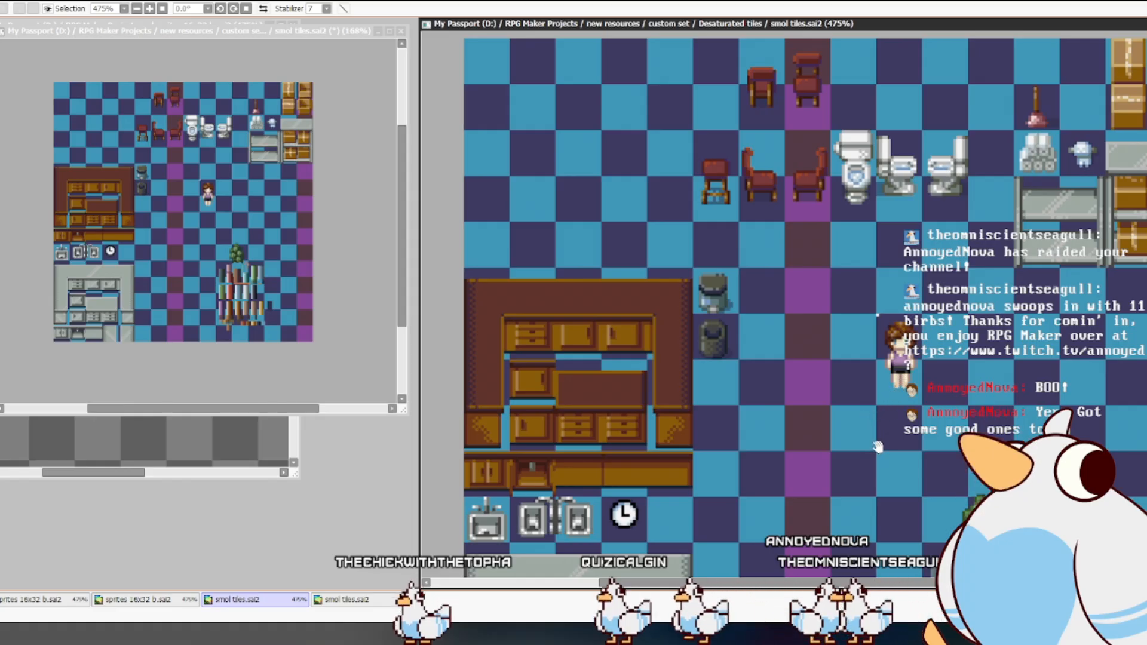
# - Examine the green-suited and red-haired characters' walking sprites on the sprites 16x32 b sheet
pyautogui.moveTo(849, 440); pyautogui.dragTo(895, 411)
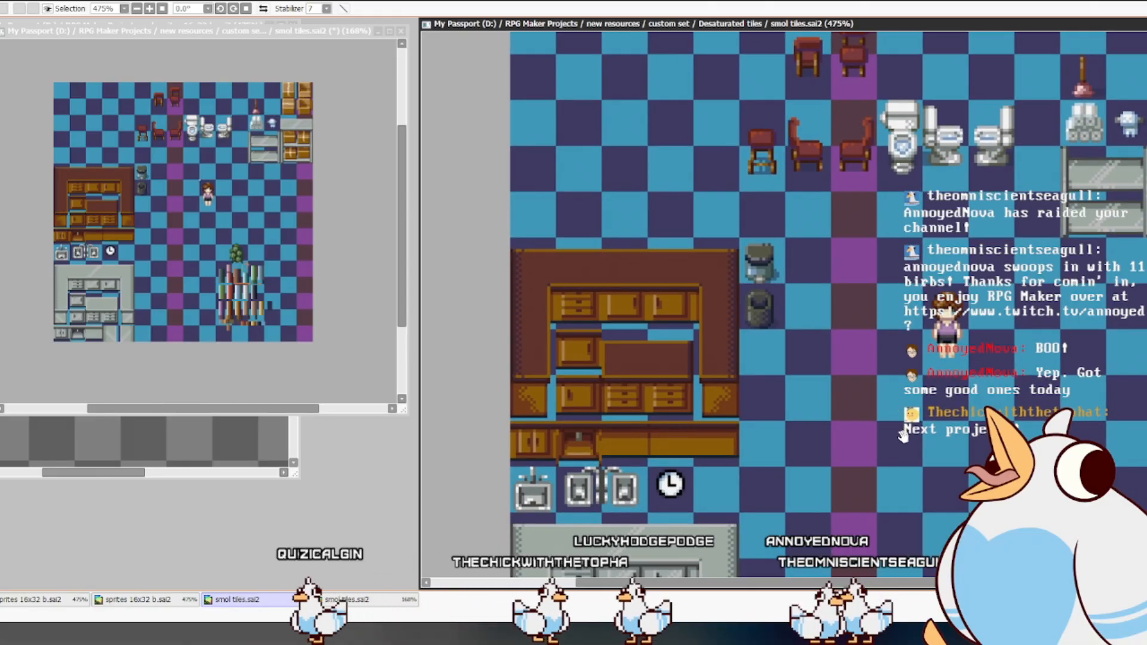
pyautogui.moveTo(910, 455); pyautogui.dragTo(888, 459)
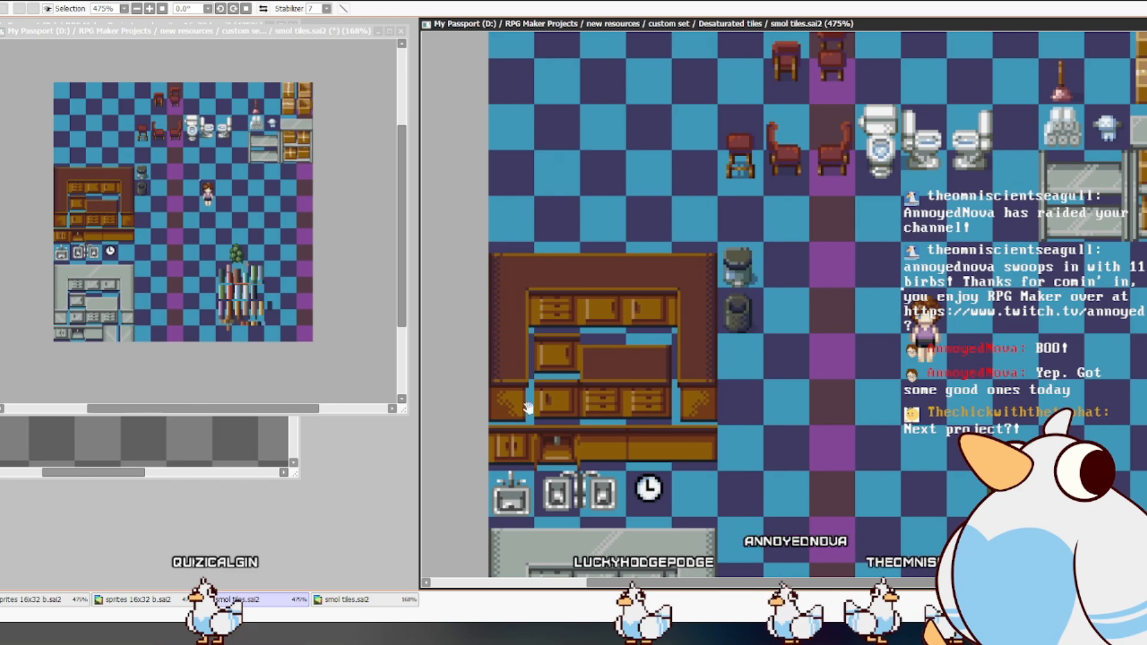
pyautogui.click(271, 453)
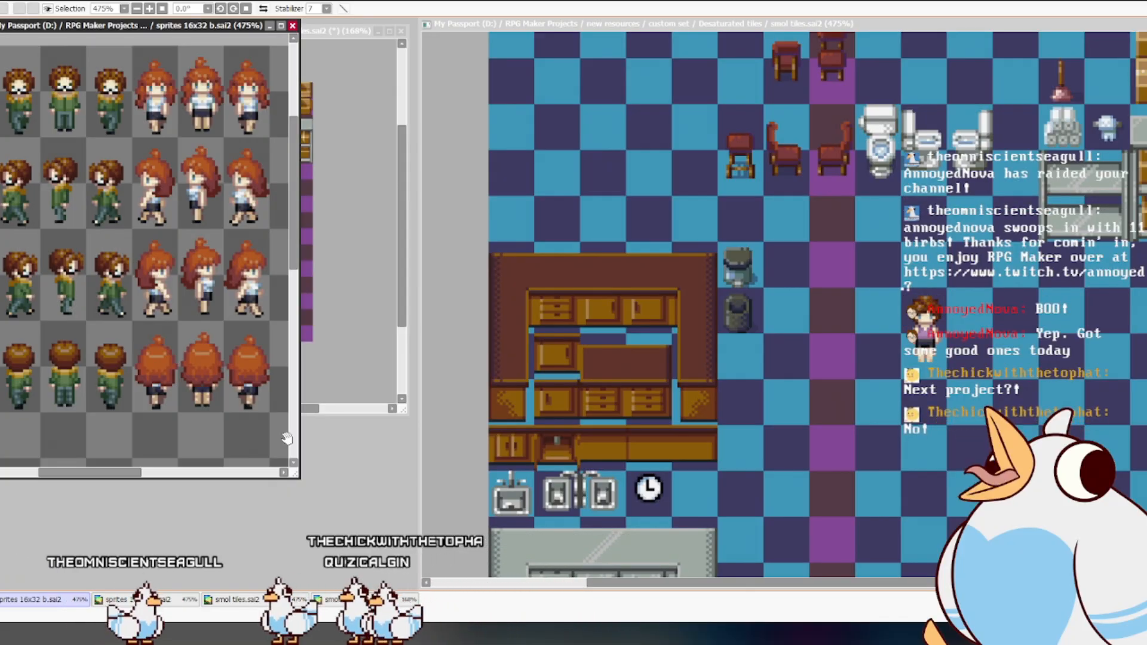
pyautogui.click(809, 479)
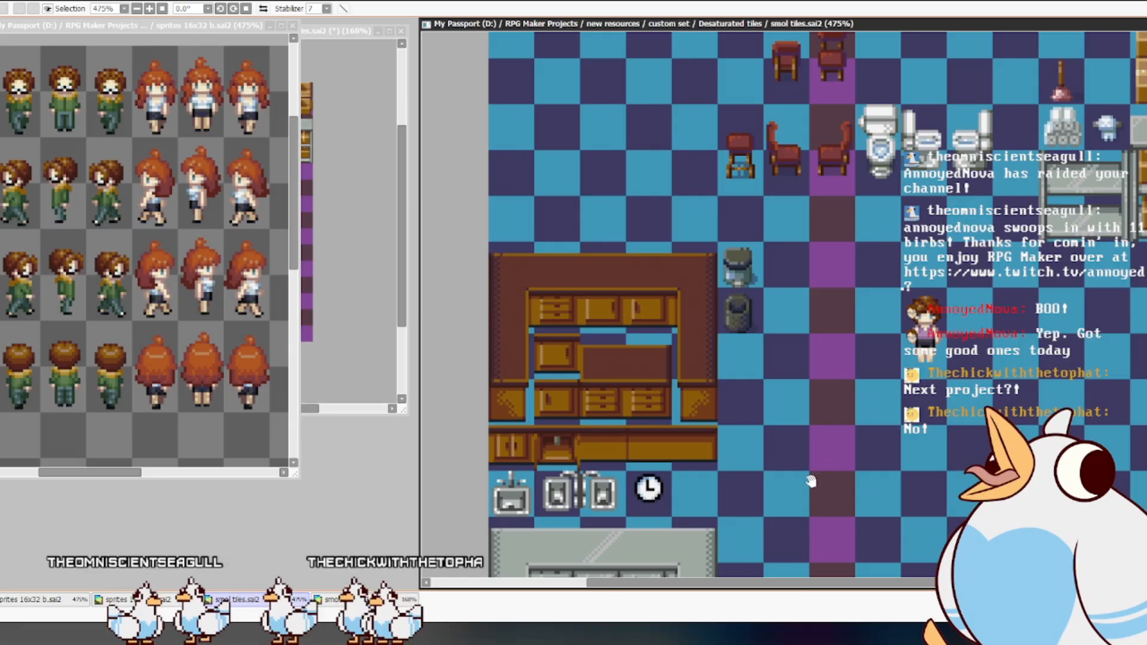
pyautogui.moveTo(906, 431); pyautogui.dragTo(880, 472)
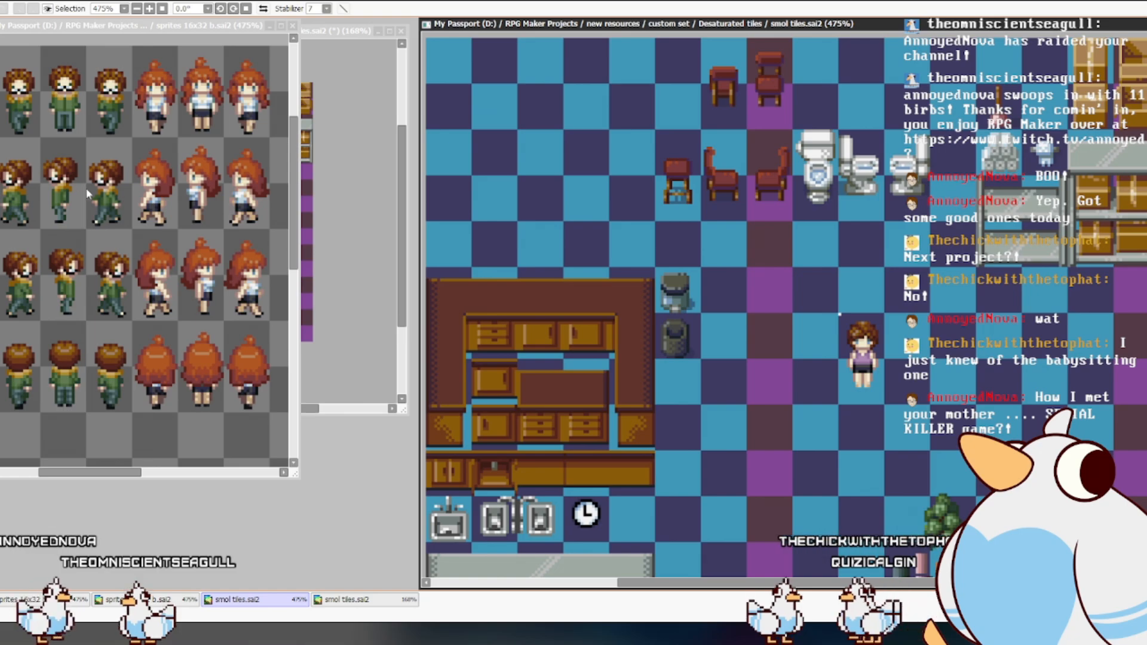
pyautogui.click(220, 120)
pyautogui.moveTo(220, 120); pyautogui.dragTo(182, 171)
pyautogui.scroll(5, 182, 171)
pyautogui.moveTo(177, 250); pyautogui.dragTo(202, 264)
pyautogui.scroll(-6, 202, 266)
pyautogui.moveTo(204, 332); pyautogui.dragTo(224, 253)
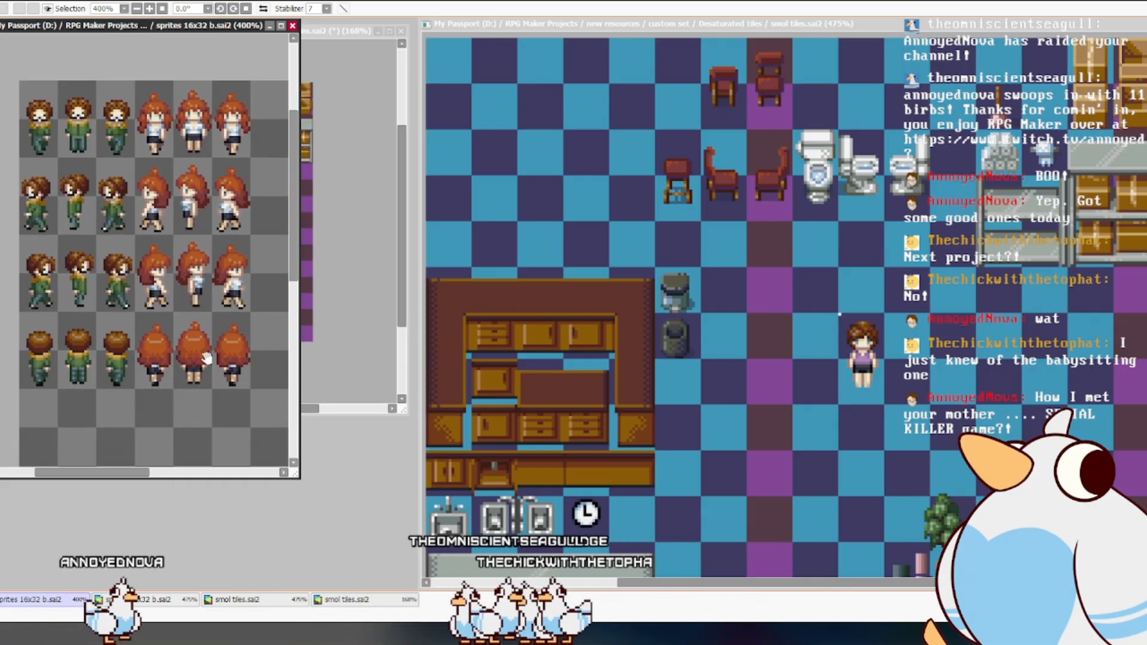
pyautogui.moveTo(229, 384); pyautogui.dragTo(218, 360)
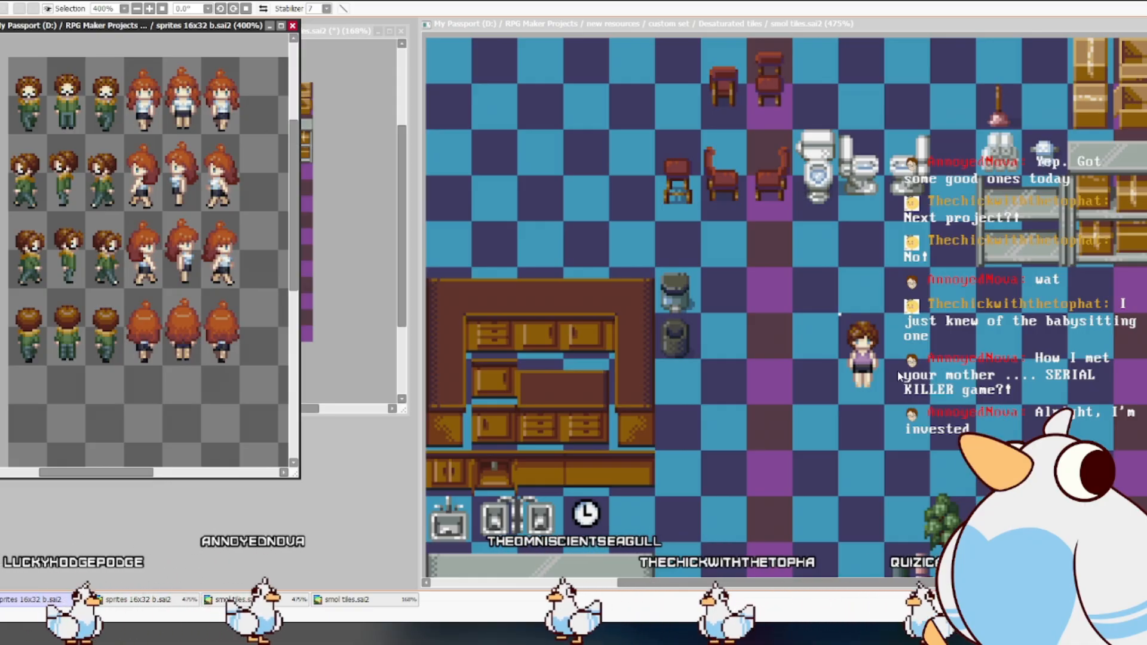
pyautogui.click(866, 301)
pyautogui.moveTo(871, 264); pyautogui.dragTo(870, 320)
pyautogui.moveTo(836, 417); pyautogui.dragTo(889, 385)
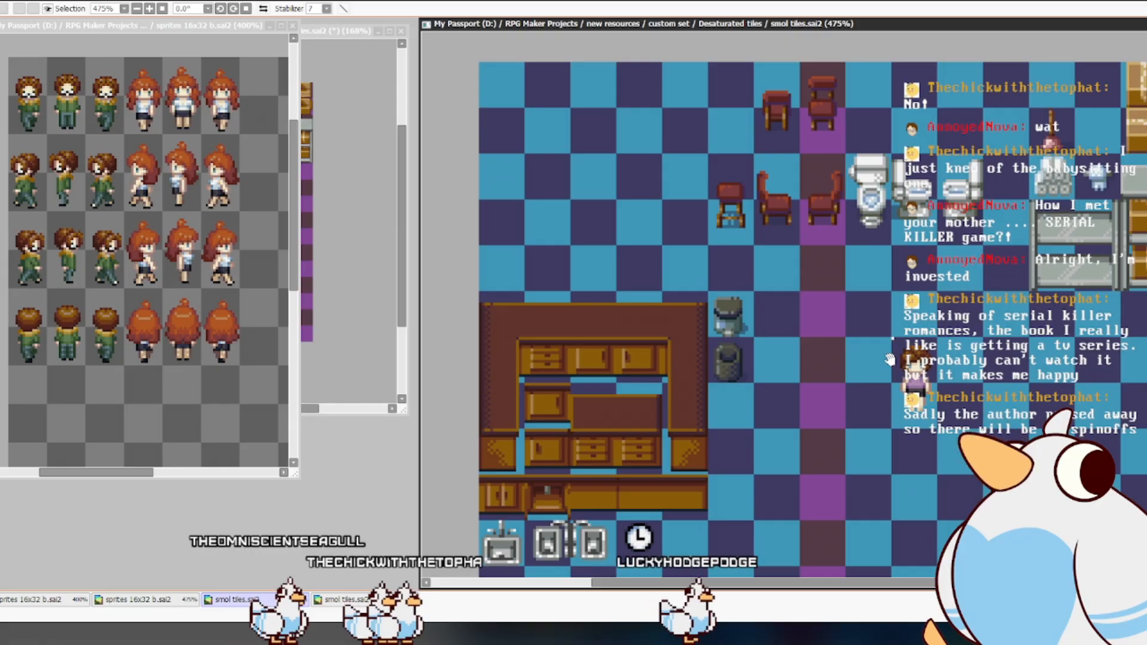
pyautogui.moveTo(748, 455); pyautogui.dragTo(805, 455)
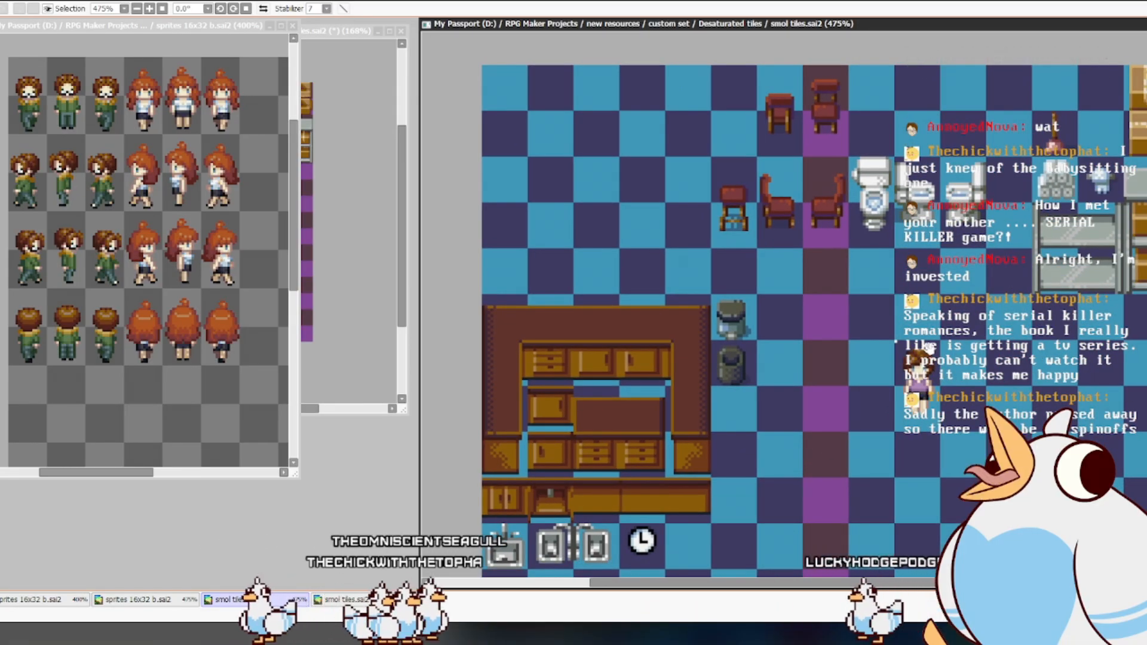
pyautogui.moveTo(926, 335); pyautogui.dragTo(965, 359)
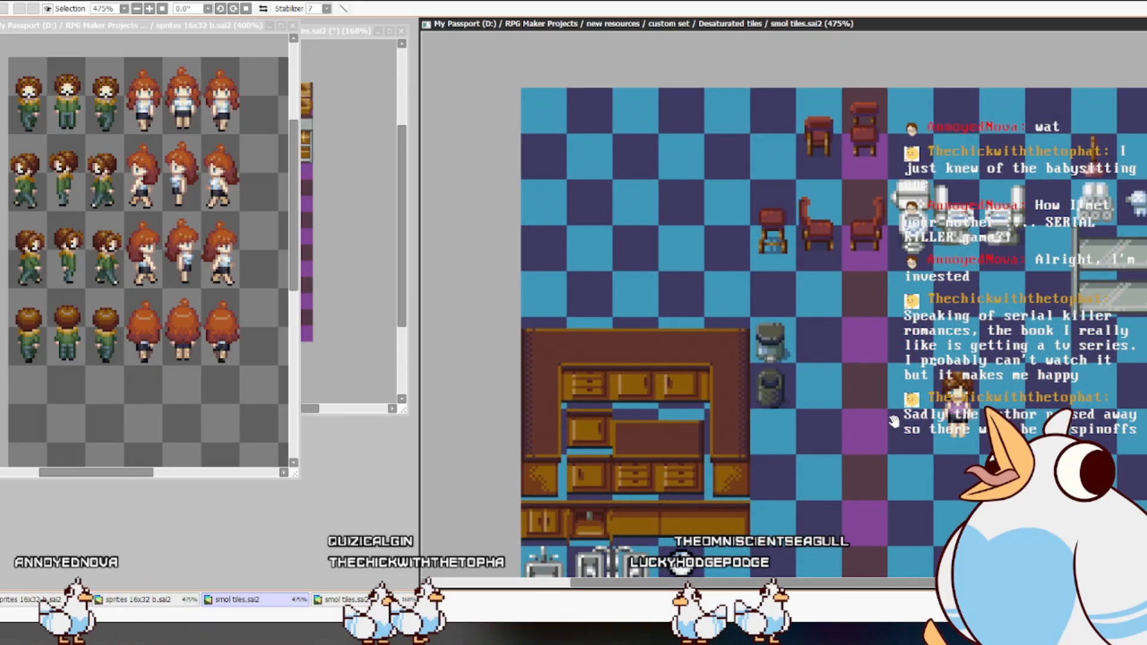
pyautogui.moveTo(891, 389); pyautogui.dragTo(918, 390)
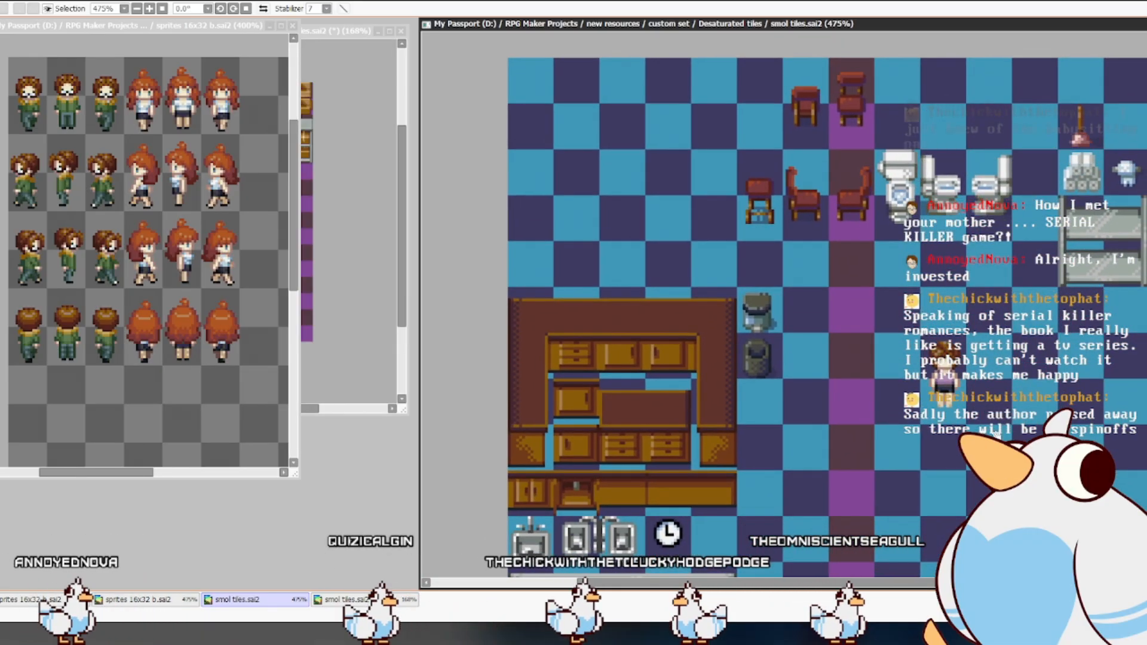
pyautogui.moveTo(920, 334); pyautogui.dragTo(849, 347)
pyautogui.moveTo(936, 478); pyautogui.dragTo(939, 475)
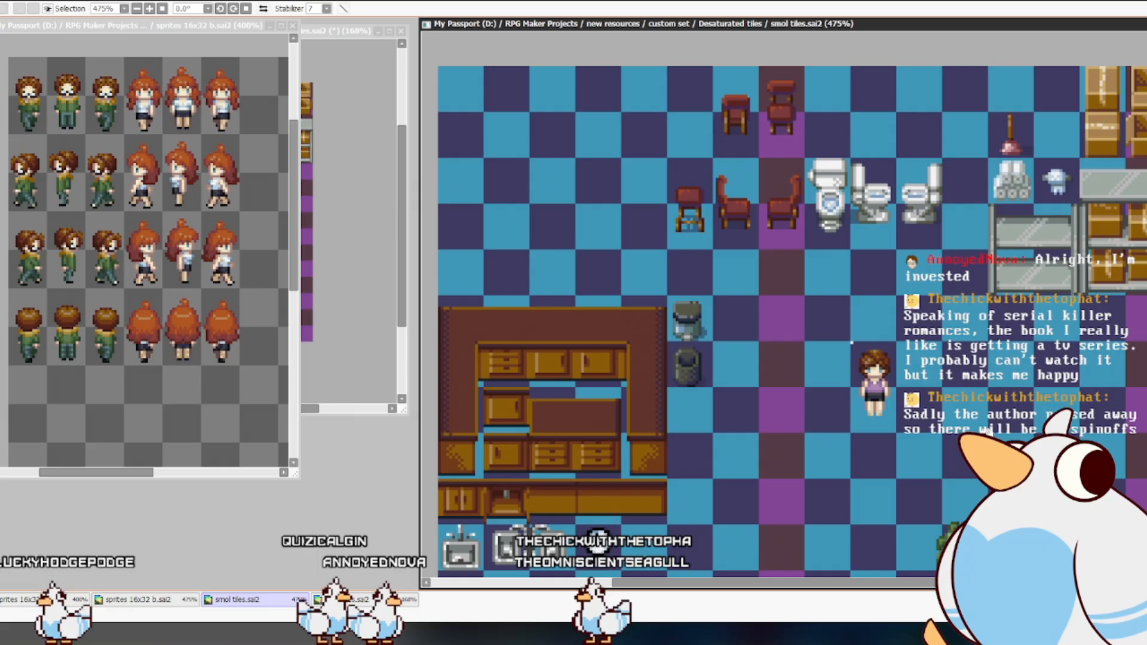
# - Paste the wooden table onto the tile sheet and shift it to the empty floor on the far side of the stool
pyautogui.moveTo(988, 448); pyautogui.dragTo(1047, 403)
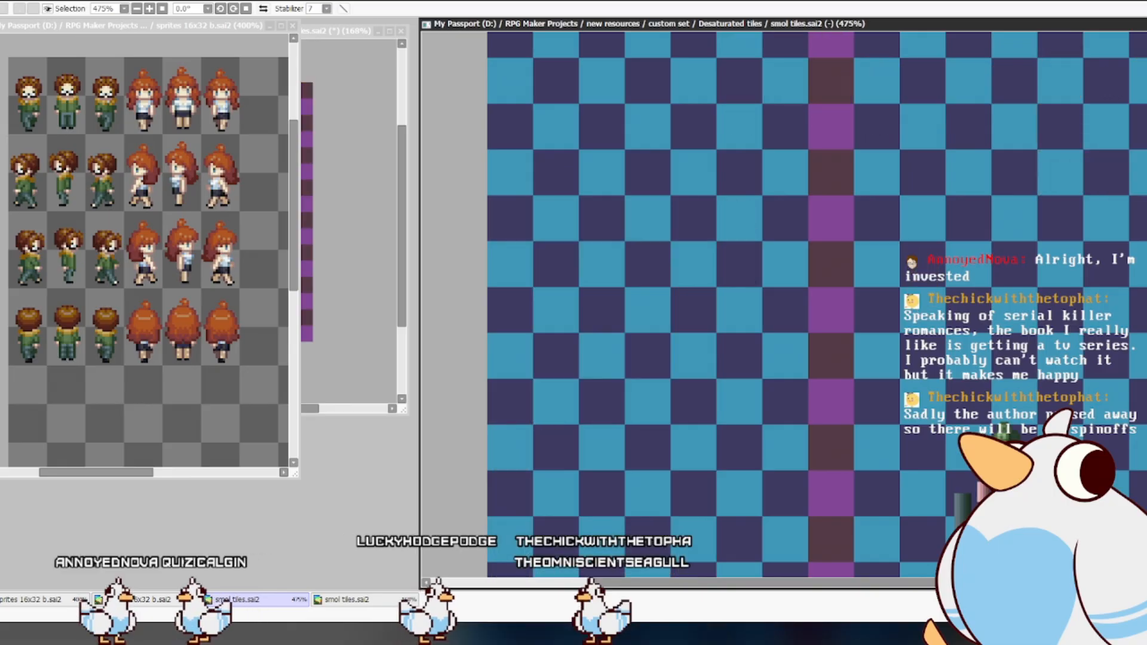
pyautogui.moveTo(854, 475); pyautogui.dragTo(892, 423)
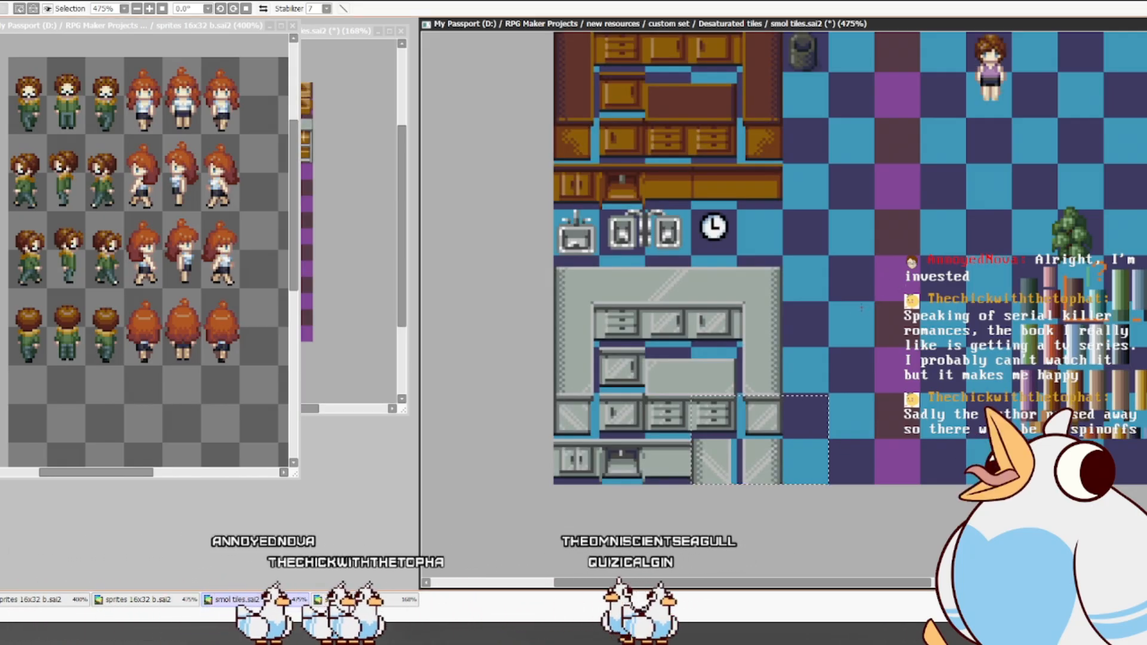
pyautogui.moveTo(890, 307); pyautogui.dragTo(848, 379)
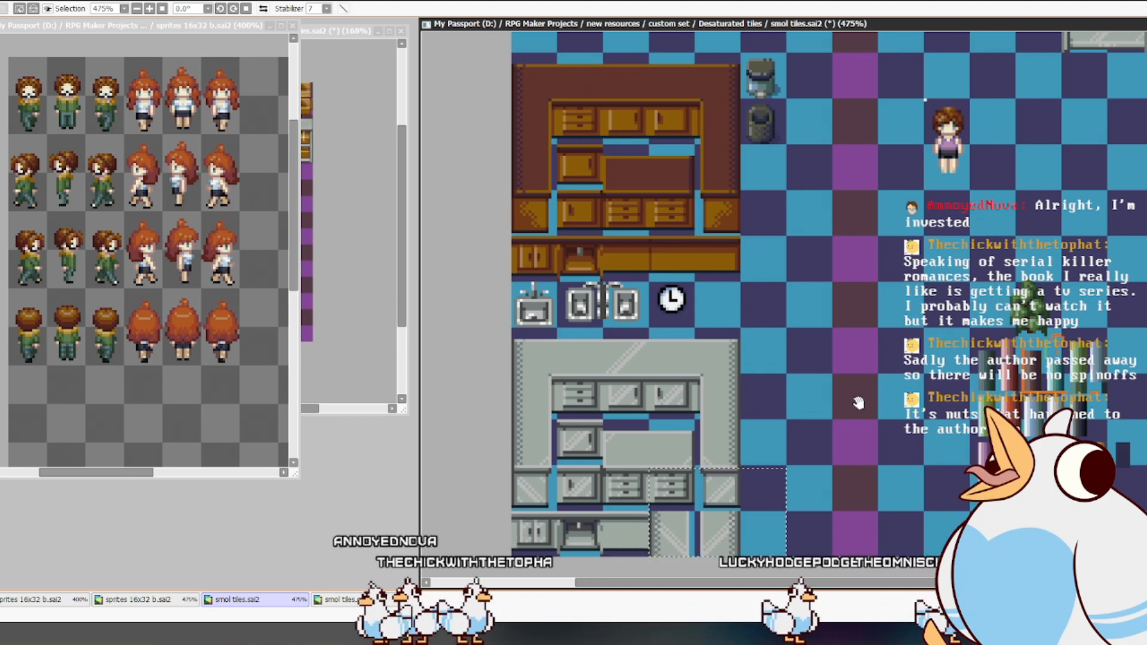
pyautogui.moveTo(894, 380); pyautogui.dragTo(884, 402)
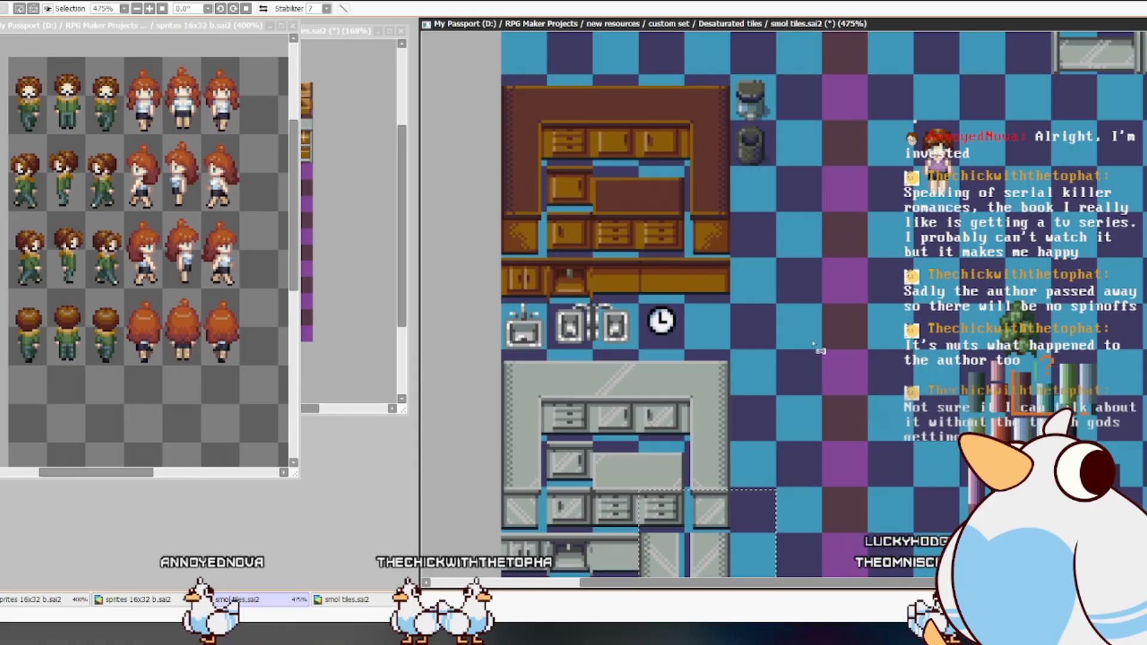
pyautogui.hotkey('ctrl', 'v')
pyautogui.moveTo(841, 466); pyautogui.dragTo(885, 286)
pyautogui.moveTo(957, 293); pyautogui.dragTo(862, 189)
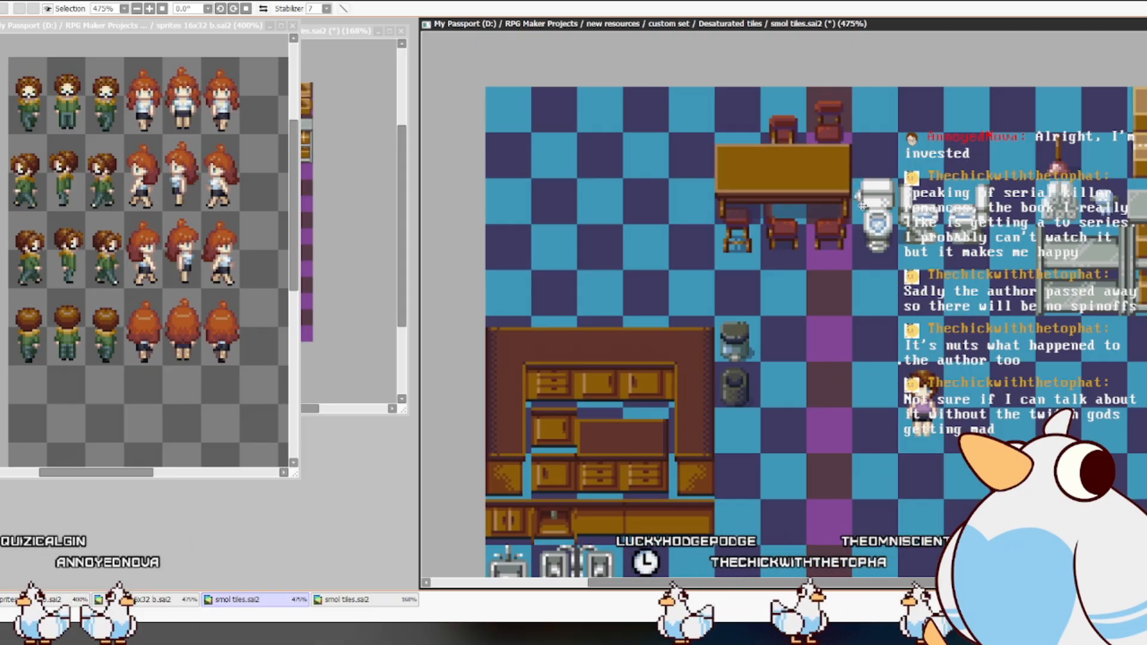
pyautogui.hotkey('ctrl', 'shift', 'Left')
pyautogui.hotkey('ctrl', 'shift', 'Left')
pyautogui.hotkey('ctrl', 'shift', 'Left')
pyautogui.hotkey('ctrl', 'shift', 'Left')
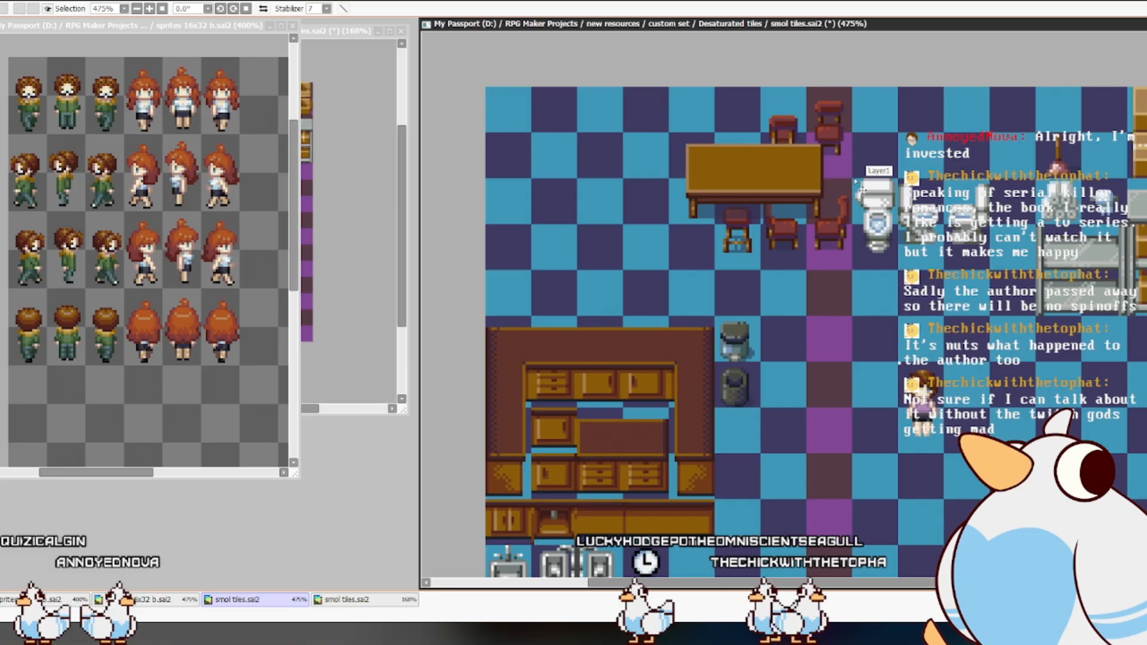
pyautogui.hotkey('ctrl', 'shift', 'Left')
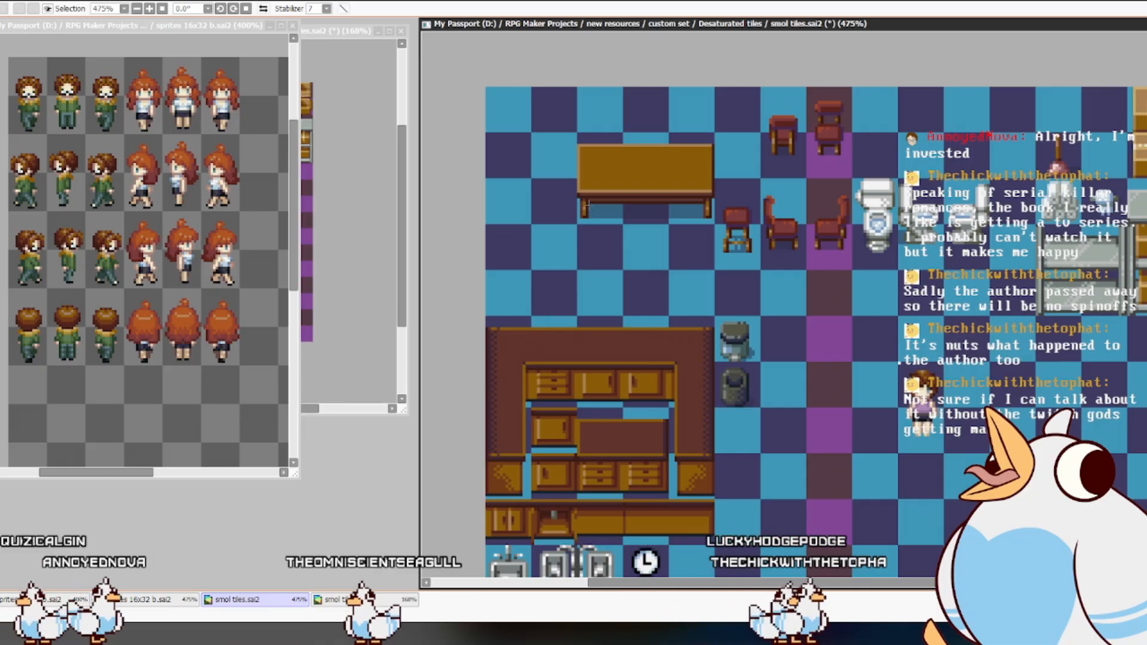
# - Shorten the wooden table to two tiles long by shifting its left end inward over the tabletop
pyautogui.moveTo(589, 205); pyautogui.dragTo(622, 237)
pyautogui.hotkey('ctrl', 'd')
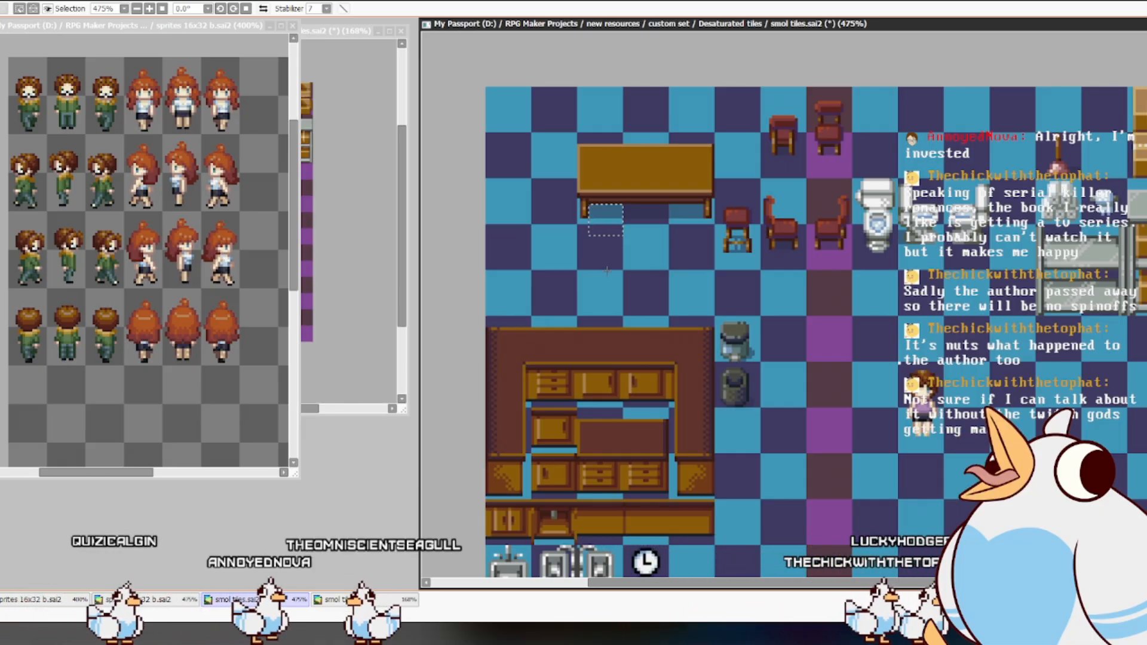
pyautogui.moveTo(559, 124); pyautogui.dragTo(623, 238)
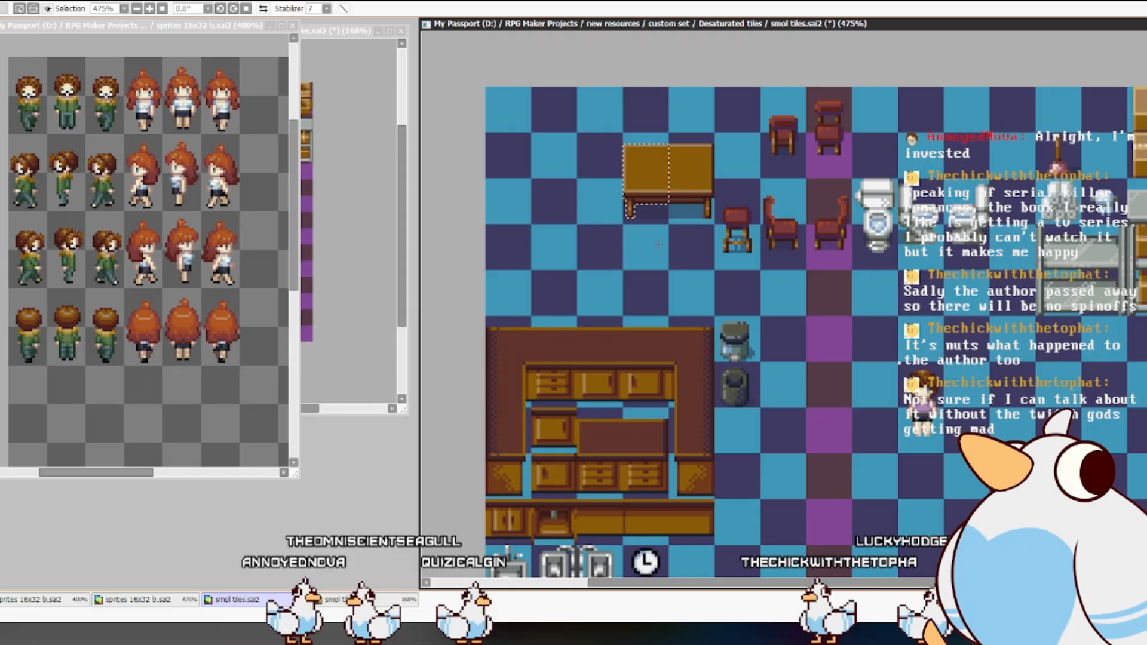
pyautogui.hotkey('alt', 'Tab')
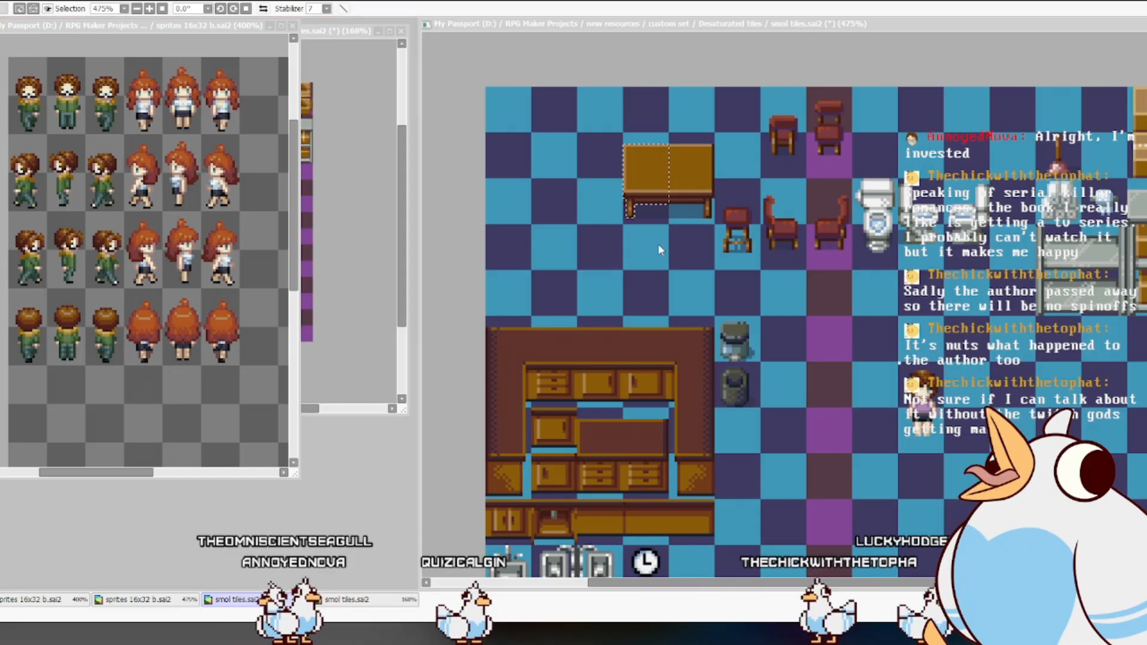
pyautogui.hotkey('alt', 'Tab')
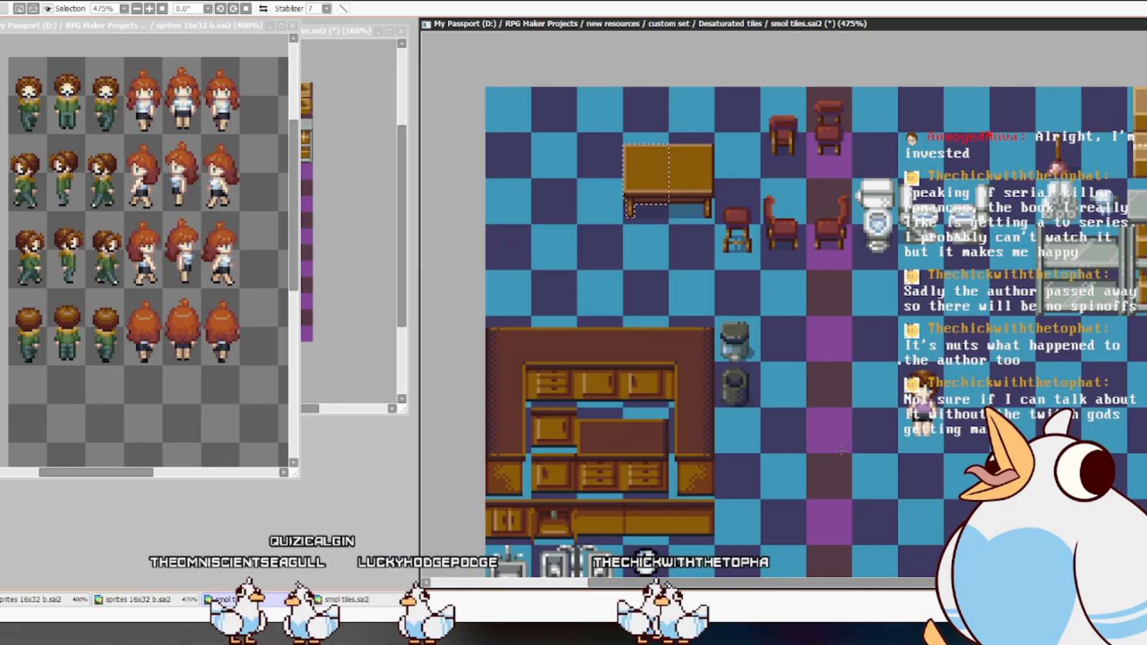
pyautogui.scroll(4, 594, 181)
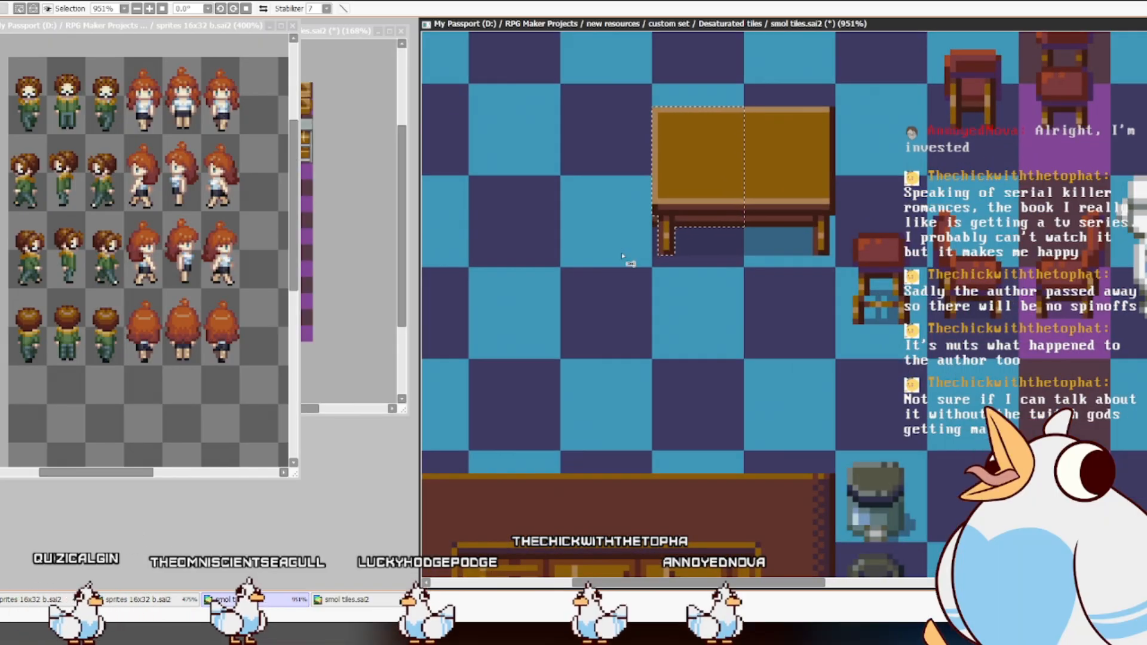
pyautogui.moveTo(667, 339); pyautogui.dragTo(701, 328)
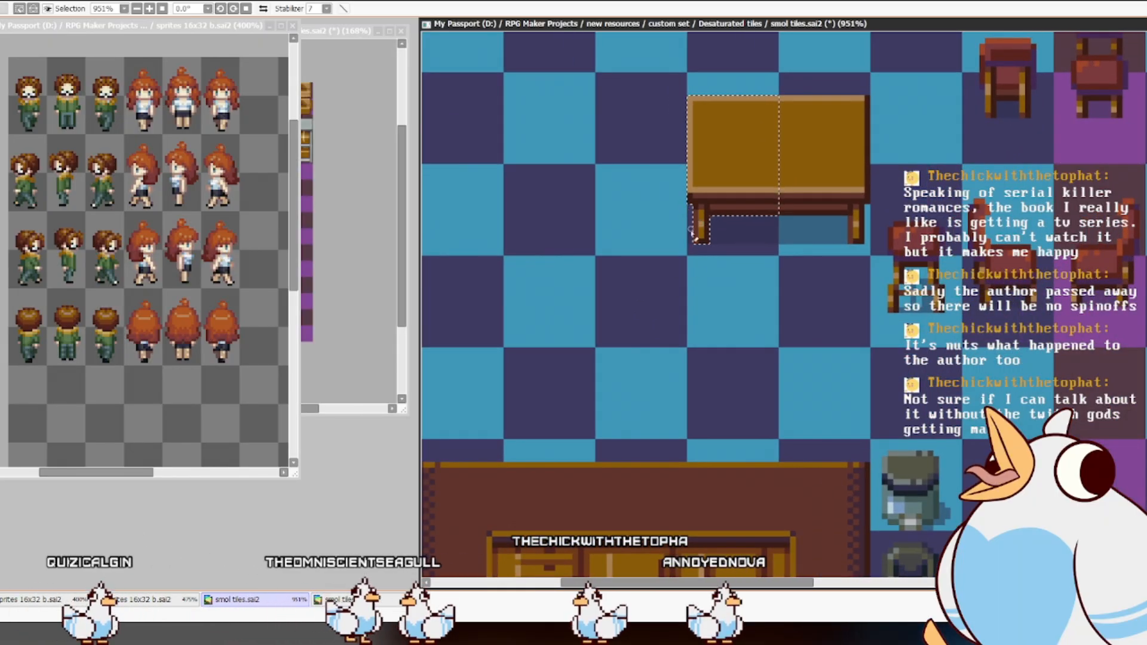
pyautogui.hotkey('ctrl', 'd')
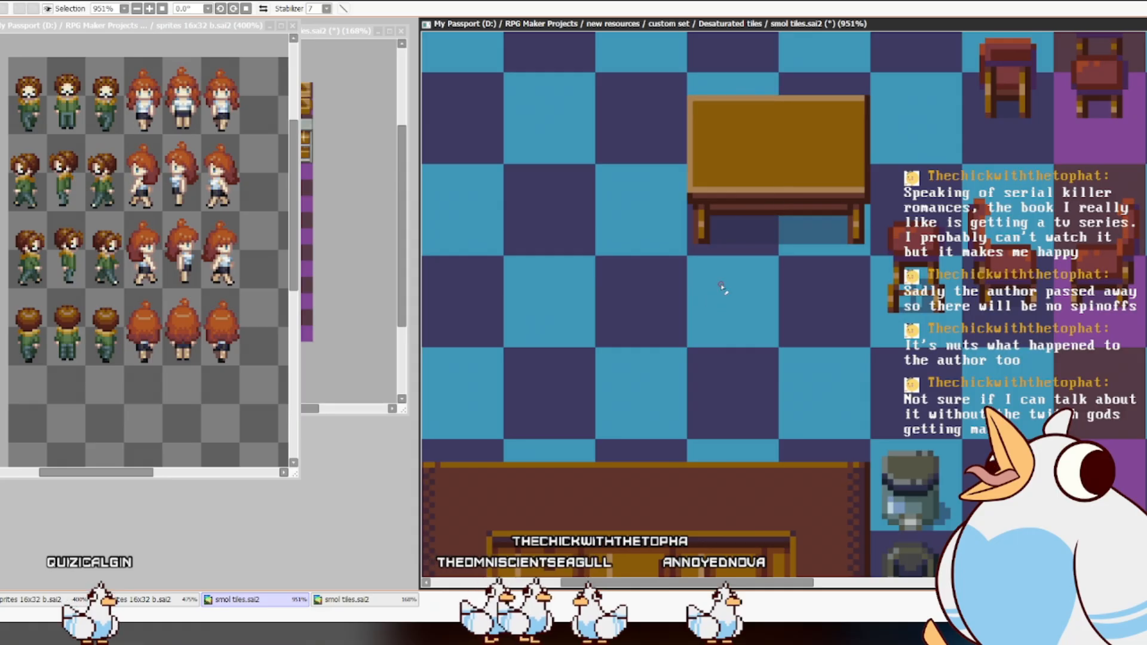
# - Move the table's front edge and legs up two pixels to make the tabletop shallower
pyautogui.moveTo(664, 170); pyautogui.dragTo(872, 325)
pyautogui.hotkey('ctrl', 'Up')
pyautogui.hotkey('ctrl', 'Up')
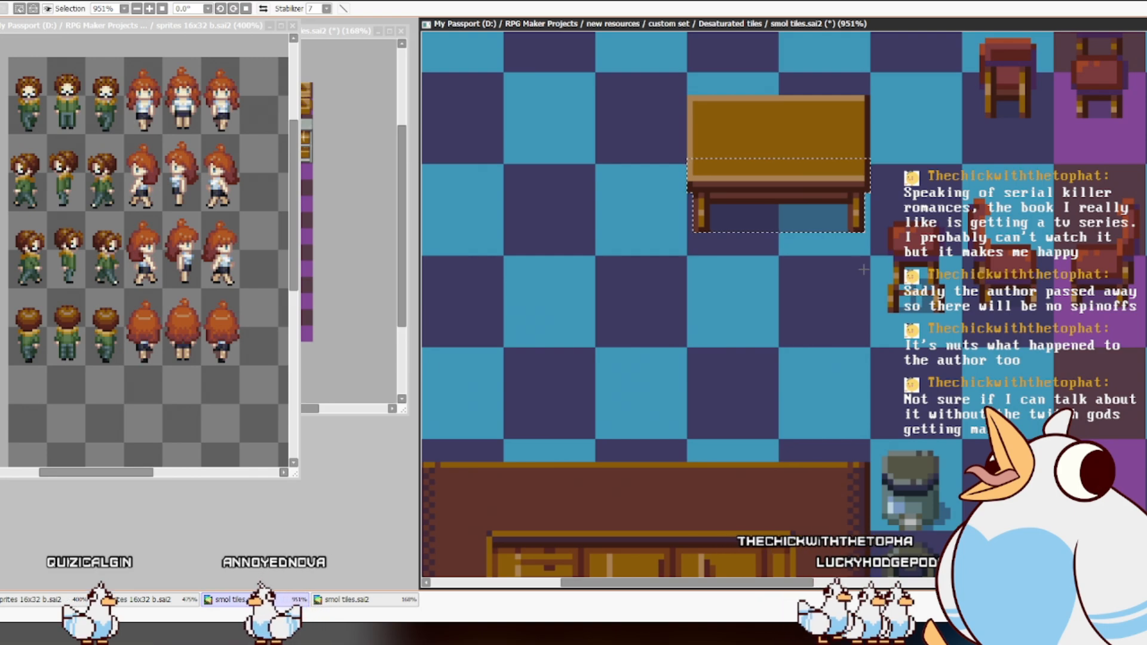
pyautogui.hotkey('ctrl', 'd')
# - Test the table's size over the chairs and place it on the floor just left of the front- and back-view chairs
pyautogui.moveTo(864, 315); pyautogui.dragTo(720, 451)
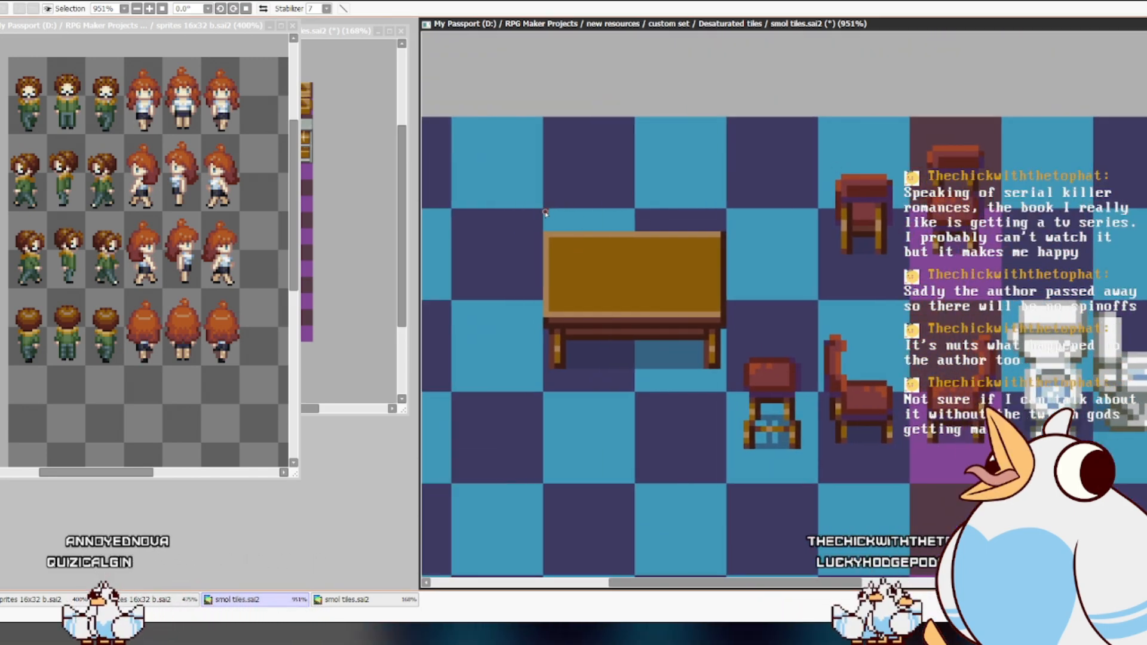
pyautogui.moveTo(622, 274); pyautogui.dragTo(917, 292)
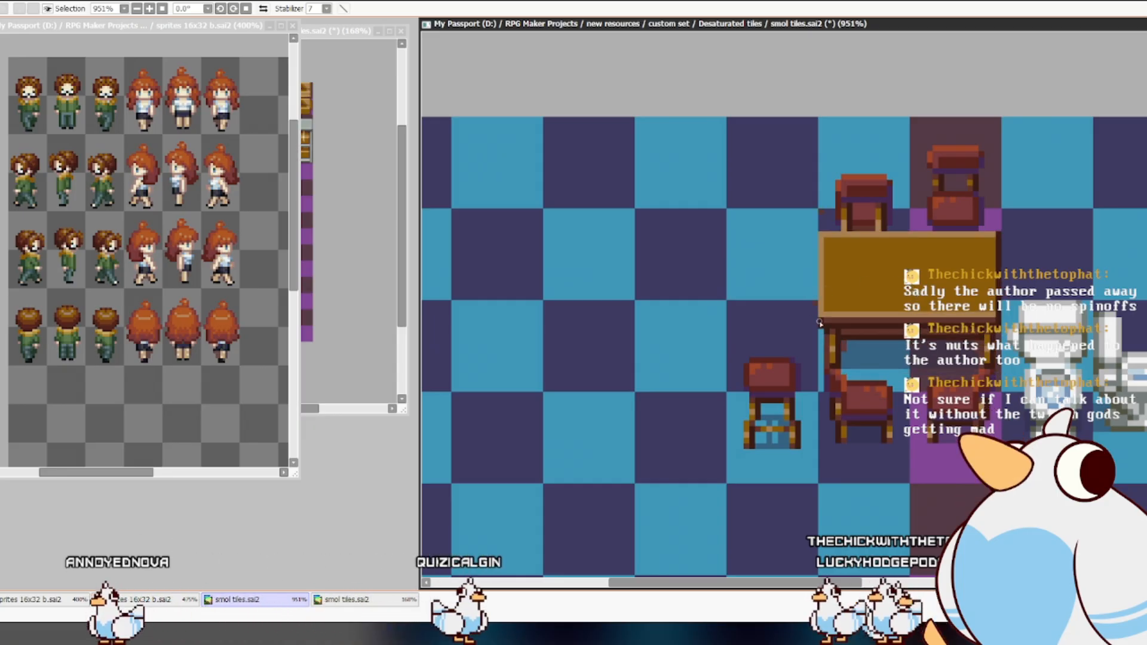
pyautogui.moveTo(913, 322); pyautogui.dragTo(944, 145)
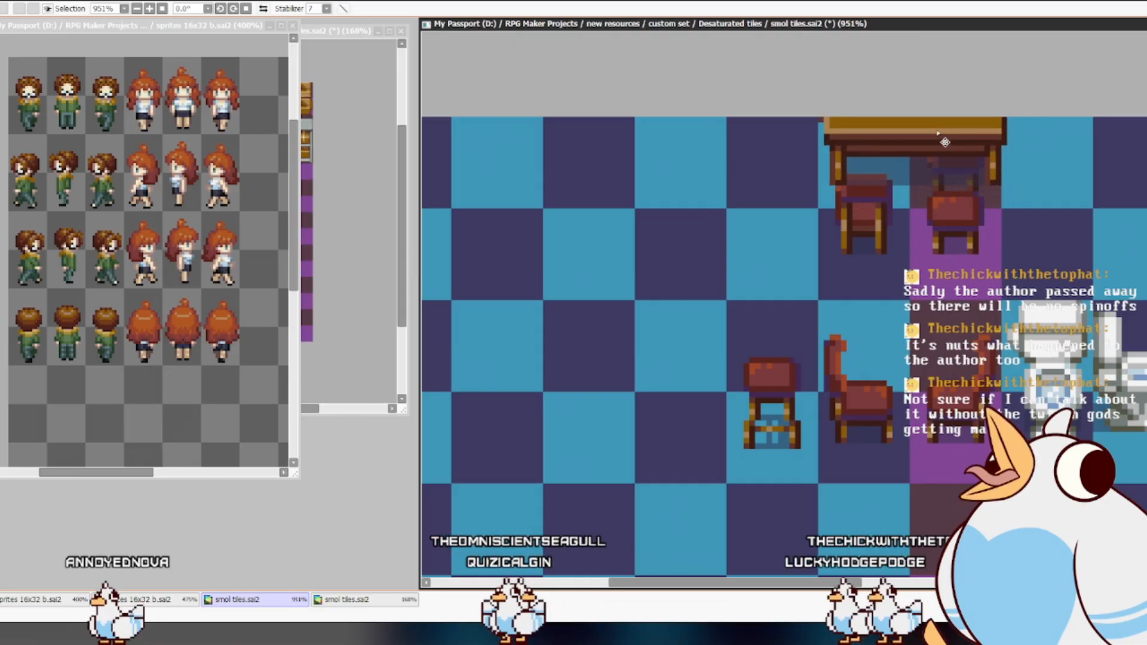
pyautogui.moveTo(945, 142); pyautogui.dragTo(750, 222)
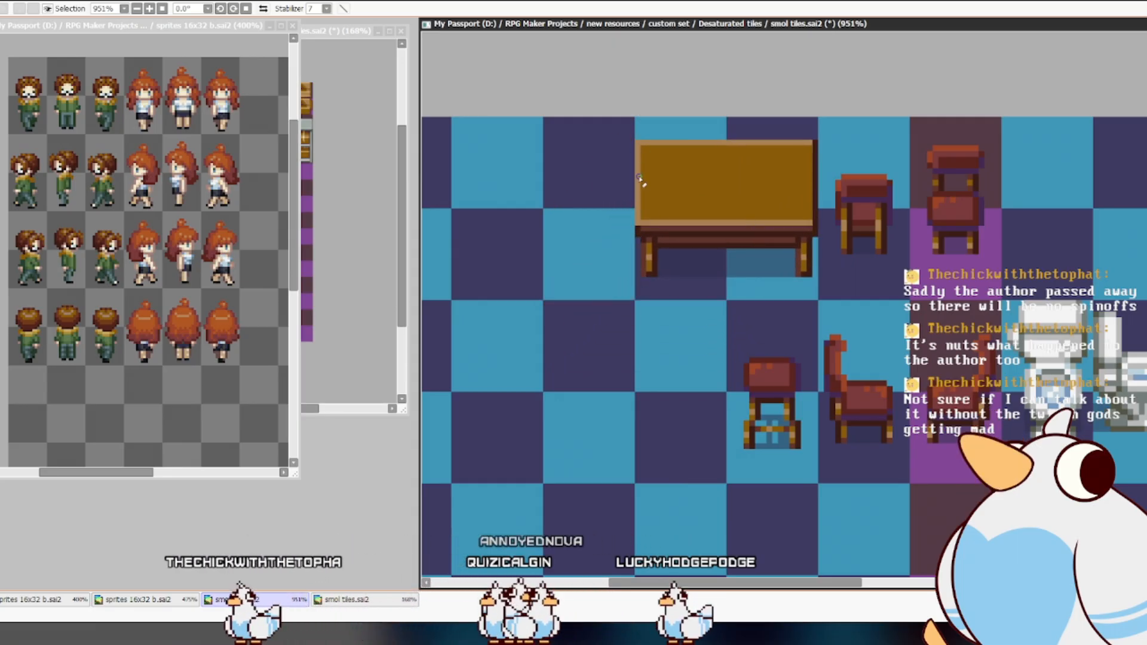
# - Duplicate the shortened table and place the copy on the empty floor diagonally below the original
pyautogui.moveTo(679, 216); pyautogui.dragTo(799, 227)
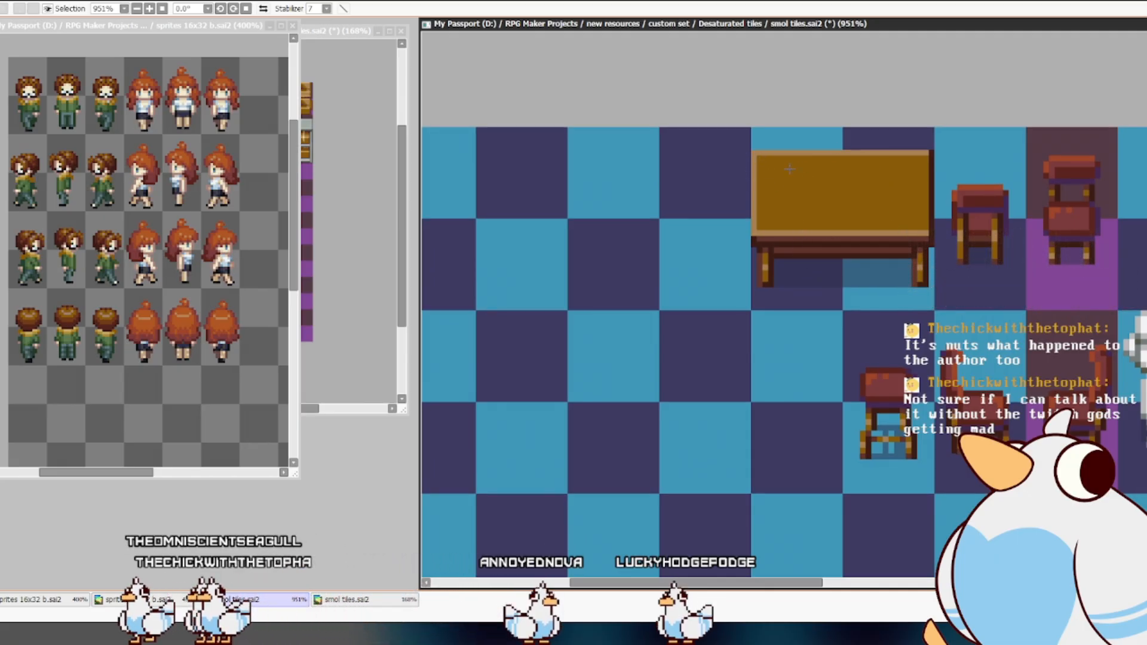
pyautogui.moveTo(735, 132); pyautogui.dragTo(938, 315)
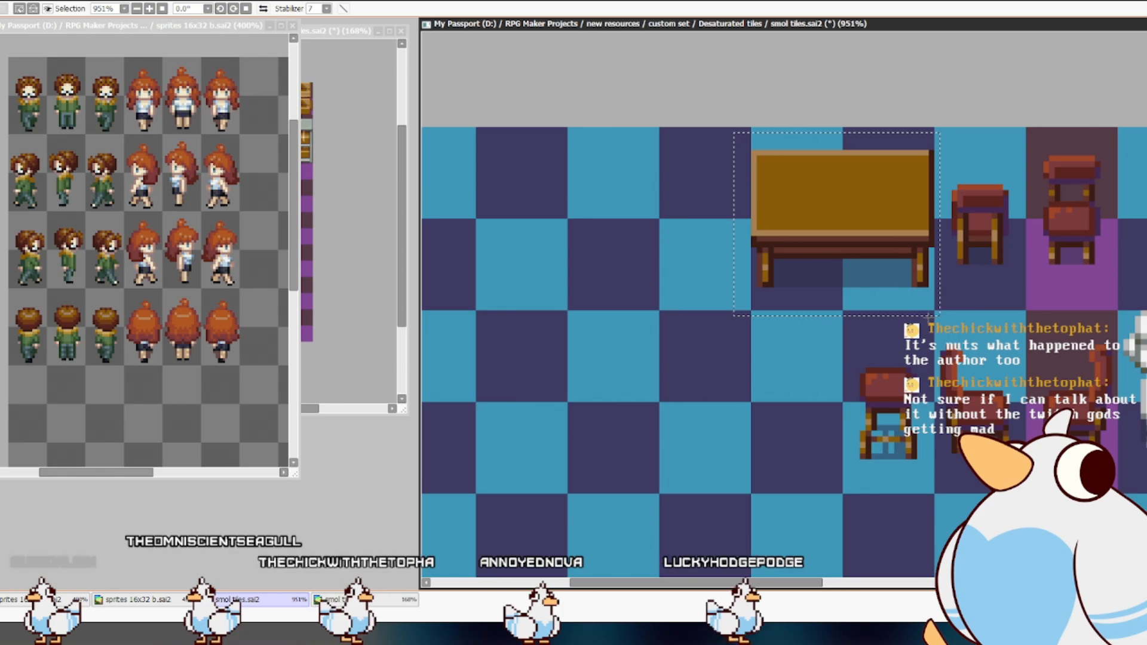
pyautogui.hotkey('ctrl', 'c')
pyautogui.hotkey('ctrl', 'v')
pyautogui.moveTo(853, 246); pyautogui.dragTo(679, 395)
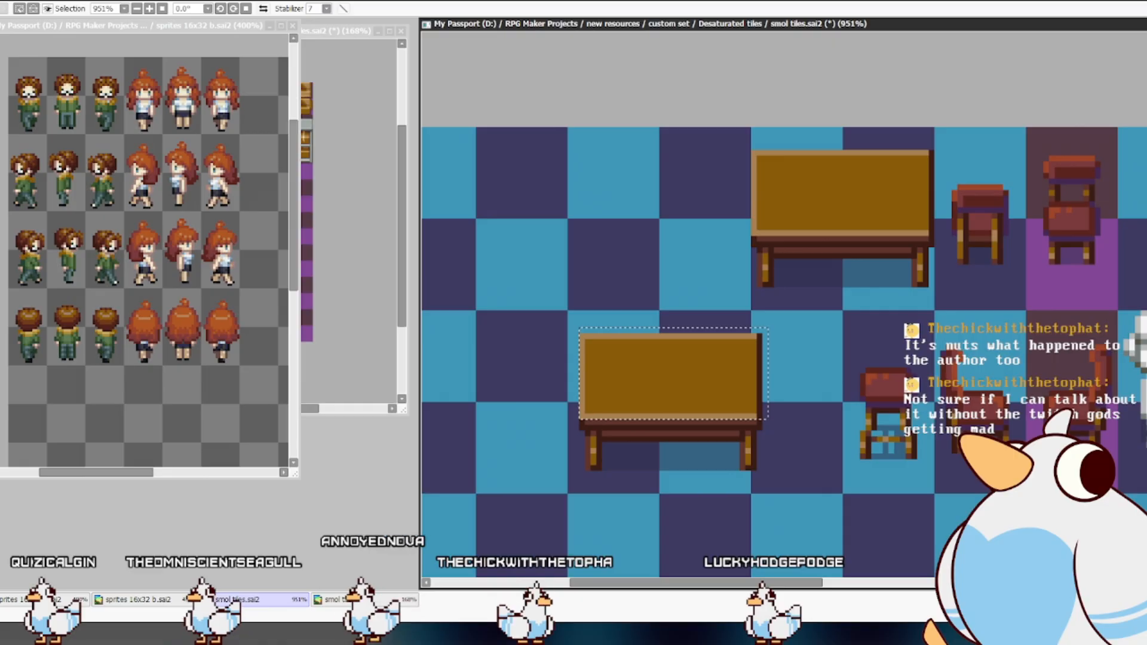
# - Rotate the copied tabletop to vertical and widen it by two pixels, stretching its middle to fill the gap
pyautogui.hotkey('ctrl', 't')
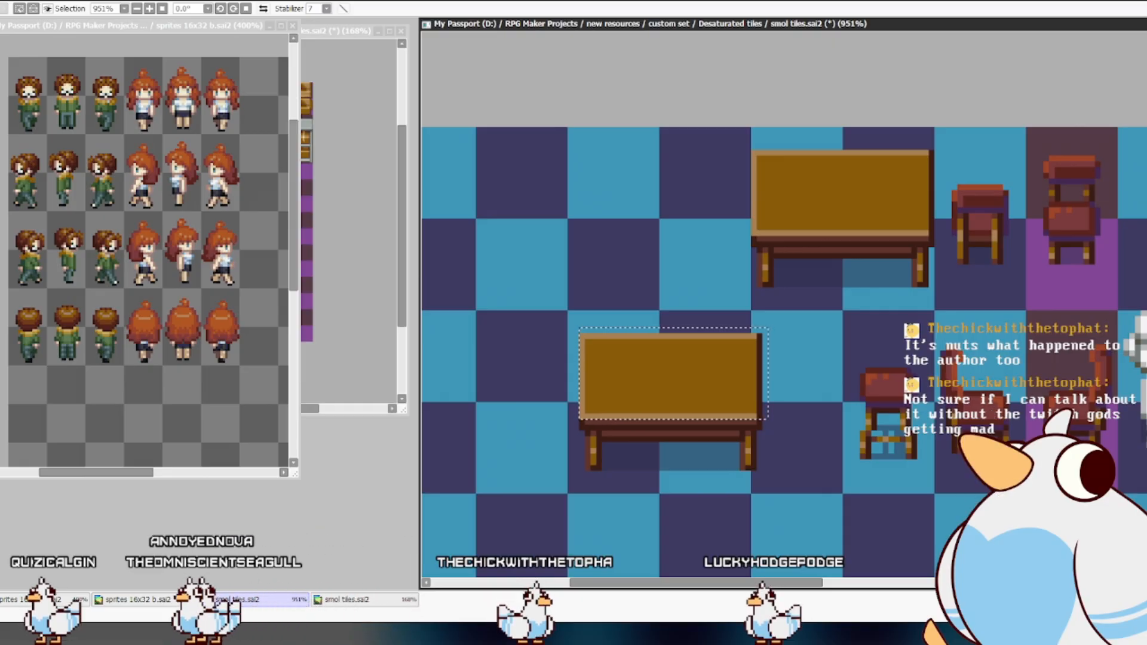
pyautogui.moveTo(688, 357); pyautogui.dragTo(647, 314)
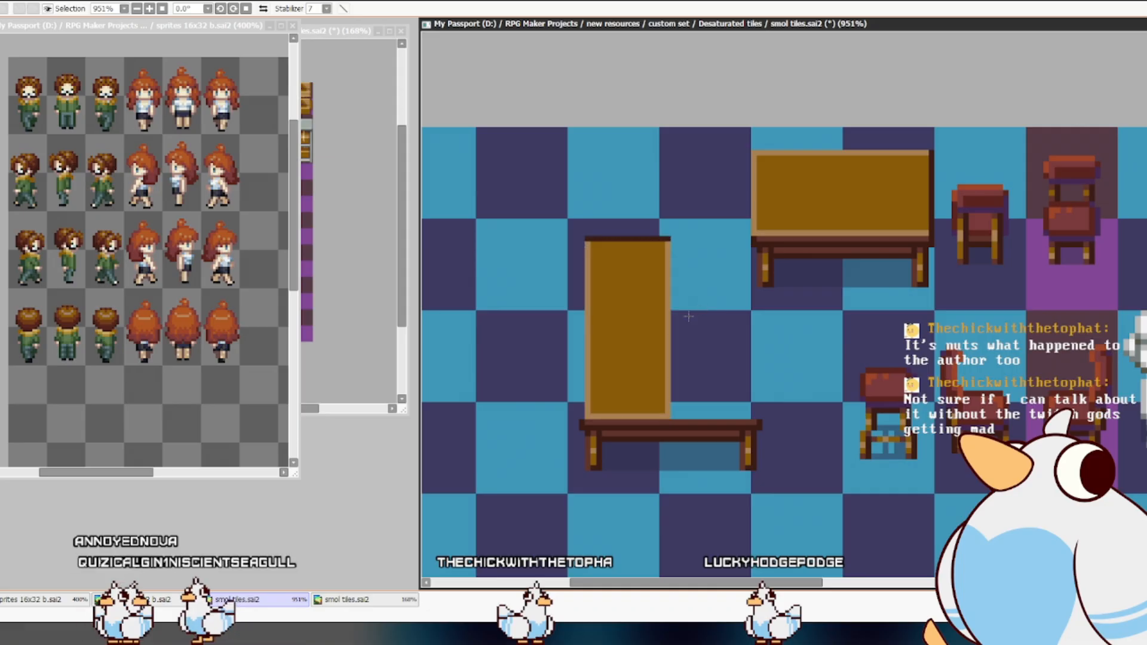
pyautogui.moveTo(644, 372); pyautogui.dragTo(679, 236)
pyautogui.hotkey('ctrl', 'Right')
pyautogui.hotkey('ctrl', 'Right')
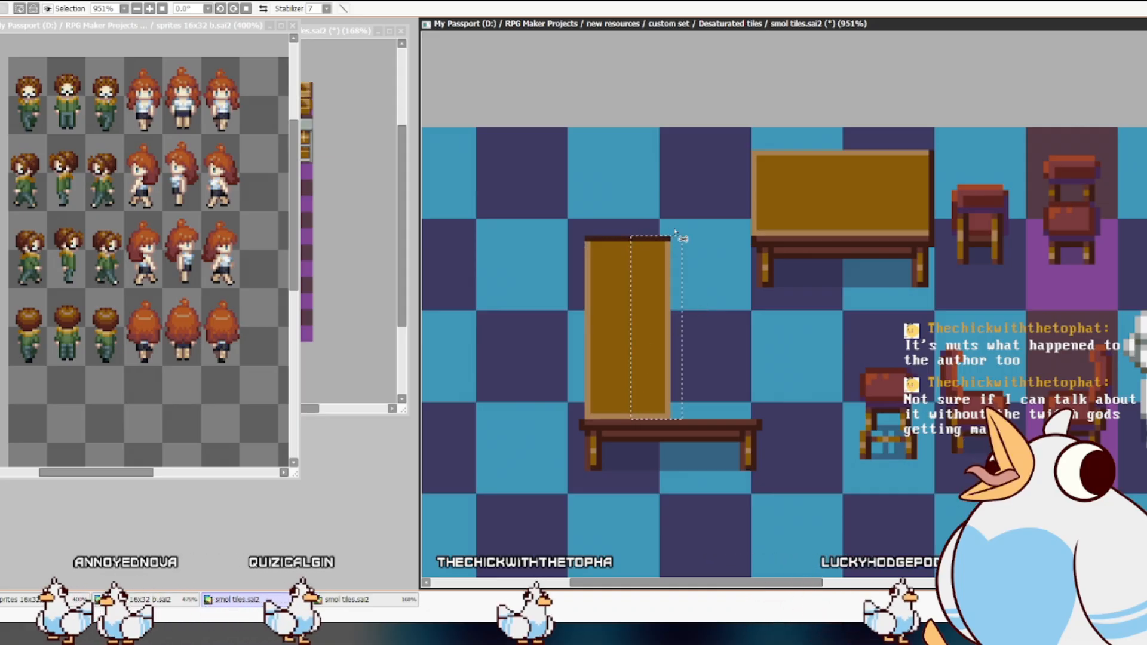
pyautogui.moveTo(617, 238); pyautogui.dragTo(633, 417)
pyautogui.hotkey('ctrl', 't')
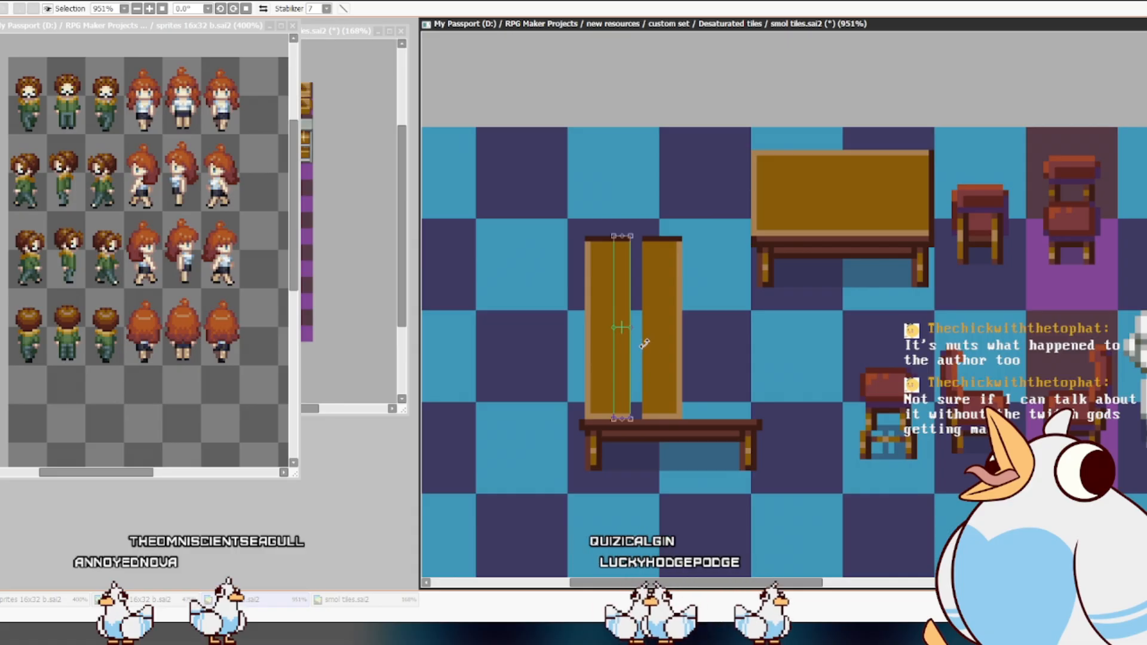
pyautogui.moveTo(640, 331); pyautogui.dragTo(653, 333)
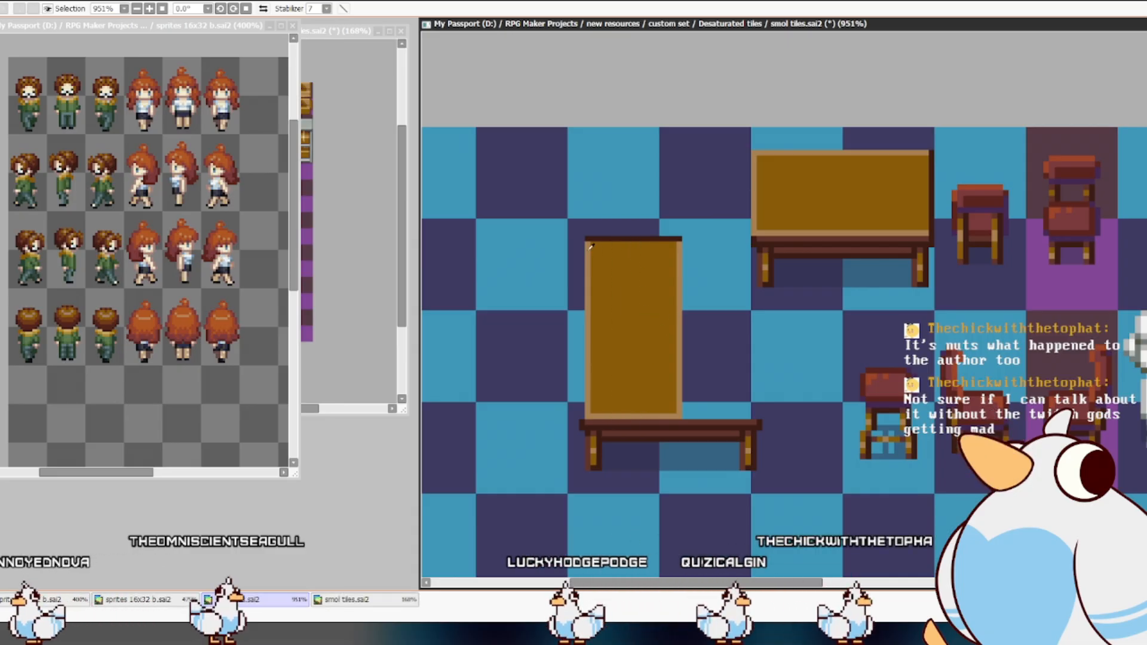
# - Repaint the vertical tabletop's borders with light tan along the top and dark brown down the right side
pyautogui.rightClick(772, 242)
pyautogui.moveTo(679, 244); pyautogui.dragTo(679, 416)
pyautogui.hotkey('ctrl', 'z')
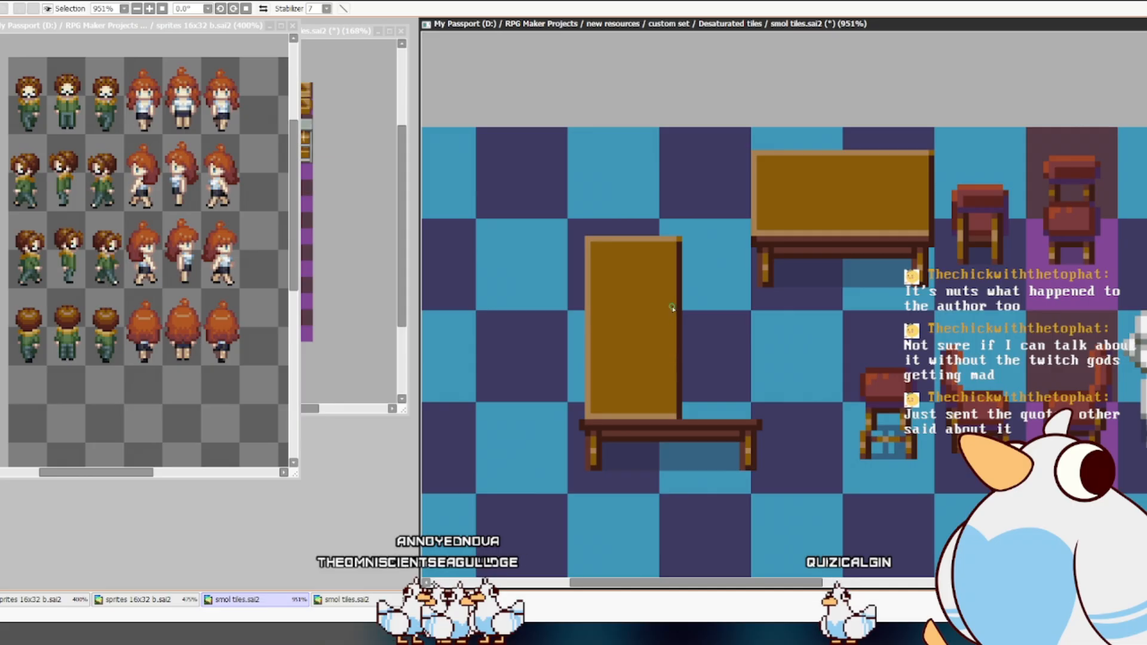
# - Align the vertical table with the tile grid and narrow its tabletop by one pixel from the right side
pyautogui.moveTo(658, 360); pyautogui.dragTo(640, 342)
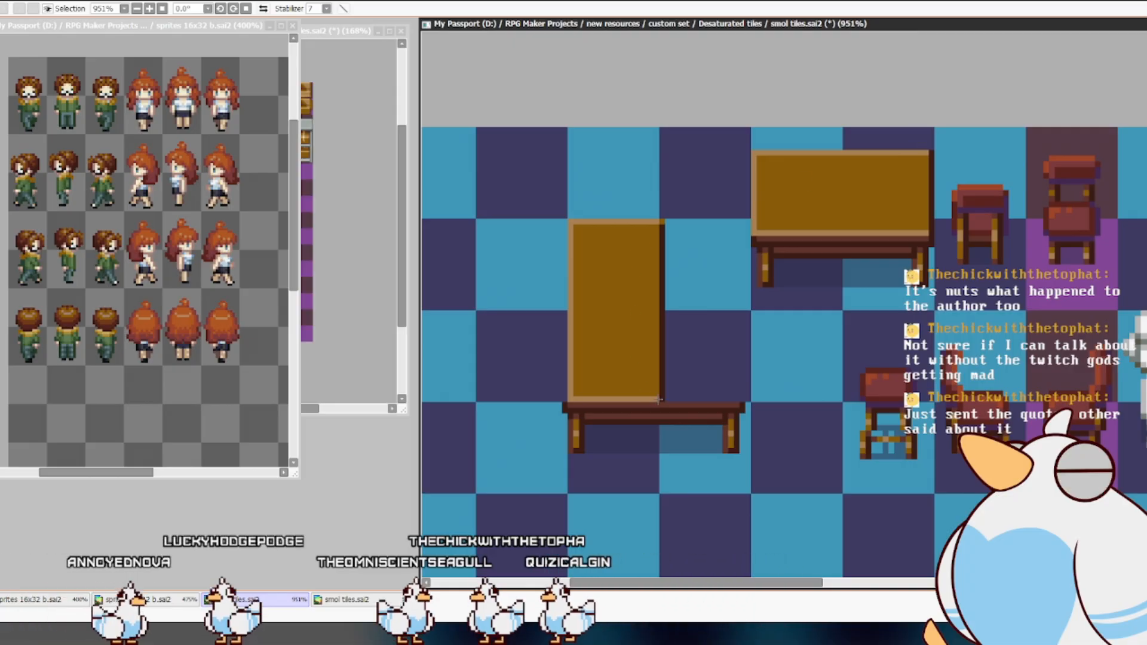
pyautogui.moveTo(684, 213); pyautogui.dragTo(680, 213)
pyautogui.hotkey('ctrl', 'd')
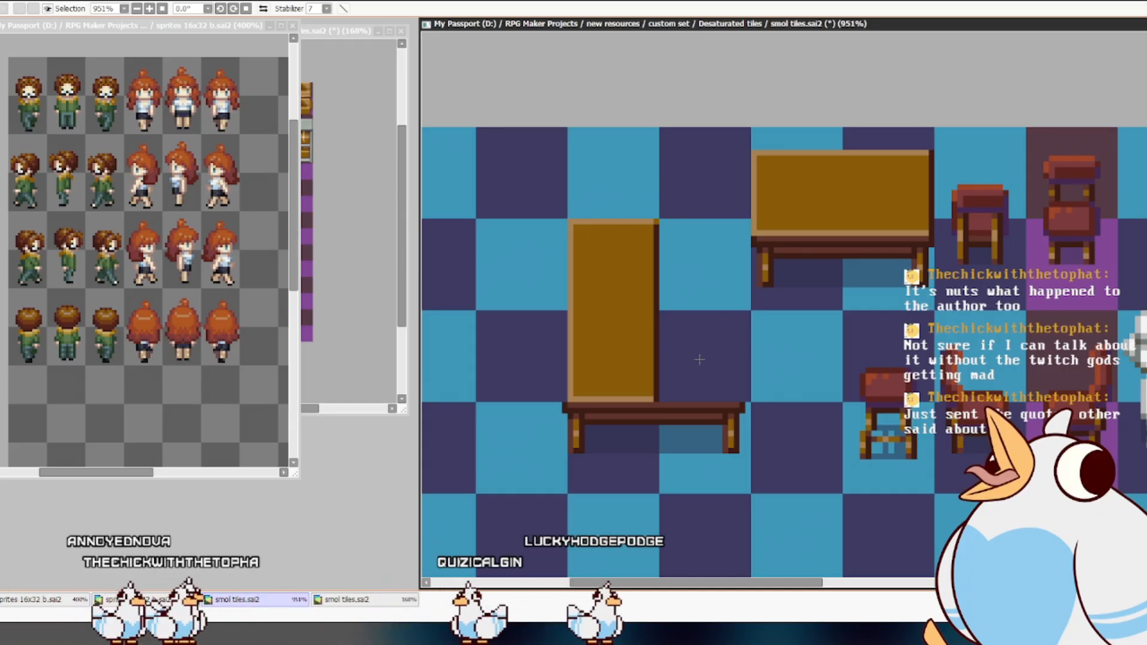
# - Shift the vertical table's legs and crossbeam one pixel right to line up with the tabletop's left edge
pyautogui.moveTo(557, 402); pyautogui.dragTo(583, 446)
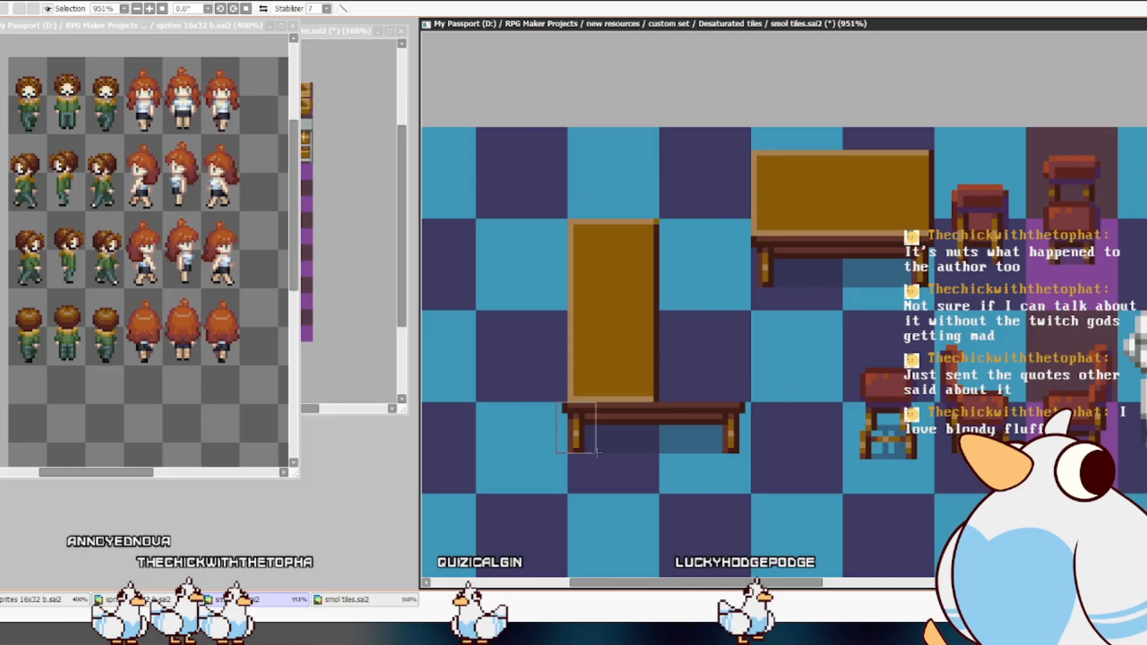
pyautogui.moveTo(737, 472); pyautogui.dragTo(756, 473)
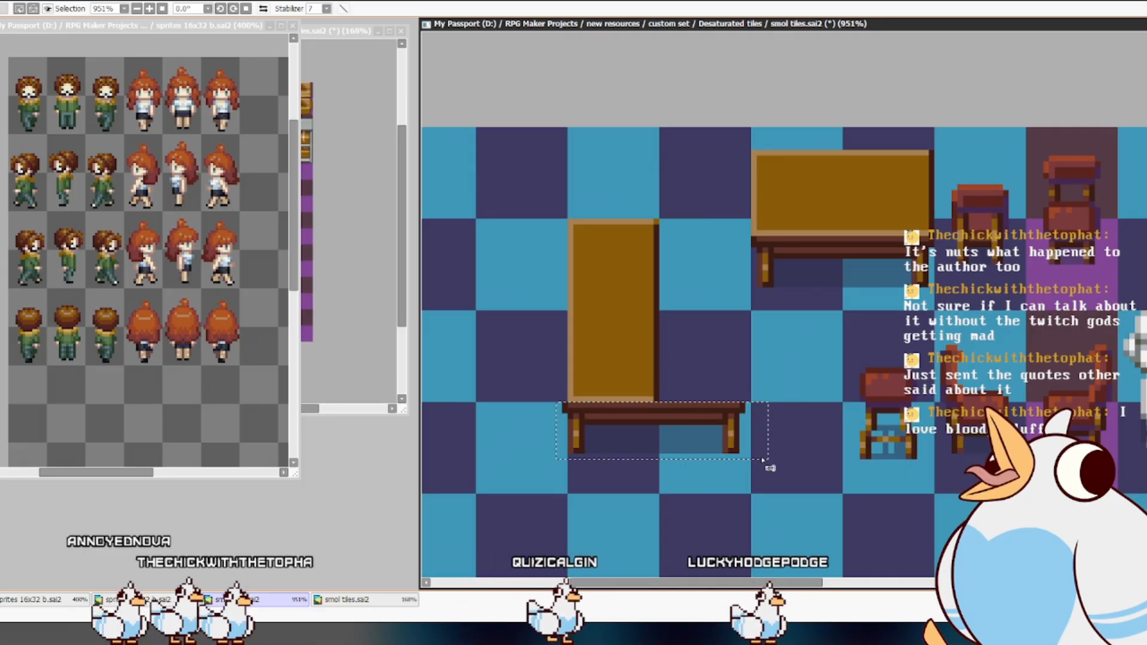
pyautogui.hotkey('ctrl', 'Right')
pyautogui.hotkey('ctrl', 'd')
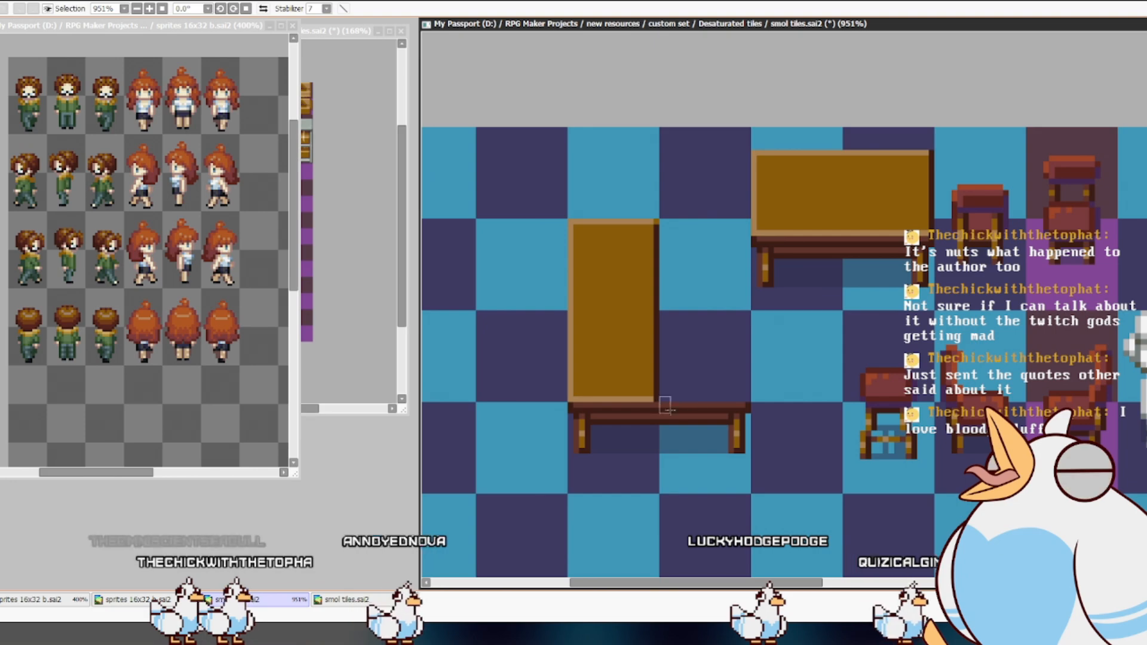
# - Set aside the underframe's excess crossbeam and move the right leg inward beneath the narrow tabletop's right edge
pyautogui.moveTo(663, 403); pyautogui.dragTo(768, 481)
pyautogui.hotkey('ctrl', 'd')
pyautogui.moveTo(660, 391); pyautogui.dragTo(675, 420)
pyautogui.moveTo(718, 473); pyautogui.dragTo(761, 471)
pyautogui.hotkey('ctrl', 'd')
pyautogui.moveTo(744, 429); pyautogui.dragTo(662, 420)
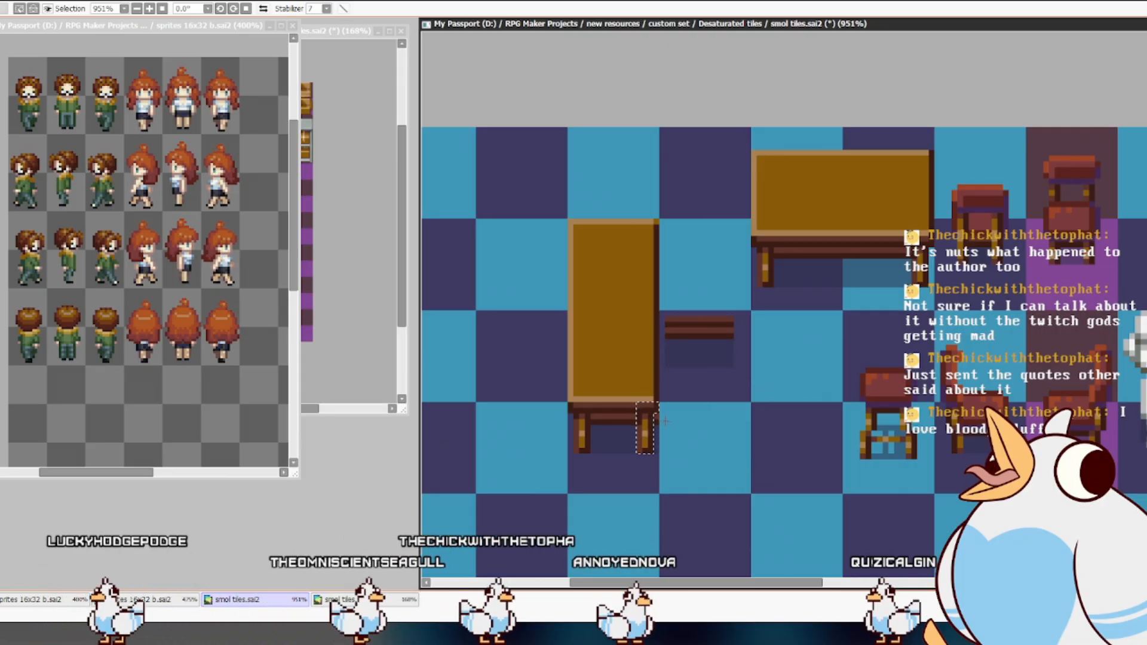
pyautogui.moveTo(656, 417); pyautogui.dragTo(664, 473)
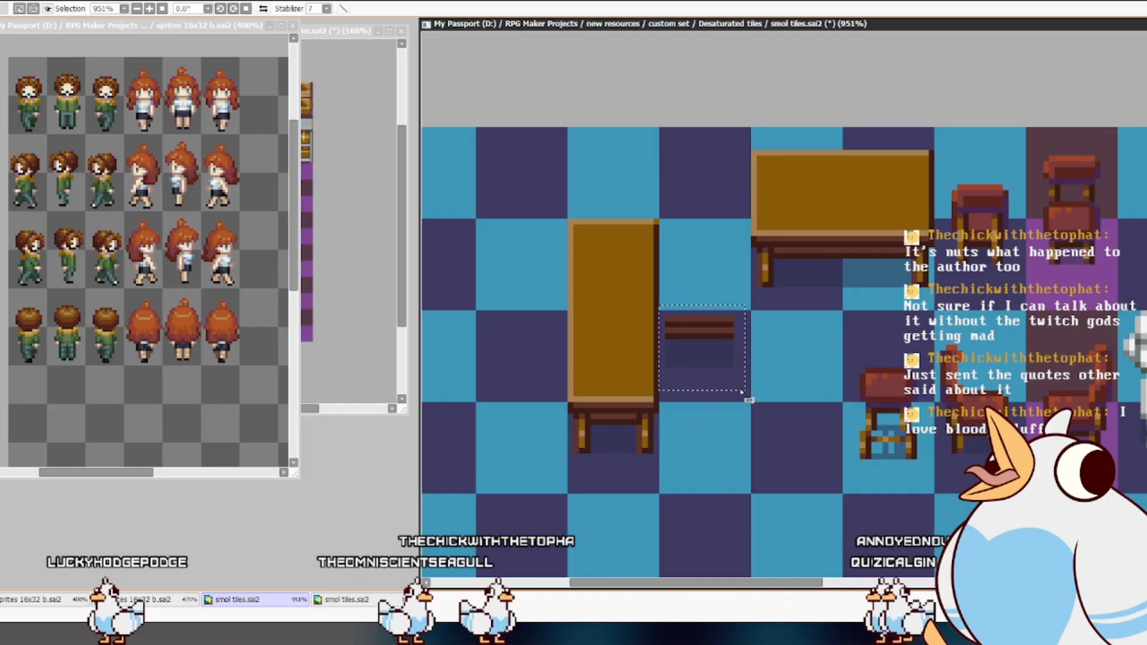
# - Shorten the vertical table by moving its front edge and legs up over the tabletop, and save the tile sheet
pyautogui.moveTo(563, 368); pyautogui.dragTo(682, 475)
pyautogui.moveTo(642, 411); pyautogui.dragTo(641, 375)
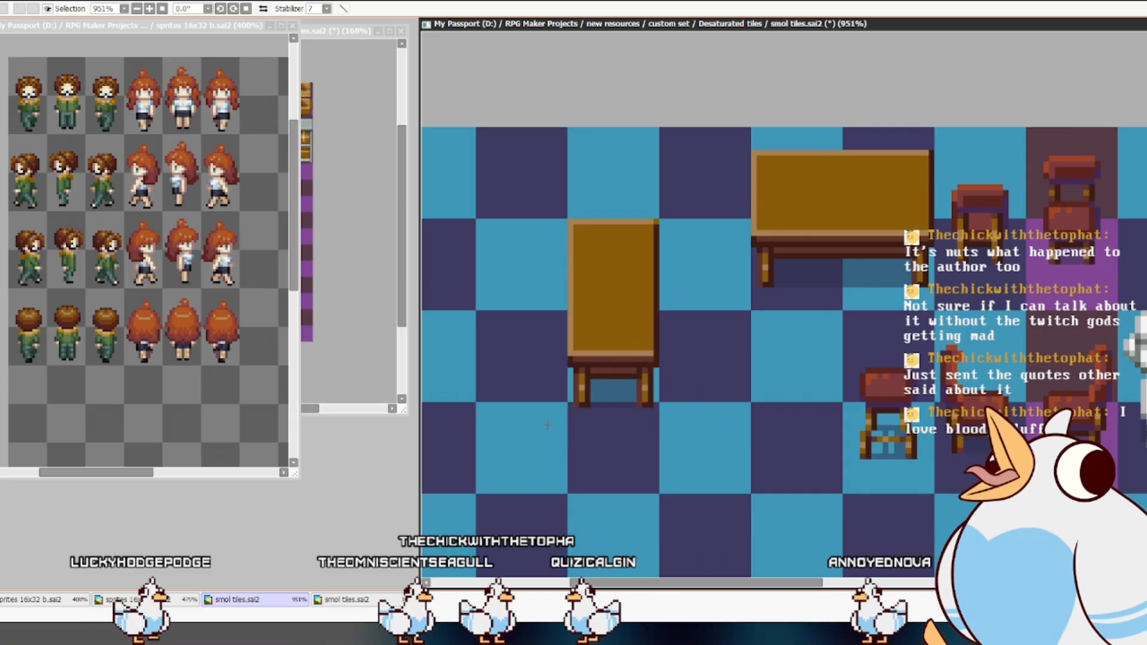
pyautogui.moveTo(551, 442); pyautogui.dragTo(693, 300)
pyautogui.hotkey('ctrl', 'd')
pyautogui.hotkey('ctrl', 's')
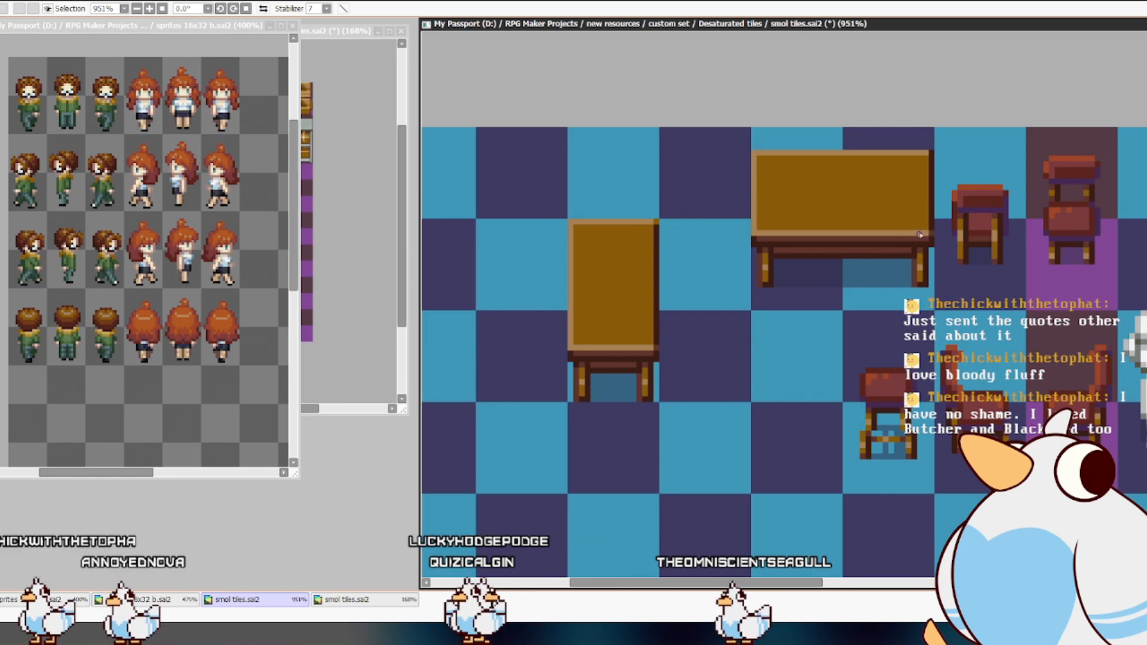
pyautogui.hotkey('ctrl', 's')
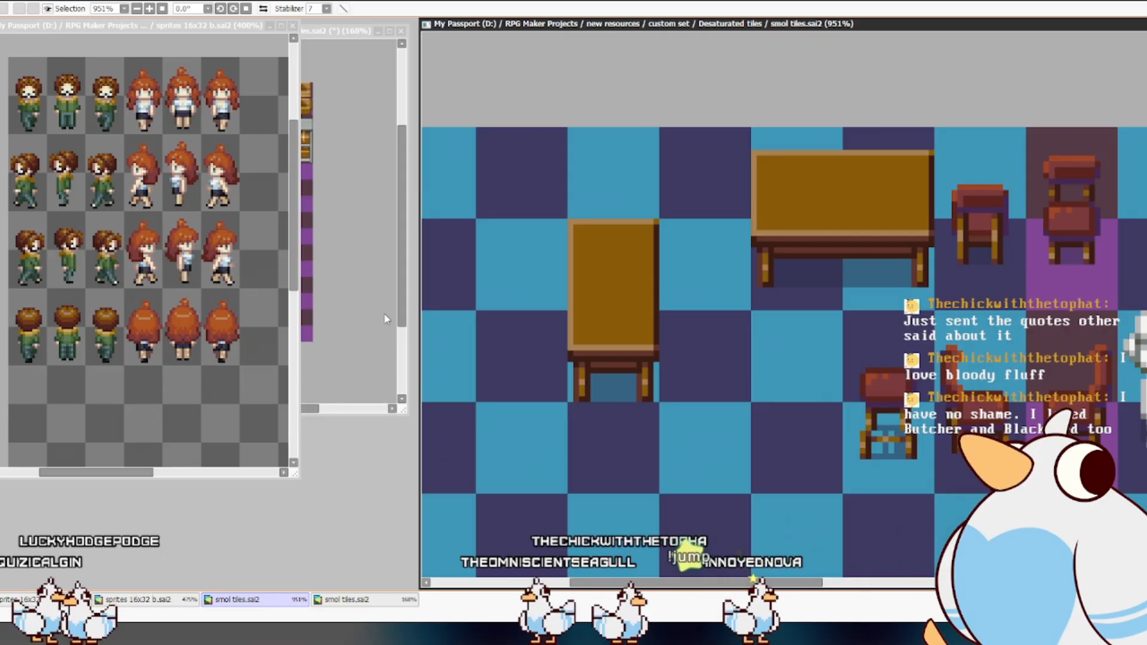
# - Move the vertical table to the tiles directly below the horizontal table, aligned with its left side, and save the tile sheet
pyautogui.click(372, 323)
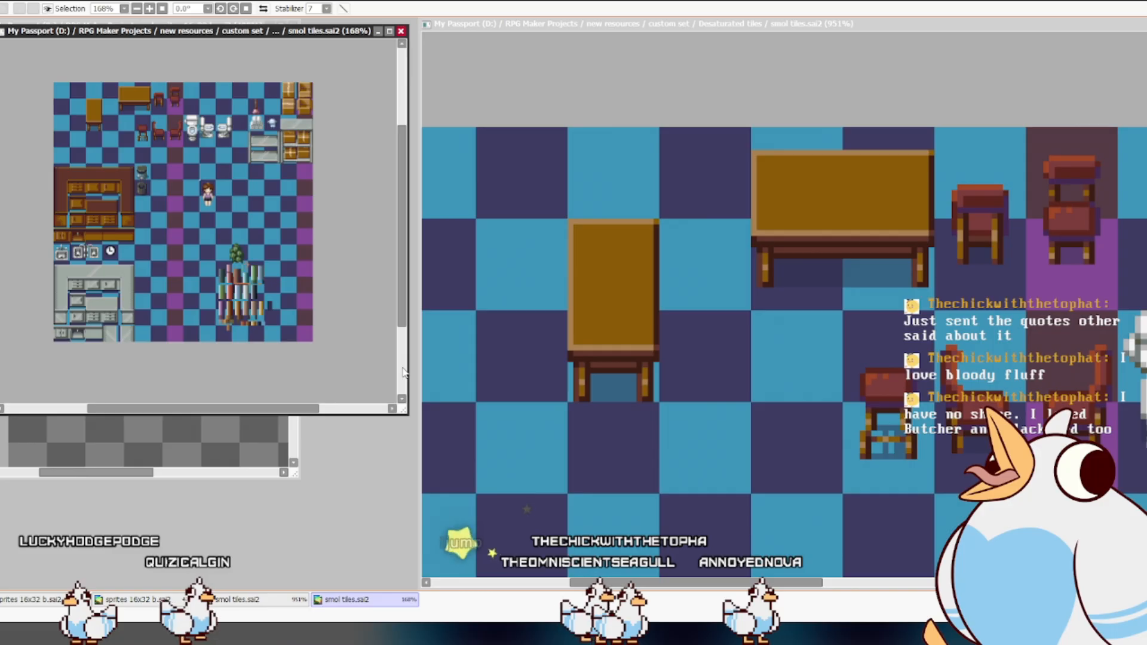
pyautogui.click(802, 401)
pyautogui.moveTo(784, 433); pyautogui.dragTo(875, 386)
pyautogui.moveTo(654, 139); pyautogui.dragTo(771, 387)
pyautogui.moveTo(723, 273)
pyautogui.keyDown('ctrl'); pyautogui.mouseDown()
pyautogui.moveTo(872, 382)
pyautogui.moveTo(909, 372)
pyautogui.mouseUp(); pyautogui.keyUp('ctrl')
pyautogui.hotkey('ctrl', 'd')
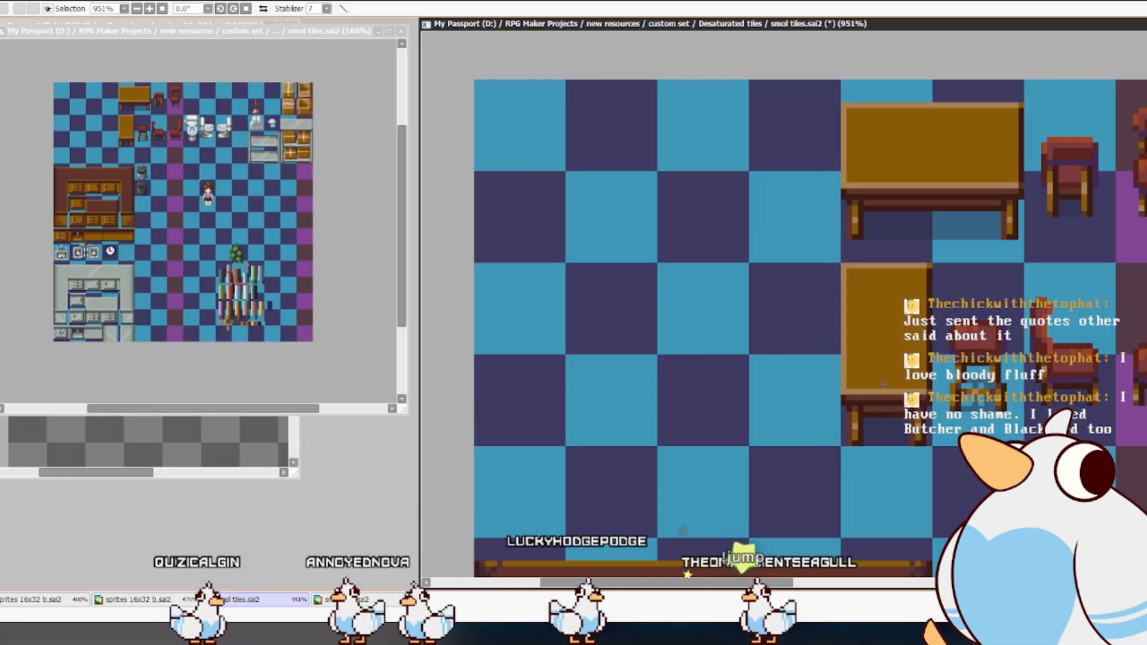
pyautogui.hotkey('ctrl', 's')
# - Review the arrangement of the tables, chairs, kitchen and bathroom props across the whole tile sheet
pyautogui.moveTo(815, 332)
pyautogui.mouseDown()
pyautogui.moveTo(773, 384)
pyautogui.moveTo(717, 402)
pyautogui.mouseUp()
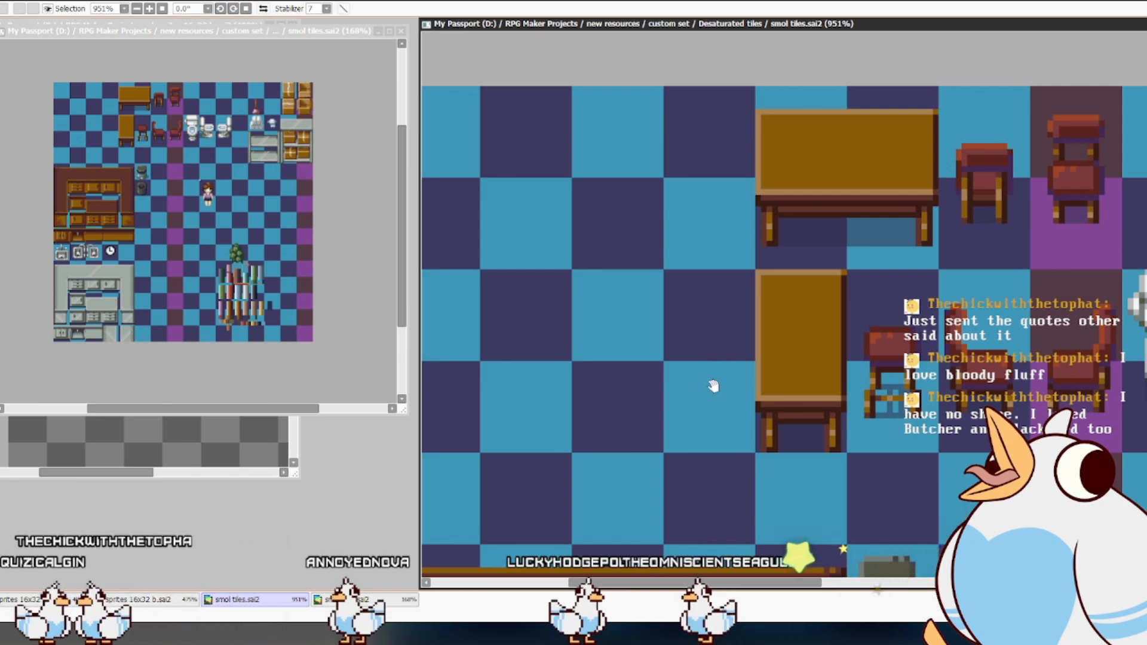
pyautogui.scroll(-4, 713, 385)
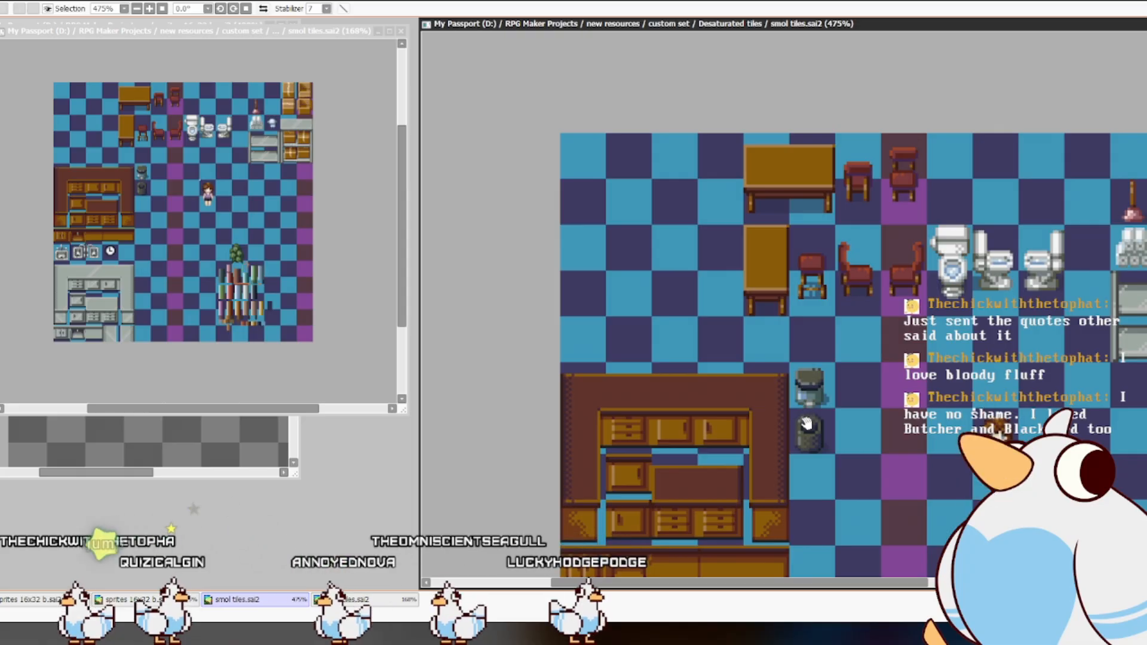
pyautogui.scroll(-1, 862, 460)
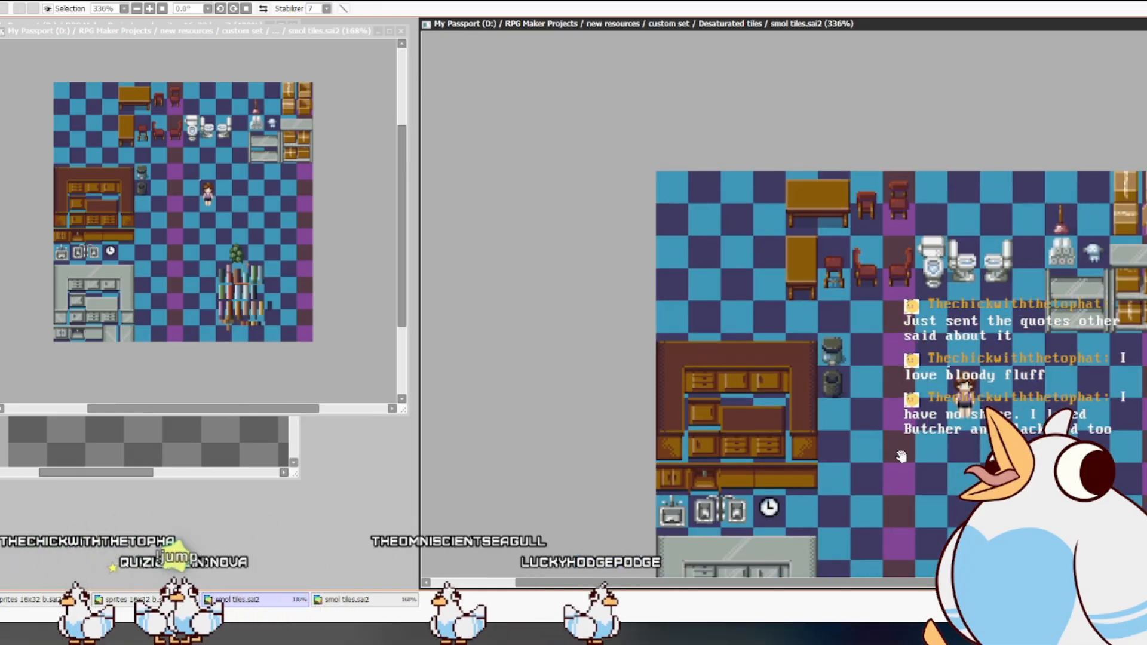
pyautogui.scroll(-1, 878, 407)
pyautogui.moveTo(864, 343); pyautogui.dragTo(812, 338)
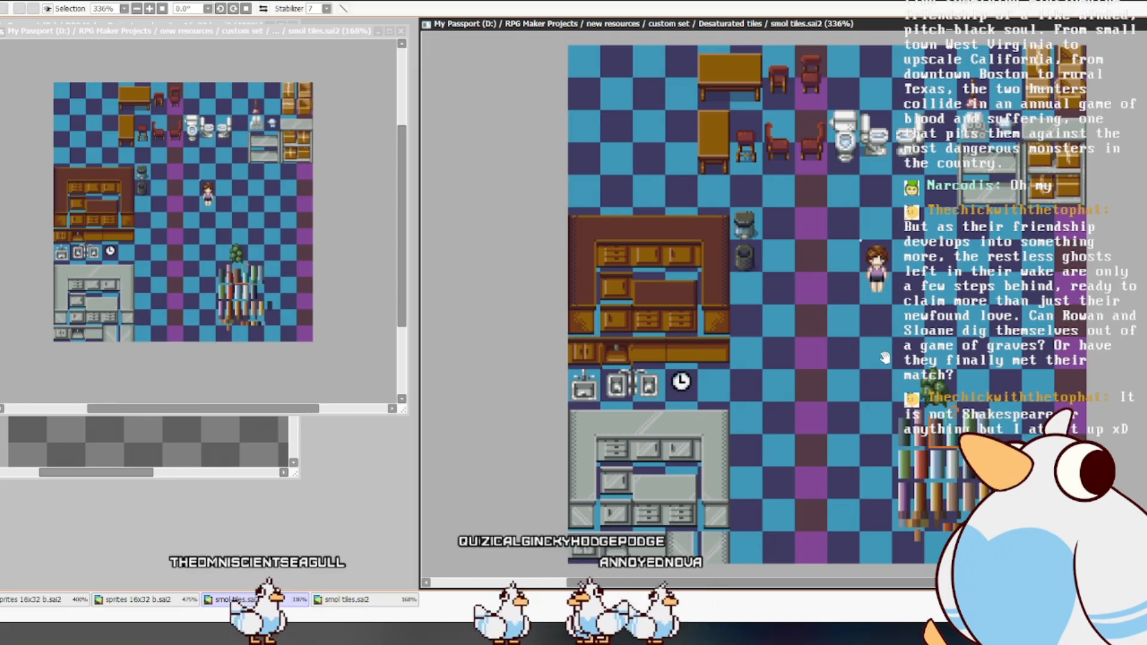
pyautogui.moveTo(879, 377); pyautogui.dragTo(864, 400)
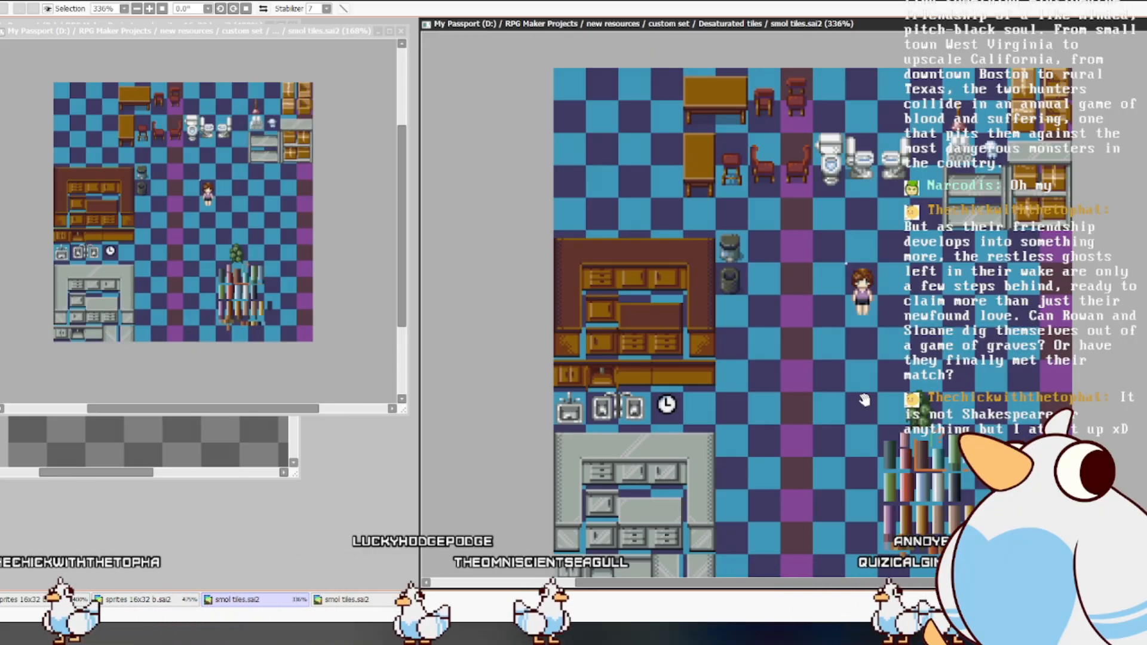
pyautogui.moveTo(749, 406); pyautogui.dragTo(760, 449)
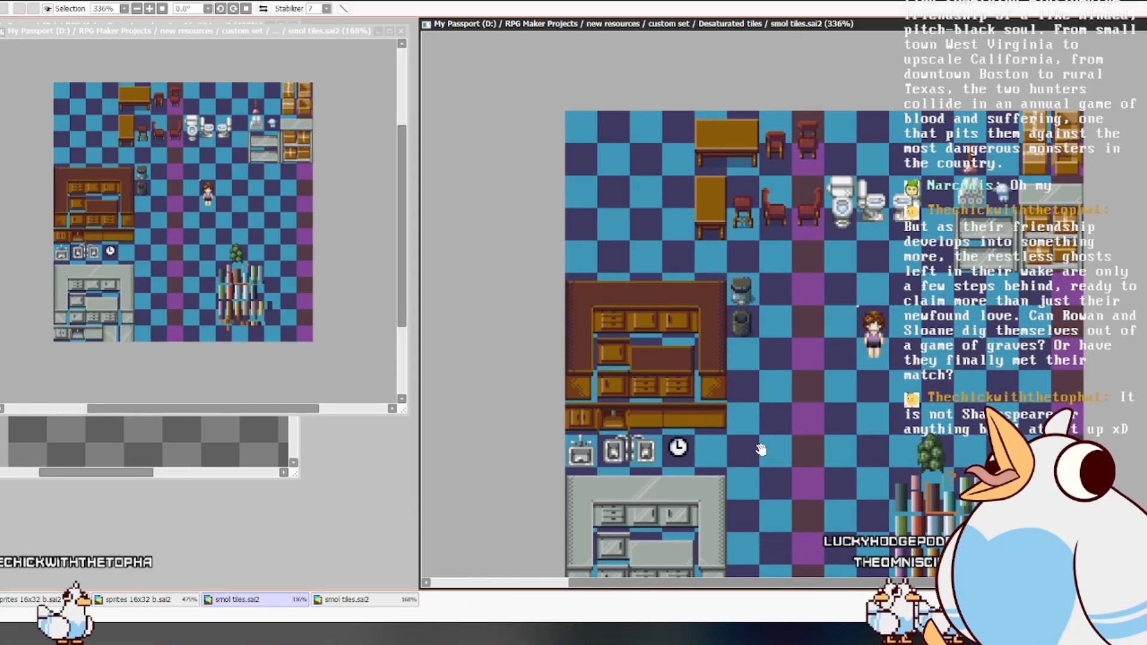
pyautogui.moveTo(798, 308); pyautogui.dragTo(792, 407)
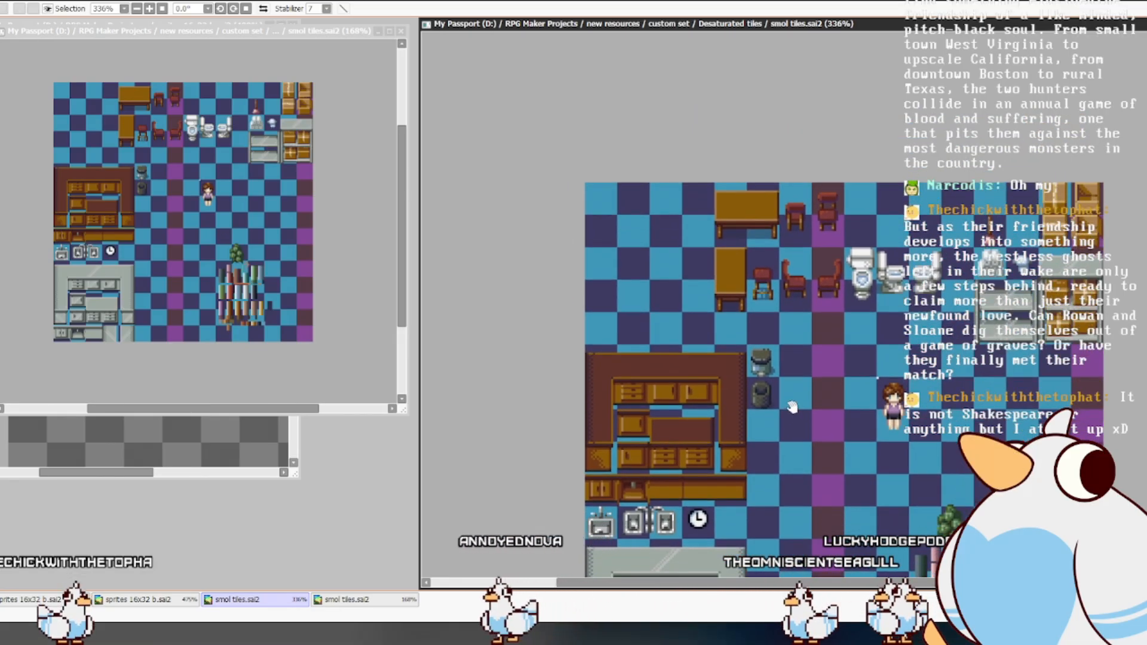
pyautogui.scroll(2, 793, 406)
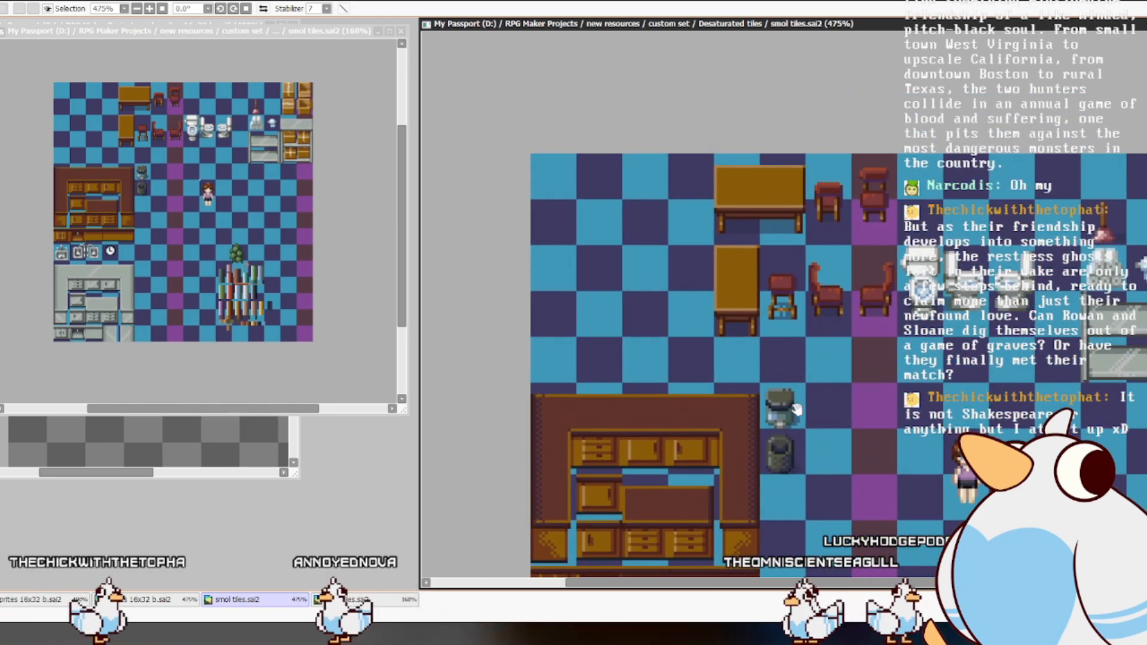
pyautogui.moveTo(824, 411); pyautogui.dragTo(848, 407)
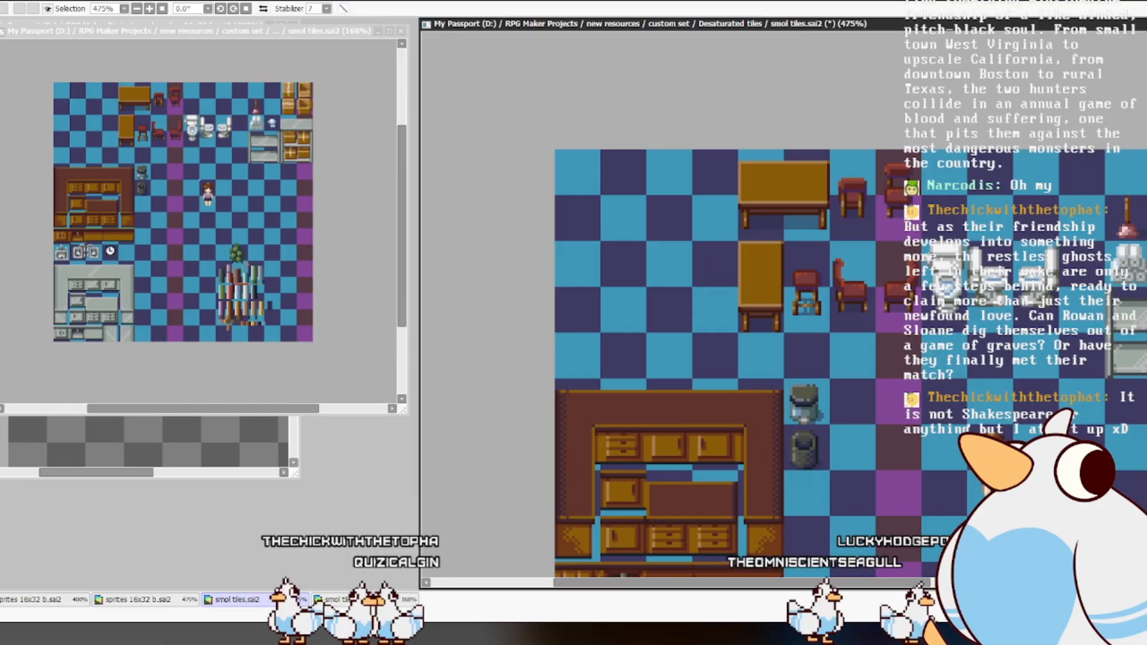
# - Move the lidded trash can from beside the wooden counters to the tile right of the plunger
pyautogui.moveTo(992, 478)
pyautogui.mouseDown()
pyautogui.moveTo(793, 437)
pyautogui.moveTo(773, 326)
pyautogui.moveTo(837, 159)
pyautogui.mouseUp()
pyautogui.moveTo(941, 422)
pyautogui.mouseDown()
pyautogui.moveTo(1032, 235)
pyautogui.moveTo(1058, 522)
pyautogui.mouseUp()
pyautogui.moveTo(837, 243)
pyautogui.mouseDown()
pyautogui.moveTo(904, 403)
pyautogui.moveTo(950, 315)
pyautogui.moveTo(909, 66)
pyautogui.mouseUp()
pyautogui.moveTo(927, 223); pyautogui.dragTo(952, 411)
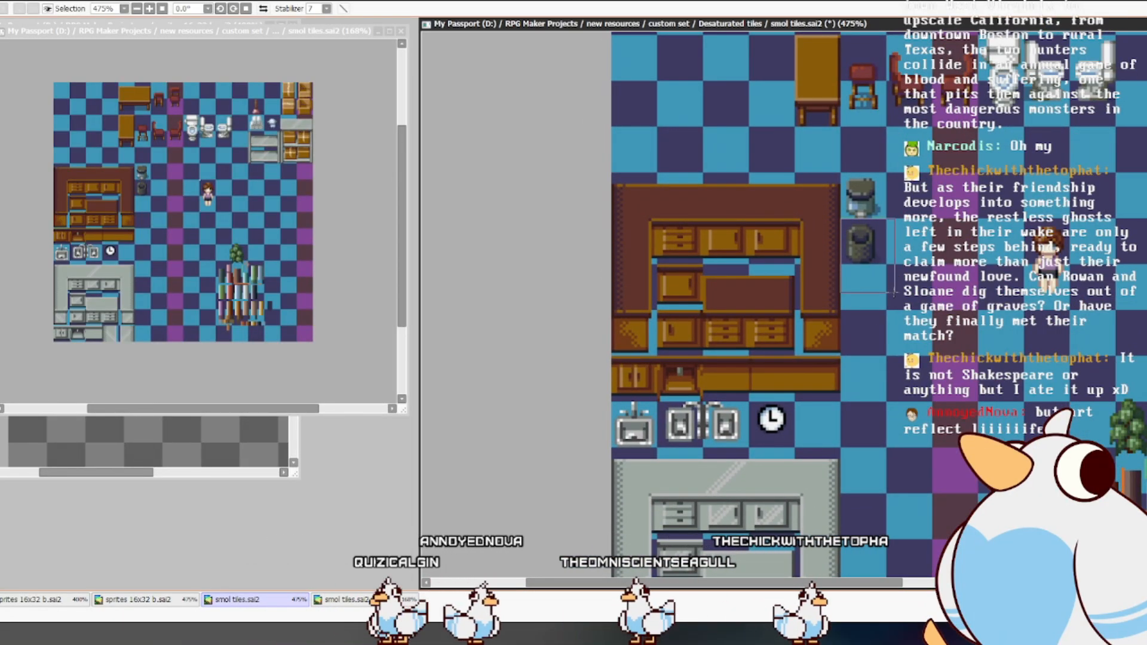
pyautogui.moveTo(885, 251); pyautogui.dragTo(789, 323)
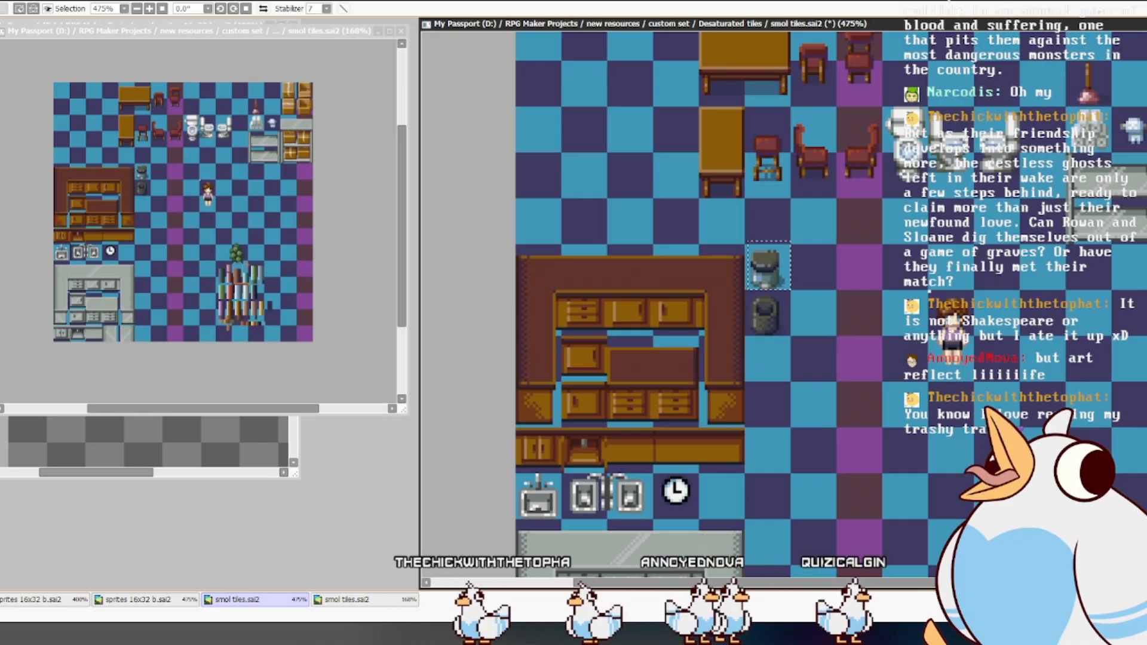
pyautogui.moveTo(770, 276); pyautogui.dragTo(1028, 229)
pyautogui.moveTo(1052, 193); pyautogui.dragTo(1053, 194)
pyautogui.moveTo(1035, 131); pyautogui.dragTo(984, 214)
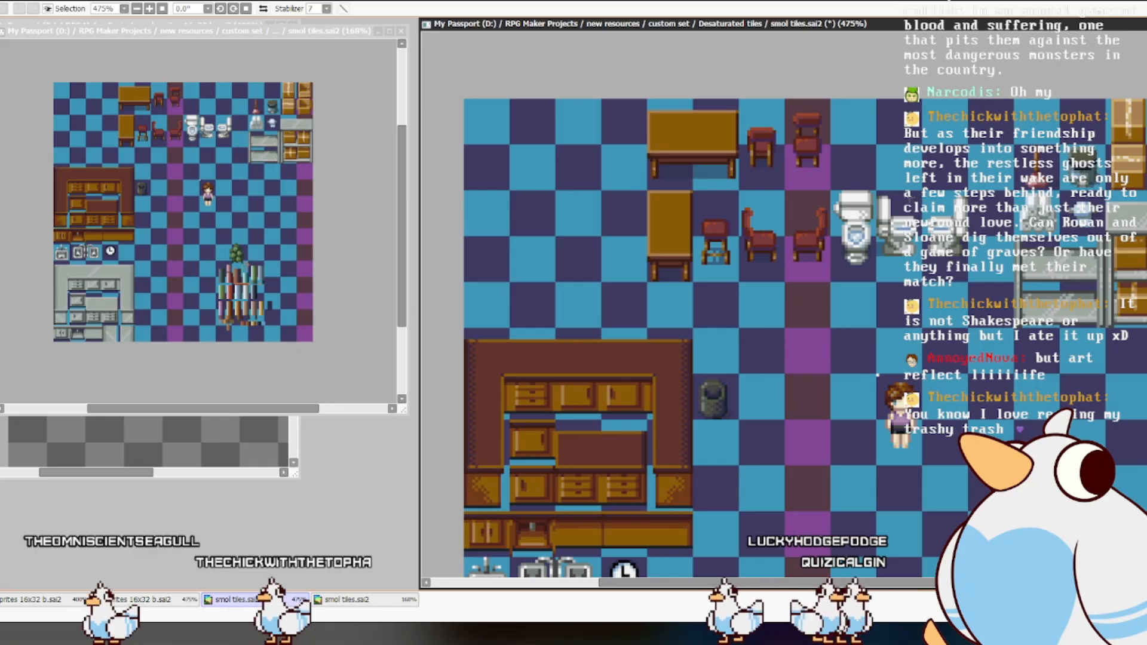
# - Move the three toilets up to the sheet's top edge, beside the red chair
pyautogui.moveTo(916, 251); pyautogui.dragTo(950, 168)
pyautogui.hotkey('ctrl', 'z')
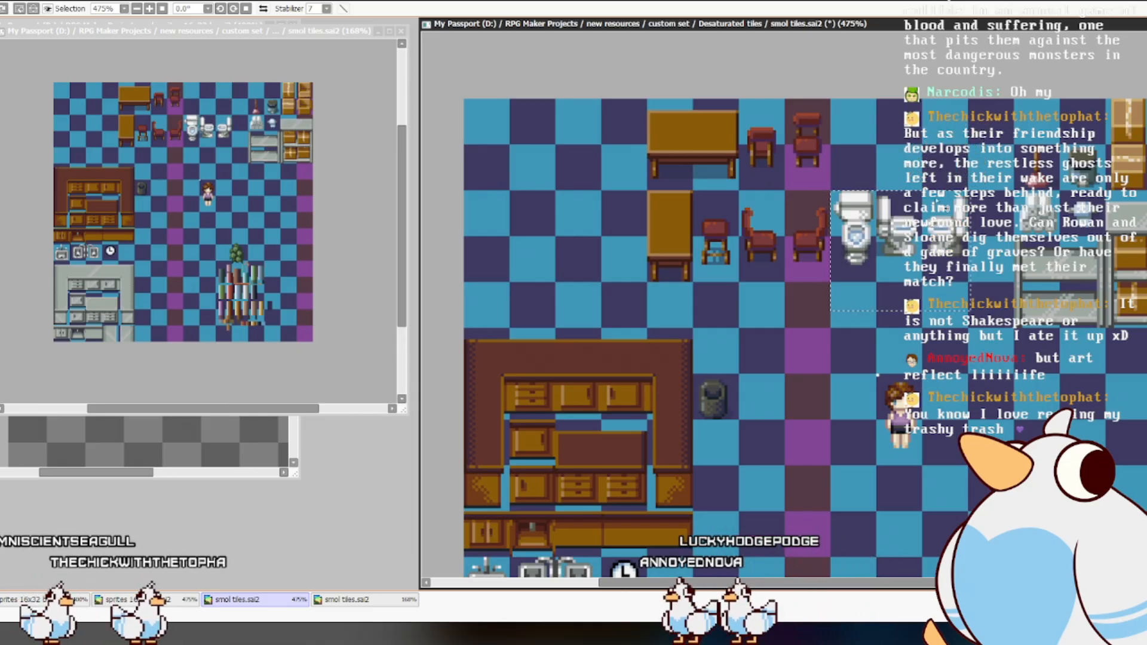
pyautogui.moveTo(957, 242); pyautogui.dragTo(956, 154)
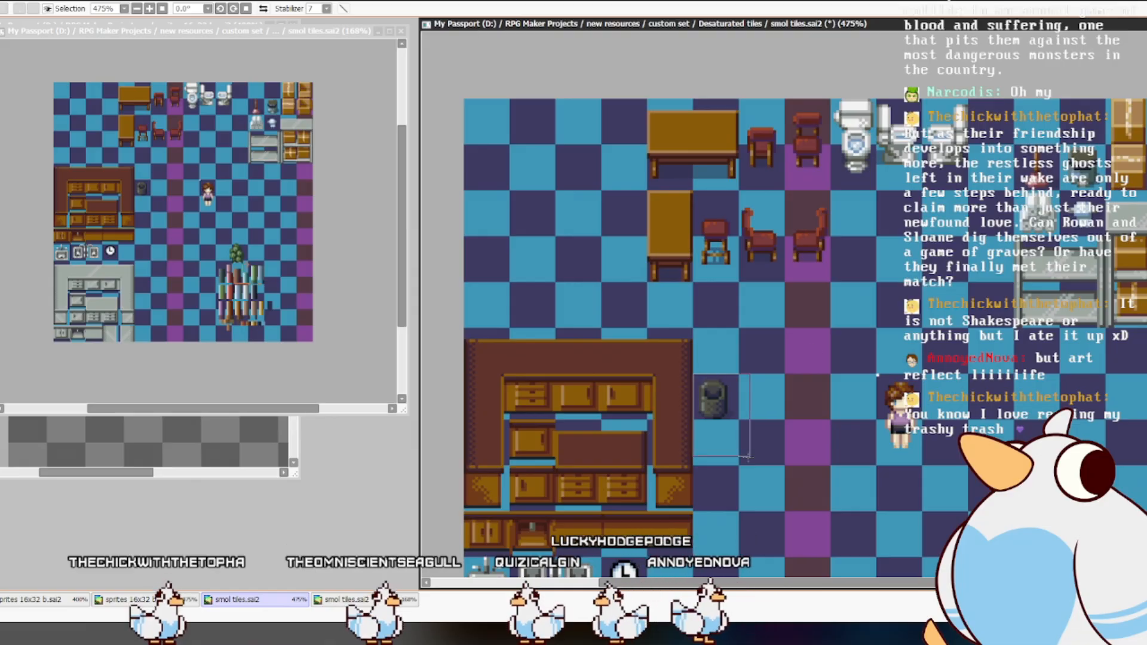
# - Move the open trash can from beside the wooden counters to the empty tile right of the clock
pyautogui.moveTo(1008, 237); pyautogui.dragTo(783, 489)
pyautogui.scroll(-3, 766, 324)
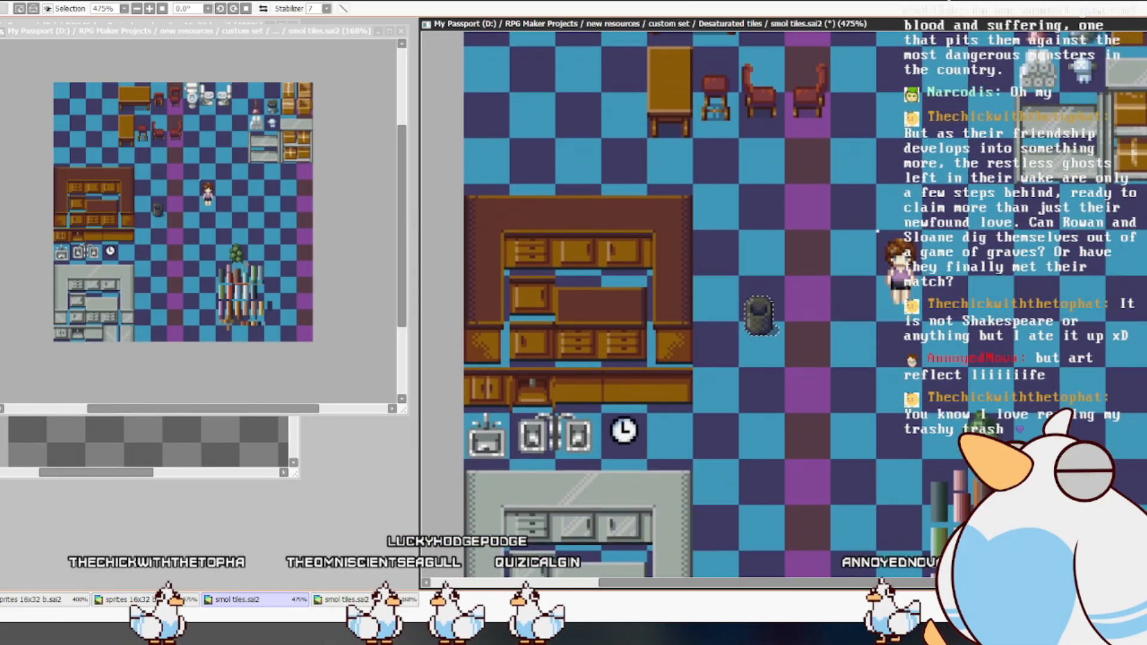
pyautogui.moveTo(771, 329); pyautogui.dragTo(682, 451)
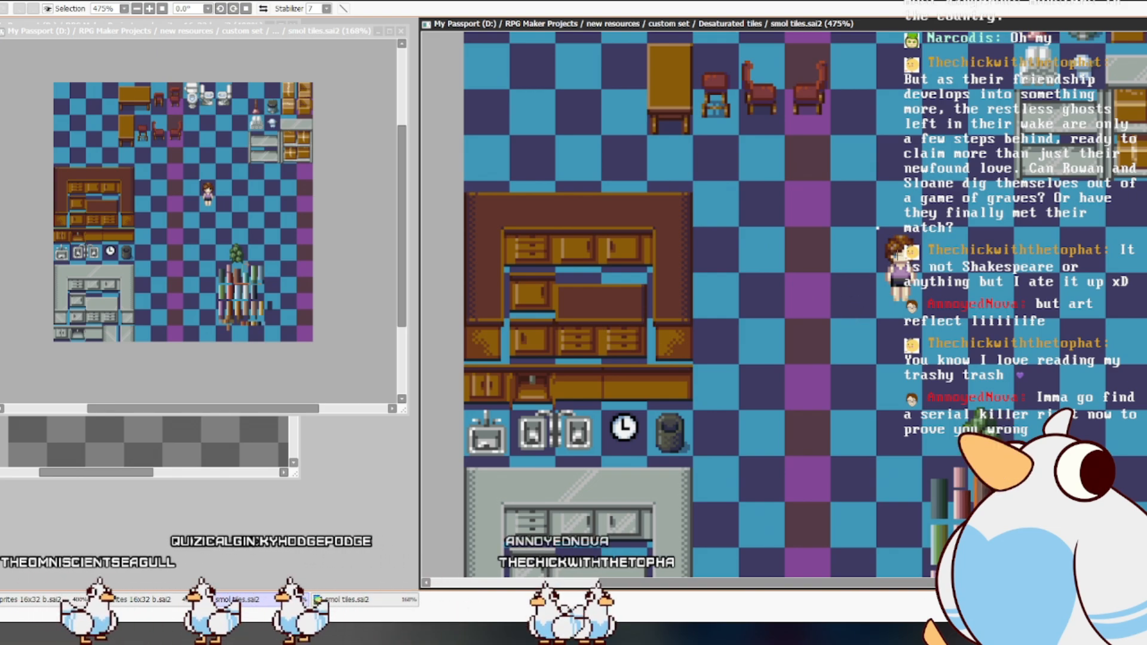
pyautogui.moveTo(834, 350); pyautogui.dragTo(862, 318)
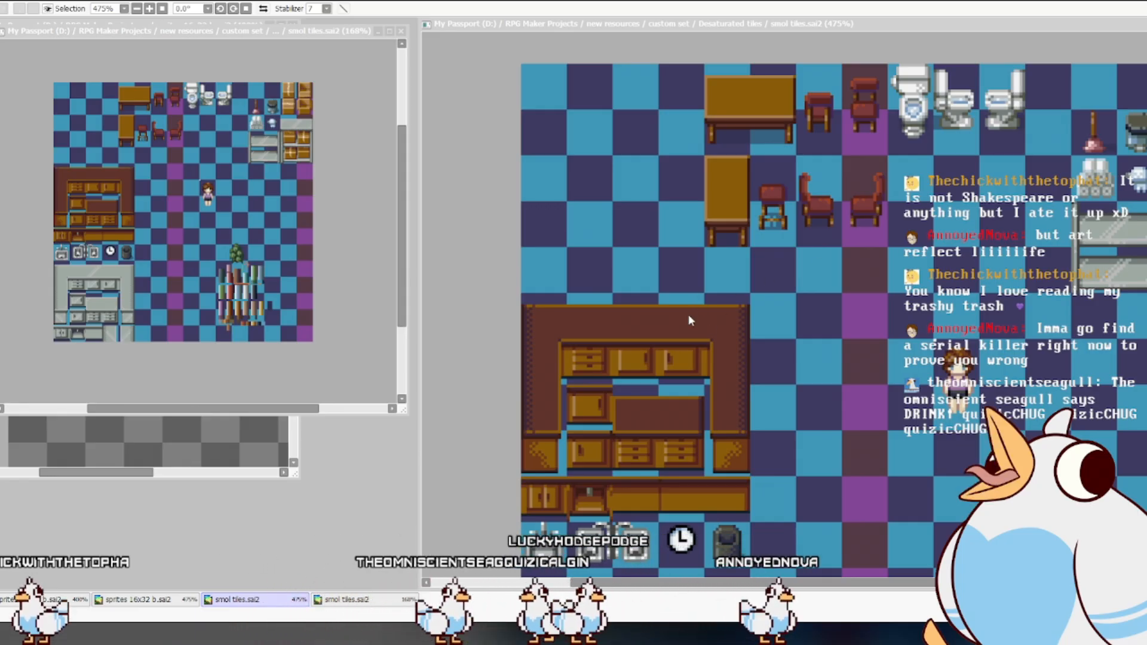
# - Open the copied pencil sketch of the characters as a new canvas and enlarge its window over the tile sheet
pyautogui.hotkey('ctrl', 'b')
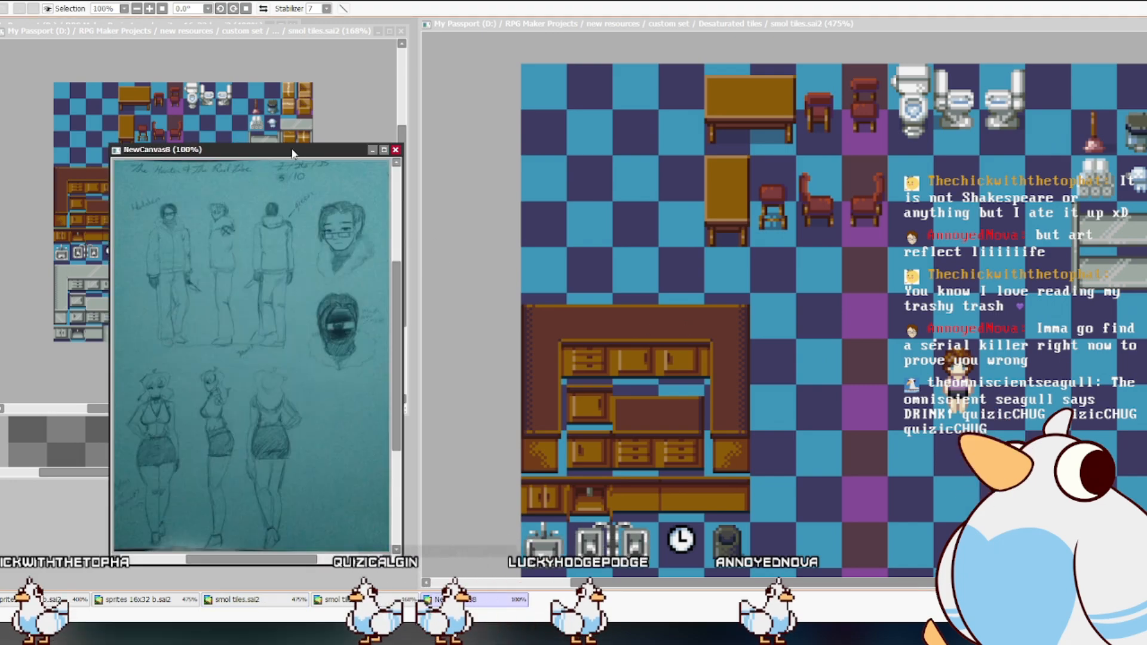
pyautogui.moveTo(293, 150); pyautogui.dragTo(650, 38)
pyautogui.moveTo(762, 439); pyautogui.dragTo(1031, 588)
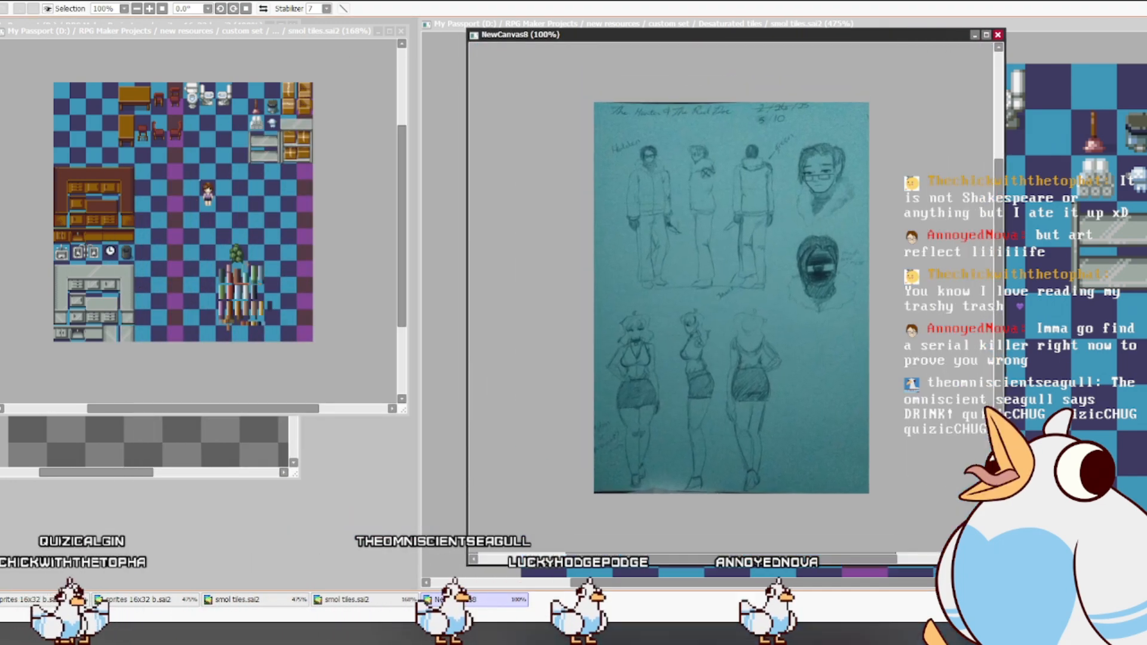
# - Examine the character sketches' standing poses and head studies up close, and close the sketch canvas to return to the tile sheet
pyautogui.scroll(1, 845, 400)
pyautogui.moveTo(845, 400)
pyautogui.mouseDown()
pyautogui.moveTo(881, 358)
pyautogui.moveTo(874, 353)
pyautogui.mouseUp()
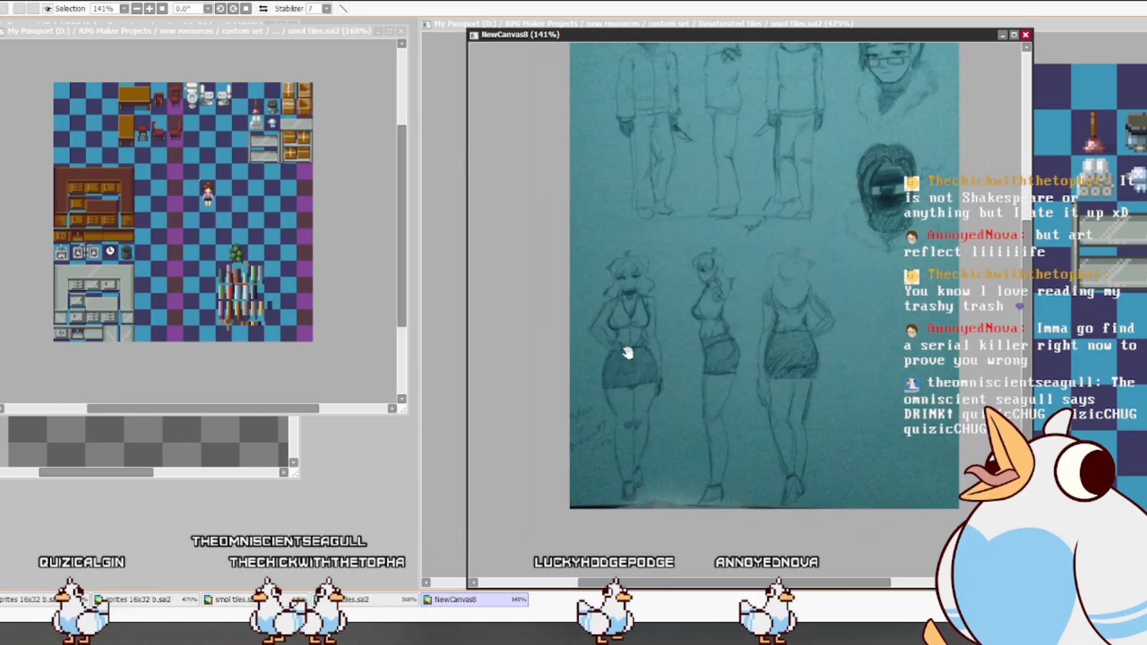
pyautogui.moveTo(840, 362); pyautogui.dragTo(812, 412)
pyautogui.moveTo(835, 334); pyautogui.dragTo(819, 364)
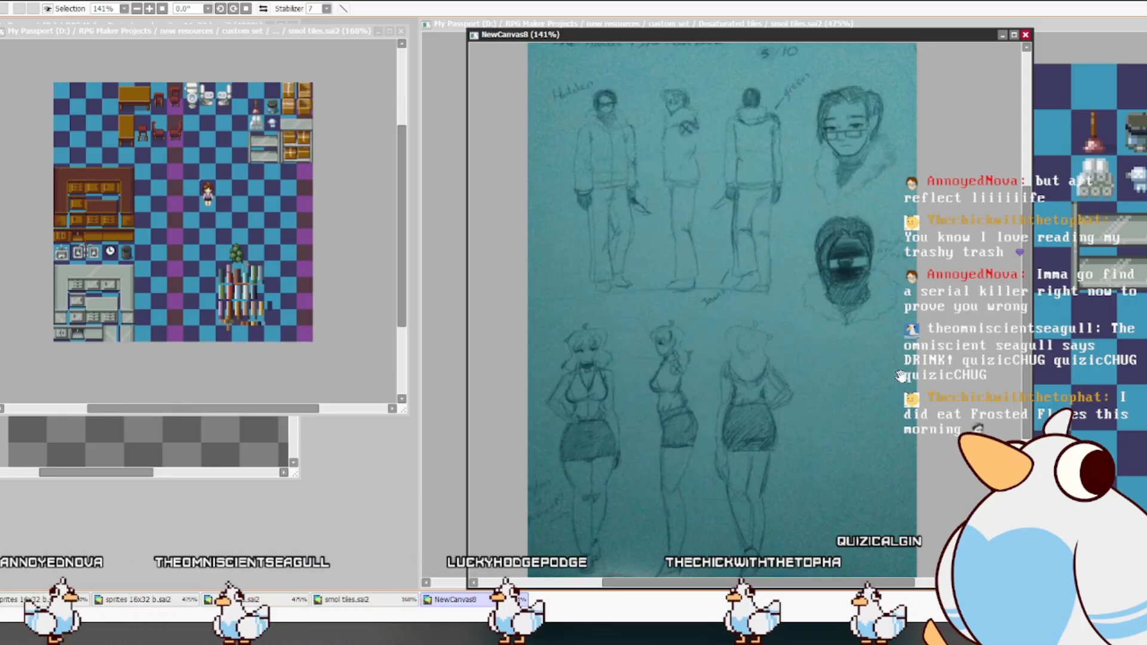
pyautogui.moveTo(871, 392); pyautogui.dragTo(865, 397)
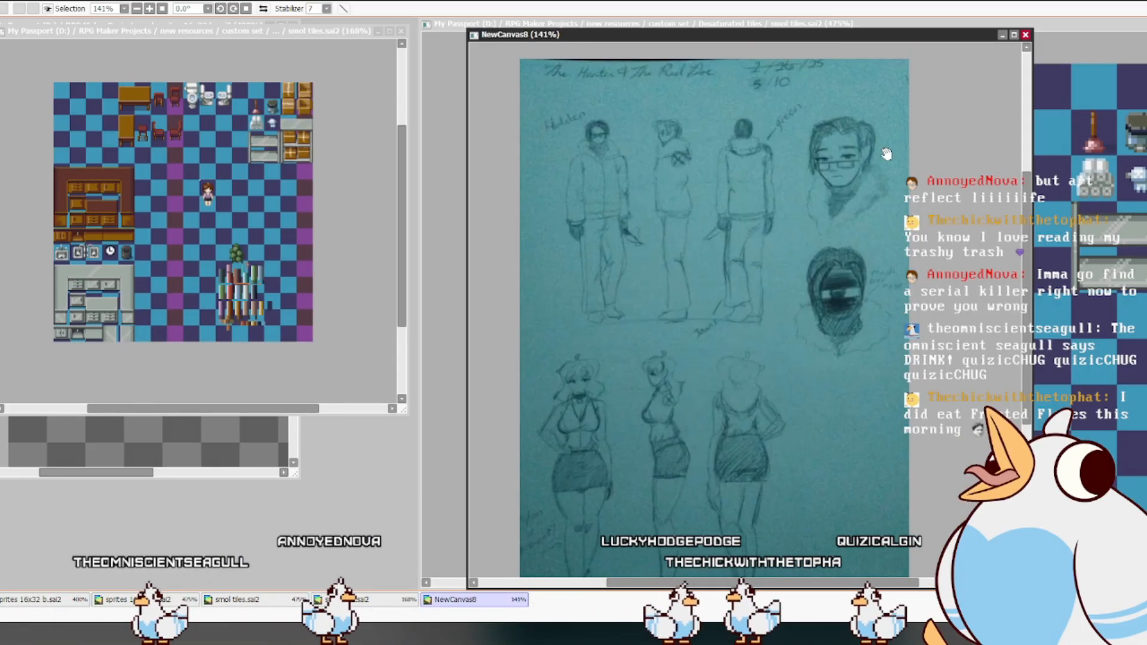
pyautogui.scroll(3, 876, 134)
pyautogui.moveTo(907, 321); pyautogui.dragTo(967, 292)
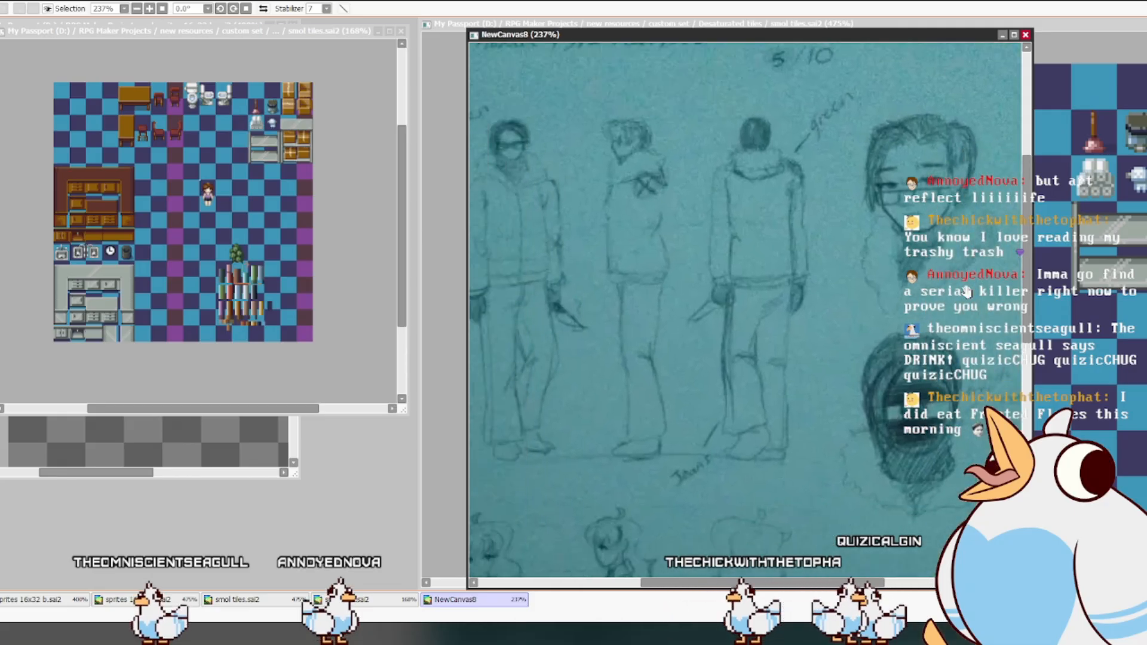
pyautogui.scroll(-4, 930, 267)
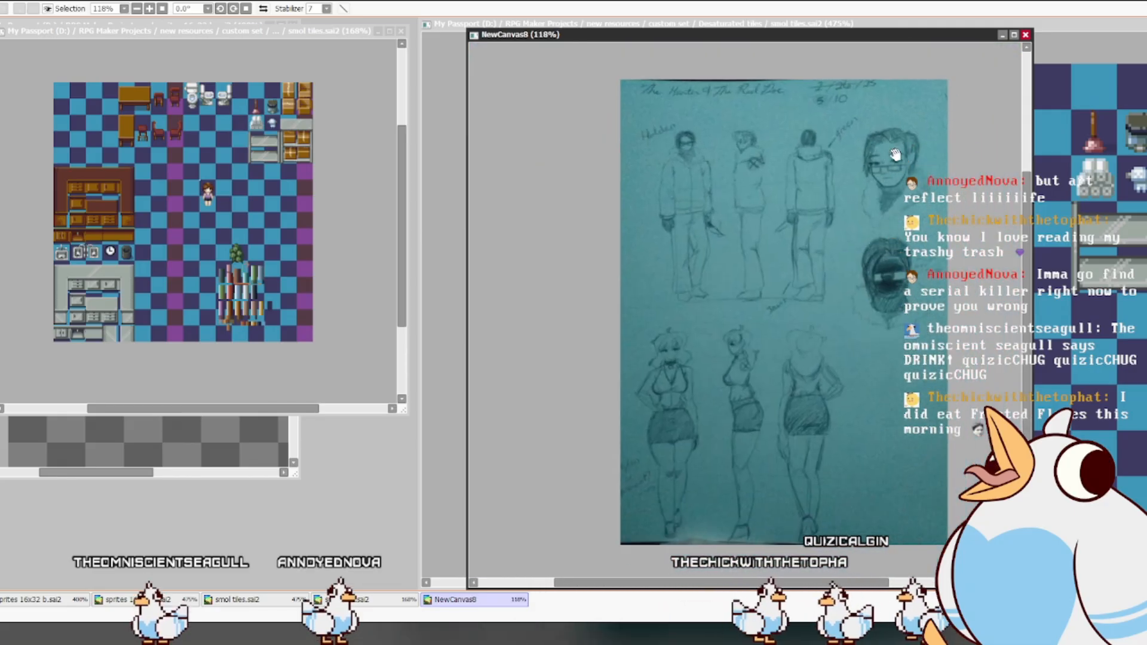
pyautogui.moveTo(910, 200); pyautogui.dragTo(884, 191)
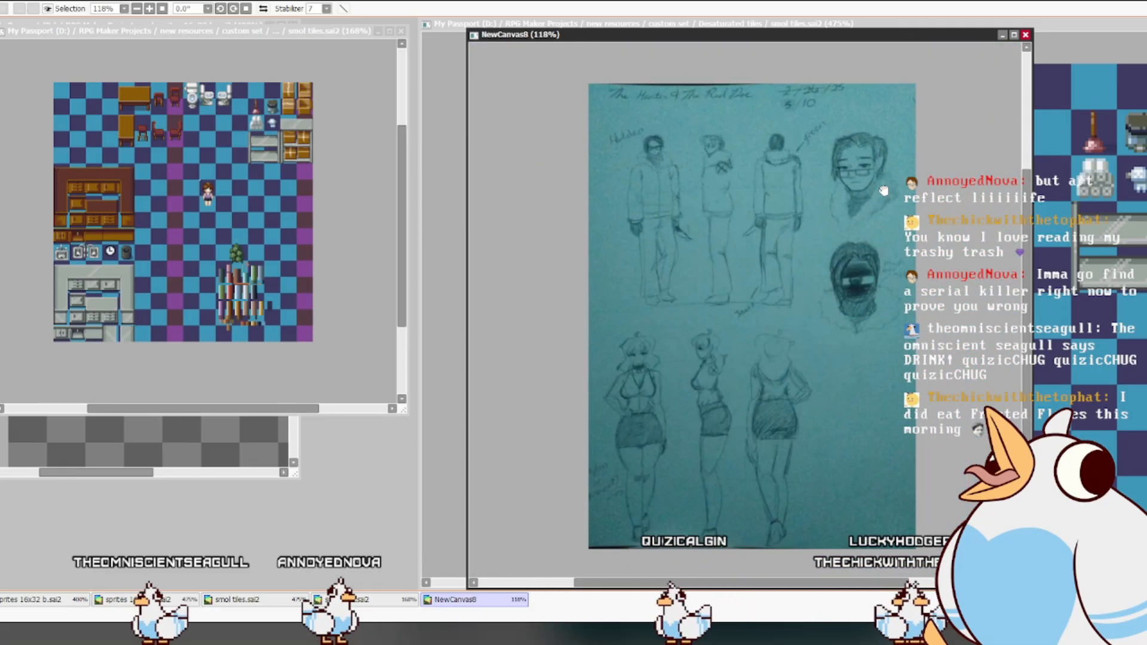
pyautogui.scroll(3, 884, 190)
pyautogui.moveTo(898, 204); pyautogui.dragTo(896, 184)
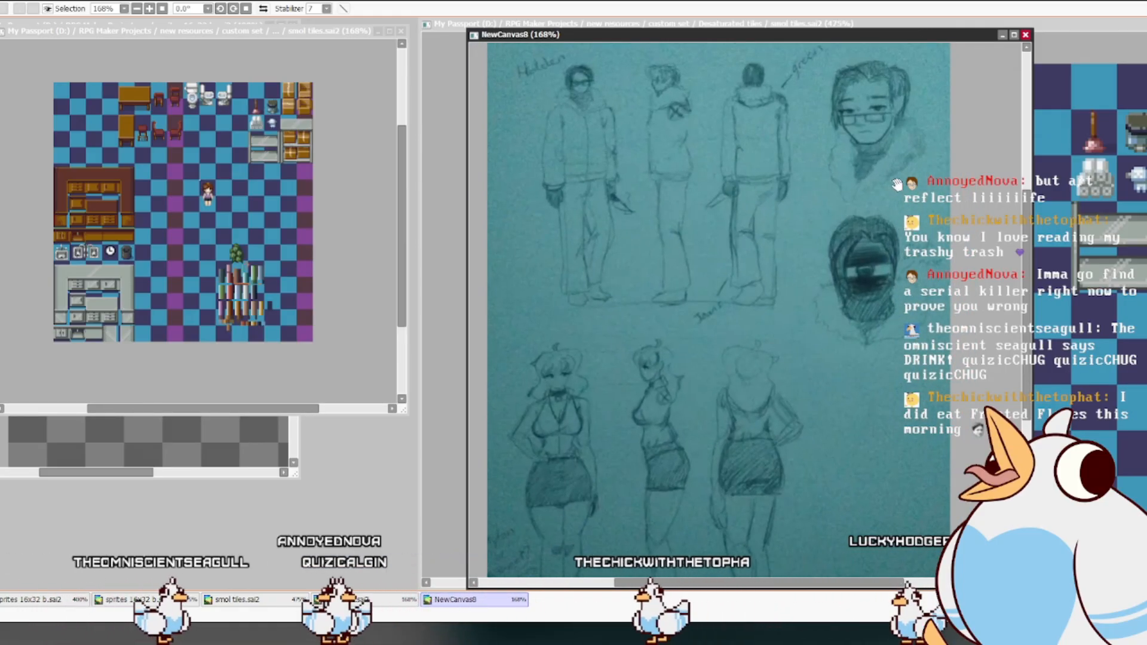
pyautogui.moveTo(898, 184); pyautogui.dragTo(901, 203)
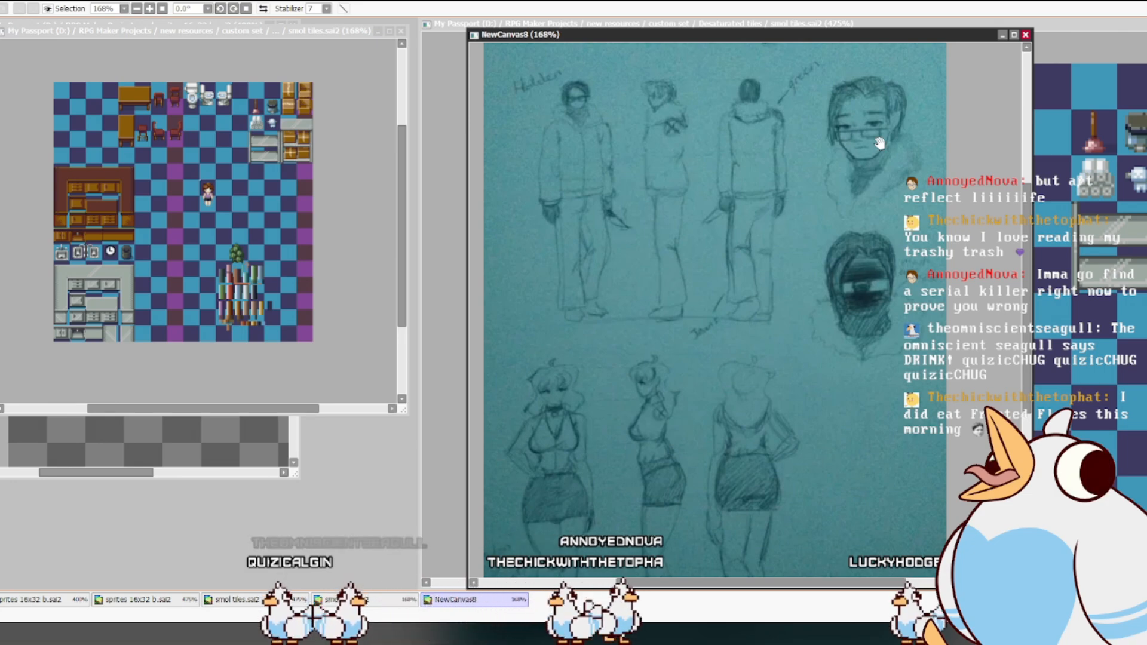
pyautogui.moveTo(883, 254)
pyautogui.mouseDown()
pyautogui.moveTo(895, 271)
pyautogui.moveTo(928, 252)
pyautogui.moveTo(910, 255)
pyautogui.mouseUp()
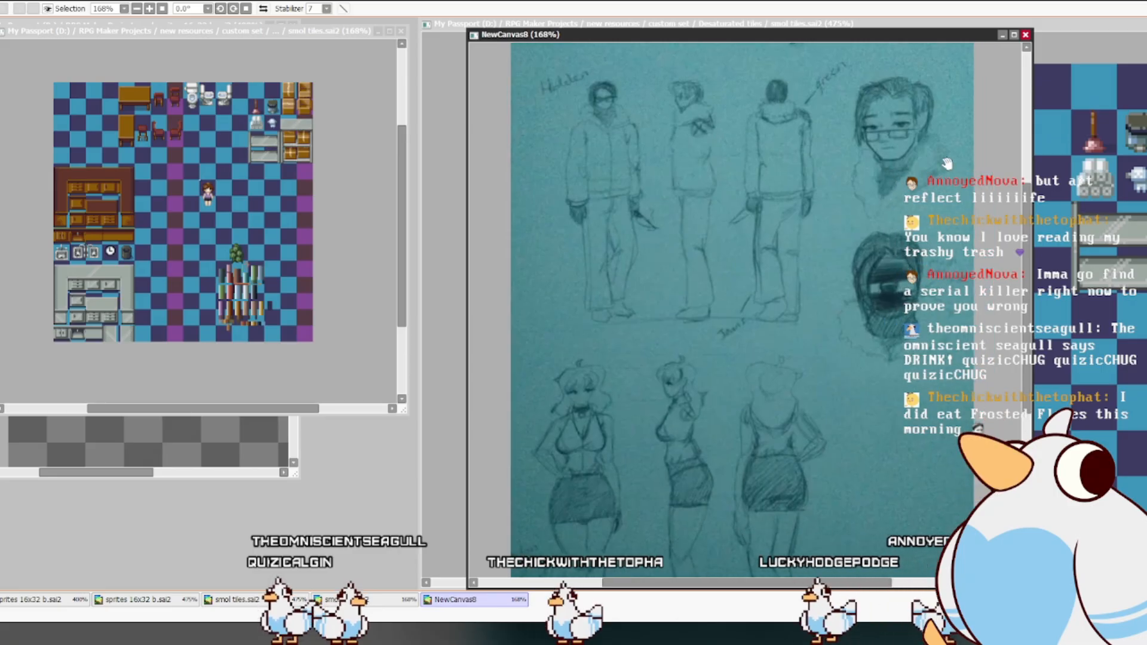
pyautogui.click(1025, 35)
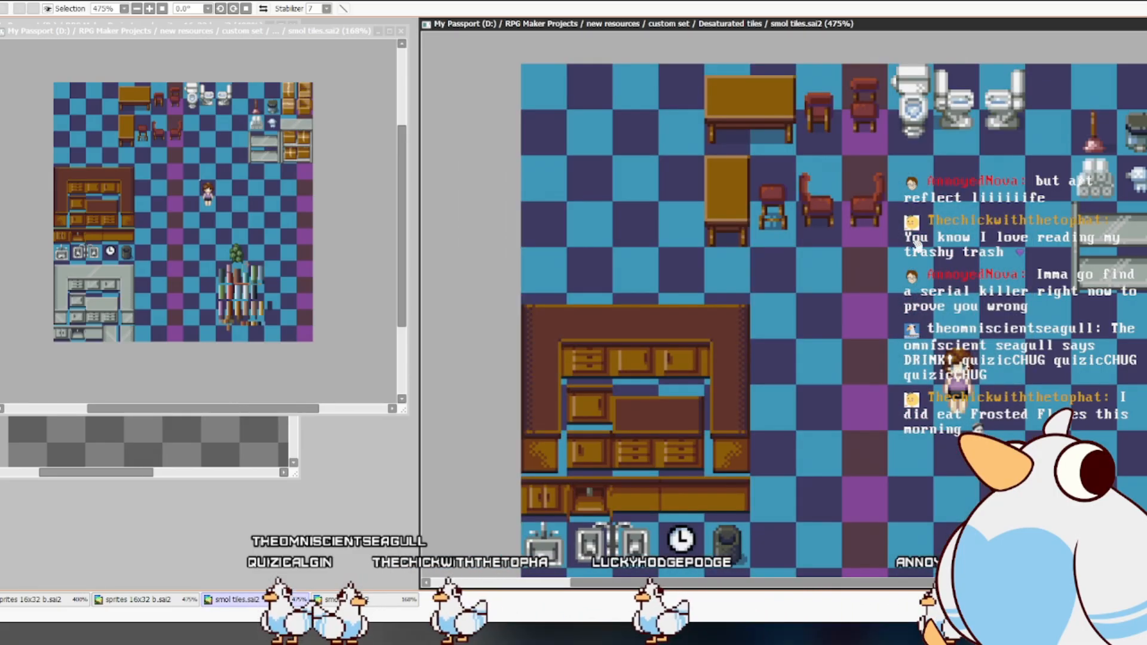
pyautogui.moveTo(780, 297); pyautogui.dragTo(864, 297)
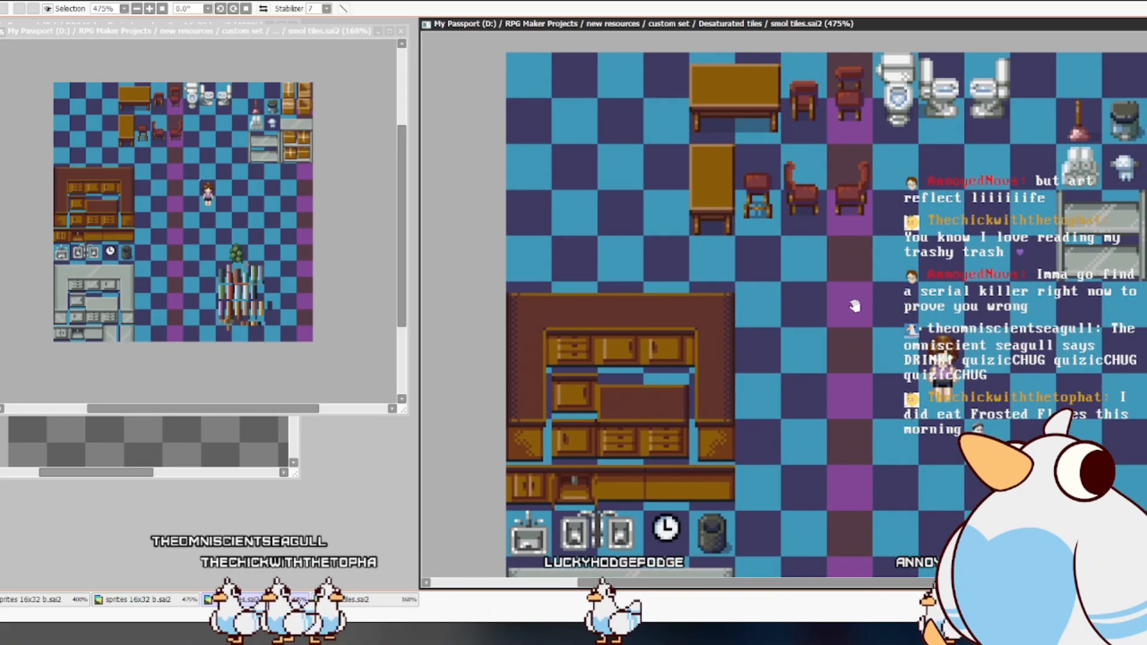
# - Bring the character sprite sheet forward, examine the brown-haired and red-haired walking sprites, and return to the tile sheet
pyautogui.click(274, 443)
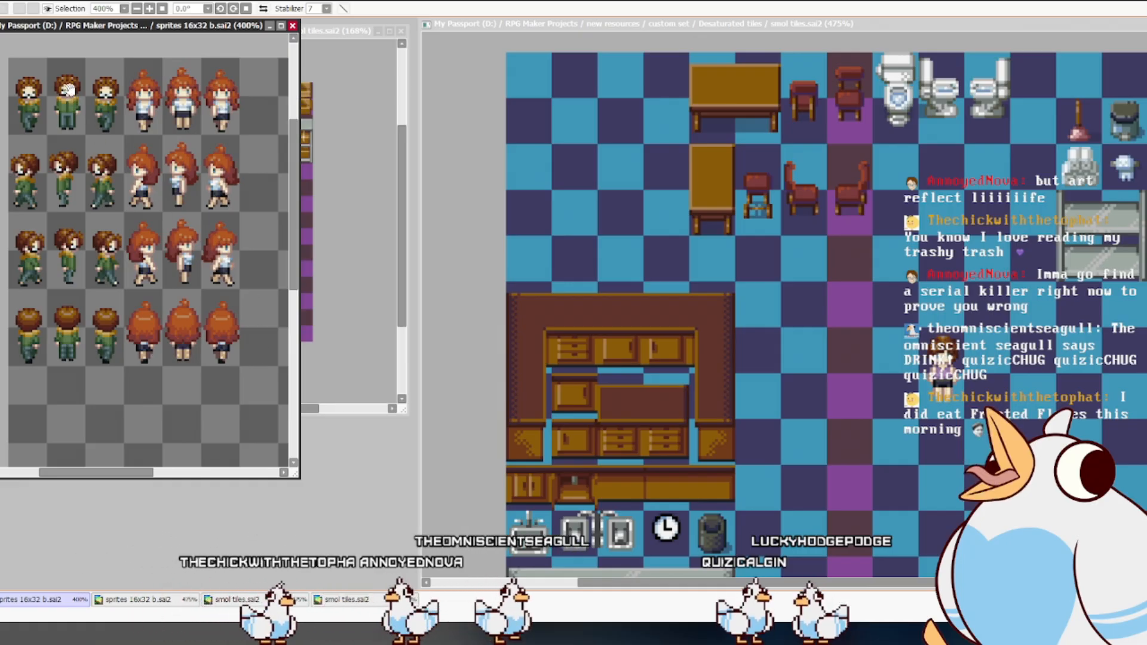
pyautogui.moveTo(200, 292)
pyautogui.mouseDown()
pyautogui.moveTo(218, 294)
pyautogui.moveTo(195, 296)
pyautogui.mouseUp()
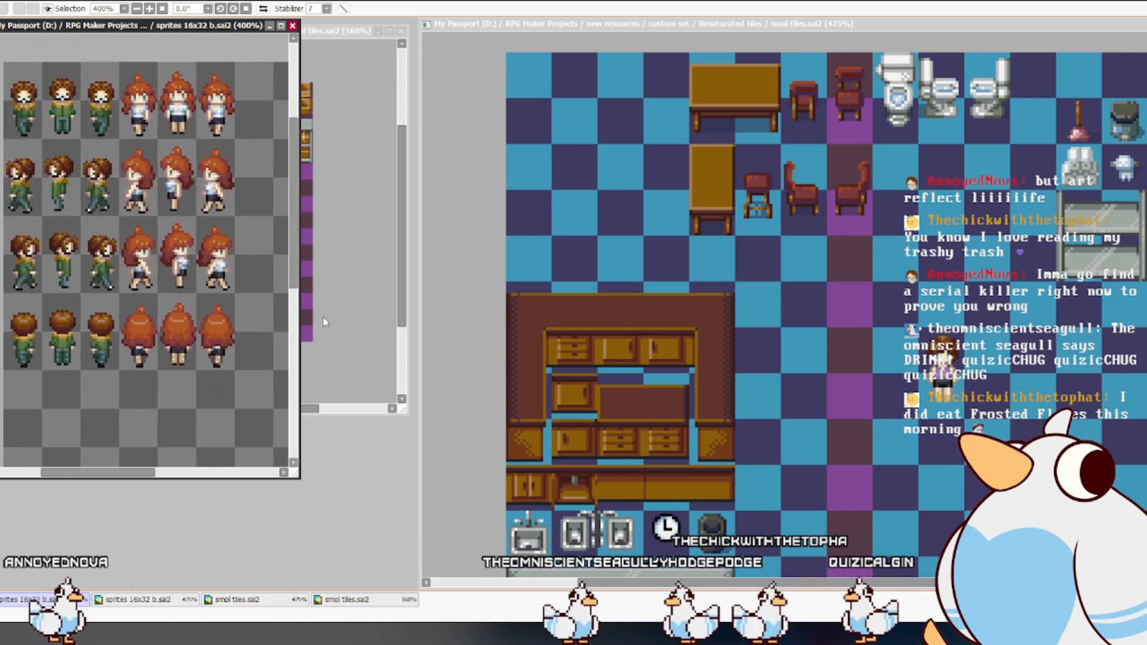
pyautogui.moveTo(256, 301); pyautogui.dragTo(241, 279)
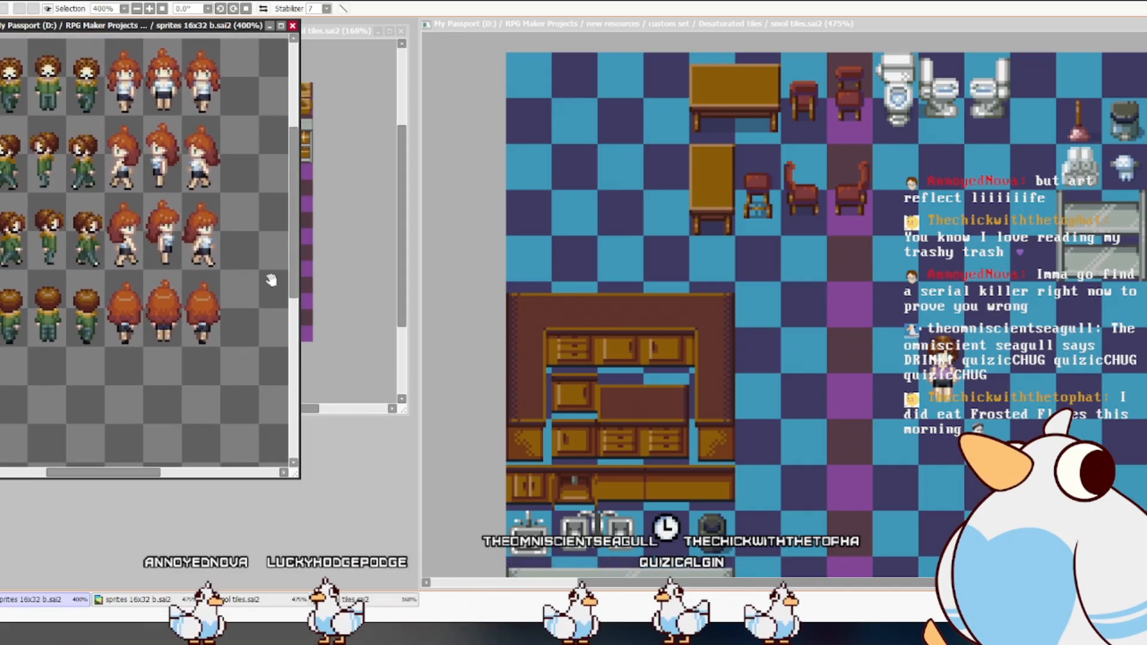
pyautogui.click(370, 297)
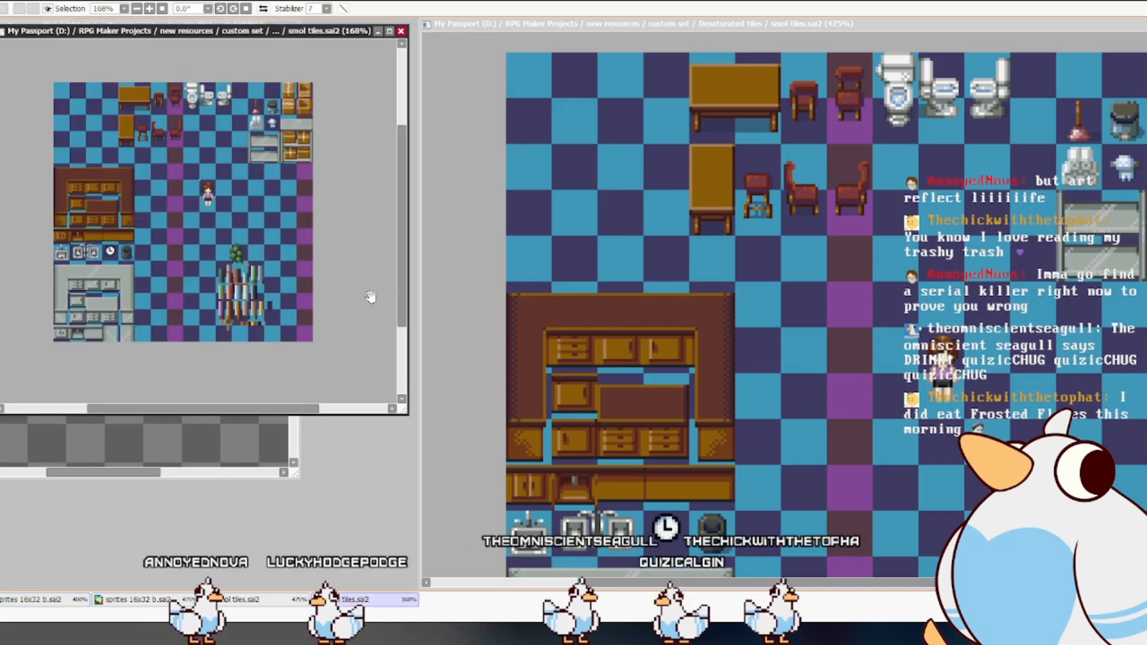
pyautogui.click(819, 382)
pyautogui.moveTo(837, 385); pyautogui.dragTo(833, 428)
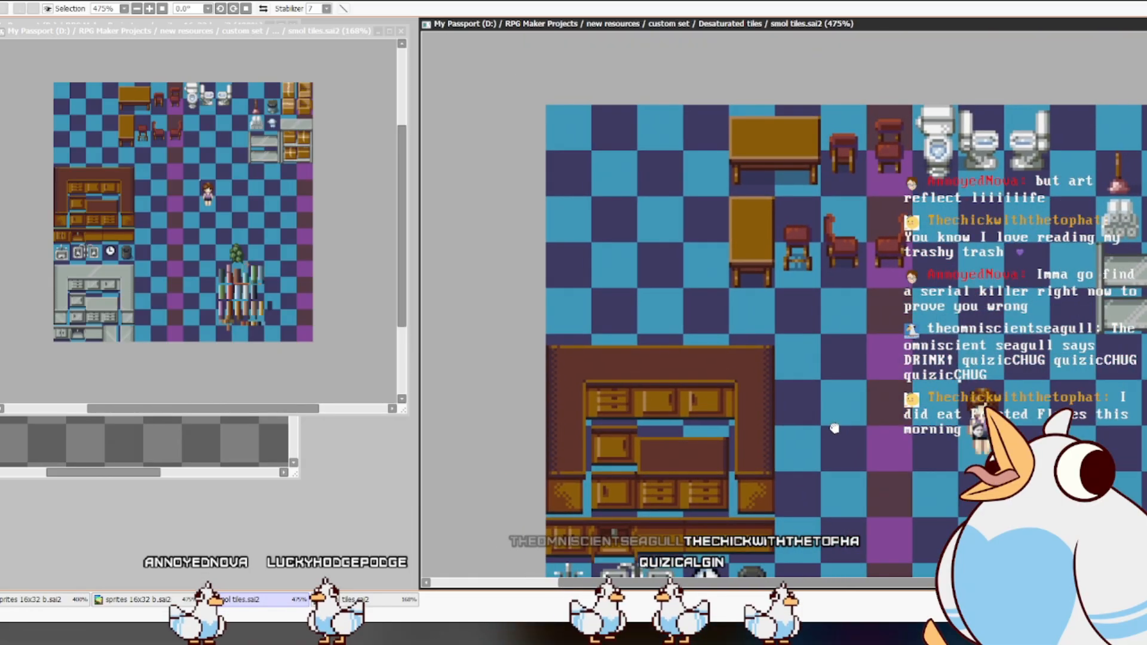
# - Copy the tops of both wooden tables without their legs and place each copy directly against its original's left side
pyautogui.scroll(2, 729, 243)
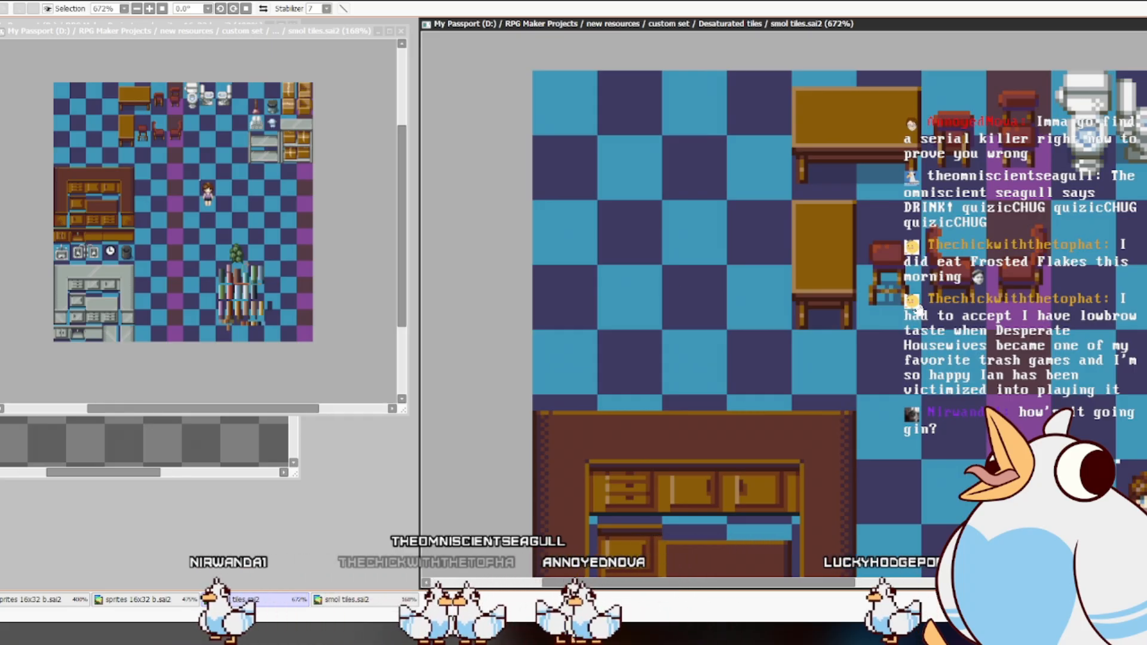
pyautogui.moveTo(803, 330); pyautogui.dragTo(781, 376)
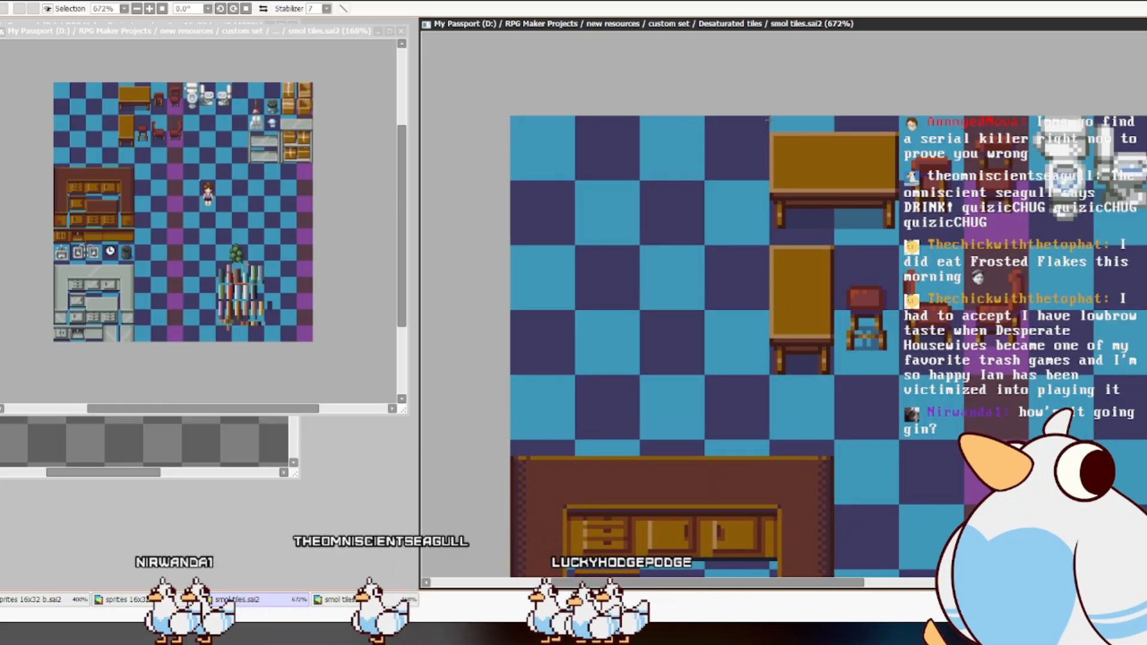
pyautogui.moveTo(896, 197); pyautogui.dragTo(895, 203)
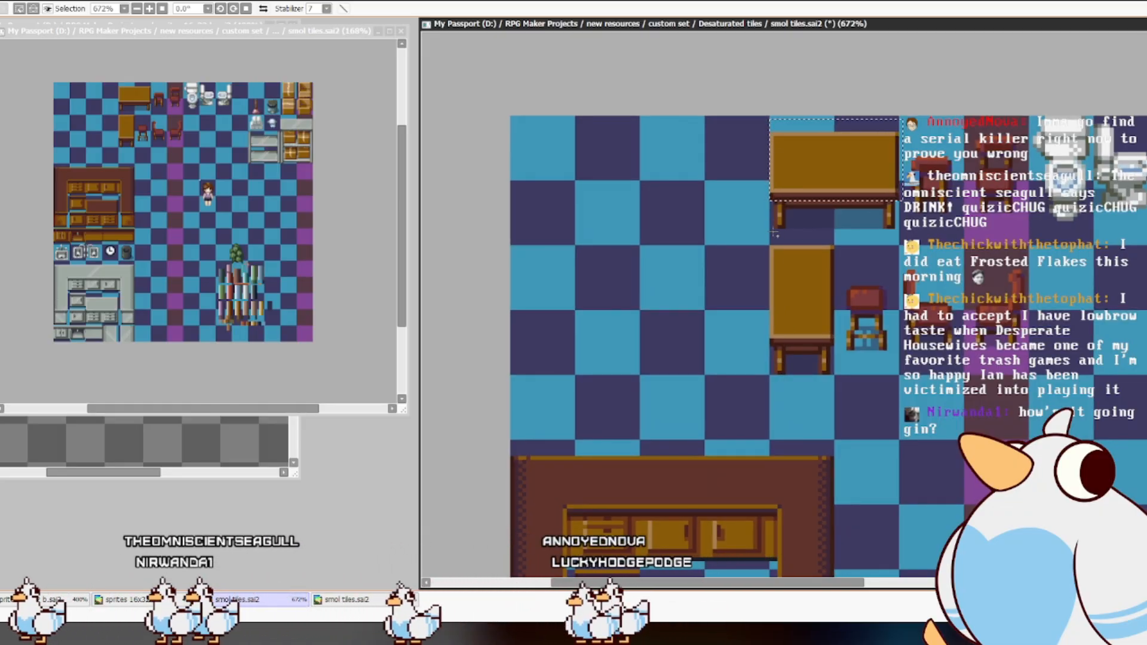
pyautogui.moveTo(764, 247); pyautogui.dragTo(836, 347)
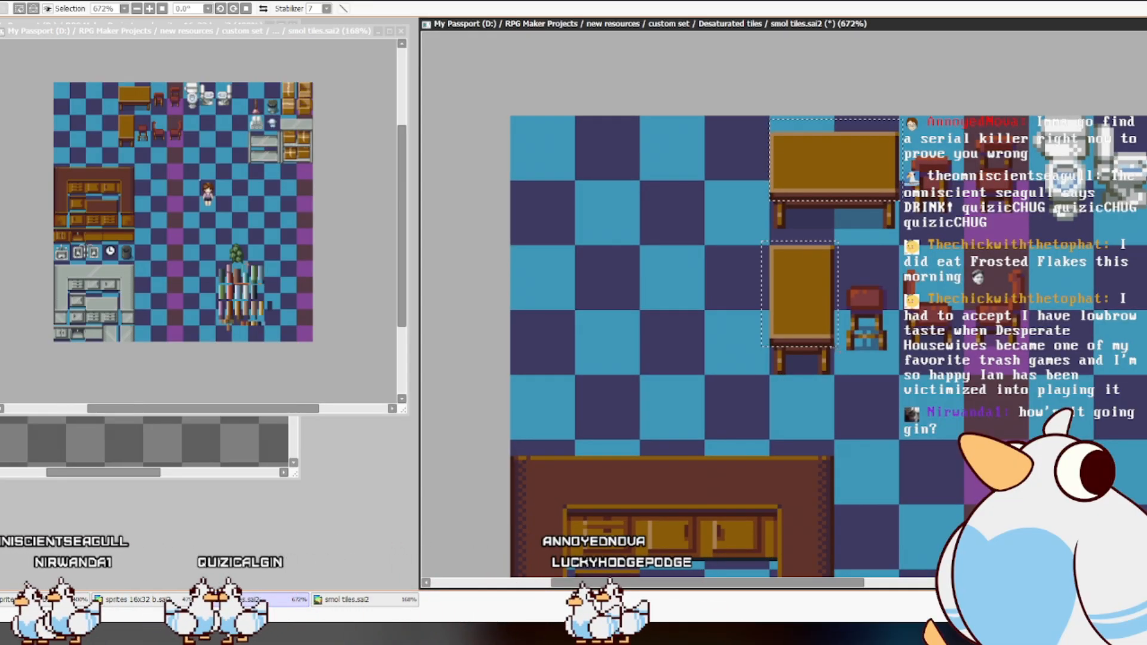
pyautogui.hotkey('ctrl', 'v')
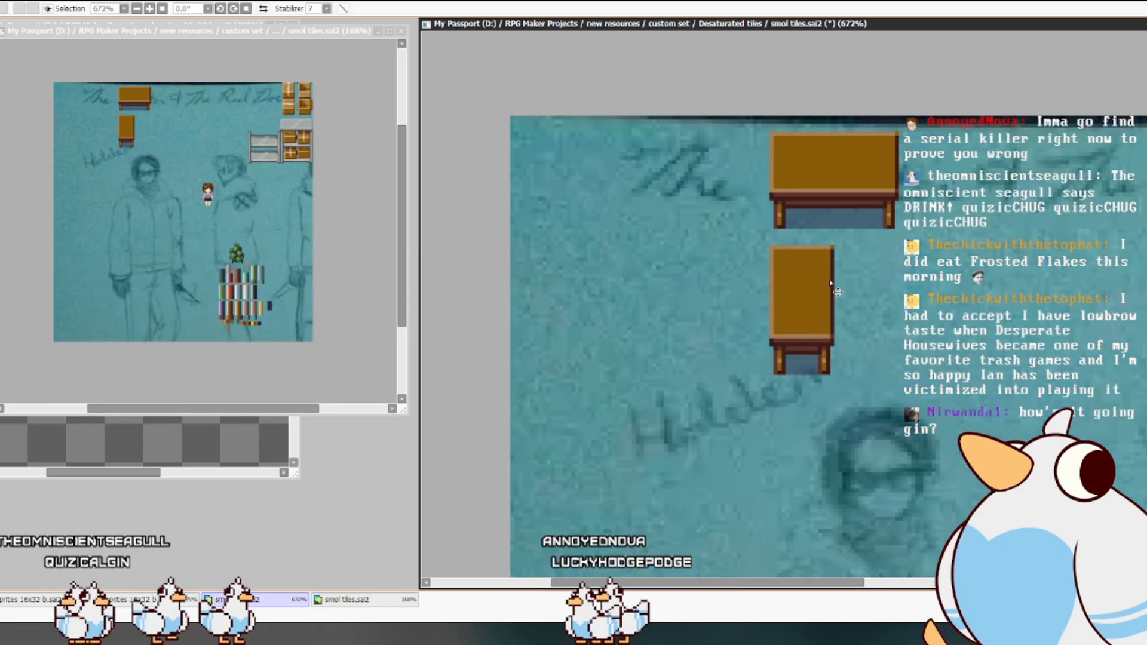
pyautogui.hotkey('ctrl', 'z')
pyautogui.hotkey('ctrl', 'd')
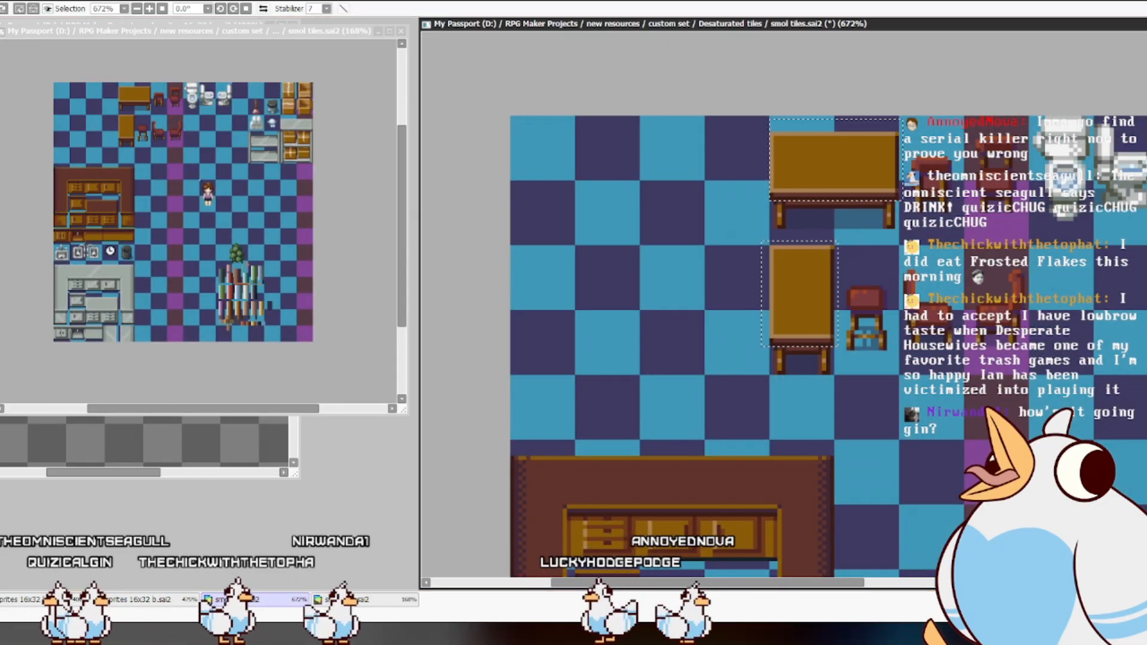
pyautogui.moveTo(901, 252); pyautogui.dragTo(775, 259)
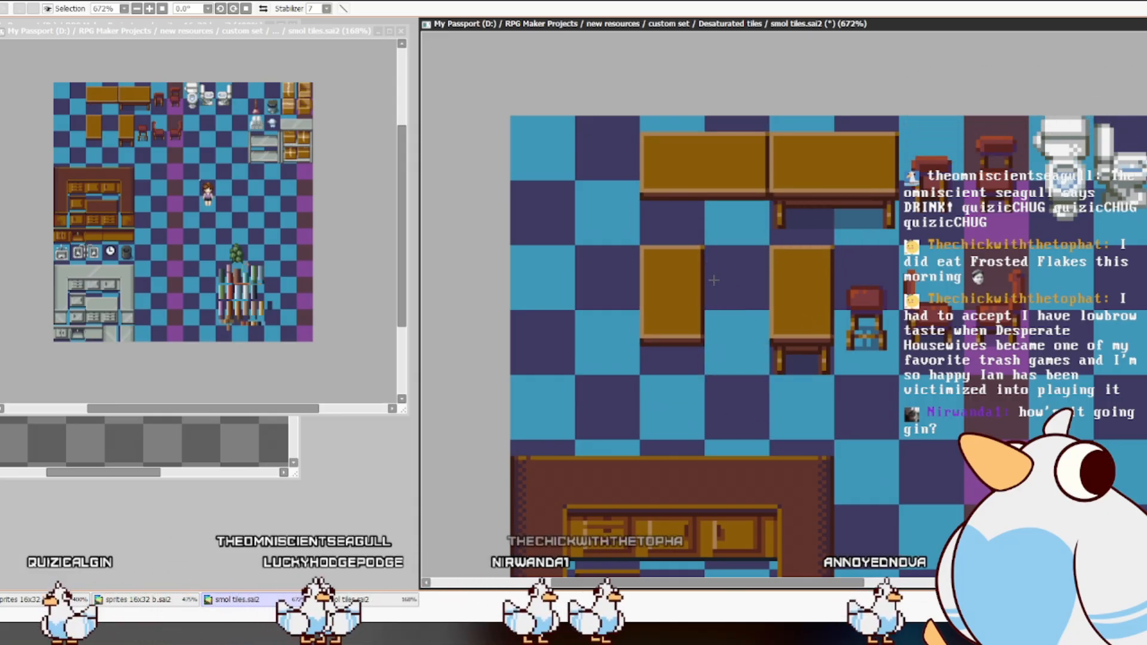
pyautogui.moveTo(628, 242); pyautogui.dragTo(743, 305)
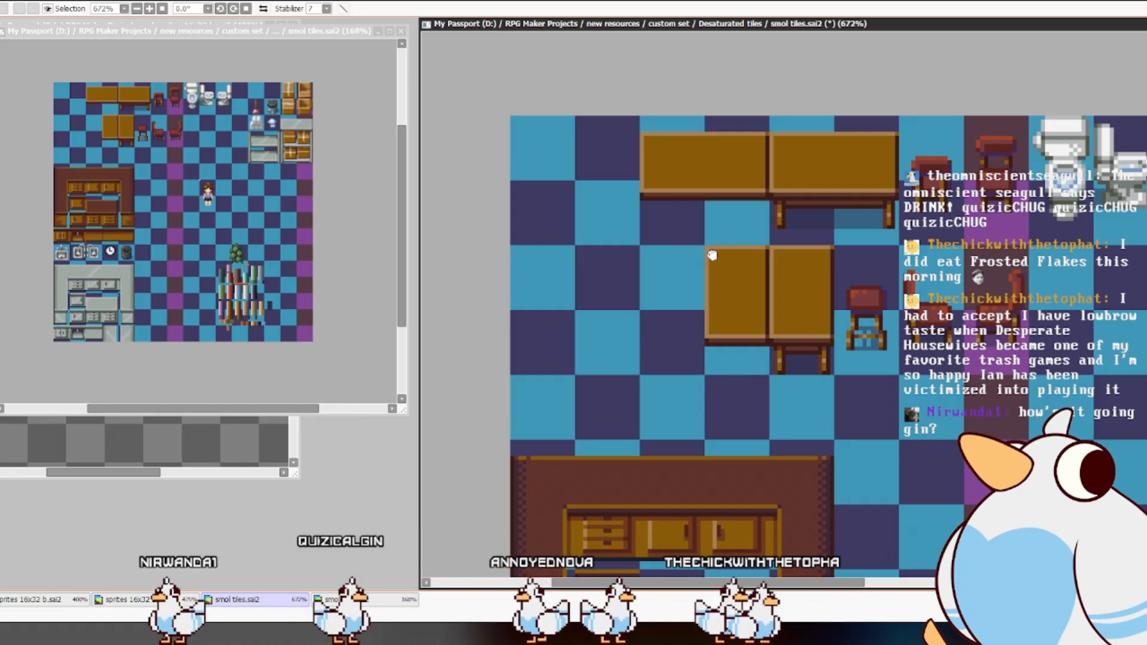
# - Examine the copied tabletops up close beside the original tables and the red chairs
pyautogui.moveTo(712, 255); pyautogui.dragTo(709, 274)
pyautogui.scroll(2, 709, 274)
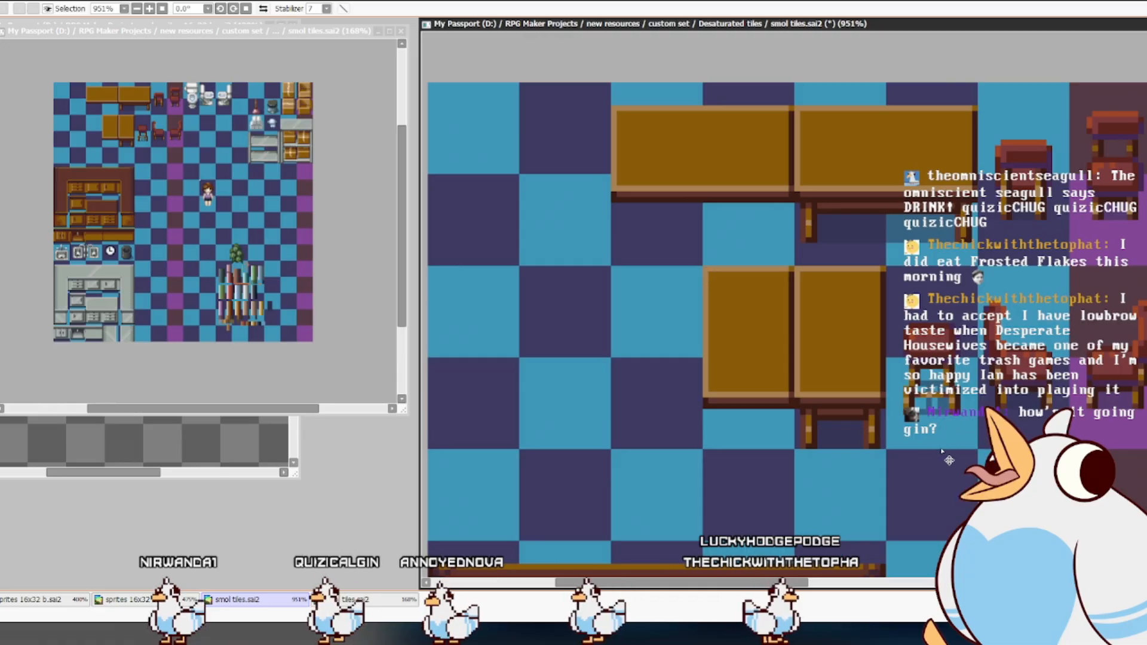
pyautogui.moveTo(1048, 483); pyautogui.dragTo(759, 430)
pyautogui.moveTo(924, 494); pyautogui.dragTo(999, 213)
pyautogui.moveTo(891, 538); pyautogui.dragTo(809, 427)
pyautogui.moveTo(848, 344); pyautogui.dragTo(973, 567)
pyautogui.moveTo(764, 374); pyautogui.dragTo(907, 473)
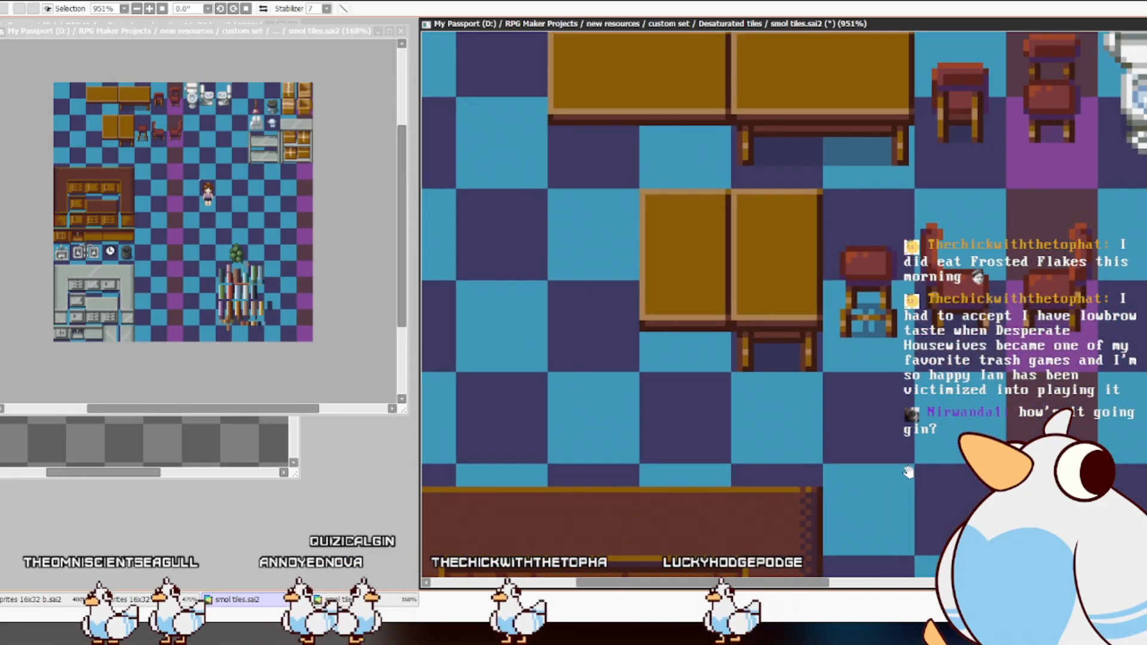
pyautogui.moveTo(910, 432); pyautogui.dragTo(940, 469)
pyautogui.moveTo(937, 396); pyautogui.dragTo(968, 410)
pyautogui.moveTo(858, 355); pyautogui.dragTo(841, 418)
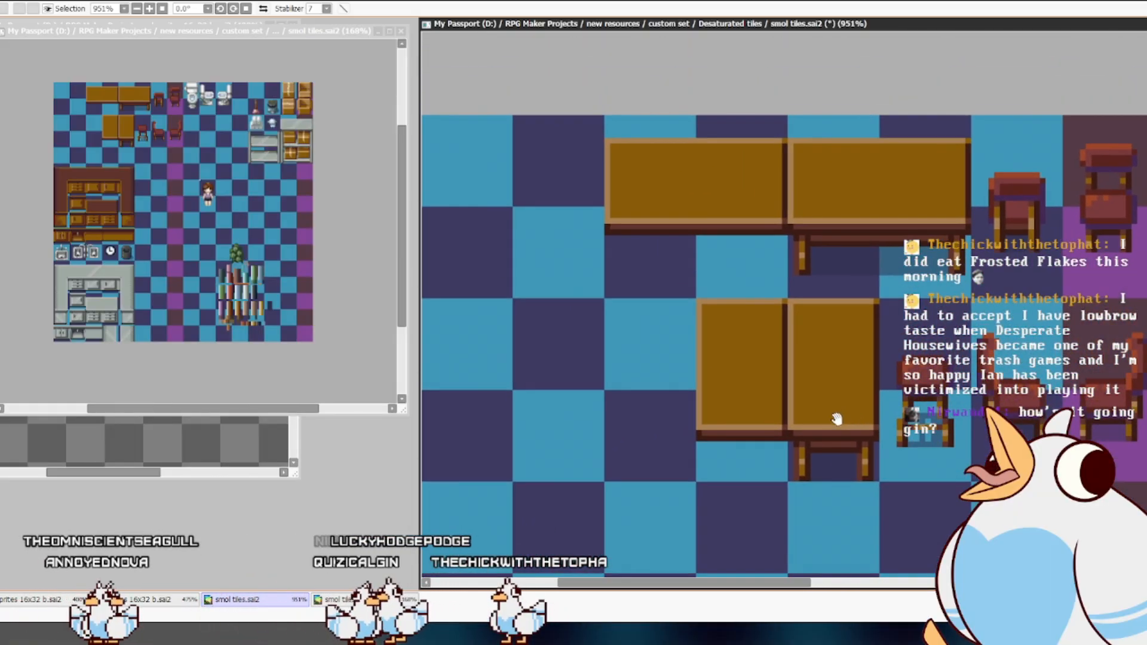
pyautogui.moveTo(707, 384)
pyautogui.mouseDown()
pyautogui.moveTo(727, 258)
pyautogui.moveTo(715, 379)
pyautogui.mouseUp()
pyautogui.moveTo(954, 443); pyautogui.dragTo(938, 437)
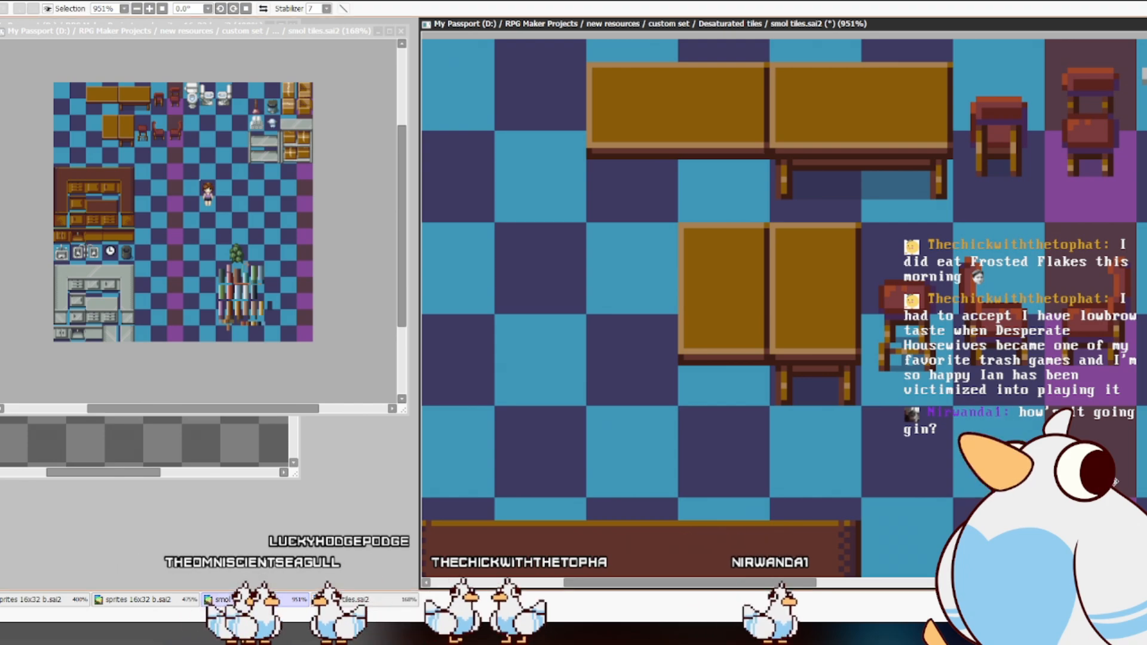
# - Move the colour swatches and the plant up over the chairs, right beside the wooden tables
pyautogui.moveTo(938, 442); pyautogui.dragTo(864, 206)
pyautogui.moveTo(956, 513); pyautogui.dragTo(691, 58)
pyautogui.moveTo(1048, 388); pyautogui.dragTo(1043, 392)
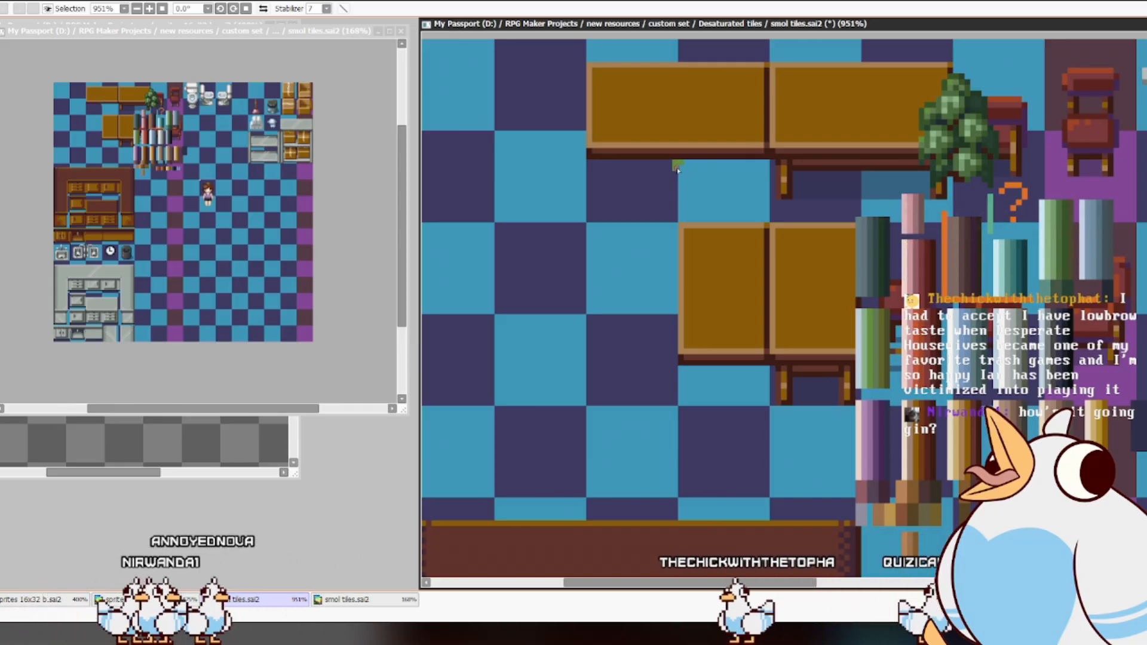
# - Draw a small green pedestal base beneath the middle of the copied horizontal tabletop
pyautogui.click(772, 197)
pyautogui.keyDown('shift'); pyautogui.click(676, 198); pyautogui.keyUp('shift')
pyautogui.hotkey('ctrl', 'z')
pyautogui.hotkey('ctrl', 'z')
pyautogui.moveTo(675, 197); pyautogui.dragTo(681, 185)
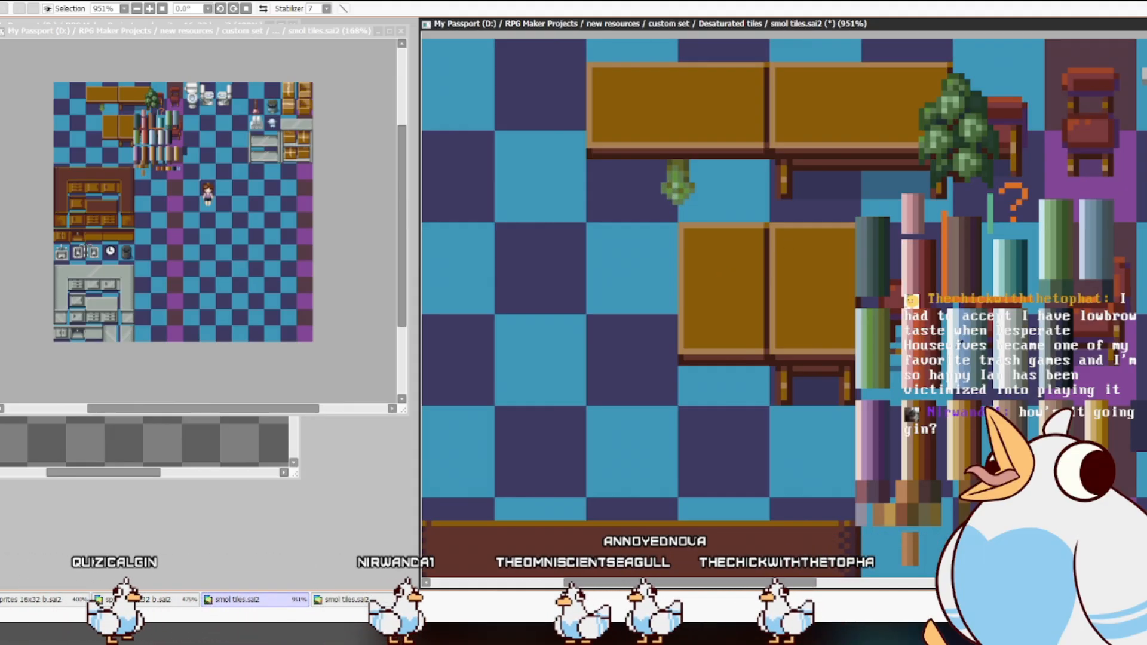
# - Move the pedestal base down beside the dark trash can and recolour it in grey metal shades
pyautogui.scroll(-6, 784, 305)
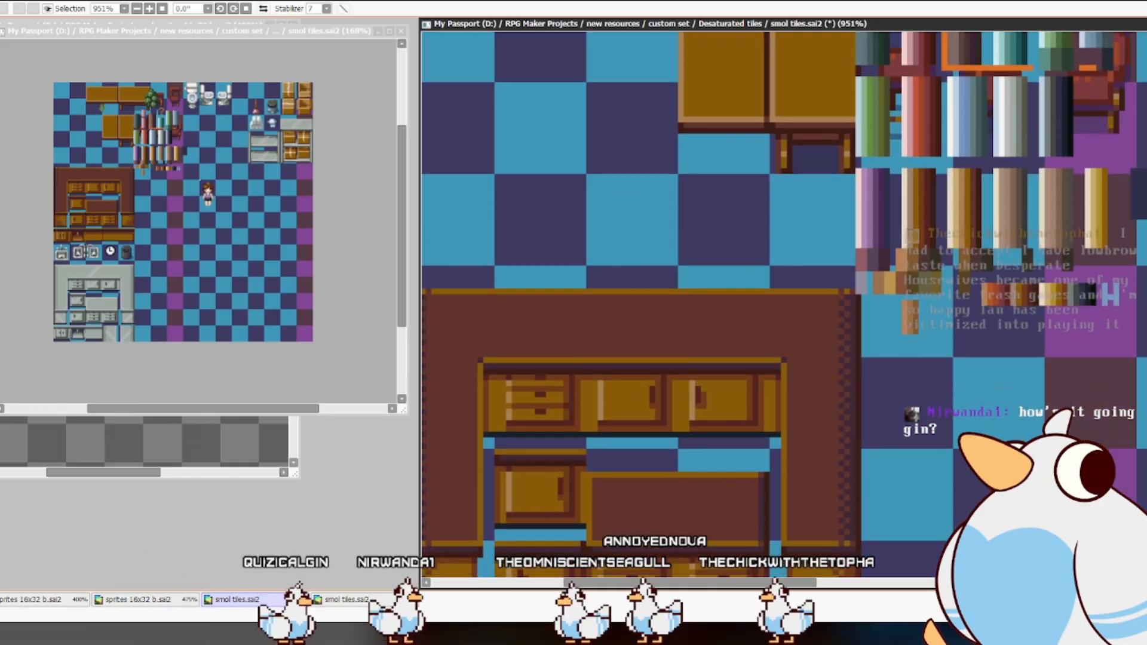
pyautogui.scroll(2, 783, 305)
pyautogui.scroll(-1, 784, 305)
pyautogui.scroll(5, 784, 305)
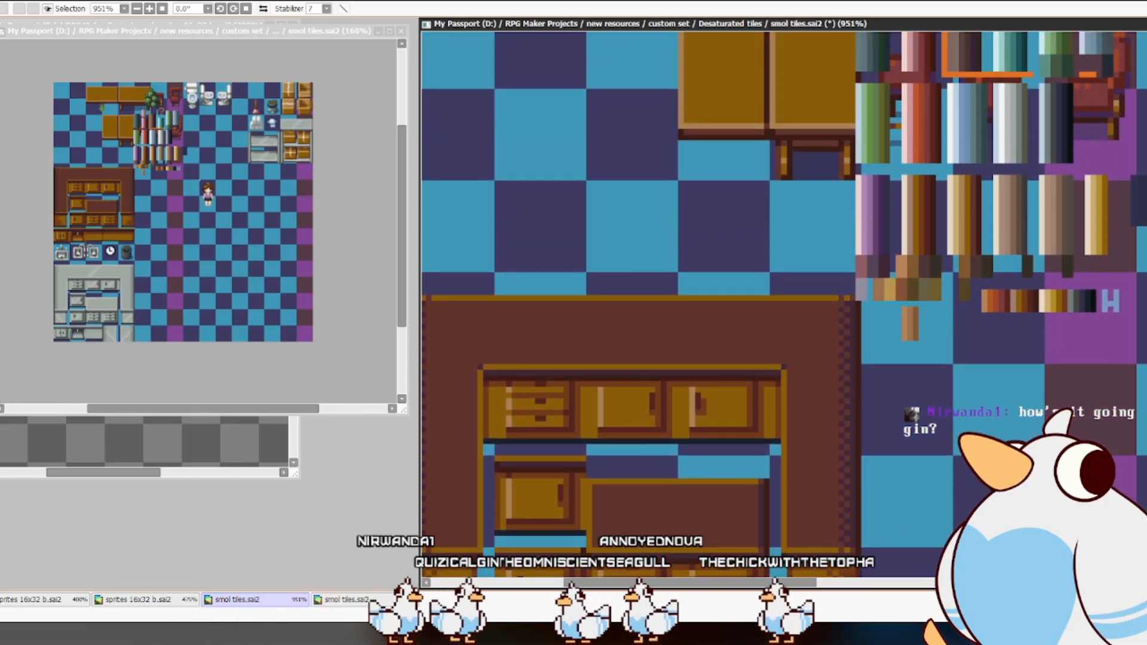
pyautogui.hotkey('ctrl', 'z')
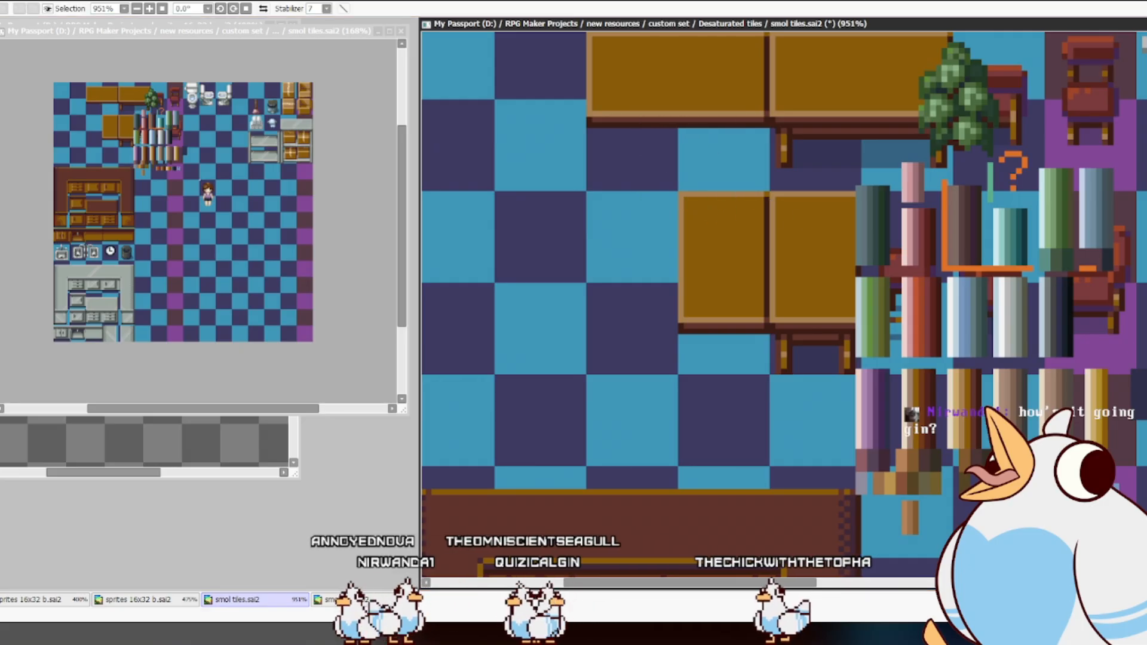
pyautogui.hotkey('ctrl', 'v')
pyautogui.moveTo(786, 221); pyautogui.dragTo(828, 483)
pyautogui.scroll(-6, 828, 483)
pyautogui.scroll(-1, 827, 358)
pyautogui.moveTo(847, 57); pyautogui.dragTo(1050, 406)
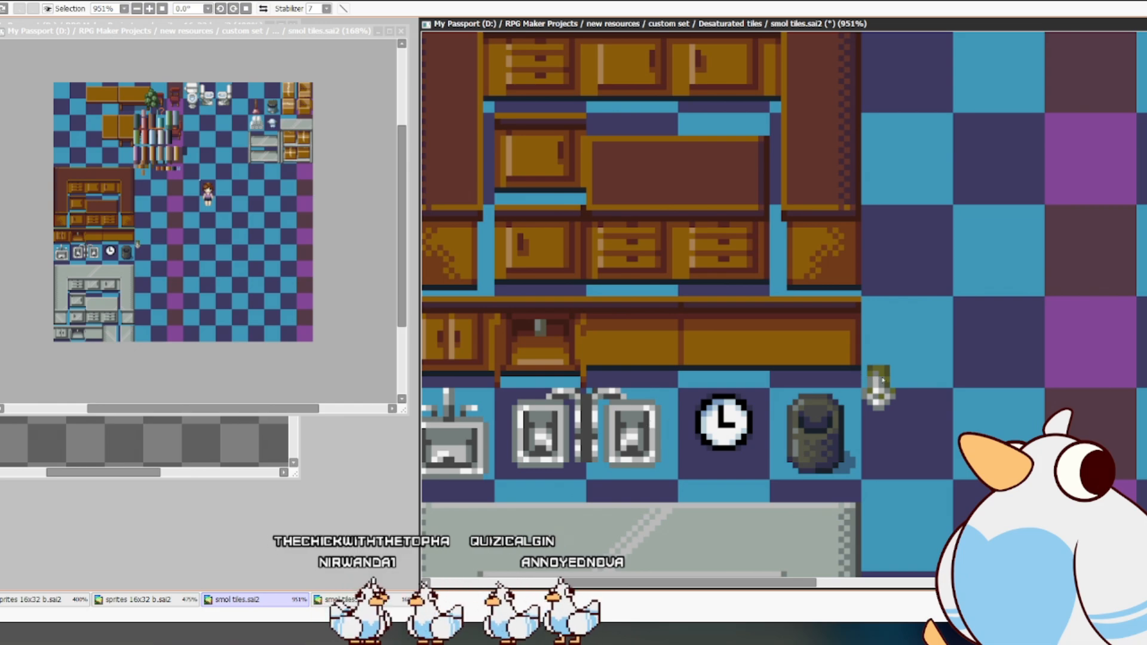
pyautogui.scroll(-2, 857, 378)
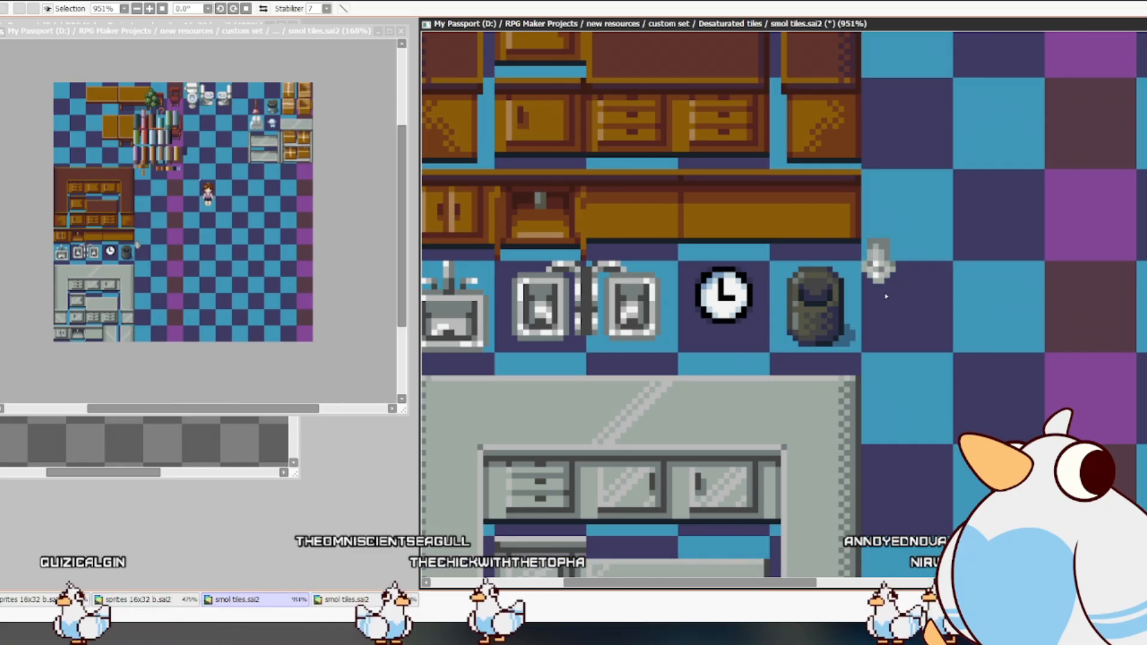
pyautogui.hotkey('ctrl', 'z')
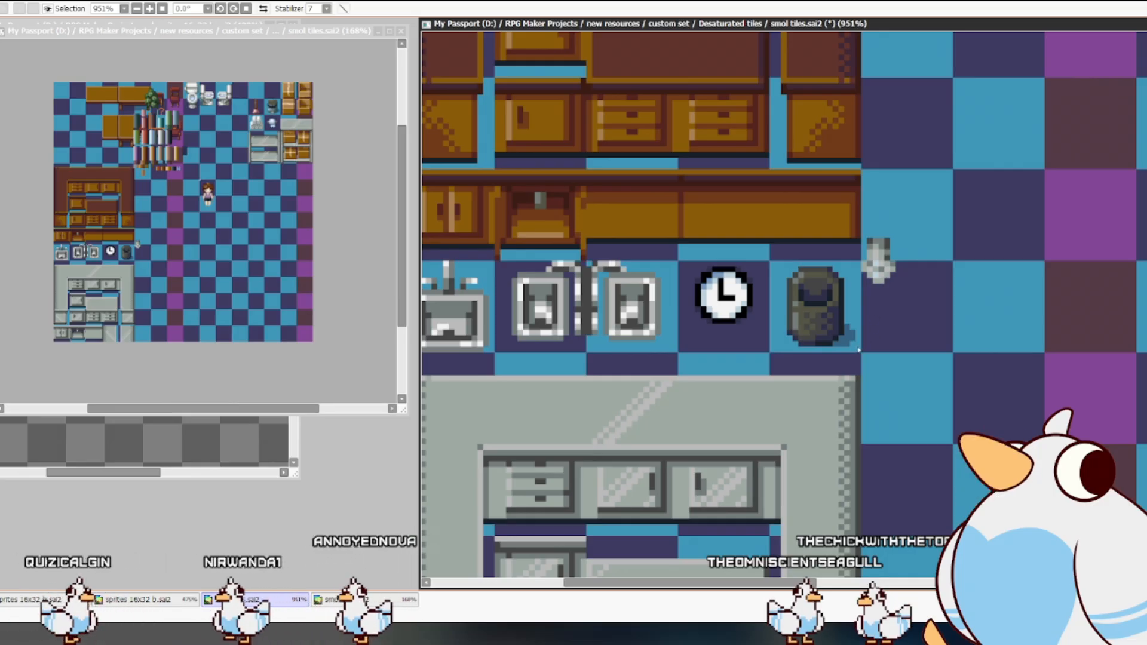
# - Place the grey pedestal back beneath the middle of the copied horizontal tabletop and clear its upper column
pyautogui.scroll(5, 858, 350)
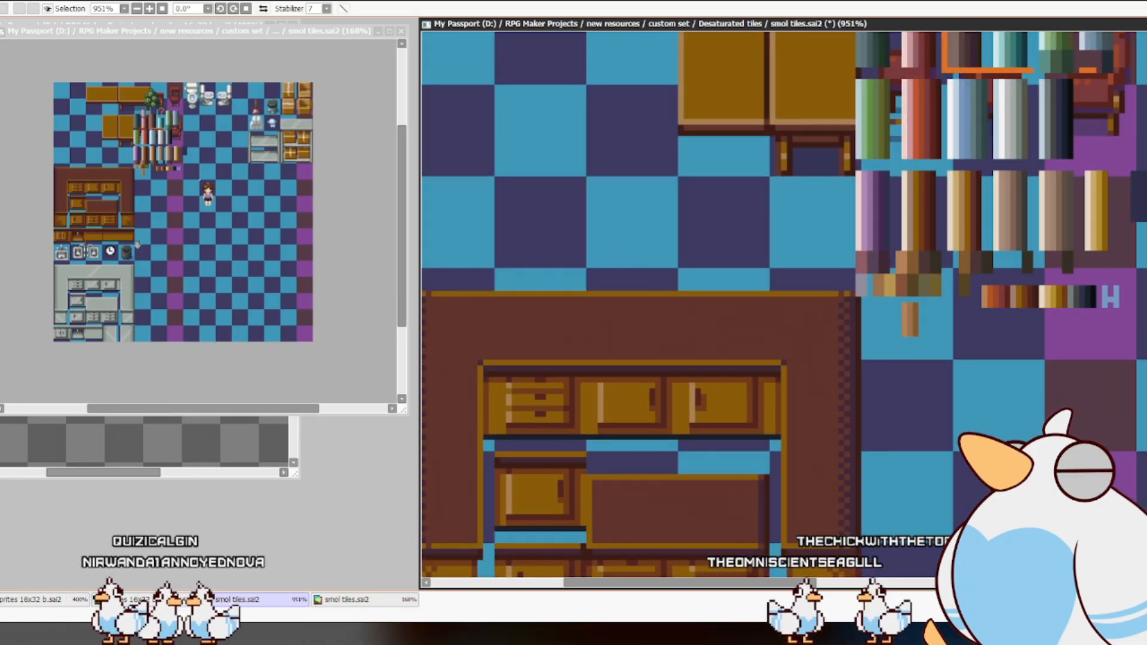
pyautogui.scroll(3, 1111, 185)
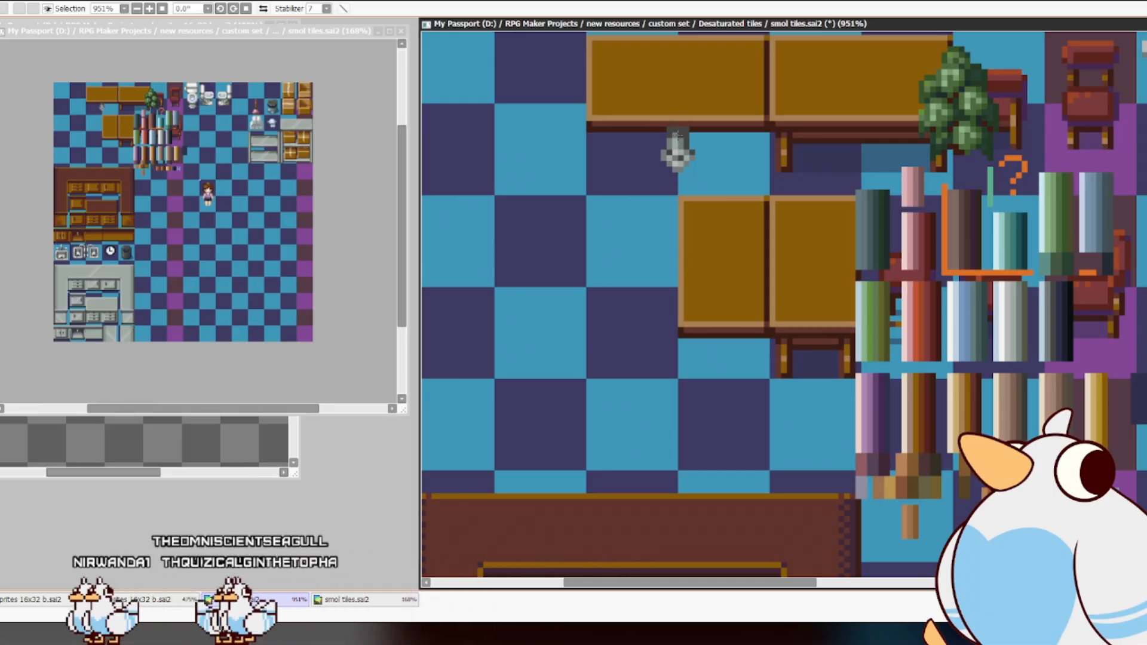
pyautogui.moveTo(666, 133); pyautogui.dragTo(689, 149)
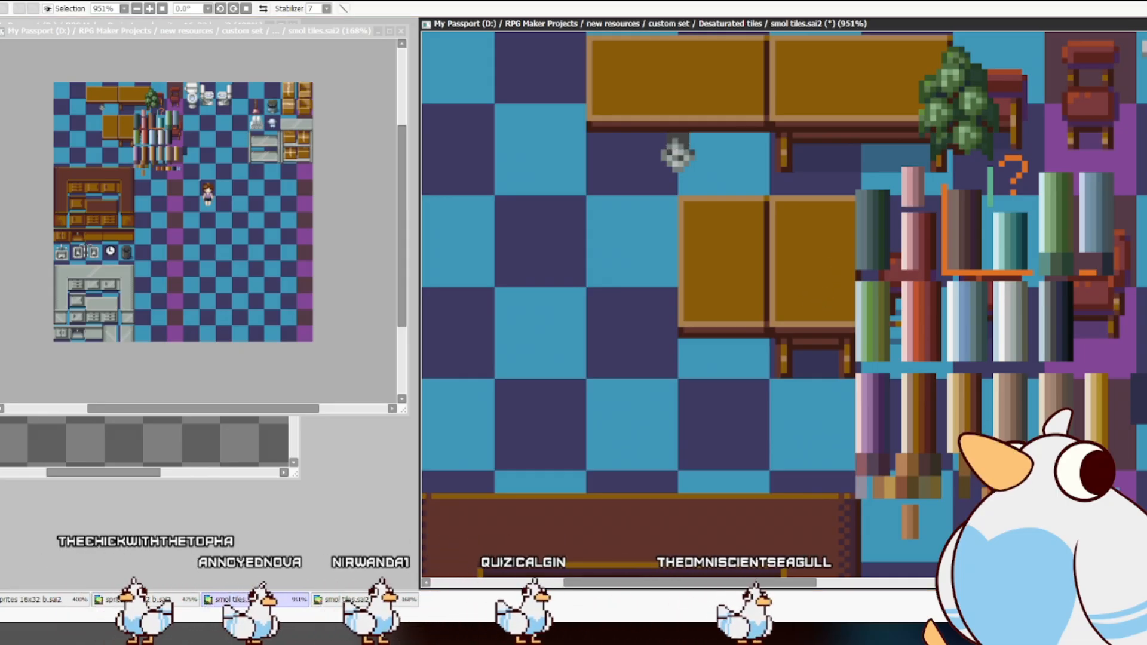
# - Copy the shadow under the legged horizontal table and place it beneath the copied tabletop, centred on the grey pedestal
pyautogui.moveTo(793, 144); pyautogui.dragTo(930, 177)
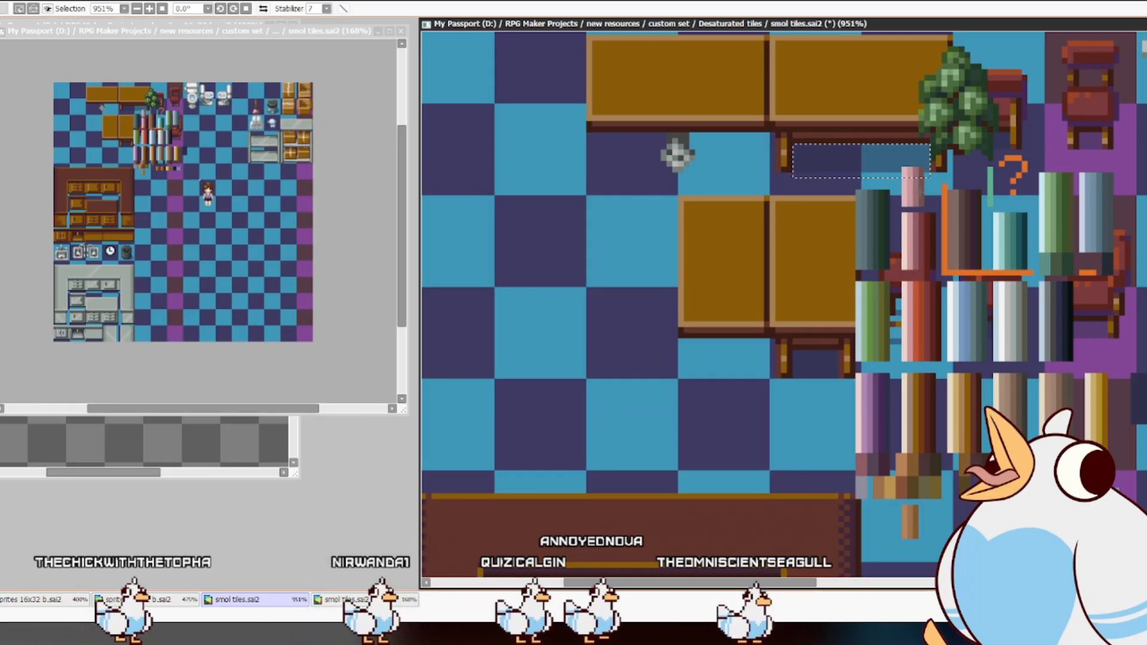
pyautogui.hotkey('ctrl', 'c')
pyautogui.hotkey('ctrl', 'v')
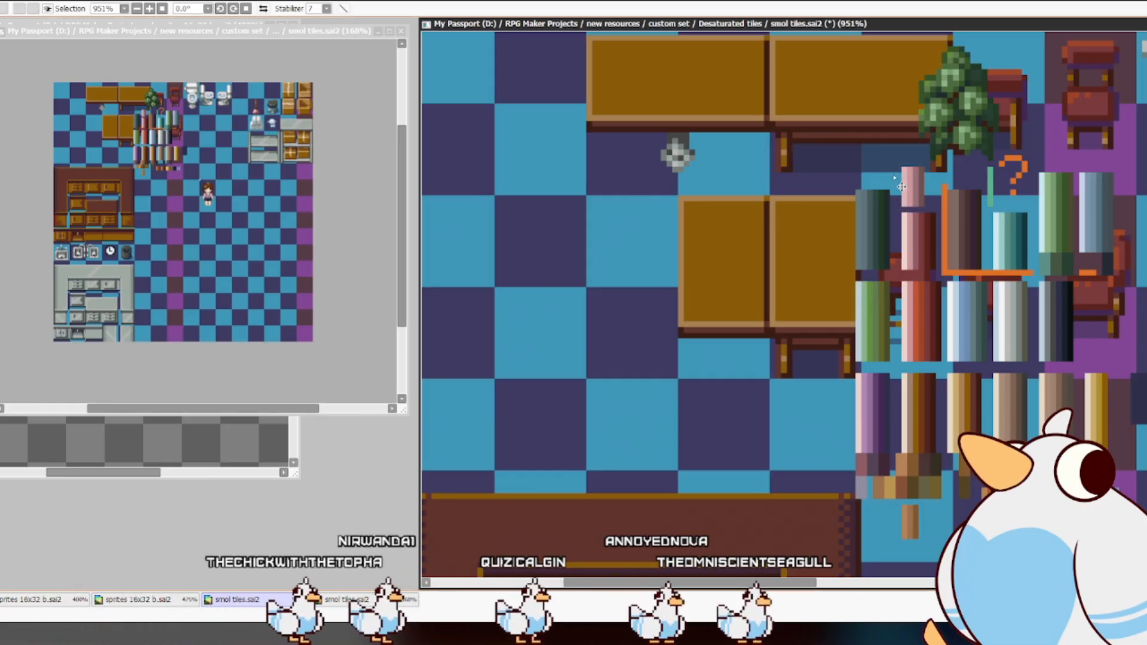
pyautogui.moveTo(952, 177); pyautogui.dragTo(894, 177)
pyautogui.hotkey('ctrl', 'shift', 'Left')
pyautogui.hotkey('ctrl', 'shift', 'Left')
pyautogui.hotkey('ctrl', 'shift', 'Left')
pyautogui.hotkey('ctrl', 'shift', 'Right')
pyautogui.hotkey('ctrl', 'Left')
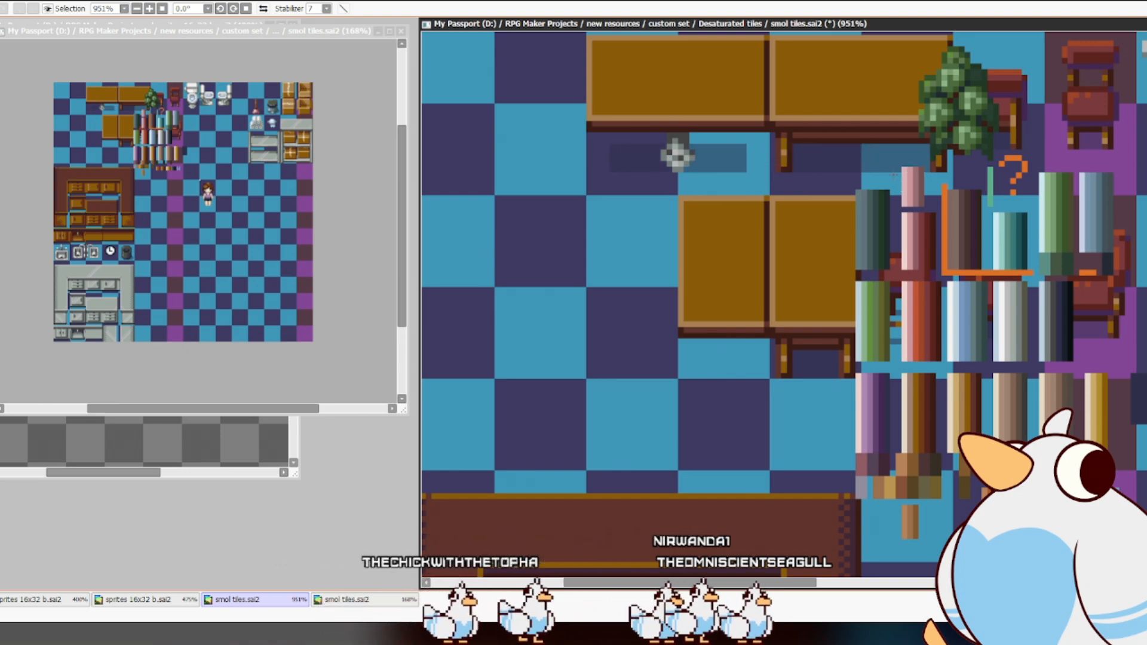
# - Enlarge the shadow beneath the copied horizontal tabletop so it meets the table edge, and raise the grey pedestal slightly
pyautogui.hotkey('ctrl', 't')
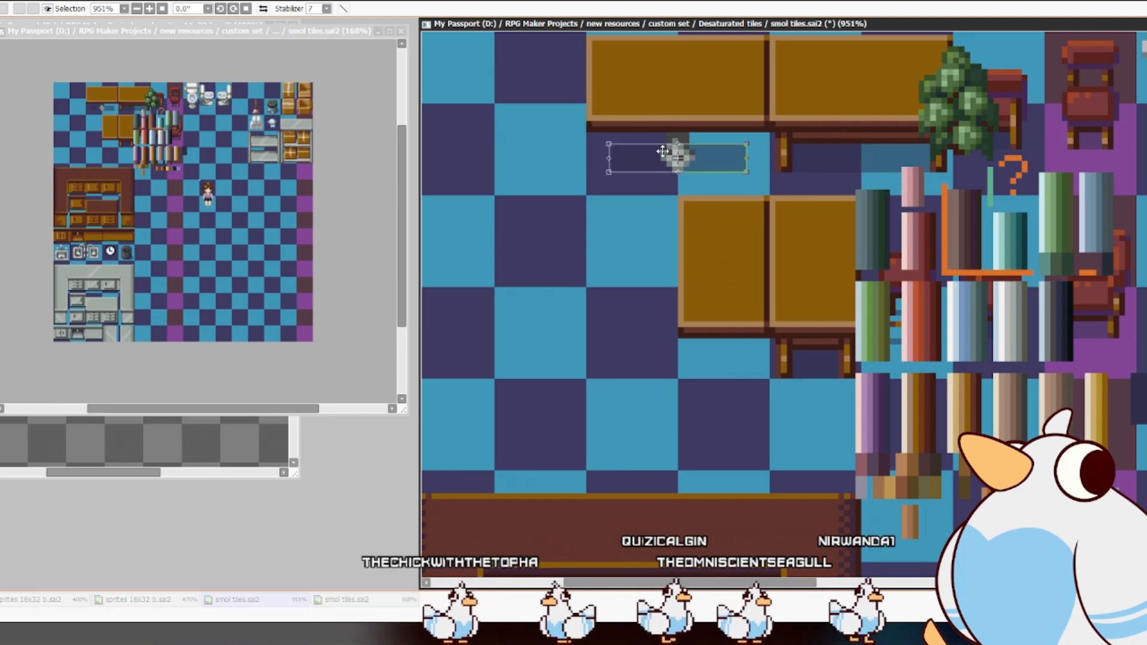
pyautogui.moveTo(677, 143); pyautogui.dragTo(678, 131)
pyautogui.moveTo(748, 151); pyautogui.dragTo(758, 153)
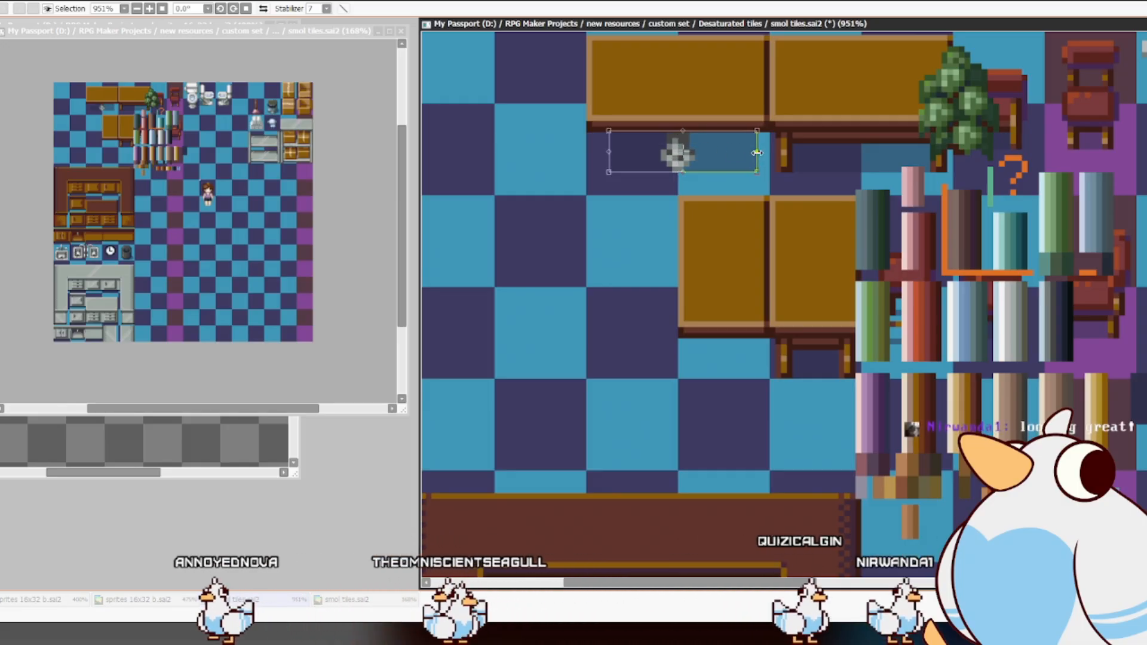
pyautogui.moveTo(609, 150); pyautogui.dragTo(600, 151)
pyautogui.press('Return')
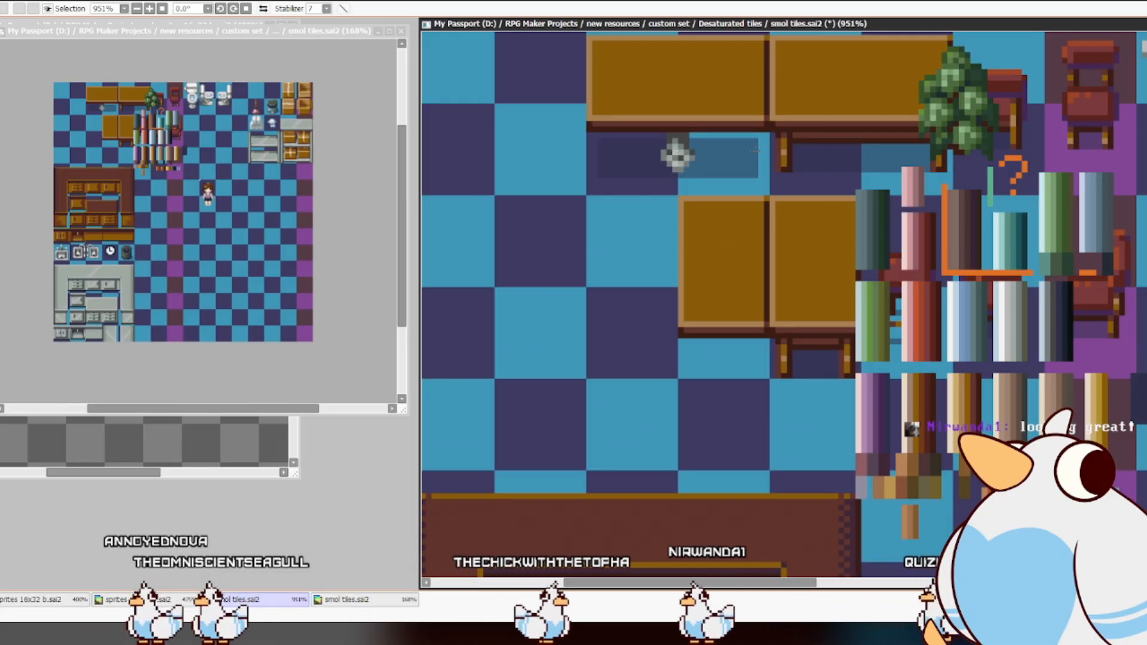
pyautogui.hotkey('ctrl', 't')
pyautogui.moveTo(679, 135); pyautogui.dragTo(679, 129)
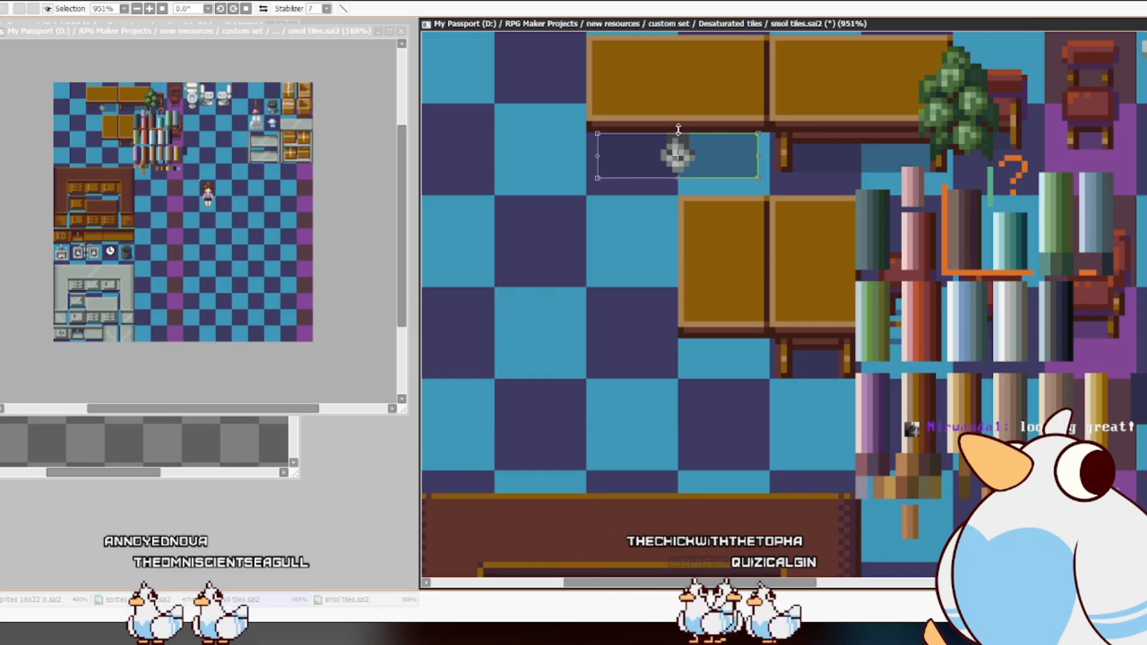
pyautogui.press('Return')
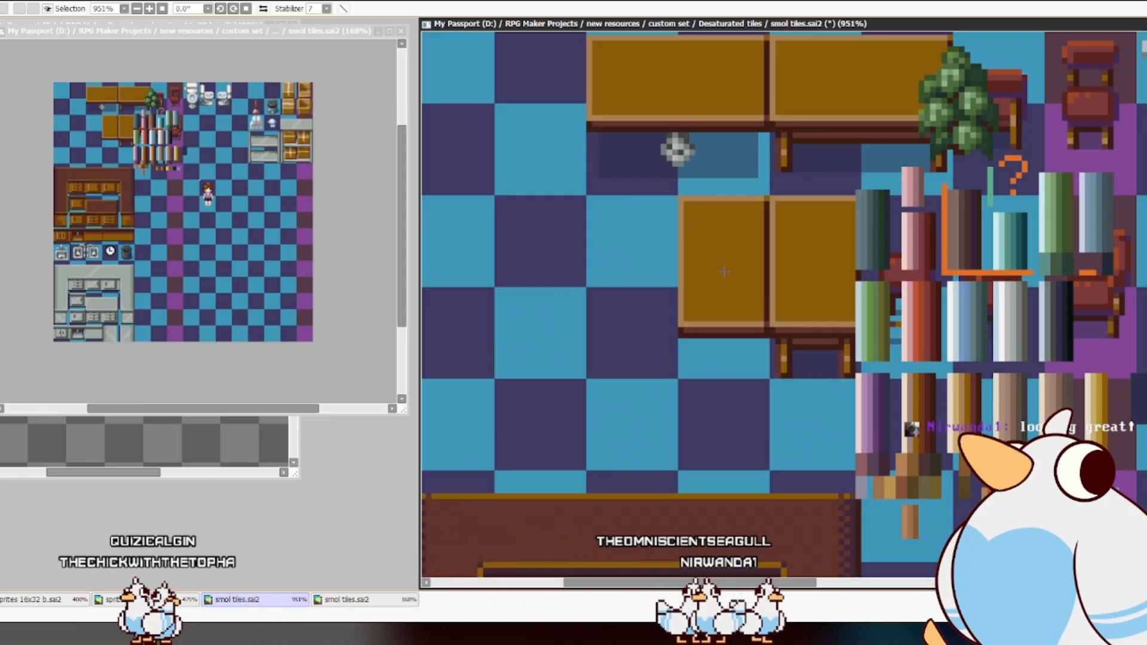
# - Try replacing the centred grey pedestal with two spaced-apart pedestals beneath the copied horizontal tabletop
pyautogui.moveTo(720, 295); pyautogui.dragTo(740, 312)
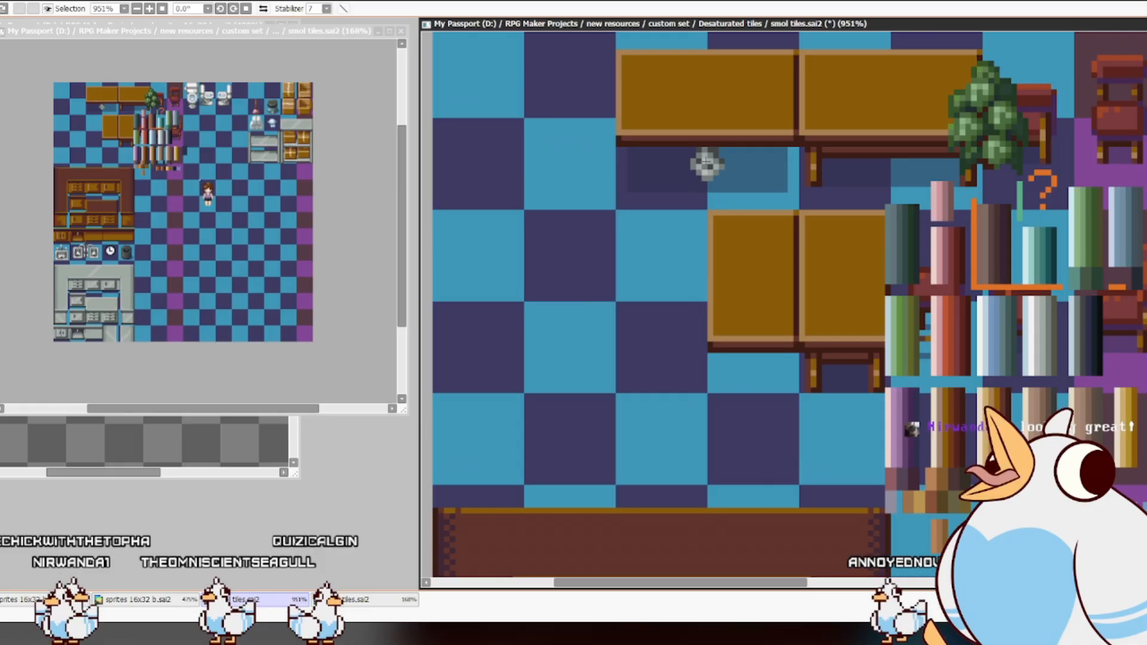
pyautogui.moveTo(681, 150); pyautogui.dragTo(737, 187)
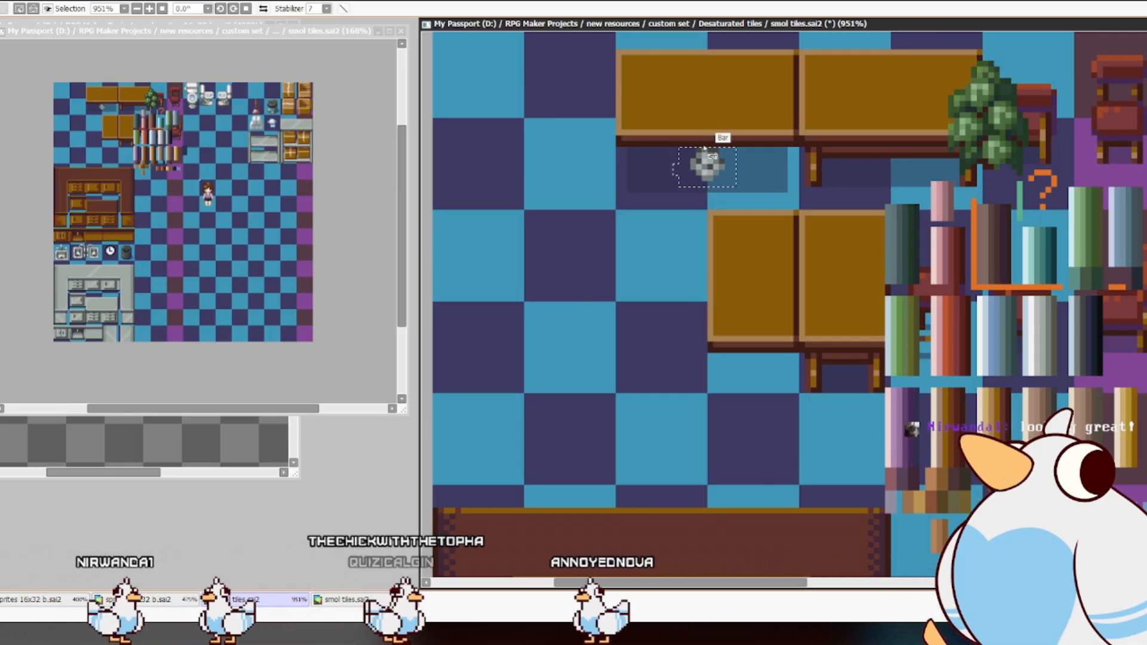
pyautogui.hotkey('ctrl', 'shift', 'Left')
pyautogui.hotkey('ctrl', 'shift', 'Right')
pyautogui.hotkey('ctrl', 'Left')
pyautogui.hotkey('ctrl', 'Left')
pyautogui.hotkey('ctrl', 'Left')
pyautogui.hotkey('ctrl', 'Left')
pyautogui.hotkey('ctrl', 'Left')
pyautogui.hotkey('ctrl', 'Left')
pyautogui.hotkey('ctrl', 'Left')
pyautogui.hotkey('ctrl', 'Left')
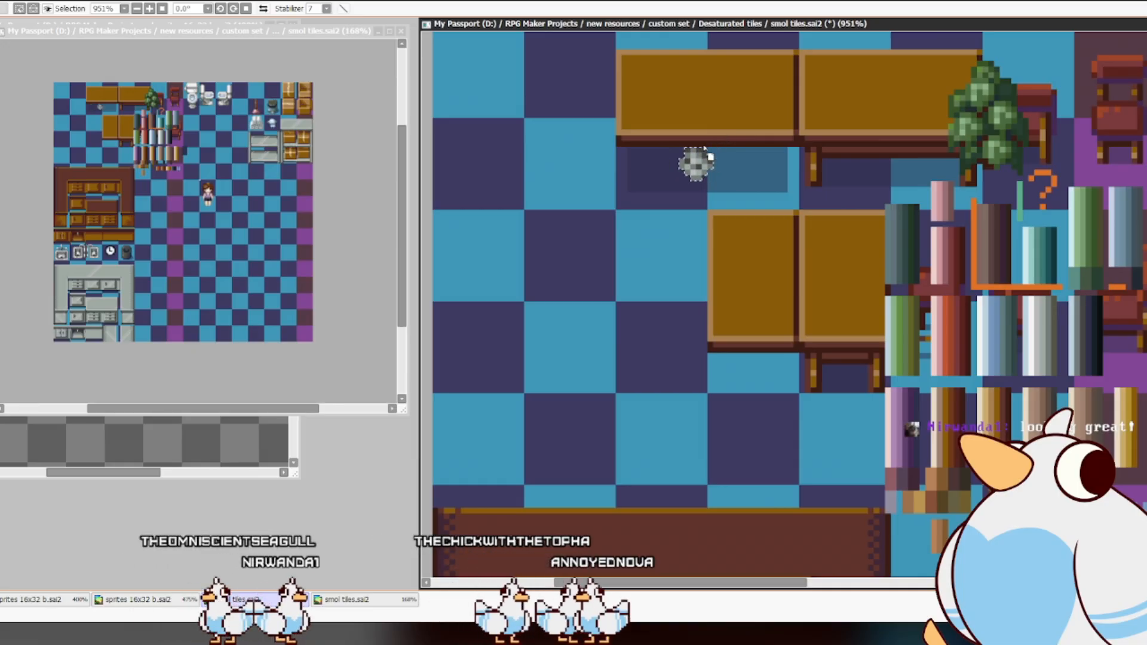
pyautogui.hotkey('ctrl', 'Right')
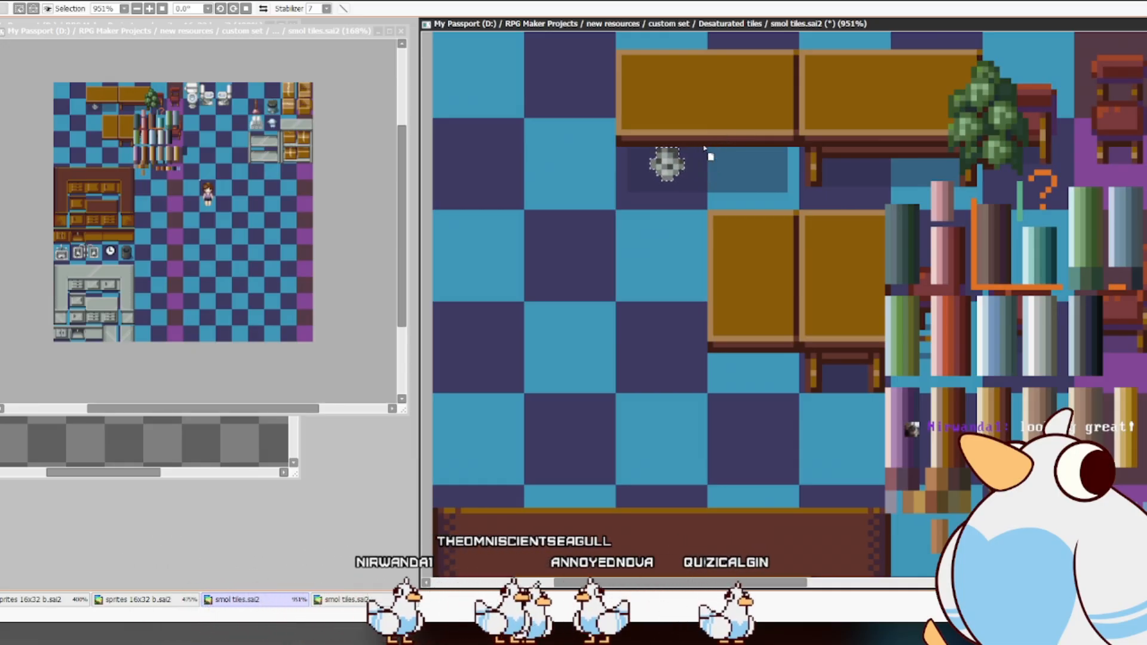
pyautogui.hotkey('ctrl', 'shift', 'Right')
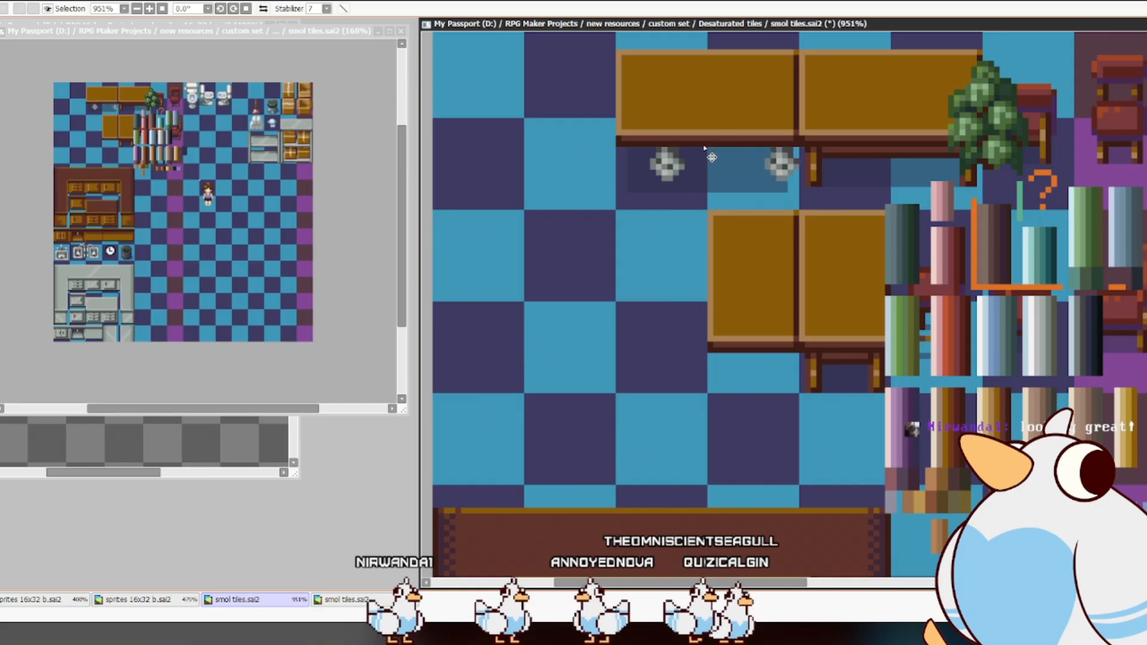
pyautogui.hotkey('ctrl', 'shift', 'Left')
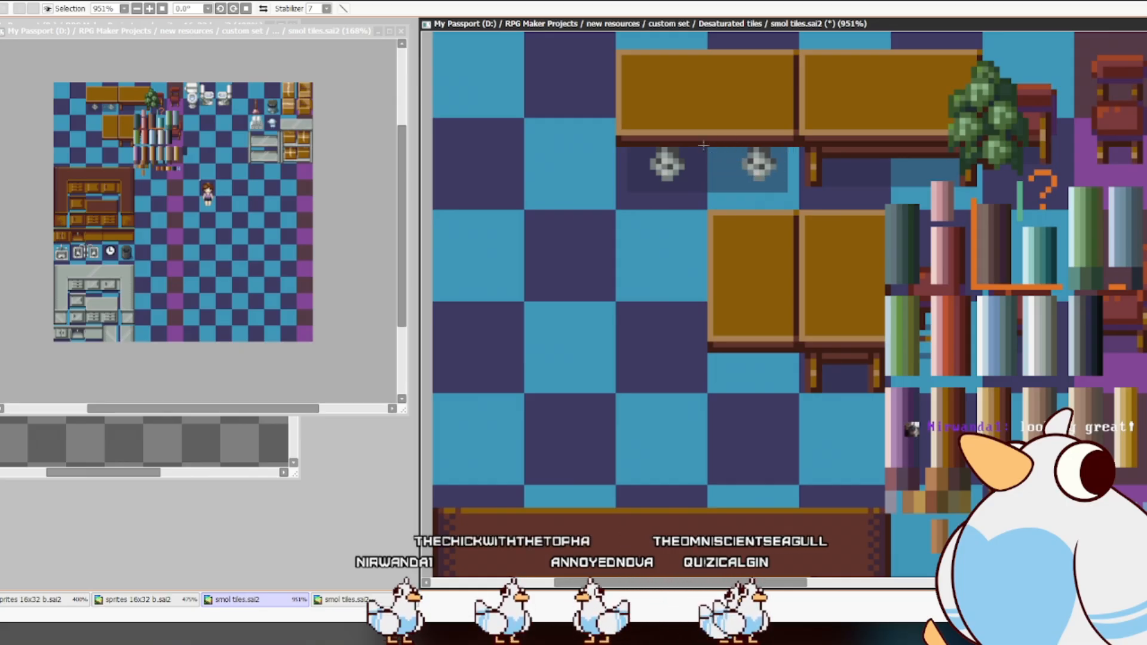
pyautogui.hotkey('ctrl', 'Left')
pyautogui.hotkey('ctrl', 'Left')
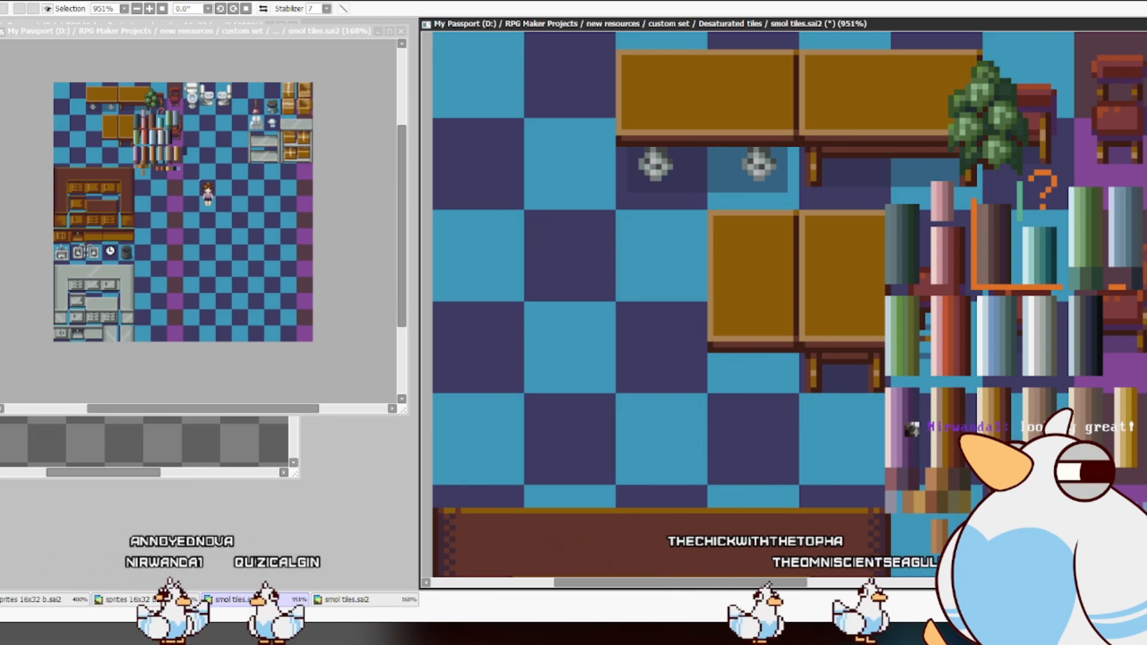
pyautogui.hotkey('ctrl', 'z')
pyautogui.hotkey('ctrl', 'z')
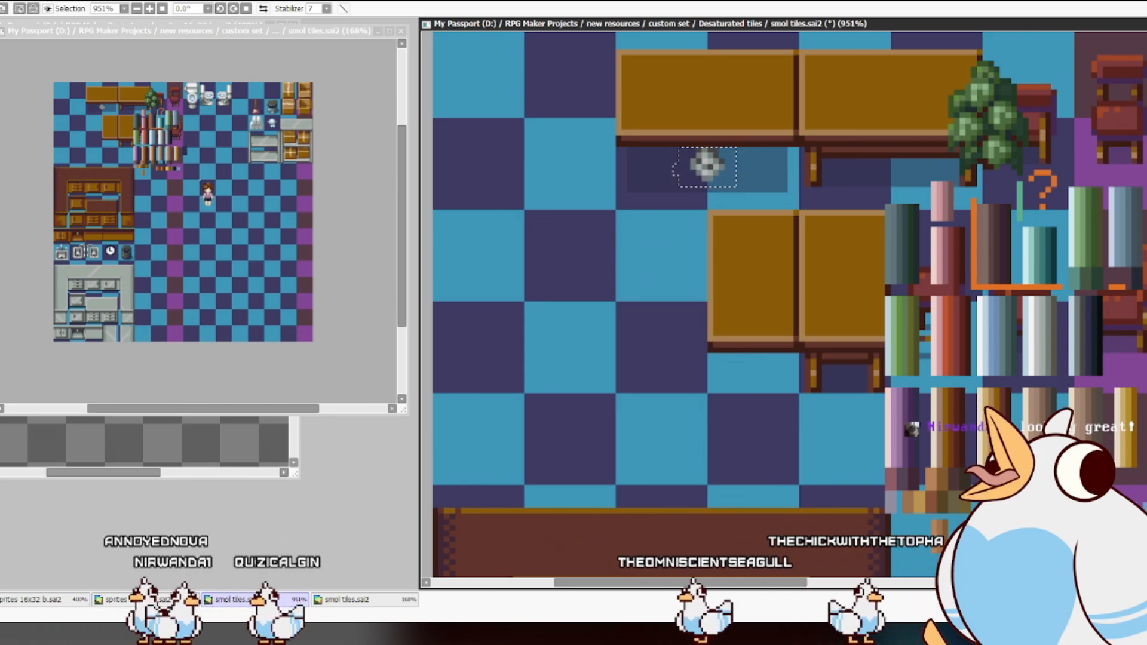
pyautogui.click(770, 325)
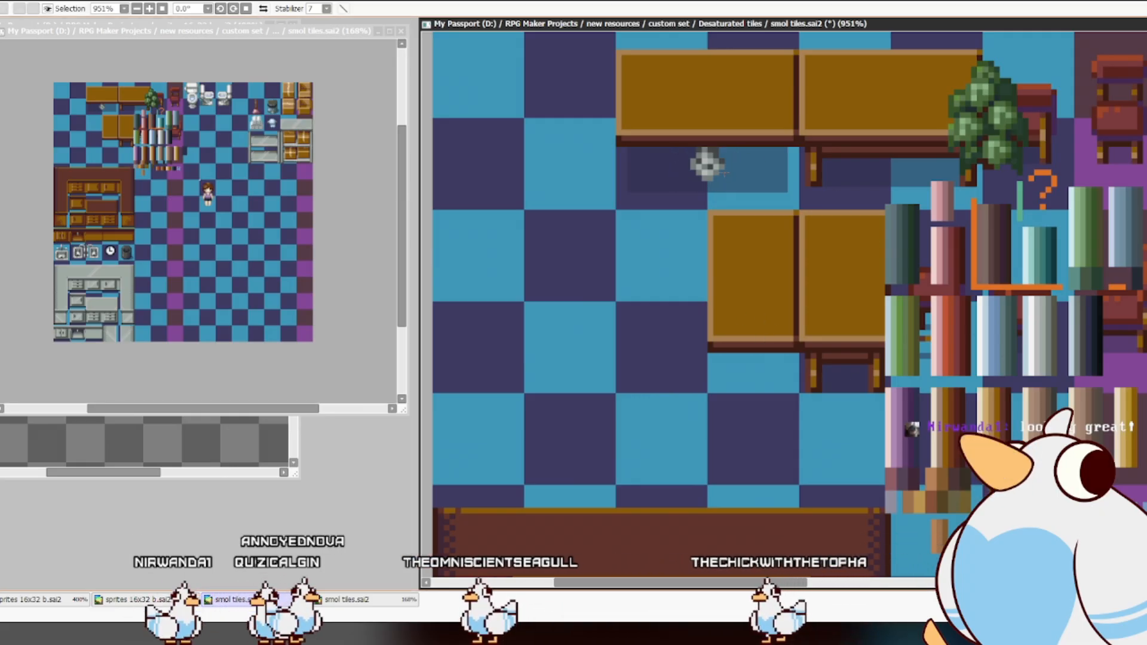
# - Copy a section of the enlarged shadow and place it beneath the legless vertical tabletop
pyautogui.moveTo(627, 148); pyautogui.dragTo(682, 200)
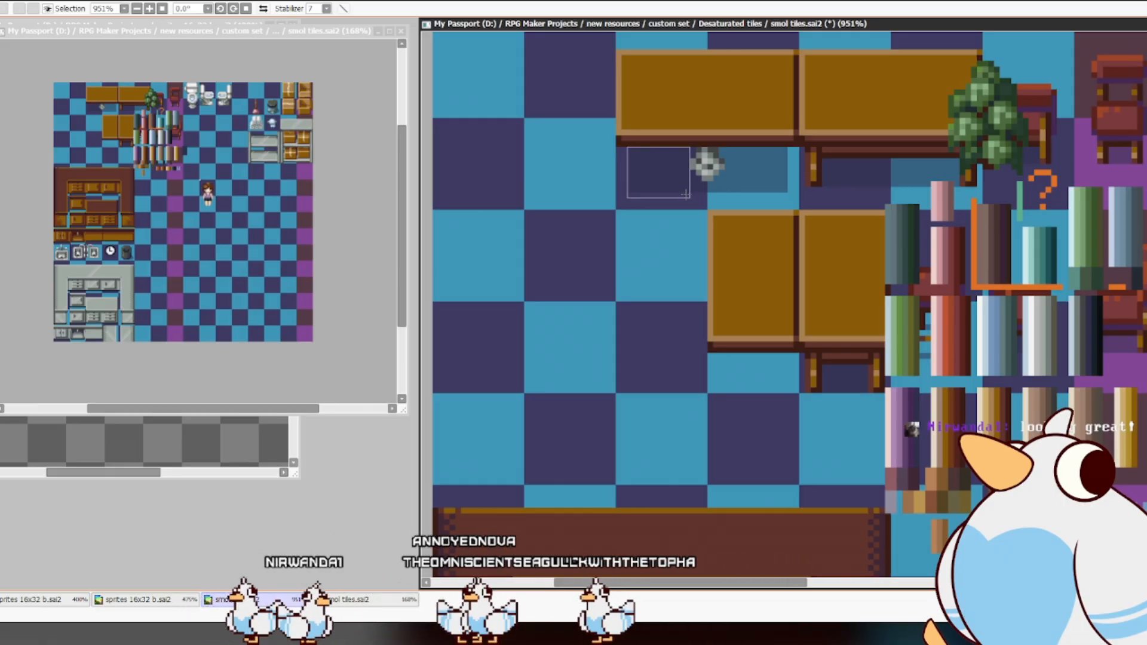
pyautogui.hotkey('ctrl', 'd')
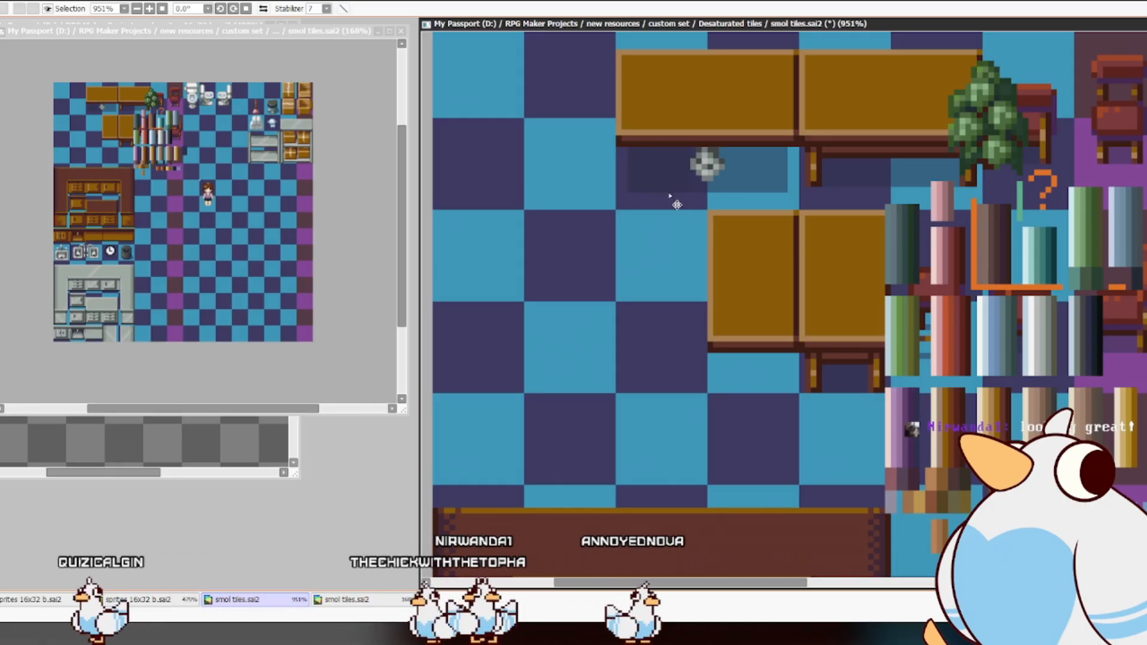
pyautogui.moveTo(662, 193); pyautogui.dragTo(761, 355)
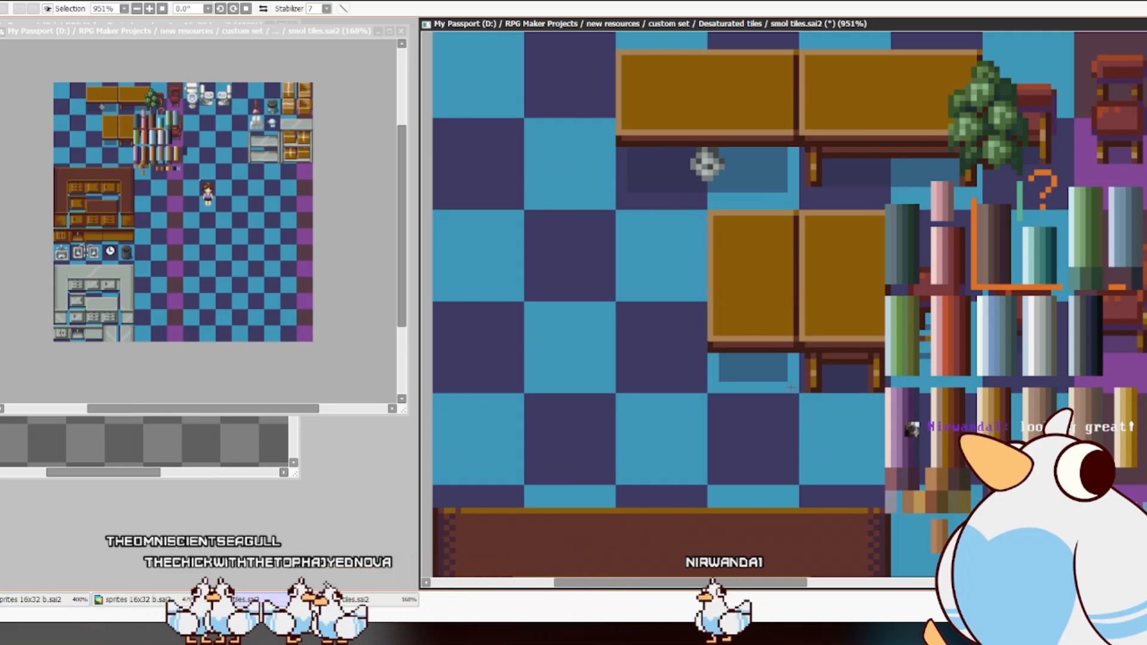
pyautogui.moveTo(832, 344); pyautogui.dragTo(776, 333)
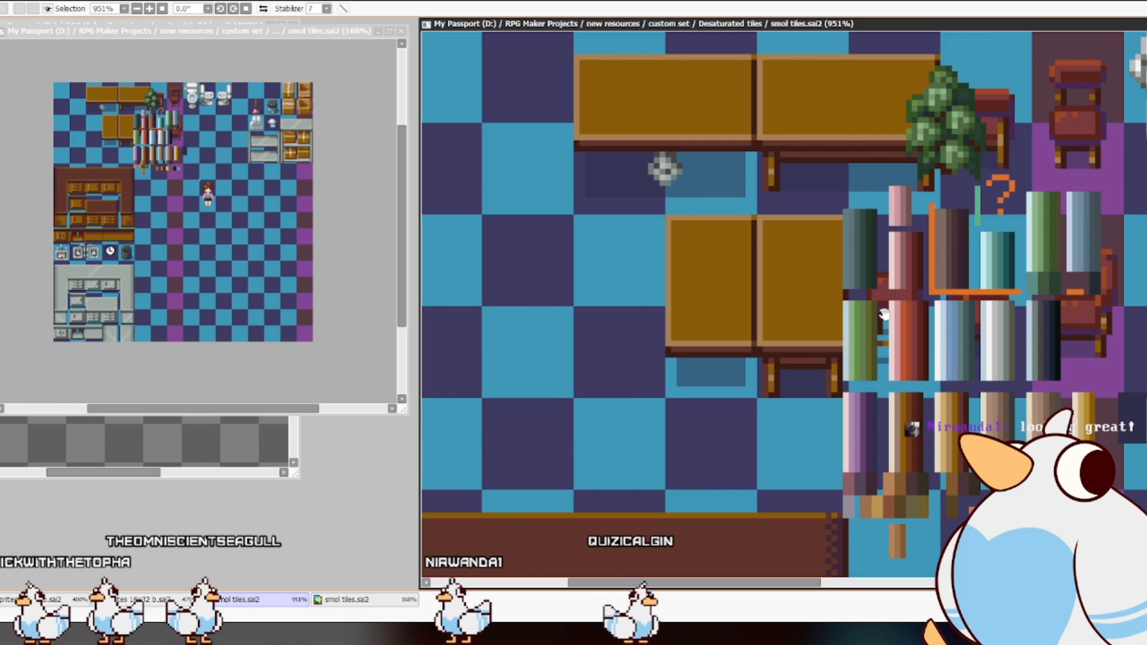
# - Move the colour swatches and plant sprite down and away from the tables and chairs
pyautogui.scroll(-3, 925, 266)
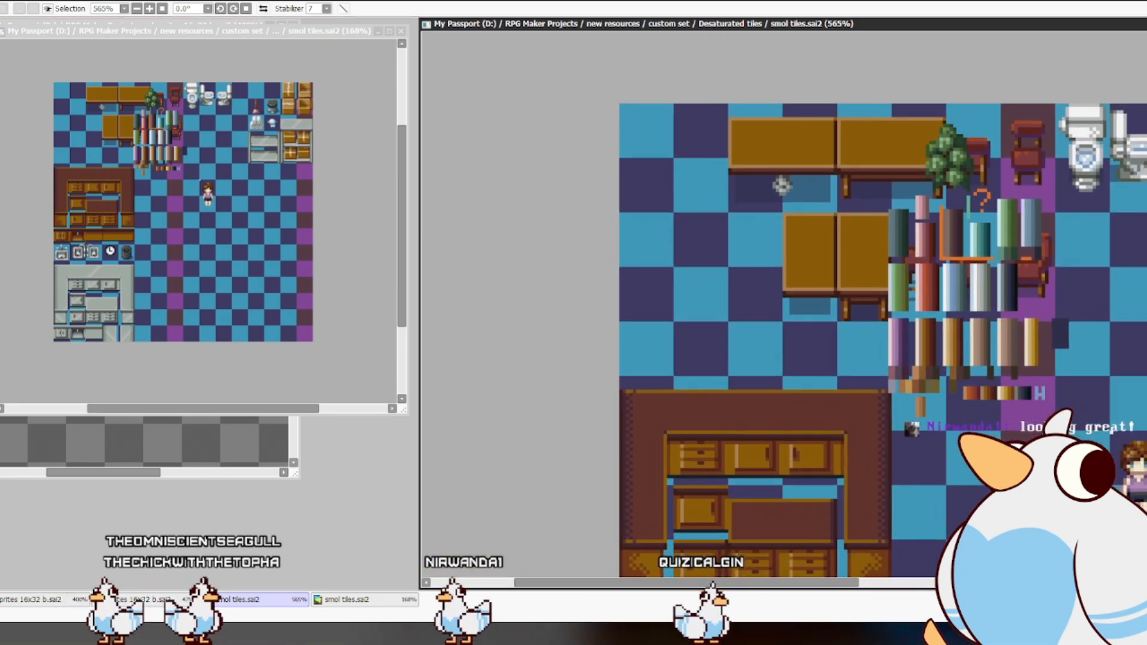
pyautogui.moveTo(953, 266); pyautogui.dragTo(900, 420)
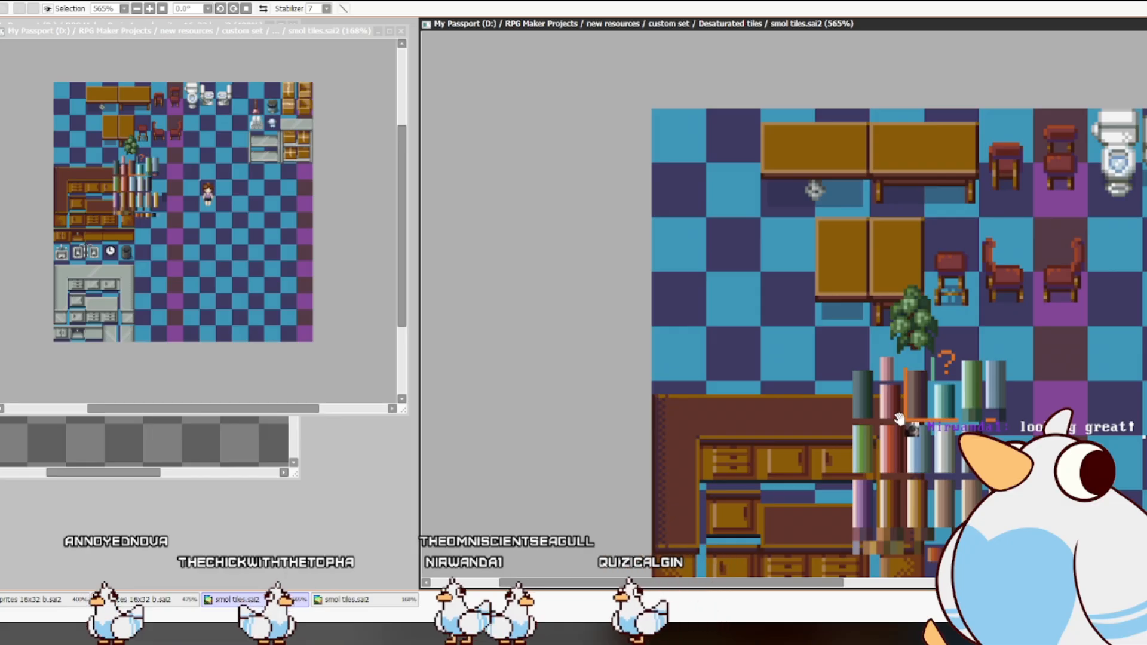
pyautogui.scroll(1, 954, 322)
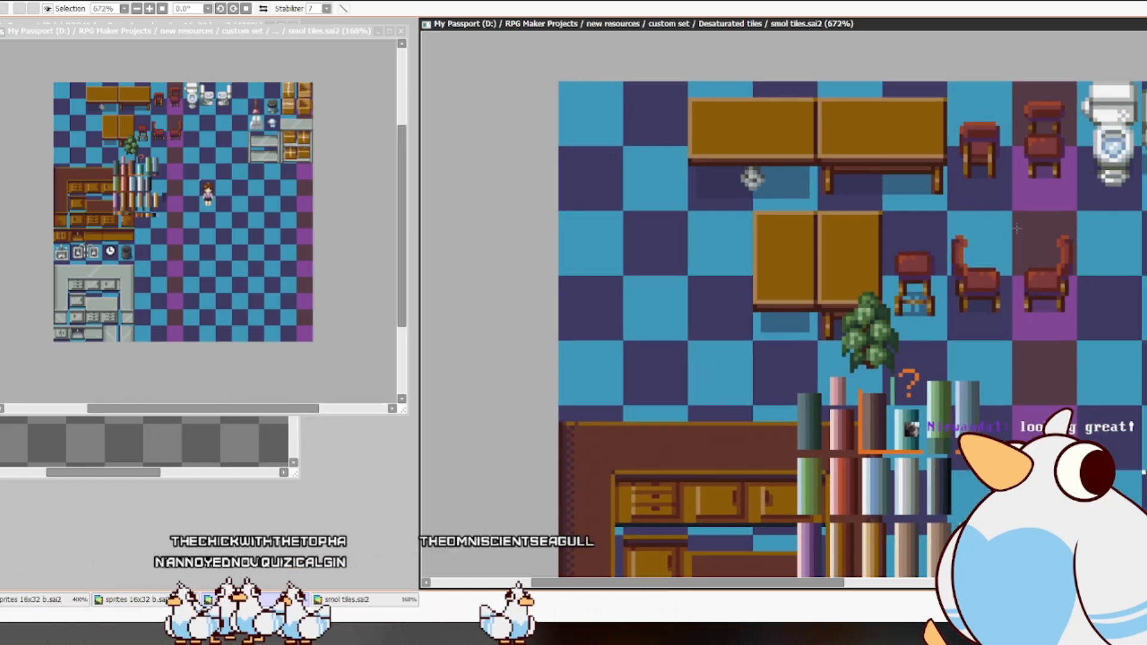
# - Mark the tile corners beside the two chairs on the purple column and copy both chairs to the empty first column
pyautogui.moveTo(1081, 320); pyautogui.dragTo(1083, 321)
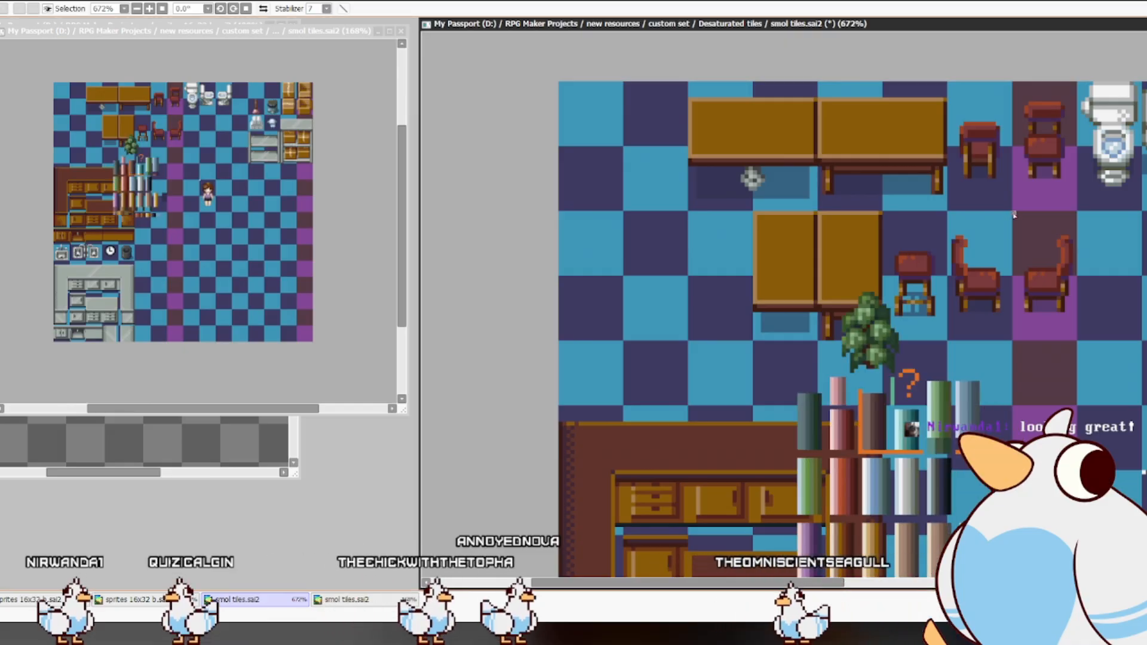
pyautogui.moveTo(1013, 210); pyautogui.dragTo(1084, 343)
pyautogui.hotkey('ctrl', 'd')
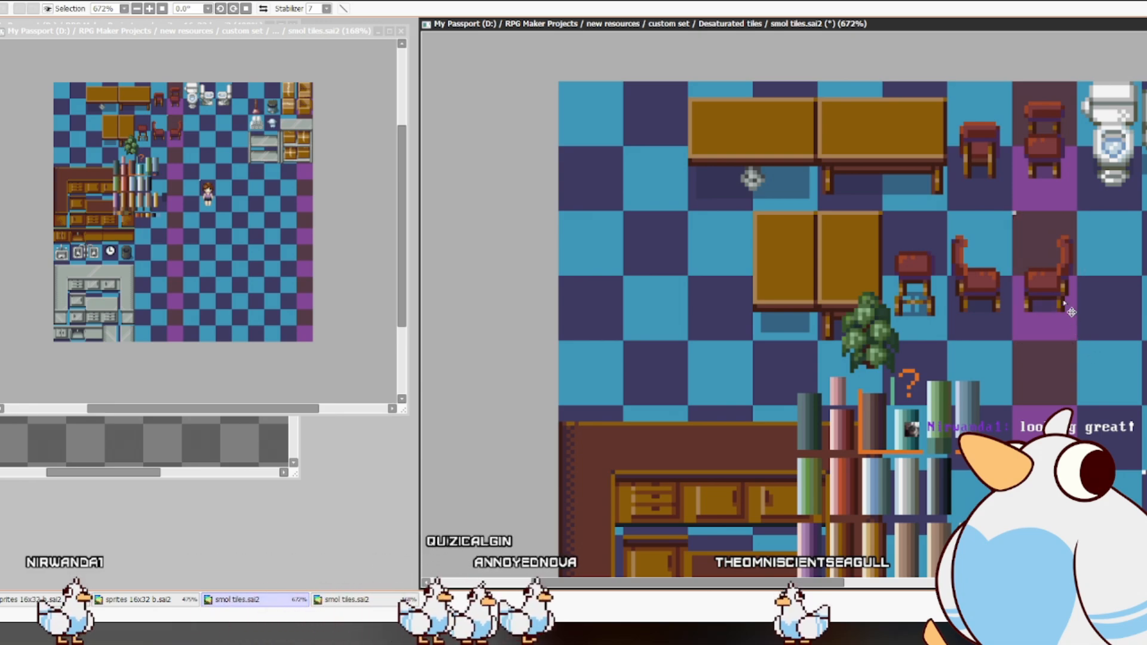
pyautogui.hotkey('ctrl', 'z')
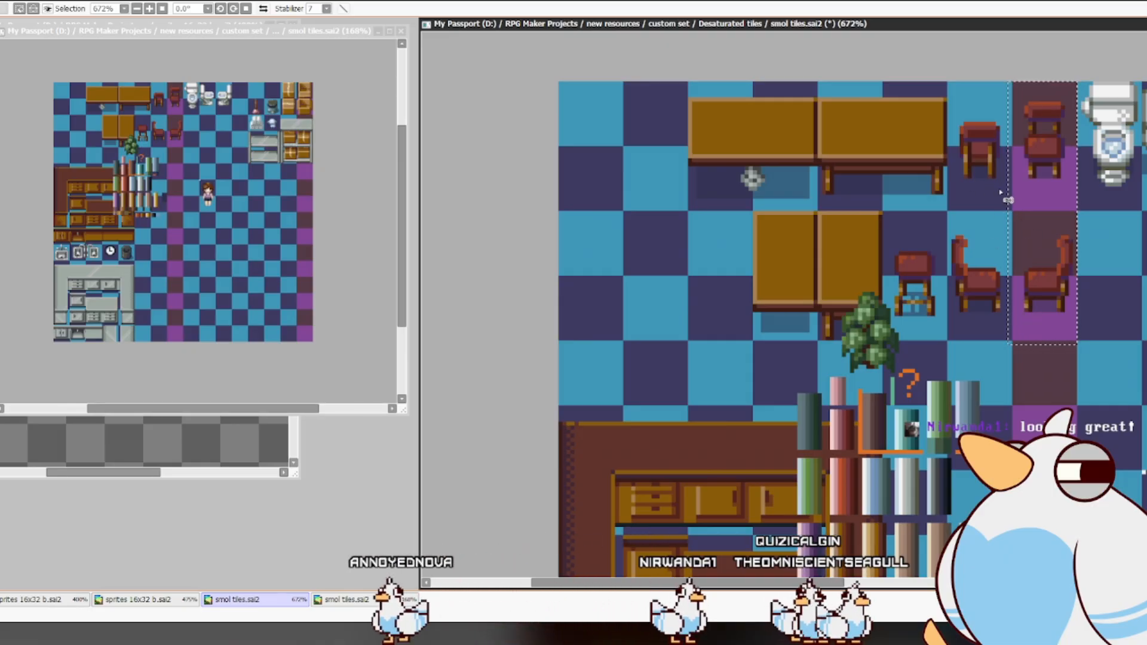
pyautogui.moveTo(1061, 275); pyautogui.dragTo(646, 275)
pyautogui.hotkey('ctrl', 'z')
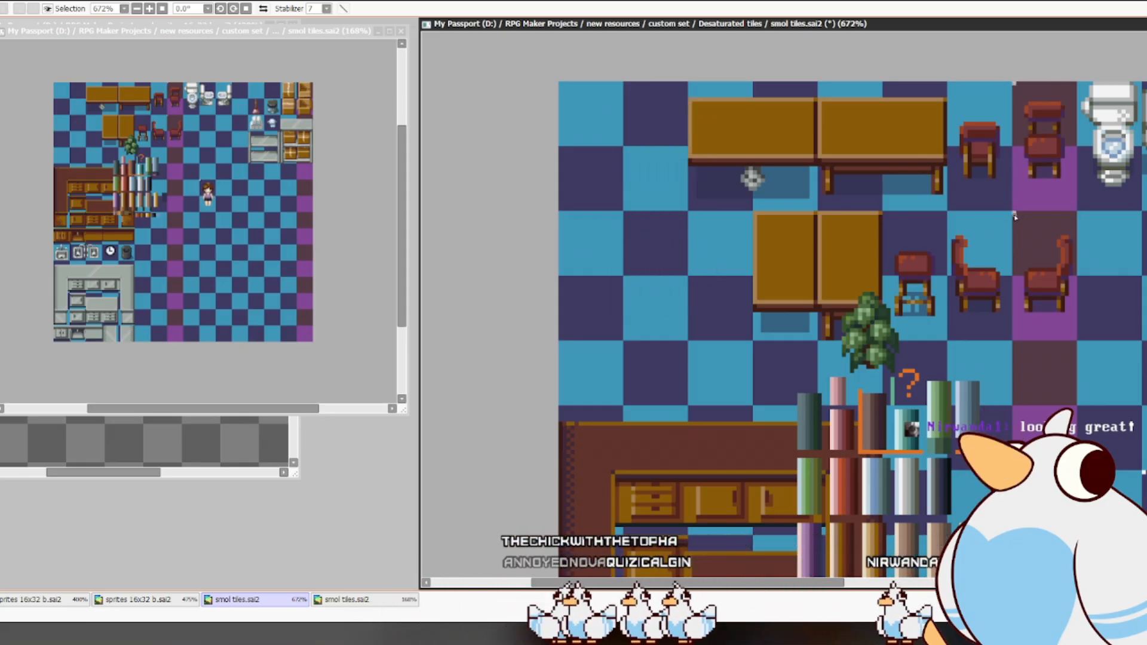
pyautogui.moveTo(1057, 236); pyautogui.dragTo(601, 301)
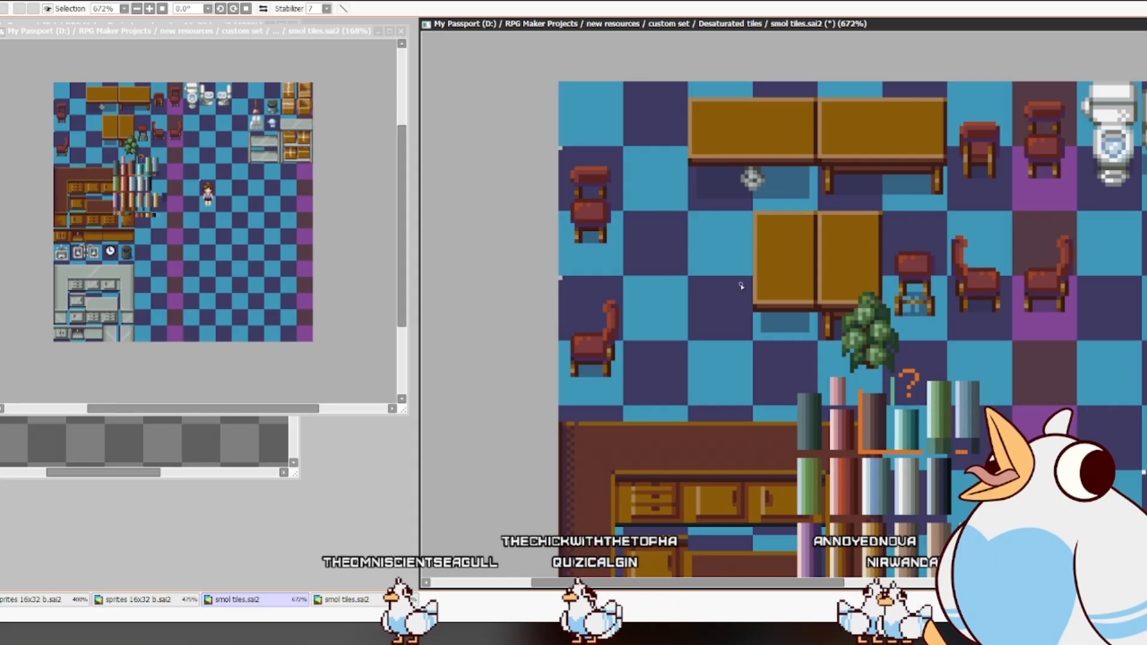
# - Widen the upper copied chair's backrest across the tile and fill it solid in red with dithered shading along its lower part
pyautogui.moveTo(683, 286); pyautogui.dragTo(717, 397)
pyautogui.scroll(2, 717, 289)
pyautogui.scroll(2, 675, 299)
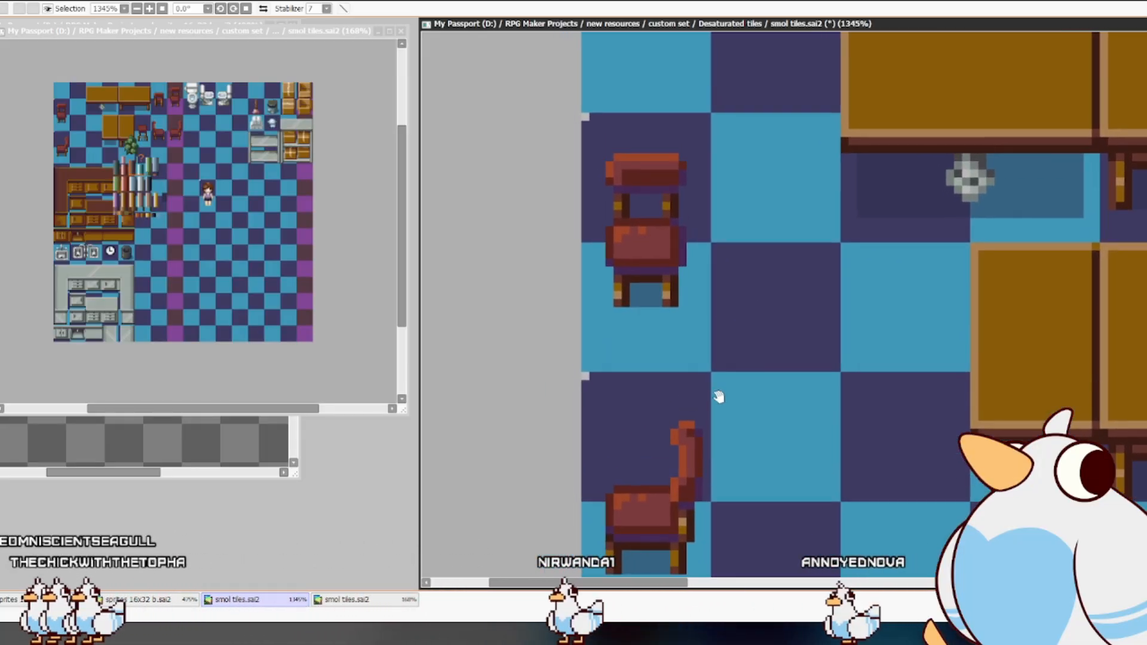
pyautogui.moveTo(718, 337); pyautogui.dragTo(740, 402)
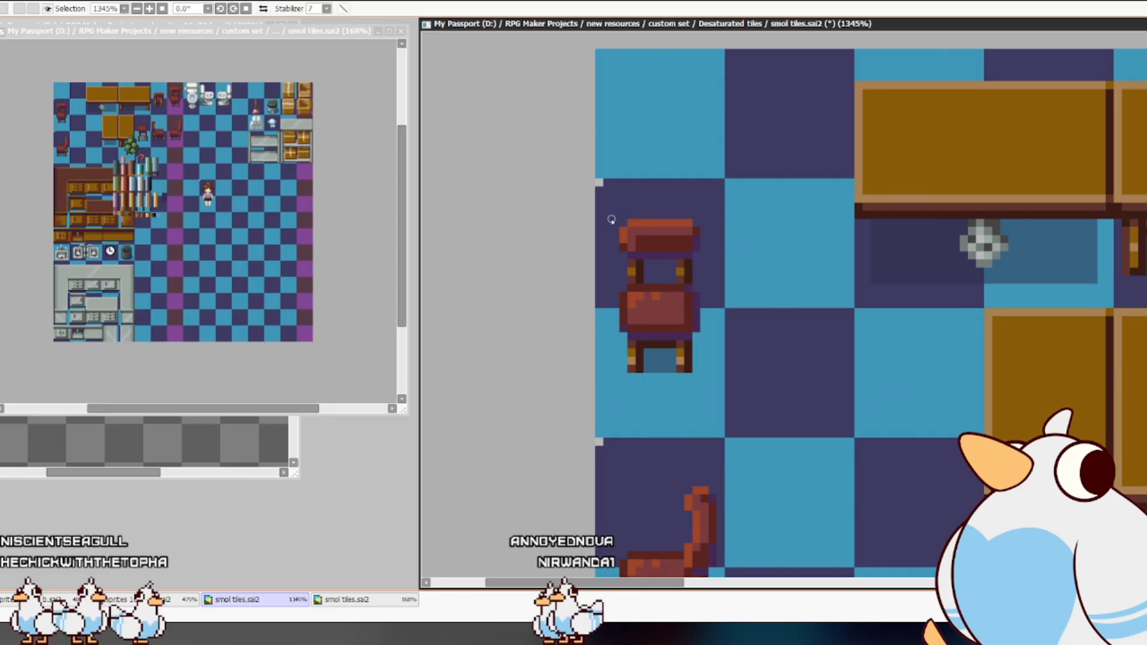
pyautogui.moveTo(598, 233)
pyautogui.mouseDown()
pyautogui.moveTo(614, 221)
pyautogui.moveTo(695, 224)
pyautogui.mouseUp()
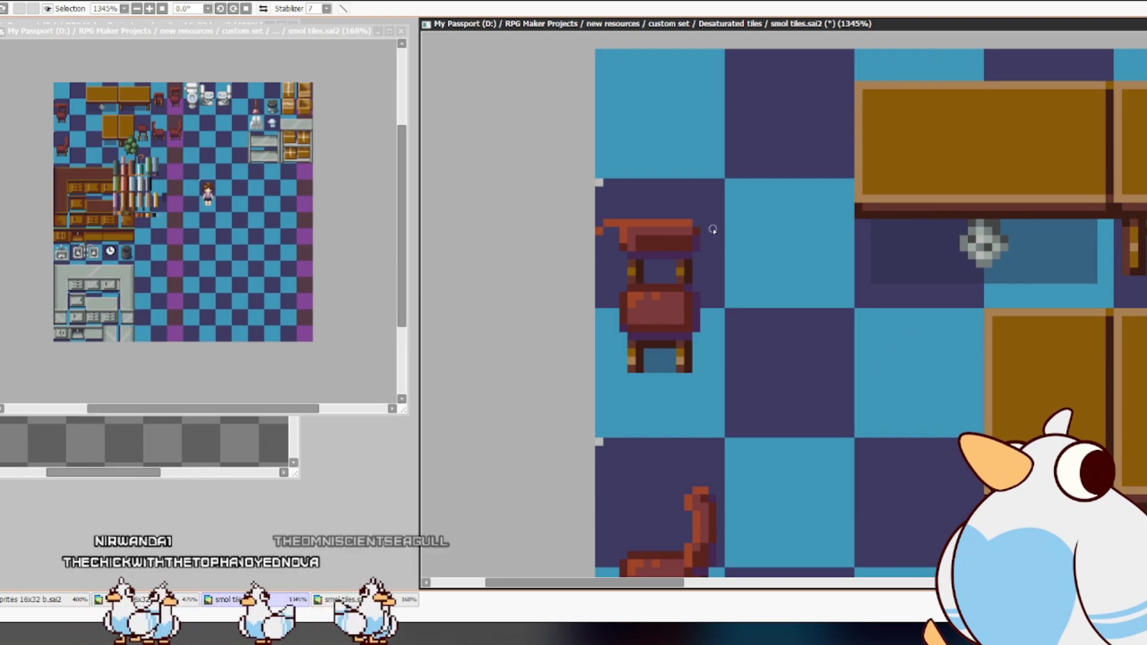
pyautogui.moveTo(720, 229); pyautogui.dragTo(720, 281)
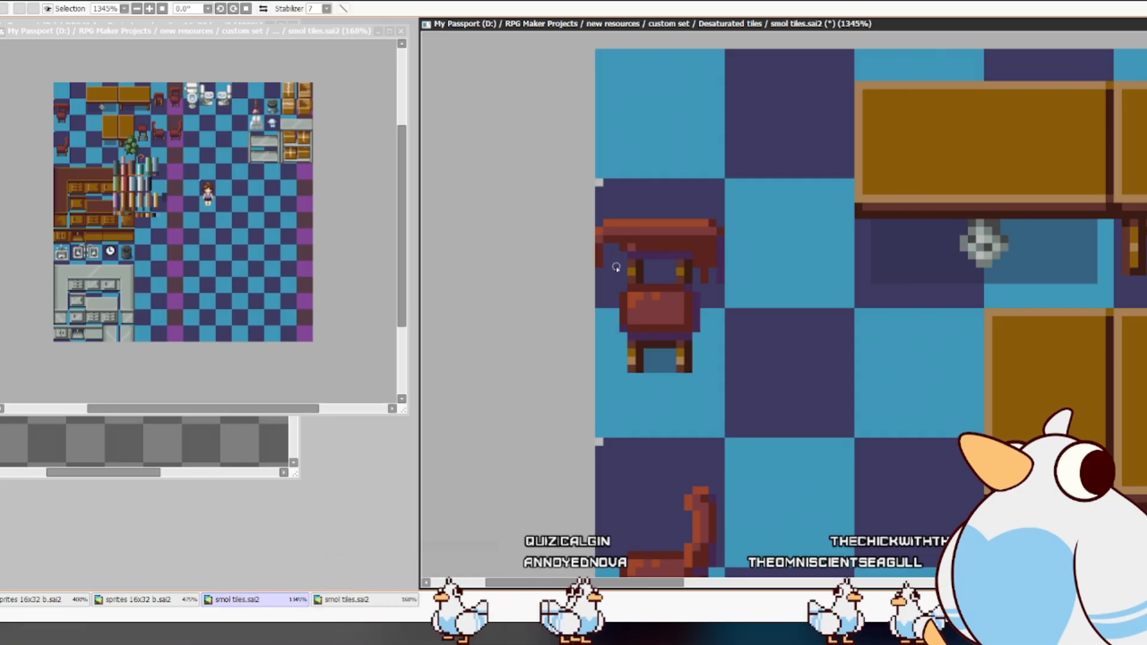
pyautogui.moveTo(599, 287); pyautogui.dragTo(616, 287)
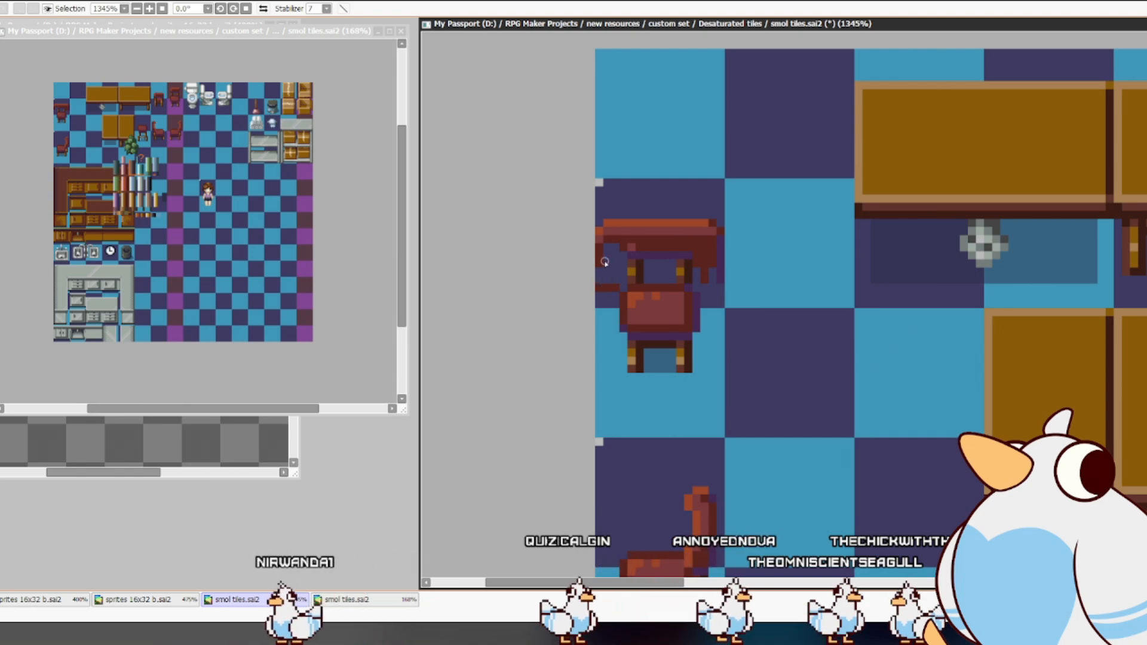
pyautogui.rightClick(634, 255)
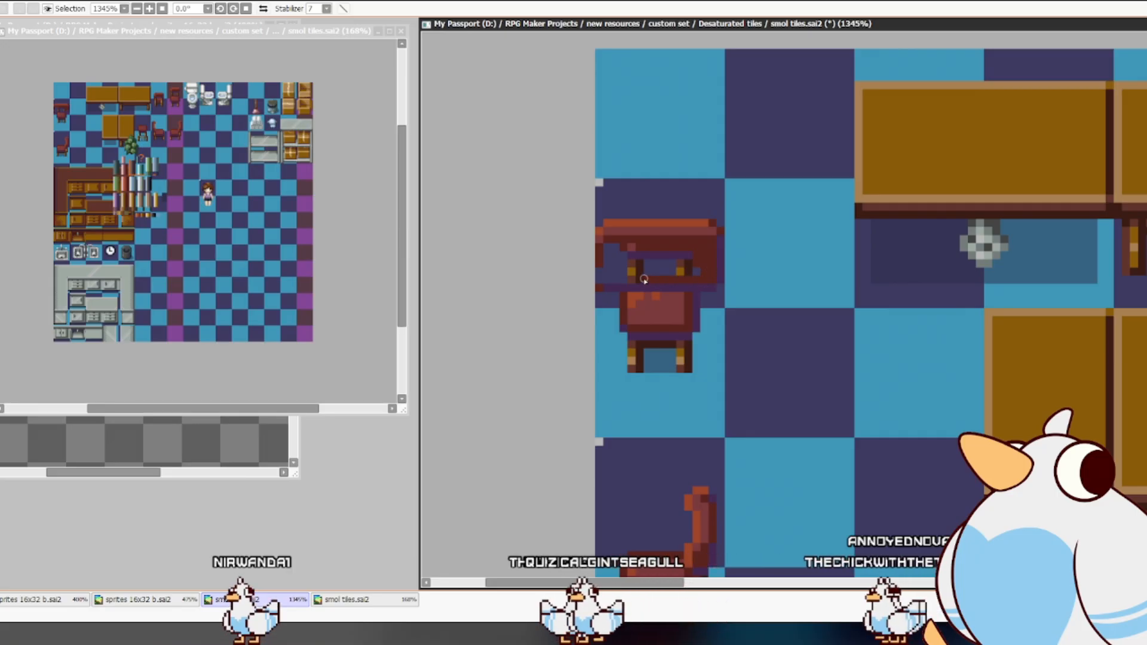
pyautogui.moveTo(610, 249); pyautogui.dragTo(653, 269)
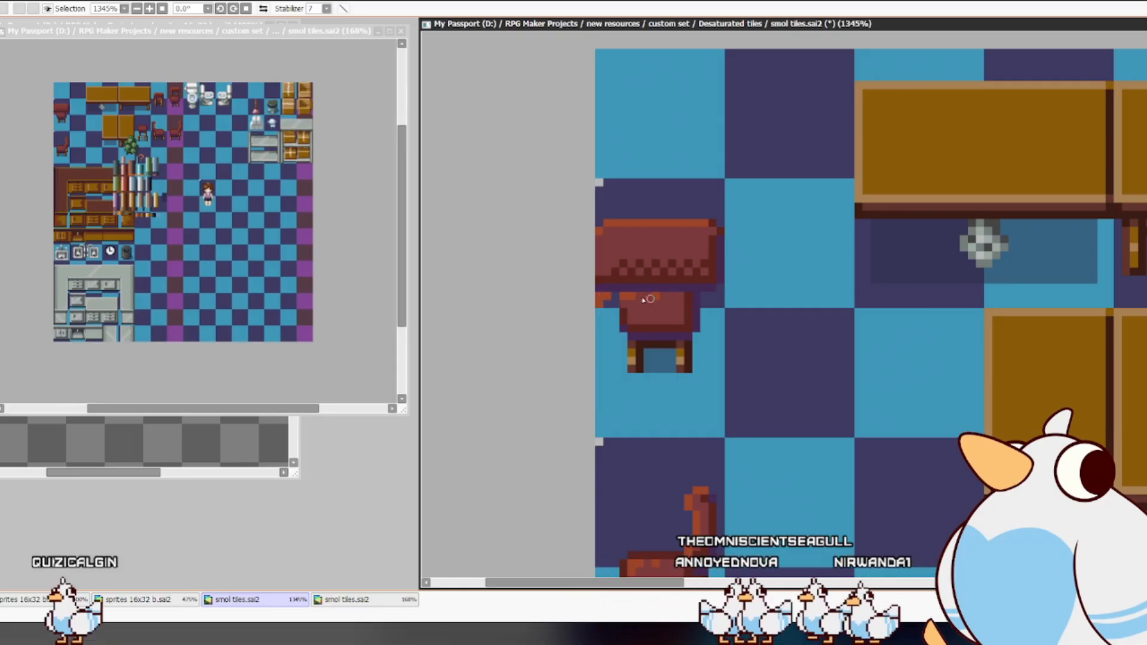
# - Widen the upper chair's seat cushion across the tile, outline it in dark red and add orange highlights at its upper-left corner
pyautogui.moveTo(614, 298); pyautogui.dragTo(600, 320)
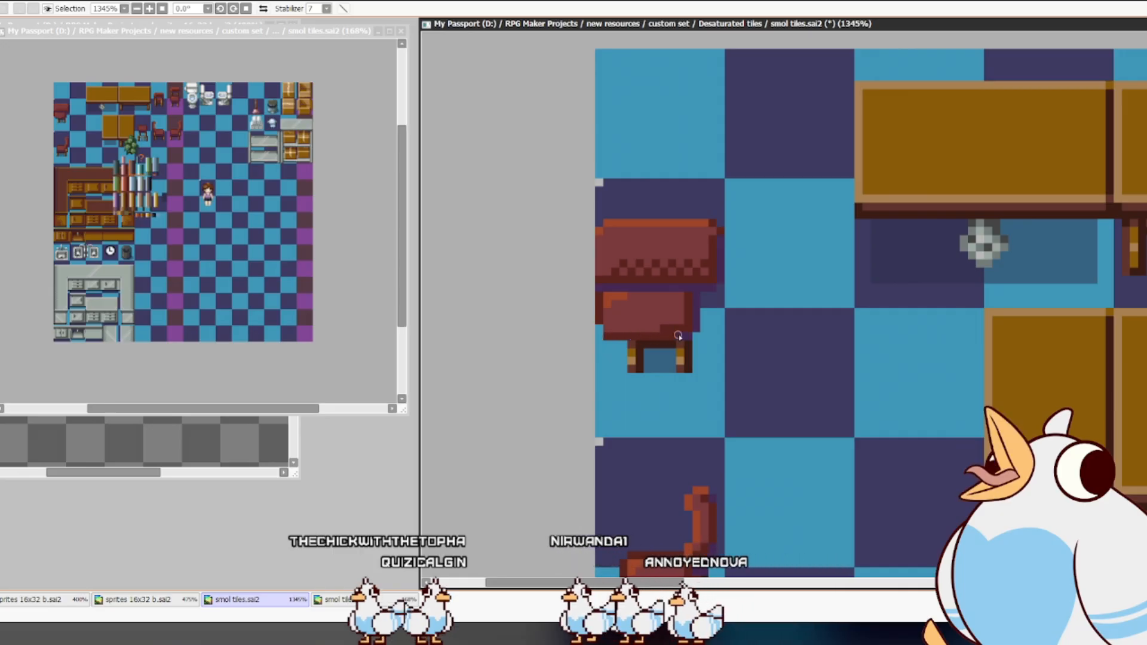
pyautogui.moveTo(705, 299); pyautogui.dragTo(711, 326)
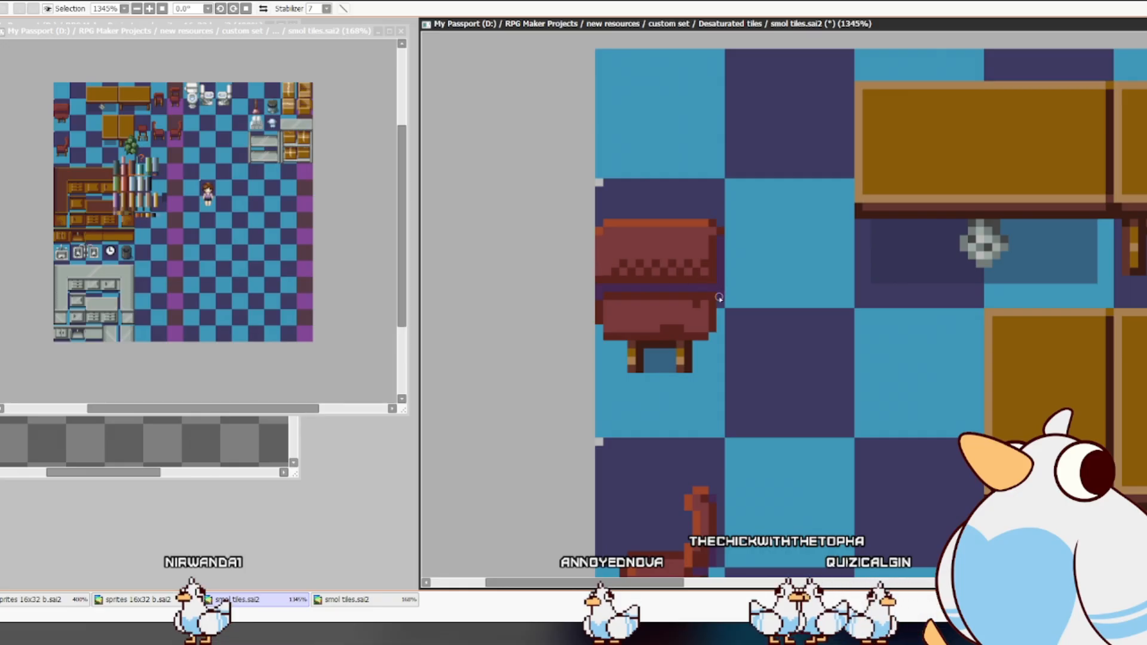
pyautogui.moveTo(607, 312); pyautogui.dragTo(616, 304)
pyautogui.click(632, 304)
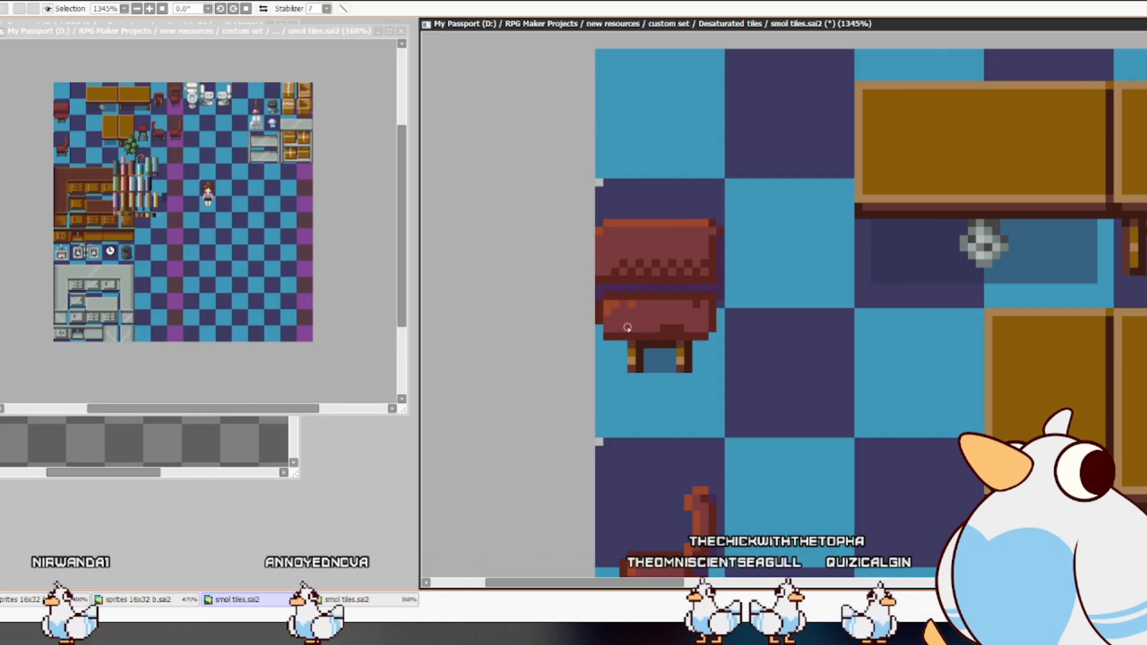
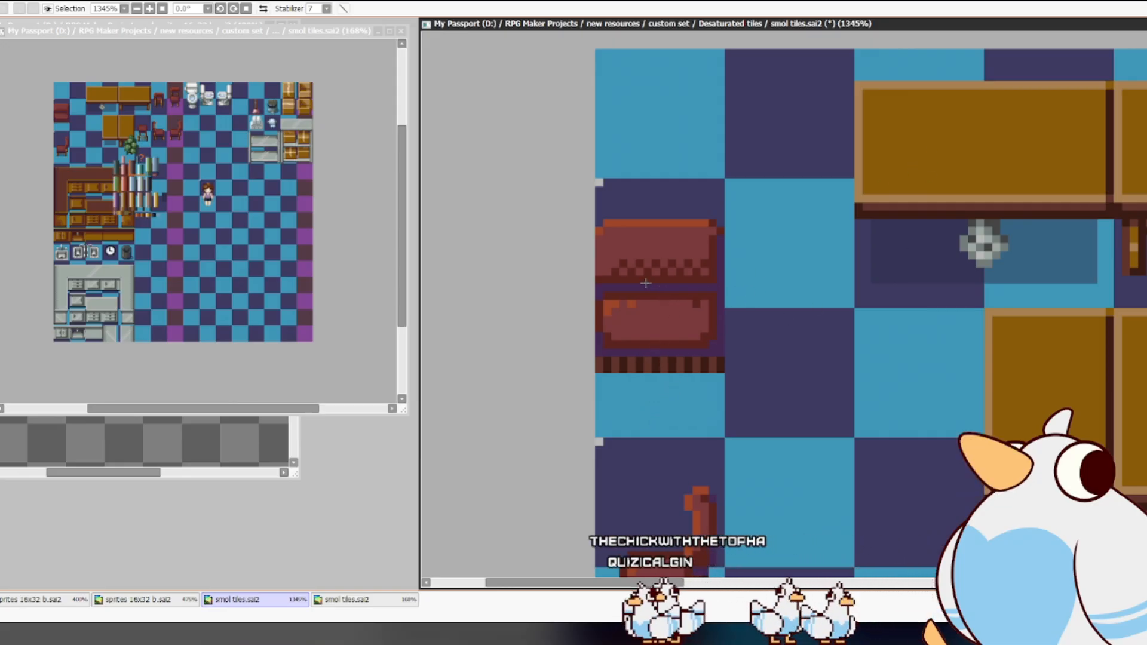
# - Recolour the strip beneath the seat as alternating gold and dark brown slats, and save the file
pyautogui.moveTo(595, 204); pyautogui.dragTo(742, 396)
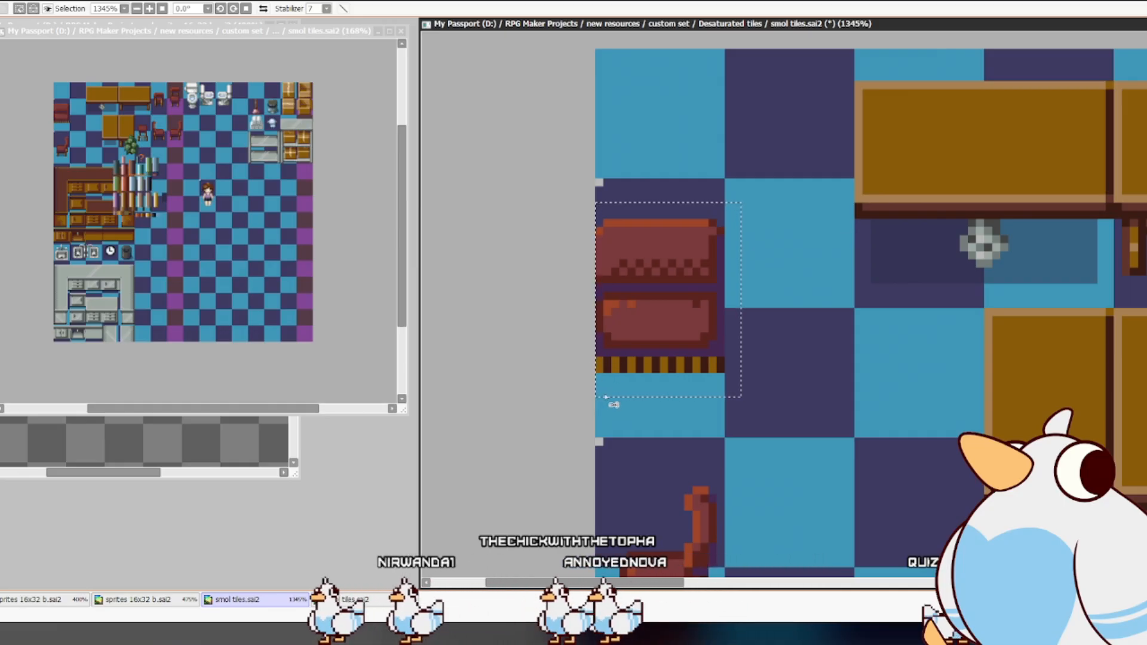
pyautogui.click(622, 368)
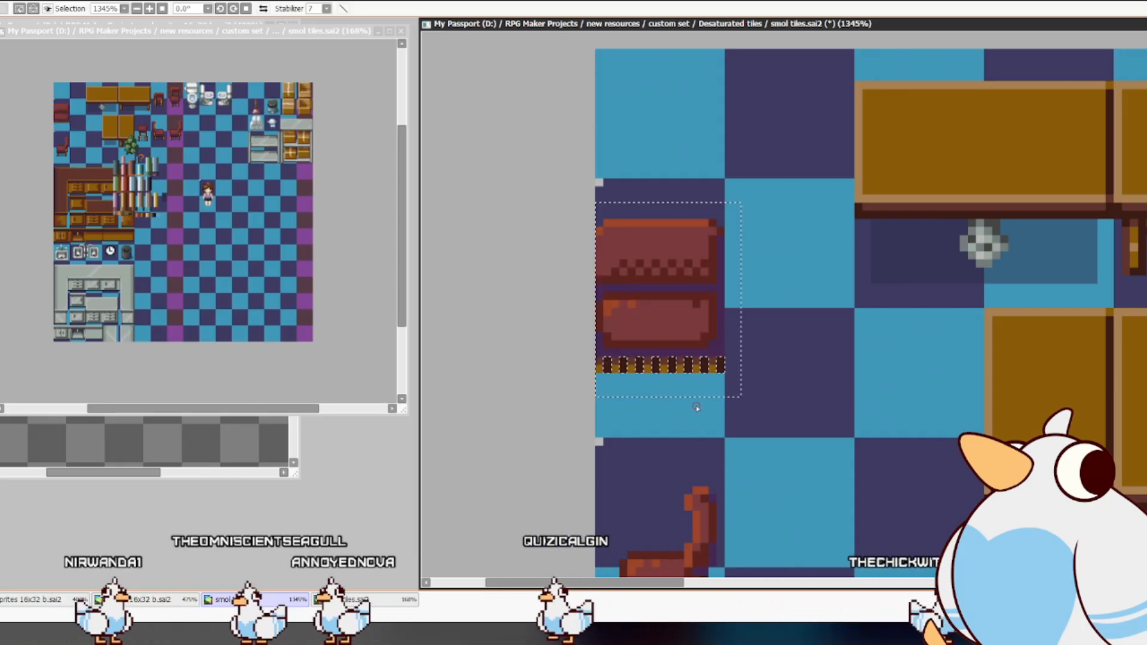
pyautogui.hotkey('ctrl', 'd')
pyautogui.hotkey('ctrl', 's')
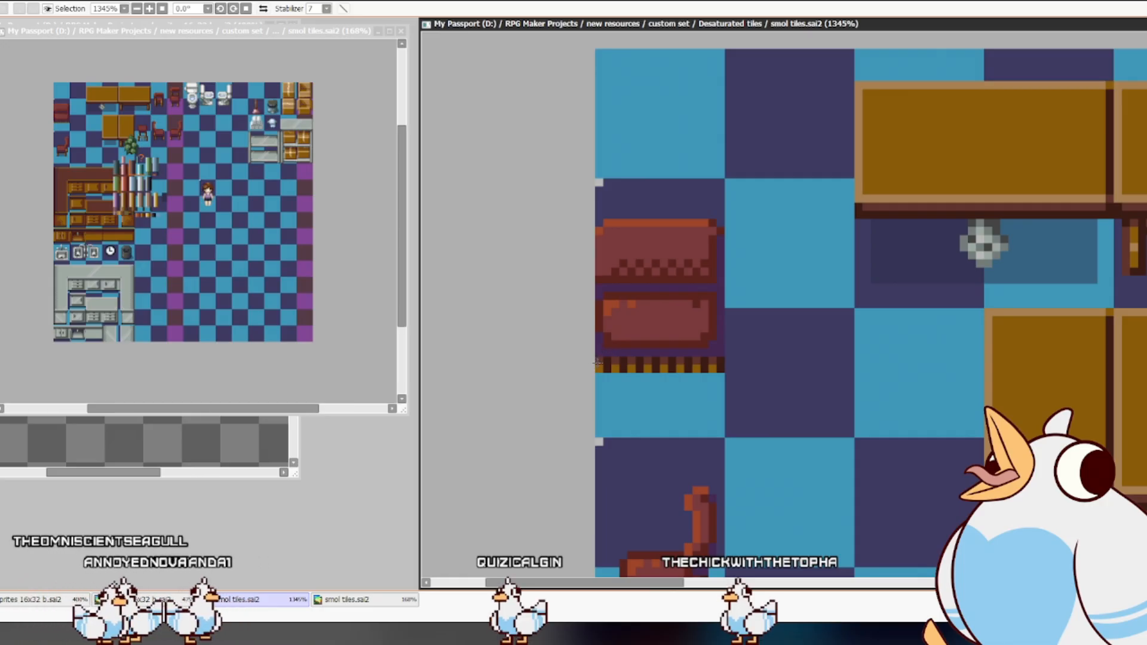
# - Shift the upper row of slats and the shadow above it up, and stretch the lower row to close the gap
pyautogui.moveTo(597, 363); pyautogui.dragTo(730, 332)
pyautogui.hotkey('ctrl', 'Up')
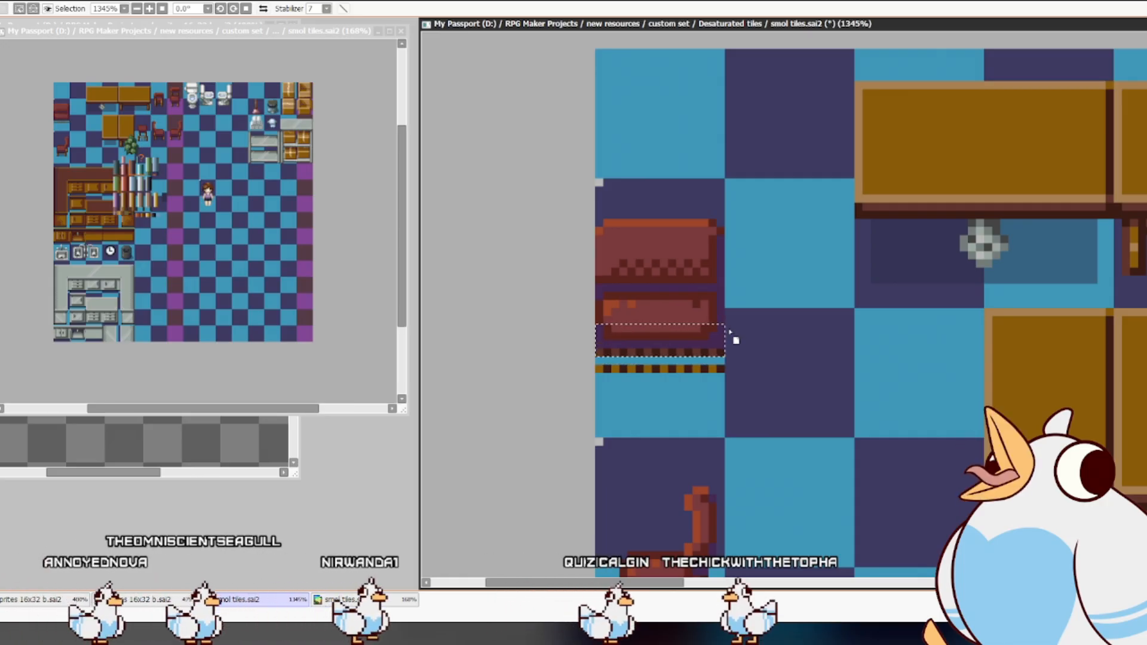
pyautogui.moveTo(596, 365); pyautogui.dragTo(762, 370)
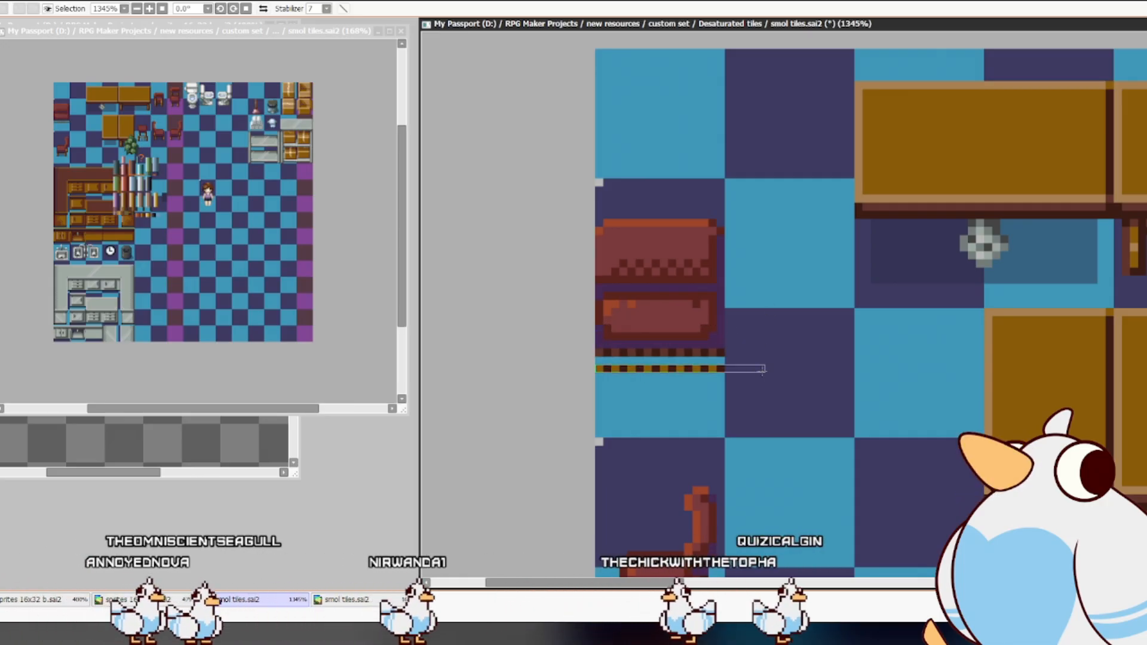
pyautogui.hotkey('ctrl', 't')
pyautogui.moveTo(661, 365); pyautogui.dragTo(663, 359)
pyautogui.press('Return')
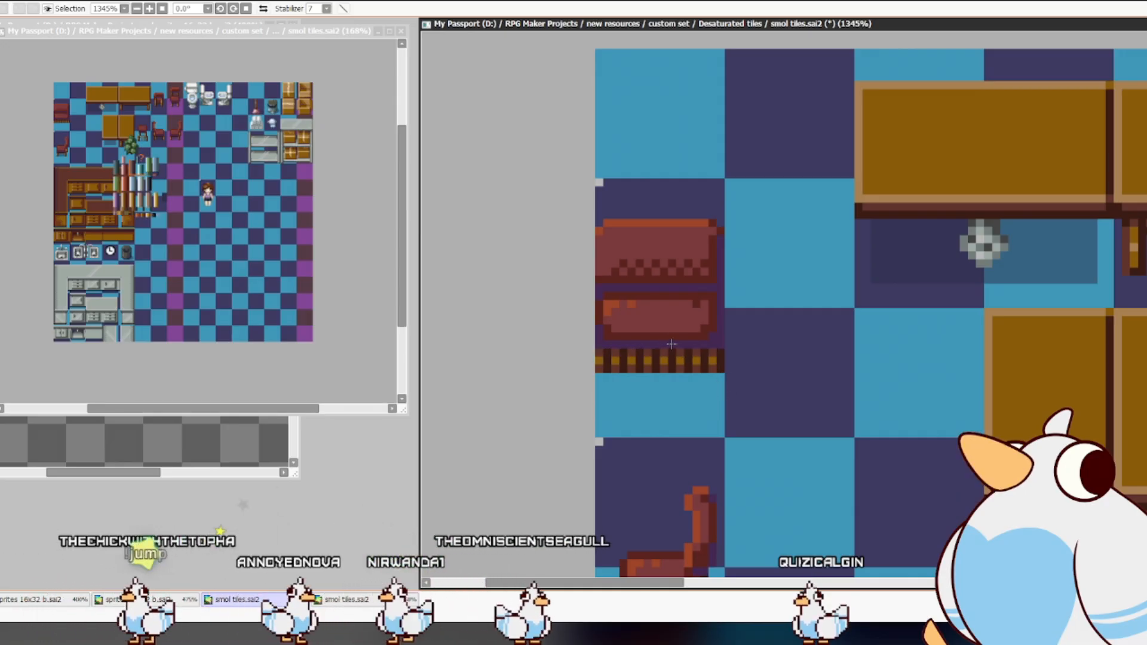
# - Copy the widened padded seat into the neighbouring tile on its right
pyautogui.moveTo(696, 379); pyautogui.dragTo(690, 369)
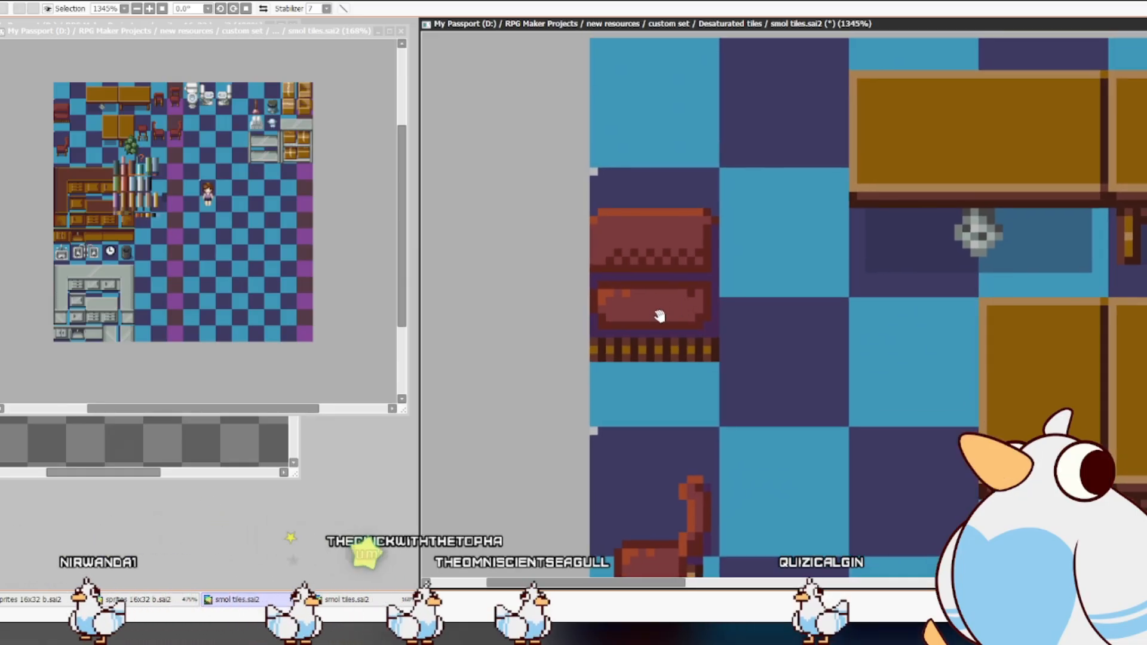
pyautogui.scroll(-6, 784, 305)
pyautogui.scroll(4, 783, 304)
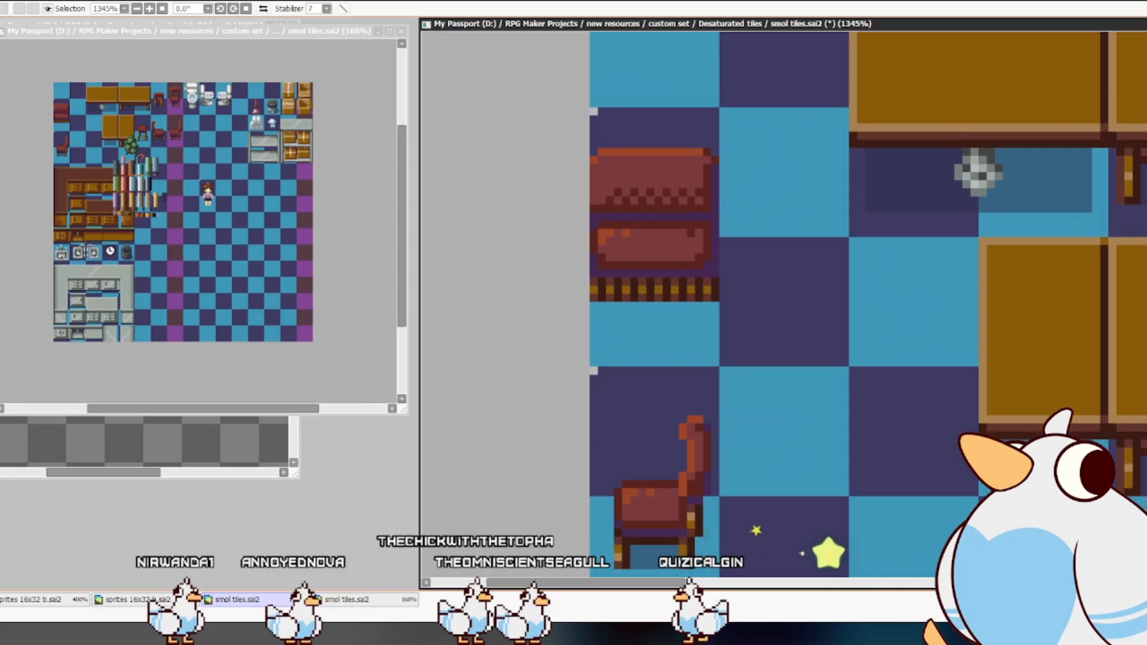
pyautogui.moveTo(977, 177); pyautogui.dragTo(1029, 180)
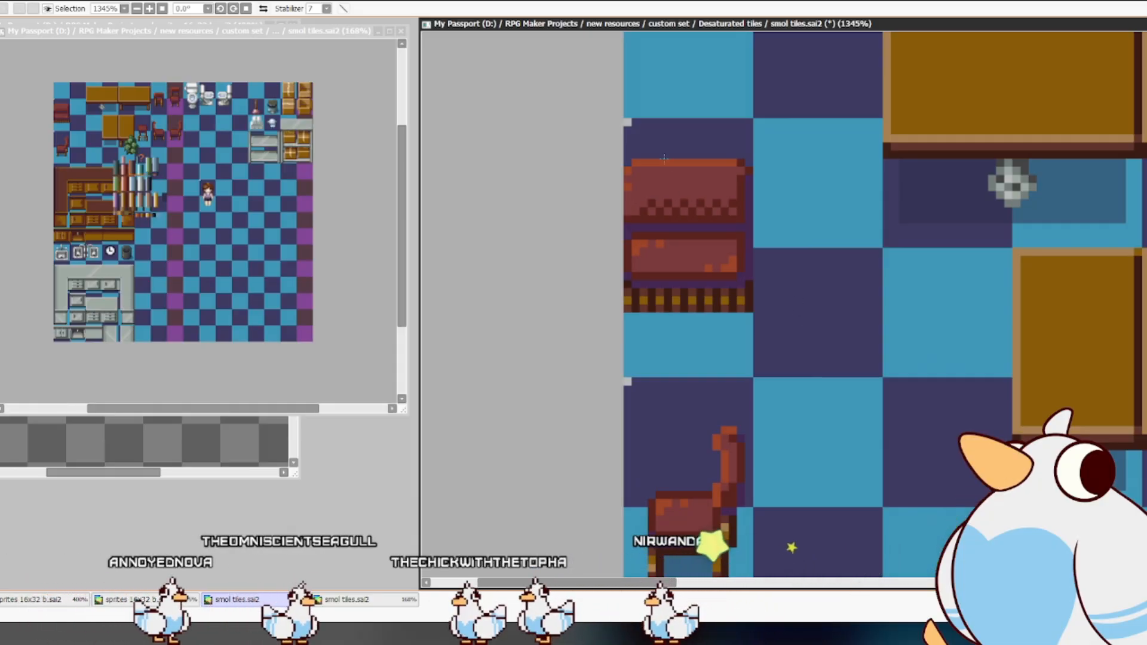
pyautogui.moveTo(625, 151); pyautogui.dragTo(822, 299)
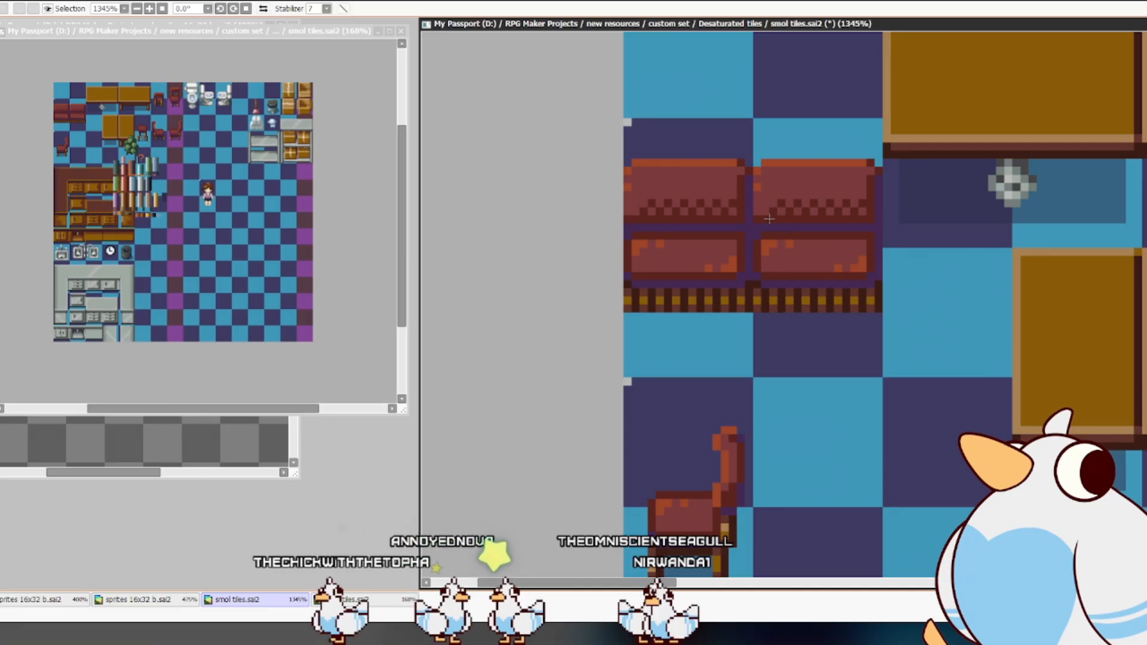
# - Stretch the copy's slat strip upward over its cushion and backrest, leaving only the red padding along the top edge
pyautogui.moveTo(755, 304); pyautogui.dragTo(882, 289)
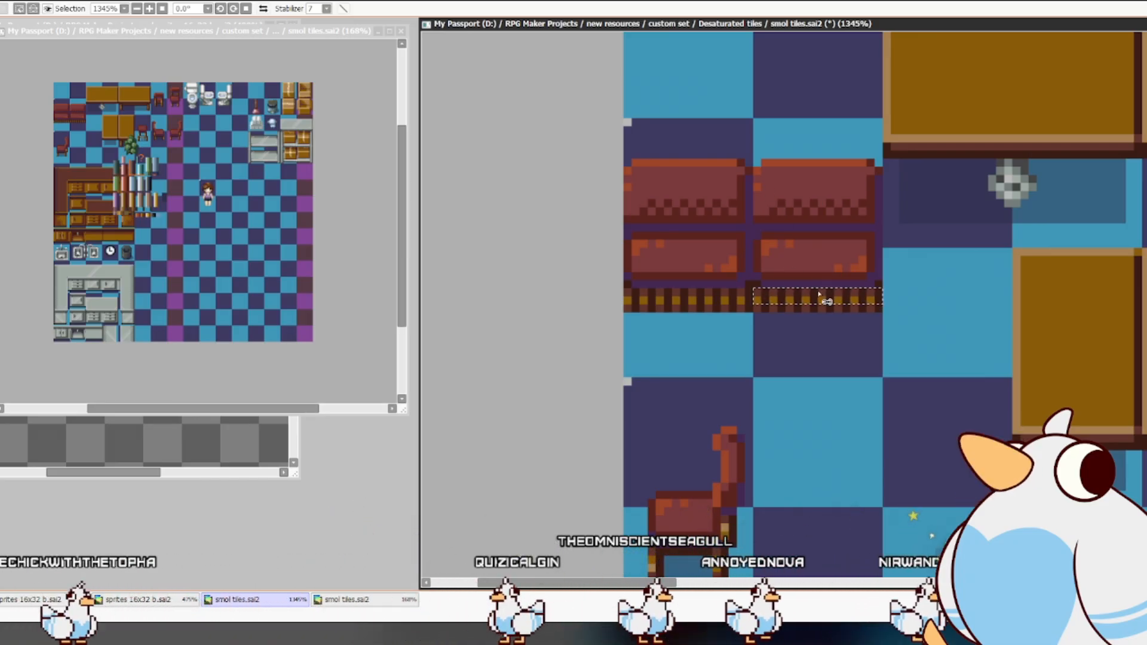
pyautogui.hotkey('ctrl', 't')
pyautogui.moveTo(818, 289); pyautogui.dragTo(826, 187)
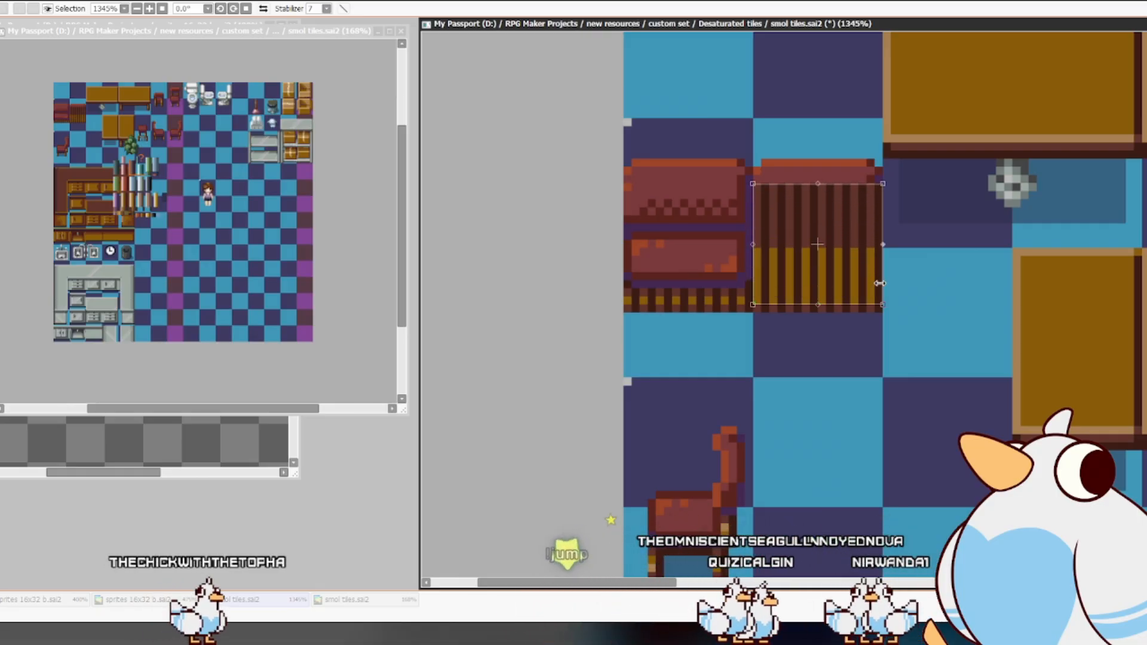
pyautogui.press('Return')
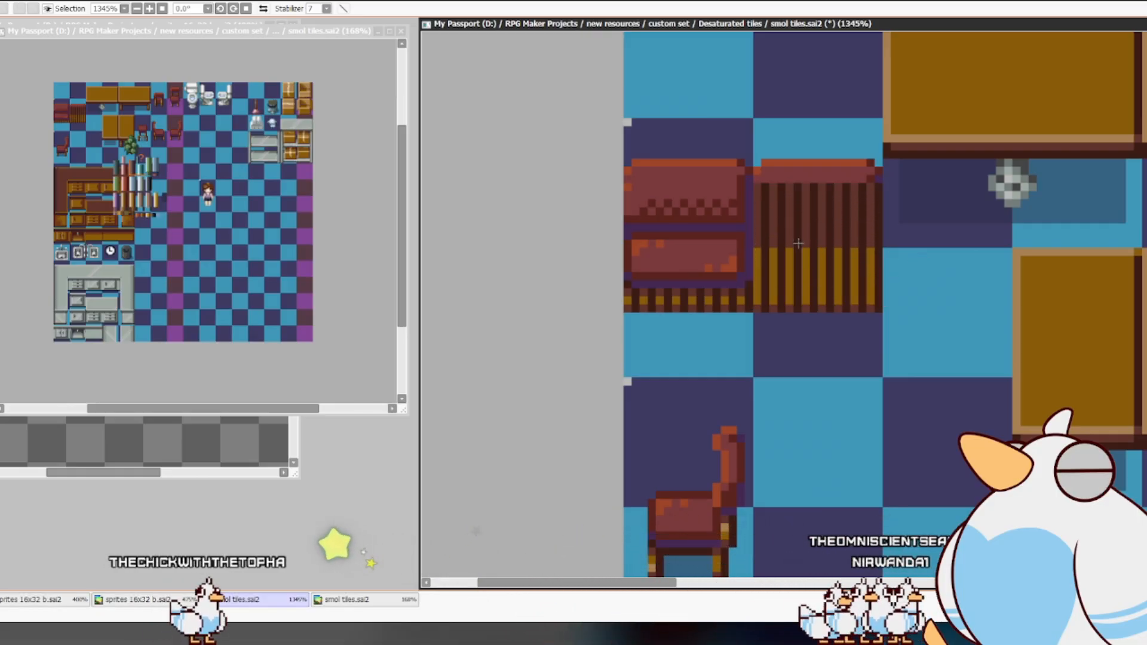
# - Draw a dark line below the red top edge and recolour the dark upper slats to match the gold ones below
pyautogui.moveTo(765, 178); pyautogui.dragTo(868, 180)
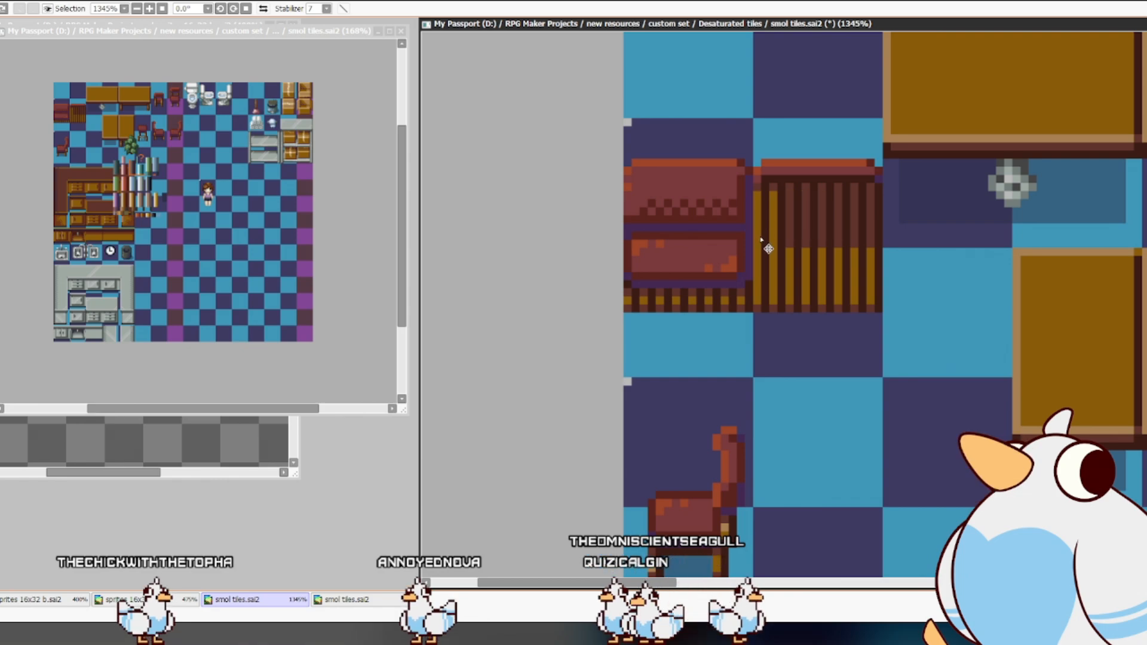
pyautogui.moveTo(754, 192); pyautogui.dragTo(881, 247)
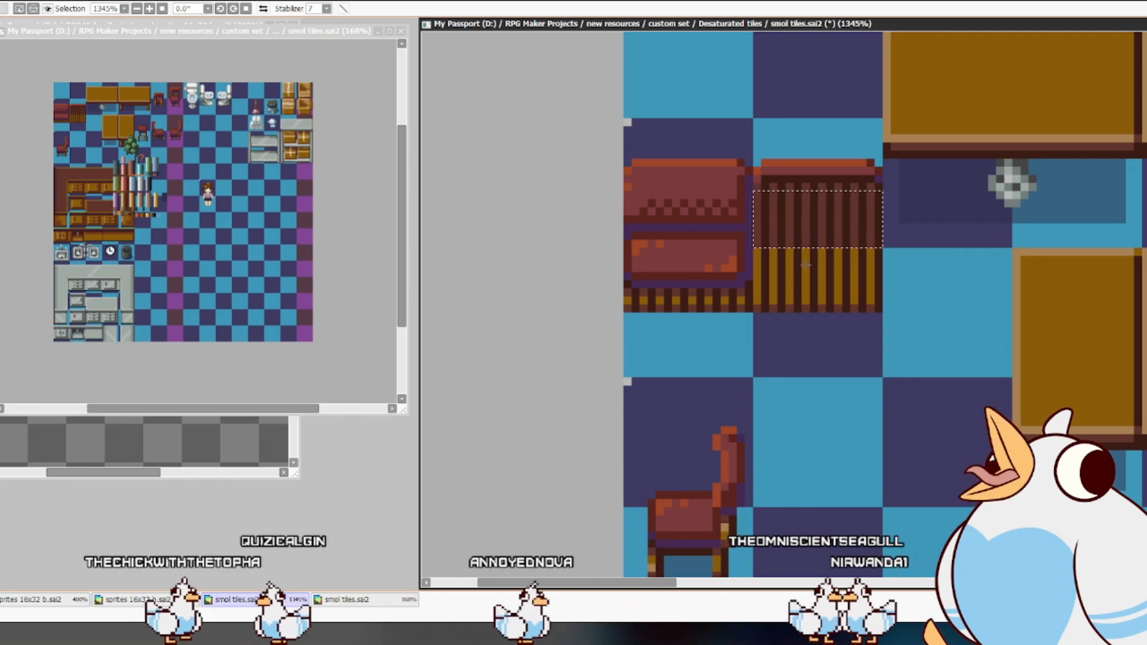
pyautogui.hotkey('ctrl', 'x')
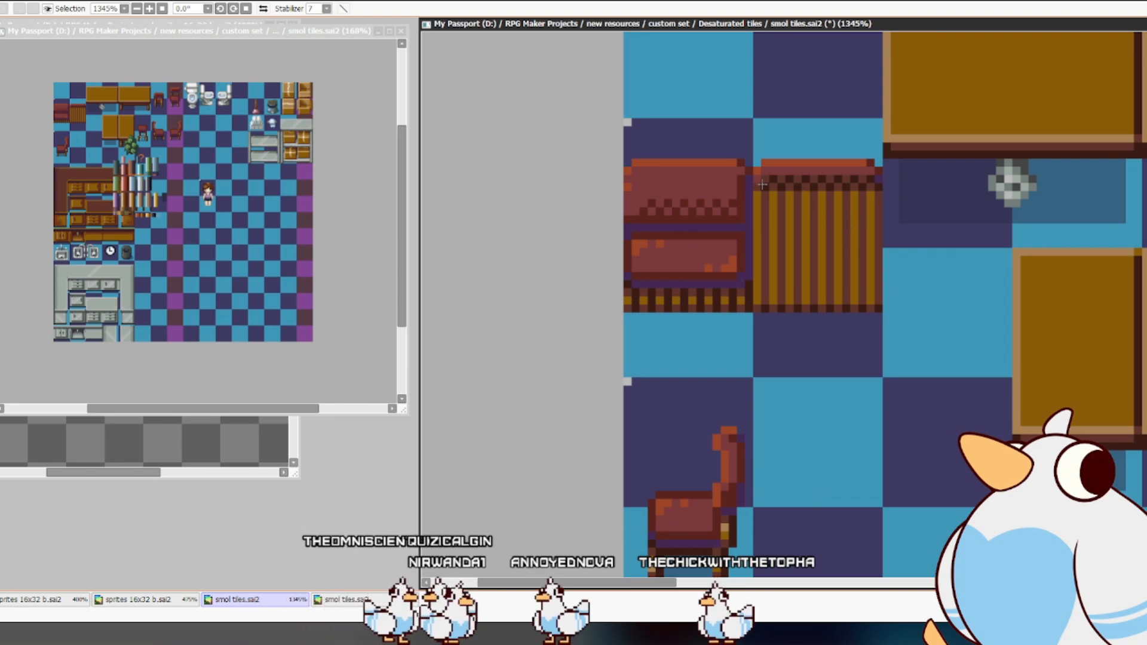
# - Recolour the band below the red top edge as a tan and gold rail with rounded corners and a dark line underneath
pyautogui.moveTo(757, 178); pyautogui.dragTo(879, 188)
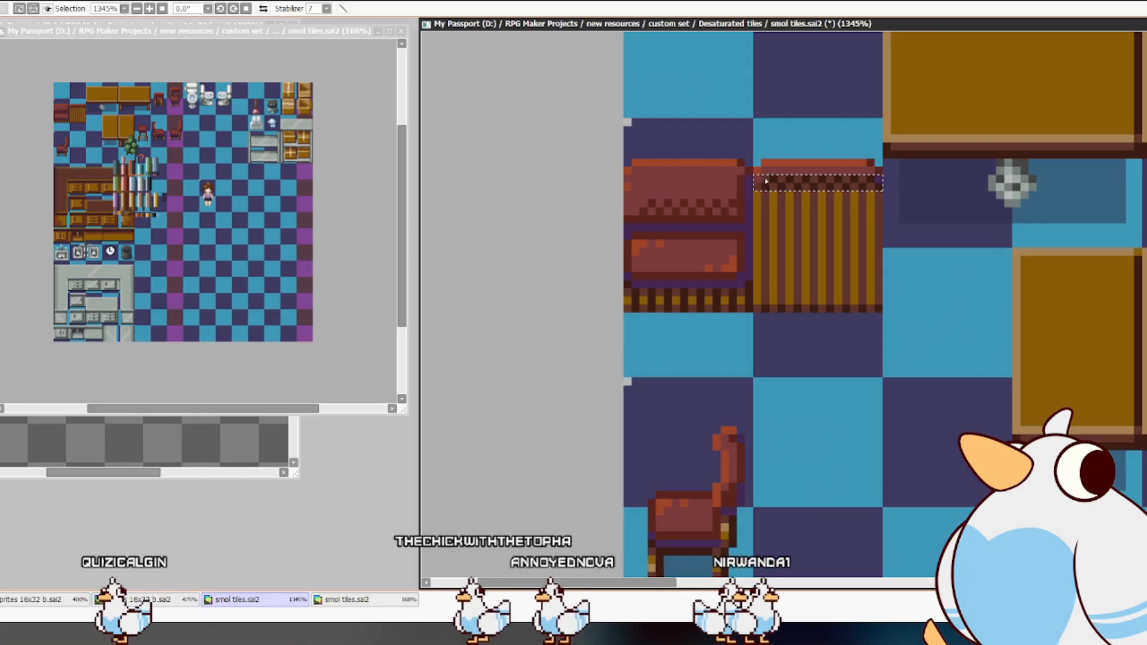
pyautogui.press('Delete')
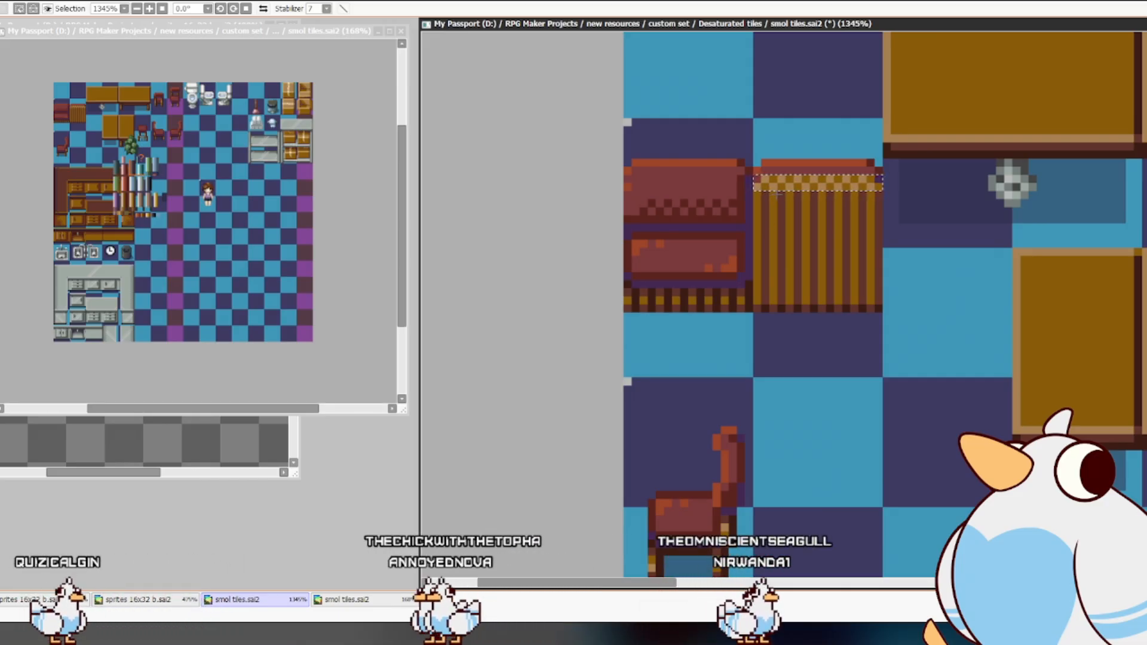
pyautogui.moveTo(827, 202); pyautogui.dragTo(873, 205)
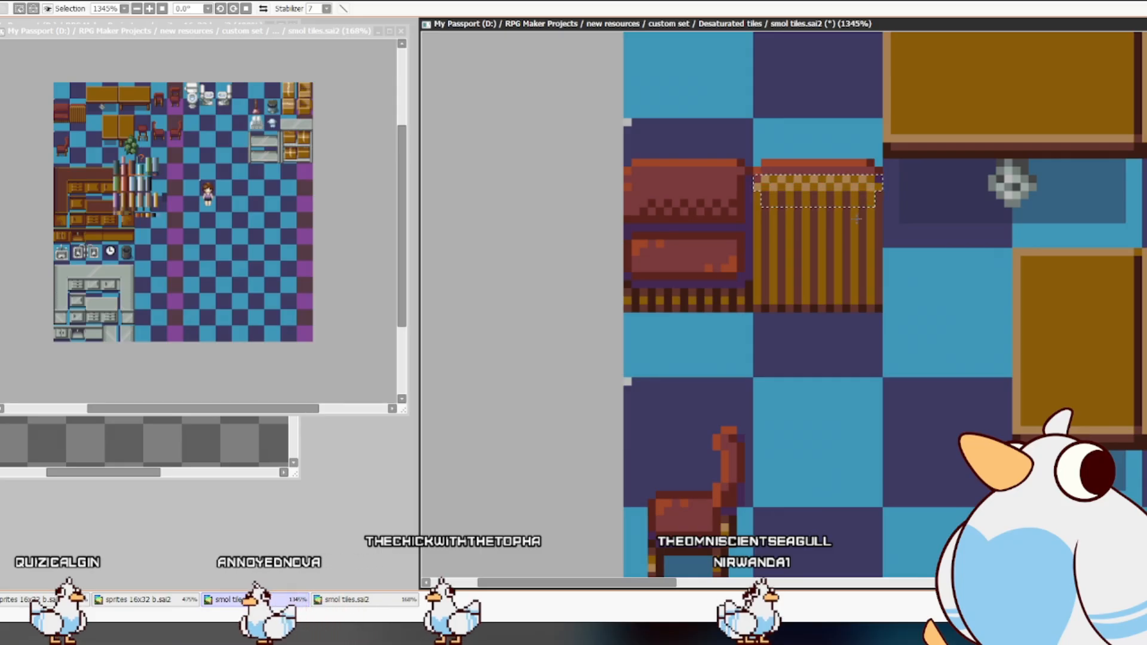
pyautogui.hotkey('ctrl', 'z')
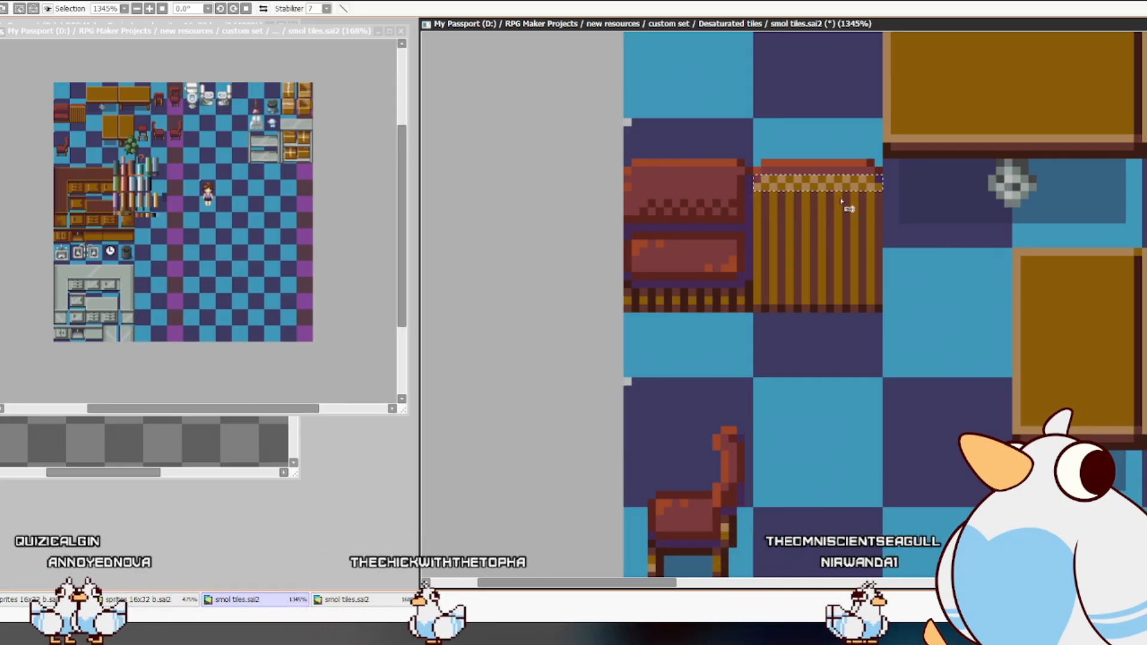
pyautogui.moveTo(765, 187); pyautogui.dragTo(864, 207)
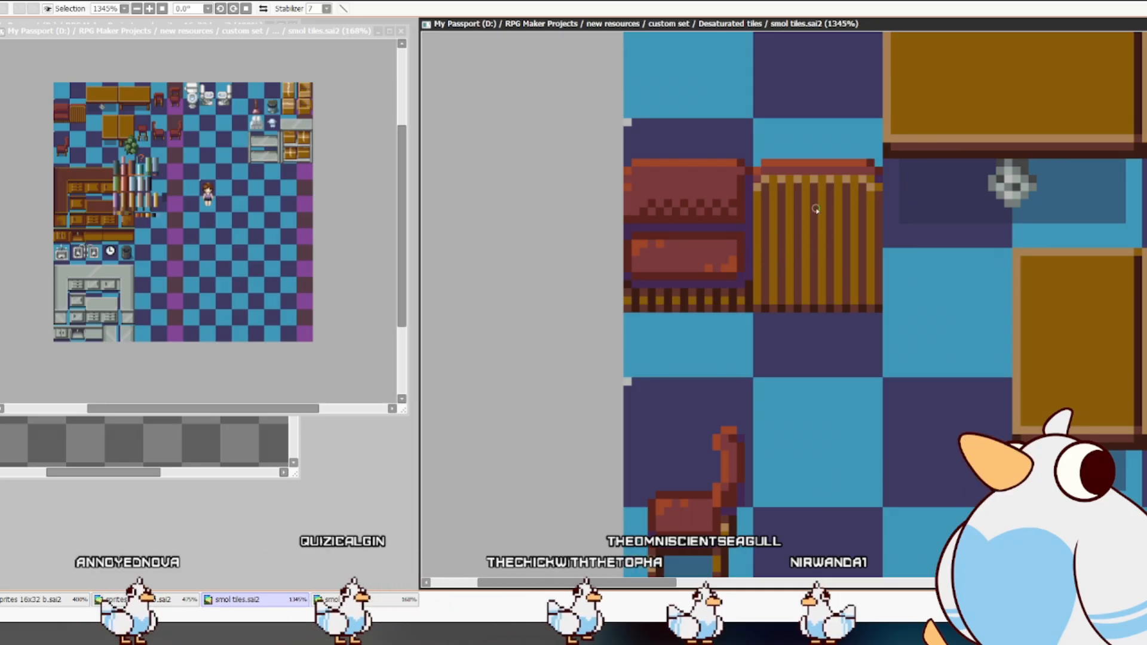
pyautogui.click(757, 194)
pyautogui.moveTo(763, 189); pyautogui.dragTo(861, 188)
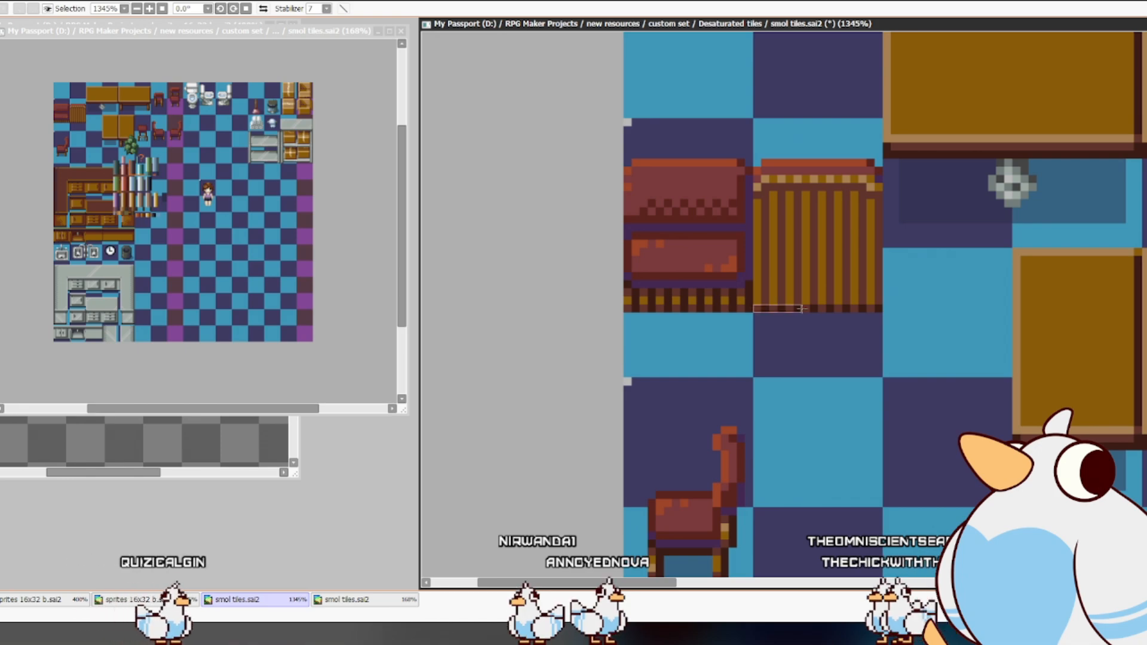
# - Try stretching the dark bottom row of the slatted back upward by one pixel
pyautogui.moveTo(761, 307); pyautogui.dragTo(865, 312)
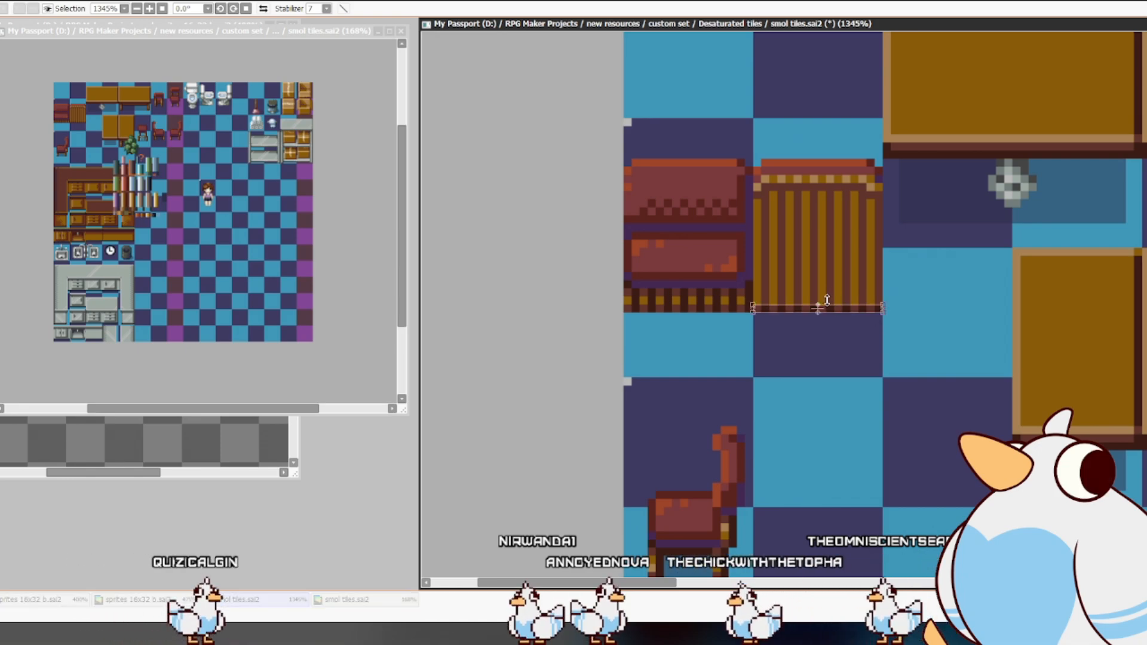
pyautogui.moveTo(838, 308); pyautogui.dragTo(839, 300)
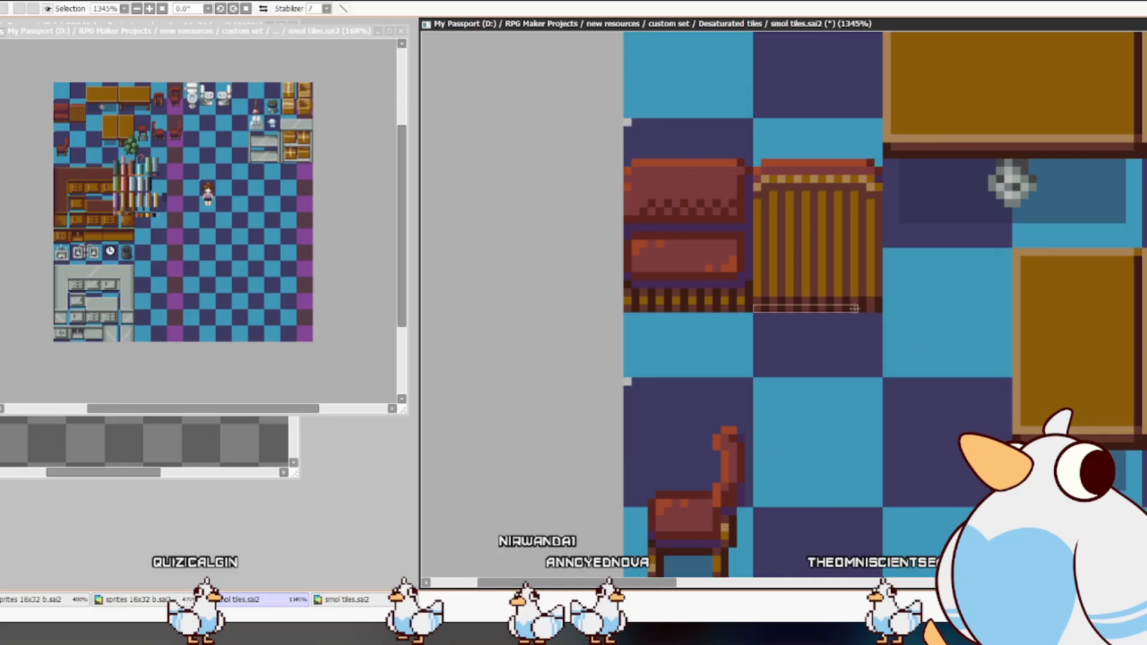
pyautogui.moveTo(878, 309); pyautogui.dragTo(879, 309)
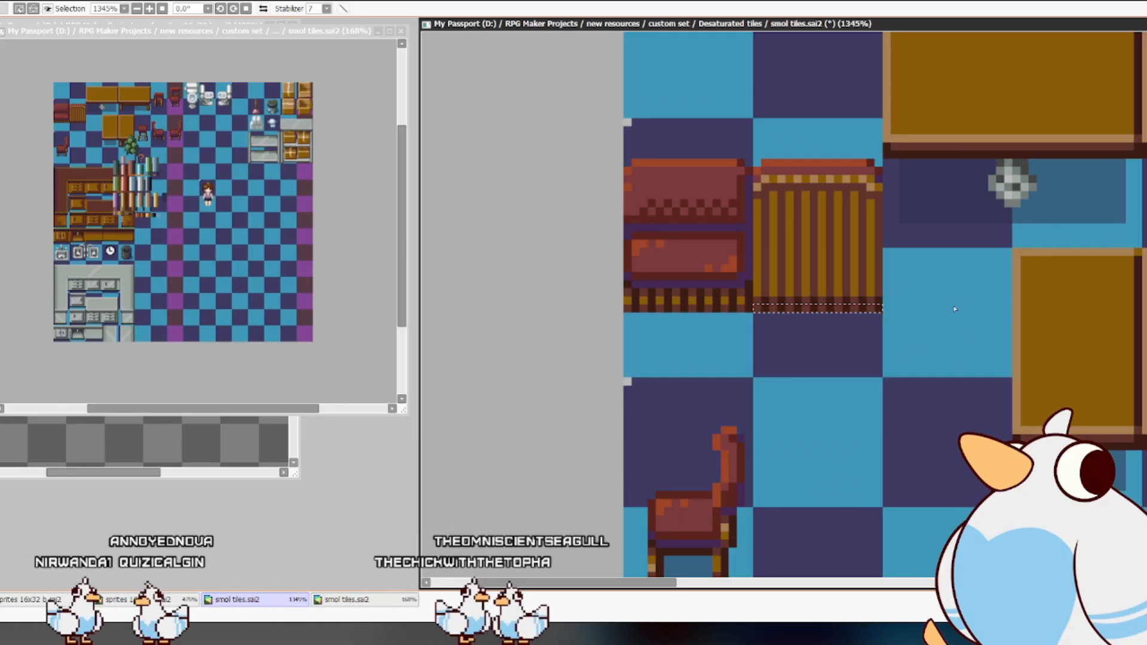
pyautogui.hotkey('ctrl', 'd')
pyautogui.hotkey('ctrl', 'z')
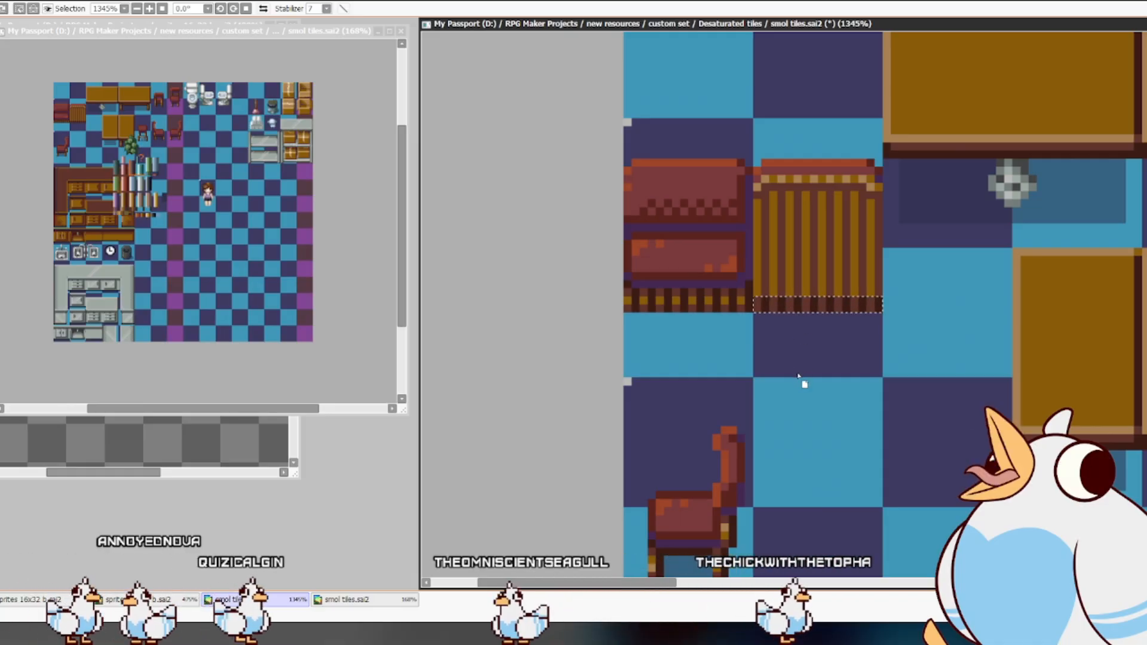
# - Clear the selection around the slats' base and save the tile sheet
pyautogui.moveTo(801, 408); pyautogui.dragTo(794, 365)
pyautogui.hotkey('ctrl', 'd')
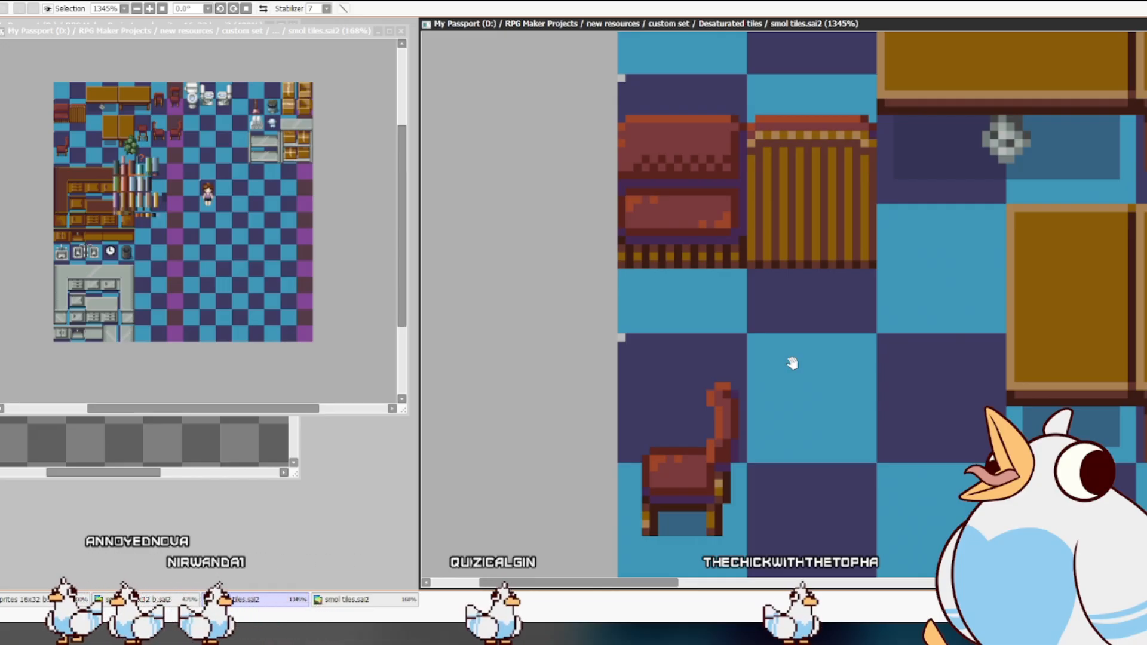
pyautogui.scroll(-8, 734, 234)
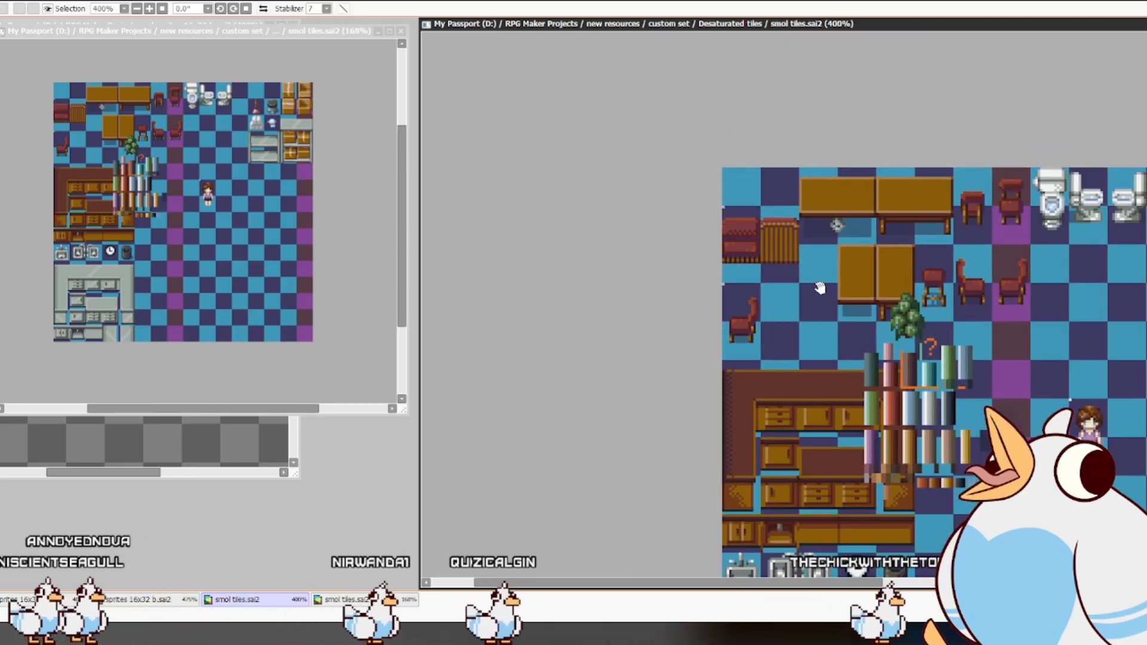
pyautogui.moveTo(1019, 359); pyautogui.dragTo(838, 268)
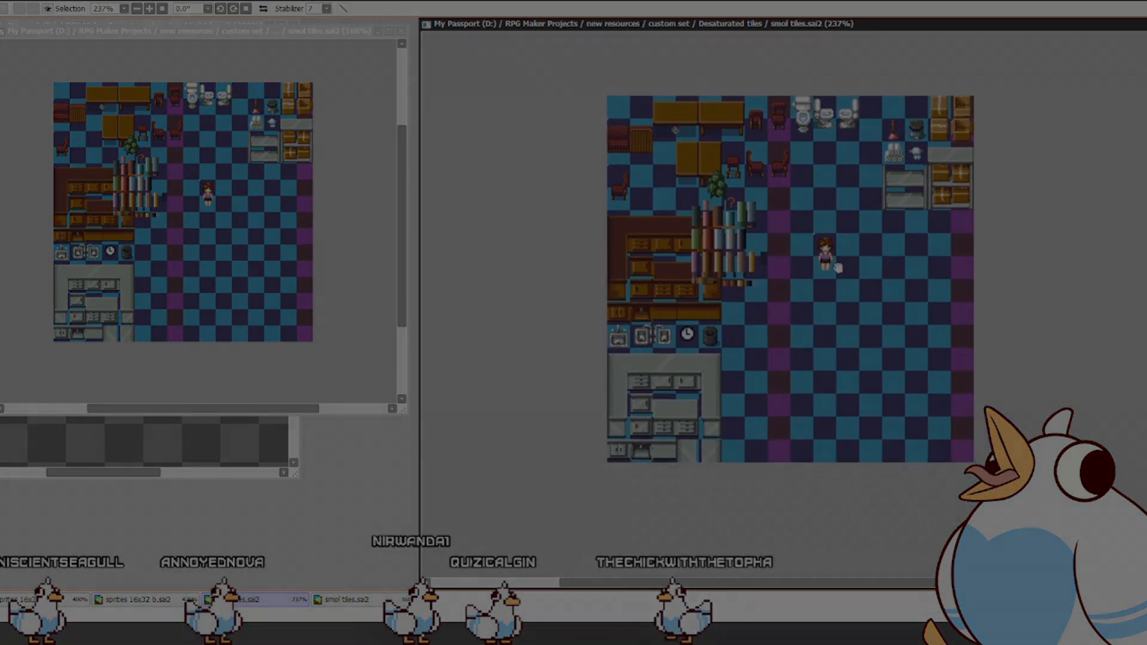